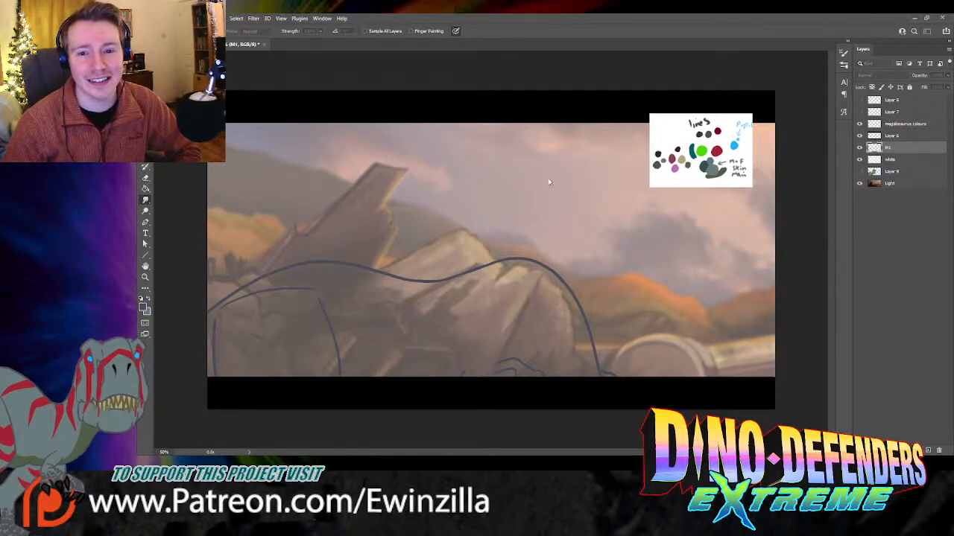
# Step: Add a new layer and place it directly beneath the dinosaur's line-art layer, above the white layer
pyautogui.click(928, 450)
pyautogui.moveTo(913, 149); pyautogui.dragTo(907, 164)
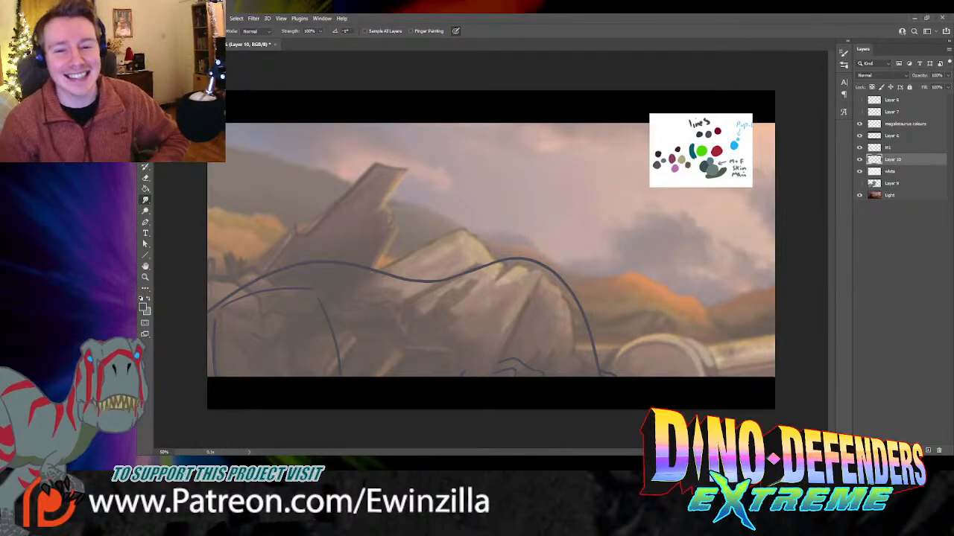
pyautogui.press('z')
pyautogui.click(392, 32)
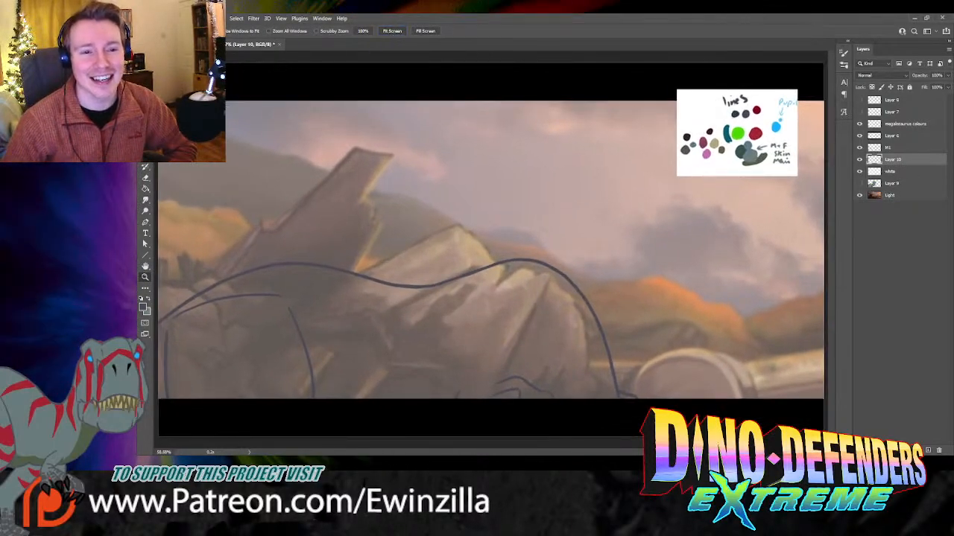
# Step: Fill the dinosaur's whole body inside the outlines with the grey-teal main skin colour from the reference palette, using the Brush
pyautogui.press('i')
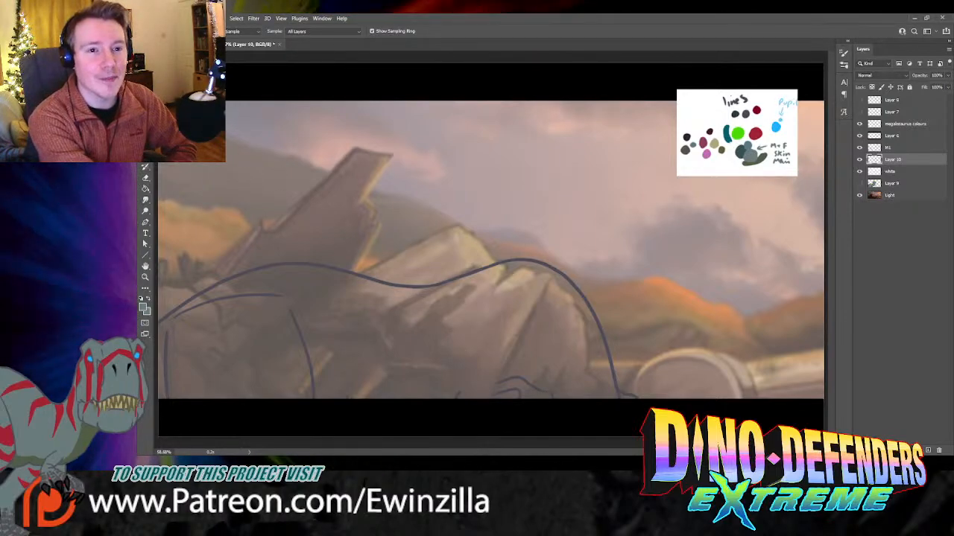
pyautogui.press('b')
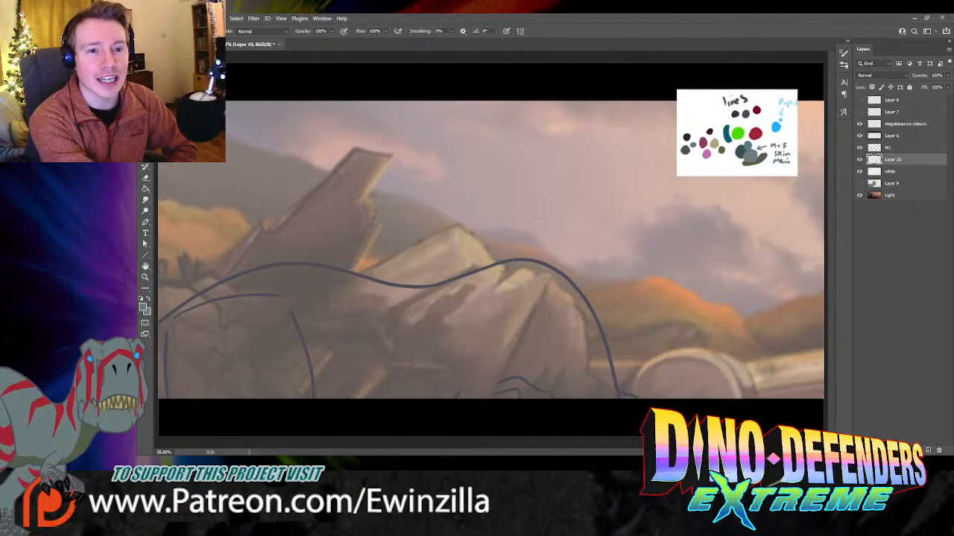
pyautogui.moveTo(257, 287)
pyautogui.mouseDown()
pyautogui.moveTo(162, 329)
pyautogui.moveTo(218, 294)
pyautogui.moveTo(278, 273)
pyautogui.moveTo(412, 296)
pyautogui.moveTo(532, 268)
pyautogui.moveTo(572, 296)
pyautogui.moveTo(594, 356)
pyautogui.mouseUp()
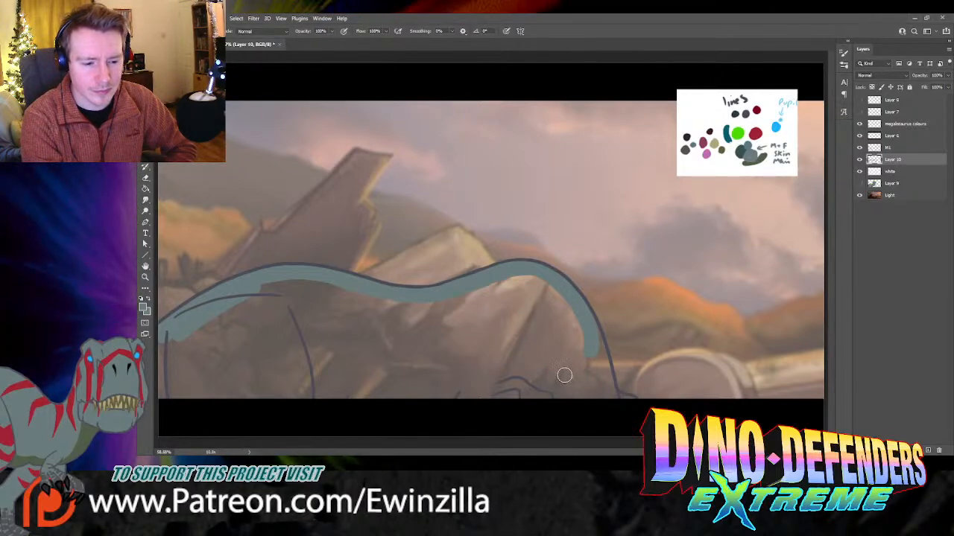
pyautogui.moveTo(564, 384)
pyautogui.mouseDown()
pyautogui.moveTo(573, 312)
pyautogui.moveTo(587, 341)
pyautogui.moveTo(573, 313)
pyautogui.moveTo(586, 350)
pyautogui.mouseUp()
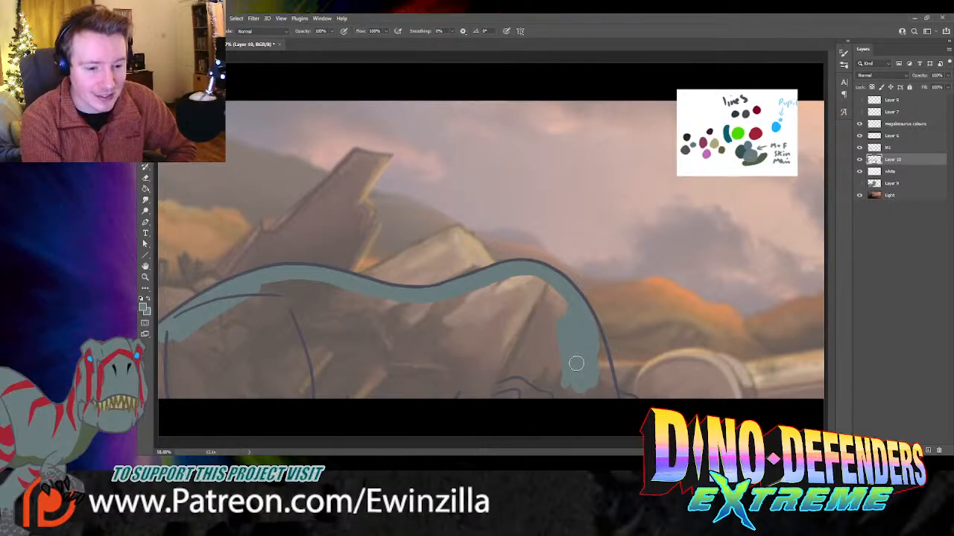
pyautogui.moveTo(579, 364)
pyautogui.mouseDown()
pyautogui.moveTo(591, 370)
pyautogui.moveTo(596, 354)
pyautogui.moveTo(586, 320)
pyautogui.moveTo(606, 386)
pyautogui.moveTo(630, 402)
pyautogui.moveTo(554, 400)
pyautogui.moveTo(457, 425)
pyautogui.moveTo(498, 413)
pyautogui.moveTo(458, 405)
pyautogui.moveTo(458, 372)
pyautogui.moveTo(477, 373)
pyautogui.mouseUp()
pyautogui.moveTo(570, 303)
pyautogui.mouseDown()
pyautogui.moveTo(523, 325)
pyautogui.moveTo(539, 303)
pyautogui.moveTo(535, 285)
pyautogui.moveTo(519, 280)
pyautogui.moveTo(493, 292)
pyautogui.moveTo(449, 375)
pyautogui.moveTo(460, 334)
pyautogui.moveTo(507, 271)
pyautogui.moveTo(336, 427)
pyautogui.moveTo(318, 406)
pyautogui.moveTo(341, 404)
pyautogui.mouseUp()
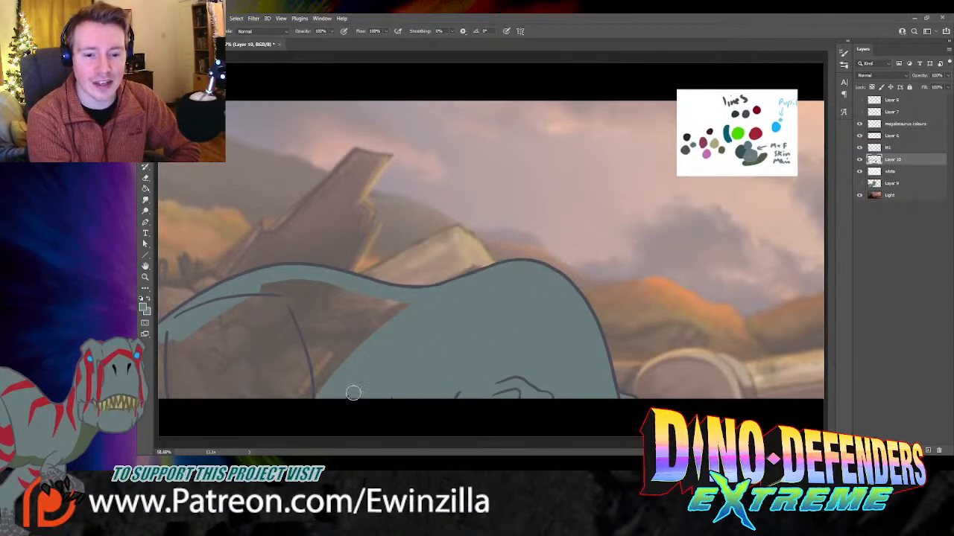
pyautogui.moveTo(362, 369)
pyautogui.mouseDown()
pyautogui.moveTo(288, 393)
pyautogui.moveTo(166, 391)
pyautogui.moveTo(162, 340)
pyautogui.moveTo(156, 412)
pyautogui.moveTo(154, 405)
pyautogui.moveTo(318, 381)
pyautogui.moveTo(304, 405)
pyautogui.moveTo(376, 343)
pyautogui.moveTo(291, 412)
pyautogui.moveTo(365, 321)
pyautogui.moveTo(392, 311)
pyautogui.moveTo(288, 289)
pyautogui.moveTo(241, 302)
pyautogui.moveTo(321, 285)
pyautogui.moveTo(340, 294)
pyautogui.moveTo(337, 317)
pyautogui.moveTo(362, 311)
pyautogui.moveTo(303, 382)
pyautogui.mouseUp()
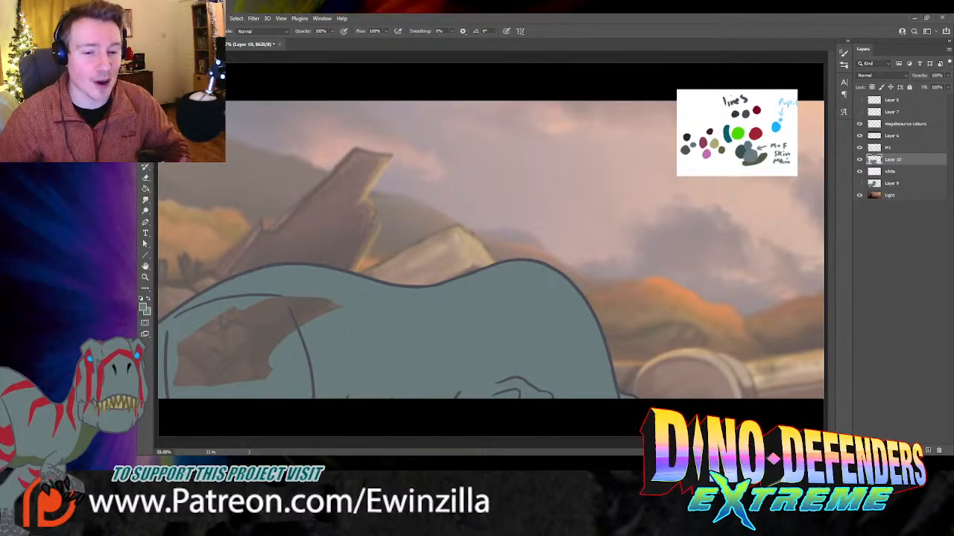
pyautogui.moveTo(339, 304)
pyautogui.mouseDown()
pyautogui.moveTo(260, 396)
pyautogui.moveTo(253, 320)
pyautogui.moveTo(220, 358)
pyautogui.moveTo(193, 335)
pyautogui.moveTo(170, 355)
pyautogui.moveTo(219, 362)
pyautogui.mouseUp()
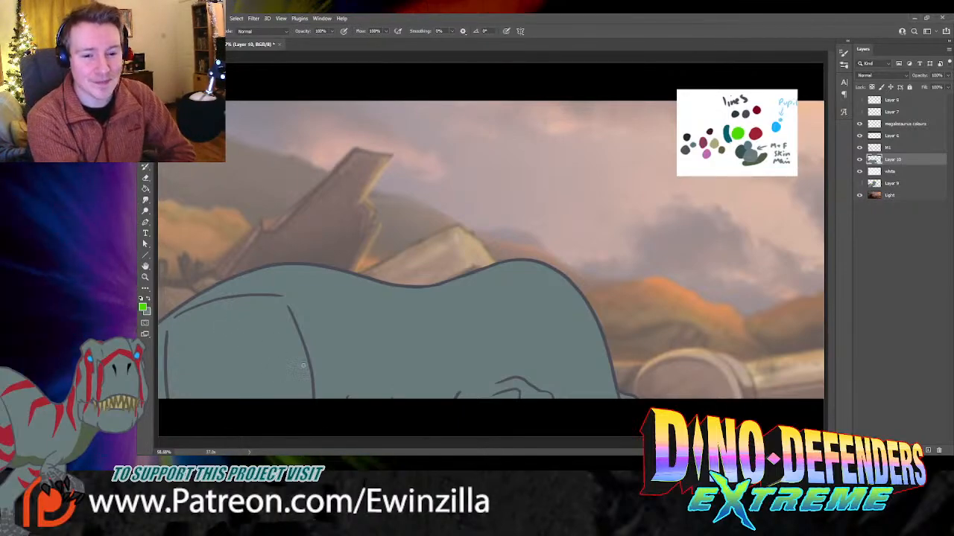
# Step: Paint a pointed bright-green stripe low on the left limb, fill it solid and sharpen its edges and tip with the Smudge tool
pyautogui.moveTo(302, 376)
pyautogui.mouseDown()
pyautogui.moveTo(202, 368)
pyautogui.moveTo(265, 403)
pyautogui.mouseUp()
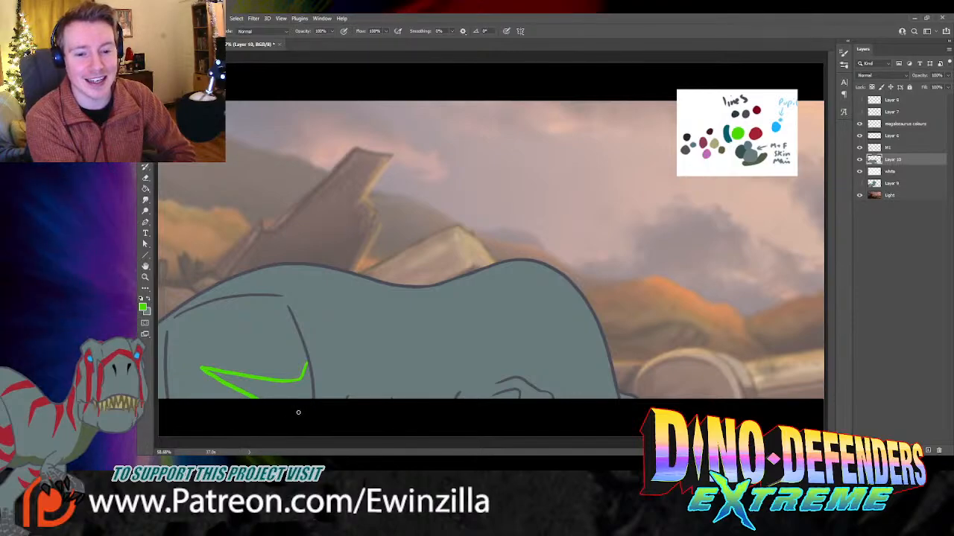
pyautogui.moveTo(307, 363)
pyautogui.mouseDown()
pyautogui.moveTo(304, 393)
pyautogui.moveTo(298, 380)
pyautogui.mouseUp()
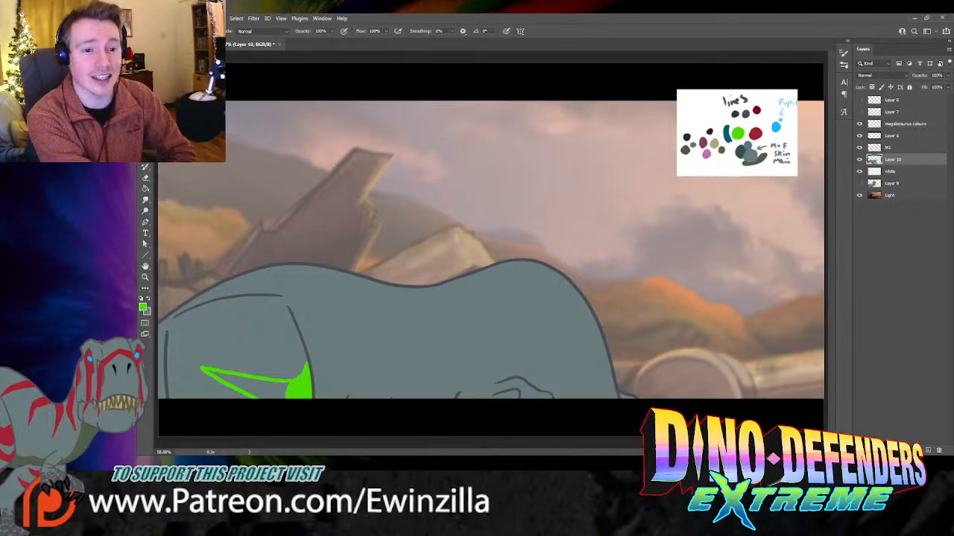
pyautogui.click(146, 200)
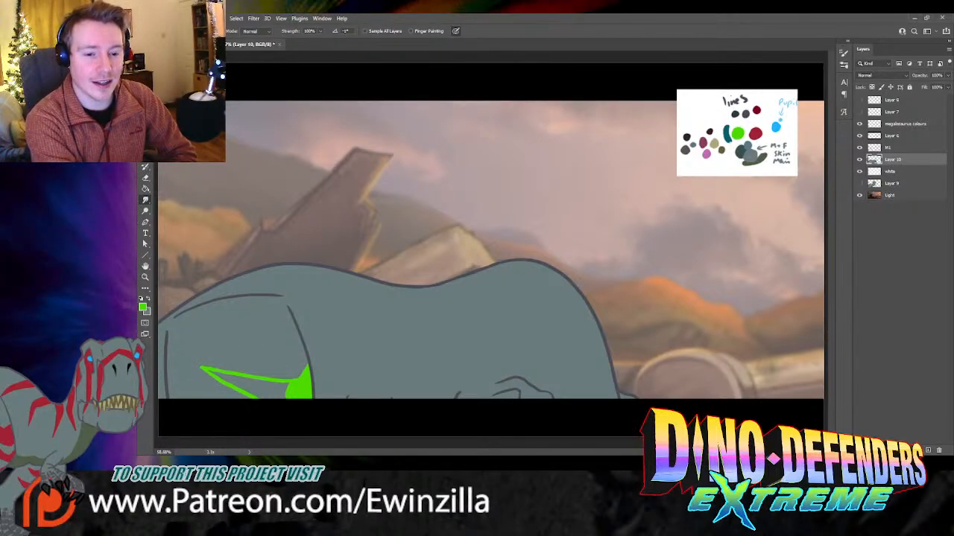
pyautogui.moveTo(214, 374); pyautogui.dragTo(264, 396)
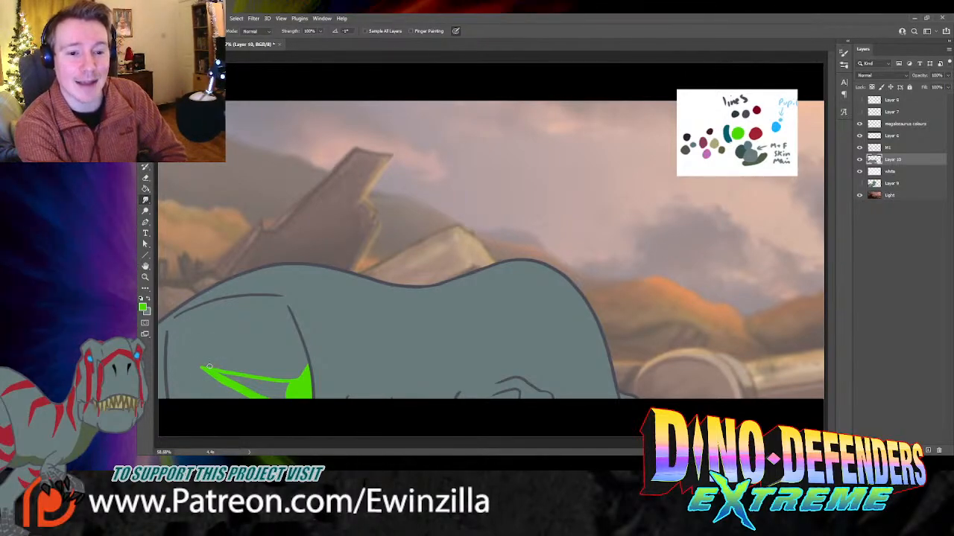
pyautogui.moveTo(208, 368); pyautogui.dragTo(286, 388)
pyautogui.hotkey('ctrl', 'z')
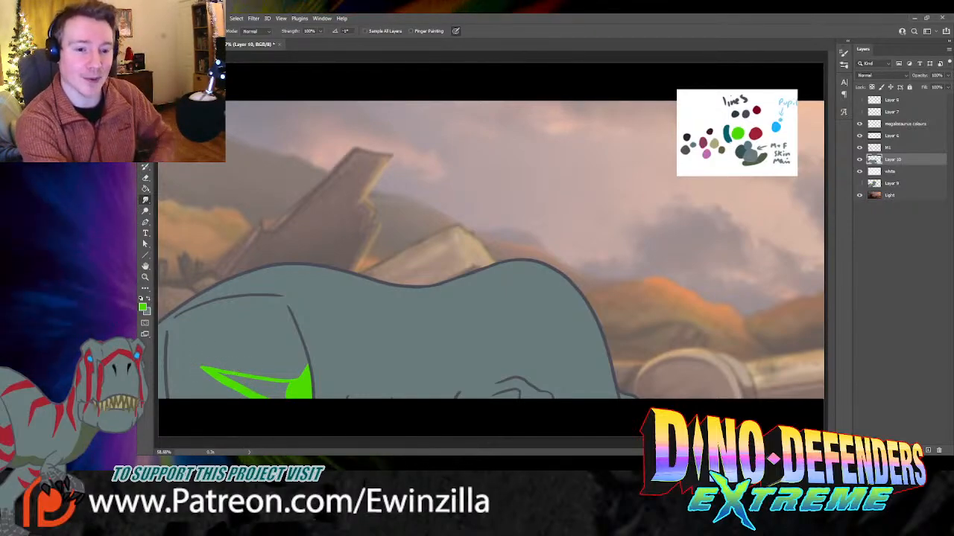
pyautogui.moveTo(212, 370)
pyautogui.mouseDown()
pyautogui.moveTo(294, 382)
pyautogui.moveTo(283, 378)
pyautogui.mouseUp()
pyautogui.hotkey('ctrl', 'z')
pyautogui.moveTo(206, 369); pyautogui.dragTo(291, 381)
pyautogui.hotkey('ctrl', 'z')
pyautogui.moveTo(206, 369); pyautogui.dragTo(297, 379)
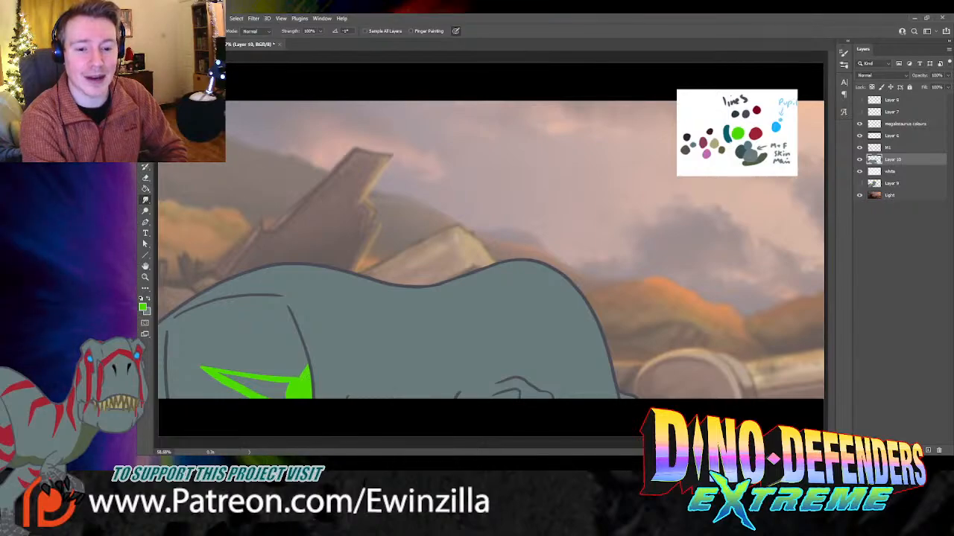
pyautogui.moveTo(300, 388)
pyautogui.mouseDown()
pyautogui.moveTo(240, 377)
pyautogui.moveTo(242, 389)
pyautogui.moveTo(281, 394)
pyautogui.mouseUp()
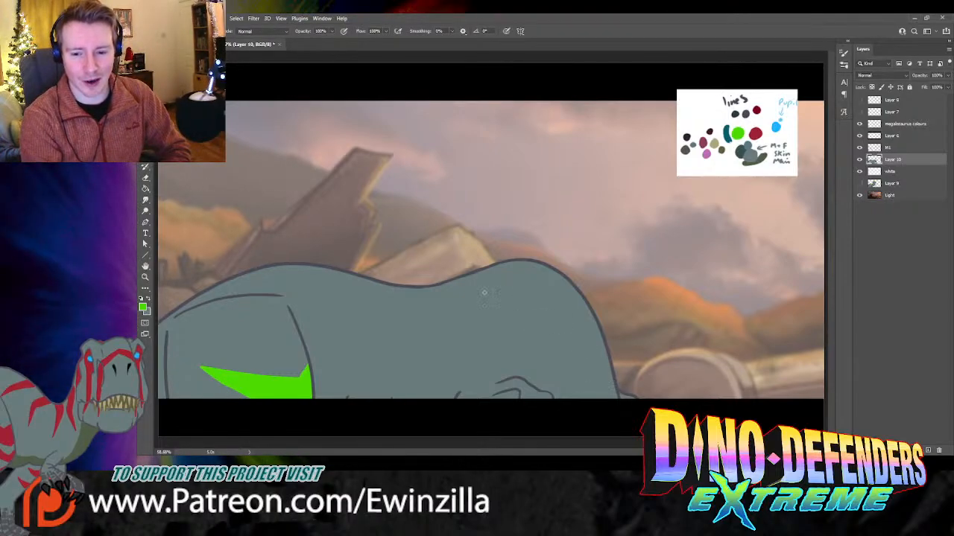
# Step: Paint a bent bright-green stripe across the right side of the large hump, running inward from the outline
pyautogui.press('r')
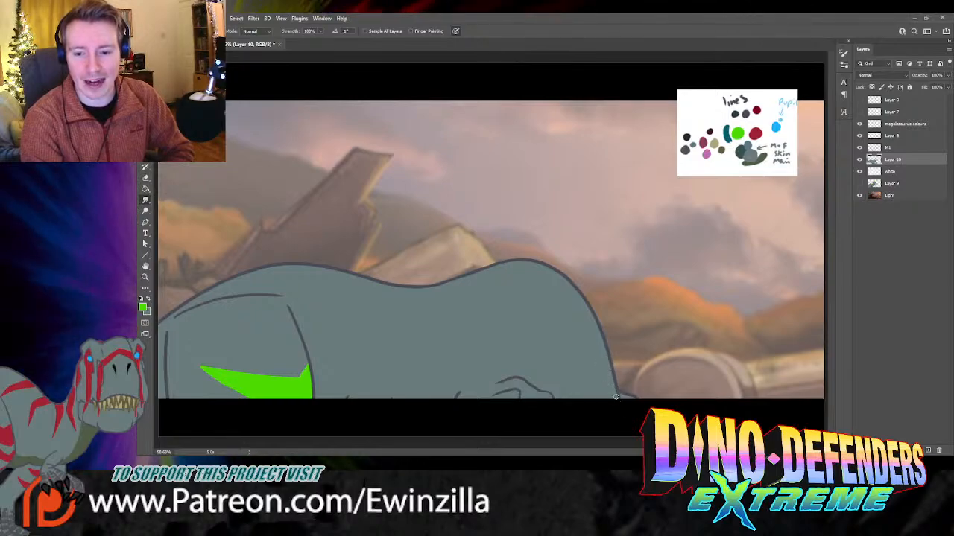
pyautogui.press('b')
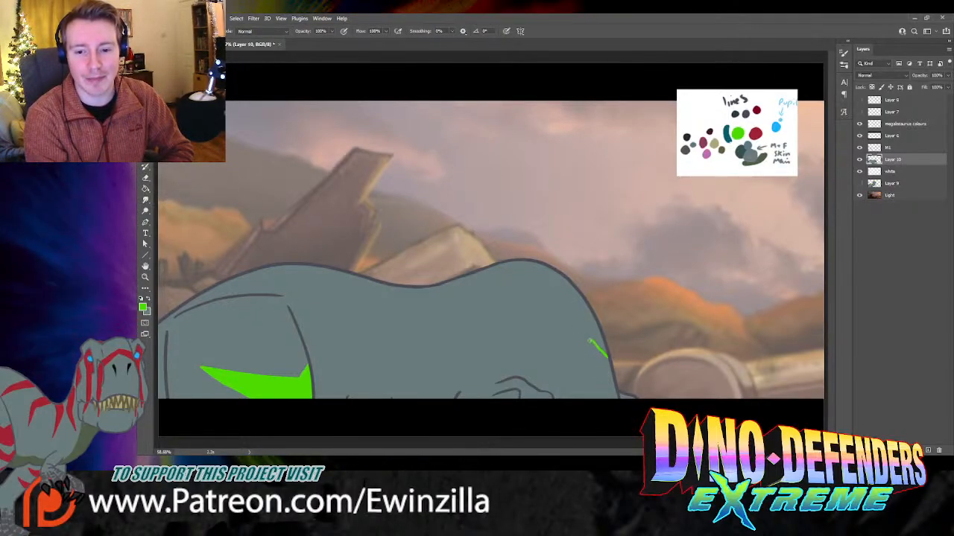
pyautogui.hotkey('ctrl', 'z')
pyautogui.moveTo(587, 338)
pyautogui.mouseDown()
pyautogui.moveTo(508, 368)
pyautogui.moveTo(562, 353)
pyautogui.mouseUp()
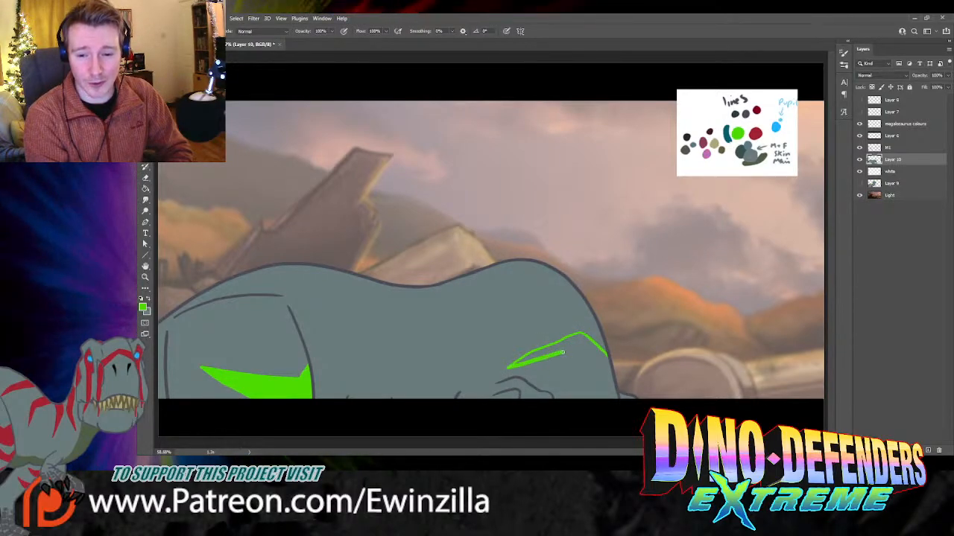
pyautogui.hotkey('ctrl', 'z')
pyautogui.hotkey('ctrl', 'z')
pyautogui.moveTo(591, 326)
pyautogui.mouseDown()
pyautogui.moveTo(530, 346)
pyautogui.moveTo(599, 341)
pyautogui.moveTo(578, 316)
pyautogui.moveTo(520, 339)
pyautogui.moveTo(496, 366)
pyautogui.moveTo(572, 337)
pyautogui.moveTo(608, 358)
pyautogui.moveTo(579, 319)
pyautogui.mouseUp()
pyautogui.moveTo(604, 355)
pyautogui.mouseDown()
pyautogui.moveTo(579, 323)
pyautogui.moveTo(582, 341)
pyautogui.moveTo(557, 332)
pyautogui.moveTo(573, 321)
pyautogui.moveTo(505, 354)
pyautogui.moveTo(551, 335)
pyautogui.mouseUp()
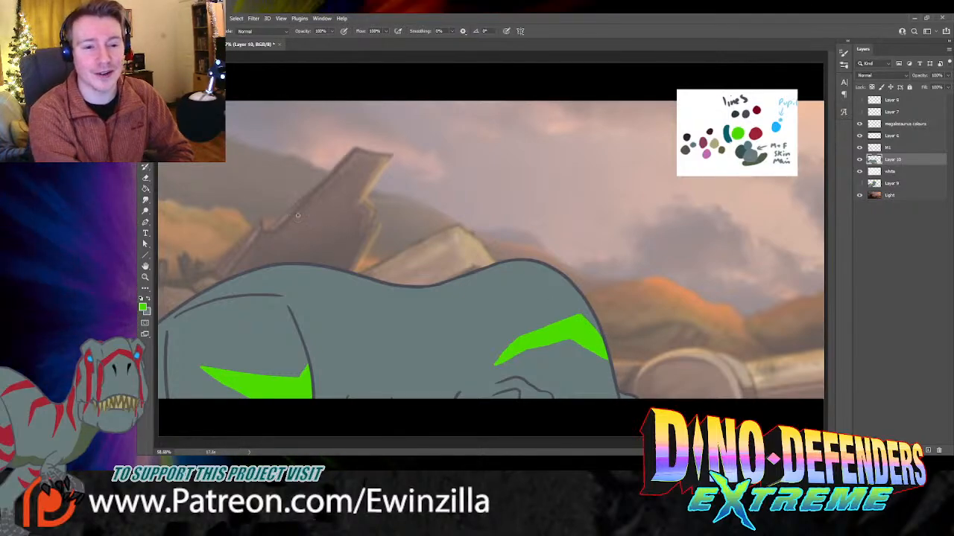
# Step: Smudge the edges of the hump's bent green stripe to sharpen its tip and narrow its end at the outline
pyautogui.click(145, 200)
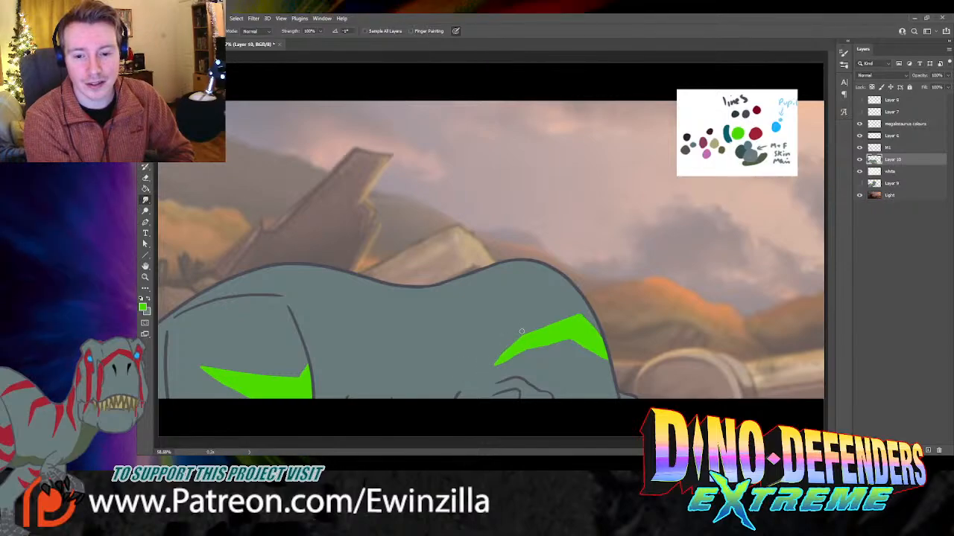
pyautogui.moveTo(492, 370); pyautogui.dragTo(569, 342)
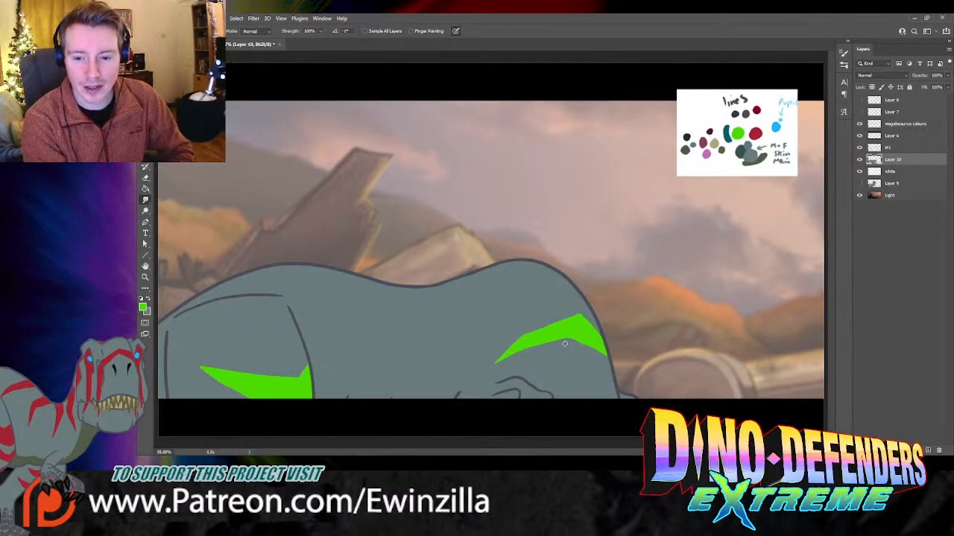
pyautogui.moveTo(569, 340); pyautogui.dragTo(600, 351)
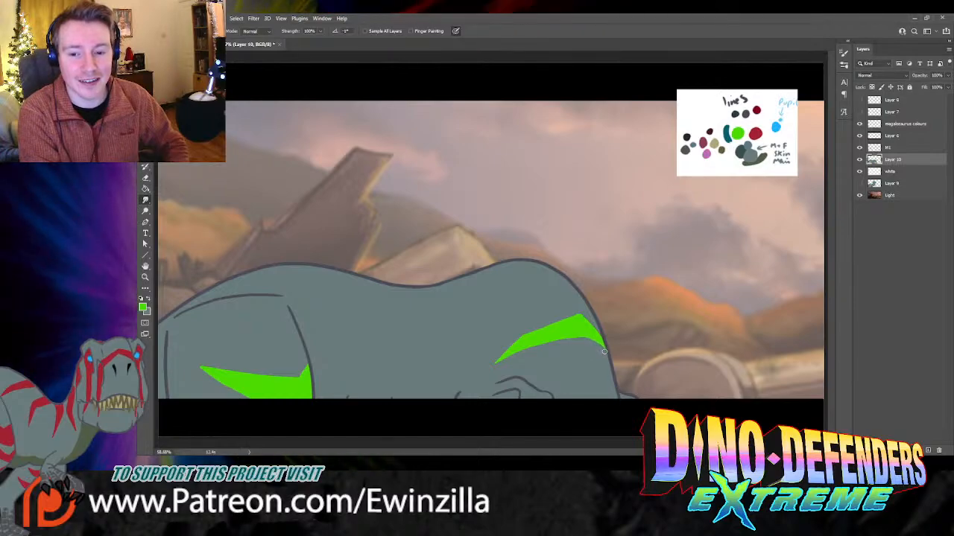
pyautogui.moveTo(581, 320)
pyautogui.mouseDown()
pyautogui.moveTo(601, 333)
pyautogui.moveTo(572, 344)
pyautogui.moveTo(579, 340)
pyautogui.mouseUp()
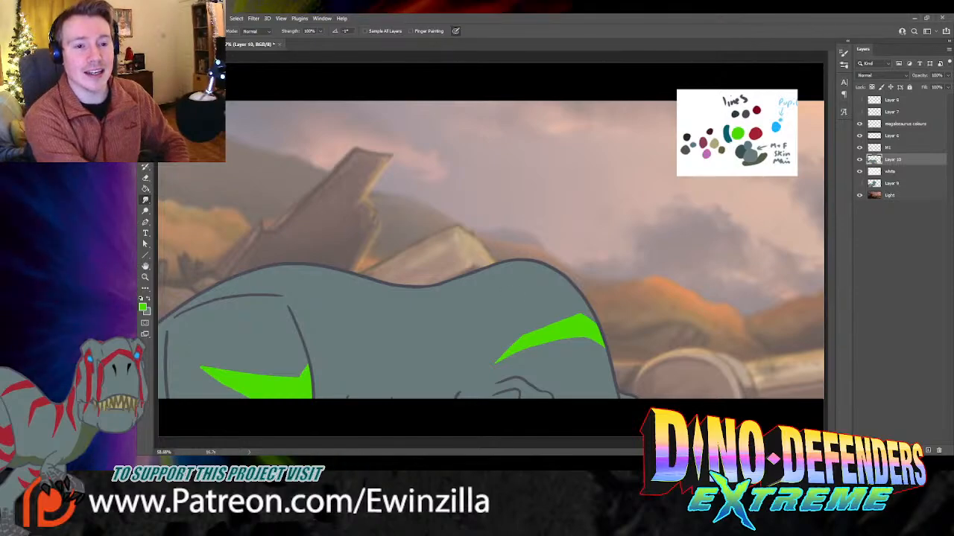
# Step: Paint a second tapered green stripe above the first on the right hump and smudge its inner tip to a point
pyautogui.press('b')
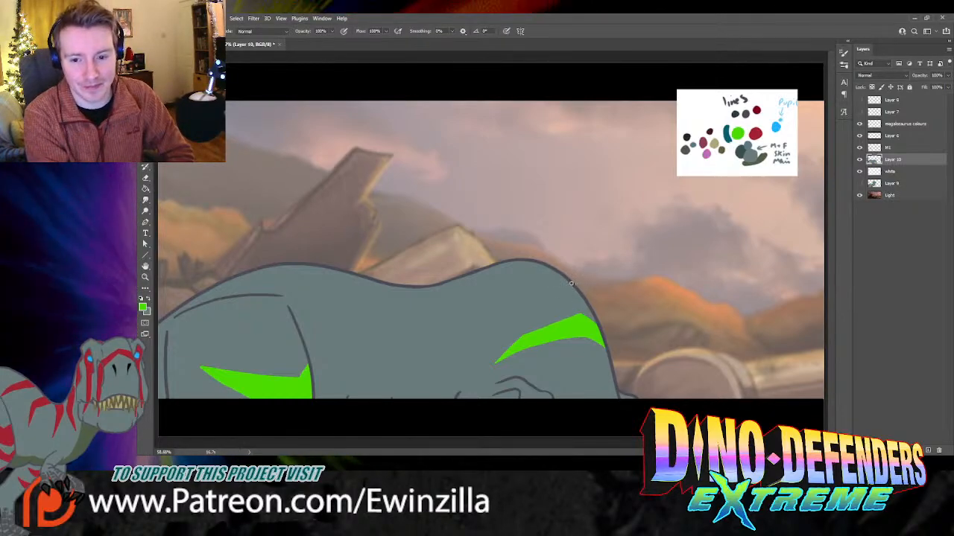
pyautogui.moveTo(551, 275)
pyautogui.mouseDown()
pyautogui.moveTo(482, 333)
pyautogui.moveTo(554, 289)
pyautogui.moveTo(578, 289)
pyautogui.moveTo(544, 274)
pyautogui.moveTo(523, 290)
pyautogui.moveTo(564, 284)
pyautogui.moveTo(515, 299)
pyautogui.moveTo(496, 318)
pyautogui.moveTo(522, 304)
pyautogui.mouseUp()
pyautogui.press('r')
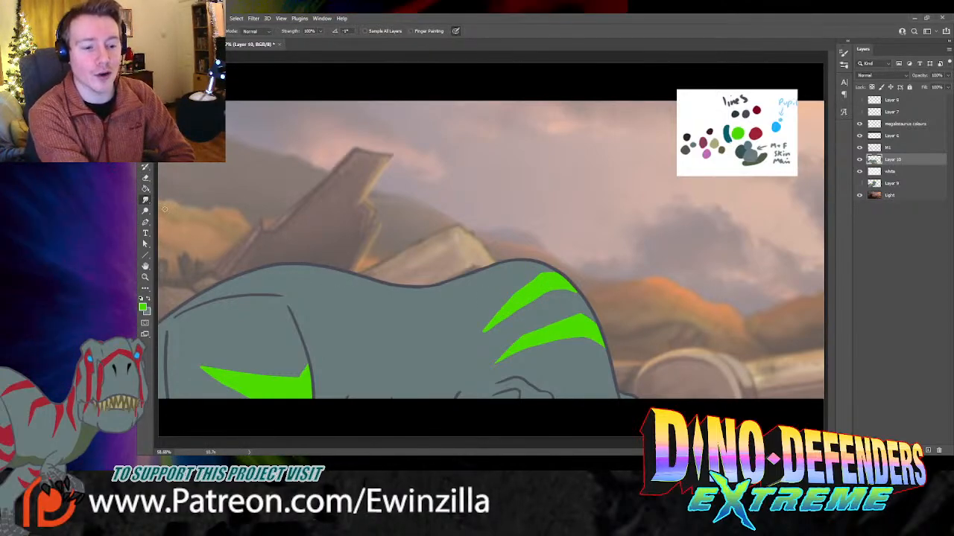
pyautogui.moveTo(508, 290); pyautogui.dragTo(472, 351)
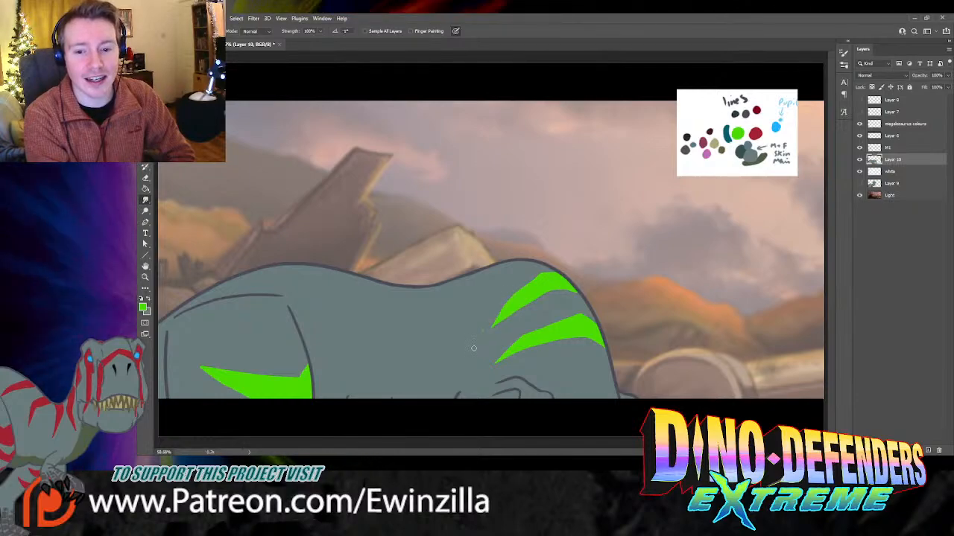
pyautogui.moveTo(504, 296); pyautogui.dragTo(491, 328)
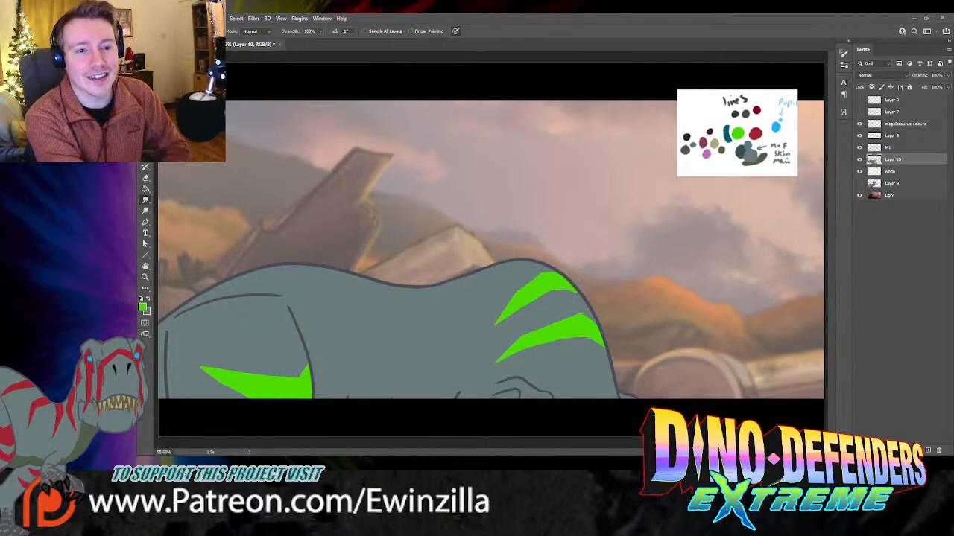
# Step: Paint a thin green stripe along the upper-left outline of the right hump and smudge its lower tip to a point
pyautogui.press('b')
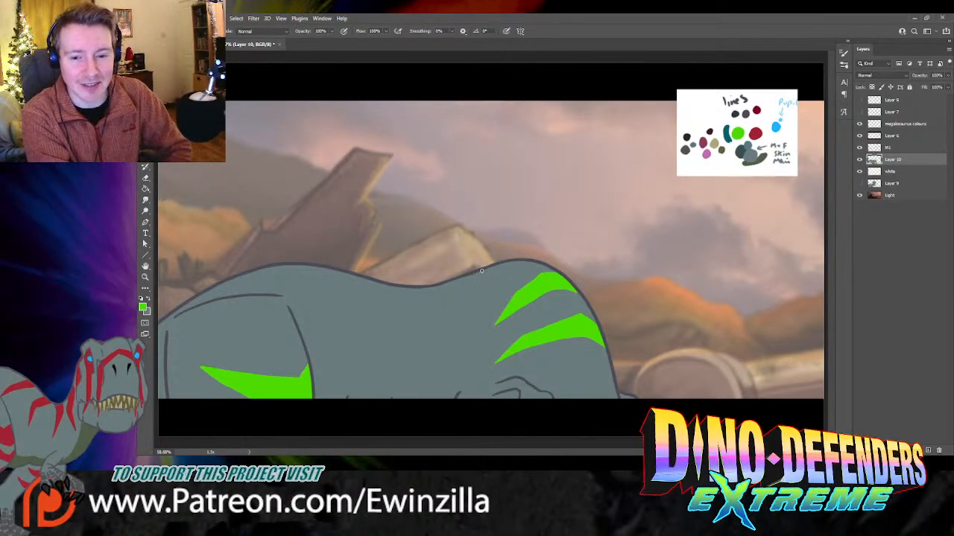
pyautogui.moveTo(462, 294); pyautogui.dragTo(508, 263)
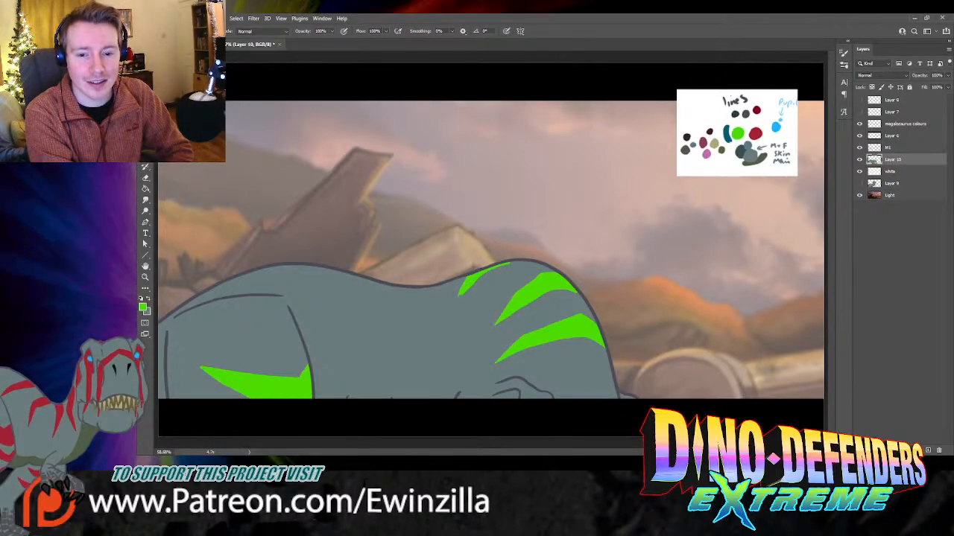
pyautogui.press('r')
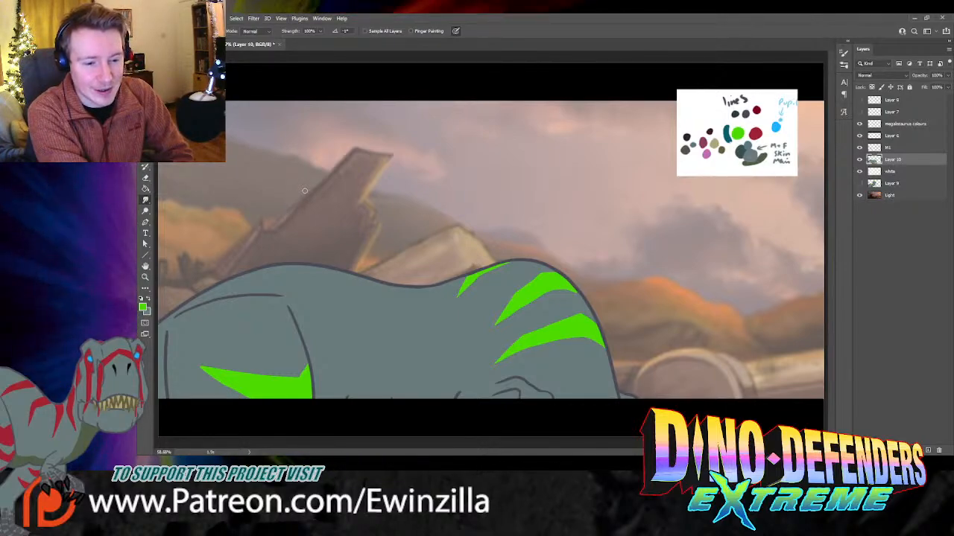
# Step: Paint a curved green stripe descending from the dip in the back and taper its lower end with the Smudge tool
pyautogui.press('b')
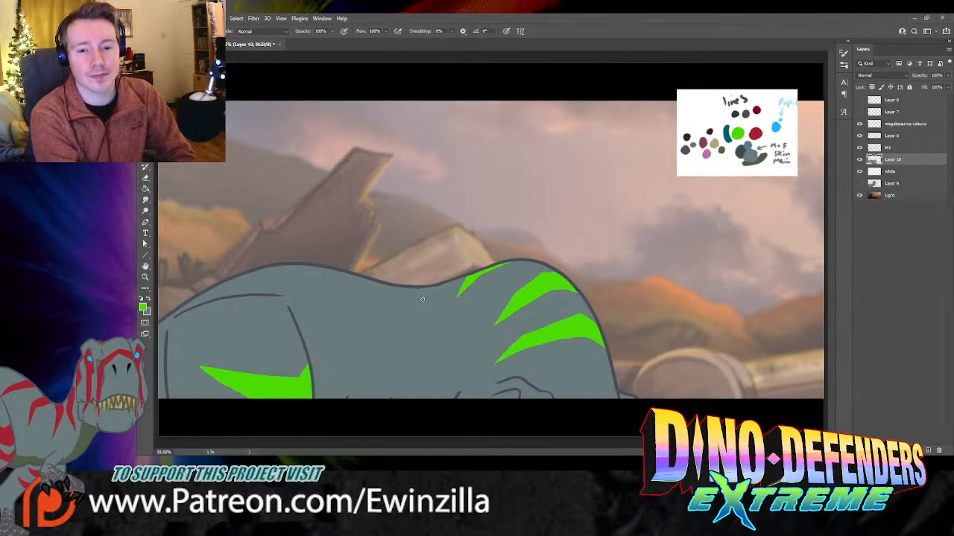
pyautogui.moveTo(373, 292)
pyautogui.mouseDown()
pyautogui.moveTo(355, 365)
pyautogui.moveTo(364, 324)
pyautogui.moveTo(398, 288)
pyautogui.moveTo(379, 283)
pyautogui.moveTo(369, 293)
pyautogui.moveTo(356, 349)
pyautogui.mouseUp()
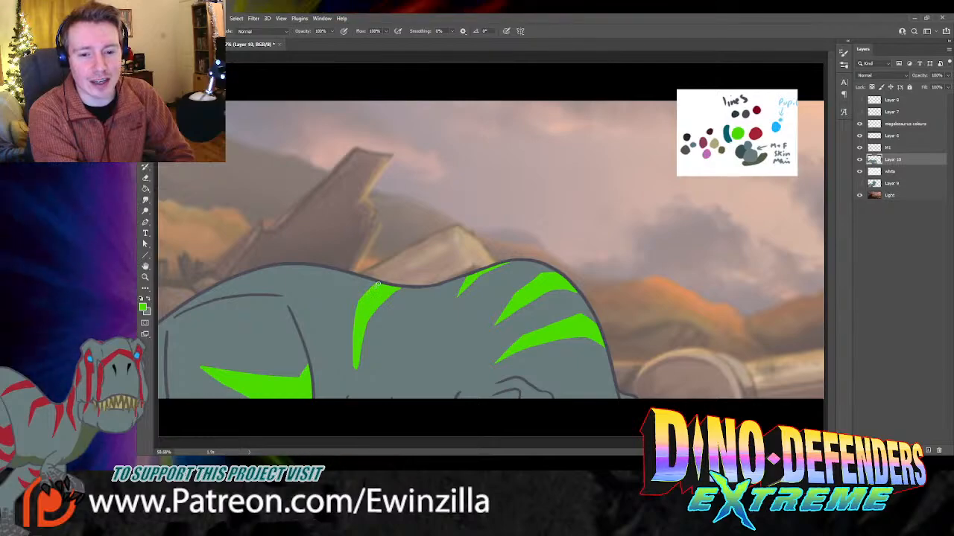
pyautogui.click(145, 199)
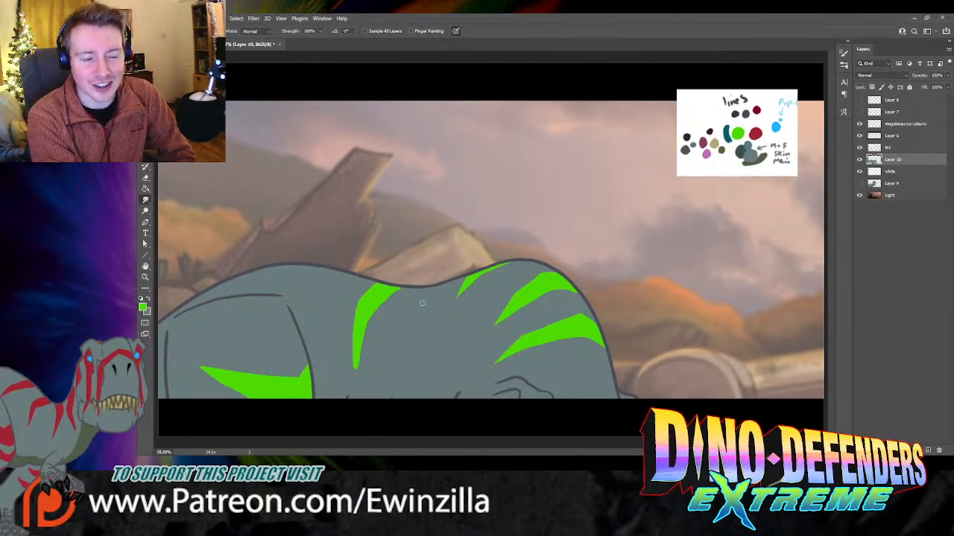
pyautogui.moveTo(400, 304)
pyautogui.mouseDown()
pyautogui.moveTo(400, 292)
pyautogui.moveTo(377, 308)
pyautogui.moveTo(354, 376)
pyautogui.mouseUp()
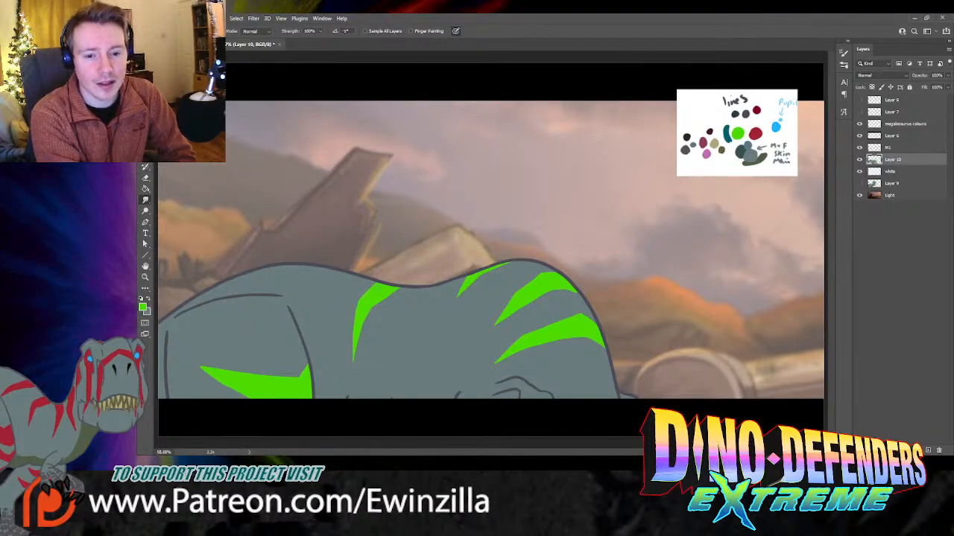
# Step: Smudge the curved green stripe at the dip in the back to even its edges and sharpen its lower tip
pyautogui.moveTo(369, 277); pyautogui.dragTo(352, 354)
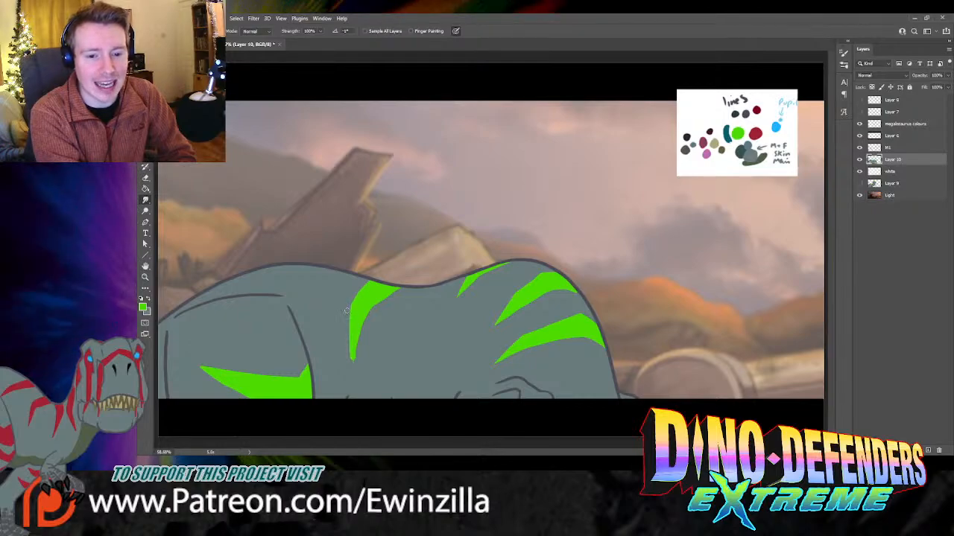
pyautogui.moveTo(374, 314); pyautogui.dragTo(352, 361)
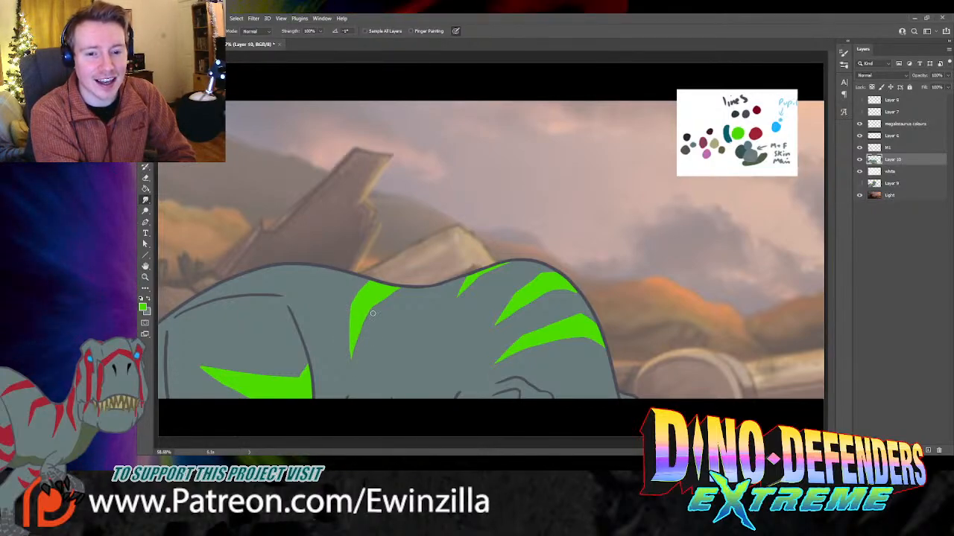
pyautogui.moveTo(373, 314); pyautogui.dragTo(353, 369)
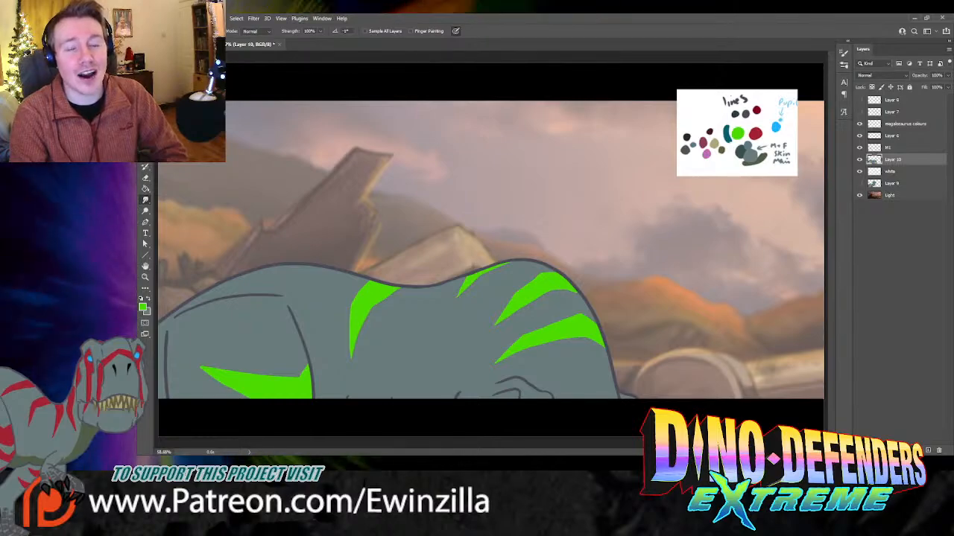
# Step: Move the curved stripe slightly toward the right hump with a small counter-clockwise rotation, and smudge grey skin over the gap left behind
pyautogui.press('l')
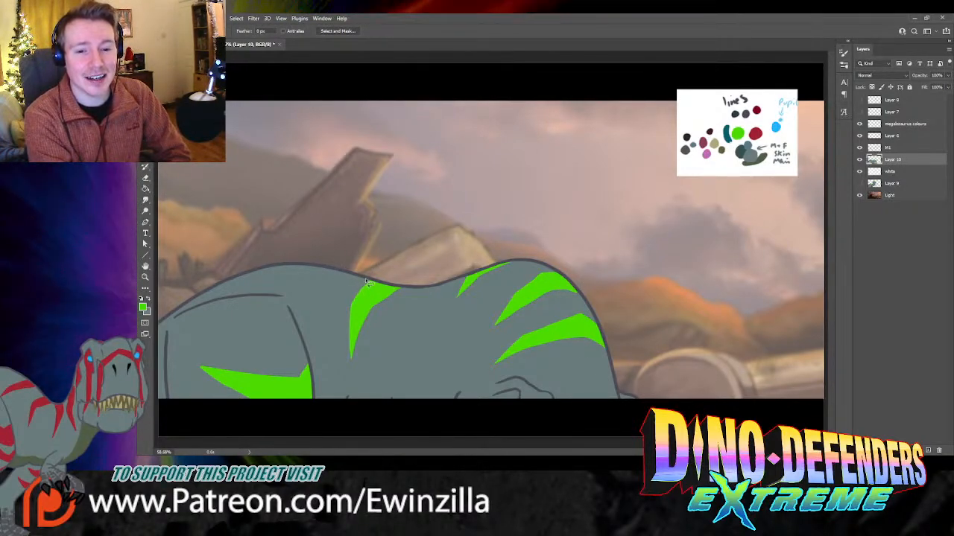
pyautogui.moveTo(387, 287)
pyautogui.mouseDown()
pyautogui.moveTo(371, 324)
pyautogui.moveTo(353, 374)
pyautogui.moveTo(342, 353)
pyautogui.moveTo(344, 313)
pyautogui.moveTo(373, 281)
pyautogui.mouseUp()
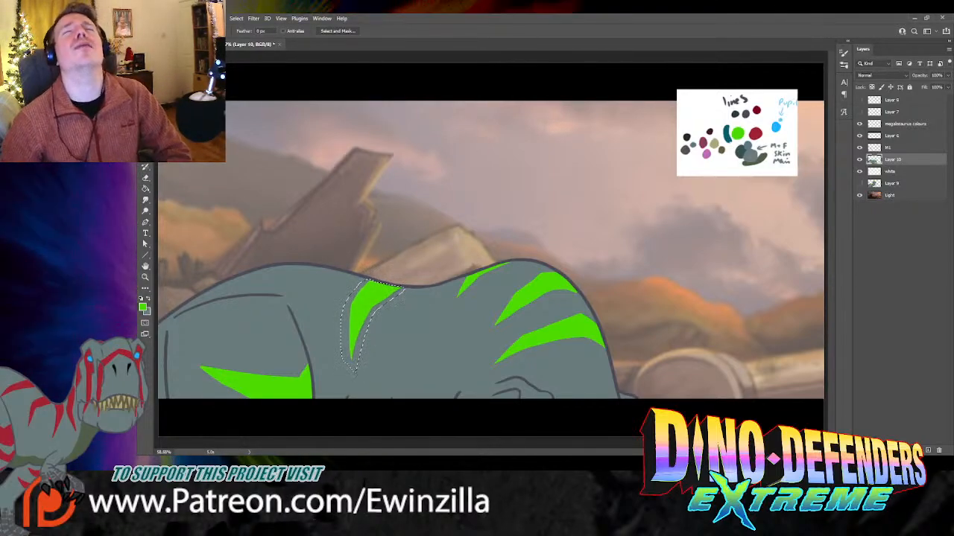
pyautogui.press('v')
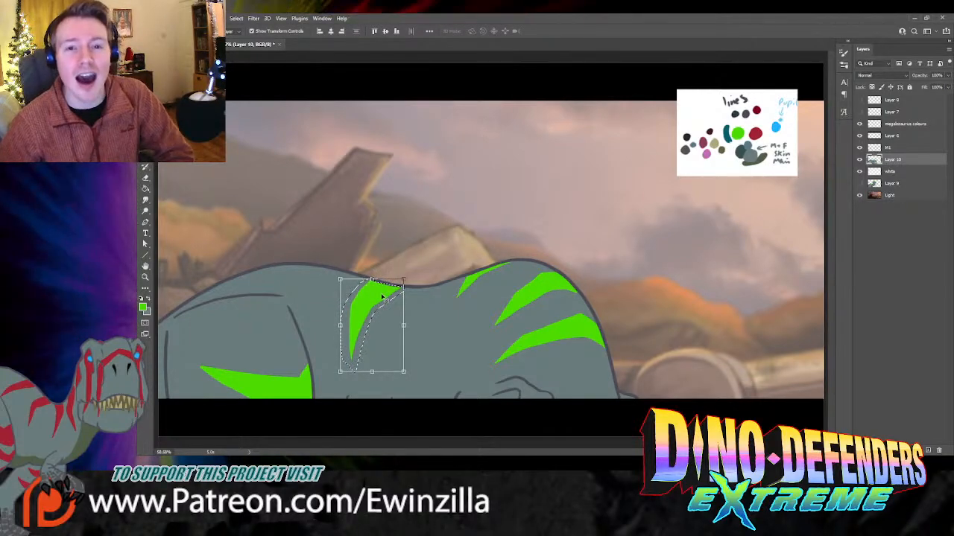
pyautogui.moveTo(382, 297); pyautogui.dragTo(410, 298)
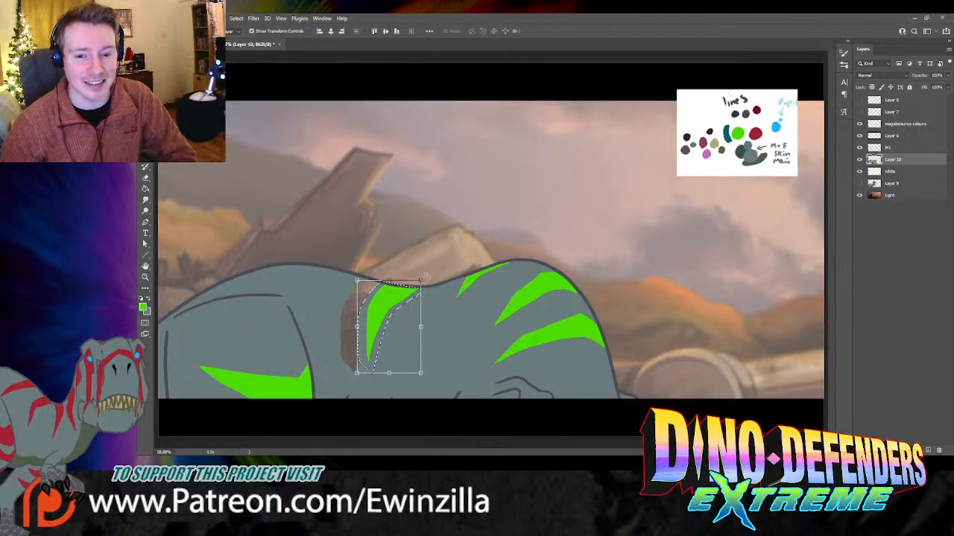
pyautogui.hotkey('ctrl', 't')
pyautogui.moveTo(408, 293); pyautogui.dragTo(406, 296)
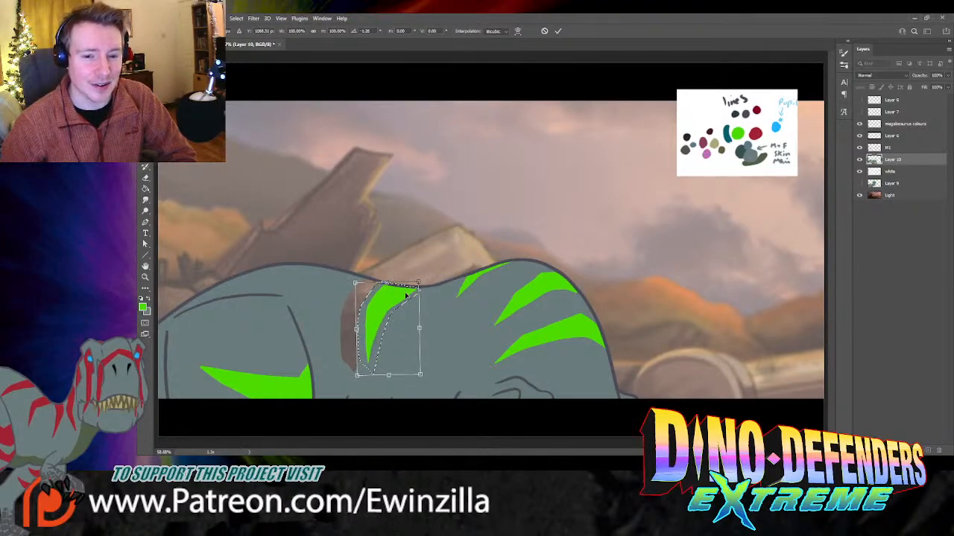
pyautogui.press('Return')
pyautogui.hotkey('ctrl', 'd')
pyautogui.click(146, 200)
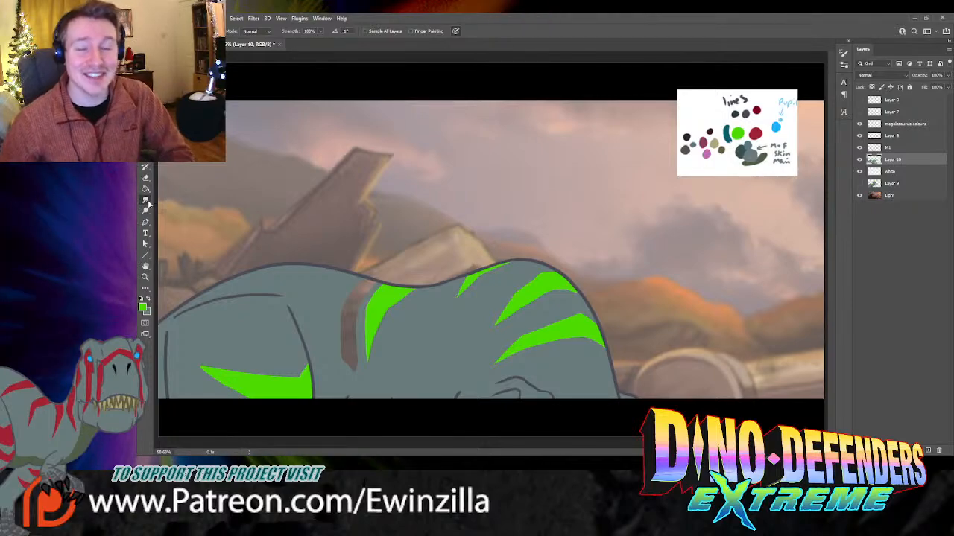
pyautogui.moveTo(348, 370)
pyautogui.mouseDown()
pyautogui.moveTo(342, 313)
pyautogui.moveTo(353, 343)
pyautogui.moveTo(359, 301)
pyautogui.mouseUp()
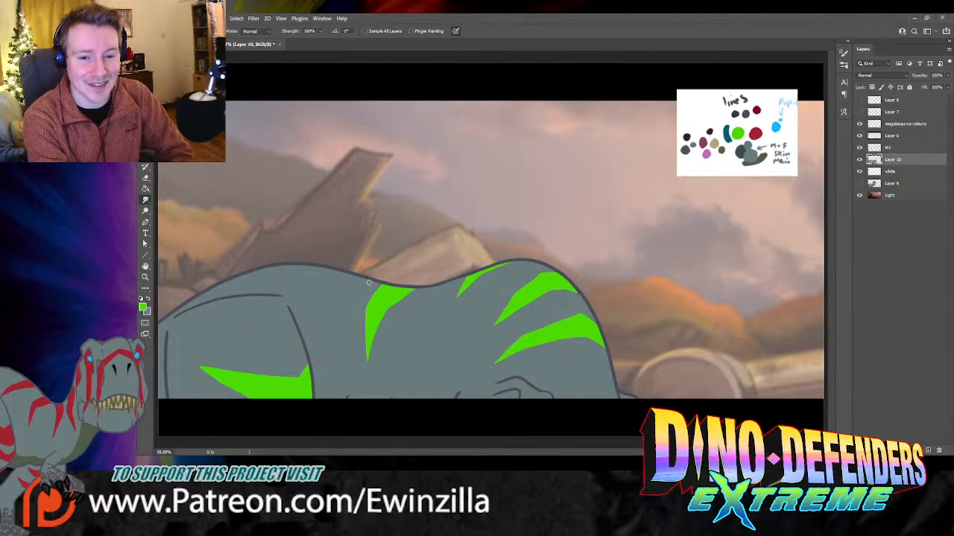
# Step: Paint a second curved, tapering green stripe between the first one and the thigh line, and fill it in solid green
pyautogui.press('b')
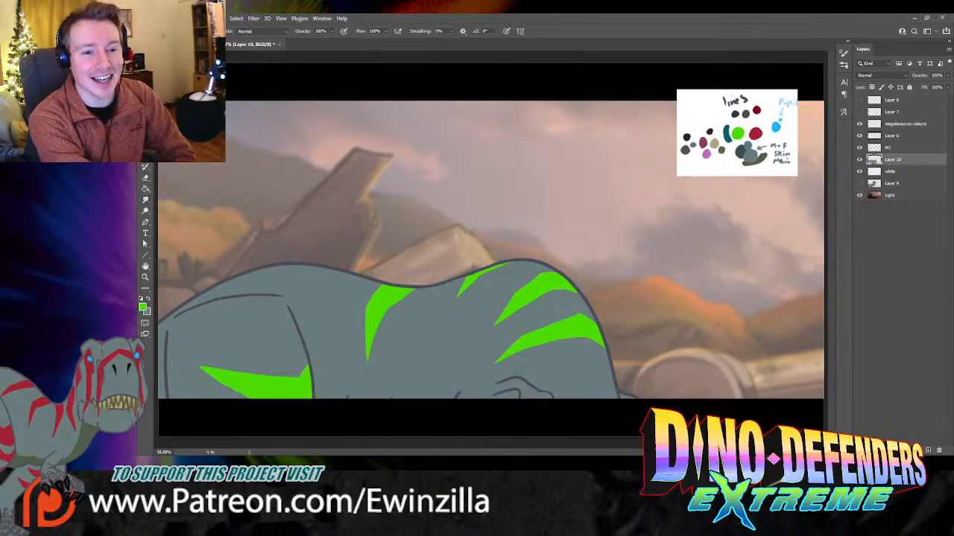
pyautogui.moveTo(337, 272)
pyautogui.mouseDown()
pyautogui.moveTo(314, 294)
pyautogui.moveTo(315, 339)
pyautogui.moveTo(325, 339)
pyautogui.moveTo(336, 298)
pyautogui.moveTo(354, 278)
pyautogui.moveTo(336, 273)
pyautogui.moveTo(316, 296)
pyautogui.moveTo(336, 273)
pyautogui.mouseUp()
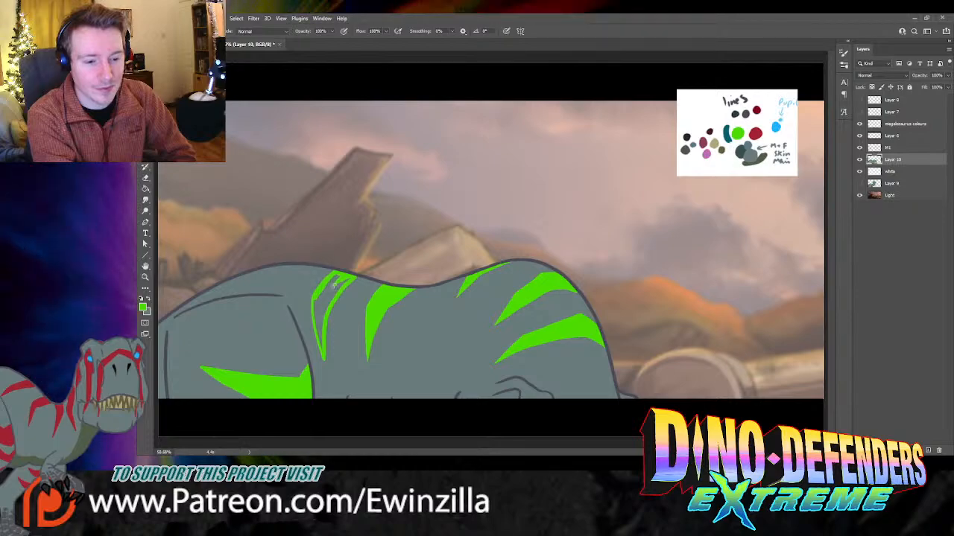
pyautogui.moveTo(336, 277)
pyautogui.mouseDown()
pyautogui.moveTo(324, 296)
pyautogui.moveTo(344, 282)
pyautogui.mouseUp()
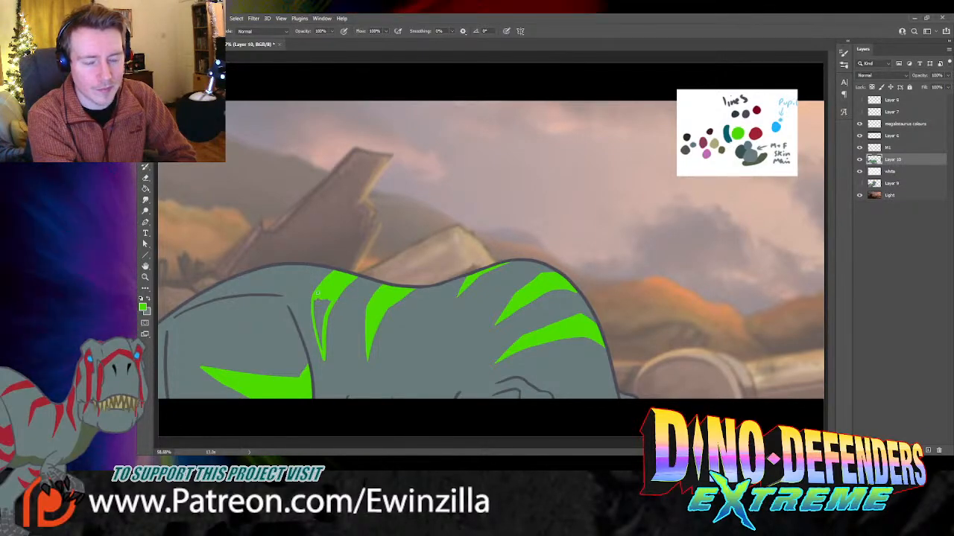
pyautogui.moveTo(318, 303); pyautogui.dragTo(320, 344)
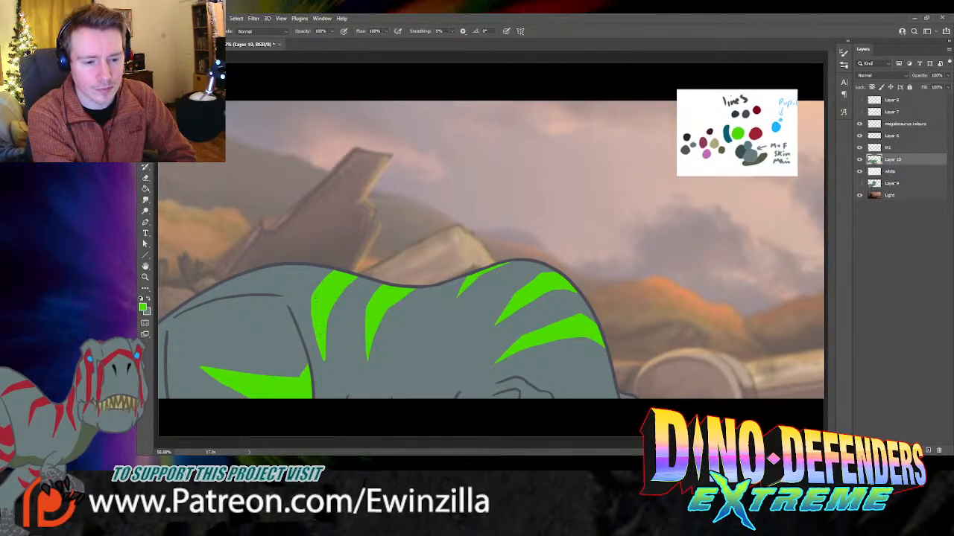
# Step: Paint a slim green stripe along the back's upper-left outline above the thigh line, and refine its lower edge with the Smudge tool
pyautogui.moveTo(271, 267); pyautogui.dragTo(197, 295)
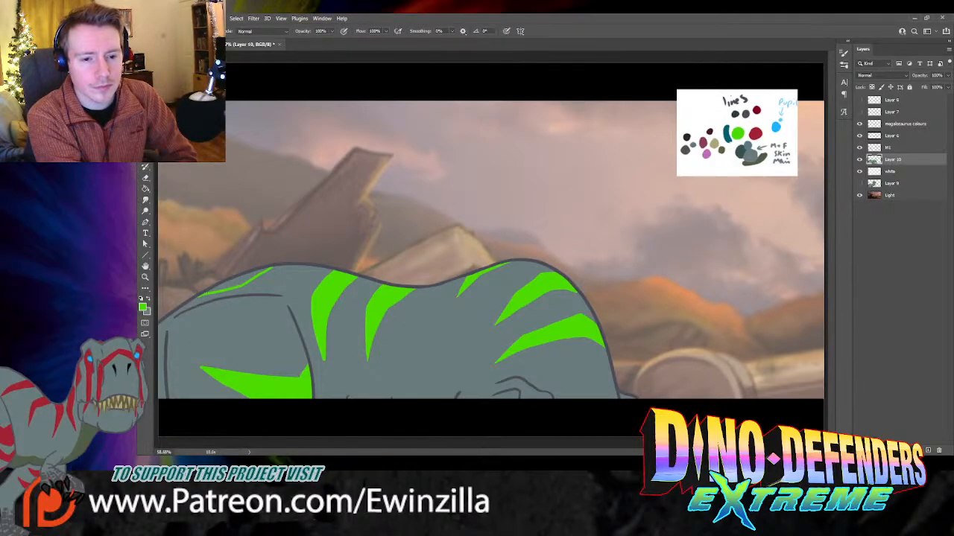
pyautogui.hotkey('ctrl', 'z')
pyautogui.press('z')
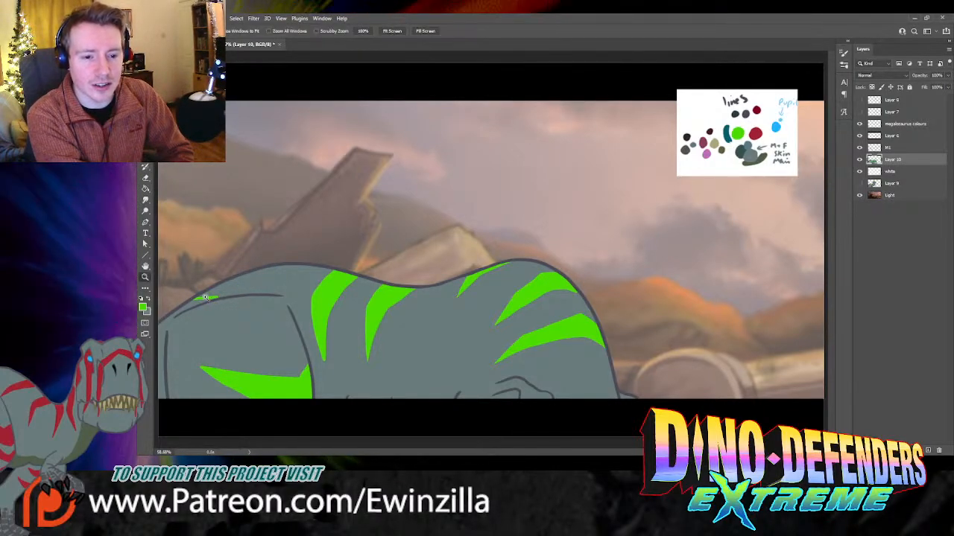
pyautogui.click(205, 298)
pyautogui.press('b')
pyautogui.moveTo(197, 297)
pyautogui.mouseDown()
pyautogui.moveTo(222, 297)
pyautogui.moveTo(276, 263)
pyautogui.moveTo(223, 289)
pyautogui.moveTo(260, 270)
pyautogui.mouseUp()
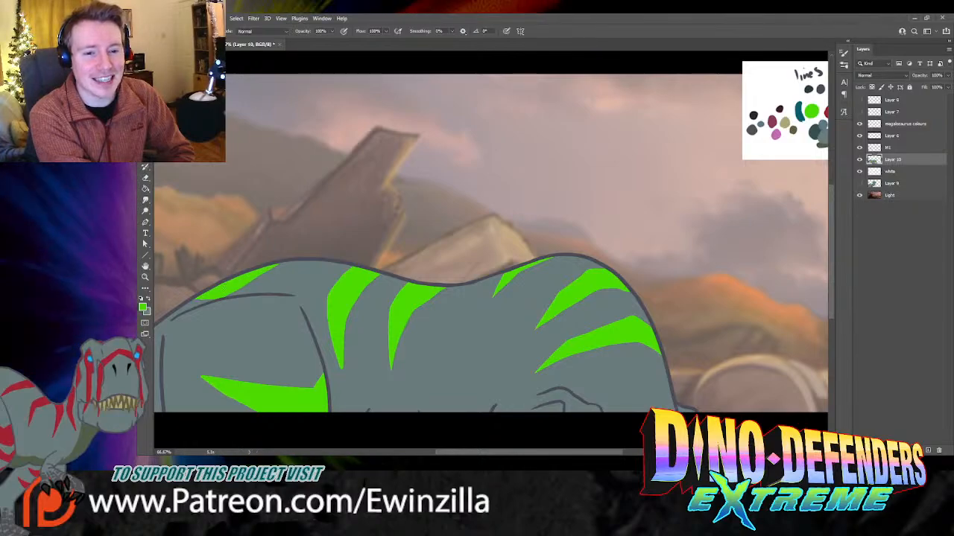
pyautogui.click(146, 200)
pyautogui.moveTo(228, 294); pyautogui.dragTo(283, 261)
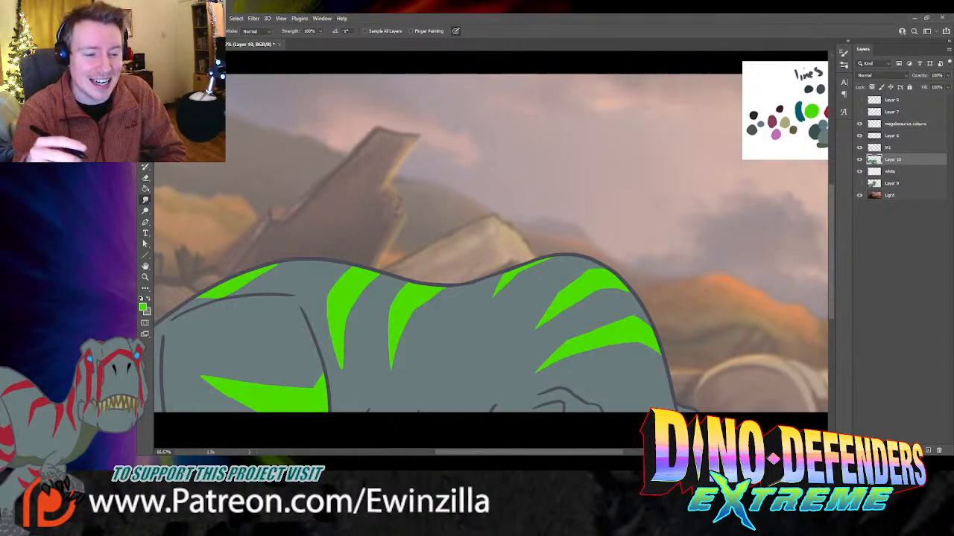
# Step: Fit the whole canvas in view and merge Layer 10 with the M1 line layer
pyautogui.moveTo(474, 453)
pyautogui.mouseDown()
pyautogui.moveTo(464, 453)
pyautogui.moveTo(473, 453)
pyautogui.mouseUp()
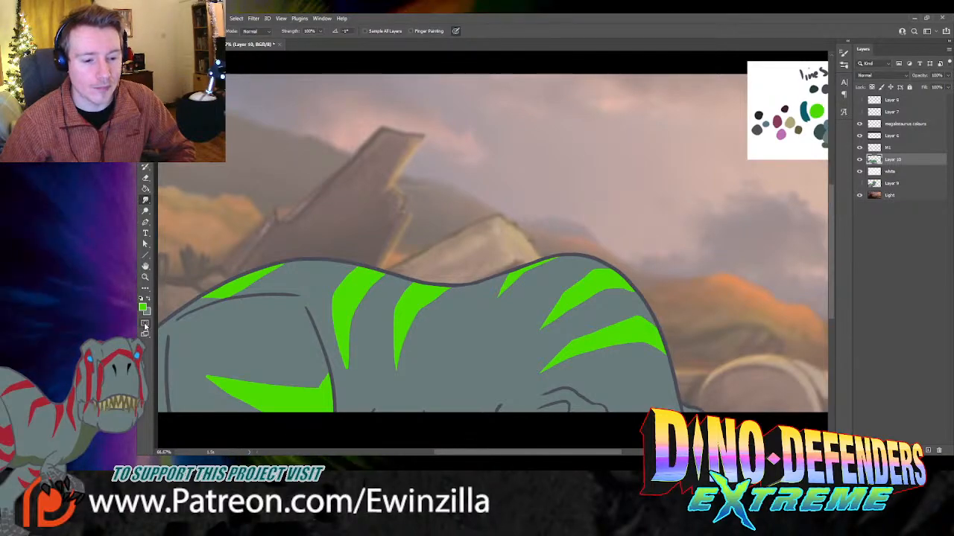
pyautogui.click(145, 278)
pyautogui.click(389, 33)
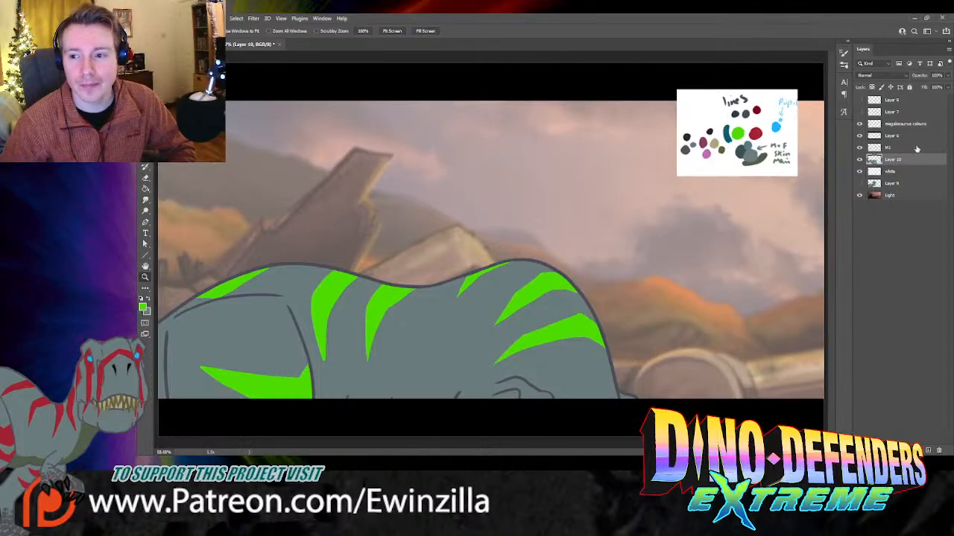
pyautogui.click(893, 152)
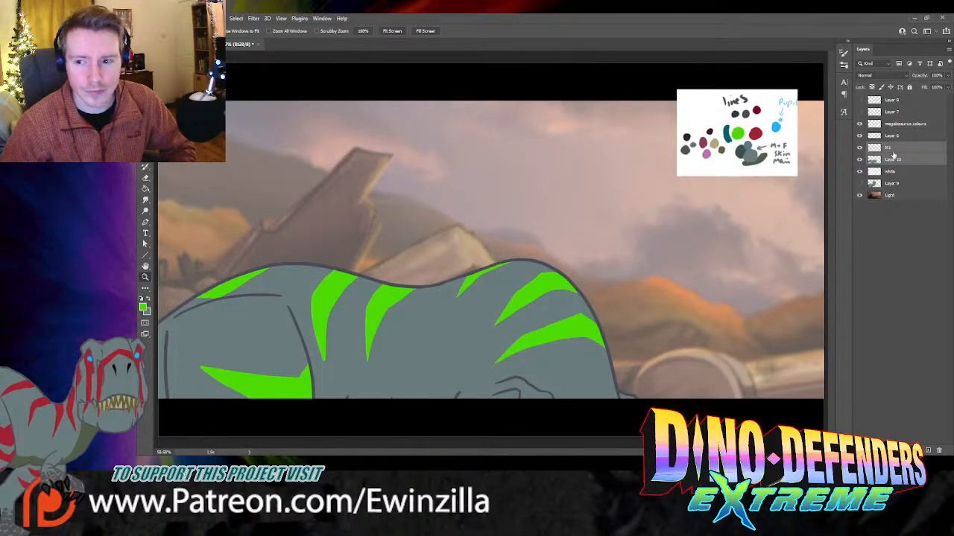
pyautogui.hotkey('ctrl', 'e')
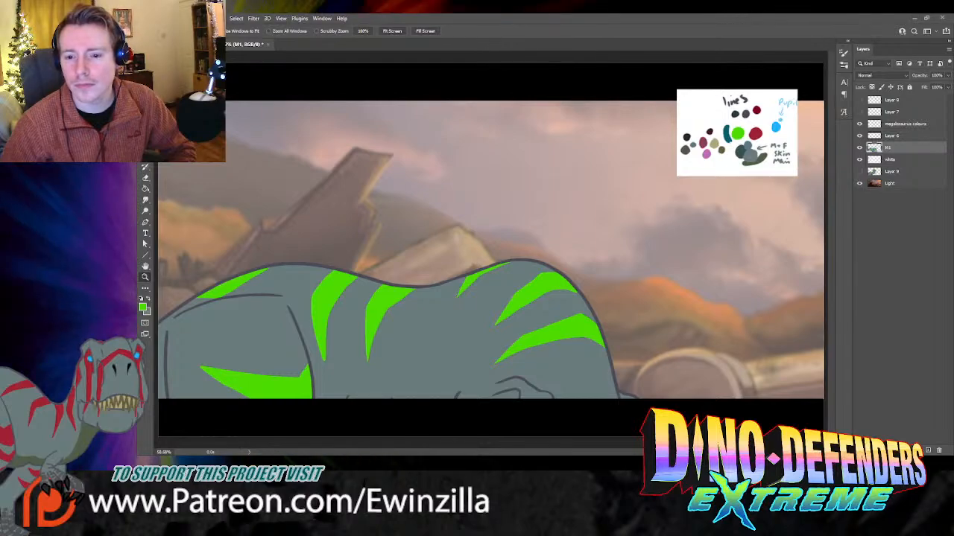
# Step: Move the merged M1 layer beneath the white layer and save the document
pyautogui.click(860, 148)
pyautogui.click(860, 147)
pyautogui.moveTo(904, 150); pyautogui.dragTo(900, 166)
pyautogui.click(859, 172)
pyautogui.click(859, 172)
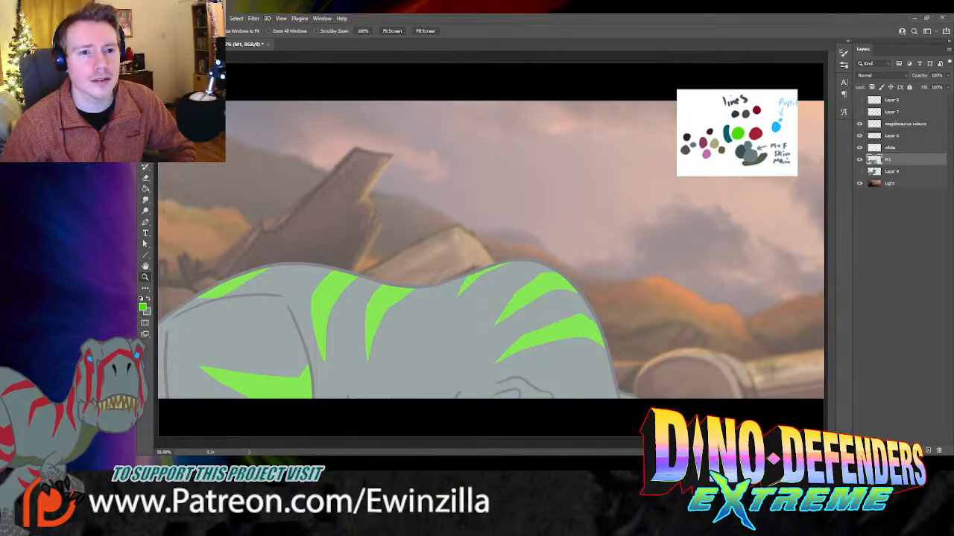
pyautogui.hotkey('ctrl', 's')
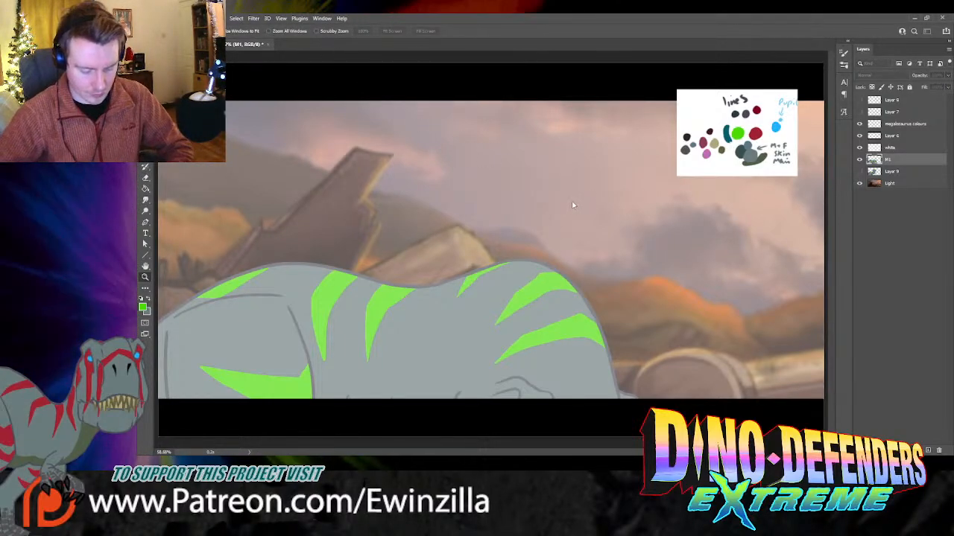
# Step: Set up a drawing layer named M2 above the white layer, and sample the dark line colour from the palette for the brush
pyautogui.press('Return')
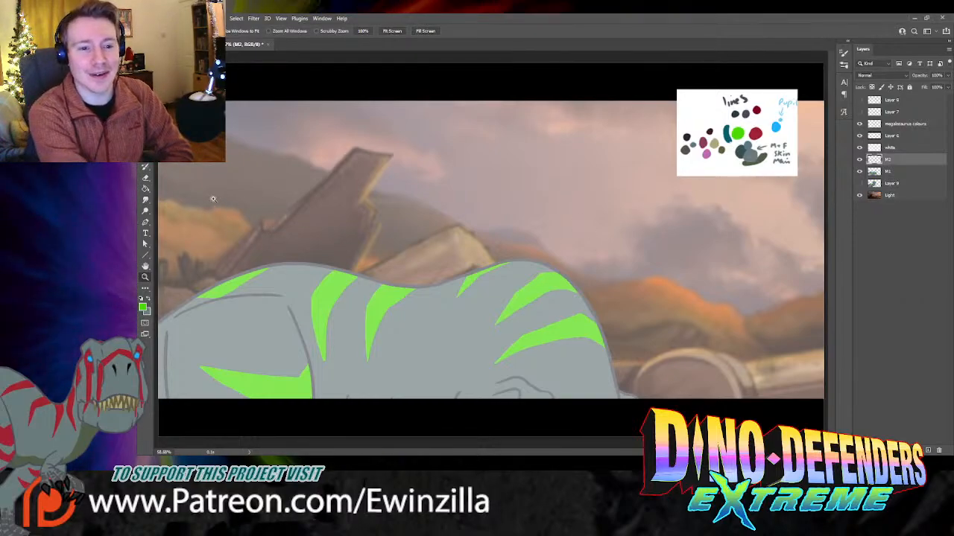
pyautogui.press('i')
pyautogui.click(746, 114)
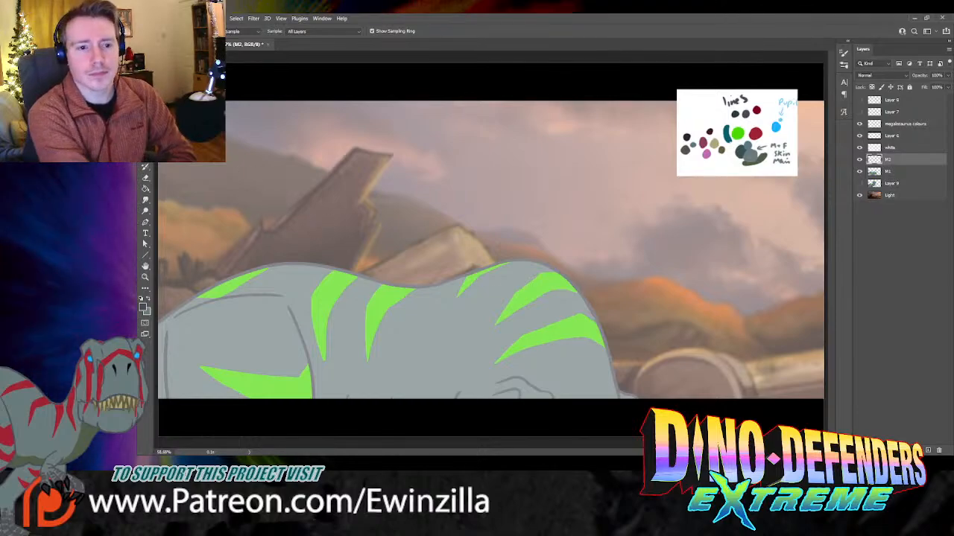
pyautogui.press('b')
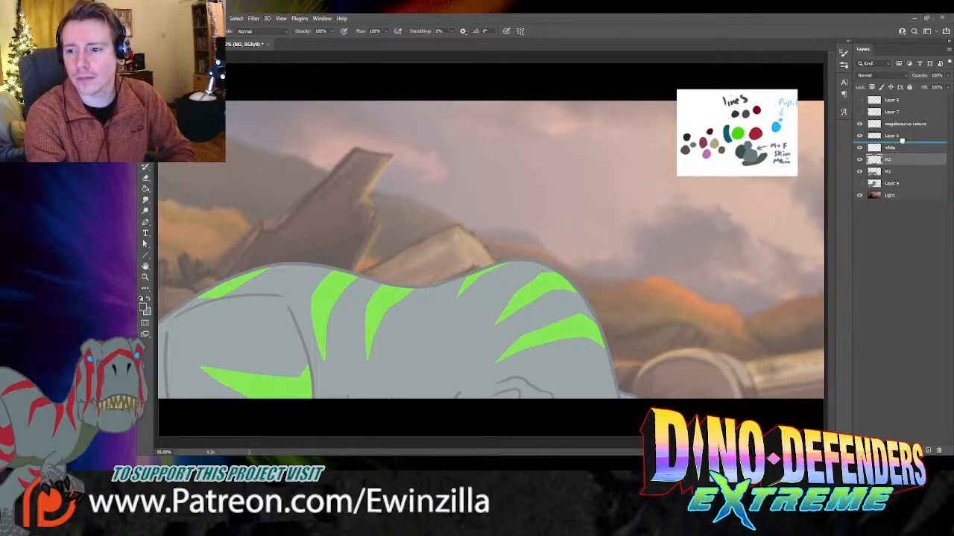
pyautogui.hotkey('ctrl', ']')
pyautogui.moveTo(585, 279); pyautogui.dragTo(611, 331)
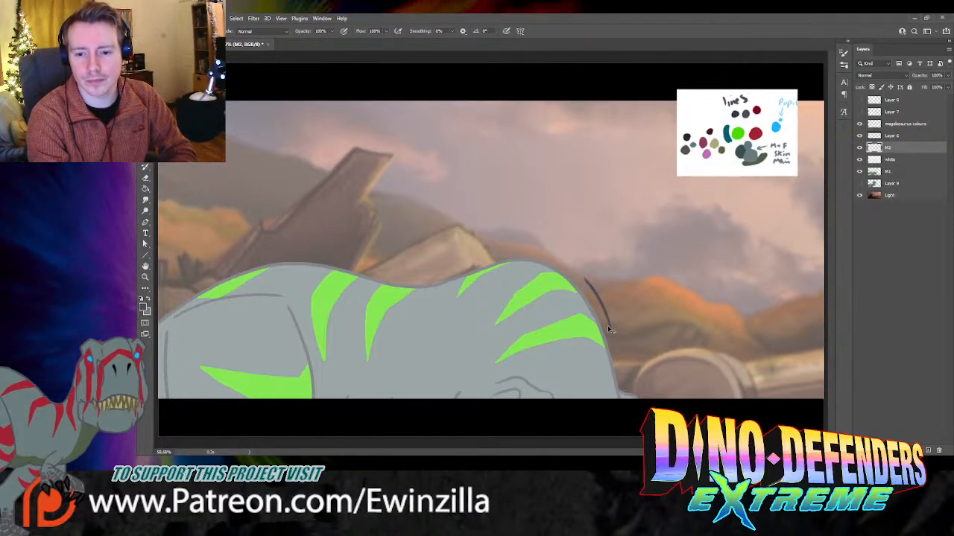
pyautogui.hotkey('ctrl', 'z')
# Step: Show Layer 9 with the dinosaur's head and move it above the M1 layer
pyautogui.click(859, 183)
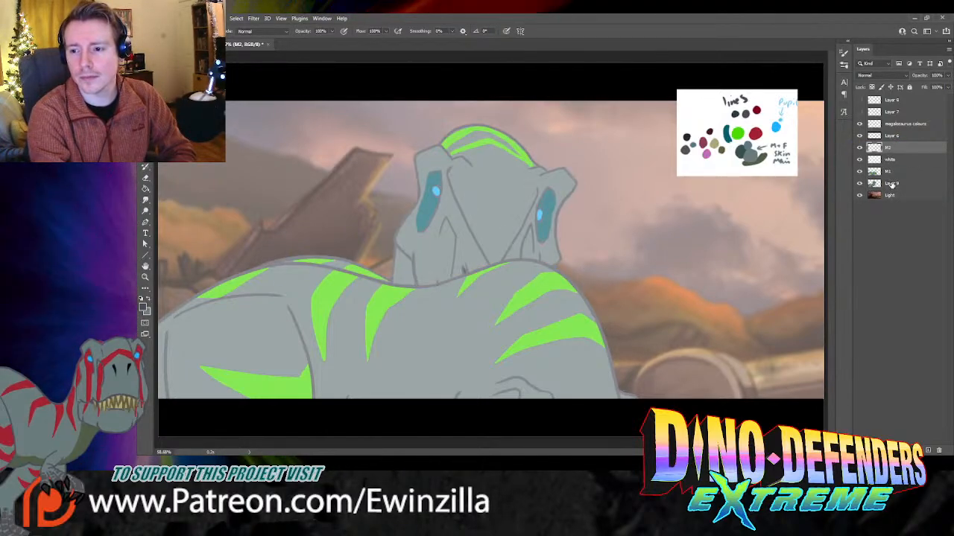
pyautogui.moveTo(892, 185); pyautogui.dragTo(892, 168)
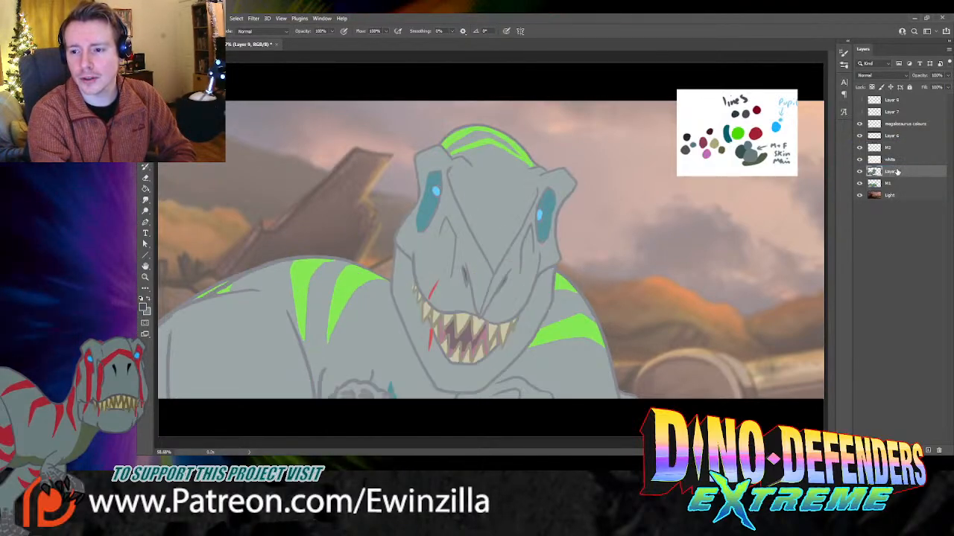
# Step: Toggle the visibility of M1 and Layer 9 to compare the striped body with the head drawing
pyautogui.click(859, 183)
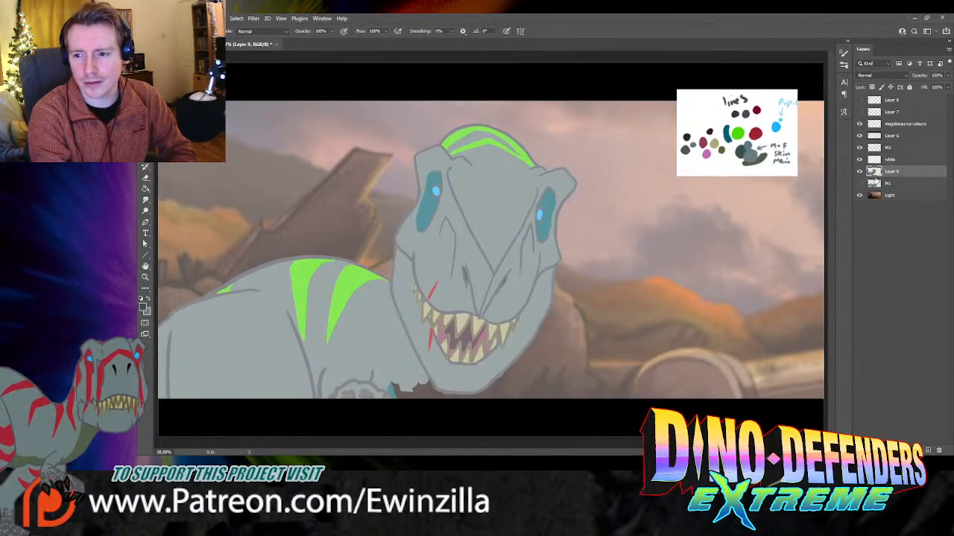
pyautogui.click(860, 172)
pyautogui.click(860, 172)
pyautogui.click(859, 173)
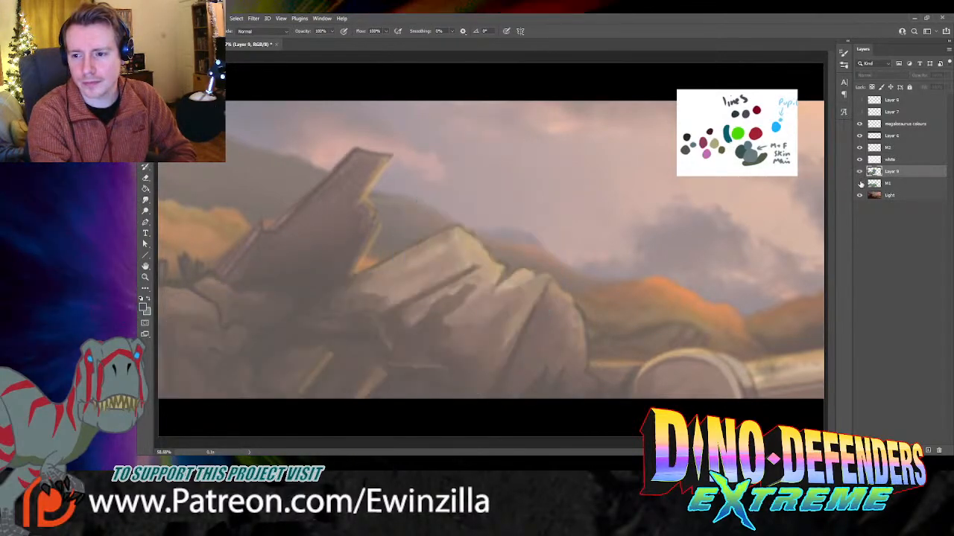
pyautogui.click(860, 183)
pyautogui.click(860, 172)
pyautogui.click(860, 172)
pyautogui.click(860, 172)
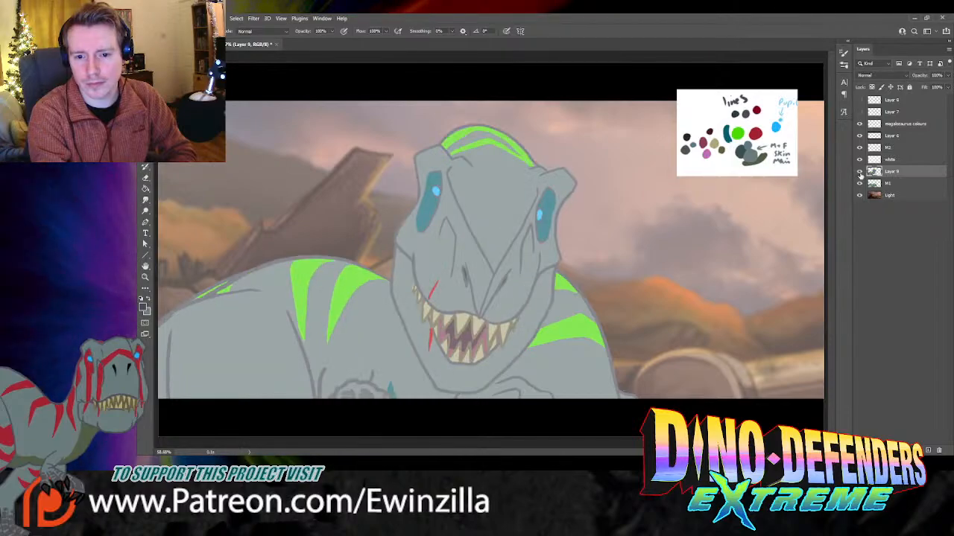
pyautogui.click(860, 183)
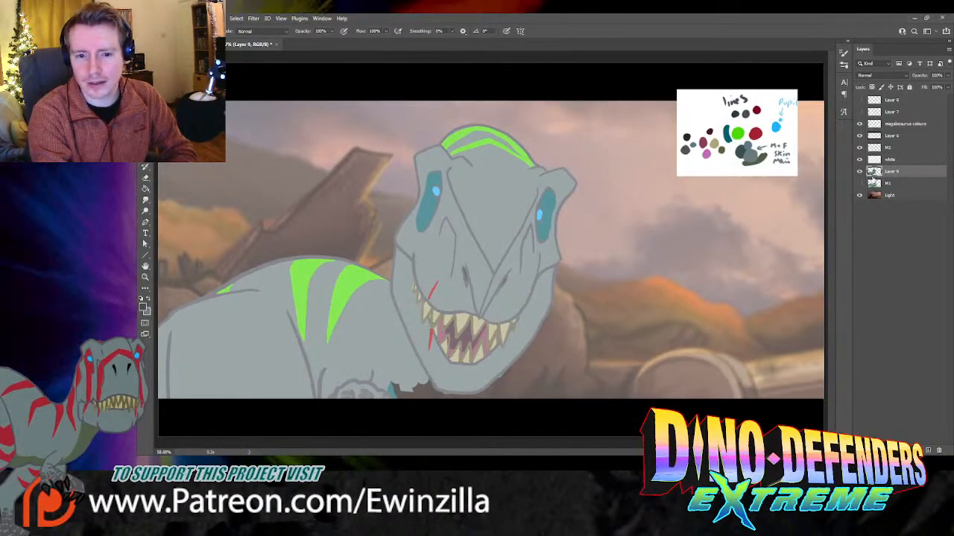
pyautogui.click(860, 183)
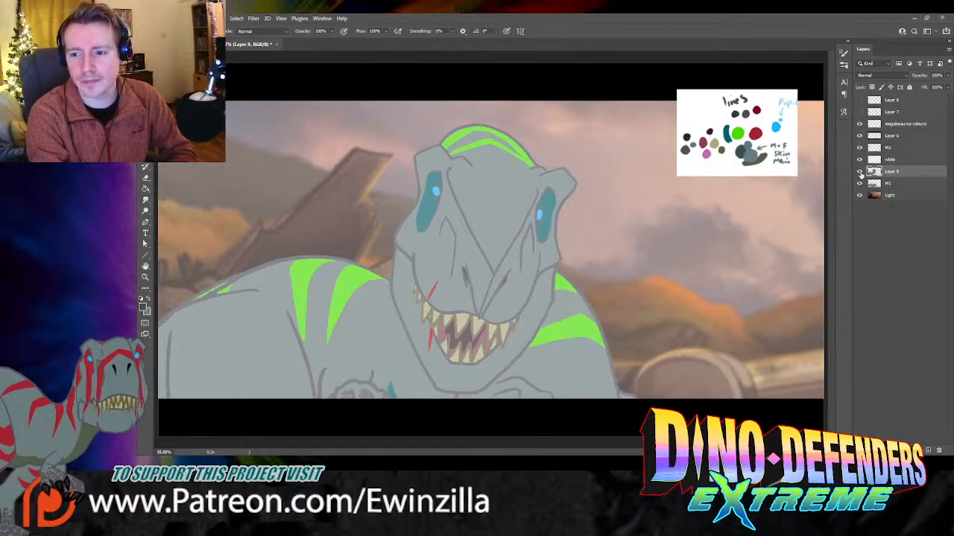
# Step: Switch Layer 9 off and on to check the head drawing against the striped body
pyautogui.click(860, 172)
pyautogui.click(860, 172)
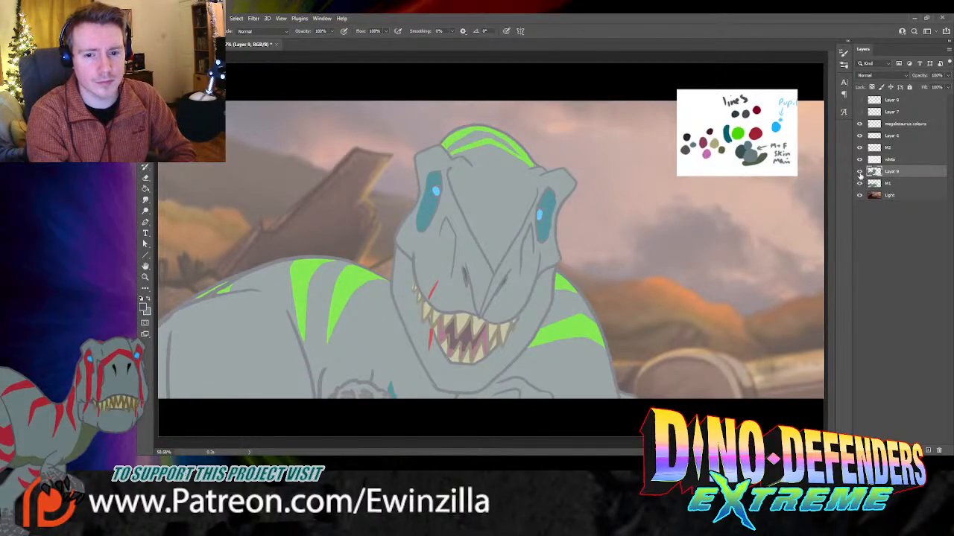
pyautogui.click(860, 172)
pyautogui.click(860, 172)
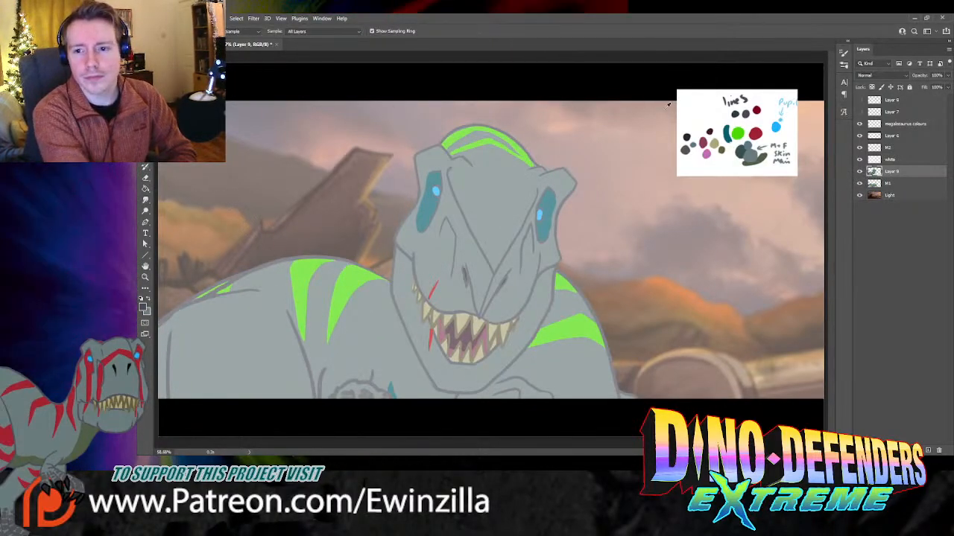
# Step: Sample the green from the palette, fade Layer 9 into a translucent guide by lowering its opacity, and make M2 the active layer
pyautogui.click(737, 134)
pyautogui.press('b')
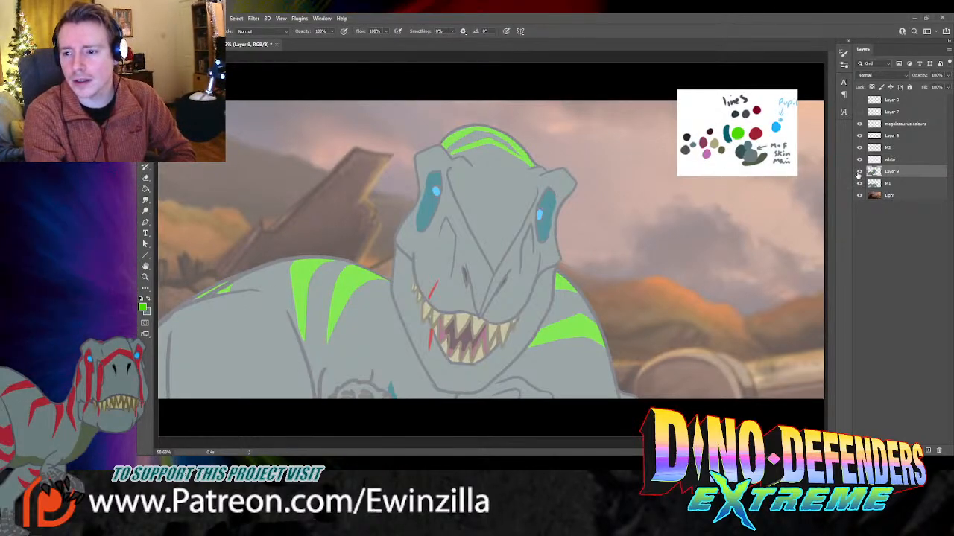
pyautogui.click(947, 75)
pyautogui.moveTo(945, 84); pyautogui.dragTo(911, 85)
pyautogui.click(903, 149)
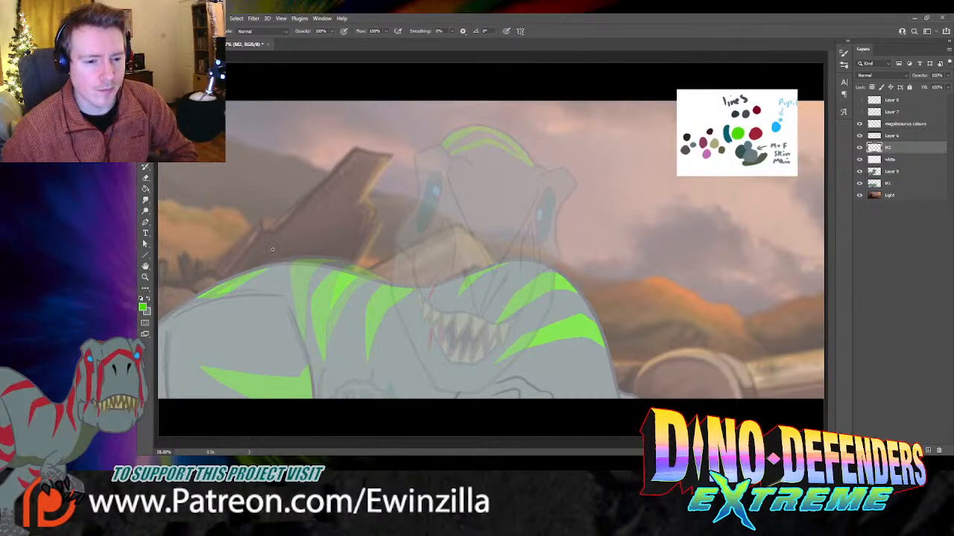
# Step: Sample the dark line colour from the palette, set Layer 9's opacity to 31%, and reselect layer M2
pyautogui.press('i')
pyautogui.click(748, 114)
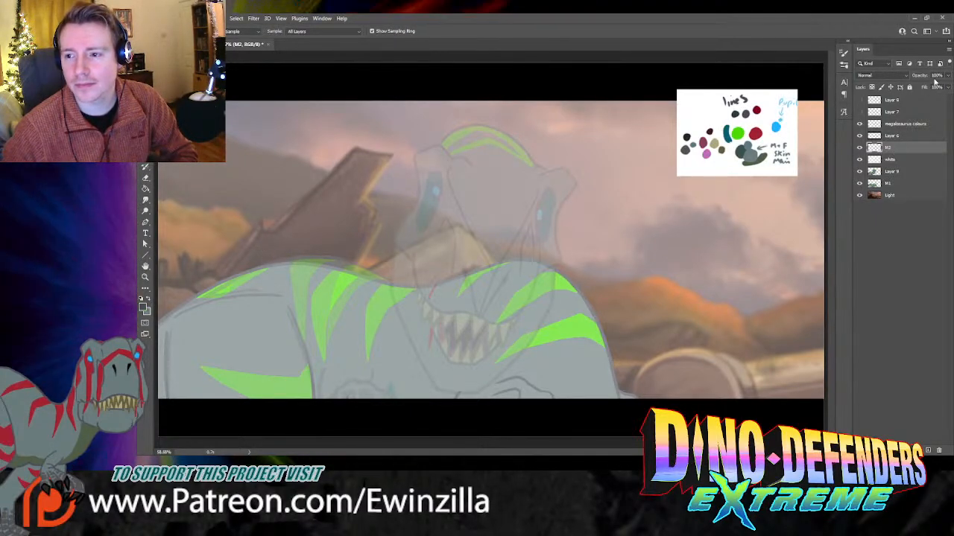
pyautogui.click(890, 171)
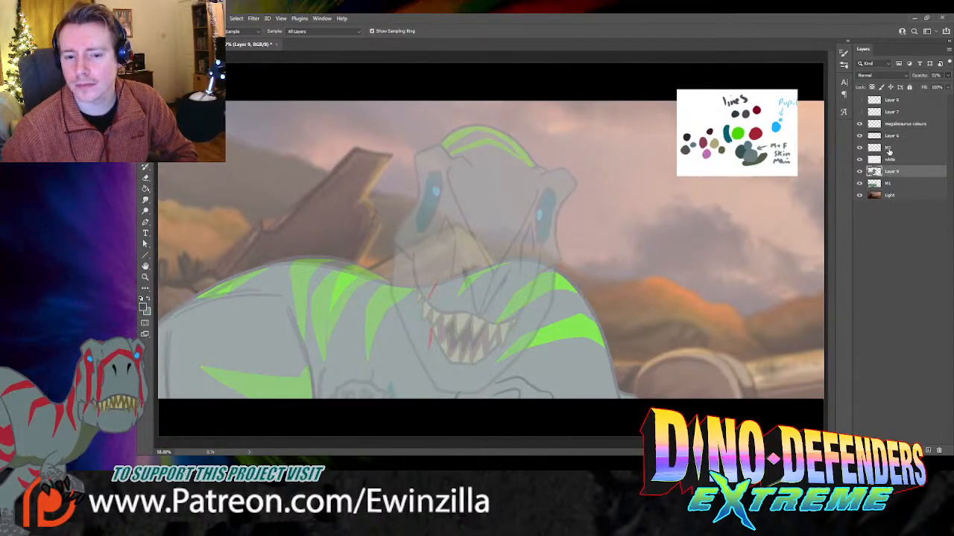
pyautogui.click(888, 148)
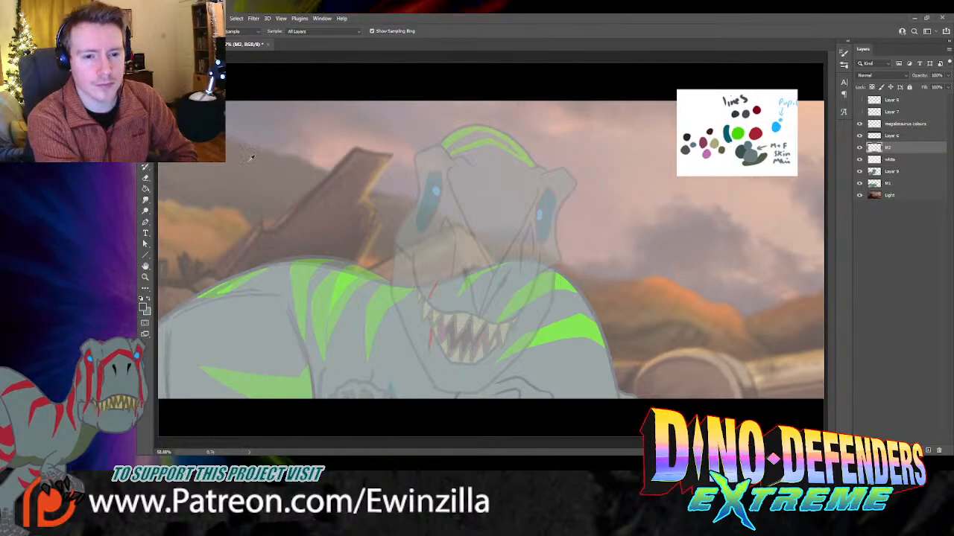
# Step: Brush the curled hand's knuckle and finger lines over the dinosaur's lower chest, plus the short line at the elbow
pyautogui.press('b')
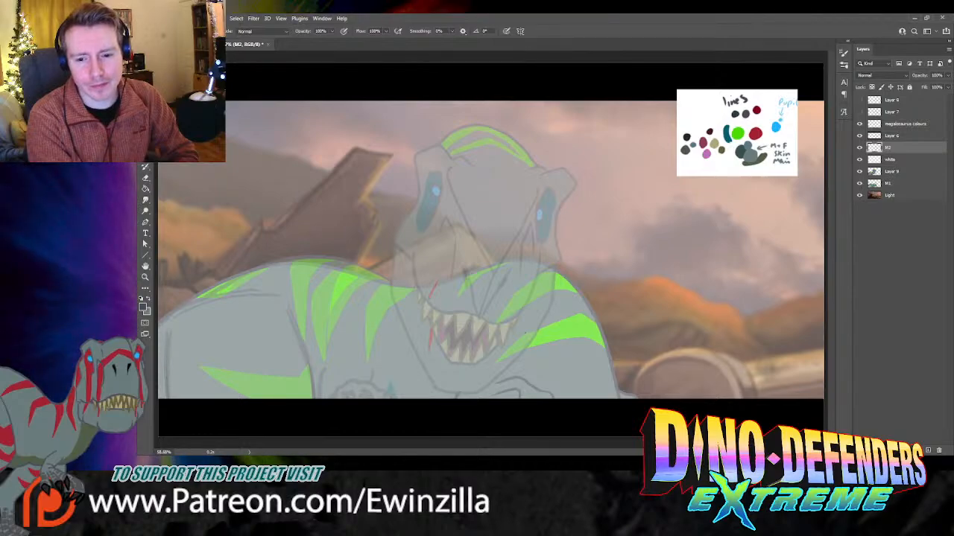
pyautogui.moveTo(538, 354)
pyautogui.mouseDown()
pyautogui.moveTo(529, 333)
pyautogui.moveTo(461, 340)
pyautogui.moveTo(528, 357)
pyautogui.moveTo(491, 381)
pyautogui.moveTo(536, 352)
pyautogui.moveTo(562, 366)
pyautogui.mouseUp()
pyautogui.hotkey('ctrl', 'z')
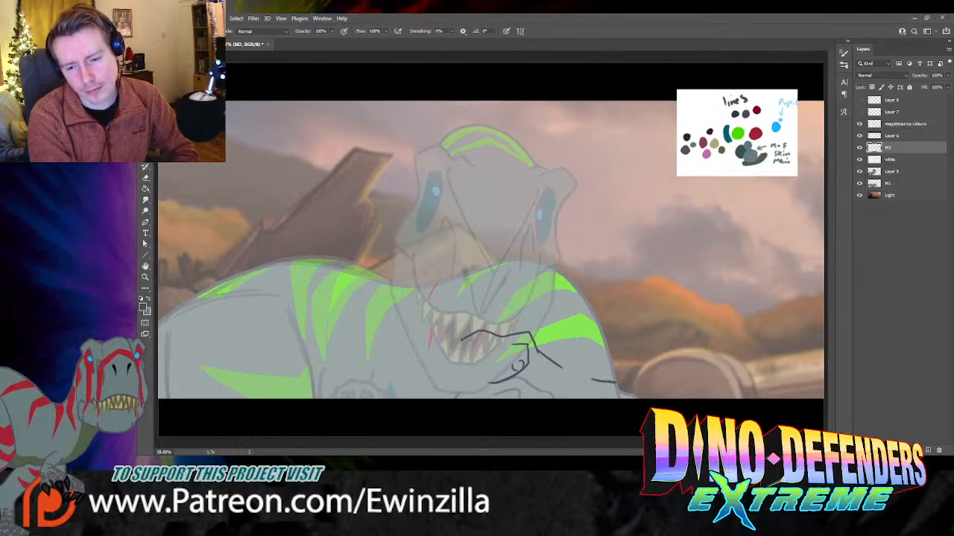
pyautogui.moveTo(593, 379)
pyautogui.mouseDown()
pyautogui.moveTo(620, 415)
pyautogui.moveTo(599, 379)
pyautogui.moveTo(585, 292)
pyautogui.moveTo(566, 264)
pyautogui.moveTo(529, 244)
pyautogui.moveTo(480, 242)
pyautogui.moveTo(419, 267)
pyautogui.mouseUp()
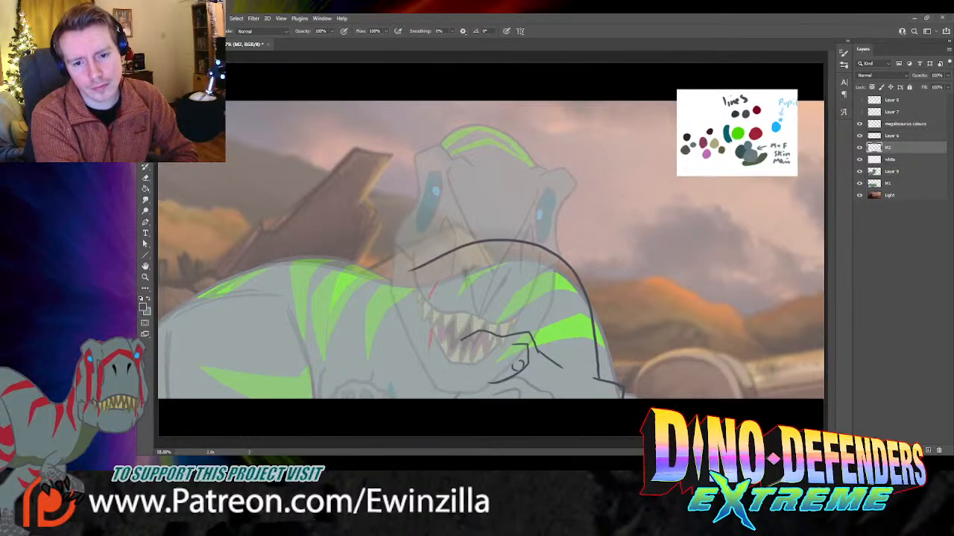
pyautogui.hotkey('ctrl', 'z')
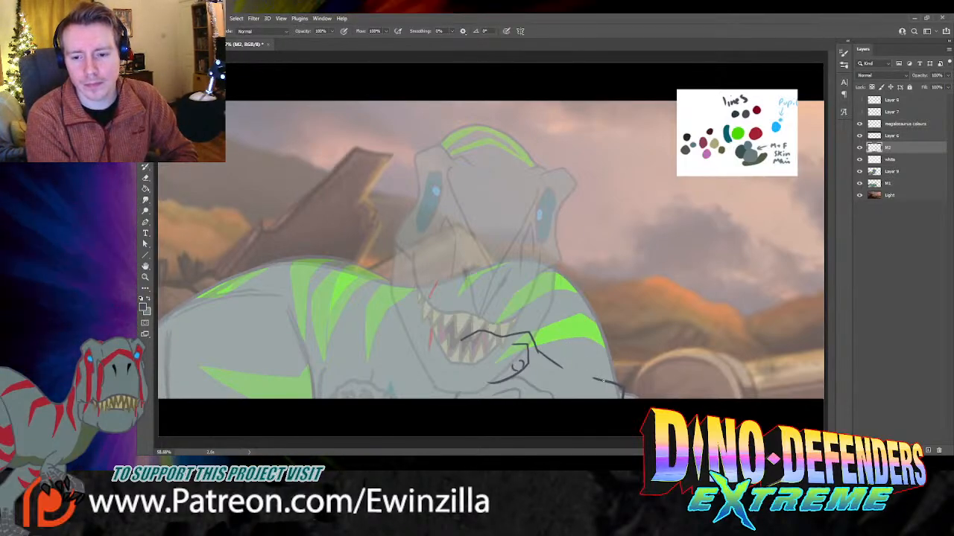
pyautogui.moveTo(605, 371)
pyautogui.mouseDown()
pyautogui.moveTo(599, 311)
pyautogui.moveTo(573, 274)
pyautogui.moveTo(524, 259)
pyautogui.moveTo(319, 286)
pyautogui.mouseUp()
pyautogui.hotkey('ctrl', 'z')
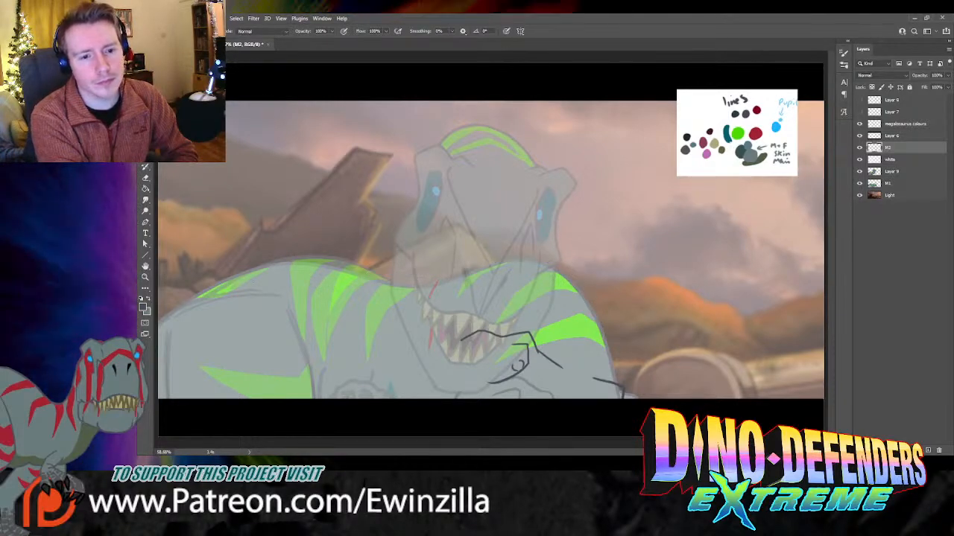
pyautogui.moveTo(159, 323); pyautogui.dragTo(230, 281)
pyautogui.hotkey('ctrl', 'z')
# Step: Draw the dinosaur's back outline from the frame's left edge over both humps and down the shoulder to the elbow line
pyautogui.moveTo(158, 323)
pyautogui.mouseDown()
pyautogui.moveTo(267, 266)
pyautogui.moveTo(314, 260)
pyautogui.moveTo(398, 286)
pyautogui.moveTo(510, 252)
pyautogui.moveTo(555, 270)
pyautogui.moveTo(578, 295)
pyautogui.moveTo(538, 259)
pyautogui.moveTo(578, 295)
pyautogui.mouseUp()
pyautogui.click(146, 200)
pyautogui.press('b')
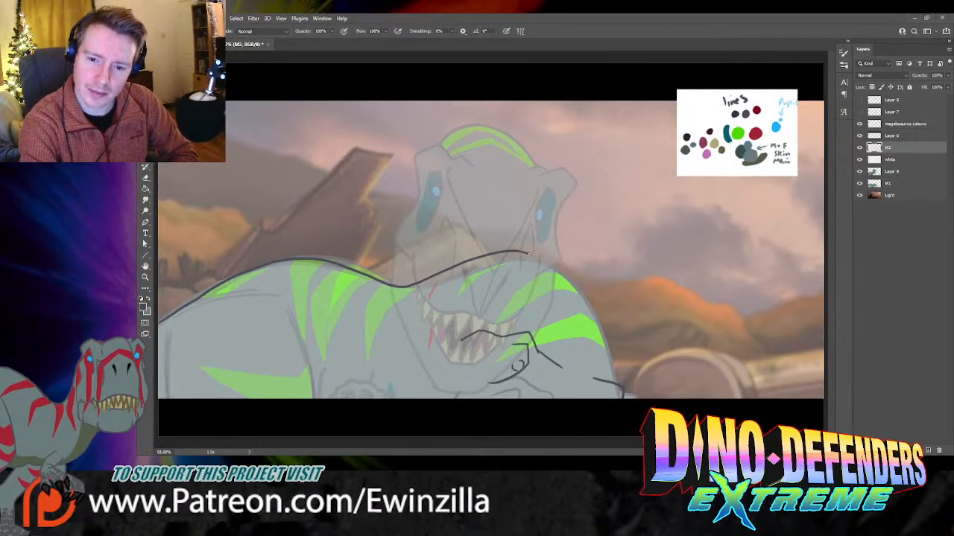
pyautogui.moveTo(536, 258)
pyautogui.mouseDown()
pyautogui.moveTo(573, 292)
pyautogui.moveTo(602, 381)
pyautogui.mouseUp()
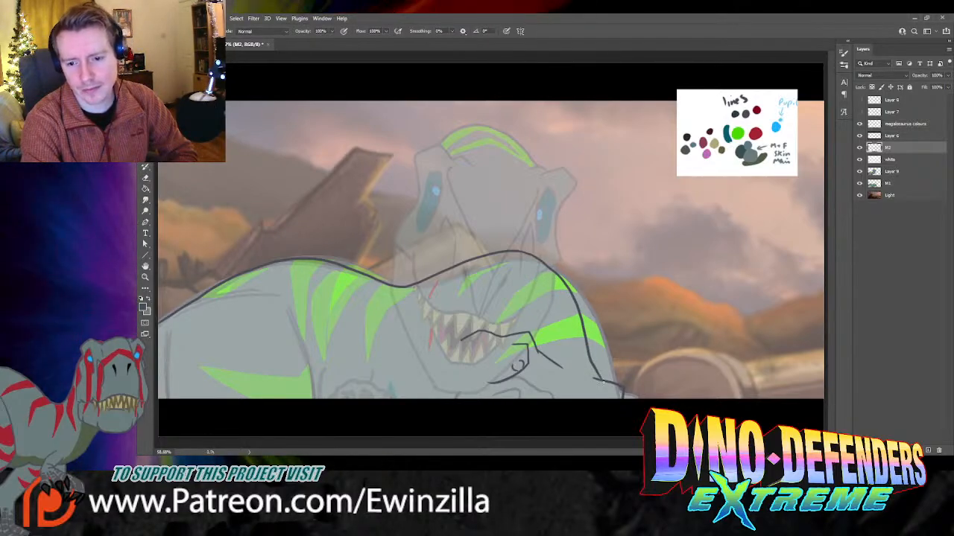
pyautogui.hotkey('ctrl', 'z')
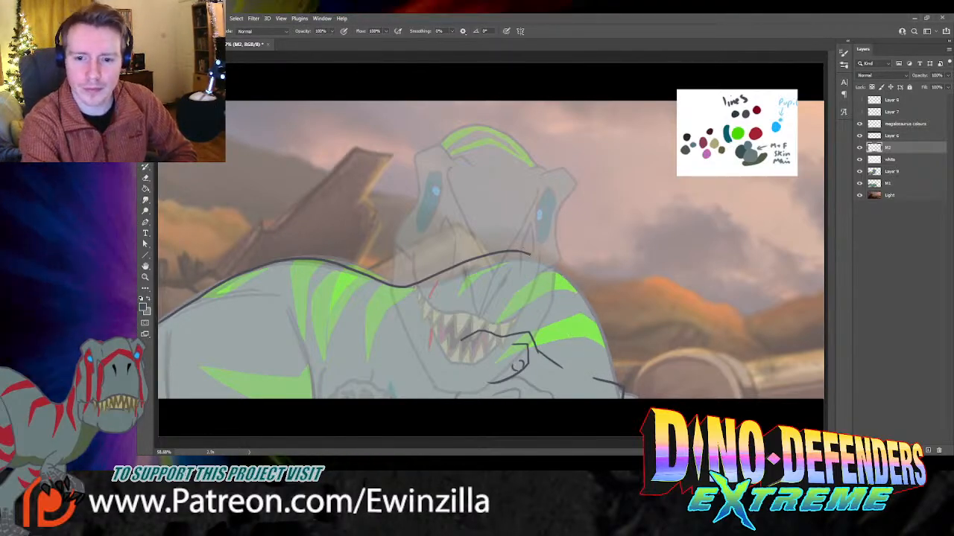
pyautogui.moveTo(537, 257)
pyautogui.mouseDown()
pyautogui.moveTo(584, 300)
pyautogui.moveTo(605, 381)
pyautogui.mouseUp()
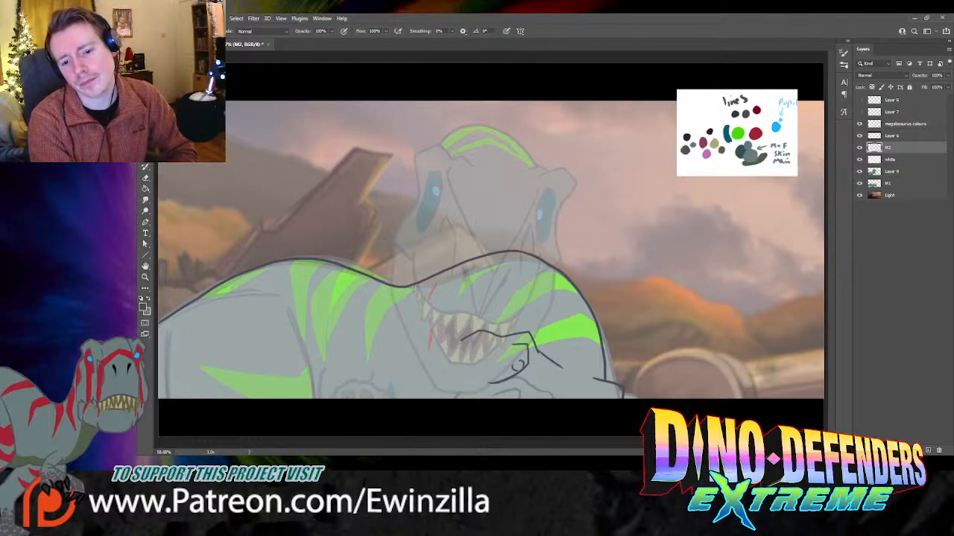
# Step: Redraw the hand's top knuckle line slightly higher, smudge away the old line, and add a curved finger line beneath it
pyautogui.moveTo(504, 332); pyautogui.dragTo(473, 328)
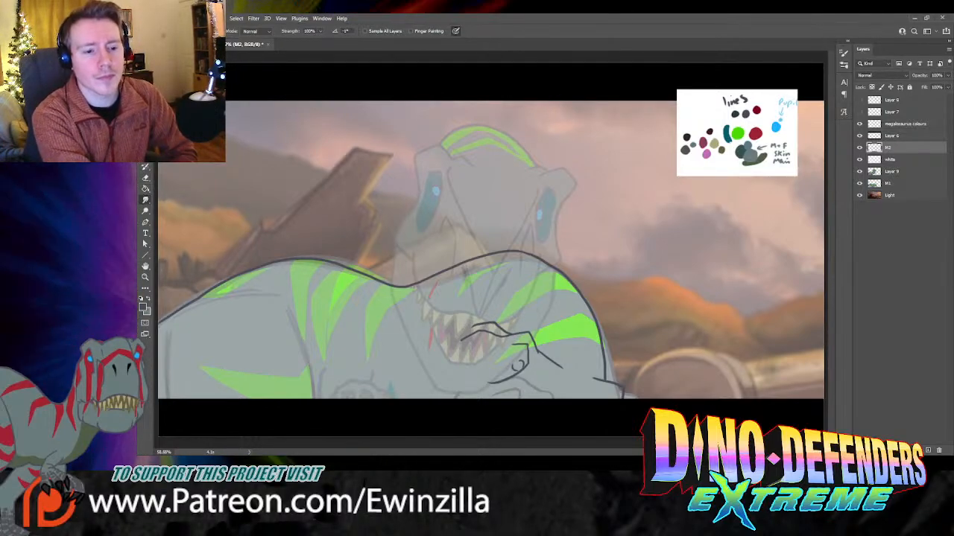
pyautogui.press('r')
pyautogui.moveTo(459, 341); pyautogui.dragTo(489, 334)
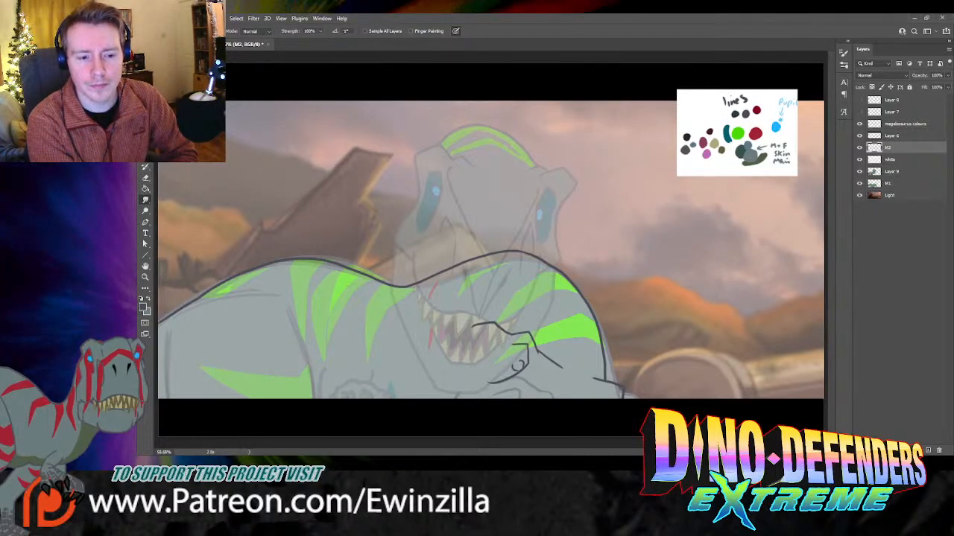
pyautogui.press('b')
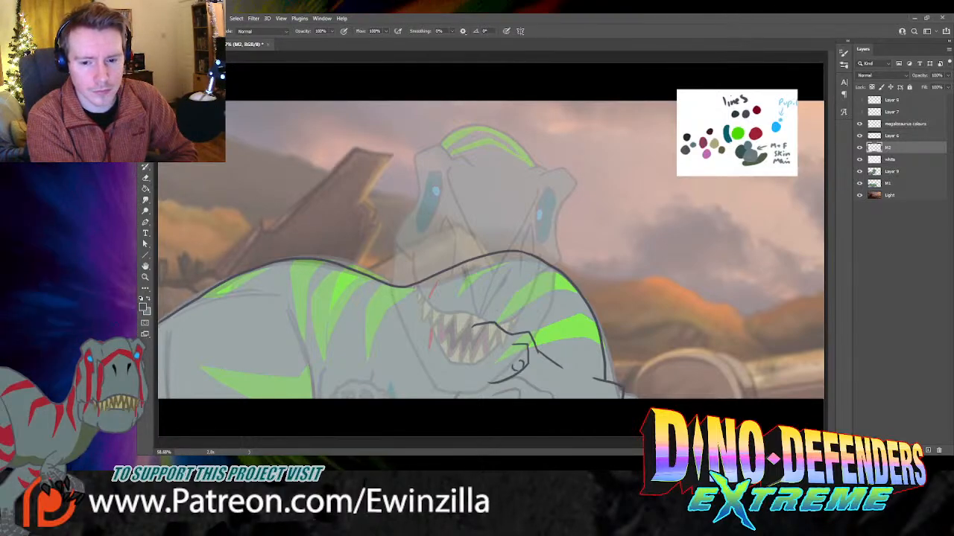
pyautogui.moveTo(490, 329); pyautogui.dragTo(473, 352)
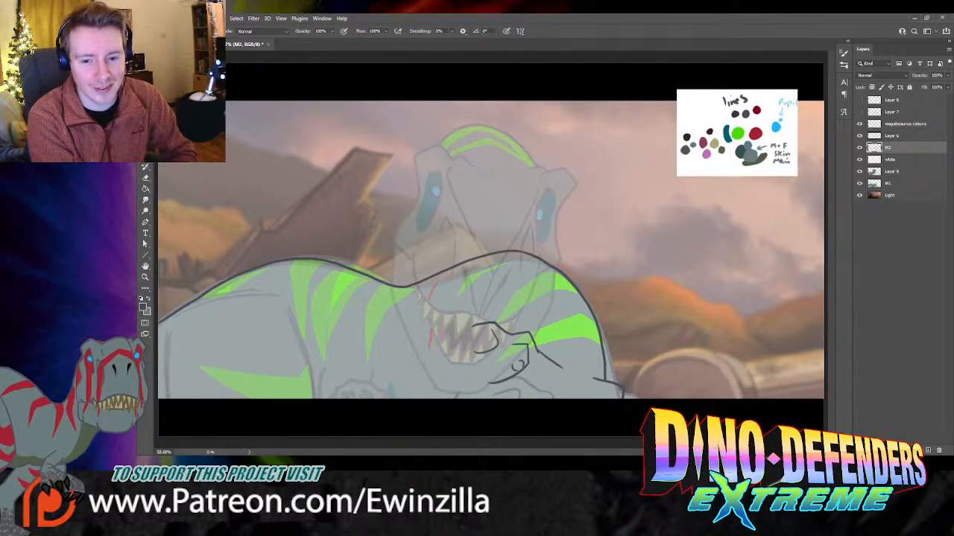
# Step: Draw the lines running from the hand down to the bottom of the picture frame, redoing the strokes until they fit
pyautogui.moveTo(444, 347)
pyautogui.mouseDown()
pyautogui.moveTo(427, 398)
pyautogui.moveTo(456, 364)
pyautogui.moveTo(427, 398)
pyautogui.mouseUp()
pyautogui.hotkey('ctrl', 'z')
pyautogui.hotkey('ctrl', 'z')
pyautogui.hotkey('ctrl', 'z')
pyautogui.moveTo(459, 343)
pyautogui.mouseDown()
pyautogui.moveTo(450, 381)
pyautogui.moveTo(471, 399)
pyautogui.moveTo(442, 372)
pyautogui.moveTo(451, 399)
pyautogui.mouseUp()
pyautogui.hotkey('ctrl', 'z')
pyautogui.moveTo(422, 345); pyautogui.dragTo(416, 398)
pyautogui.hotkey('ctrl', 'z')
pyautogui.moveTo(438, 344); pyautogui.dragTo(405, 399)
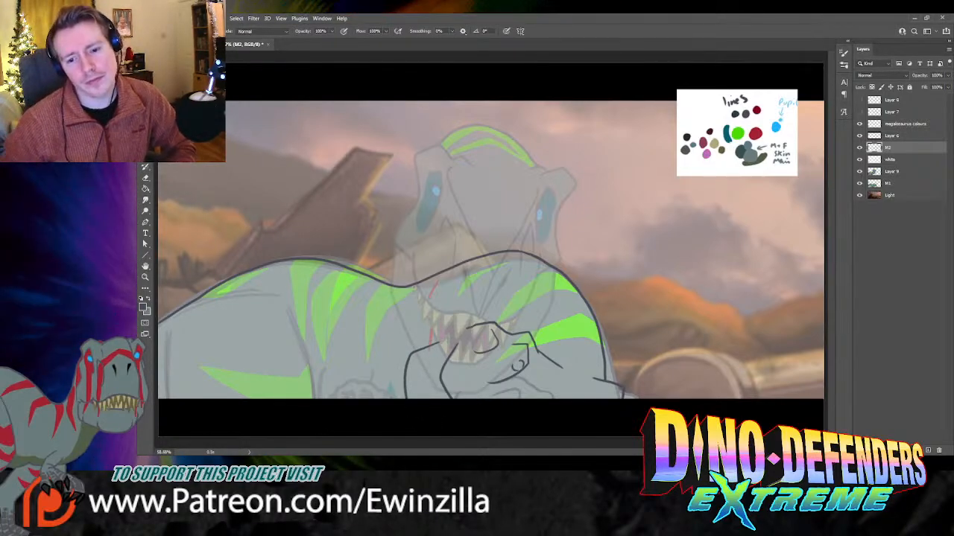
# Step: Lasso the hand lines, rotate them about -7.4°, move them lower on the chest, and deselect
pyautogui.press('l')
pyautogui.moveTo(566, 339)
pyautogui.mouseDown()
pyautogui.moveTo(494, 436)
pyautogui.moveTo(388, 434)
pyautogui.moveTo(377, 354)
pyautogui.moveTo(435, 316)
pyautogui.moveTo(468, 293)
pyautogui.mouseUp()
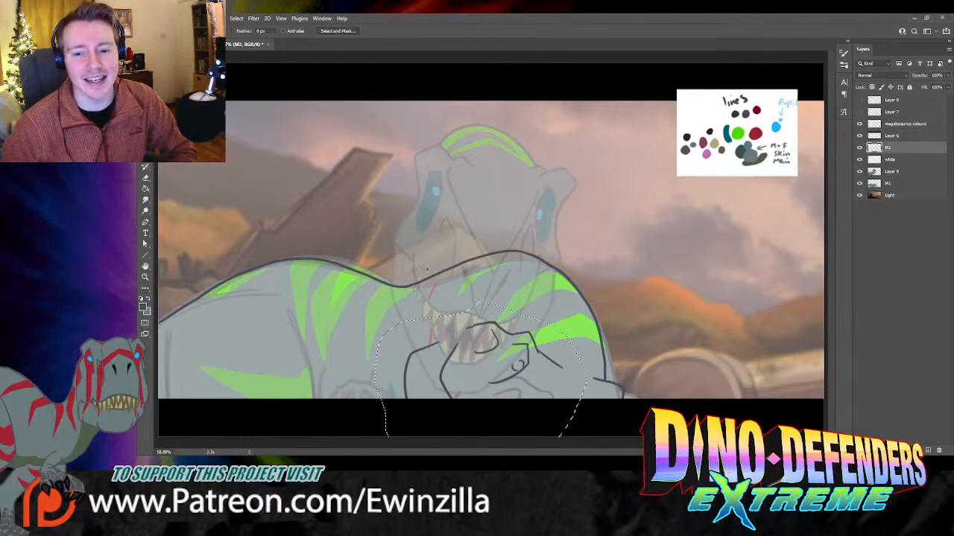
pyautogui.hotkey('ctrl', 't')
pyautogui.moveTo(593, 294); pyautogui.dragTo(582, 280)
pyautogui.moveTo(572, 323); pyautogui.dragTo(588, 343)
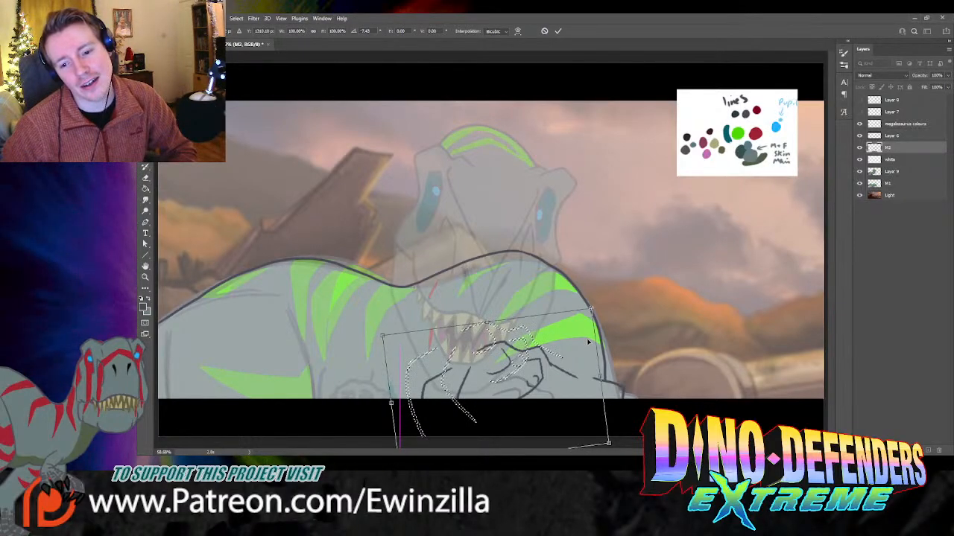
pyautogui.press('Return')
pyautogui.hotkey('ctrl', 'd')
# Step: Smudge the tip of the hand's upper knuckle line to reshape it
pyautogui.click(146, 200)
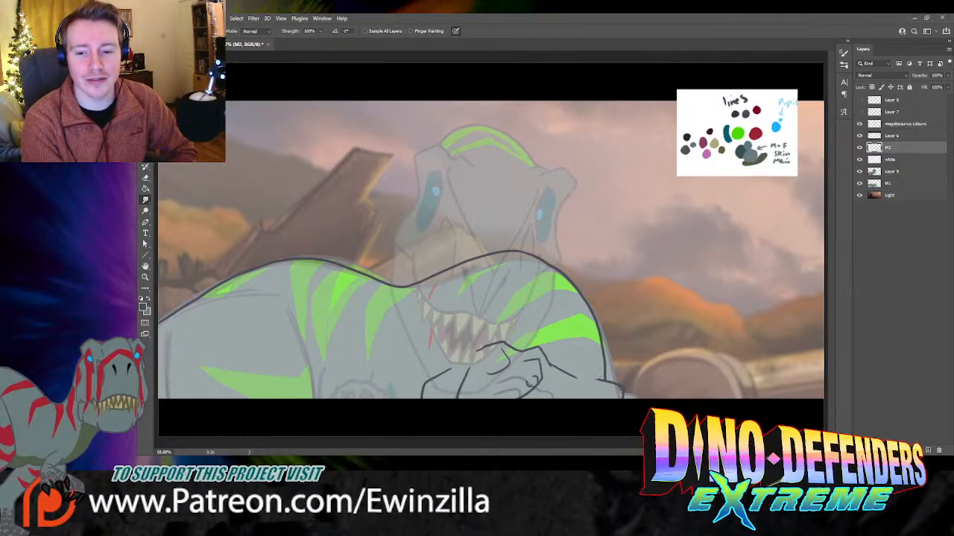
pyautogui.moveTo(591, 379)
pyautogui.mouseDown()
pyautogui.moveTo(602, 381)
pyautogui.moveTo(560, 369)
pyautogui.mouseUp()
pyautogui.hotkey('ctrl', 'z')
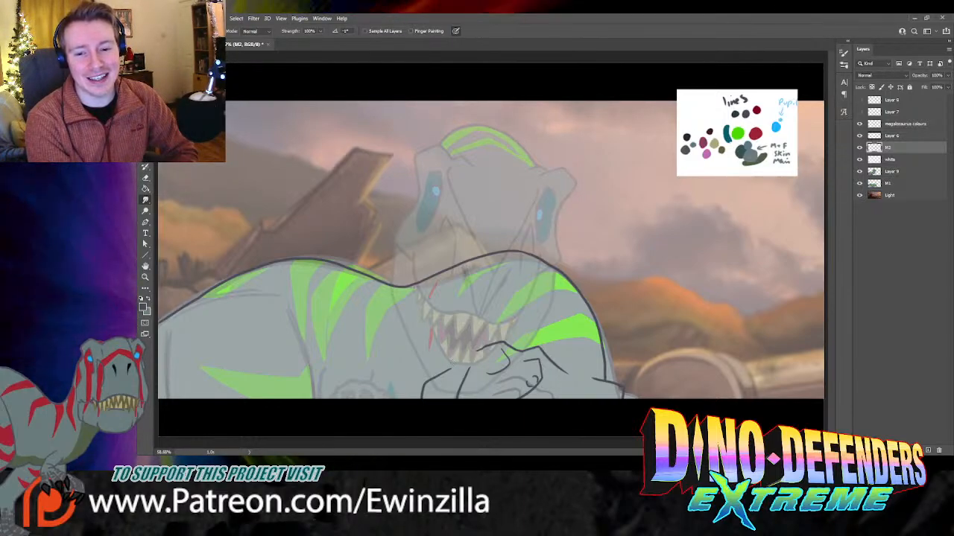
pyautogui.moveTo(493, 345); pyautogui.dragTo(472, 354)
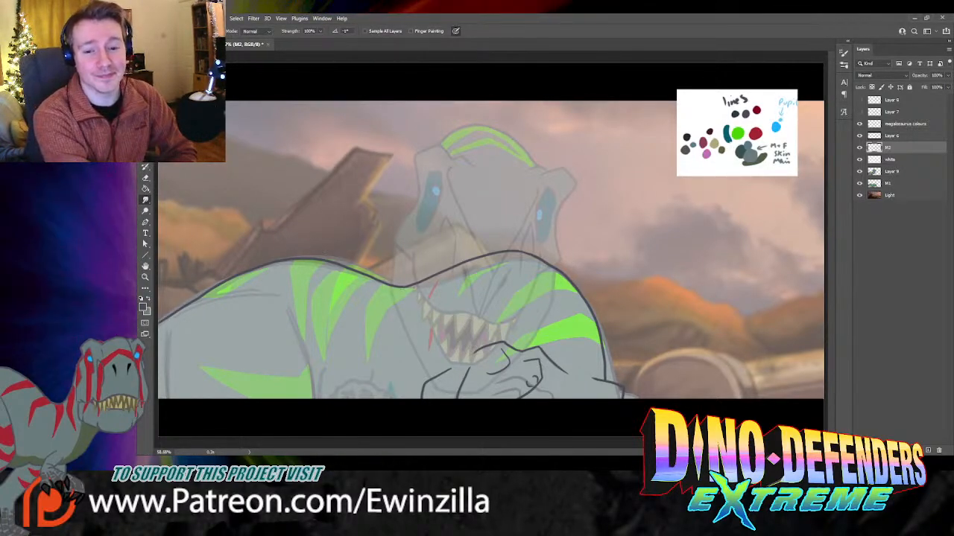
# Step: Brush the upper contour of the thigh, branching off the back outline and following the guide
pyautogui.press('b')
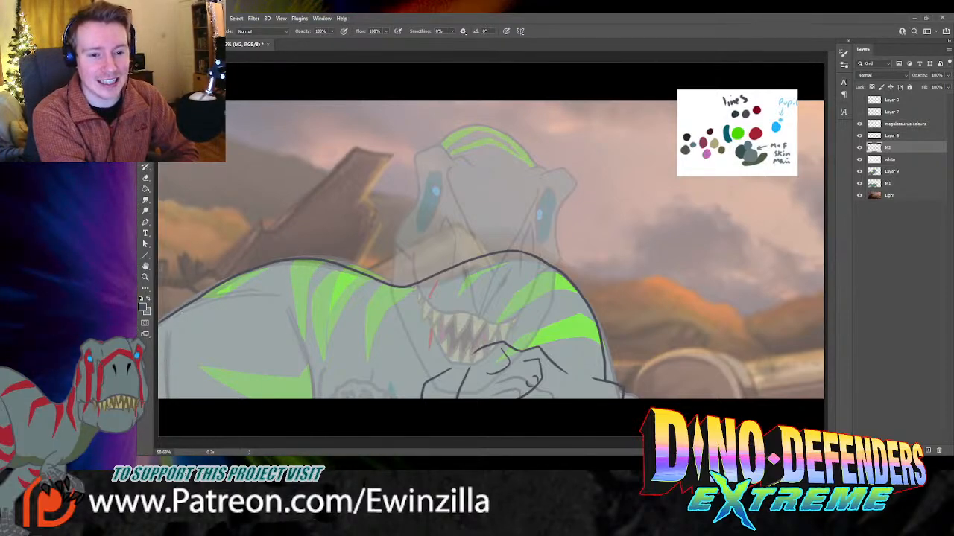
pyautogui.moveTo(174, 317); pyautogui.dragTo(254, 286)
pyautogui.hotkey('ctrl', 'z')
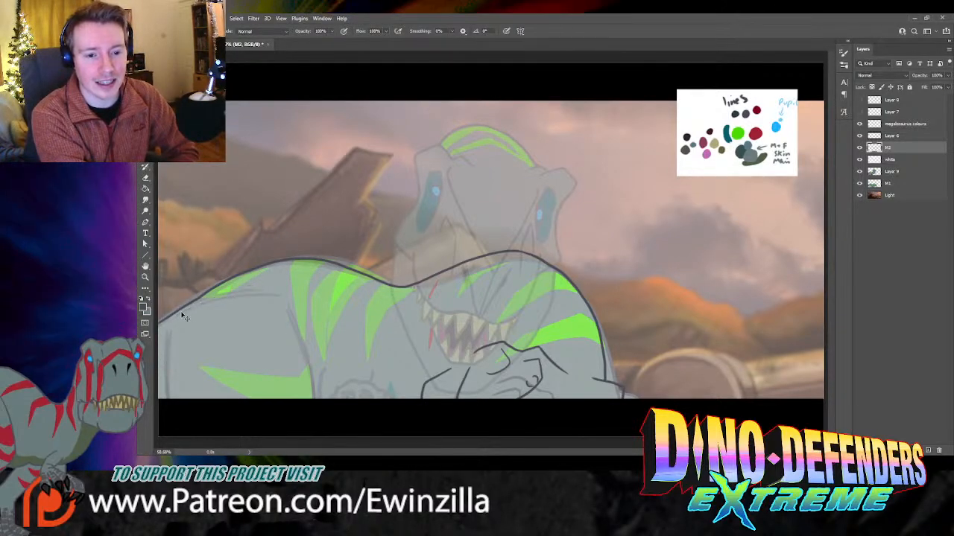
pyautogui.moveTo(179, 312); pyautogui.dragTo(259, 288)
pyautogui.hotkey('ctrl', 'z')
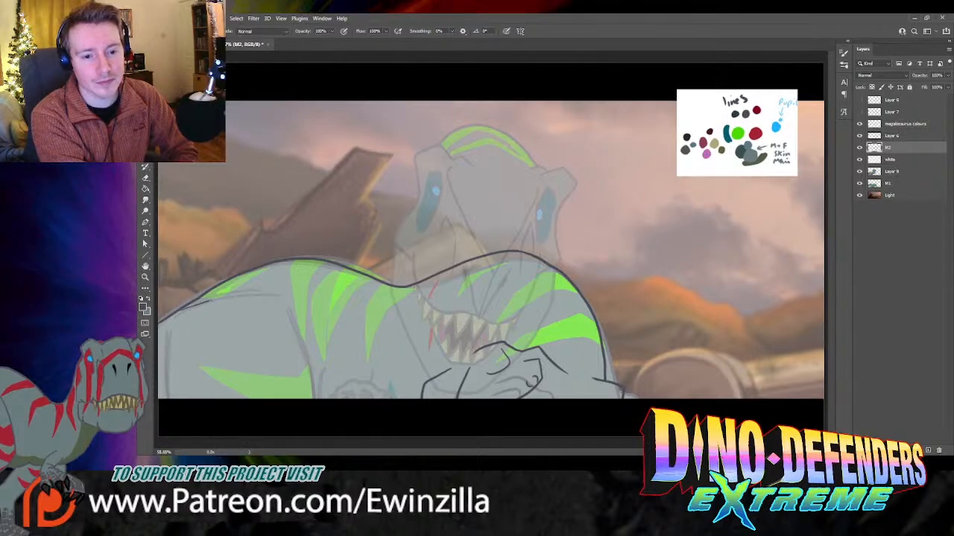
pyautogui.moveTo(205, 300); pyautogui.dragTo(266, 288)
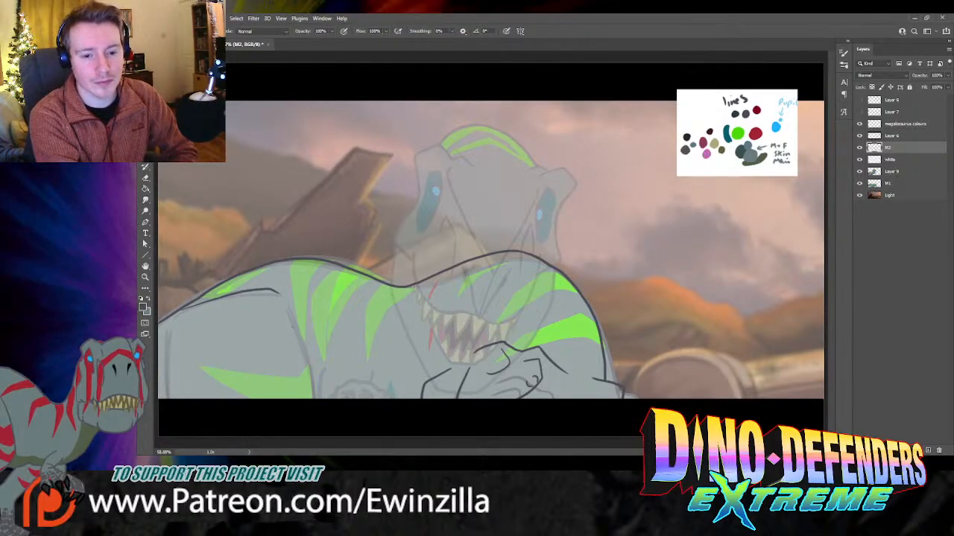
# Step: Draw the thigh's front and rear edges down to the bottom of the picture frame
pyautogui.moveTo(287, 305); pyautogui.dragTo(314, 395)
pyautogui.hotkey('ctrl', 'z')
pyautogui.moveTo(287, 305); pyautogui.dragTo(312, 398)
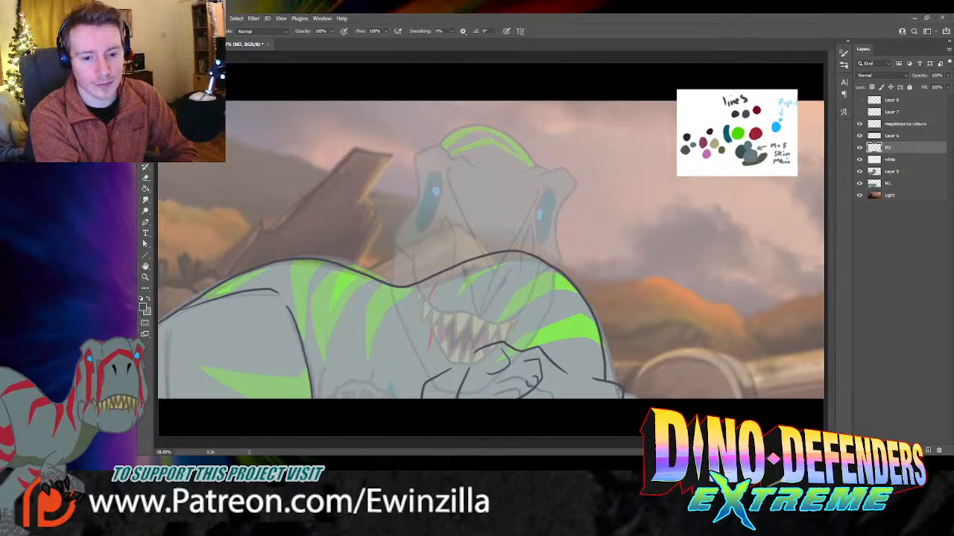
pyautogui.moveTo(169, 326); pyautogui.dragTo(167, 398)
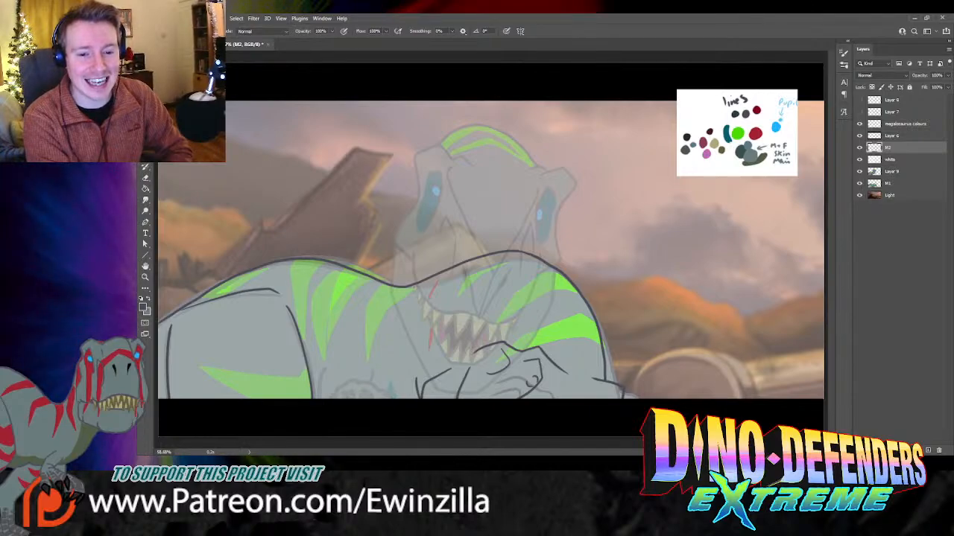
# Step: Draw short lines at the frame's lower edge between the thigh and the hand, and toggle layer M2 to check the line art
pyautogui.moveTo(329, 377); pyautogui.dragTo(325, 407)
pyautogui.moveTo(326, 371); pyautogui.dragTo(321, 401)
pyautogui.hotkey('ctrl', 'z')
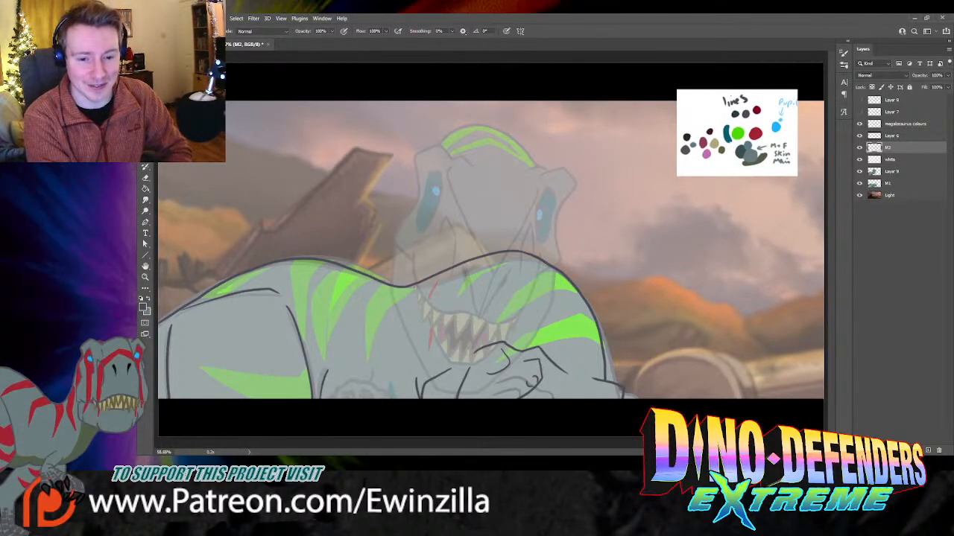
pyautogui.hotkey('ctrl', 'z')
pyautogui.hotkey('ctrl', 'z')
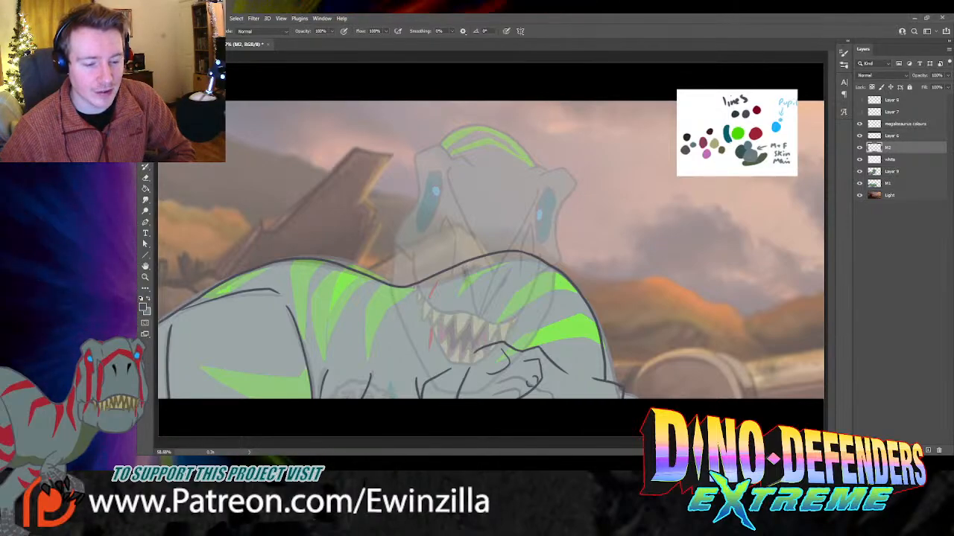
pyautogui.click(860, 148)
pyautogui.click(860, 147)
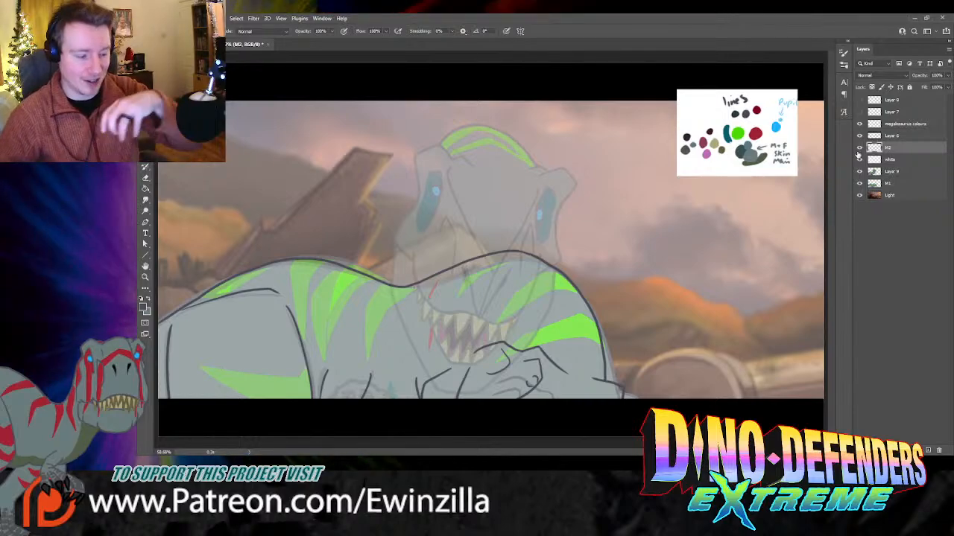
# Step: Shift the lassoed neck-hump and face lines on M2, rotate them about 4° counterclockwise, and smudge the joint in the back outline smooth
pyautogui.click(861, 149)
pyautogui.click(861, 149)
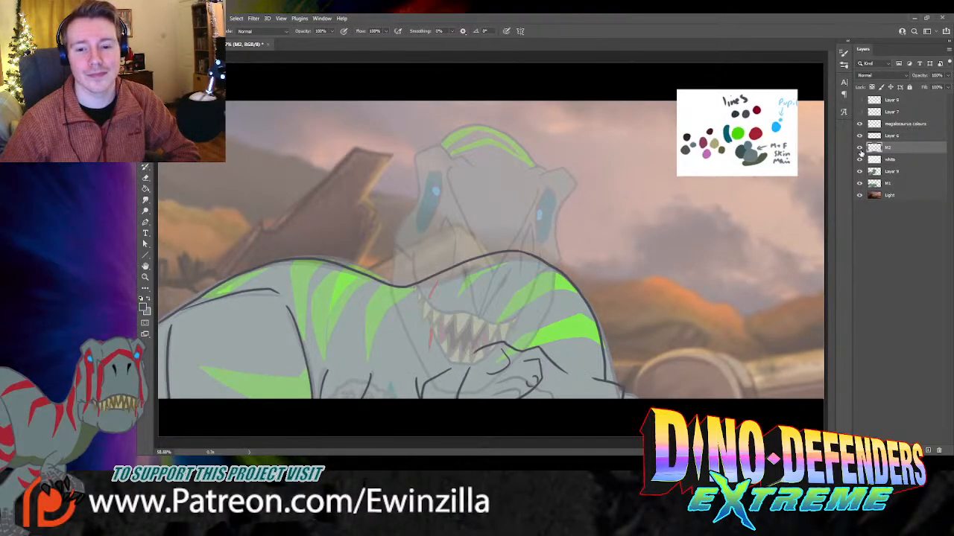
pyautogui.press('l')
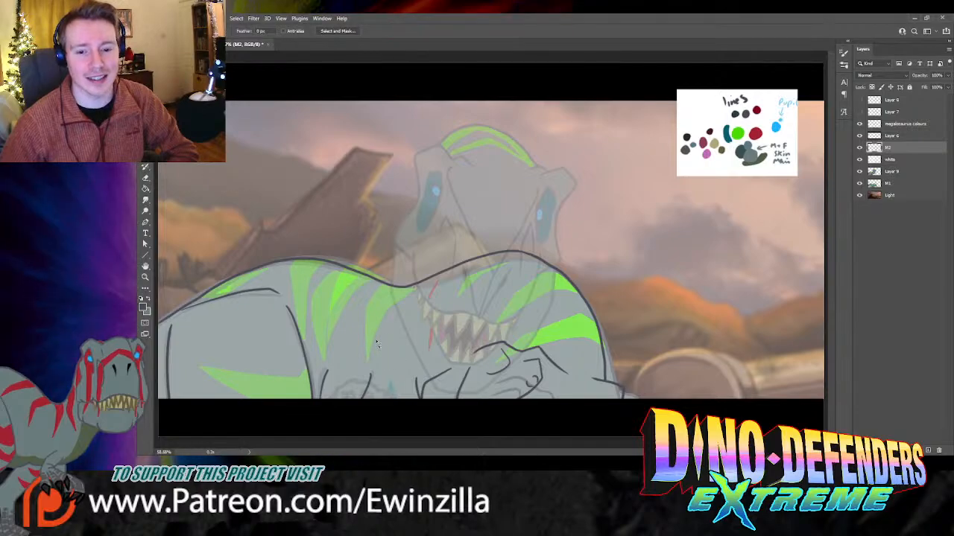
pyautogui.moveTo(410, 358)
pyautogui.mouseDown()
pyautogui.moveTo(693, 395)
pyautogui.moveTo(646, 324)
pyautogui.moveTo(553, 259)
pyautogui.moveTo(518, 257)
pyautogui.moveTo(436, 294)
pyautogui.mouseUp()
pyautogui.press('v')
pyautogui.moveTo(708, 248)
pyautogui.mouseDown()
pyautogui.moveTo(693, 260)
pyautogui.moveTo(701, 274)
pyautogui.mouseUp()
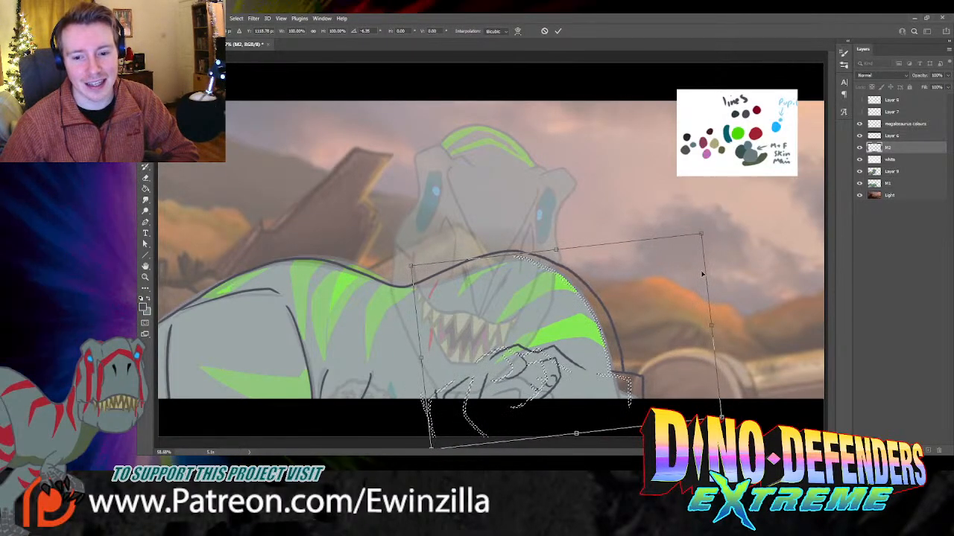
pyautogui.press('Return')
pyautogui.hotkey('ctrl', 'd')
pyautogui.press('r')
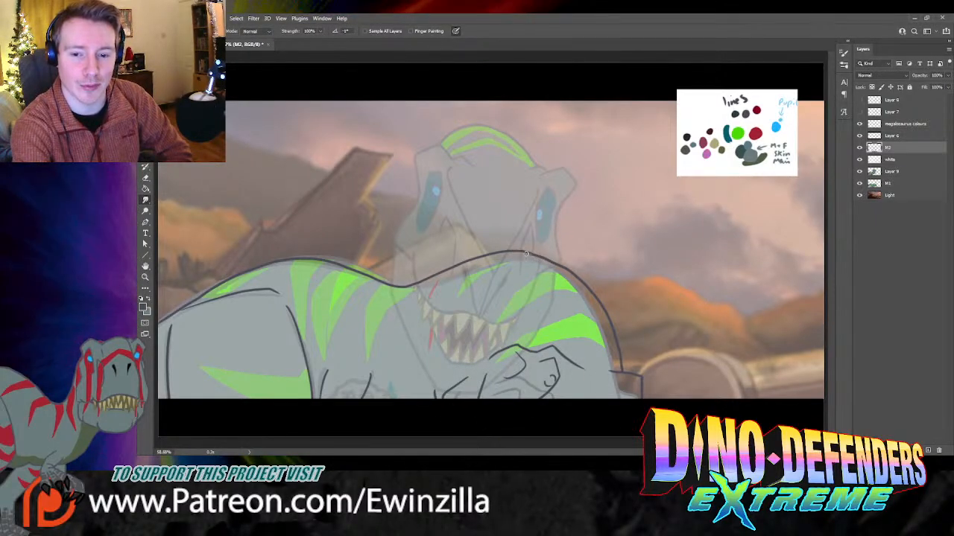
pyautogui.moveTo(535, 255); pyautogui.dragTo(564, 269)
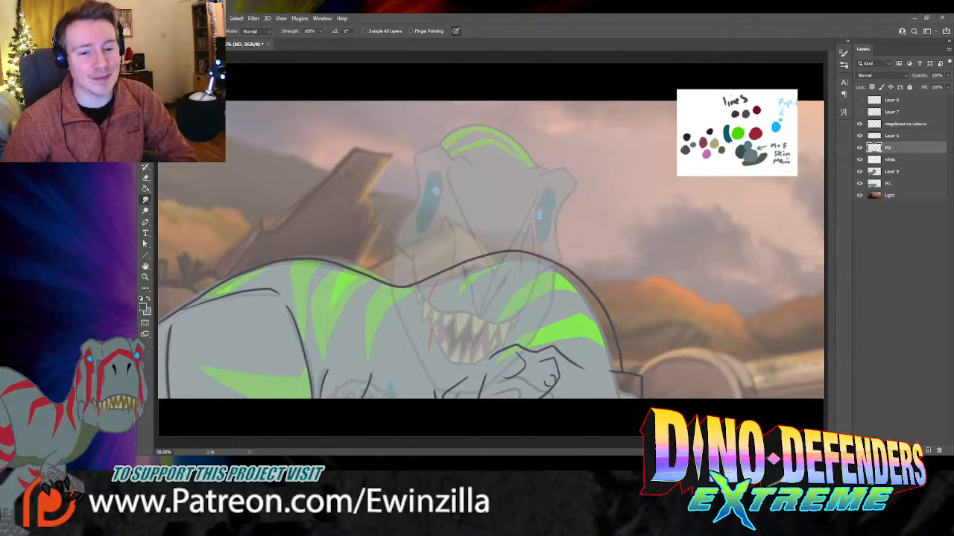
# Step: Lasso the short lines between the thigh and the face, nudge them slightly toward the face, and toggle M2 to check
pyautogui.press('l')
pyautogui.moveTo(318, 373)
pyautogui.mouseDown()
pyautogui.moveTo(318, 404)
pyautogui.moveTo(346, 432)
pyautogui.moveTo(382, 387)
pyautogui.moveTo(380, 350)
pyautogui.moveTo(374, 384)
pyautogui.mouseUp()
pyautogui.press('v')
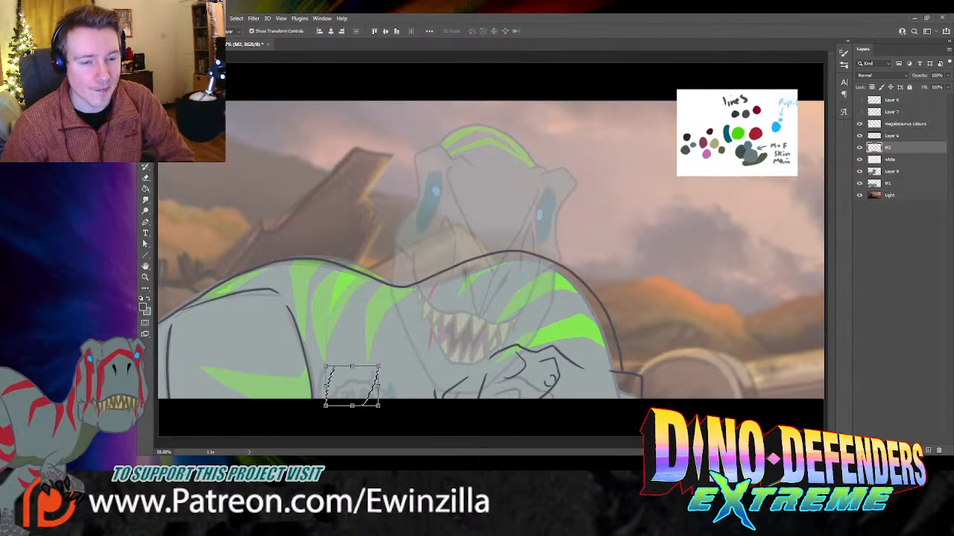
pyautogui.press('l')
pyautogui.hotkey('ctrl', 'd')
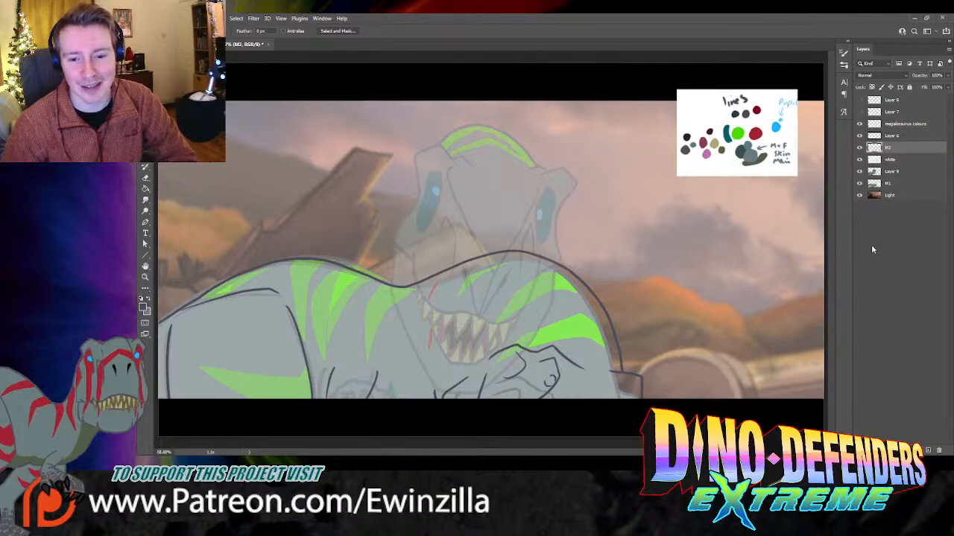
pyautogui.click(859, 149)
pyautogui.click(860, 149)
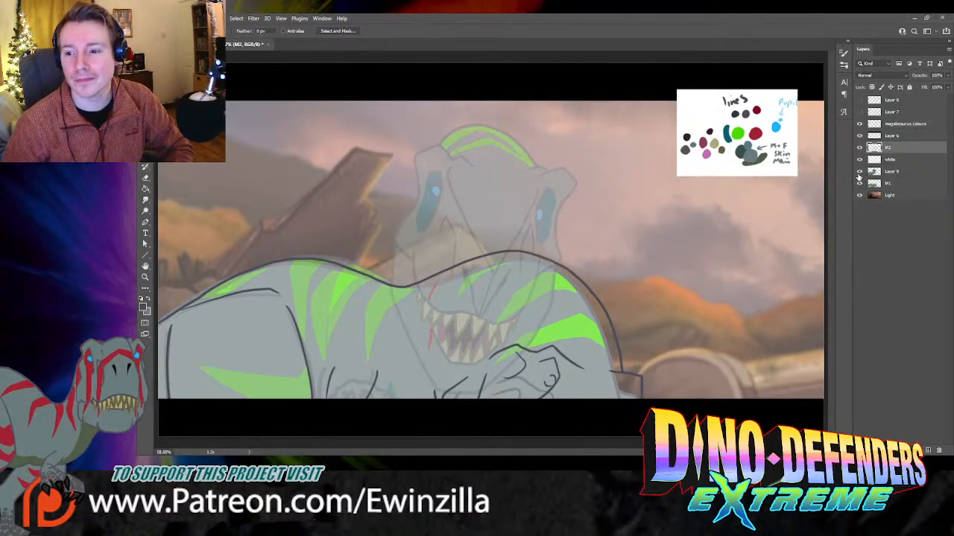
# Step: Hide the Layer 9 and M1 reference layers and save the document
pyautogui.click(859, 171)
pyautogui.click(859, 183)
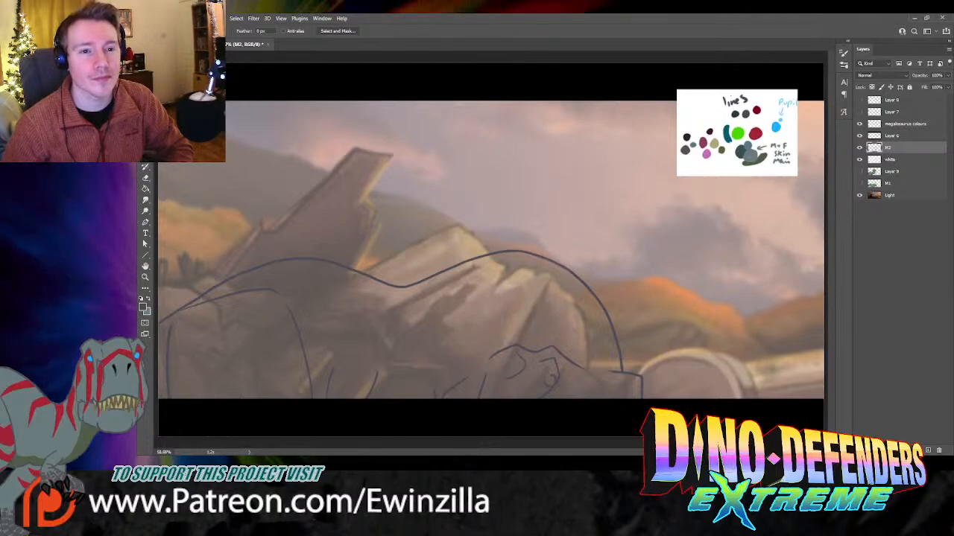
pyautogui.hotkey('ctrl', 's')
pyautogui.click(591, 196)
# Step: Add a new layer directly below M2 and paint the face and front hump with the grey-teal skin colour sampled from the palette
pyautogui.moveTo(901, 149); pyautogui.dragTo(897, 163)
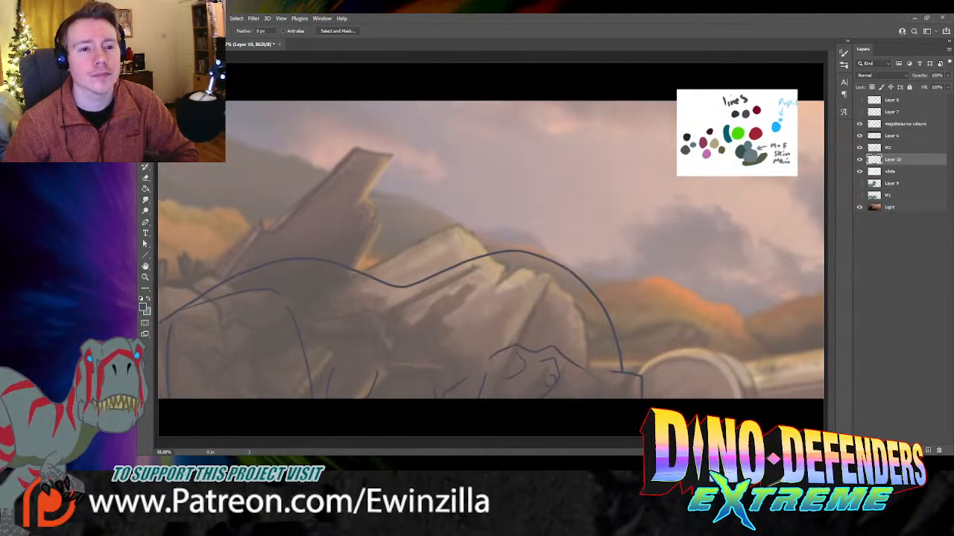
pyautogui.press('i')
pyautogui.click(749, 157)
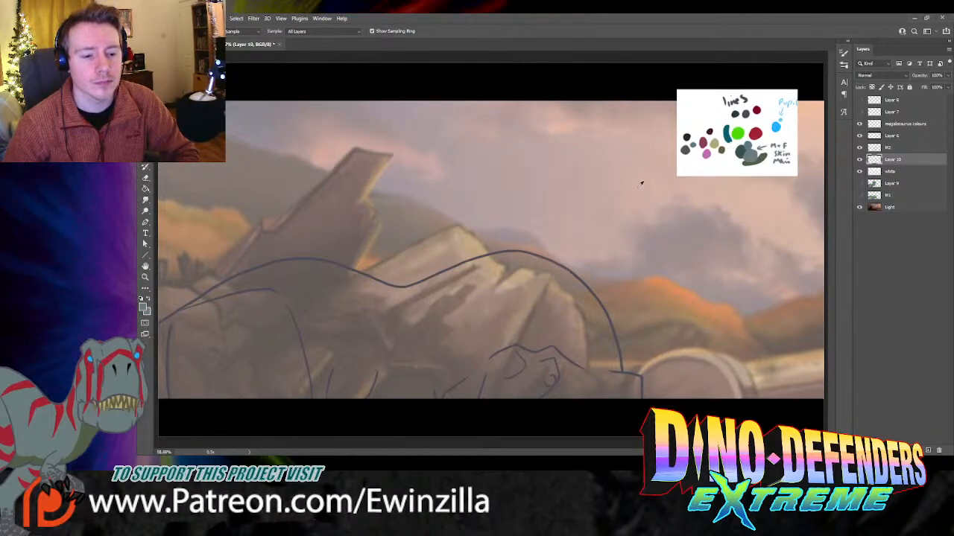
pyautogui.press('b')
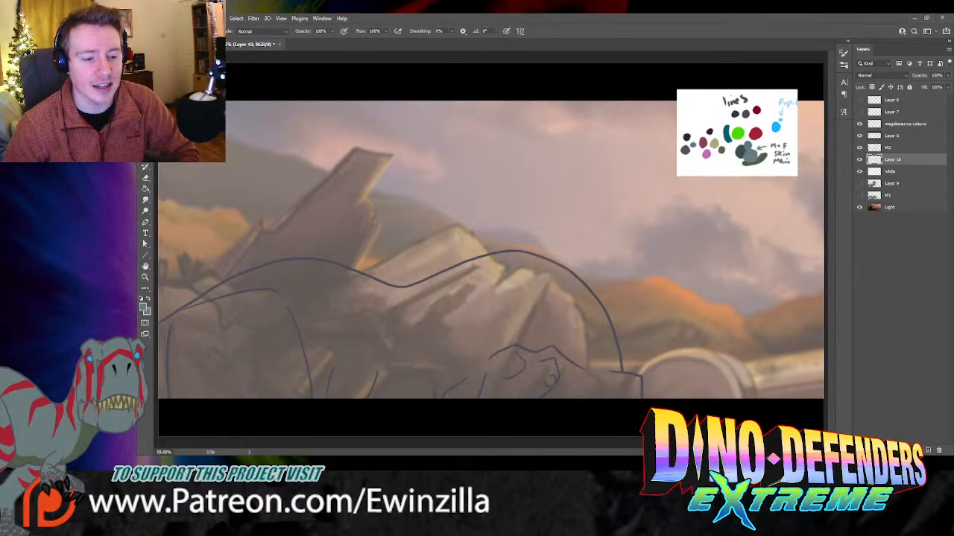
pyautogui.moveTo(569, 372)
pyautogui.mouseDown()
pyautogui.moveTo(508, 372)
pyautogui.moveTo(495, 355)
pyautogui.moveTo(472, 357)
pyautogui.moveTo(475, 346)
pyautogui.moveTo(462, 354)
pyautogui.moveTo(468, 370)
pyautogui.moveTo(525, 349)
pyautogui.moveTo(556, 353)
pyautogui.moveTo(569, 379)
pyautogui.moveTo(551, 399)
pyautogui.moveTo(573, 370)
pyautogui.moveTo(564, 352)
pyautogui.moveTo(525, 362)
pyautogui.moveTo(500, 410)
pyautogui.moveTo(529, 352)
pyautogui.moveTo(568, 334)
pyautogui.moveTo(584, 351)
pyautogui.moveTo(580, 387)
pyautogui.moveTo(567, 335)
pyautogui.moveTo(574, 391)
pyautogui.moveTo(597, 353)
pyautogui.moveTo(634, 384)
pyautogui.mouseUp()
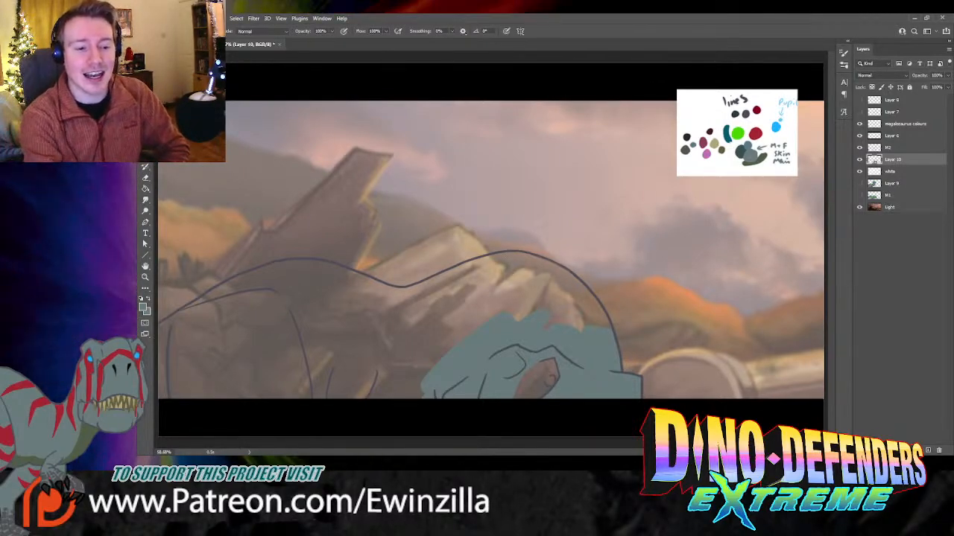
pyautogui.moveTo(570, 281); pyautogui.dragTo(599, 312)
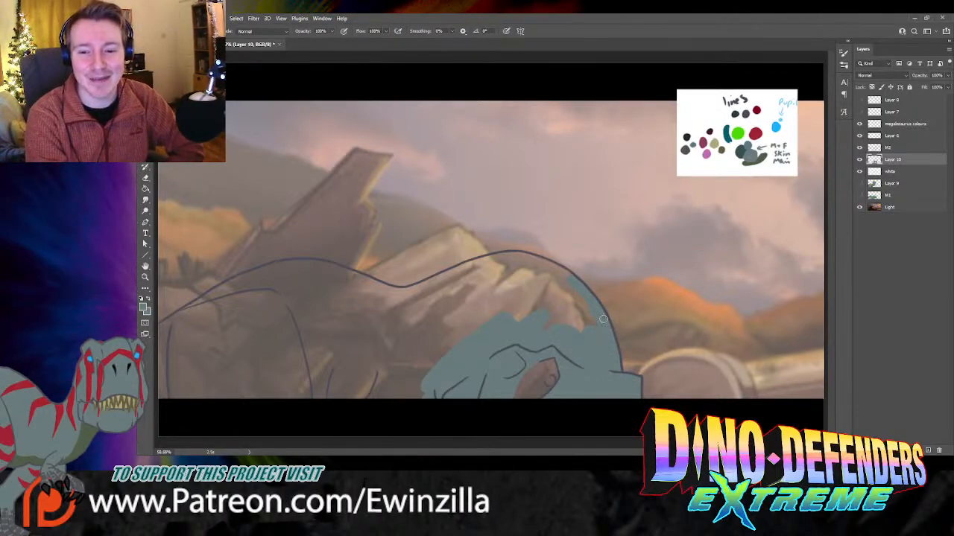
pyautogui.moveTo(586, 308)
pyautogui.mouseDown()
pyautogui.moveTo(581, 336)
pyautogui.moveTo(568, 332)
pyautogui.moveTo(546, 285)
pyautogui.moveTo(562, 329)
pyautogui.moveTo(540, 312)
pyautogui.moveTo(542, 289)
pyautogui.moveTo(513, 327)
pyautogui.moveTo(514, 311)
pyautogui.moveTo(540, 289)
pyautogui.mouseUp()
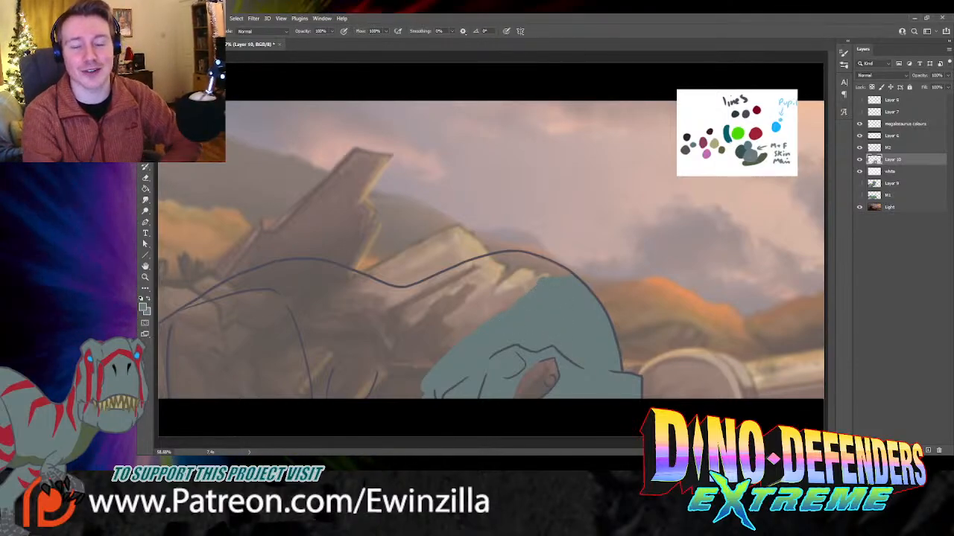
# Step: Fill the rest of the body and thigh with the skin colour up to the outlines, leaving the eye unpainted
pyautogui.moveTo(410, 413)
pyautogui.mouseDown()
pyautogui.moveTo(425, 367)
pyautogui.moveTo(447, 363)
pyautogui.moveTo(361, 412)
pyautogui.moveTo(298, 417)
pyautogui.mouseUp()
pyautogui.moveTo(167, 330)
pyautogui.mouseDown()
pyautogui.moveTo(232, 283)
pyautogui.moveTo(219, 291)
pyautogui.moveTo(253, 288)
pyautogui.moveTo(242, 279)
pyautogui.moveTo(264, 285)
pyautogui.moveTo(233, 286)
pyautogui.moveTo(271, 271)
pyautogui.moveTo(234, 279)
pyautogui.moveTo(288, 265)
pyautogui.moveTo(322, 265)
pyautogui.moveTo(311, 265)
pyautogui.moveTo(401, 292)
pyautogui.mouseUp()
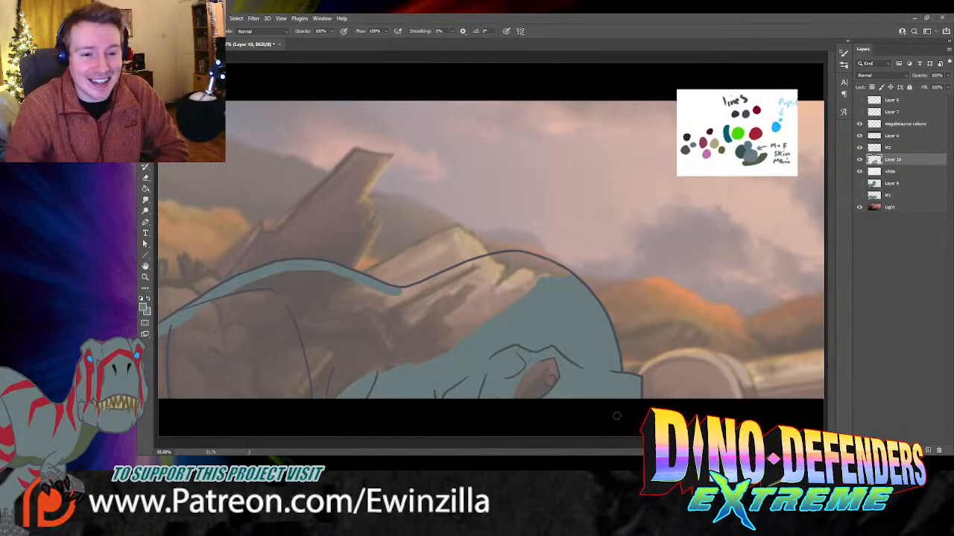
pyautogui.moveTo(171, 333)
pyautogui.mouseDown()
pyautogui.moveTo(169, 340)
pyautogui.moveTo(195, 307)
pyautogui.moveTo(177, 380)
pyautogui.moveTo(201, 318)
pyautogui.mouseUp()
pyautogui.moveTo(186, 386)
pyautogui.mouseDown()
pyautogui.moveTo(230, 300)
pyautogui.moveTo(207, 329)
pyautogui.moveTo(218, 306)
pyautogui.moveTo(234, 289)
pyautogui.moveTo(228, 317)
pyautogui.moveTo(270, 276)
pyautogui.moveTo(305, 269)
pyautogui.moveTo(345, 289)
pyautogui.moveTo(271, 290)
pyautogui.moveTo(423, 290)
pyautogui.moveTo(406, 297)
pyautogui.moveTo(499, 259)
pyautogui.moveTo(557, 271)
pyautogui.mouseUp()
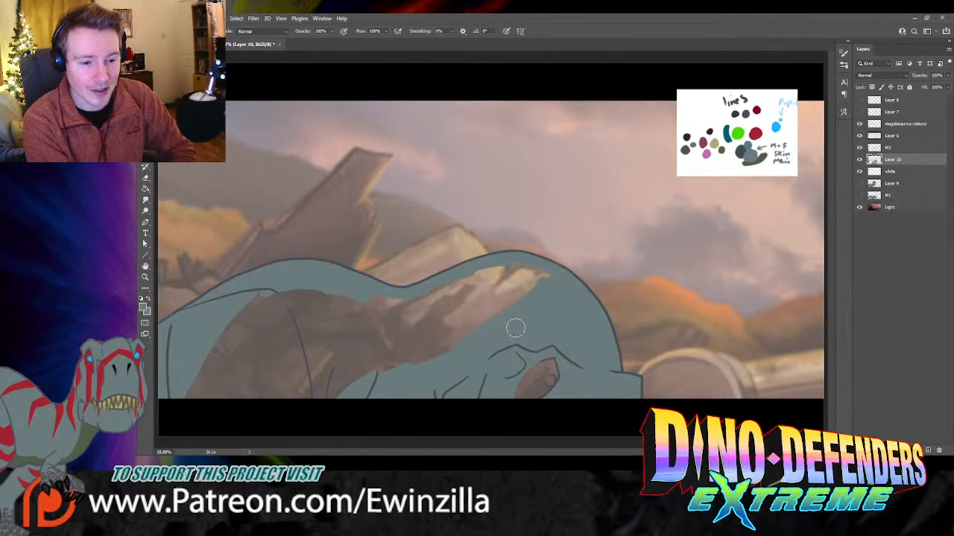
pyautogui.moveTo(558, 307)
pyautogui.mouseDown()
pyautogui.moveTo(518, 292)
pyautogui.moveTo(520, 273)
pyautogui.moveTo(503, 274)
pyautogui.moveTo(461, 311)
pyautogui.moveTo(435, 359)
pyautogui.moveTo(414, 357)
pyautogui.moveTo(314, 420)
pyautogui.moveTo(319, 386)
pyautogui.moveTo(388, 300)
pyautogui.moveTo(315, 289)
pyautogui.moveTo(236, 301)
pyautogui.moveTo(315, 295)
pyautogui.moveTo(378, 310)
pyautogui.moveTo(273, 319)
pyautogui.moveTo(282, 305)
pyautogui.moveTo(230, 323)
pyautogui.moveTo(190, 401)
pyautogui.moveTo(281, 325)
pyautogui.moveTo(313, 311)
pyautogui.moveTo(331, 316)
pyautogui.moveTo(310, 339)
pyautogui.moveTo(289, 413)
pyautogui.mouseUp()
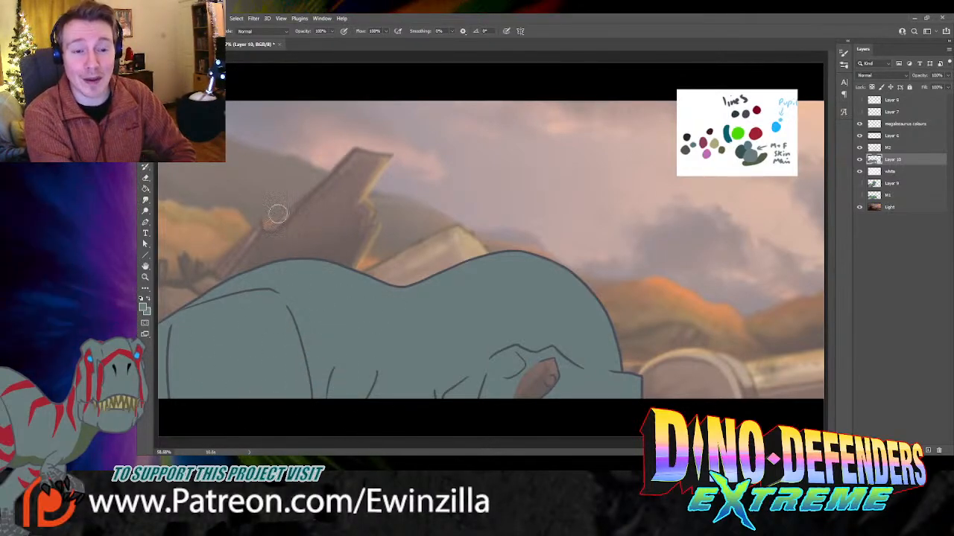
# Step: Paint the eye with the dark teal sampled from the palette, leaving the pupil uncovered
pyautogui.press('i')
pyautogui.click(729, 134)
pyautogui.press('b')
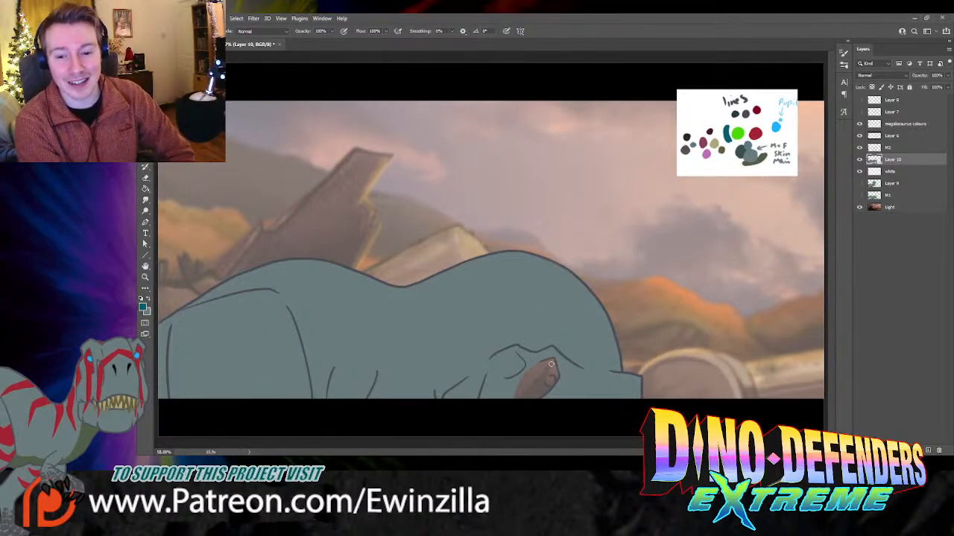
pyautogui.moveTo(556, 360)
pyautogui.mouseDown()
pyautogui.moveTo(510, 410)
pyautogui.moveTo(536, 366)
pyautogui.moveTo(520, 390)
pyautogui.moveTo(549, 363)
pyautogui.moveTo(556, 377)
pyautogui.moveTo(555, 368)
pyautogui.moveTo(542, 387)
pyautogui.moveTo(541, 371)
pyautogui.moveTo(547, 388)
pyautogui.moveTo(521, 409)
pyautogui.mouseUp()
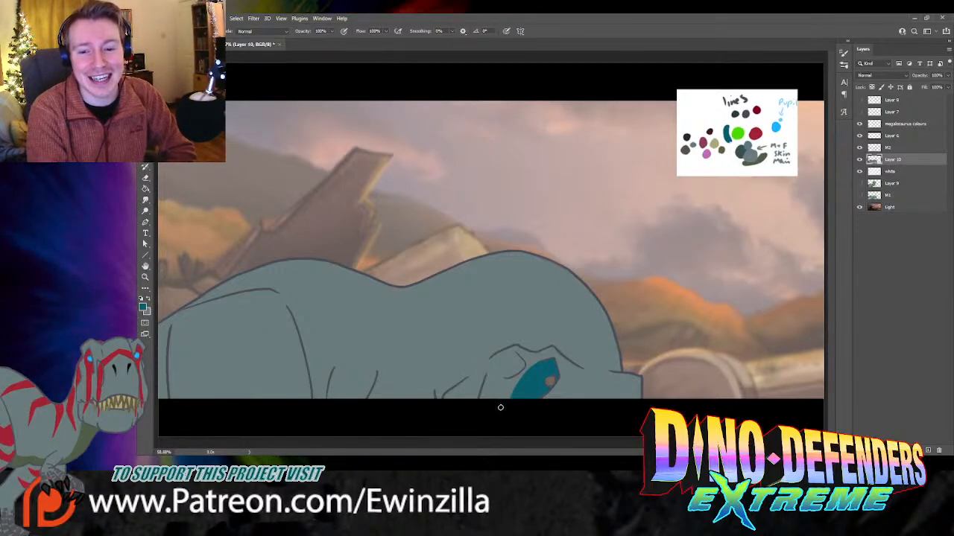
# Step: Fill the pupil with the bright blue pupil colour from the palette and tidy its edges with the Smudge tool
pyautogui.click(145, 199)
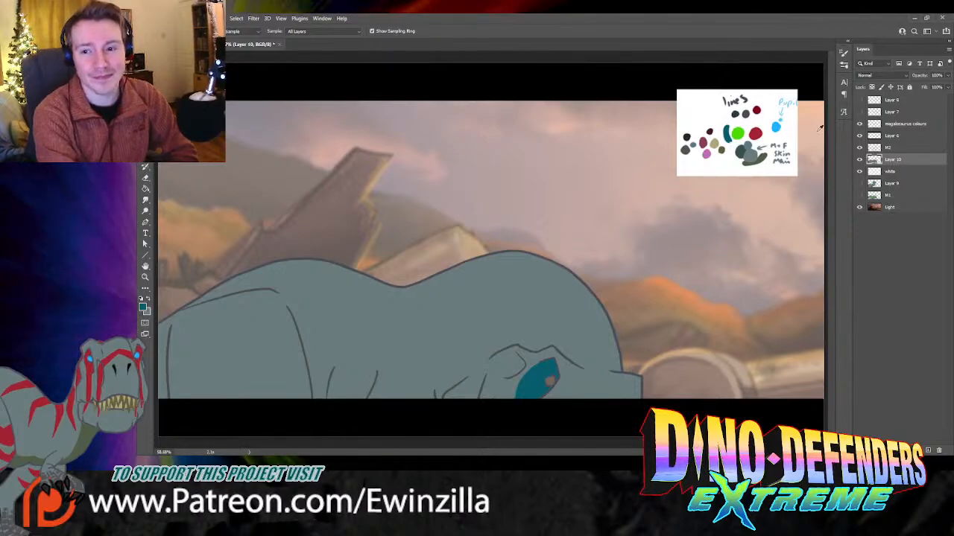
pyautogui.press('b')
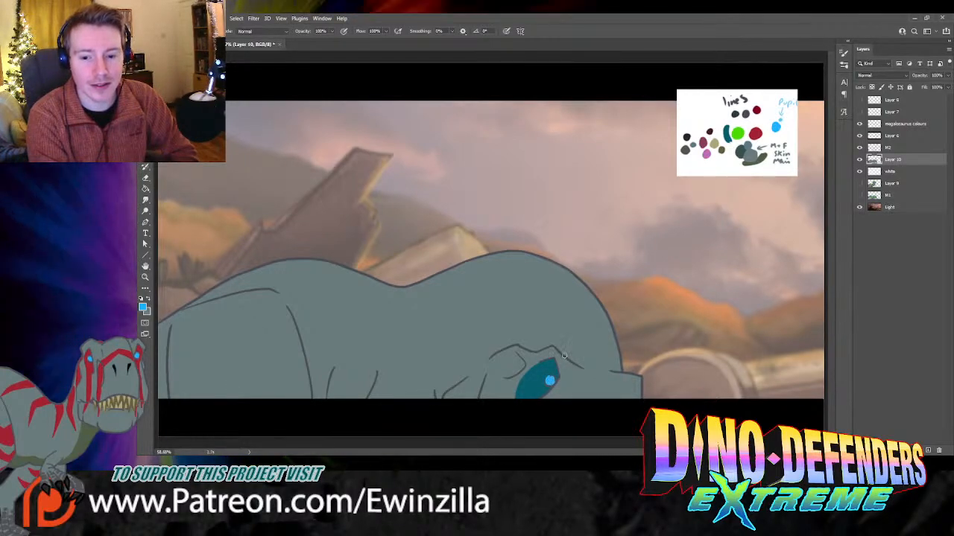
pyautogui.click(146, 201)
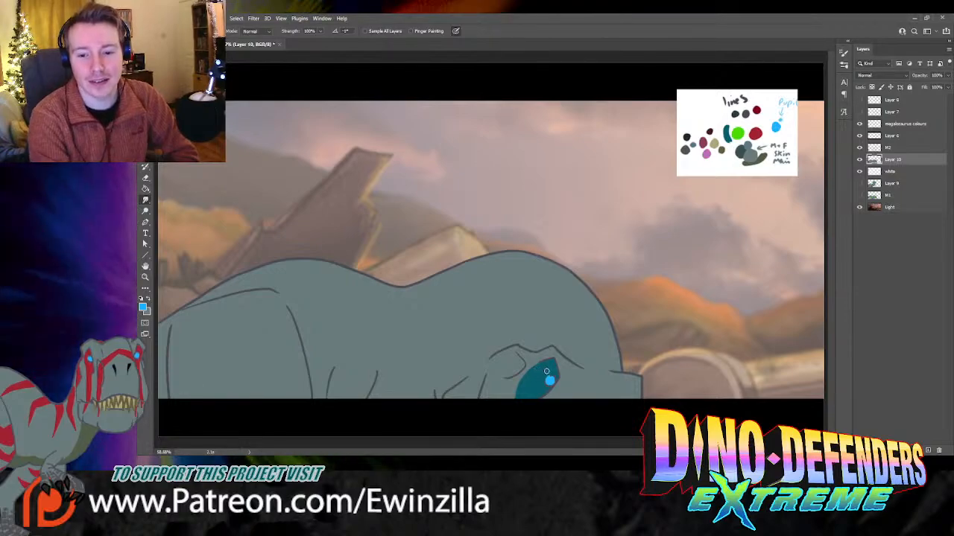
pyautogui.click(898, 148)
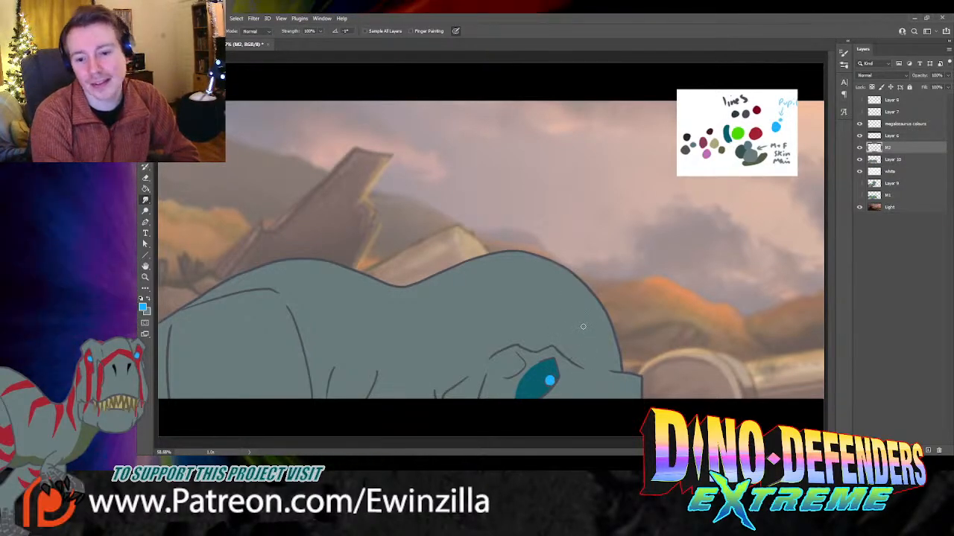
# Step: Lower Layer 10's opacity to about 78% and show M1 so its stripes serve as a guide beneath
pyautogui.click(887, 159)
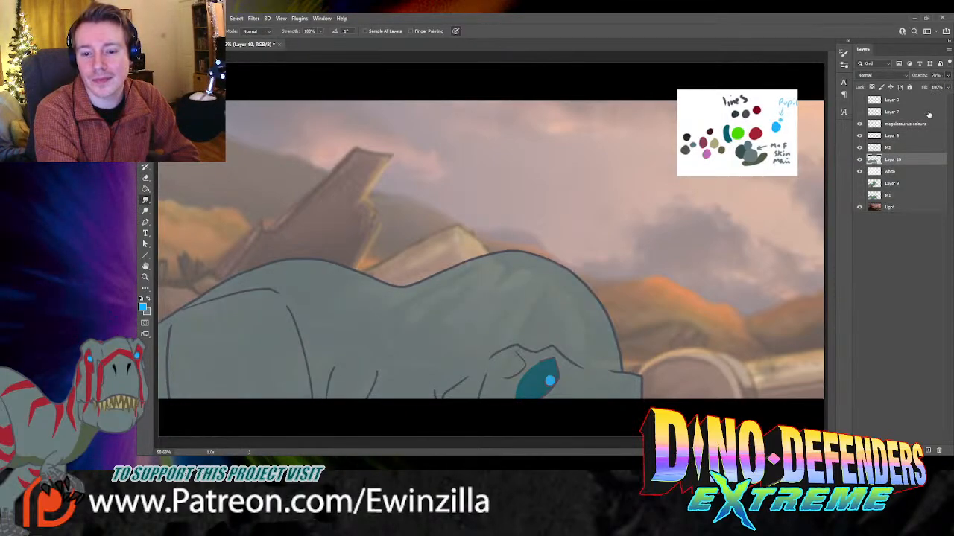
pyautogui.click(859, 195)
pyautogui.moveTo(947, 75); pyautogui.dragTo(937, 84)
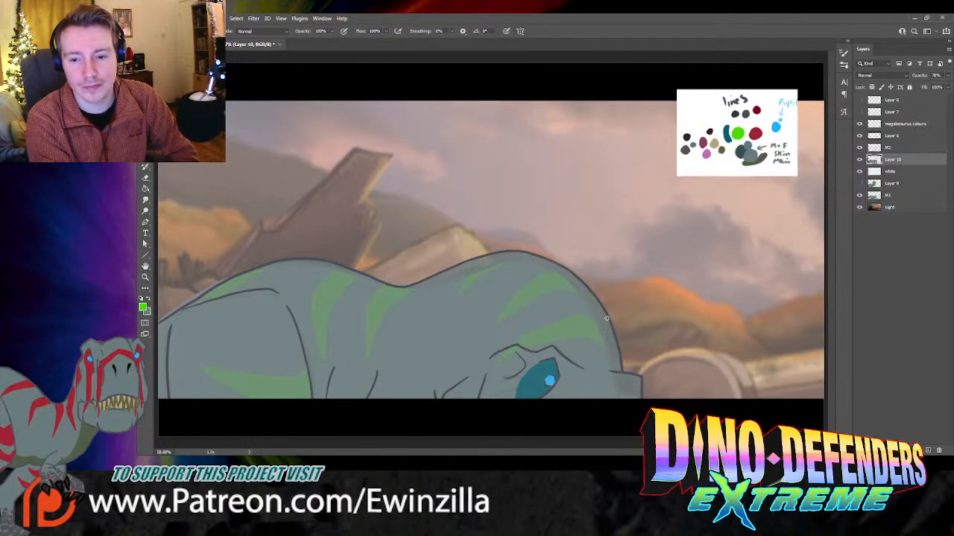
# Step: Paint two bright green tapering stripes across the front hump on Layer 10, using M1's stripes as reference
pyautogui.moveTo(607, 319)
pyautogui.mouseDown()
pyautogui.moveTo(547, 304)
pyautogui.moveTo(507, 336)
pyautogui.moveTo(553, 316)
pyautogui.moveTo(607, 318)
pyautogui.moveTo(588, 304)
pyautogui.moveTo(598, 307)
pyautogui.moveTo(579, 309)
pyautogui.mouseUp()
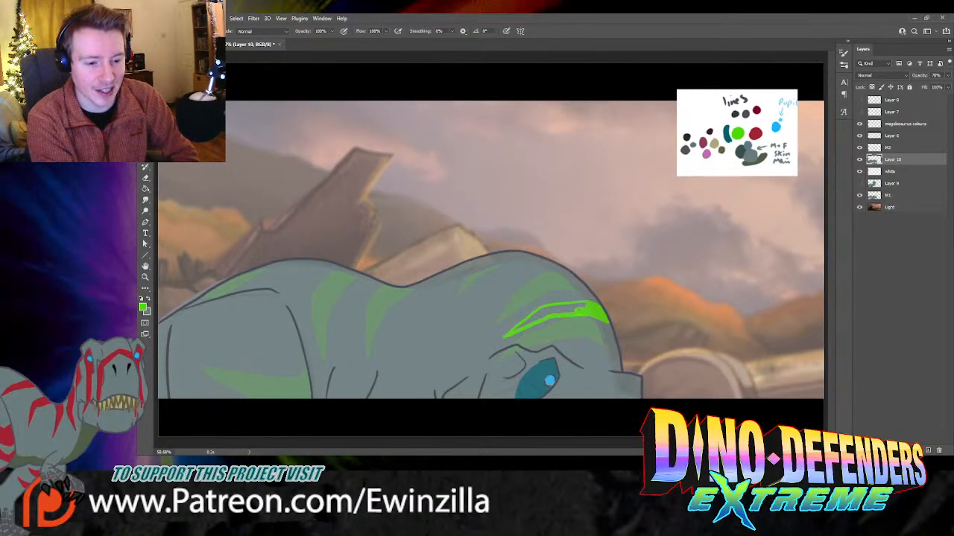
pyautogui.moveTo(575, 312)
pyautogui.mouseDown()
pyautogui.moveTo(556, 307)
pyautogui.moveTo(521, 326)
pyautogui.moveTo(578, 304)
pyautogui.moveTo(598, 306)
pyautogui.mouseUp()
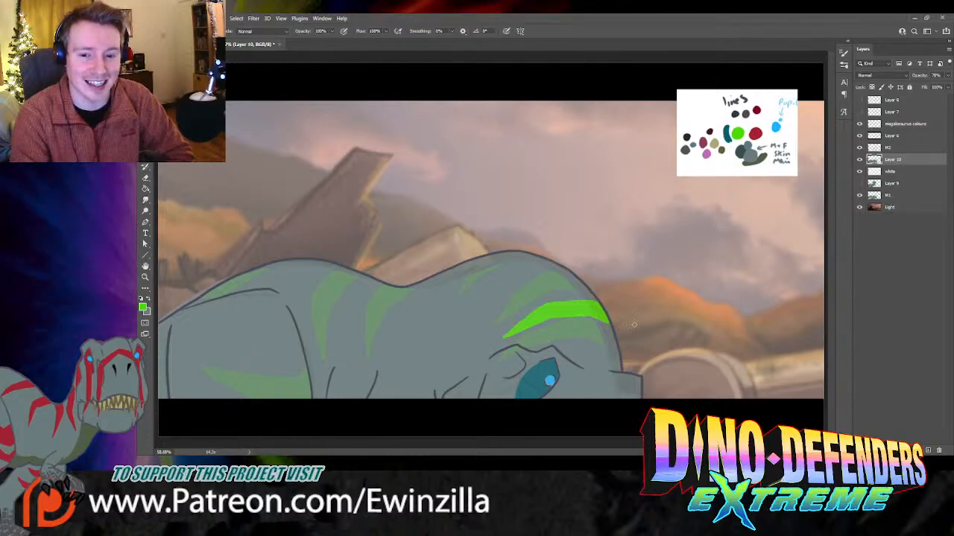
pyautogui.moveTo(552, 263)
pyautogui.mouseDown()
pyautogui.moveTo(521, 264)
pyautogui.moveTo(488, 306)
pyautogui.moveTo(563, 270)
pyautogui.moveTo(542, 261)
pyautogui.moveTo(535, 270)
pyautogui.moveTo(562, 270)
pyautogui.moveTo(515, 276)
pyautogui.mouseUp()
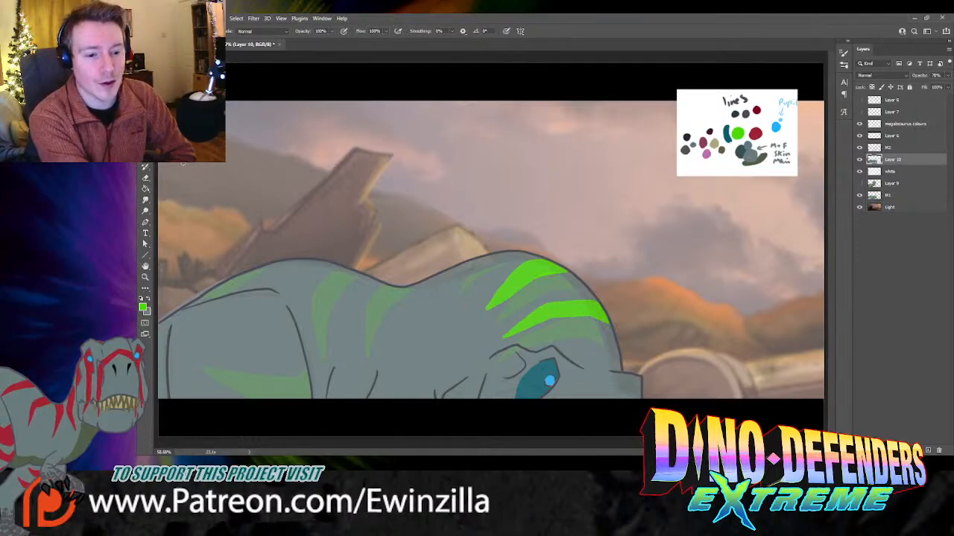
# Step: Smudge the tips of the two green stripes to sharp points and paint a shorter third stripe on the hump's rear slope
pyautogui.press('r')
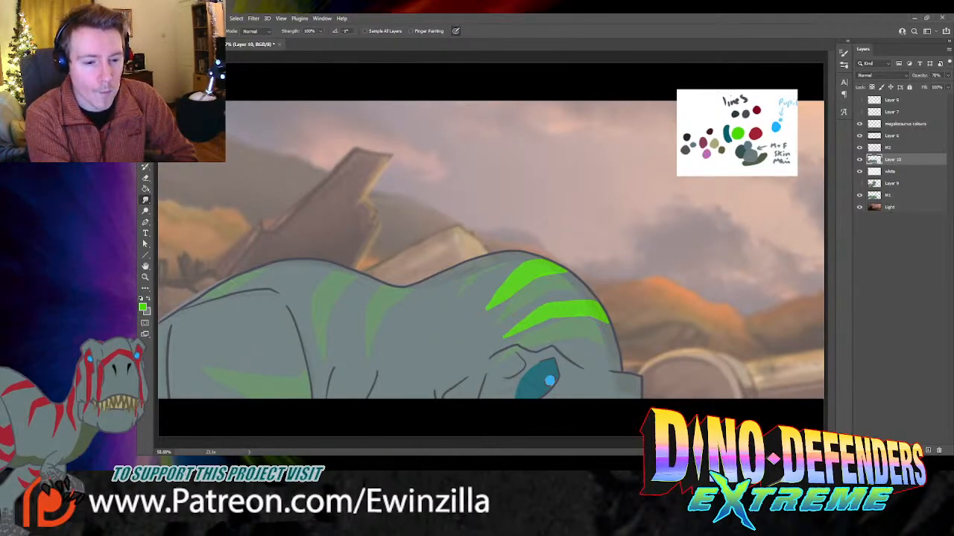
pyautogui.moveTo(521, 259)
pyautogui.mouseDown()
pyautogui.moveTo(490, 307)
pyautogui.moveTo(567, 273)
pyautogui.moveTo(491, 309)
pyautogui.mouseUp()
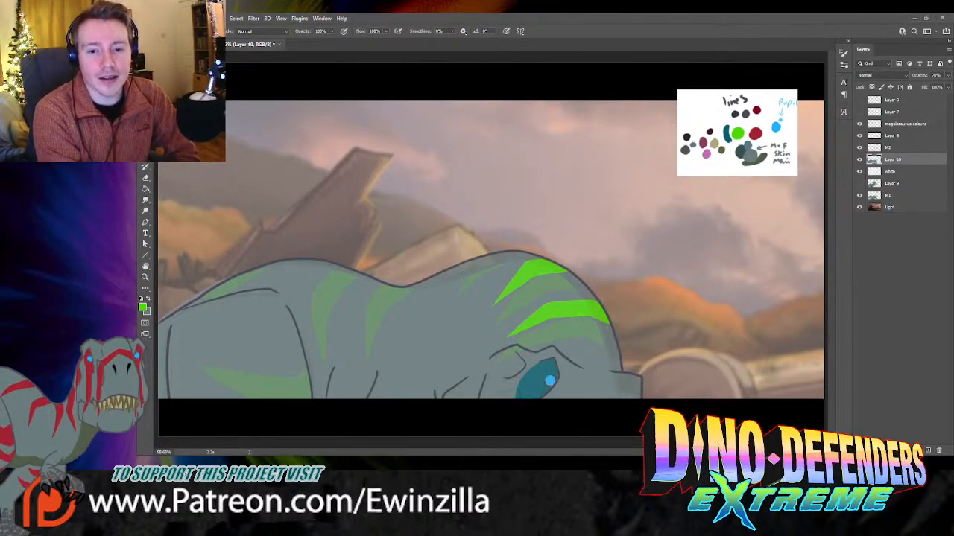
pyautogui.moveTo(459, 266)
pyautogui.mouseDown()
pyautogui.moveTo(454, 292)
pyautogui.moveTo(477, 259)
pyautogui.moveTo(456, 286)
pyautogui.mouseUp()
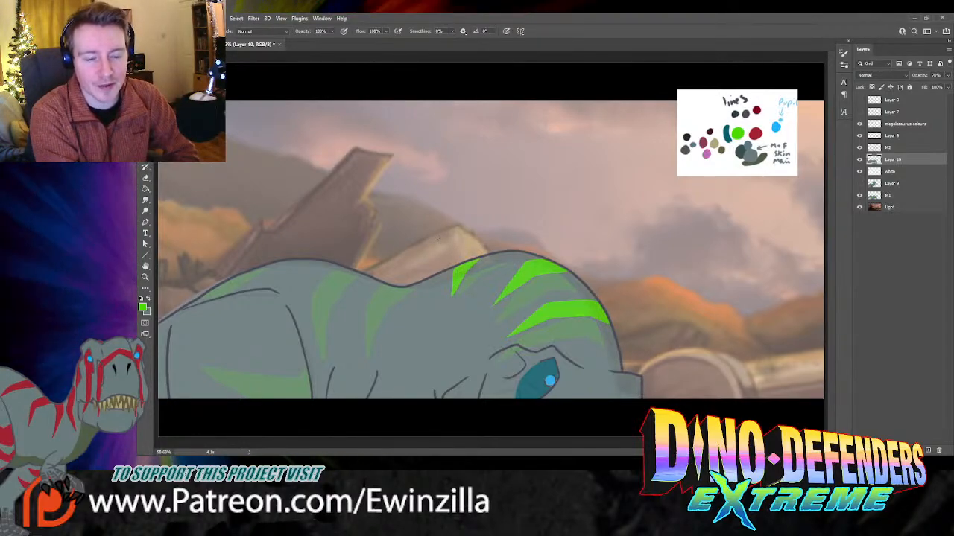
pyautogui.click(146, 200)
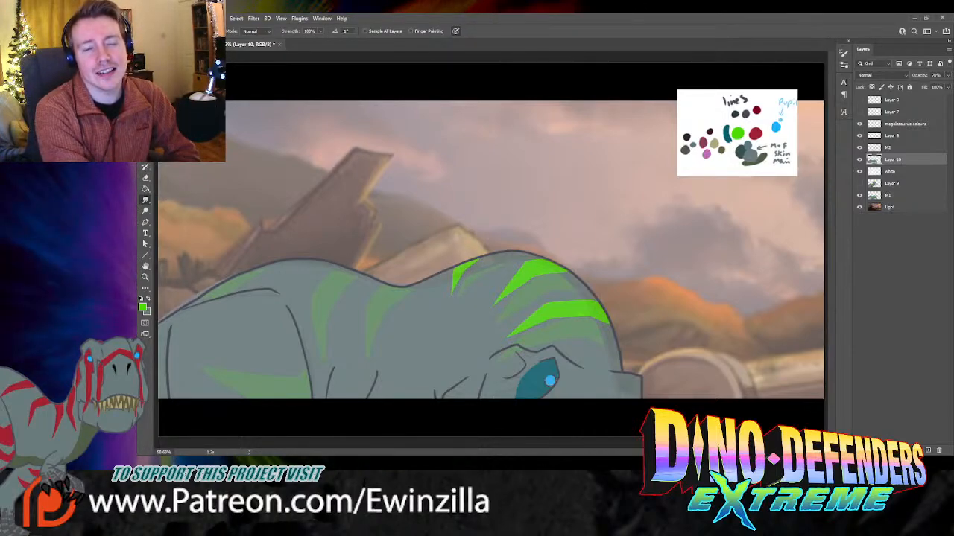
pyautogui.press('b')
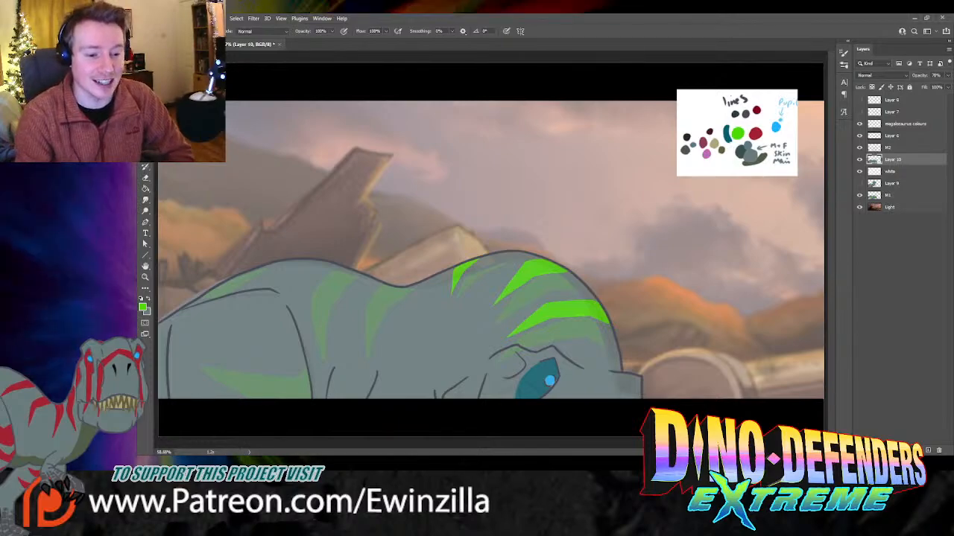
pyautogui.moveTo(378, 281)
pyautogui.mouseDown()
pyautogui.moveTo(359, 296)
pyautogui.moveTo(348, 330)
pyautogui.mouseUp()
pyautogui.hotkey('ctrl', 'z')
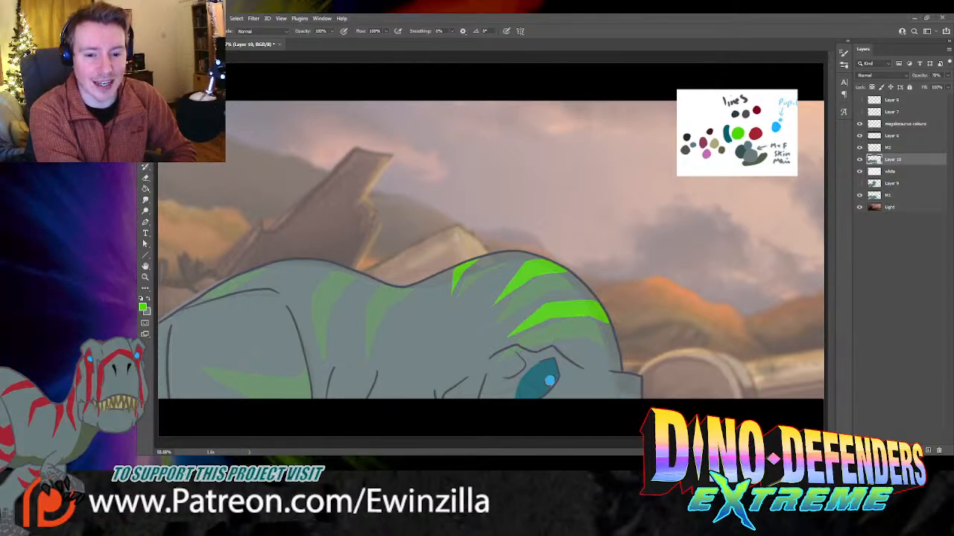
# Step: Paint two bright green tapering stripes down the middle of the back on Layer 10 and smudge their edges into shape
pyautogui.moveTo(374, 280)
pyautogui.mouseDown()
pyautogui.moveTo(360, 298)
pyautogui.moveTo(356, 354)
pyautogui.moveTo(386, 292)
pyautogui.moveTo(374, 281)
pyautogui.moveTo(357, 298)
pyautogui.moveTo(381, 291)
pyautogui.moveTo(362, 311)
pyautogui.moveTo(358, 342)
pyautogui.mouseUp()
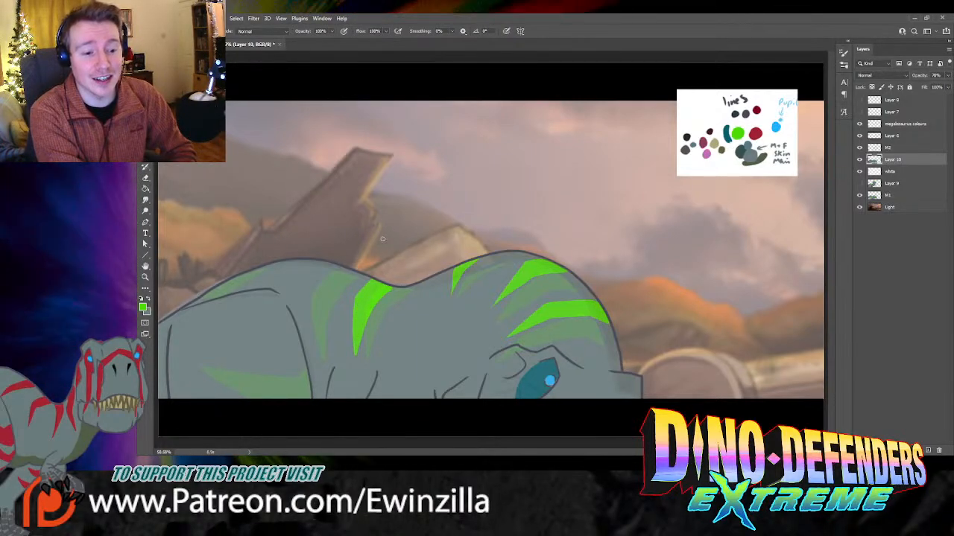
pyautogui.moveTo(334, 264)
pyautogui.mouseDown()
pyautogui.moveTo(308, 309)
pyautogui.moveTo(316, 355)
pyautogui.moveTo(325, 305)
pyautogui.moveTo(352, 274)
pyautogui.moveTo(326, 272)
pyautogui.moveTo(334, 283)
pyautogui.moveTo(348, 277)
pyautogui.moveTo(324, 301)
pyautogui.moveTo(311, 296)
pyautogui.moveTo(313, 346)
pyautogui.mouseUp()
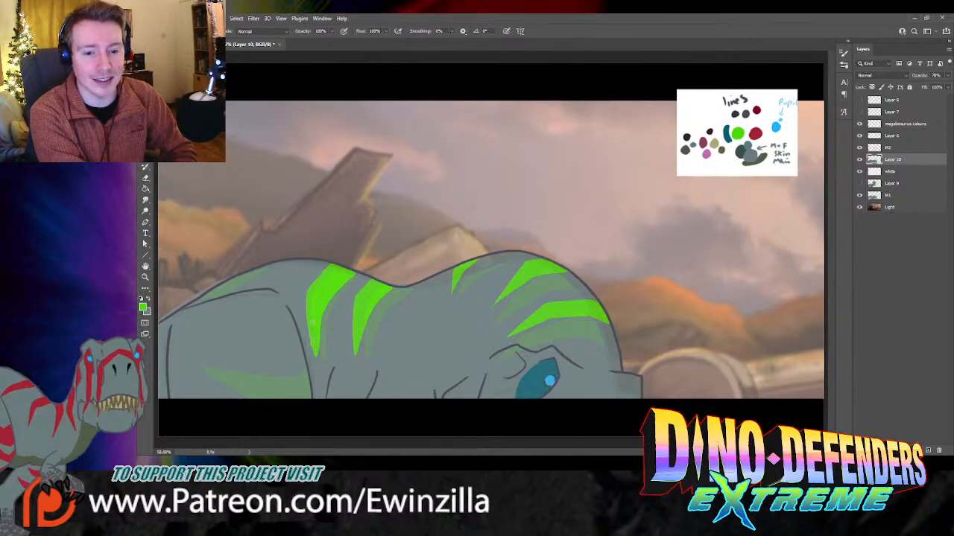
pyautogui.press('r')
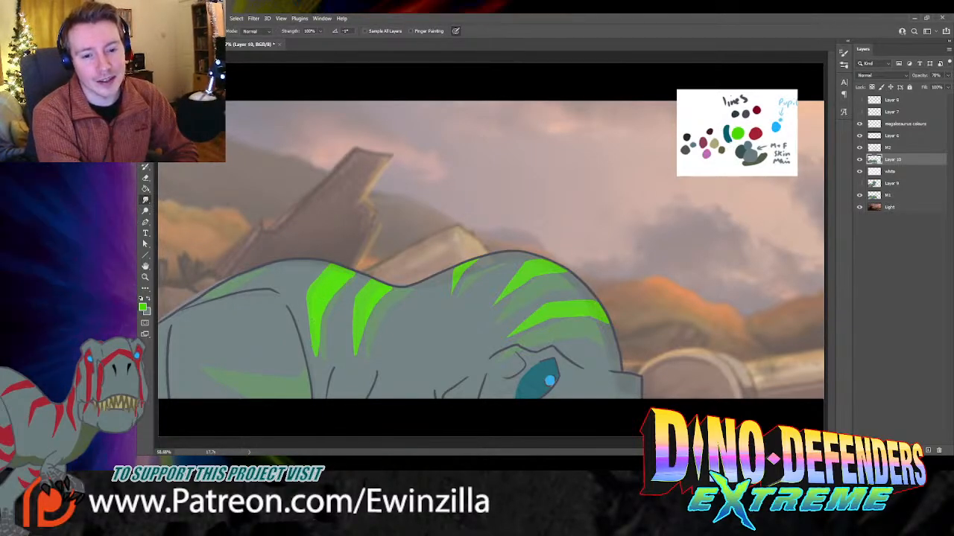
pyautogui.moveTo(310, 320)
pyautogui.mouseDown()
pyautogui.moveTo(315, 356)
pyautogui.moveTo(323, 309)
pyautogui.moveTo(348, 277)
pyautogui.mouseUp()
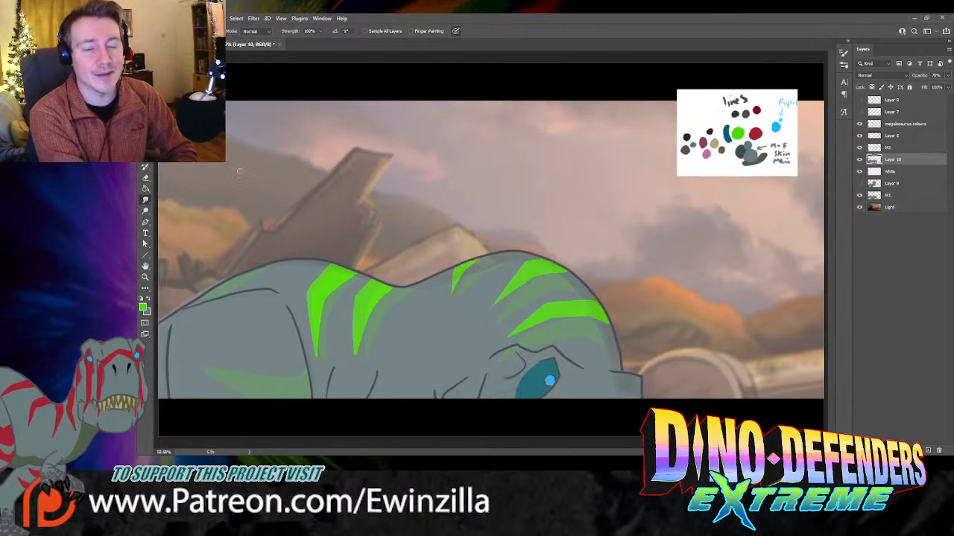
# Step: Paint a slim green stripe along the upper edge of the rear hump and smudge its end to a point
pyautogui.press('b')
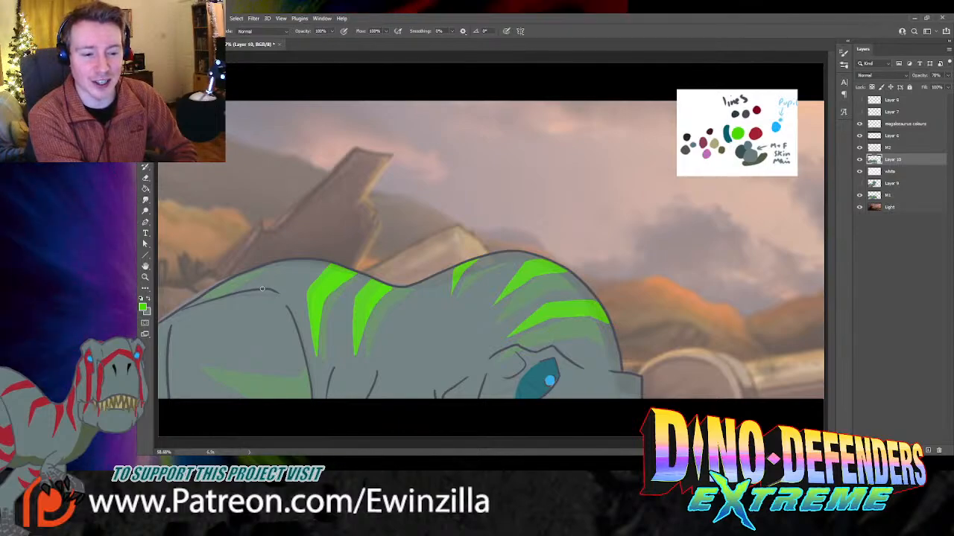
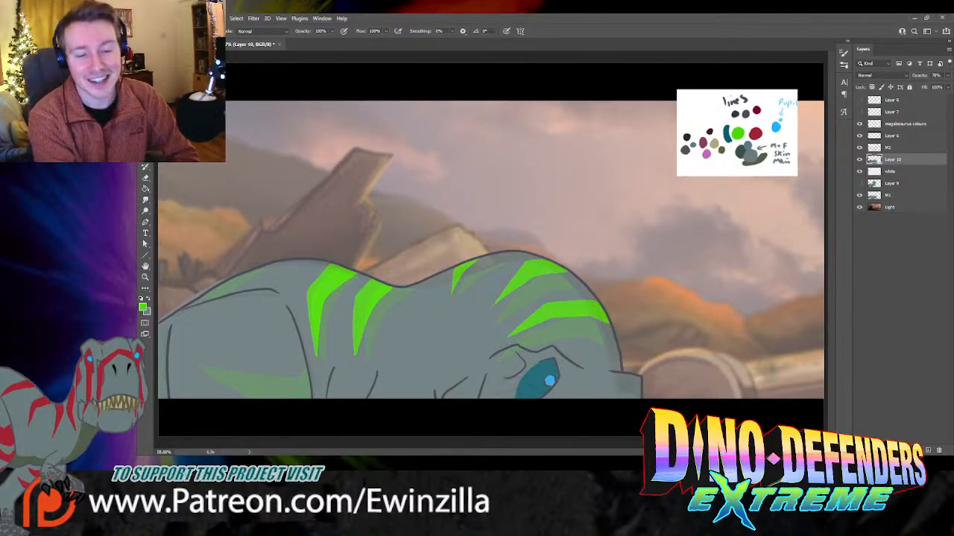
pyautogui.moveTo(283, 261)
pyautogui.mouseDown()
pyautogui.moveTo(205, 296)
pyautogui.moveTo(272, 264)
pyautogui.mouseUp()
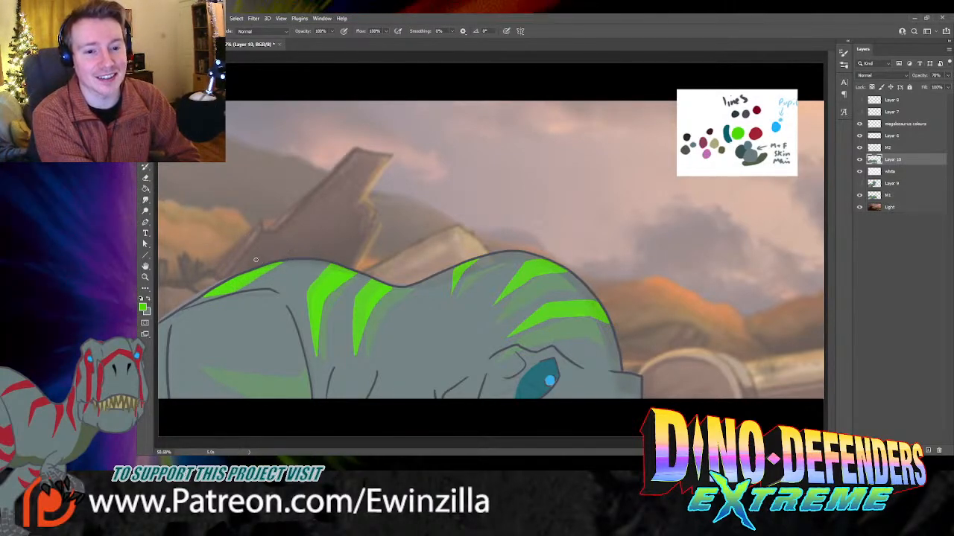
pyautogui.click(146, 200)
pyautogui.moveTo(234, 292); pyautogui.dragTo(208, 297)
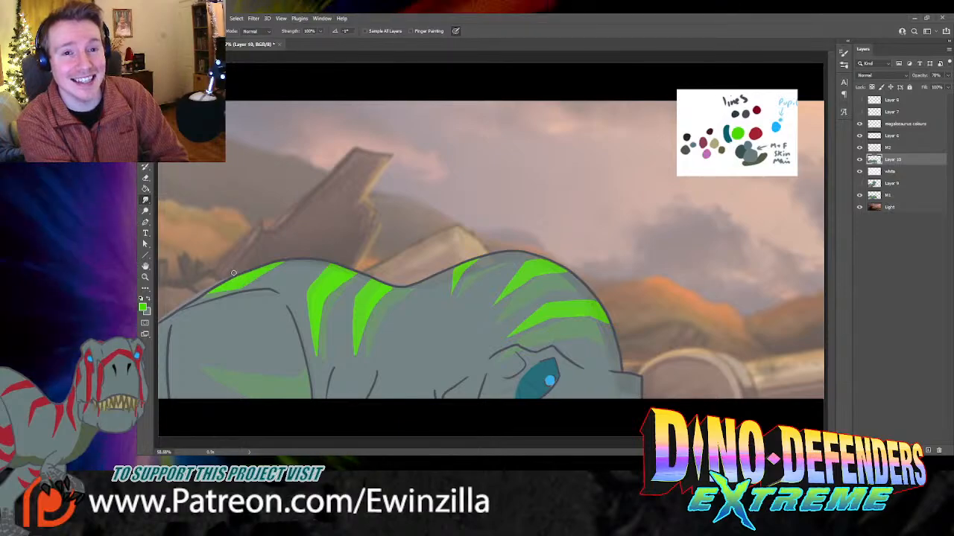
# Step: Outline and fill a large green stripe across the lower thigh, tapering to a point towards the rear
pyautogui.press('b')
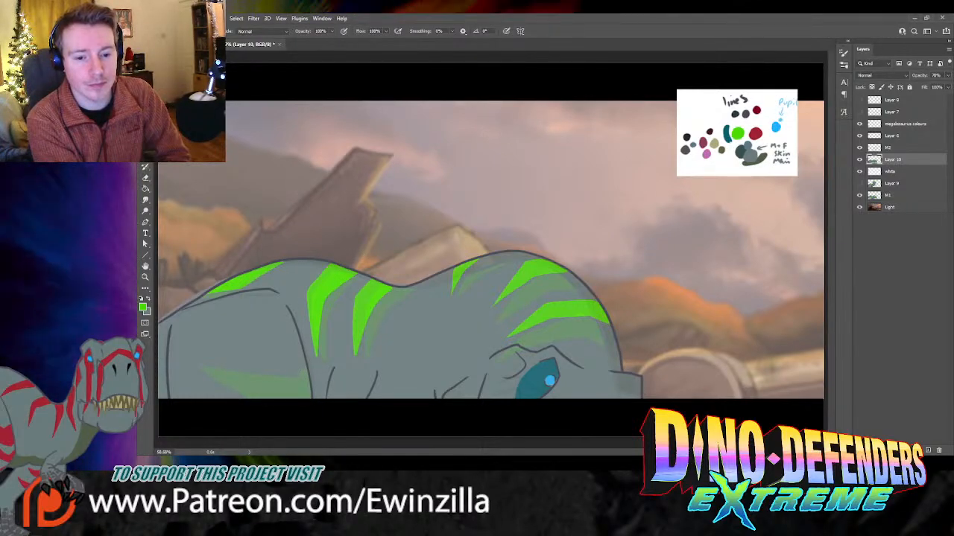
pyautogui.moveTo(303, 365)
pyautogui.mouseDown()
pyautogui.moveTo(281, 371)
pyautogui.moveTo(230, 360)
pyautogui.mouseUp()
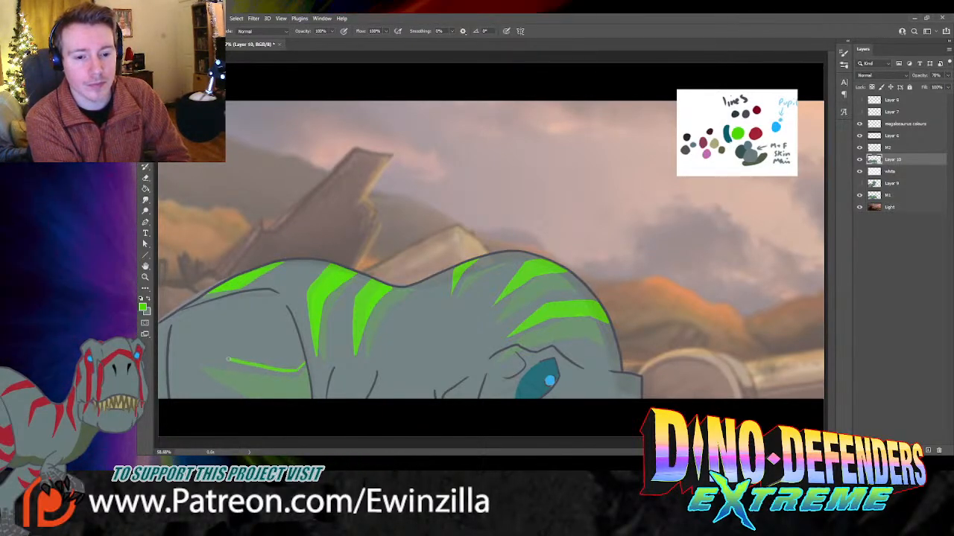
pyautogui.hotkey('ctrl', 'z')
pyautogui.moveTo(306, 374); pyautogui.dragTo(203, 369)
pyautogui.hotkey('ctrl', 'z')
pyautogui.moveTo(305, 376); pyautogui.dragTo(203, 370)
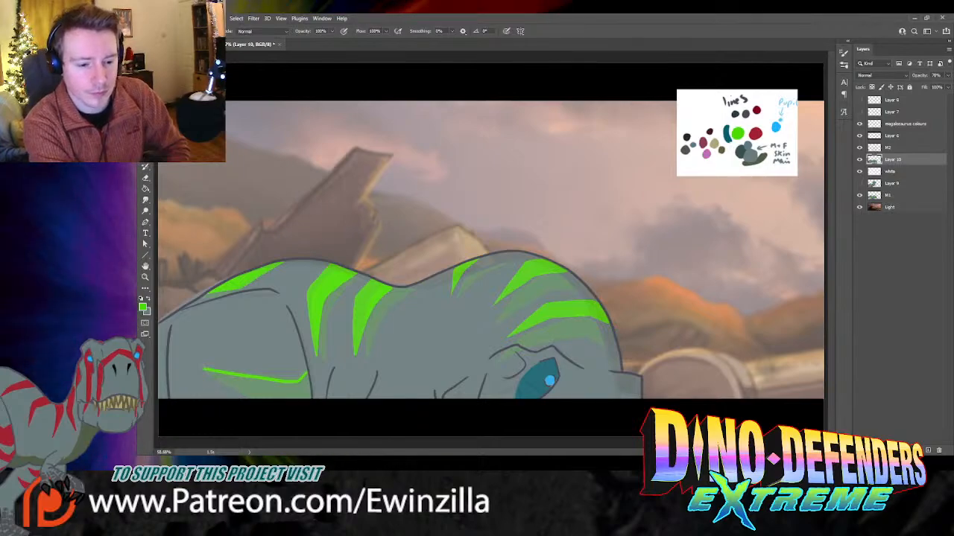
pyautogui.moveTo(204, 369); pyautogui.dragTo(253, 401)
pyautogui.moveTo(209, 371); pyautogui.dragTo(252, 401)
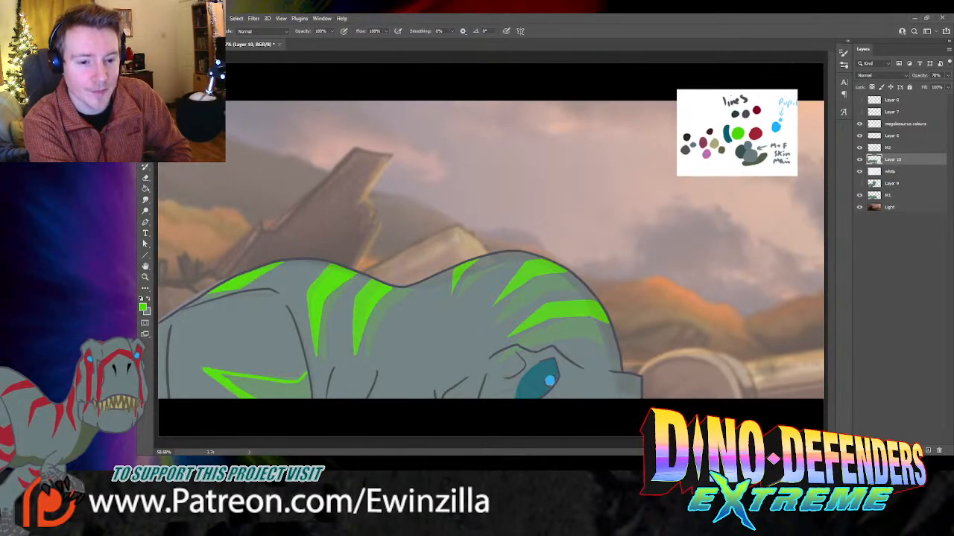
pyautogui.moveTo(232, 385)
pyautogui.mouseDown()
pyautogui.moveTo(302, 380)
pyautogui.moveTo(306, 389)
pyautogui.mouseUp()
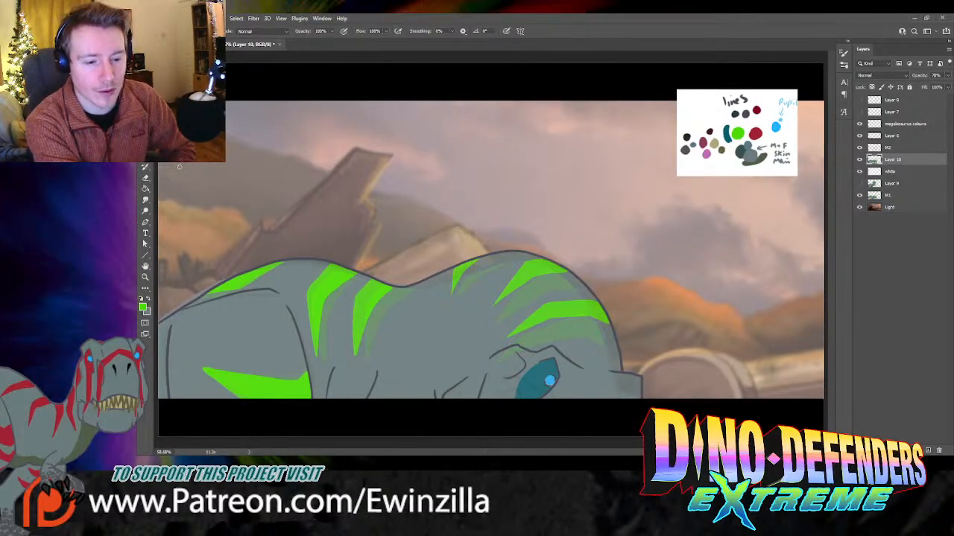
pyautogui.press('r')
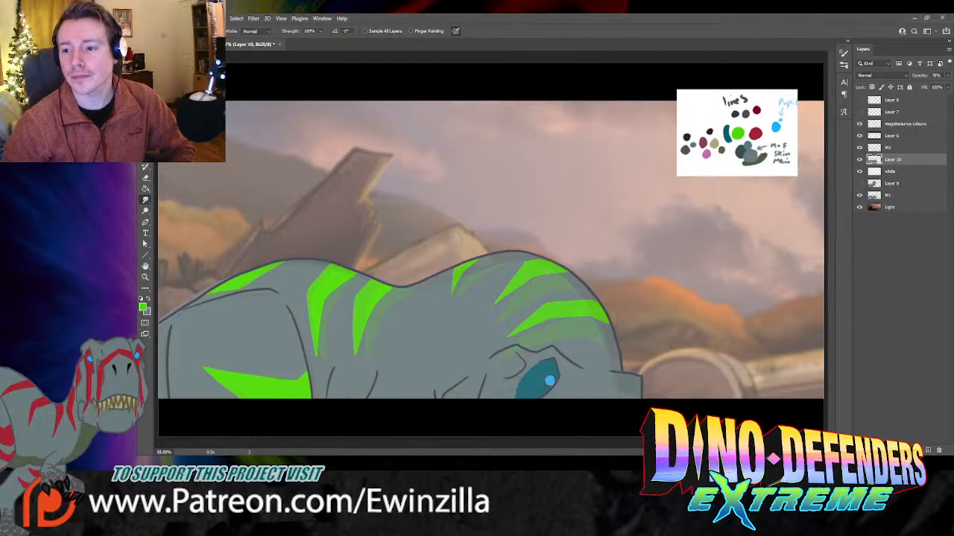
# Step: Restore Layer 10's opacity to 100% and merge it with the M2 line art layer
pyautogui.moveTo(946, 77); pyautogui.dragTo(953, 83)
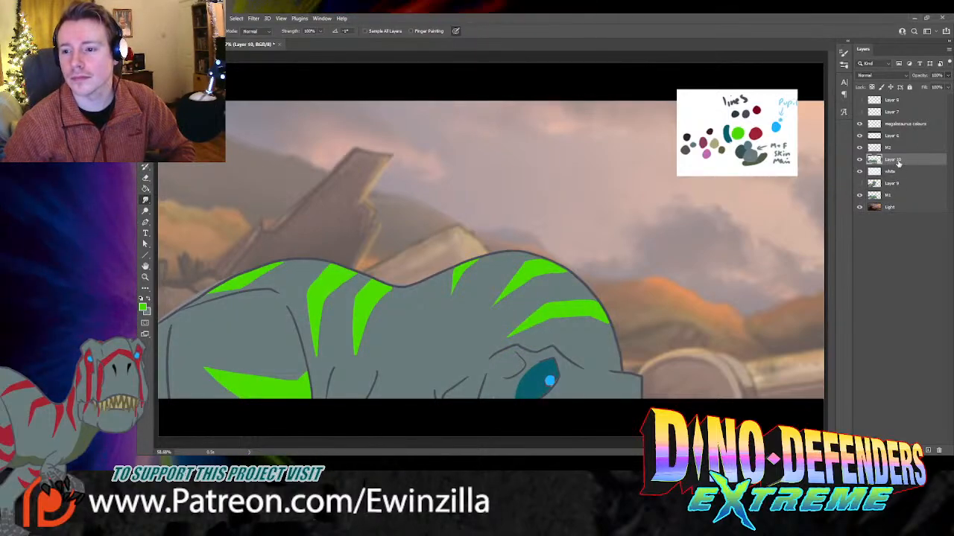
pyautogui.keyDown('shift'); pyautogui.click(896, 150); pyautogui.keyUp('shift')
pyautogui.hotkey('ctrl', 'e')
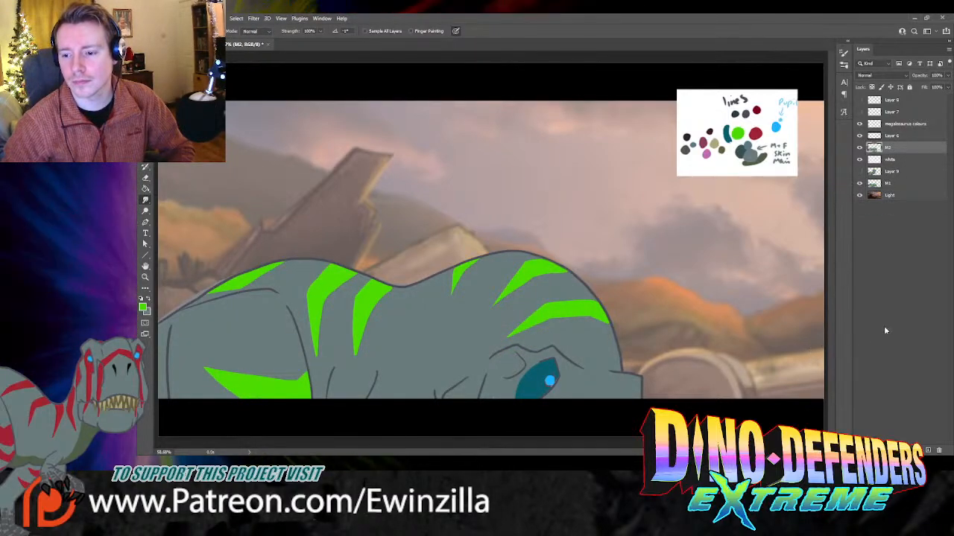
# Step: Place M2 beneath Layer 9 and show both faded under the white layer, with M1 hidden
pyautogui.click(859, 147)
pyautogui.click(859, 147)
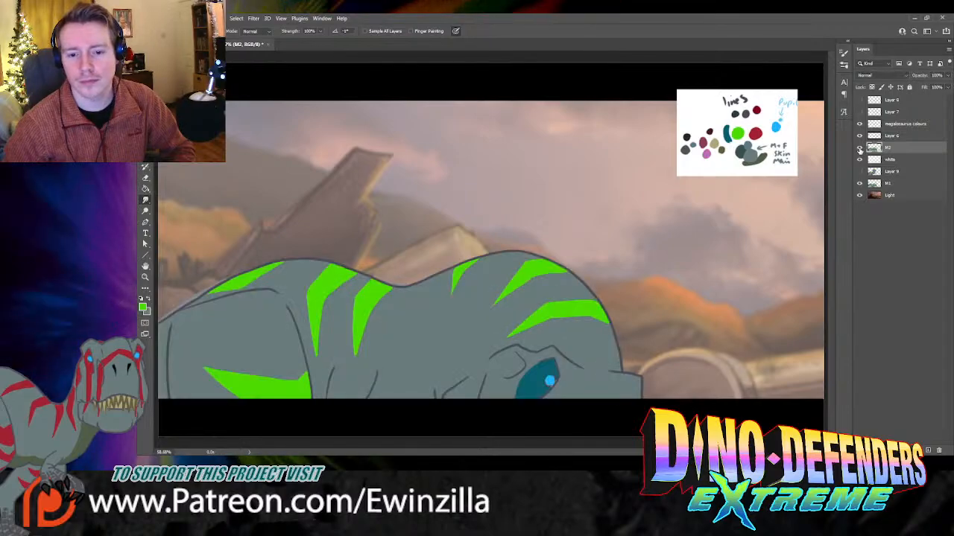
pyautogui.moveTo(859, 149); pyautogui.dragTo(857, 188)
pyautogui.click(859, 159)
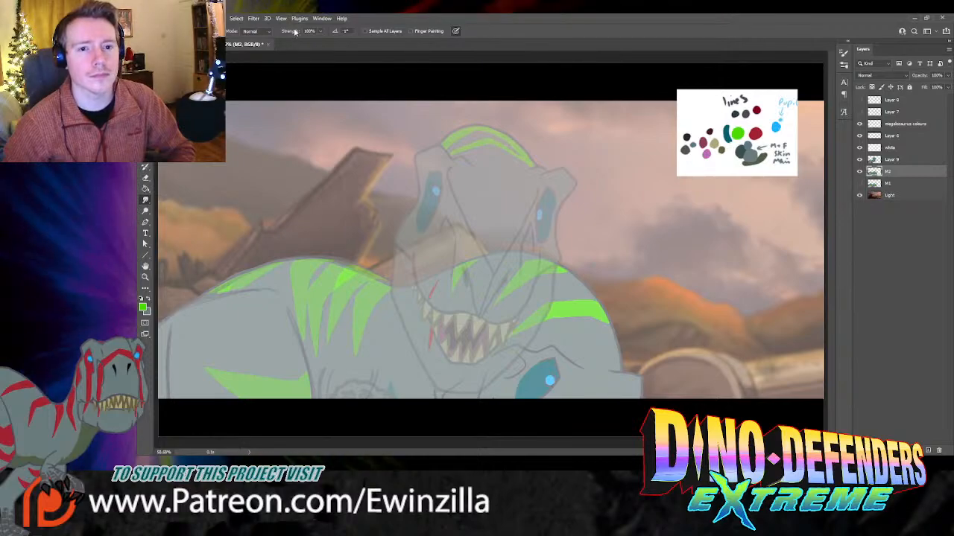
# Step: Create a new layer named M3 and place it above the white layer
pyautogui.click(337, 47)
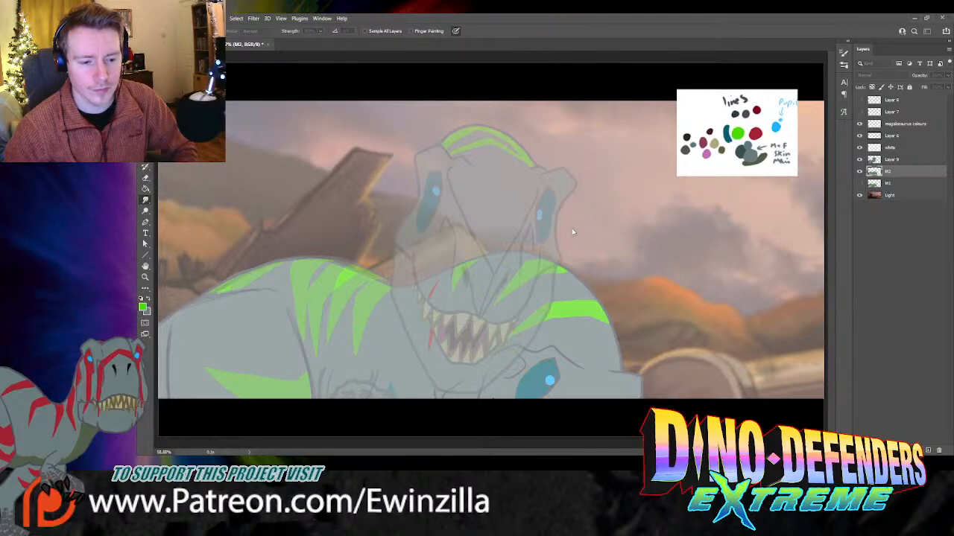
pyautogui.click(576, 186)
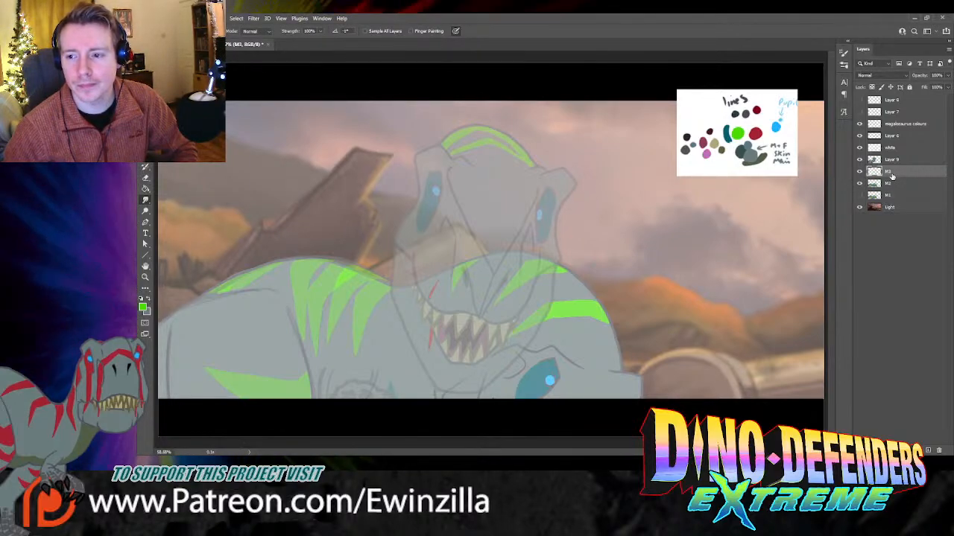
pyautogui.moveTo(916, 170); pyautogui.dragTo(896, 140)
# Step: Sketch the near brow ridge and its inner creases on M3 in the dark grey line colour sampled from the palette
pyautogui.press('i')
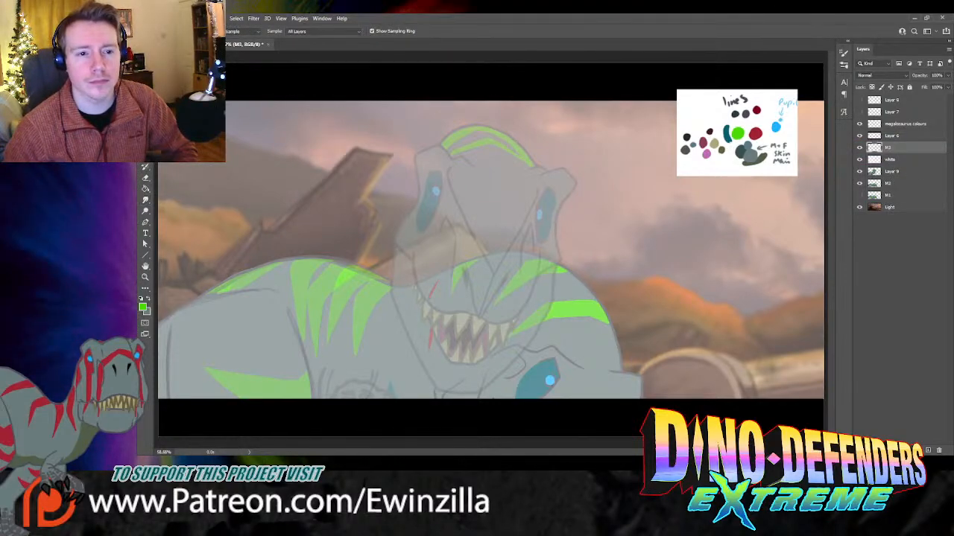
pyautogui.click(745, 112)
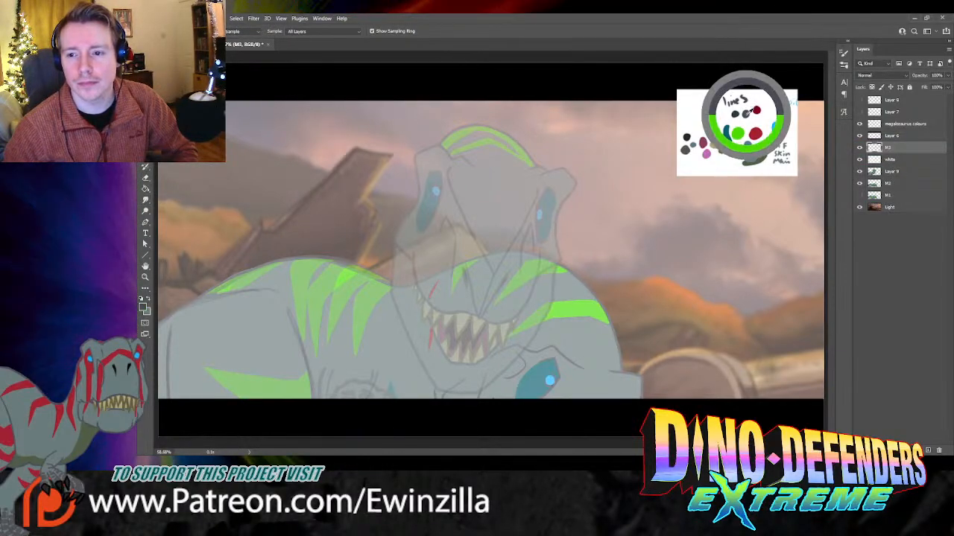
pyautogui.press('b')
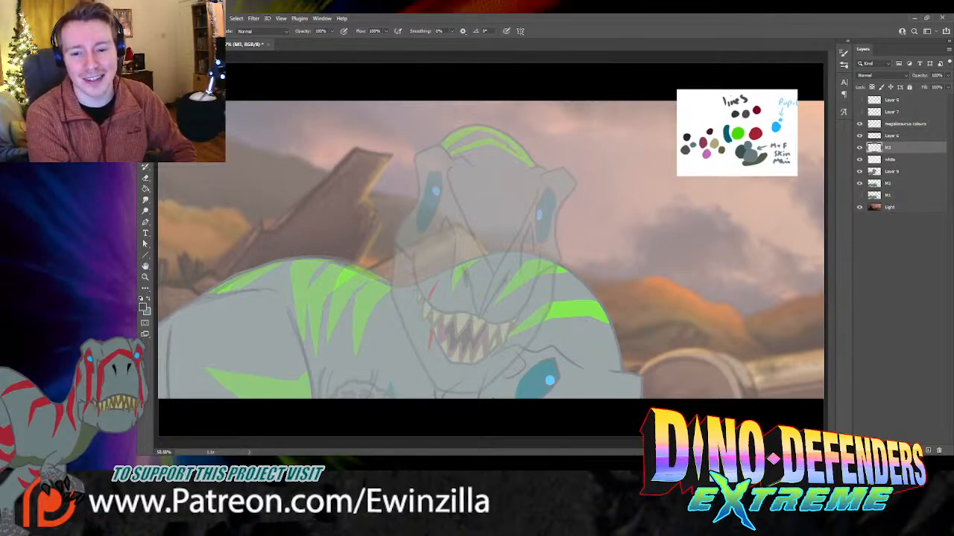
pyautogui.moveTo(547, 300)
pyautogui.mouseDown()
pyautogui.moveTo(534, 289)
pyautogui.moveTo(505, 298)
pyautogui.moveTo(507, 322)
pyautogui.moveTo(480, 347)
pyautogui.mouseUp()
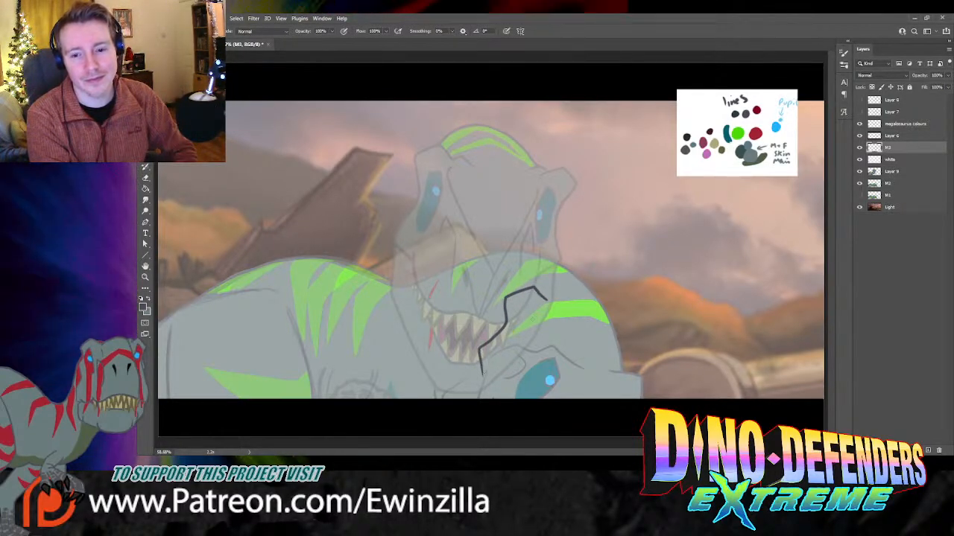
pyautogui.moveTo(526, 307)
pyautogui.mouseDown()
pyautogui.moveTo(535, 354)
pyautogui.moveTo(511, 364)
pyautogui.moveTo(534, 345)
pyautogui.mouseUp()
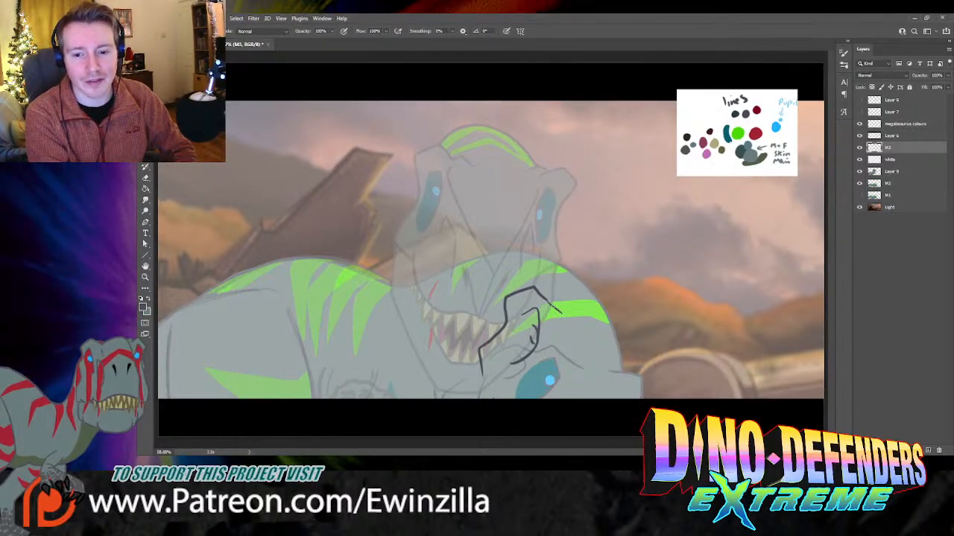
pyautogui.moveTo(545, 298); pyautogui.dragTo(566, 315)
pyautogui.hotkey('ctrl', 'z')
pyautogui.hotkey('ctrl', 'z')
pyautogui.hotkey('ctrl', 'z')
pyautogui.hotkey('ctrl', 'z')
pyautogui.hotkey('ctrl', 'z')
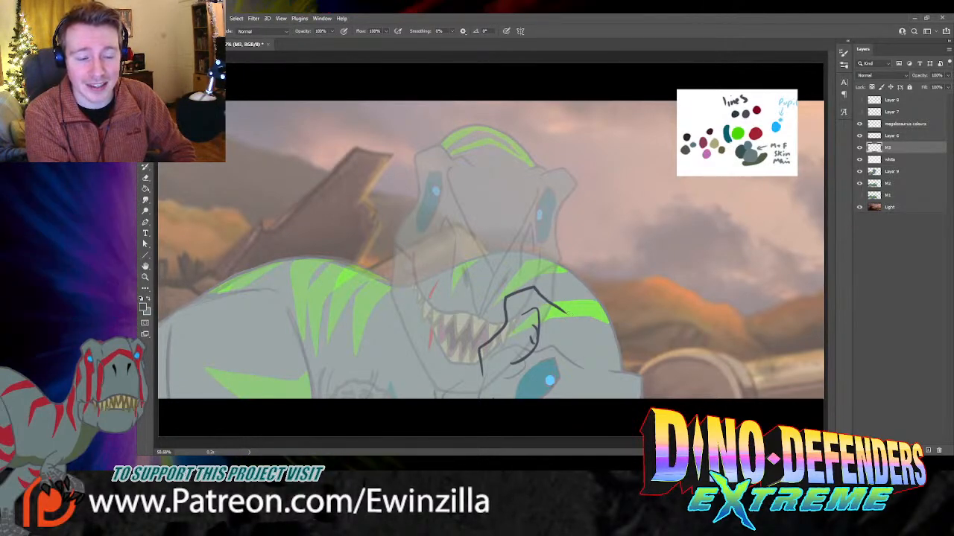
# Step: Sketch the angular far brow ridge with its inner crease just beyond the front hump's edge
pyautogui.moveTo(616, 328)
pyautogui.mouseDown()
pyautogui.moveTo(653, 333)
pyautogui.moveTo(654, 359)
pyautogui.moveTo(641, 373)
pyautogui.moveTo(642, 344)
pyautogui.moveTo(627, 361)
pyautogui.moveTo(628, 407)
pyautogui.mouseUp()
pyautogui.hotkey('ctrl', 'z')
pyautogui.moveTo(624, 359); pyautogui.dragTo(631, 401)
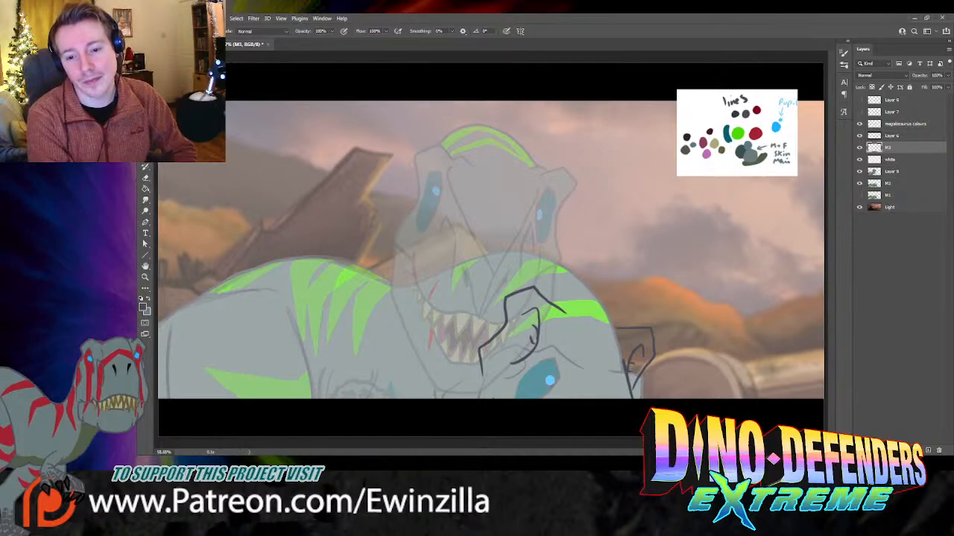
# Step: Draw the line running down past M2's eye and the near side of the face below the brow
pyautogui.moveTo(543, 361); pyautogui.dragTo(555, 409)
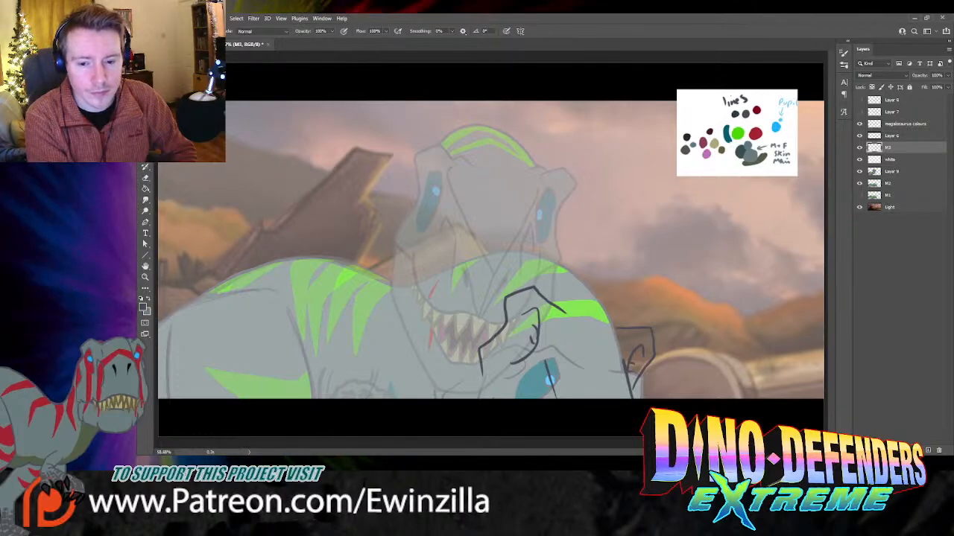
pyautogui.moveTo(482, 371); pyautogui.dragTo(487, 426)
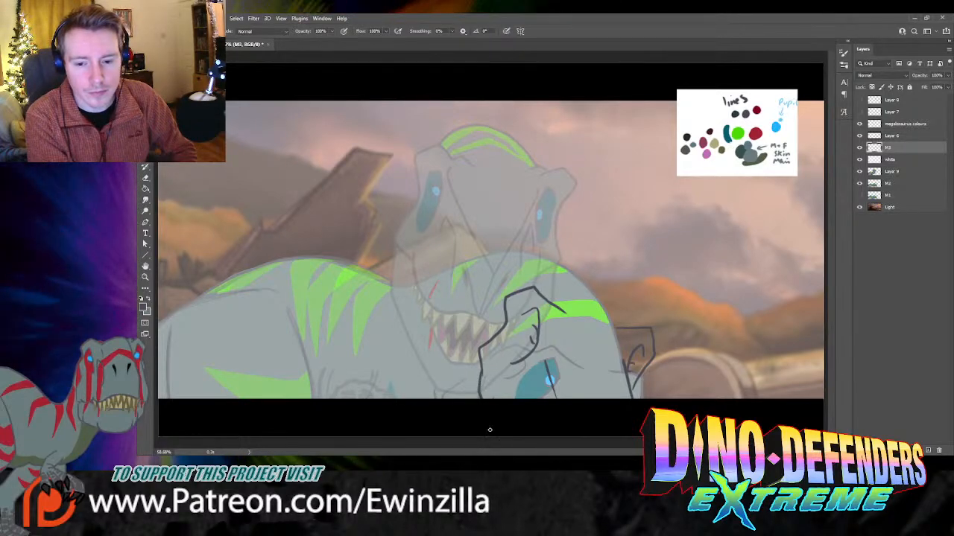
pyautogui.hotkey('ctrl', 'z')
pyautogui.moveTo(481, 370); pyautogui.dragTo(509, 425)
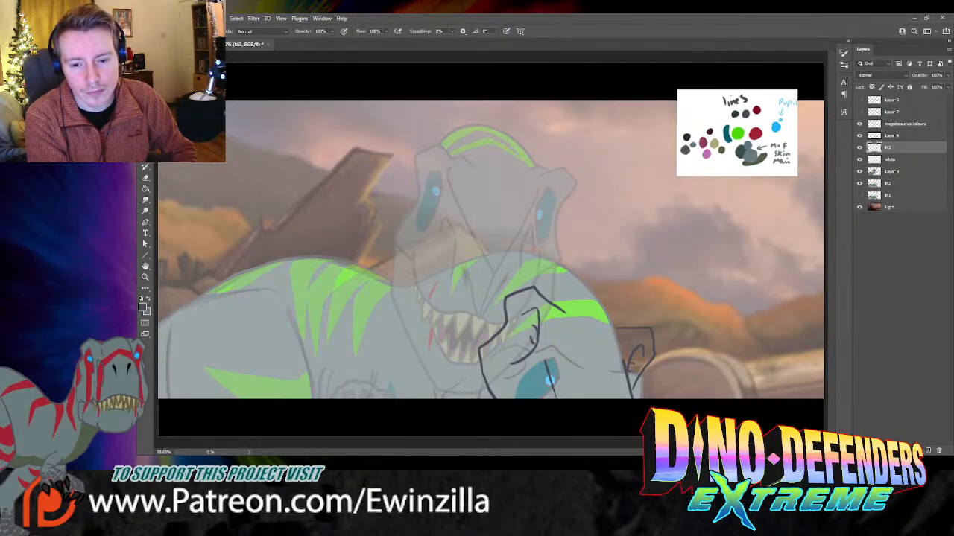
pyautogui.hotkey('ctrl', 'z')
pyautogui.moveTo(481, 371)
pyautogui.mouseDown()
pyautogui.moveTo(494, 397)
pyautogui.moveTo(484, 397)
pyautogui.mouseUp()
pyautogui.hotkey('ctrl', 'z')
# Step: Draw a short curved line behind the near brow, running down to the frame's lower edge
pyautogui.moveTo(472, 355); pyautogui.dragTo(458, 398)
pyautogui.hotkey('ctrl', 'z')
pyautogui.moveTo(472, 360)
pyautogui.mouseDown()
pyautogui.moveTo(457, 371)
pyautogui.moveTo(452, 404)
pyautogui.mouseUp()
pyautogui.hotkey('ctrl', 'z')
pyautogui.moveTo(472, 356); pyautogui.dragTo(441, 414)
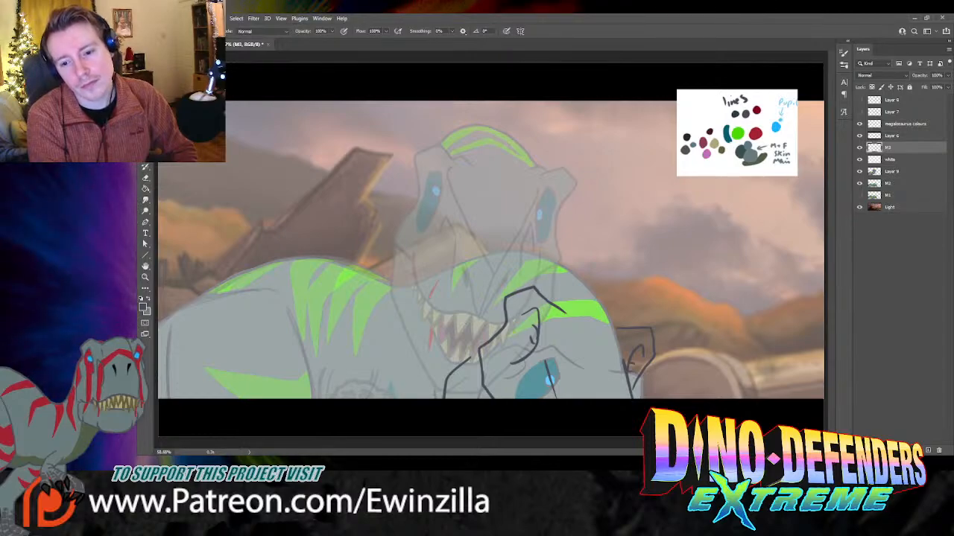
# Step: Draw the arched outline from the far brow over the front hump to the dip in the back, then compare it against M2
pyautogui.moveTo(624, 329)
pyautogui.mouseDown()
pyautogui.moveTo(594, 269)
pyautogui.moveTo(566, 248)
pyautogui.moveTo(514, 240)
pyautogui.moveTo(470, 245)
pyautogui.moveTo(402, 285)
pyautogui.mouseUp()
pyautogui.hotkey('ctrl', 'z')
pyautogui.moveTo(623, 330)
pyautogui.mouseDown()
pyautogui.moveTo(579, 260)
pyautogui.moveTo(538, 242)
pyautogui.moveTo(482, 244)
pyautogui.moveTo(410, 285)
pyautogui.mouseUp()
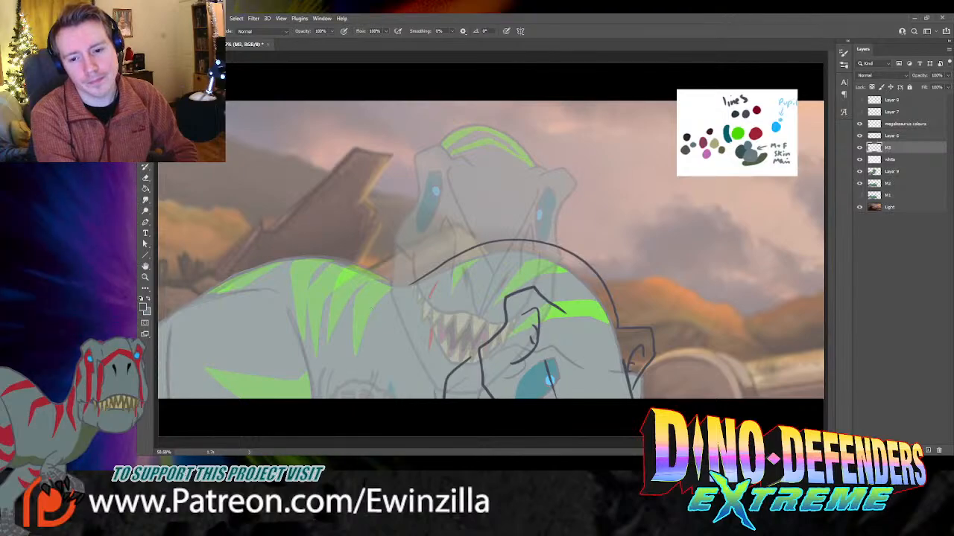
pyautogui.click(859, 147)
pyautogui.click(860, 148)
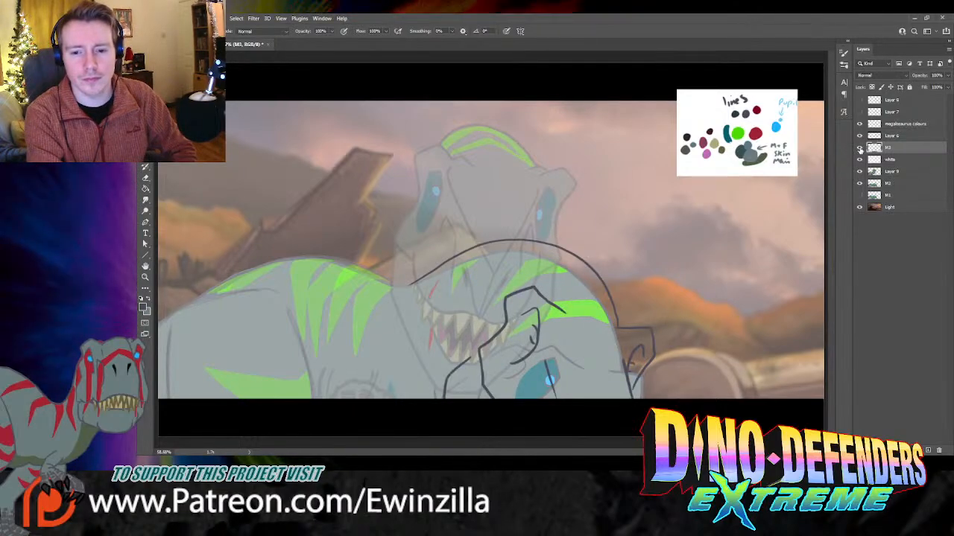
# Step: Scale the M3 line art down to about 94% and shift it slightly forward towards the far brow side
pyautogui.press('v')
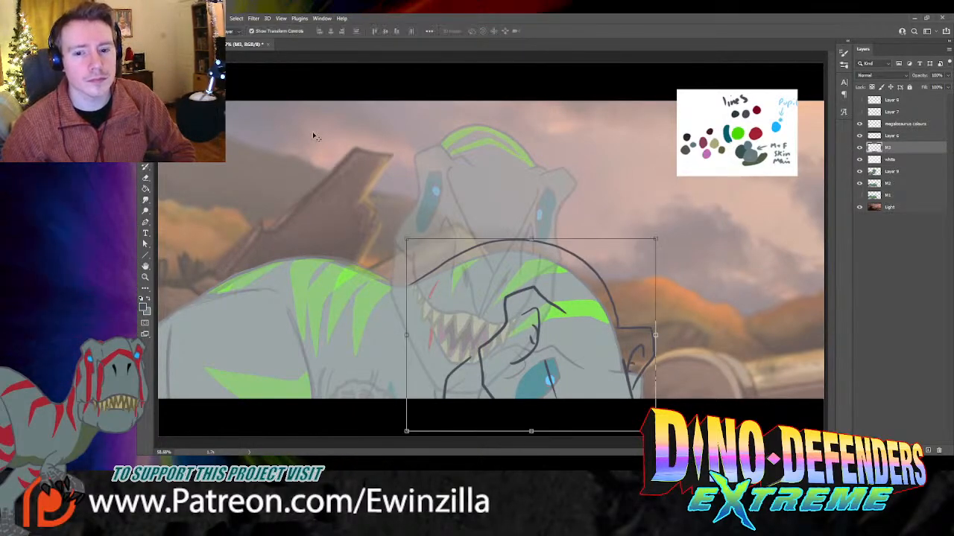
pyautogui.moveTo(660, 235); pyautogui.dragTo(644, 247)
pyautogui.moveTo(618, 279); pyautogui.dragTo(640, 278)
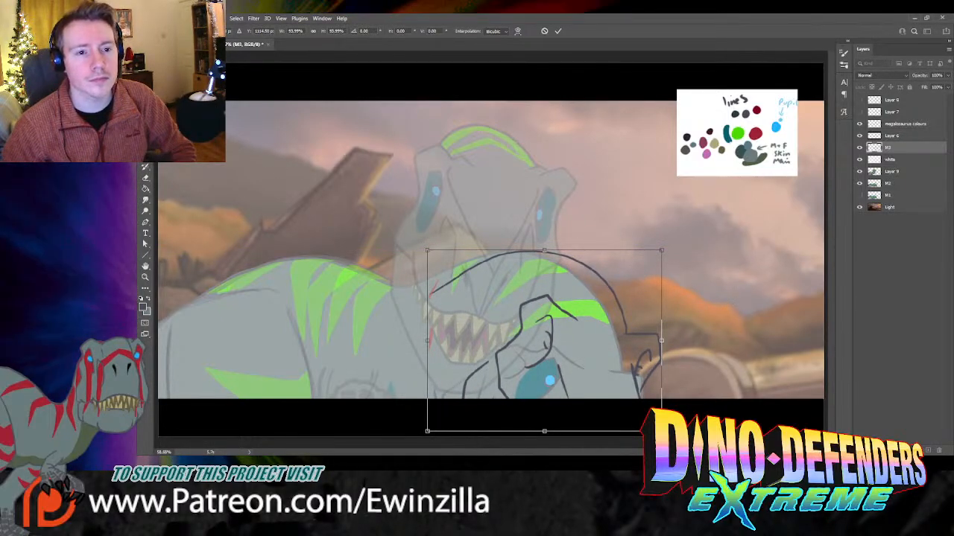
pyautogui.press('Return')
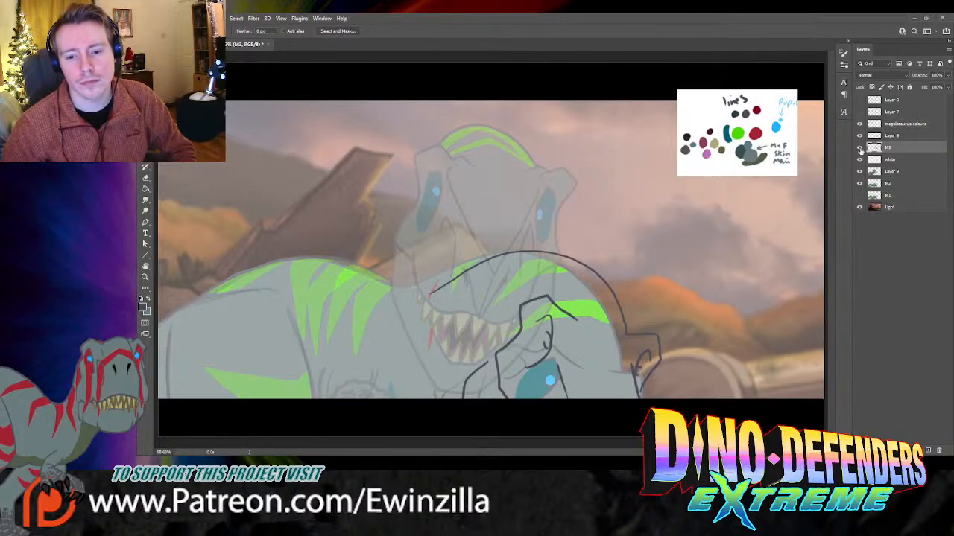
# Step: Draw the back outline from the dip over the rear hump to the frame's edge, with the upper thigh crease beneath it
pyautogui.press('b')
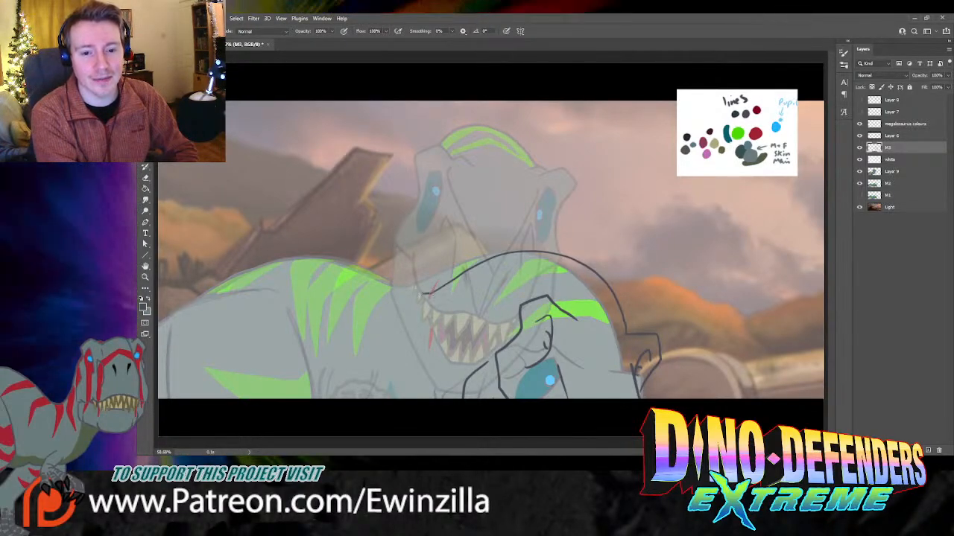
pyautogui.moveTo(432, 293)
pyautogui.mouseDown()
pyautogui.moveTo(334, 265)
pyautogui.moveTo(282, 264)
pyautogui.moveTo(159, 317)
pyautogui.moveTo(268, 288)
pyautogui.mouseUp()
pyautogui.hotkey('ctrl', 'z')
pyautogui.moveTo(182, 310); pyautogui.dragTo(274, 284)
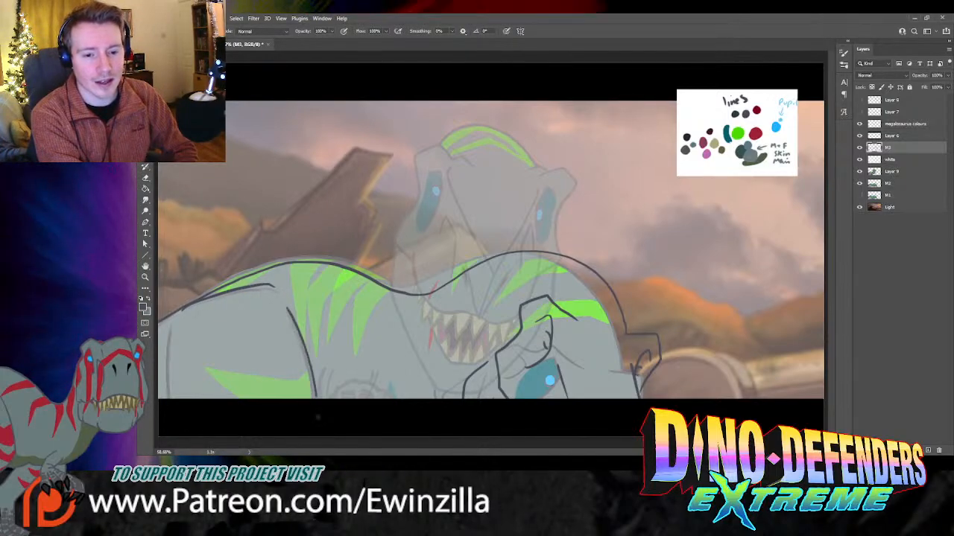
# Step: Draw the curved front edge of the thigh running down to the frame's lower edge, tracing M2
pyautogui.moveTo(284, 305); pyautogui.dragTo(309, 398)
pyautogui.hotkey('ctrl', 'z')
pyautogui.moveTo(284, 305); pyautogui.dragTo(310, 399)
# Step: Draw the near-vertical rear edge of the thigh from below the back outline down to the frame's lower edge
pyautogui.moveTo(170, 318); pyautogui.dragTo(171, 399)
pyautogui.press('z')
pyautogui.hotkey('ctrl', 'z')
pyautogui.press('b')
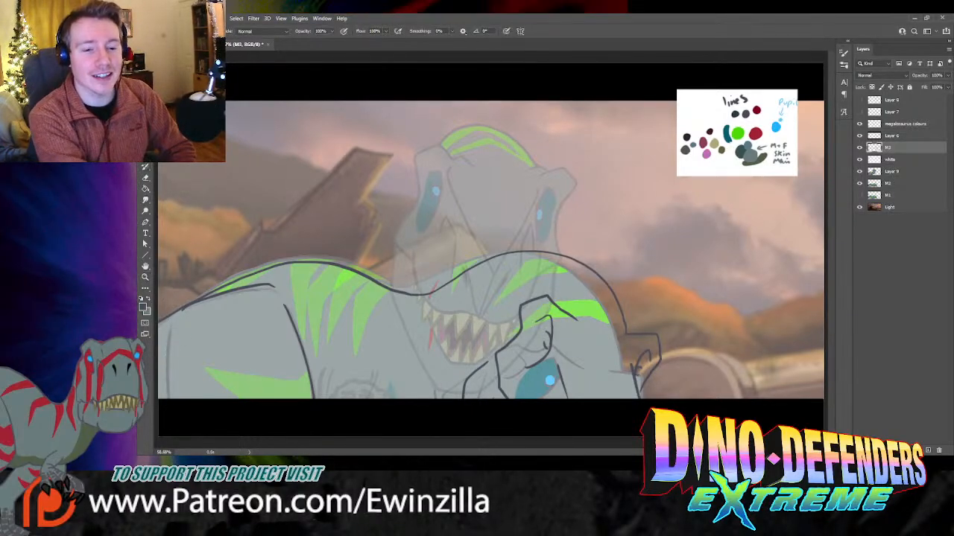
pyautogui.moveTo(170, 325); pyautogui.dragTo(162, 374)
pyautogui.hotkey('ctrl', 'z')
pyautogui.moveTo(176, 320); pyautogui.dragTo(165, 399)
pyautogui.hotkey('ctrl', 'z')
pyautogui.moveTo(173, 328); pyautogui.dragTo(167, 398)
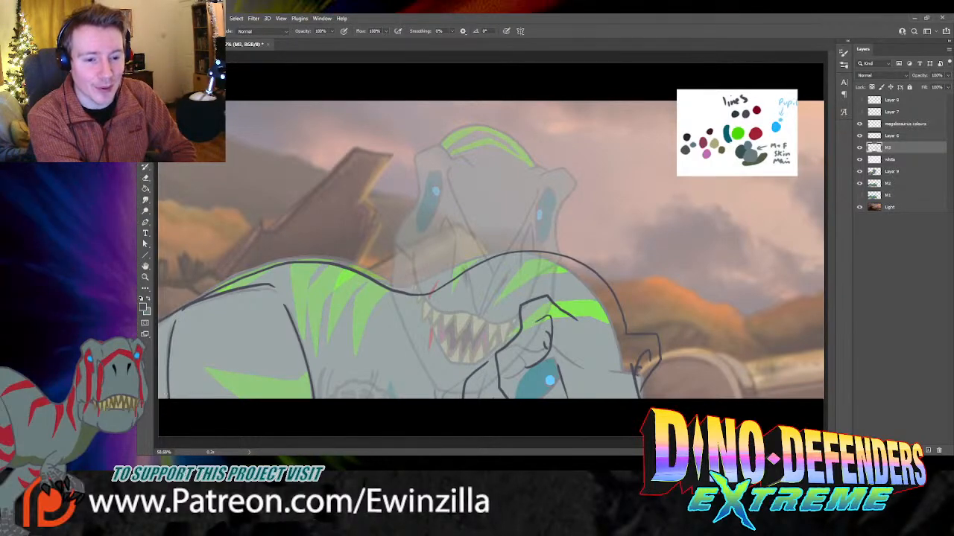
# Step: Draw two short curved arm lines in front of the thigh and the small bumps of the hand along the frame's lower edge
pyautogui.moveTo(333, 361); pyautogui.dragTo(329, 420)
pyautogui.moveTo(376, 365); pyautogui.dragTo(375, 402)
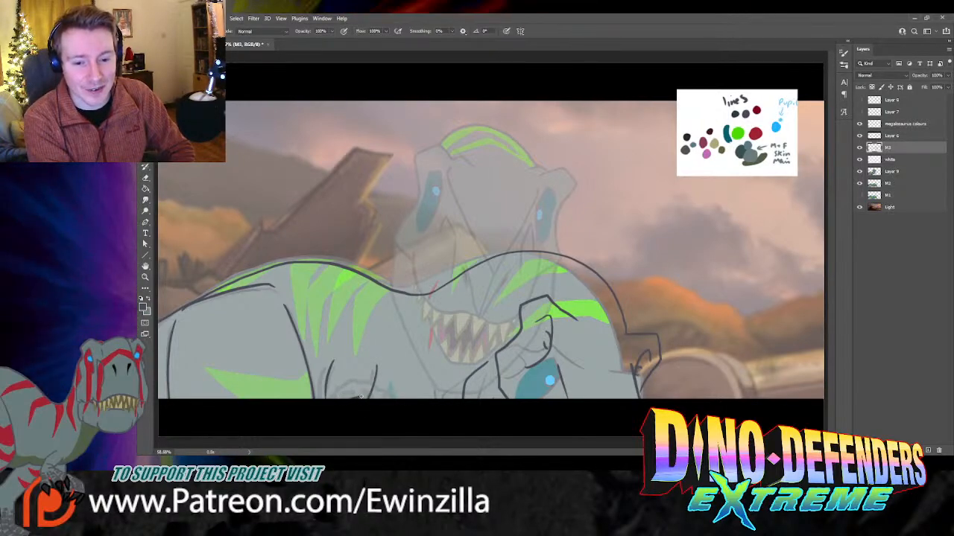
pyautogui.moveTo(347, 400)
pyautogui.mouseDown()
pyautogui.moveTo(405, 404)
pyautogui.moveTo(356, 397)
pyautogui.moveTo(407, 397)
pyautogui.mouseUp()
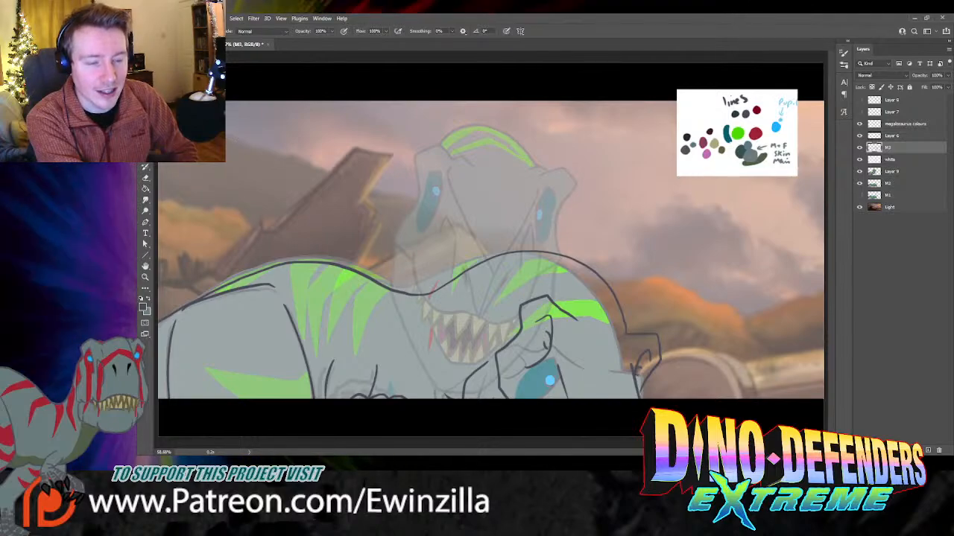
# Step: Select the line running down the near side of the face, stretch it to about 121% height, tilt it, and add a short curve beside it
pyautogui.press('l')
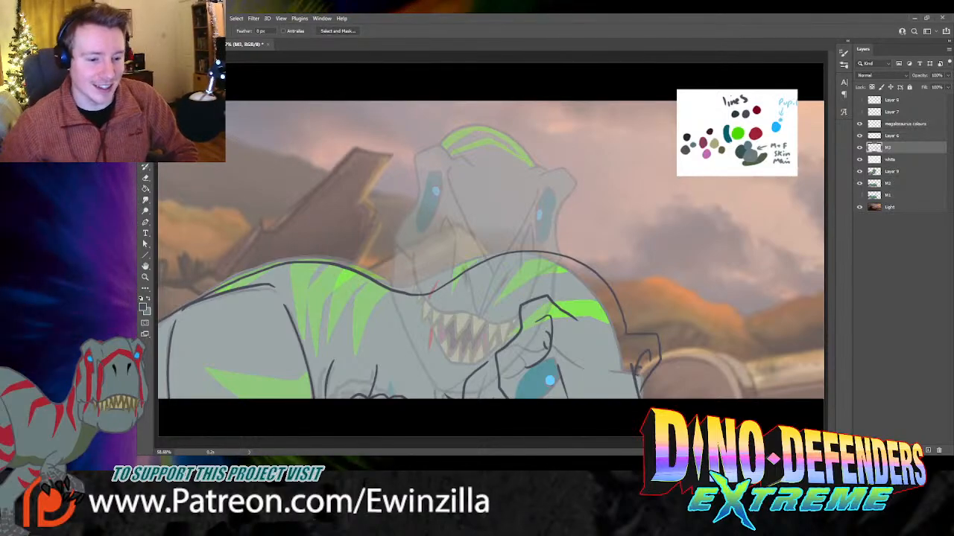
pyautogui.moveTo(565, 362)
pyautogui.mouseDown()
pyautogui.moveTo(558, 404)
pyautogui.moveTo(581, 438)
pyautogui.moveTo(591, 375)
pyautogui.moveTo(561, 343)
pyautogui.mouseUp()
pyautogui.press('v')
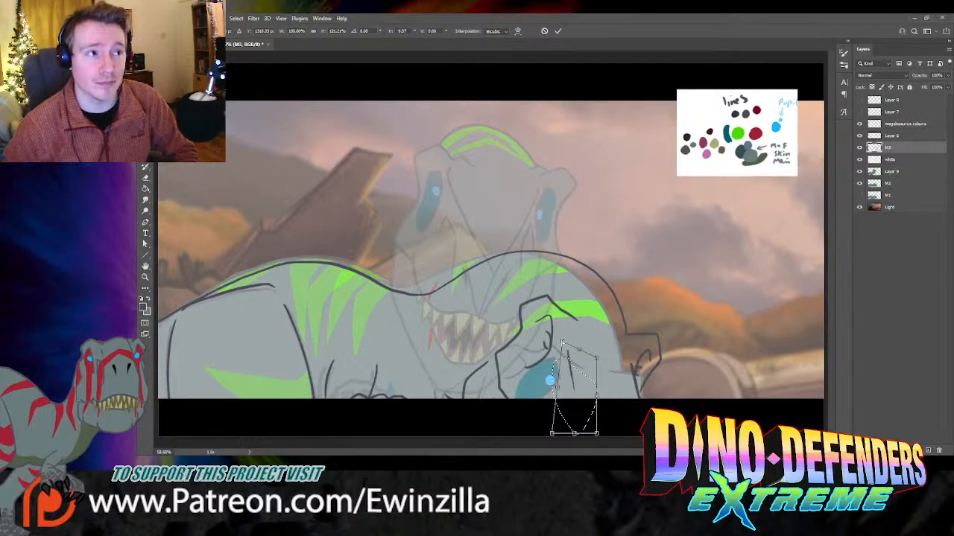
pyautogui.moveTo(580, 374)
pyautogui.mouseDown()
pyautogui.moveTo(577, 389)
pyautogui.moveTo(622, 371)
pyautogui.mouseUp()
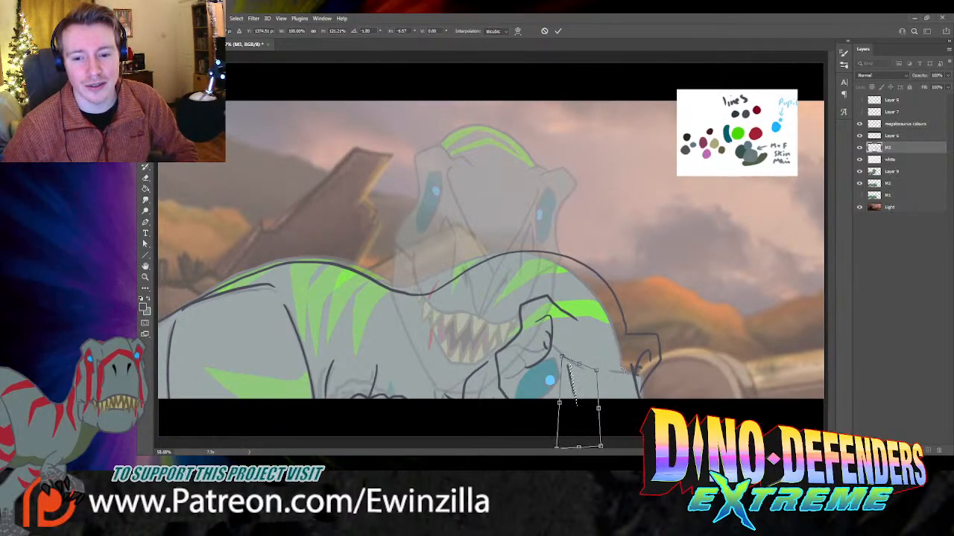
pyautogui.press('Return')
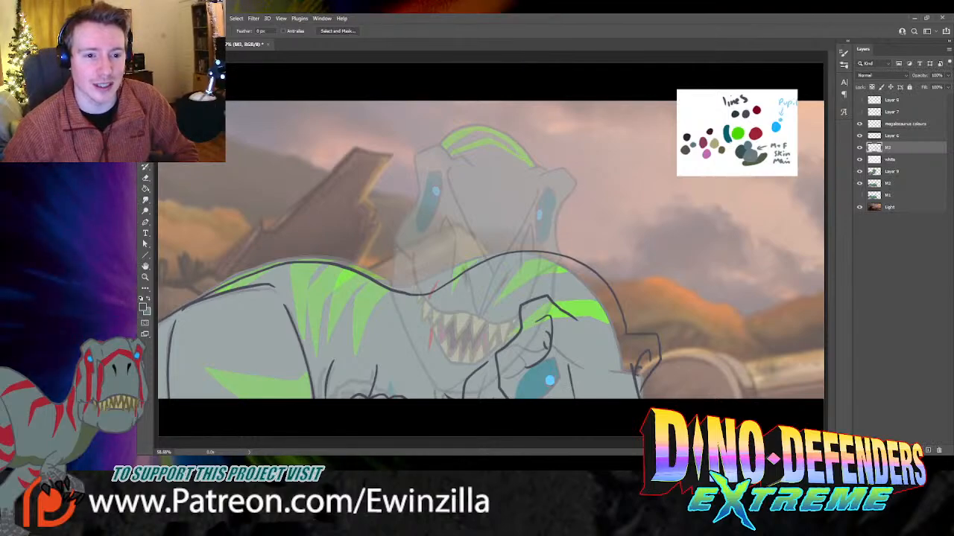
pyautogui.press('b')
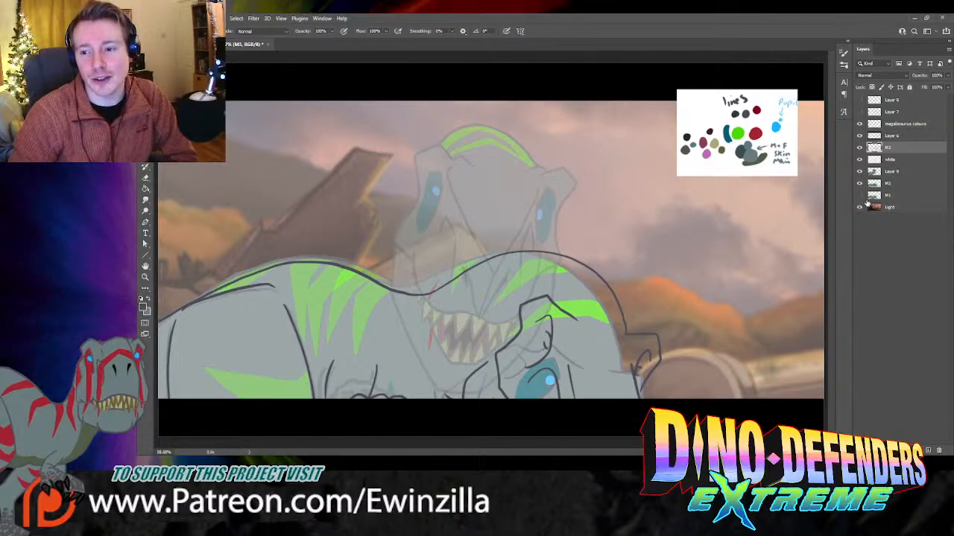
# Step: Hide the Layer 9 and M2 references and create a new empty layer directly beneath M3 for the colours
pyautogui.click(861, 179)
pyautogui.click(859, 184)
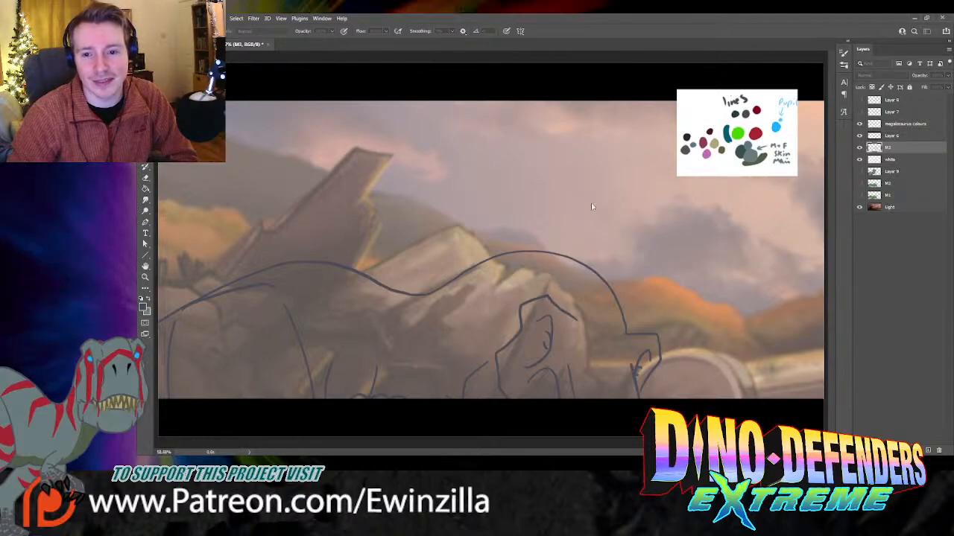
pyautogui.hotkey('ctrl', 'shift', 'alt', 'n')
pyautogui.moveTo(903, 153); pyautogui.dragTo(902, 165)
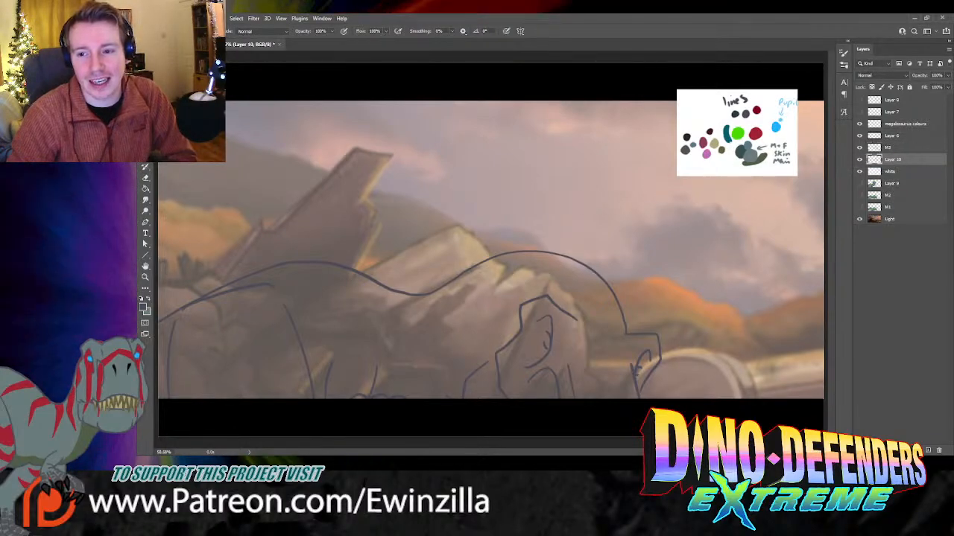
# Step: Sample the grey-teal main skin colour from the palette and paint the head around both eye sockets, tidying its edges with the Smudge tool
pyautogui.press('i')
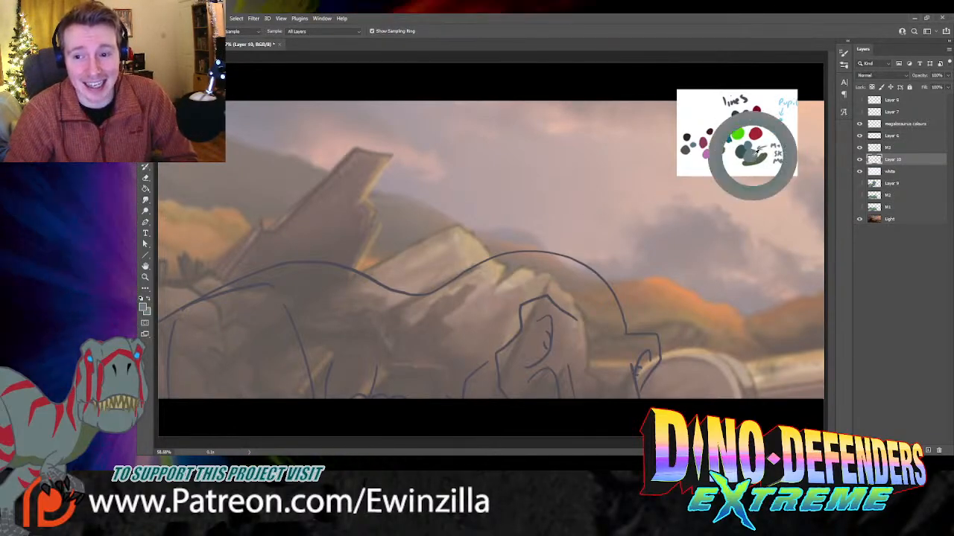
pyautogui.press('b')
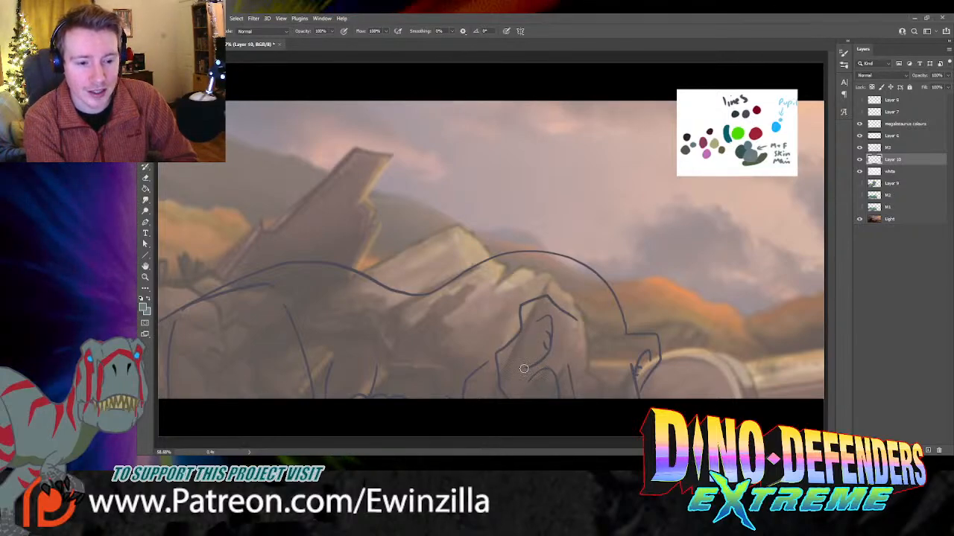
pyautogui.moveTo(510, 400)
pyautogui.mouseDown()
pyautogui.moveTo(508, 356)
pyautogui.moveTo(496, 376)
pyautogui.moveTo(502, 394)
pyautogui.moveTo(515, 325)
pyautogui.moveTo(511, 336)
pyautogui.moveTo(532, 306)
pyautogui.moveTo(525, 322)
pyautogui.moveTo(556, 318)
pyautogui.moveTo(555, 348)
pyautogui.moveTo(540, 369)
pyautogui.moveTo(527, 375)
pyautogui.moveTo(546, 363)
pyautogui.moveTo(519, 372)
pyautogui.moveTo(537, 314)
pyautogui.moveTo(511, 367)
pyautogui.moveTo(526, 402)
pyautogui.moveTo(540, 371)
pyautogui.moveTo(557, 398)
pyautogui.moveTo(573, 403)
pyautogui.moveTo(572, 370)
pyautogui.moveTo(581, 415)
pyautogui.moveTo(559, 375)
pyautogui.moveTo(580, 316)
pyautogui.moveTo(618, 410)
pyautogui.moveTo(631, 399)
pyautogui.moveTo(624, 375)
pyautogui.moveTo(653, 350)
pyautogui.moveTo(634, 406)
pyautogui.moveTo(635, 359)
pyautogui.moveTo(627, 372)
pyautogui.moveTo(641, 348)
pyautogui.moveTo(632, 360)
pyautogui.moveTo(649, 345)
pyautogui.moveTo(654, 358)
pyautogui.moveTo(656, 346)
pyautogui.moveTo(651, 337)
pyautogui.moveTo(623, 347)
pyautogui.moveTo(613, 324)
pyautogui.mouseUp()
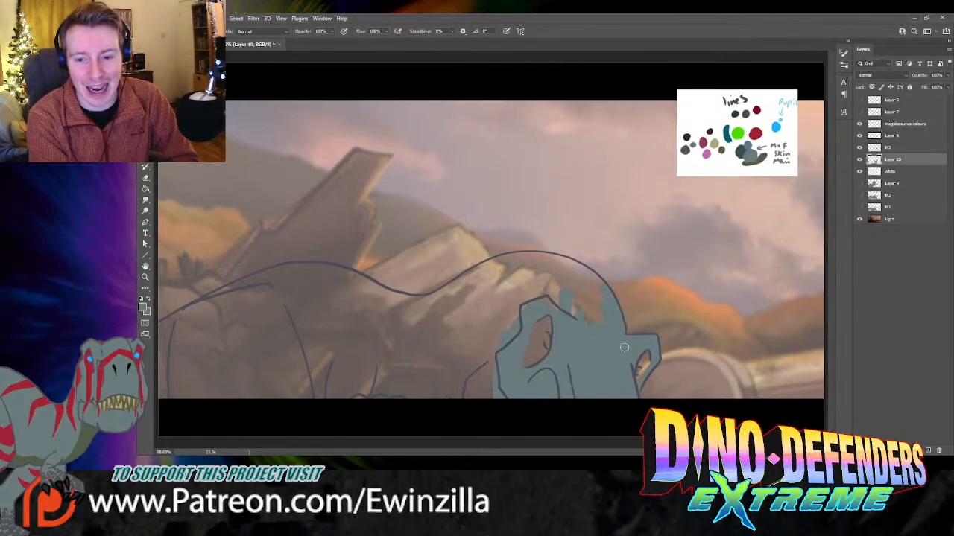
pyautogui.click(145, 200)
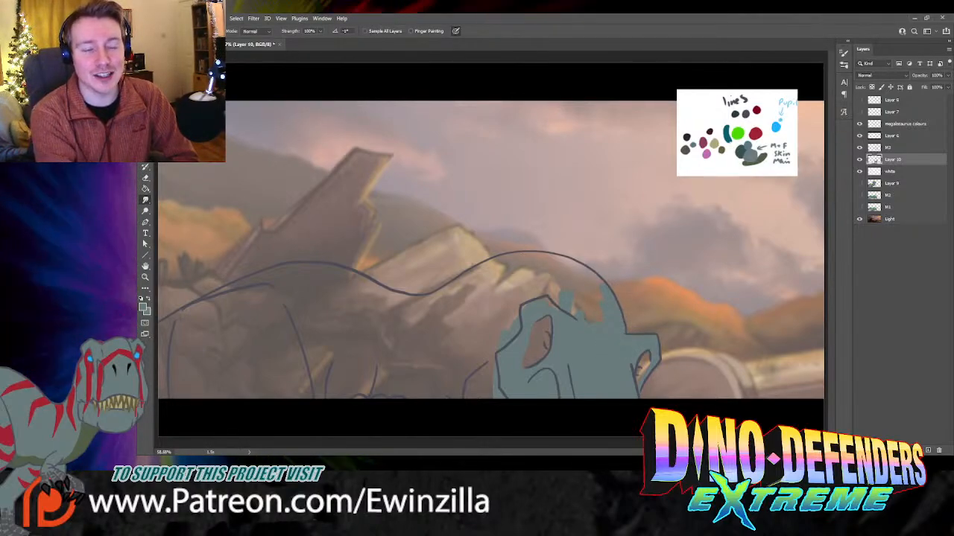
pyautogui.press('b')
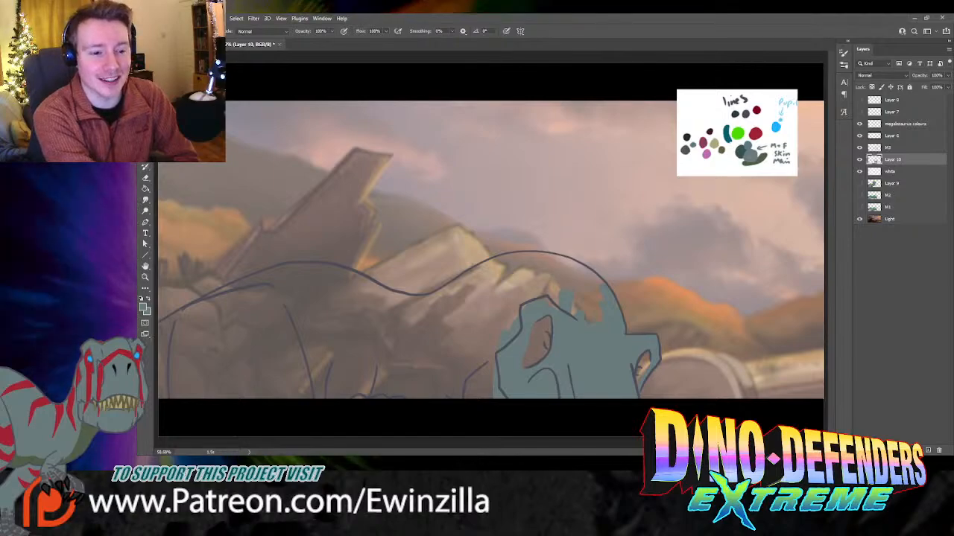
# Step: Paint the skin colour behind the thigh and along the inside of the back and front hump outline, smudging the edges clean
pyautogui.moveTo(180, 333)
pyautogui.mouseDown()
pyautogui.moveTo(175, 322)
pyautogui.moveTo(218, 296)
pyautogui.moveTo(165, 334)
pyautogui.moveTo(168, 409)
pyautogui.mouseUp()
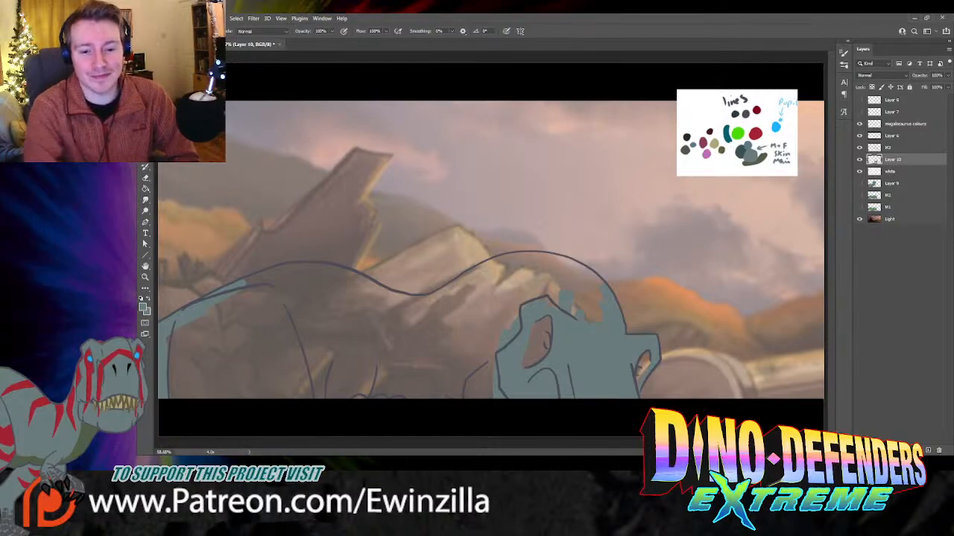
pyautogui.moveTo(529, 288)
pyautogui.mouseDown()
pyautogui.moveTo(551, 286)
pyautogui.moveTo(578, 301)
pyautogui.moveTo(573, 273)
pyautogui.moveTo(594, 279)
pyautogui.mouseUp()
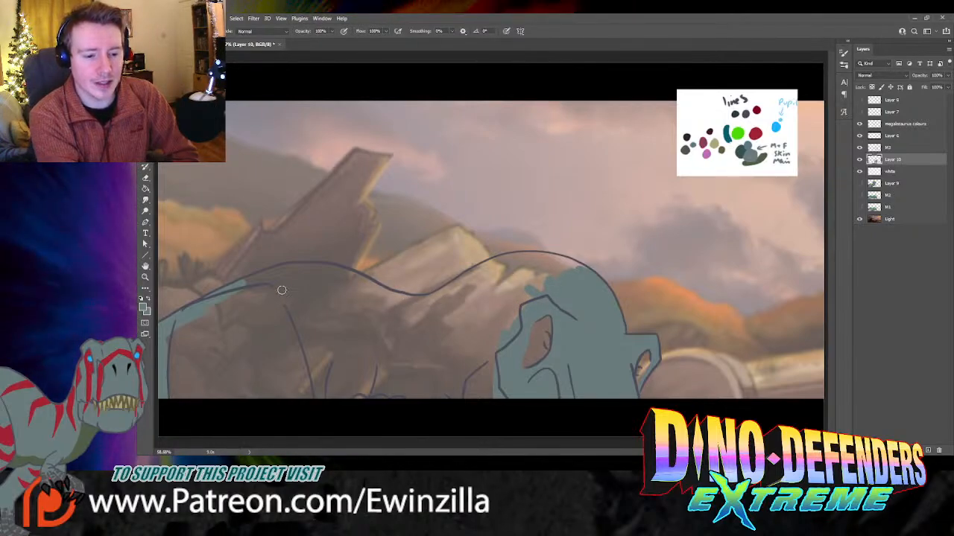
pyautogui.moveTo(277, 274)
pyautogui.mouseDown()
pyautogui.moveTo(251, 283)
pyautogui.moveTo(299, 267)
pyautogui.moveTo(346, 270)
pyautogui.moveTo(412, 296)
pyautogui.moveTo(464, 284)
pyautogui.moveTo(432, 298)
pyautogui.moveTo(520, 257)
pyautogui.moveTo(581, 270)
pyautogui.mouseUp()
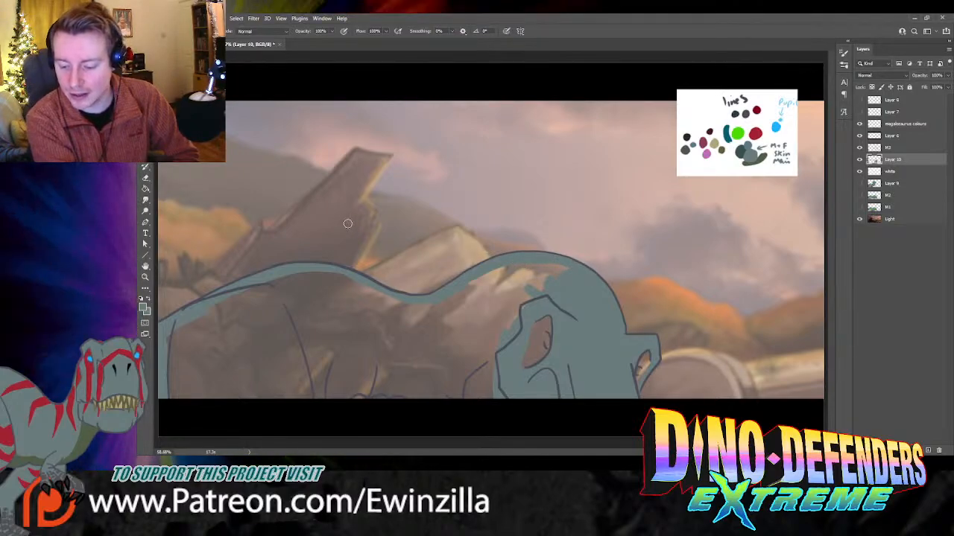
pyautogui.click(145, 200)
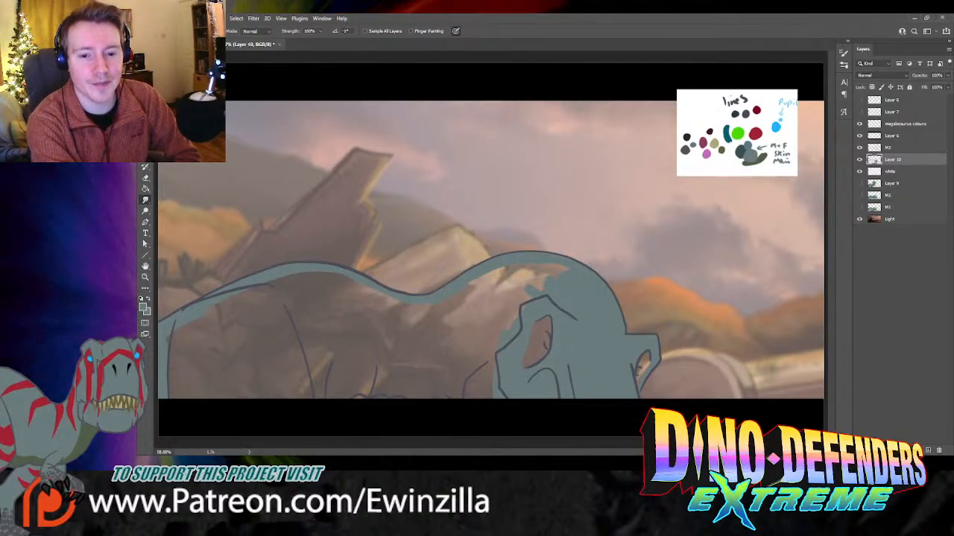
pyautogui.press('b')
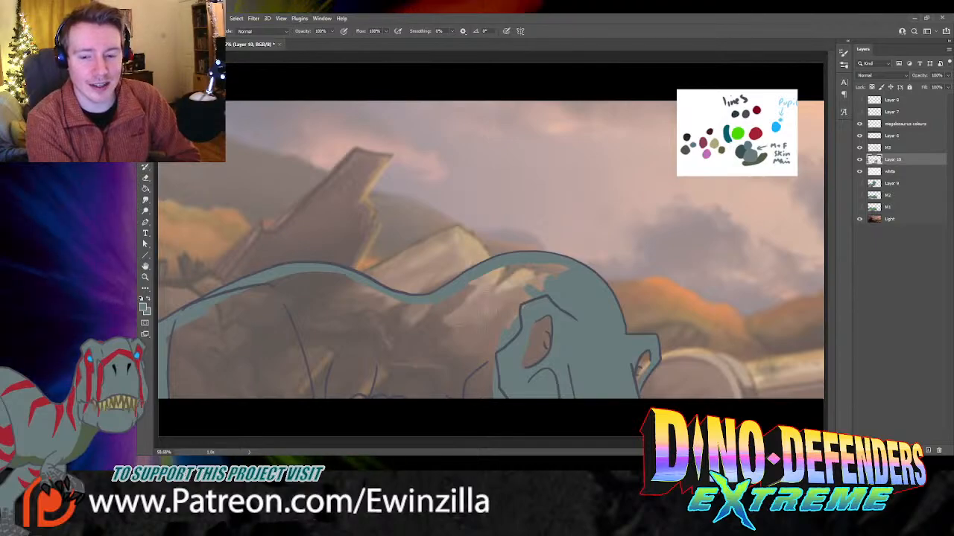
# Step: Fill the remaining front hump, flank and thigh with the skin colour, leaving both eye sockets unpainted
pyautogui.moveTo(574, 277)
pyautogui.mouseDown()
pyautogui.moveTo(506, 335)
pyautogui.moveTo(488, 384)
pyautogui.moveTo(438, 404)
pyautogui.moveTo(434, 394)
pyautogui.moveTo(263, 394)
pyautogui.moveTo(168, 364)
pyautogui.moveTo(239, 294)
pyautogui.moveTo(305, 277)
pyautogui.moveTo(400, 302)
pyautogui.moveTo(552, 270)
pyautogui.moveTo(496, 319)
pyautogui.moveTo(456, 325)
pyautogui.moveTo(436, 377)
pyautogui.mouseUp()
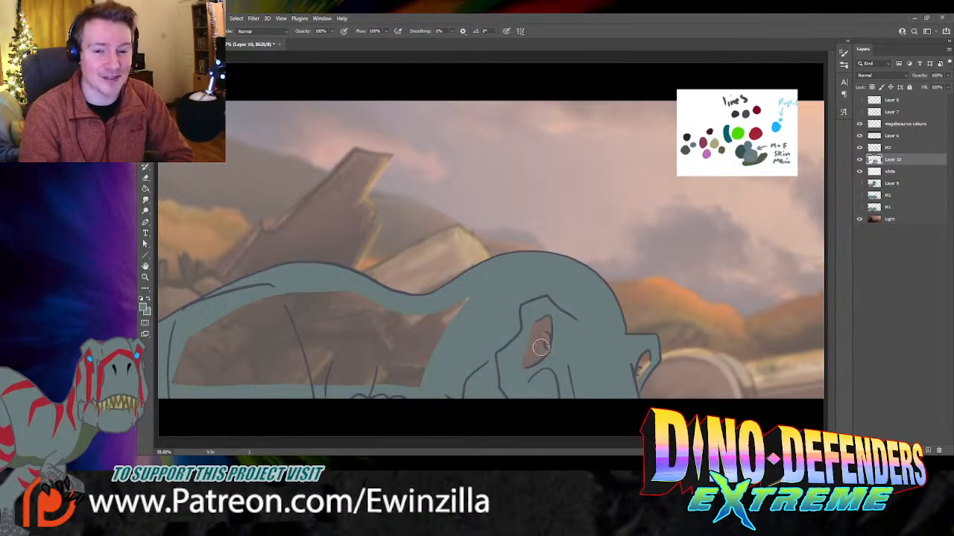
pyautogui.moveTo(490, 282); pyautogui.dragTo(365, 412)
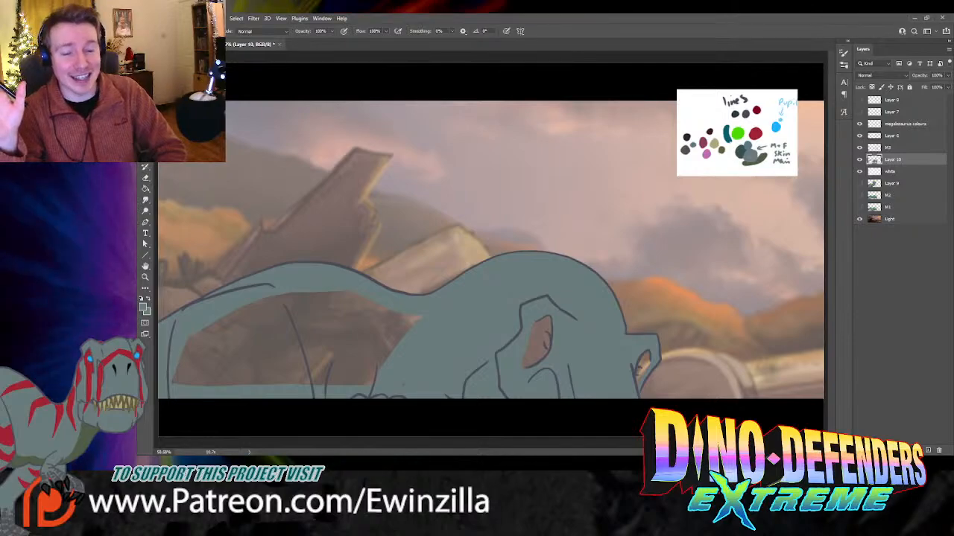
pyautogui.moveTo(437, 315)
pyautogui.mouseDown()
pyautogui.moveTo(319, 288)
pyautogui.moveTo(266, 300)
pyautogui.moveTo(203, 333)
pyautogui.moveTo(176, 371)
pyautogui.moveTo(196, 353)
pyautogui.moveTo(174, 397)
pyautogui.moveTo(189, 376)
pyautogui.moveTo(226, 385)
pyautogui.moveTo(422, 375)
pyautogui.moveTo(415, 328)
pyautogui.moveTo(259, 393)
pyautogui.moveTo(278, 331)
pyautogui.moveTo(307, 298)
pyautogui.moveTo(277, 308)
pyautogui.moveTo(212, 368)
pyautogui.mouseUp()
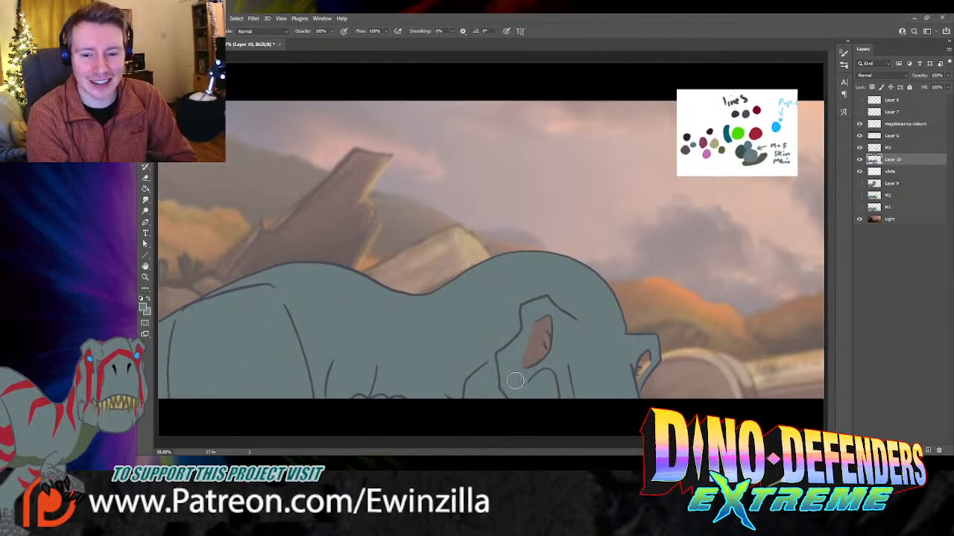
# Step: Sample the dark teal from the palette, paint both eye sockets around the pupils, and smudge the colour up to the lines
pyautogui.press('i')
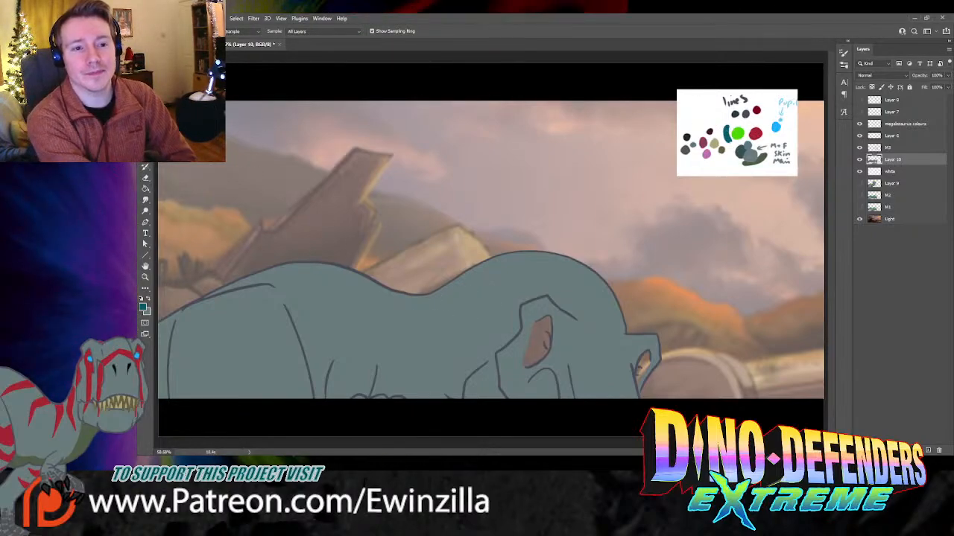
pyautogui.press('b')
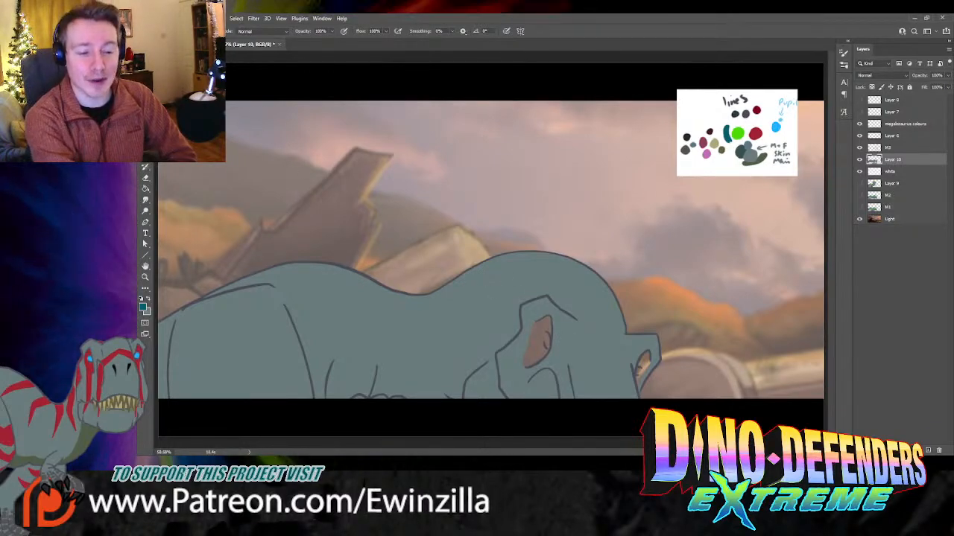
pyautogui.moveTo(547, 319)
pyautogui.mouseDown()
pyautogui.moveTo(523, 358)
pyautogui.moveTo(530, 363)
pyautogui.moveTo(545, 352)
pyautogui.moveTo(543, 328)
pyautogui.moveTo(530, 349)
pyautogui.moveTo(542, 350)
pyautogui.mouseUp()
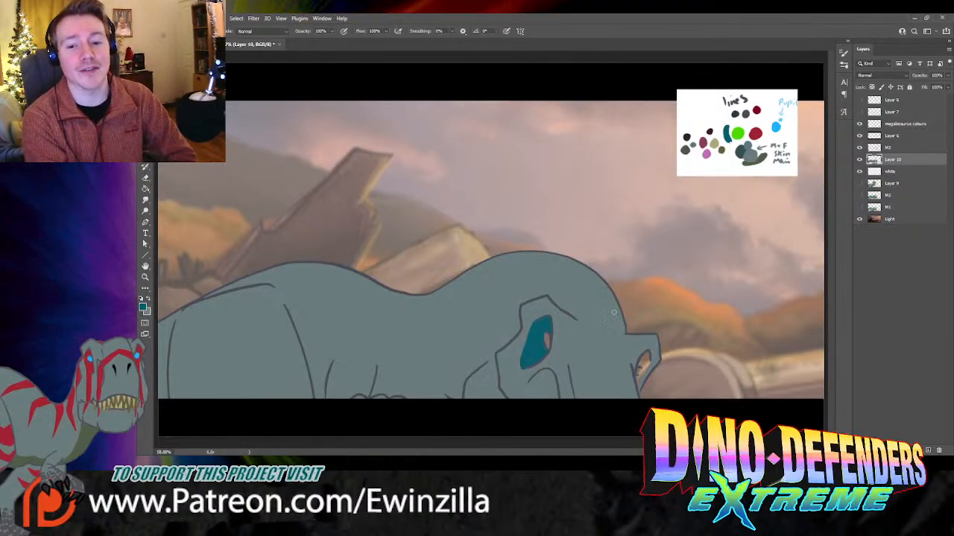
pyautogui.moveTo(637, 362)
pyautogui.mouseDown()
pyautogui.moveTo(641, 382)
pyautogui.moveTo(642, 362)
pyautogui.mouseUp()
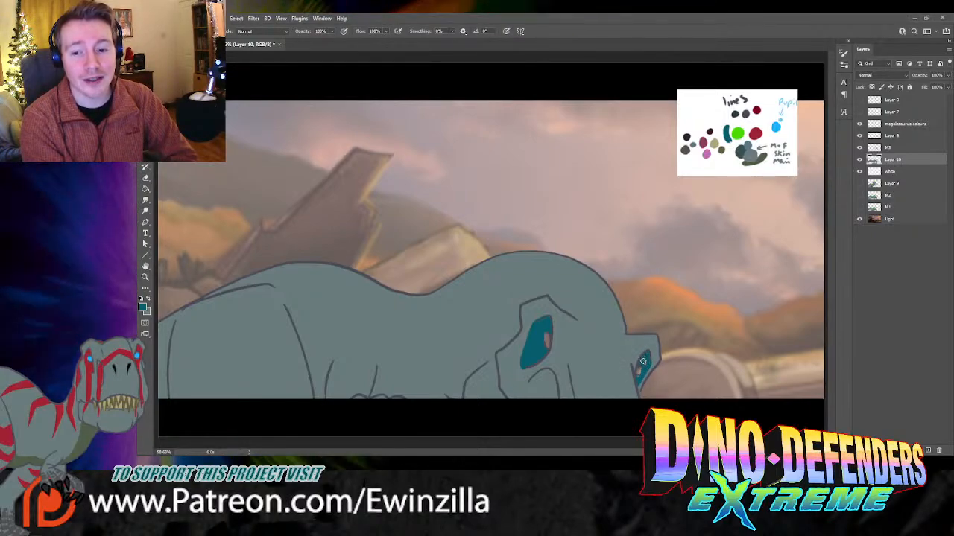
pyautogui.press('r')
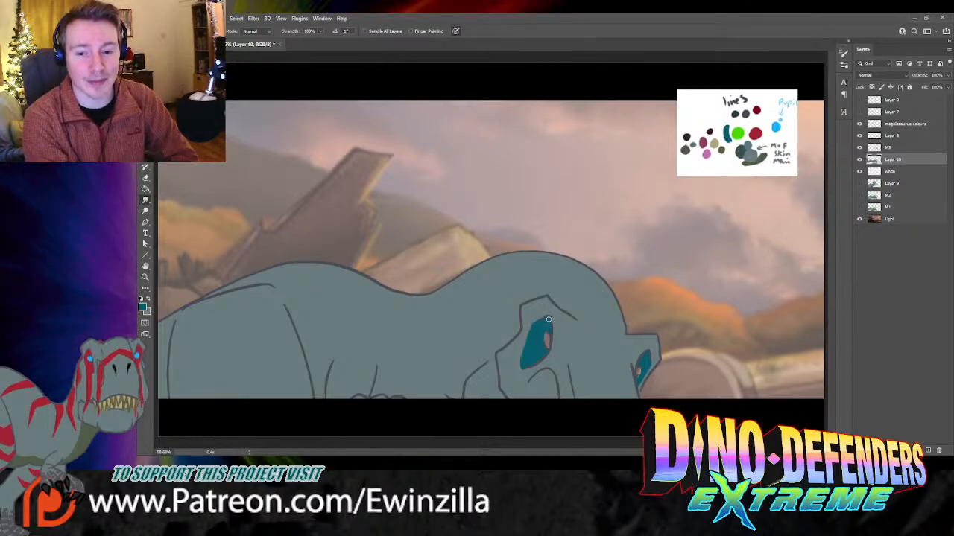
pyautogui.moveTo(532, 319)
pyautogui.mouseDown()
pyautogui.moveTo(522, 376)
pyautogui.moveTo(517, 365)
pyautogui.moveTo(531, 369)
pyautogui.moveTo(560, 316)
pyautogui.moveTo(608, 353)
pyautogui.moveTo(549, 349)
pyautogui.mouseUp()
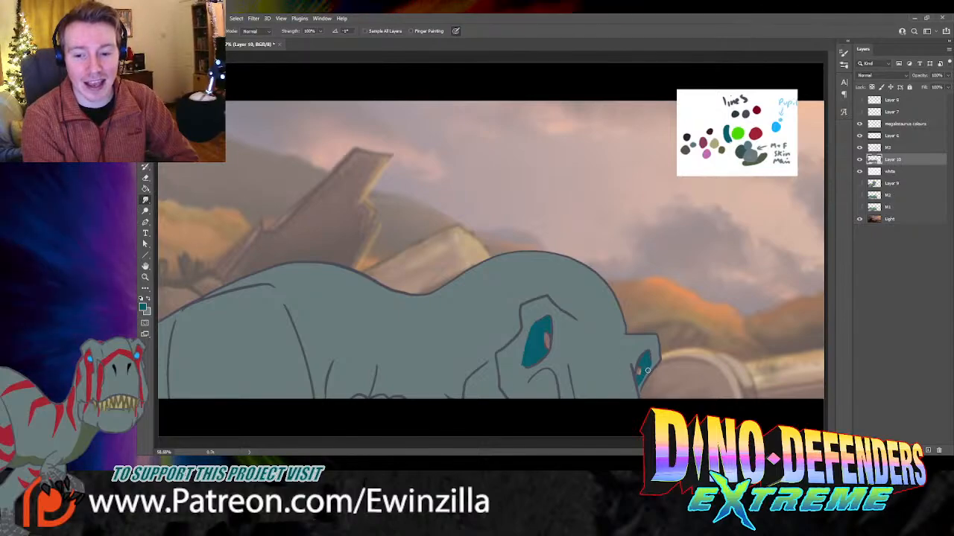
# Step: Smudge the dark teal in the smaller eye socket up to its lines and check the colouring by toggling Layer 10's visibility
pyautogui.moveTo(654, 363); pyautogui.dragTo(643, 383)
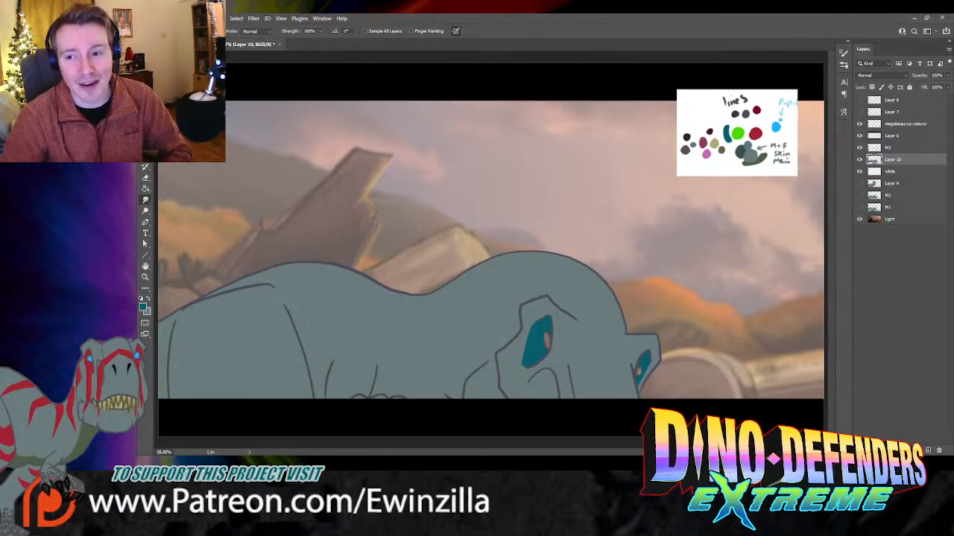
pyautogui.click(889, 149)
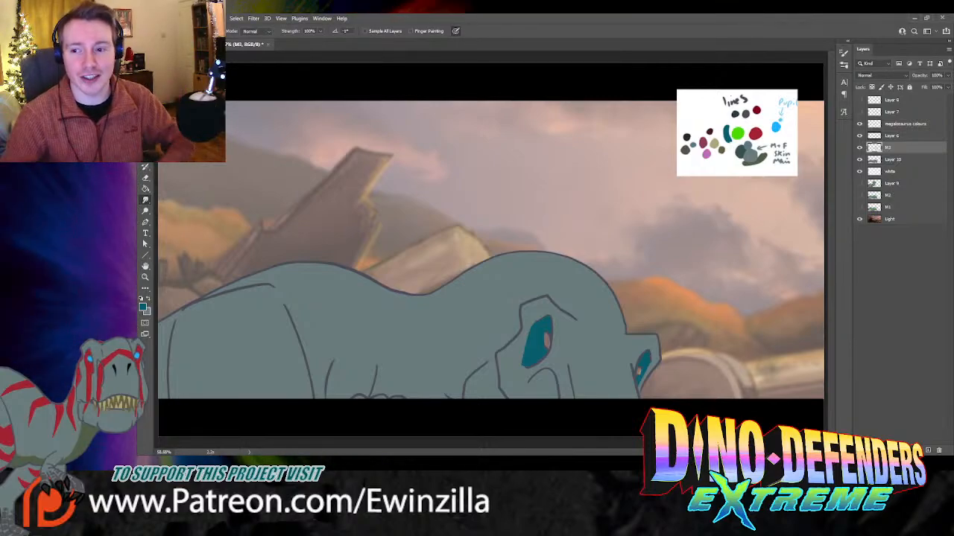
pyautogui.click(859, 161)
pyautogui.click(860, 161)
# Step: On Layer 10, sample the bright blue pupil colour from the palette, paint both pupils and tidy the eyes with the Smudge tool
pyautogui.click(880, 161)
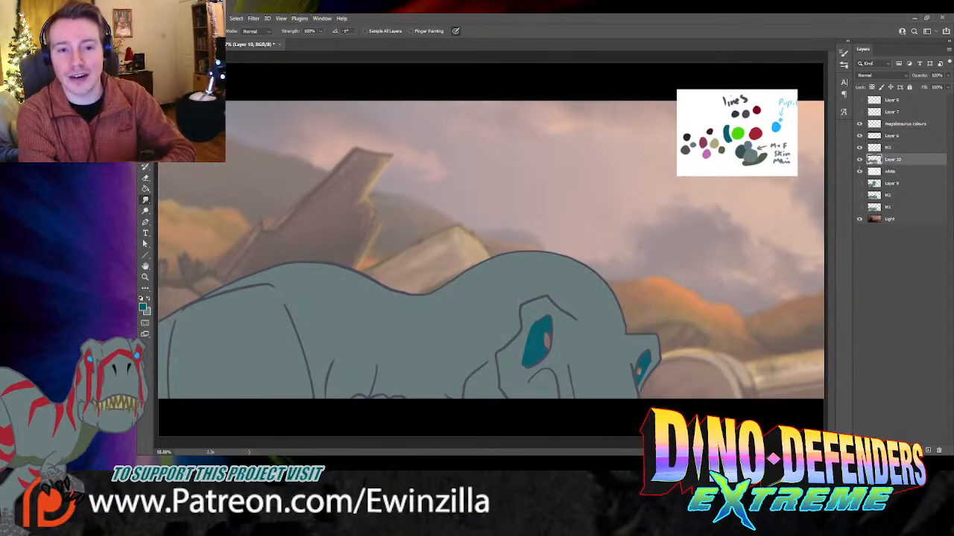
pyautogui.press('i')
pyautogui.click(777, 125)
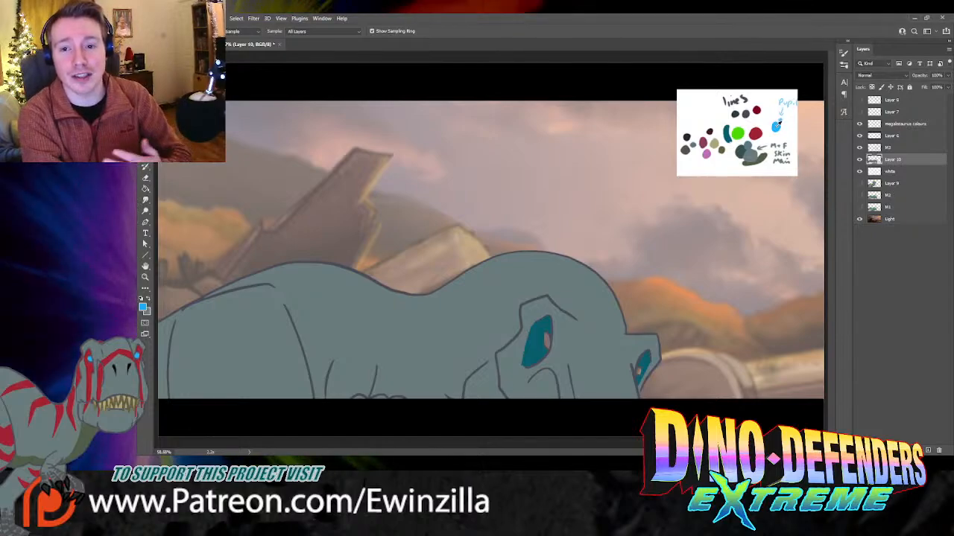
pyautogui.press('b')
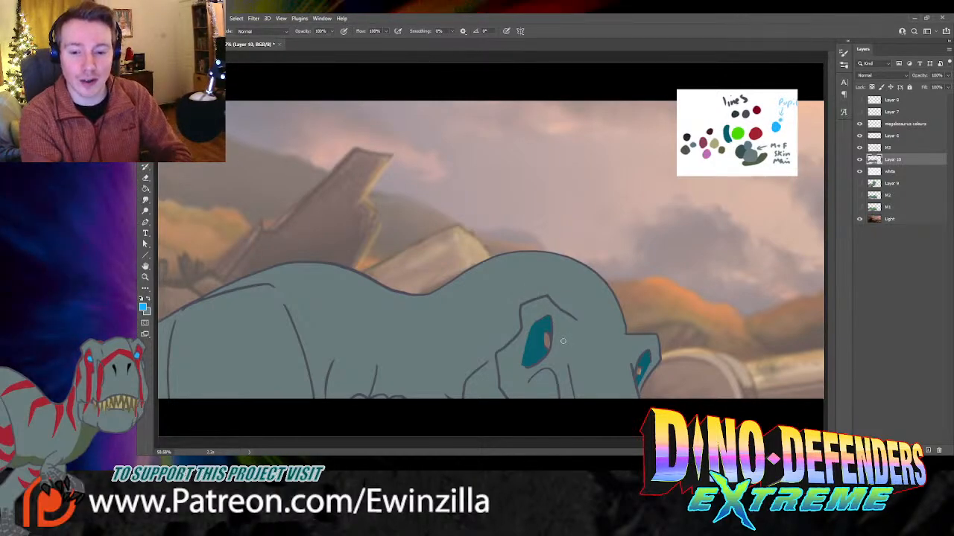
pyautogui.click(547, 340)
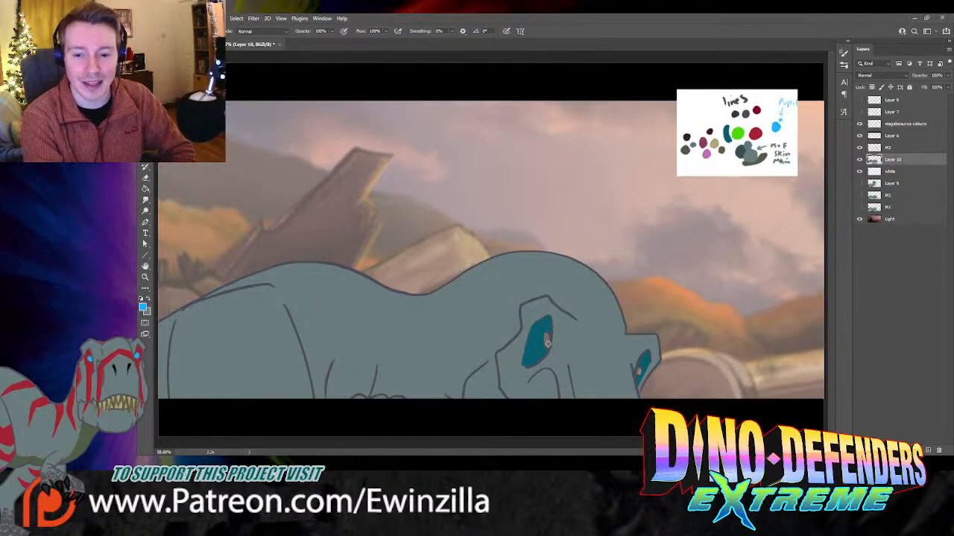
pyautogui.moveTo(547, 339); pyautogui.dragTo(547, 338)
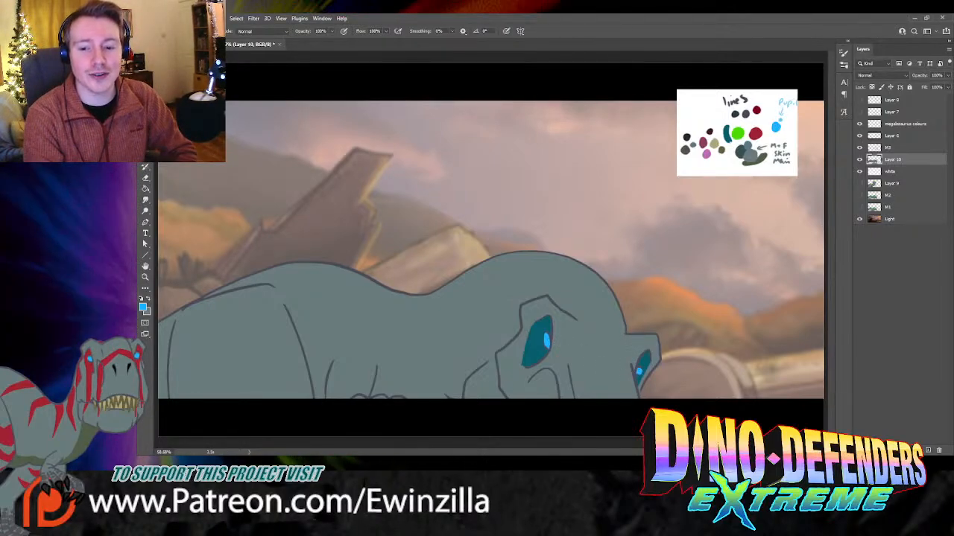
pyautogui.click(145, 199)
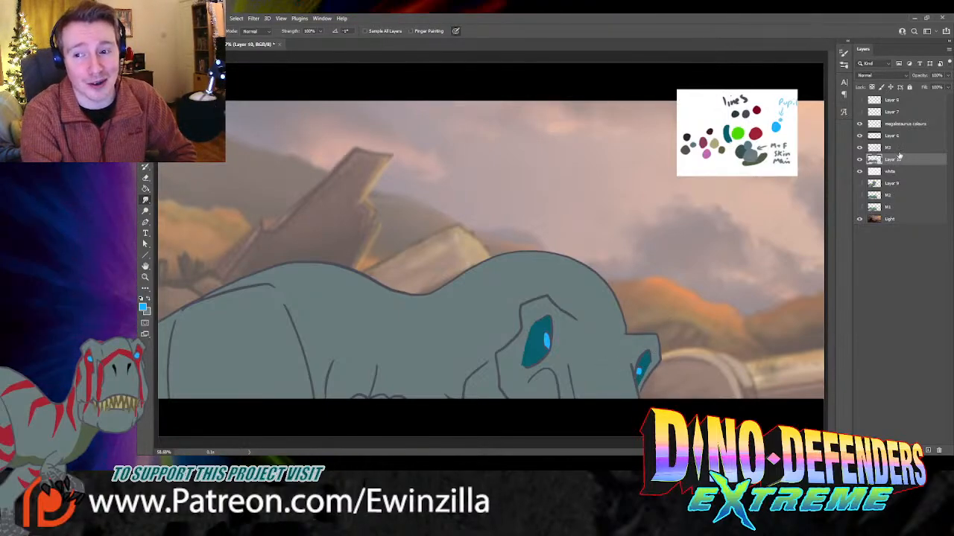
pyautogui.click(898, 148)
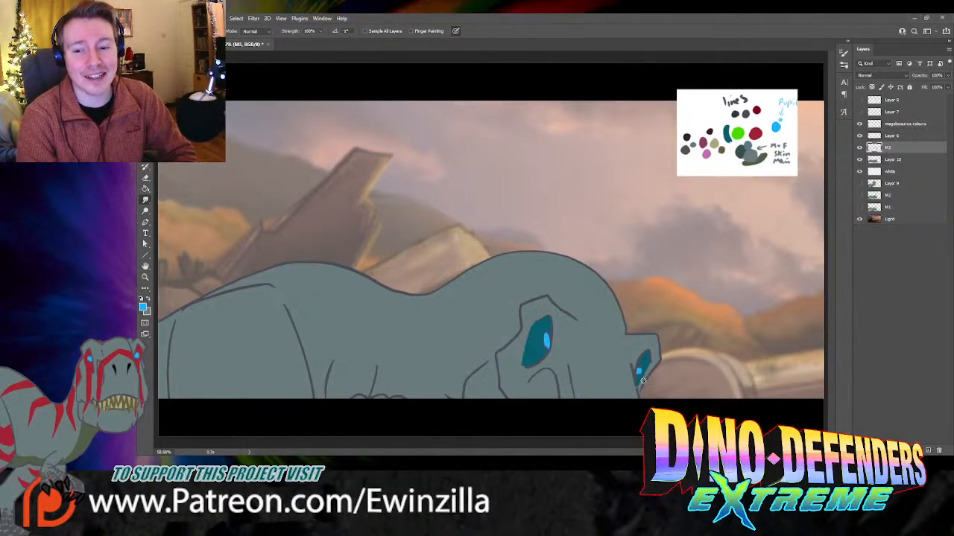
# Step: Sample the bright green from the palette, show the M2 reference layer and lower Layer 10's opacity to 67% to reveal its stripes
pyautogui.click(901, 160)
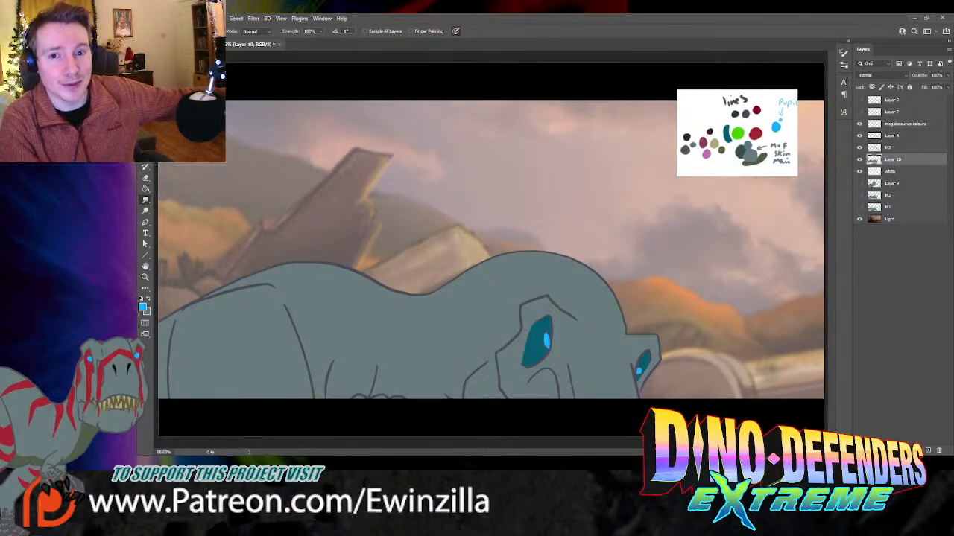
pyautogui.press('i')
pyautogui.click(737, 133)
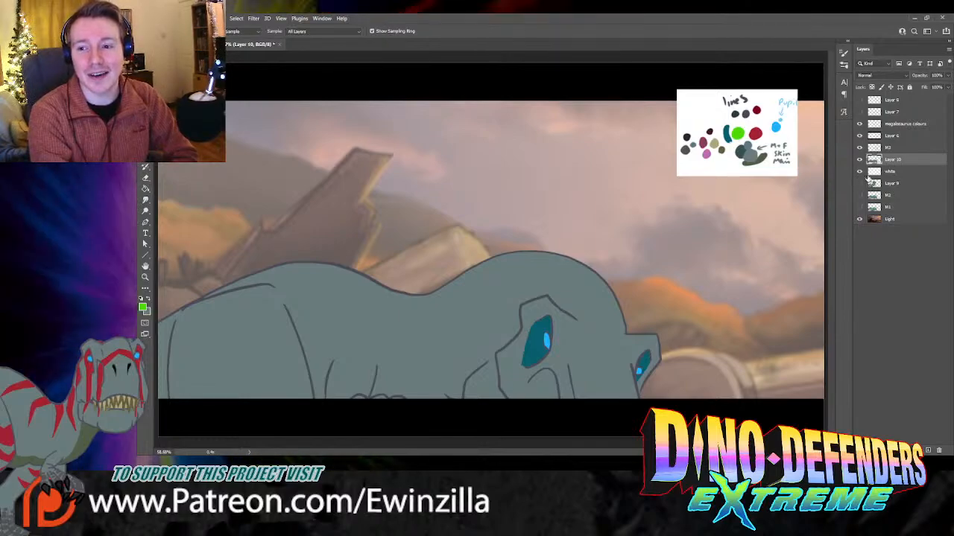
pyautogui.click(859, 195)
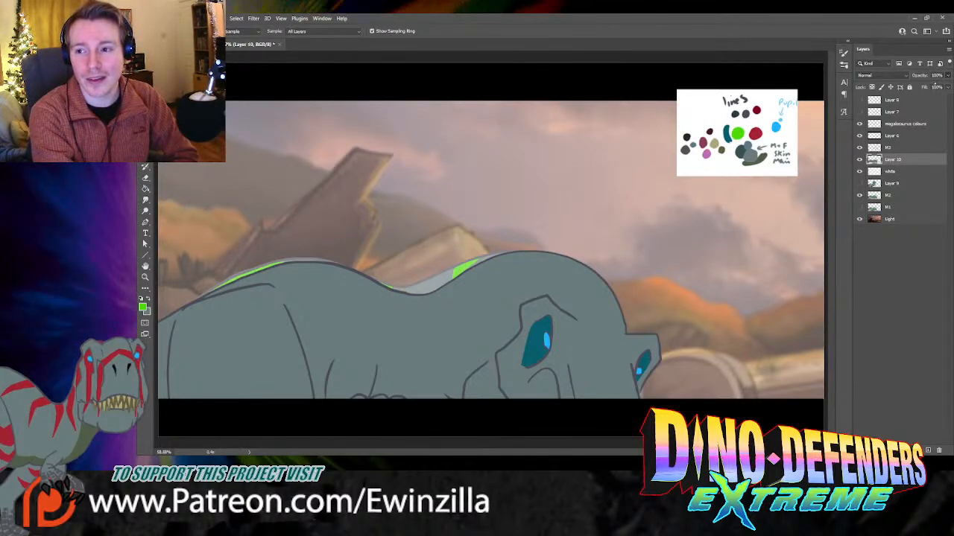
pyautogui.click(935, 87)
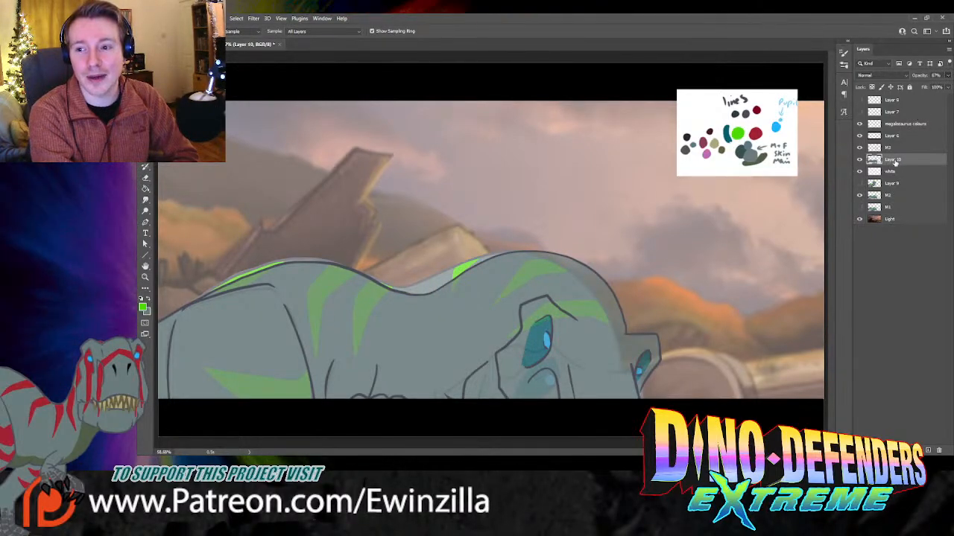
pyautogui.click(859, 160)
pyautogui.click(859, 160)
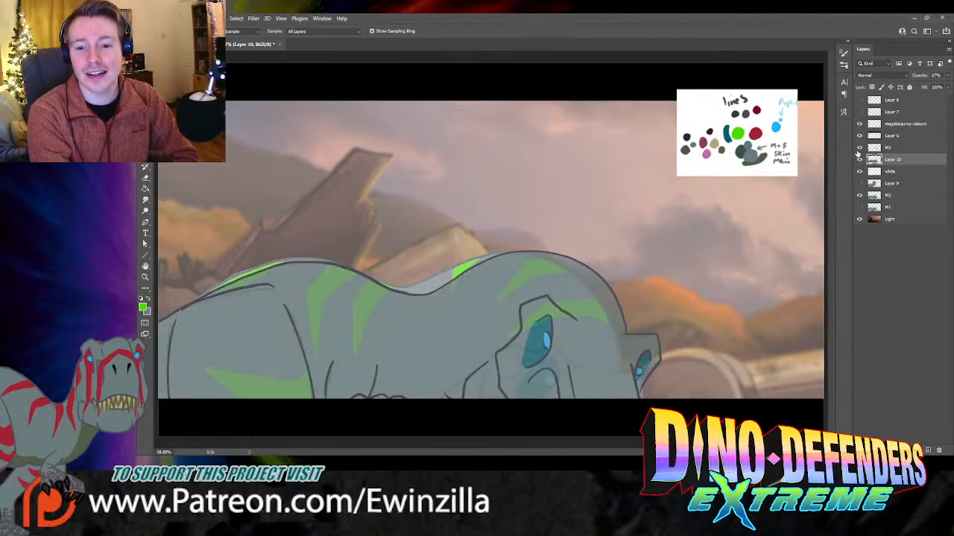
# Step: Paint two green stripes on the front hump, one curving above the large eye and one from the crest, and smudge their edges
pyautogui.press('b')
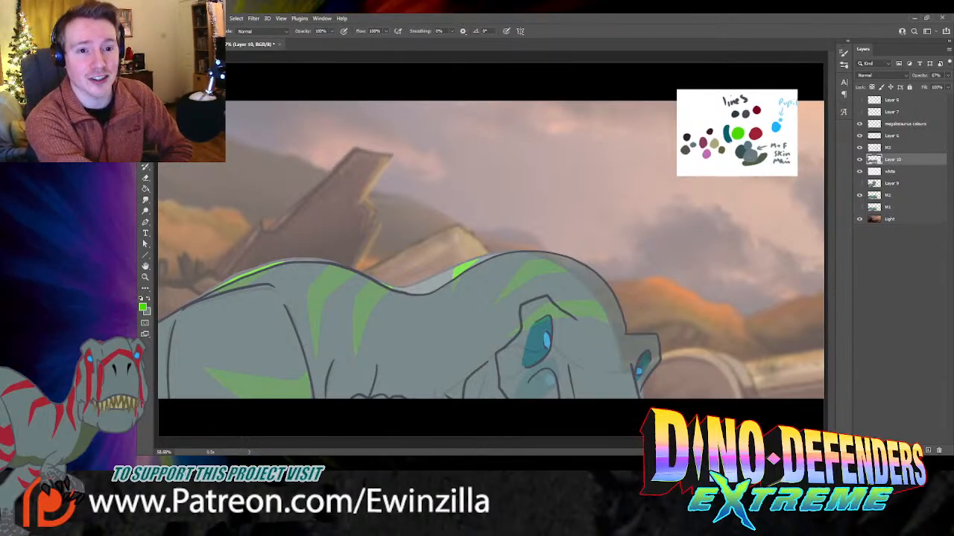
pyautogui.moveTo(619, 309)
pyautogui.mouseDown()
pyautogui.moveTo(594, 286)
pyautogui.moveTo(554, 292)
pyautogui.moveTo(605, 283)
pyautogui.moveTo(584, 274)
pyautogui.moveTo(526, 301)
pyautogui.moveTo(601, 280)
pyautogui.mouseUp()
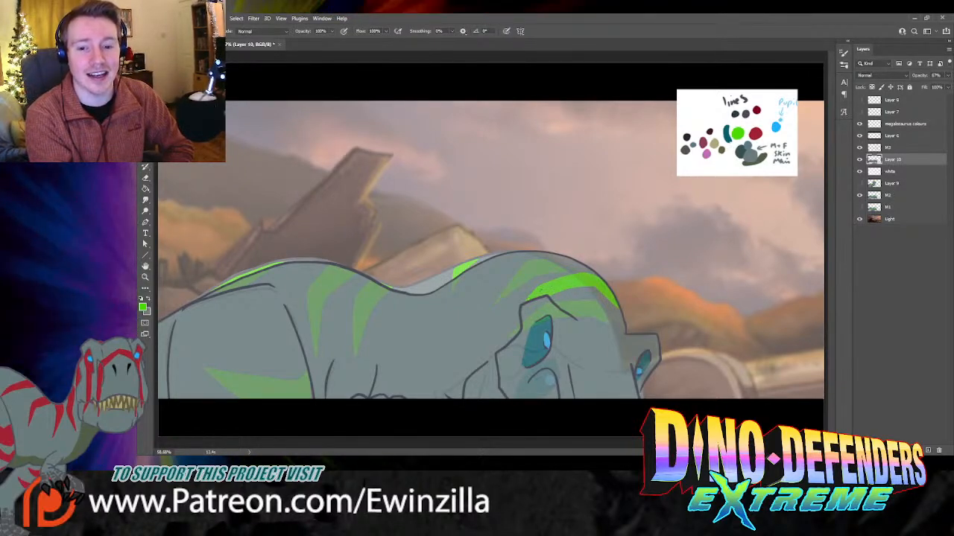
pyautogui.press('r')
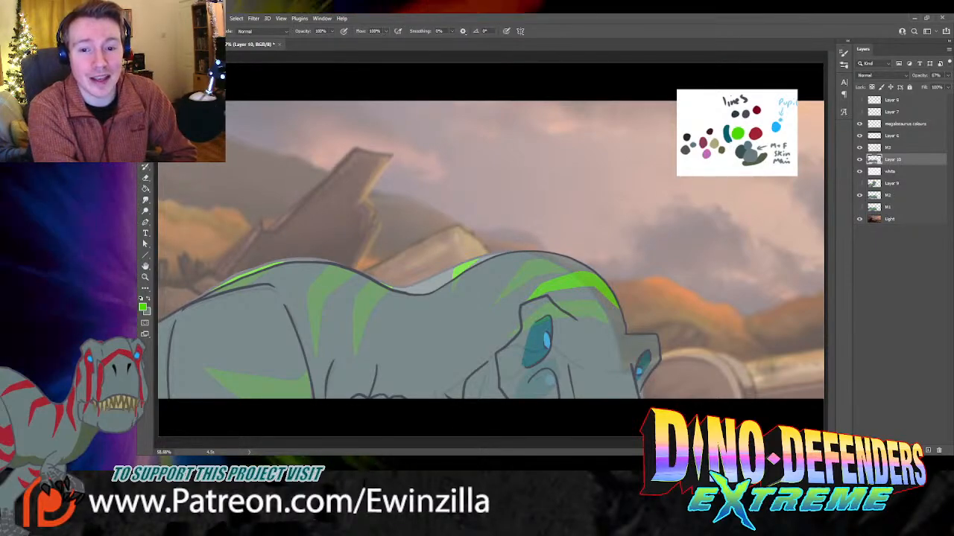
pyautogui.moveTo(529, 253)
pyautogui.mouseDown()
pyautogui.moveTo(511, 267)
pyautogui.moveTo(515, 280)
pyautogui.moveTo(553, 256)
pyautogui.moveTo(523, 259)
pyautogui.moveTo(538, 258)
pyautogui.mouseUp()
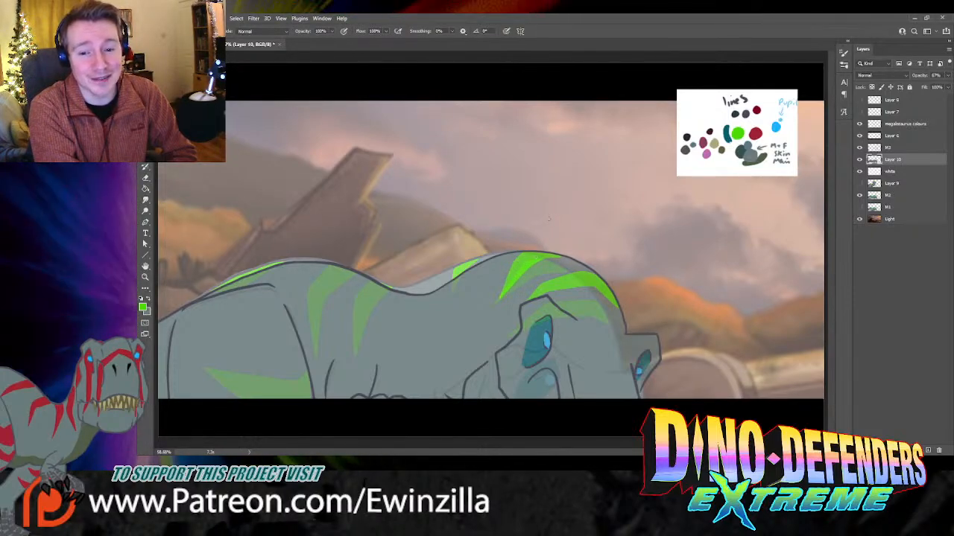
pyautogui.press('r')
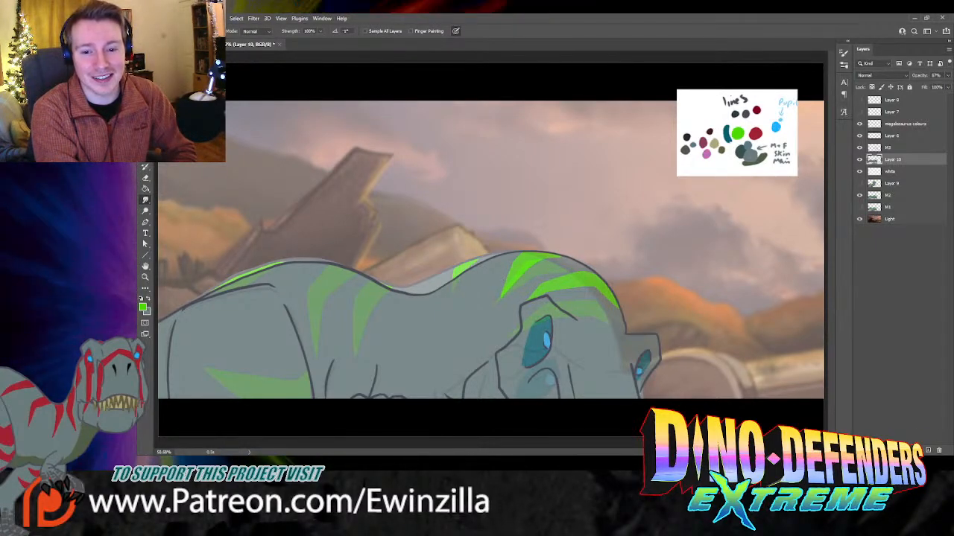
# Step: Paint a narrow tapering green stripe on the rear slope of the front hump, redoing the first stroke, and smudge its edges
pyautogui.press('b')
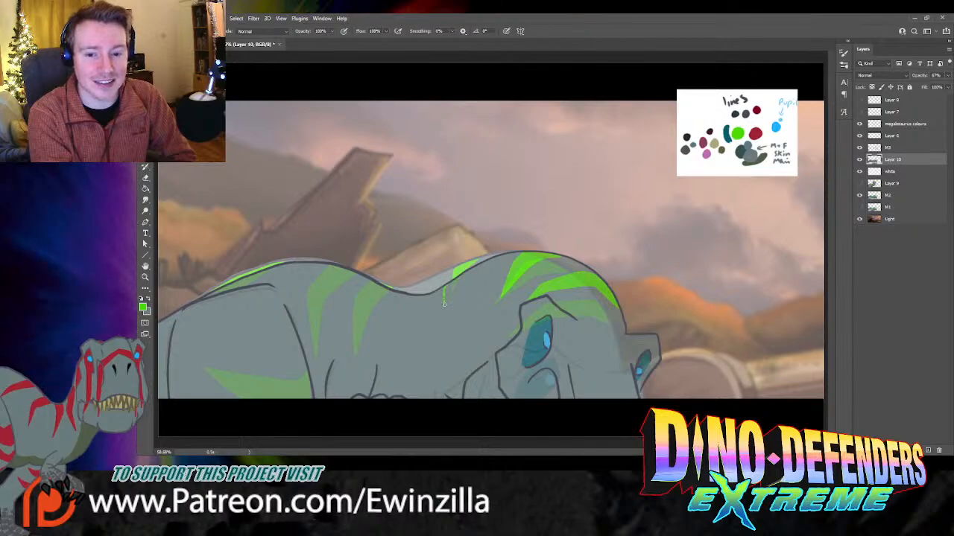
pyautogui.moveTo(445, 310)
pyautogui.mouseDown()
pyautogui.moveTo(464, 275)
pyautogui.moveTo(443, 290)
pyautogui.moveTo(444, 314)
pyautogui.moveTo(466, 273)
pyautogui.moveTo(456, 303)
pyautogui.moveTo(466, 276)
pyautogui.mouseUp()
pyautogui.hotkey('ctrl', 'z')
pyautogui.hotkey('ctrl', 'z')
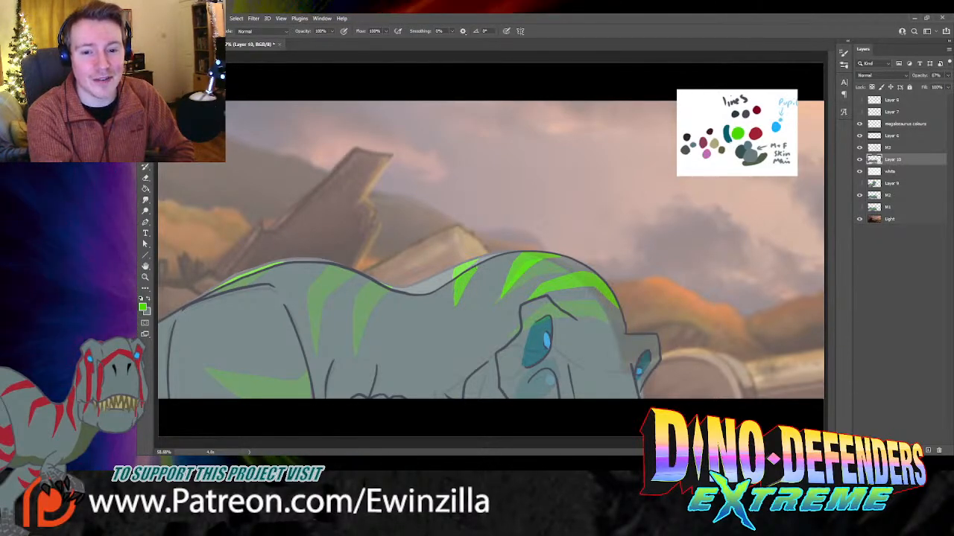
pyautogui.click(145, 200)
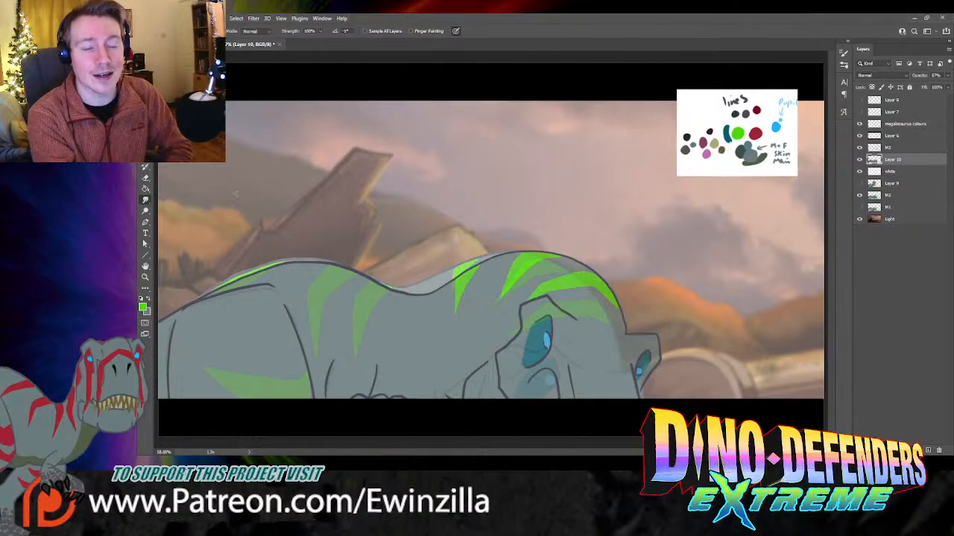
# Step: Paint a tapering green stripe over the M2 guide just behind the dip in the back, redoing the first stroke, and smudge its edges
pyautogui.press('b')
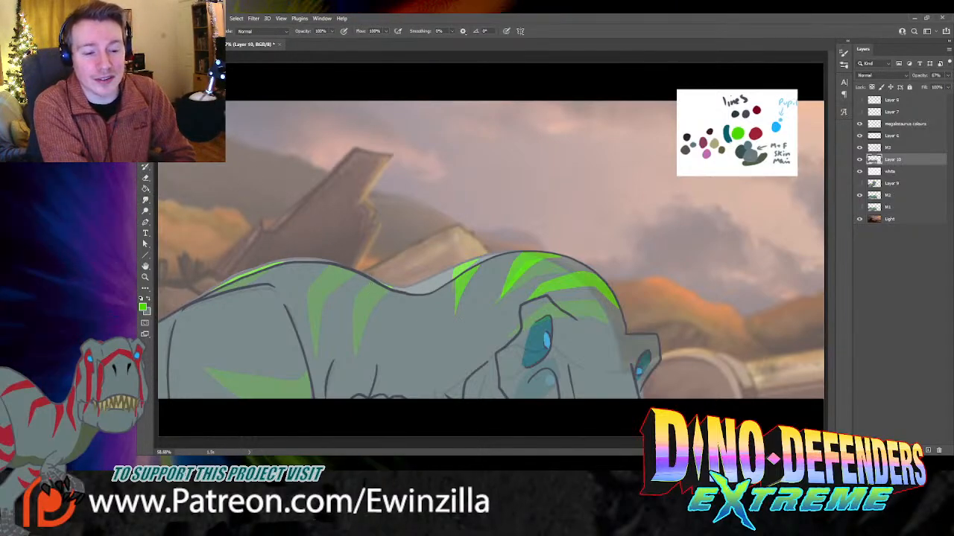
pyautogui.moveTo(374, 282); pyautogui.dragTo(341, 313)
pyautogui.hotkey('ctrl', 'z')
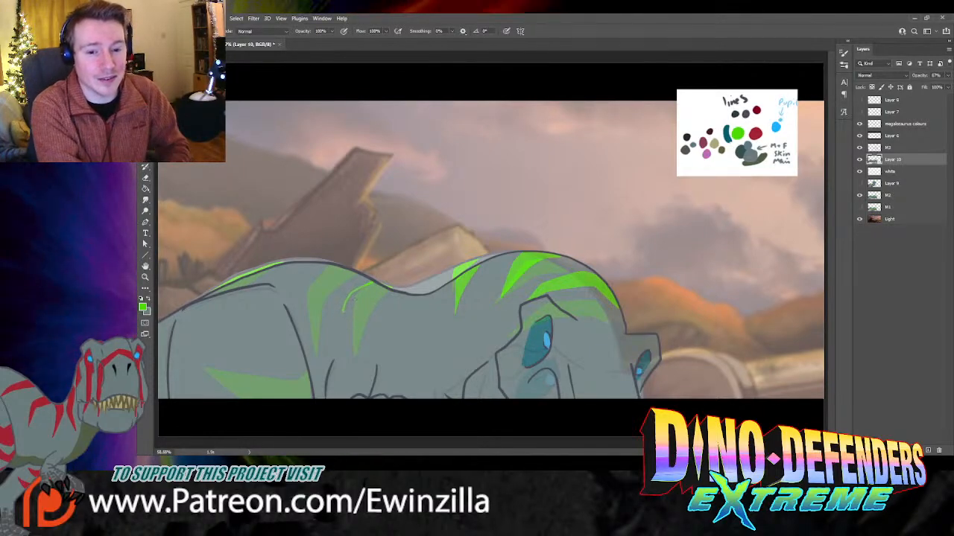
pyautogui.moveTo(376, 284)
pyautogui.mouseDown()
pyautogui.moveTo(354, 355)
pyautogui.moveTo(368, 319)
pyautogui.moveTo(401, 295)
pyautogui.moveTo(380, 288)
pyautogui.moveTo(390, 294)
pyautogui.moveTo(374, 308)
pyautogui.moveTo(377, 290)
pyautogui.moveTo(360, 297)
pyautogui.moveTo(356, 352)
pyautogui.moveTo(368, 312)
pyautogui.mouseUp()
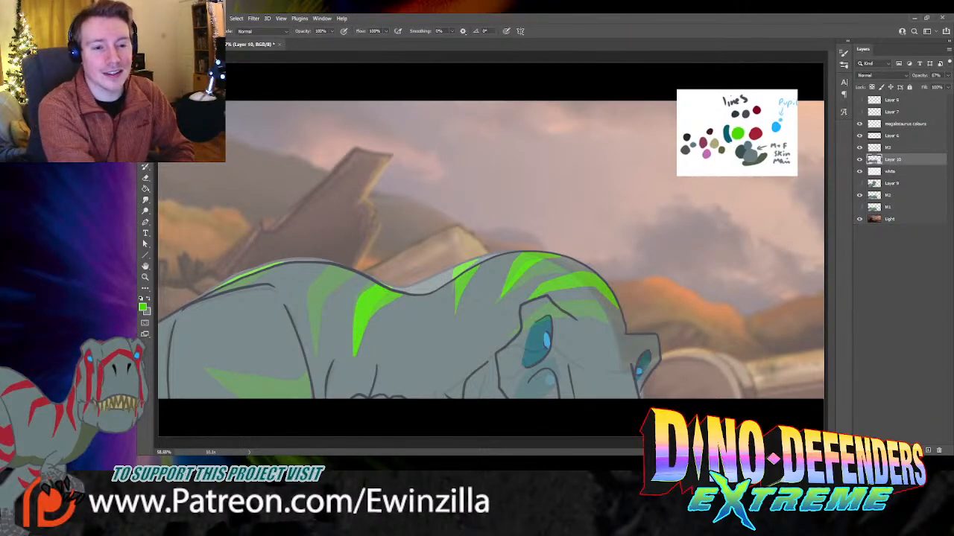
pyautogui.click(145, 200)
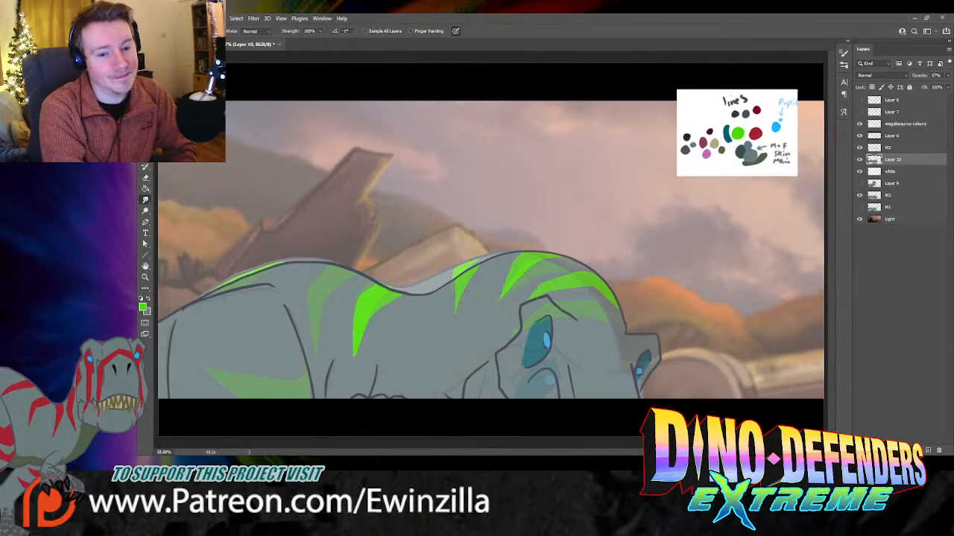
pyautogui.moveTo(351, 323); pyautogui.dragTo(353, 349)
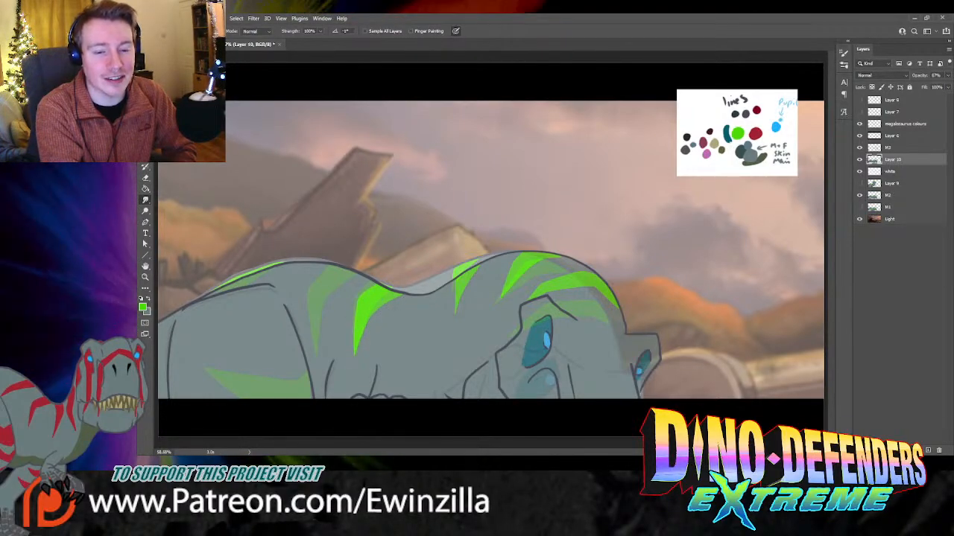
# Step: Paint the tapering green stripe on the rear hump beside the thigh, following the M2 guide, and smudge its edges and tip
pyautogui.press('b')
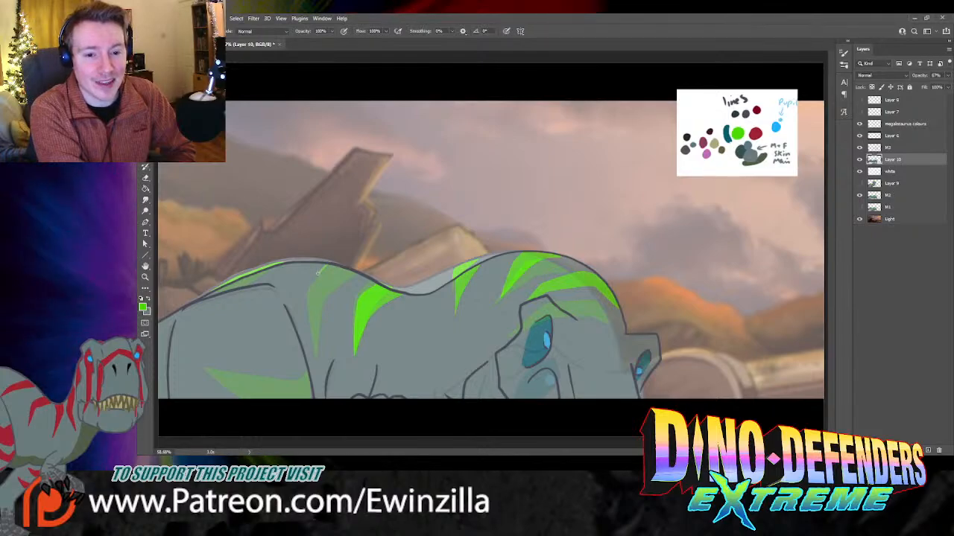
pyautogui.moveTo(311, 277)
pyautogui.mouseDown()
pyautogui.moveTo(315, 346)
pyautogui.moveTo(319, 292)
pyautogui.moveTo(337, 281)
pyautogui.moveTo(326, 284)
pyautogui.moveTo(326, 268)
pyautogui.moveTo(328, 287)
pyautogui.moveTo(332, 269)
pyautogui.moveTo(314, 286)
pyautogui.moveTo(325, 267)
pyautogui.moveTo(309, 301)
pyautogui.moveTo(315, 343)
pyautogui.moveTo(313, 287)
pyautogui.moveTo(315, 307)
pyautogui.moveTo(319, 283)
pyautogui.mouseUp()
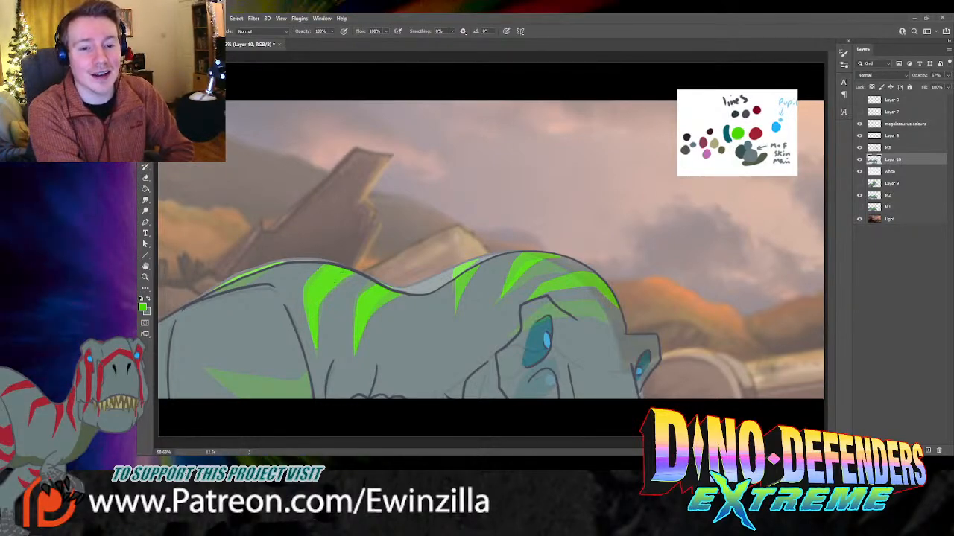
pyautogui.click(146, 200)
pyautogui.moveTo(320, 311); pyautogui.dragTo(342, 278)
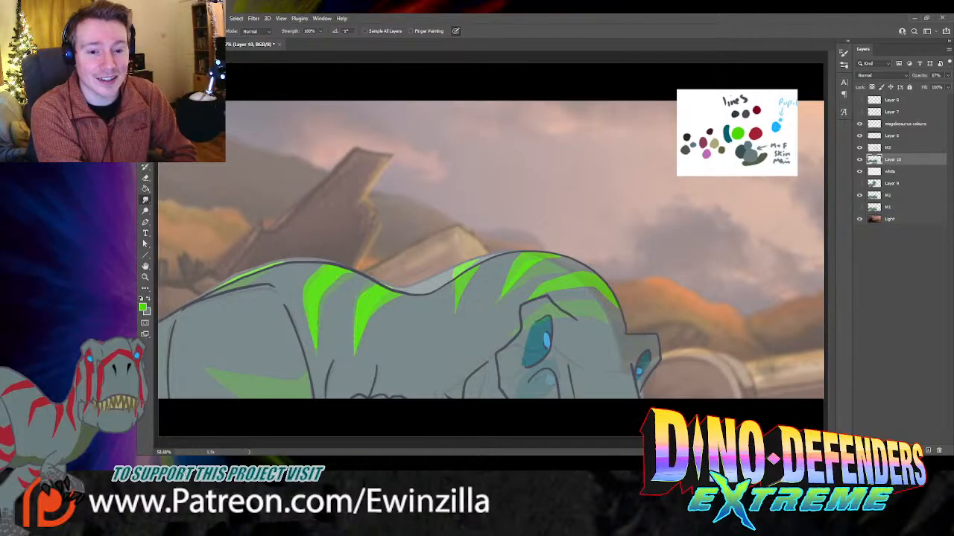
pyautogui.moveTo(304, 301); pyautogui.dragTo(316, 348)
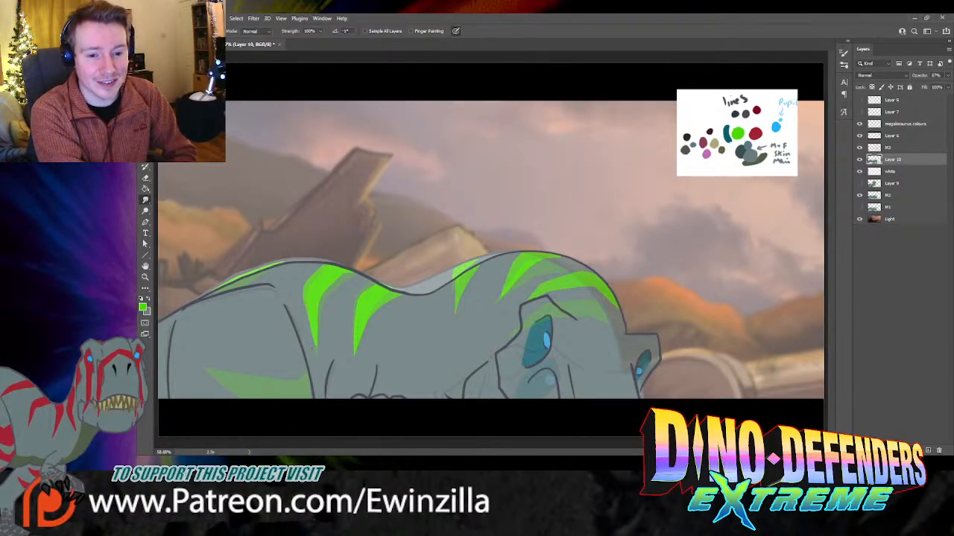
pyautogui.hotkey('ctrl', 'z')
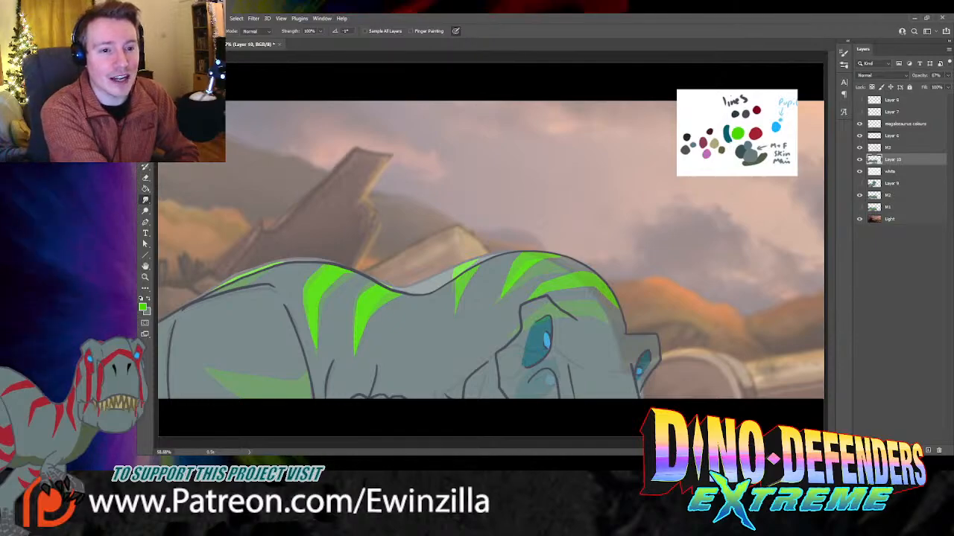
# Step: Fill the narrow green stripe on the back above the thigh and paint the pointed green stripe across the thigh, following the M2 guide
pyautogui.press('b')
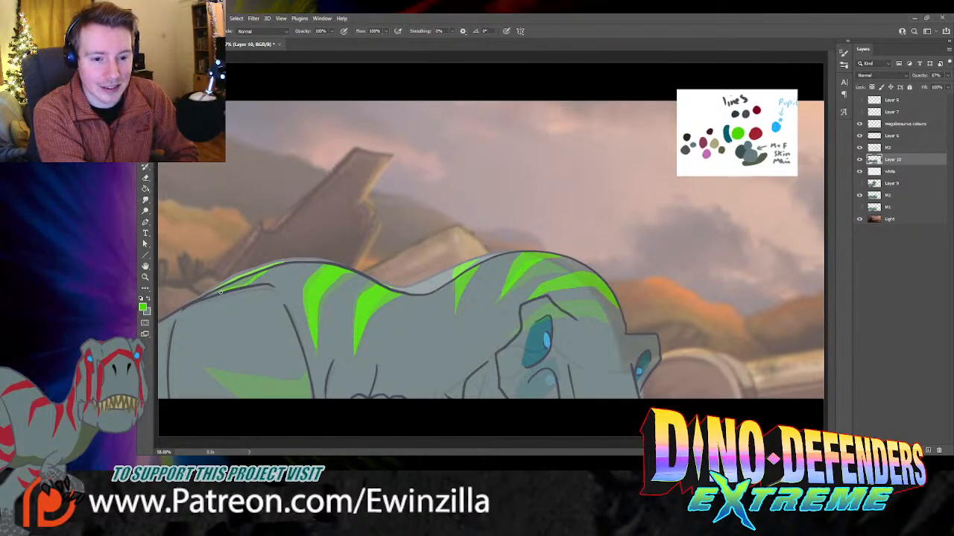
pyautogui.moveTo(209, 296); pyautogui.dragTo(247, 282)
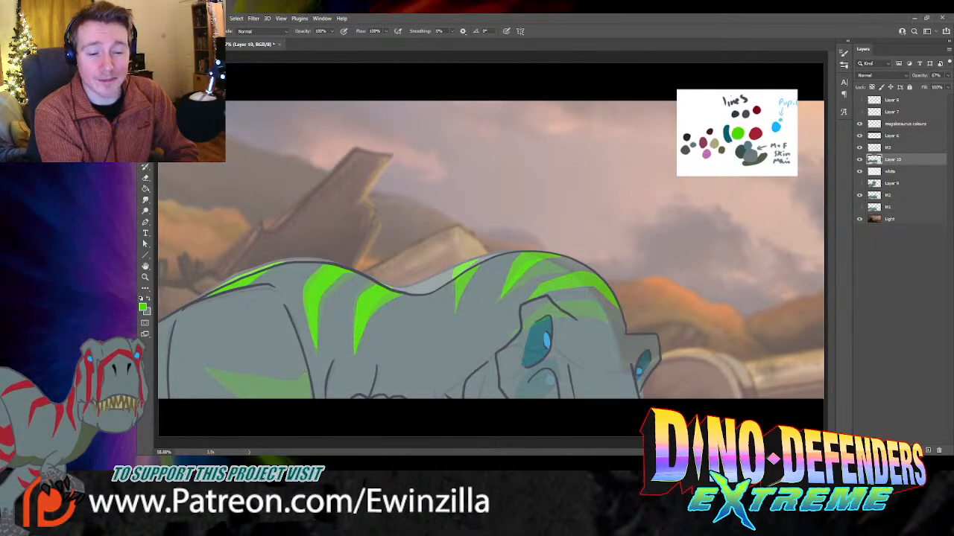
pyautogui.moveTo(286, 380)
pyautogui.mouseDown()
pyautogui.moveTo(201, 379)
pyautogui.moveTo(239, 398)
pyautogui.mouseUp()
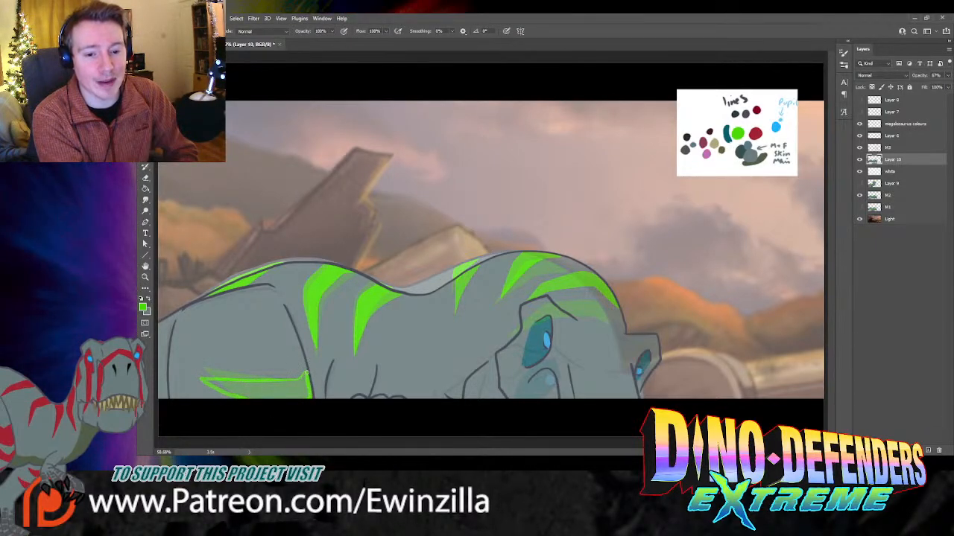
pyautogui.moveTo(300, 383)
pyautogui.mouseDown()
pyautogui.moveTo(301, 395)
pyautogui.moveTo(226, 380)
pyautogui.mouseUp()
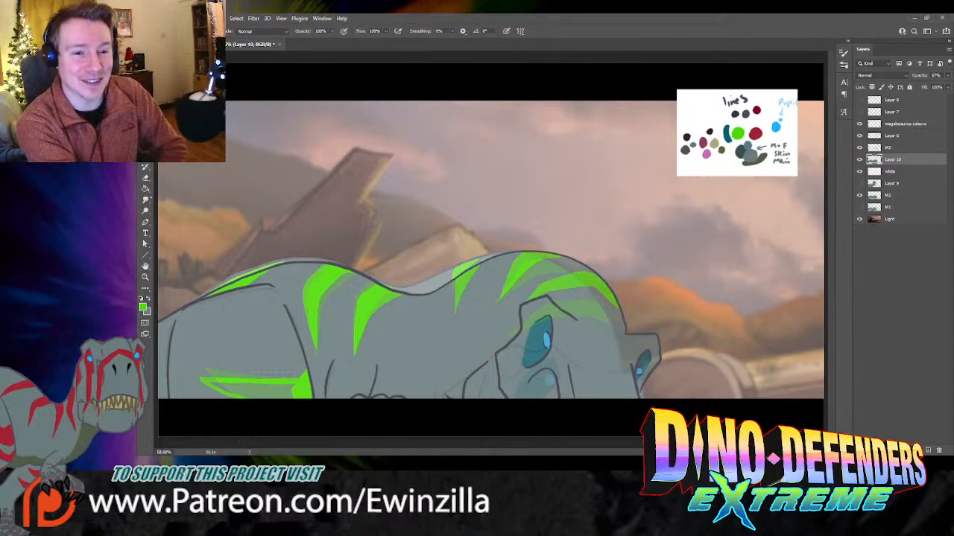
pyautogui.press('r')
pyautogui.moveTo(201, 379); pyautogui.dragTo(237, 379)
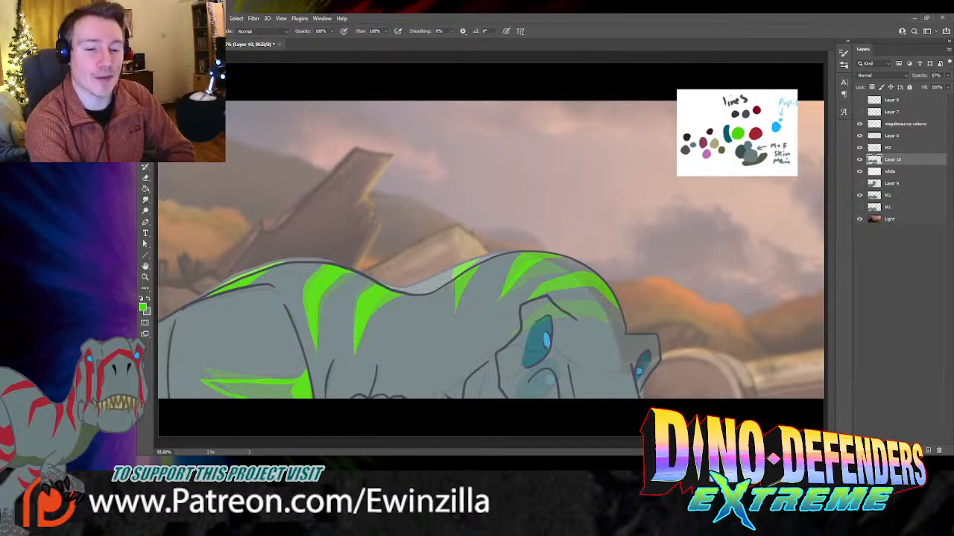
pyautogui.moveTo(211, 383); pyautogui.dragTo(264, 397)
pyautogui.moveTo(218, 384)
pyautogui.mouseDown()
pyautogui.moveTo(278, 385)
pyautogui.moveTo(266, 390)
pyautogui.moveTo(299, 399)
pyautogui.mouseUp()
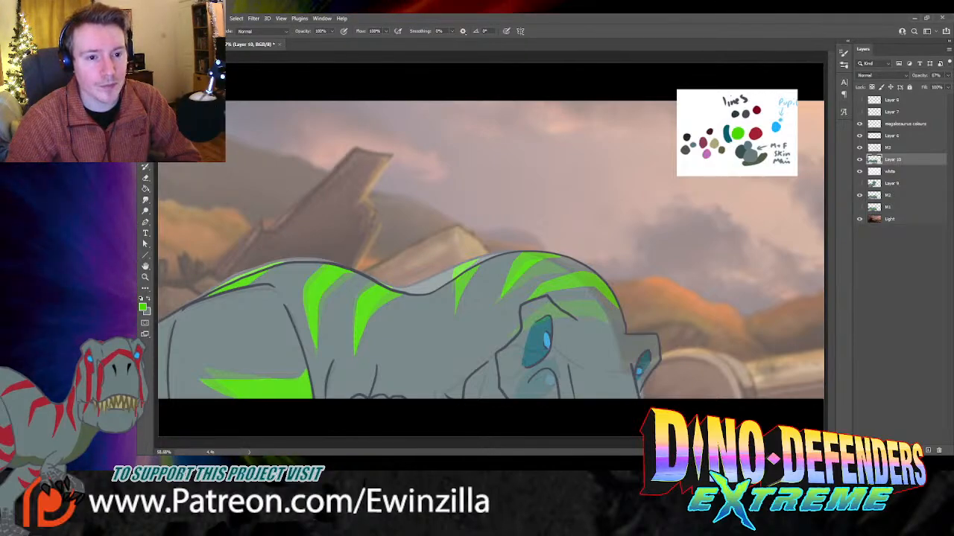
# Step: Sample the dark grey from the colour reference and set Layer 10's opacity to 100%
pyautogui.press('i')
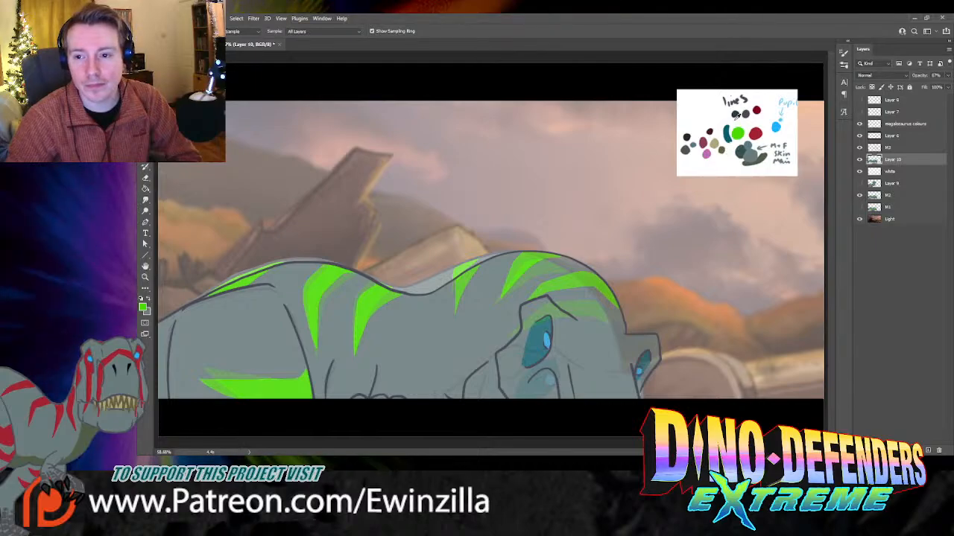
pyautogui.click(686, 148)
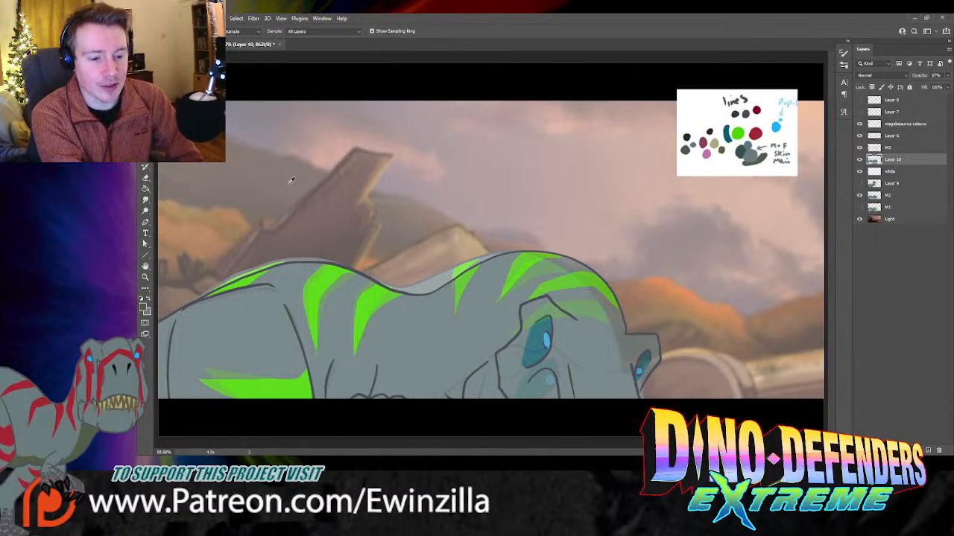
pyautogui.press('b')
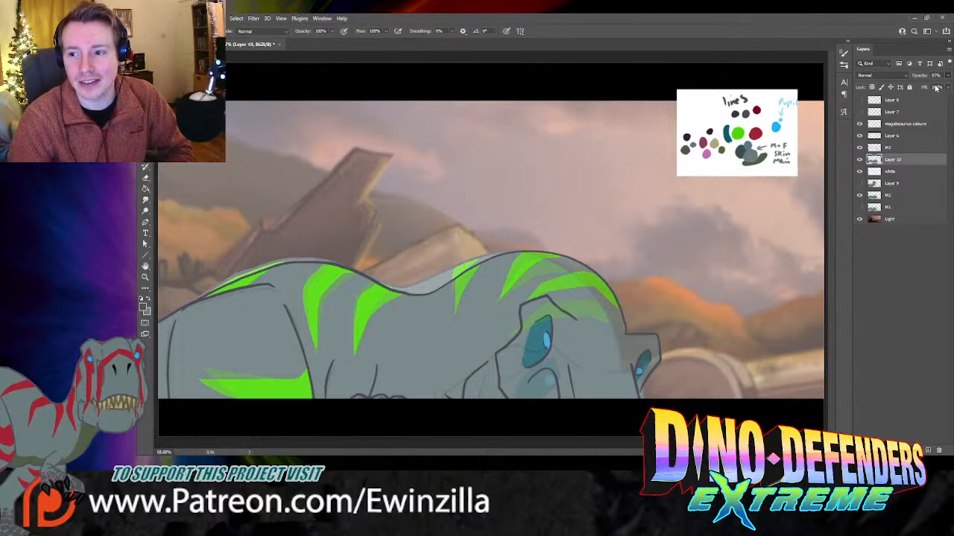
pyautogui.moveTo(936, 88); pyautogui.dragTo(951, 89)
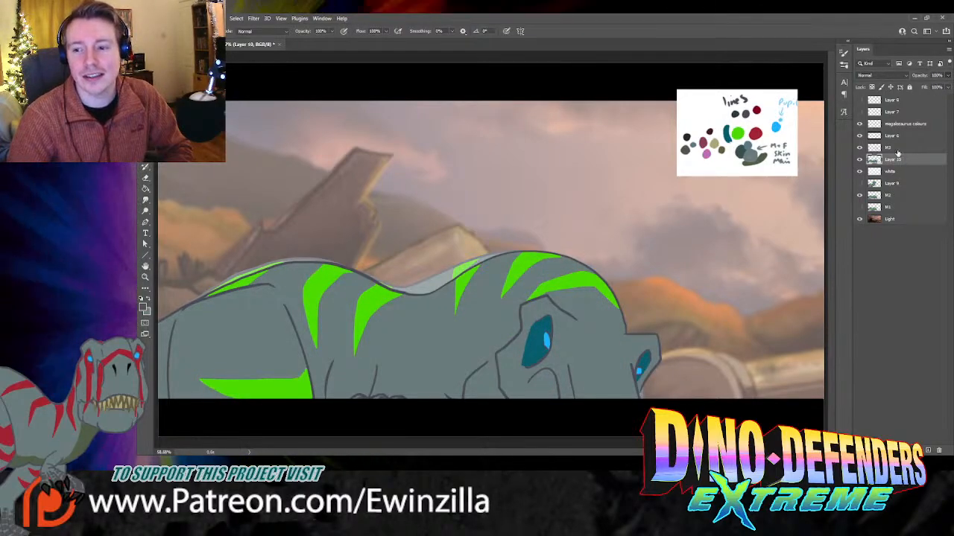
# Step: Redraw the dark outline along the brow above the small far eye on the M3 line layer
pyautogui.keyDown('shift'); pyautogui.click(897, 152); pyautogui.keyUp('shift')
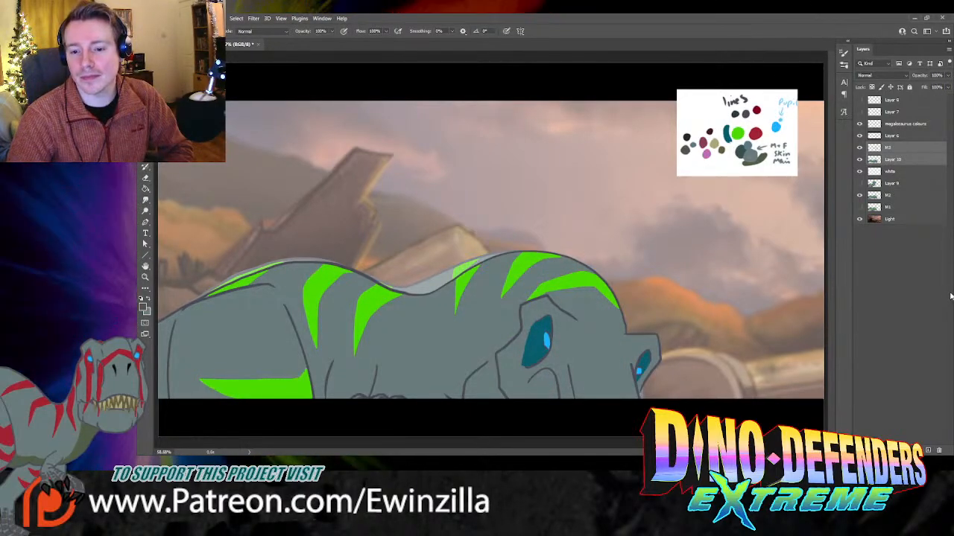
pyautogui.click(898, 150)
pyautogui.press('i')
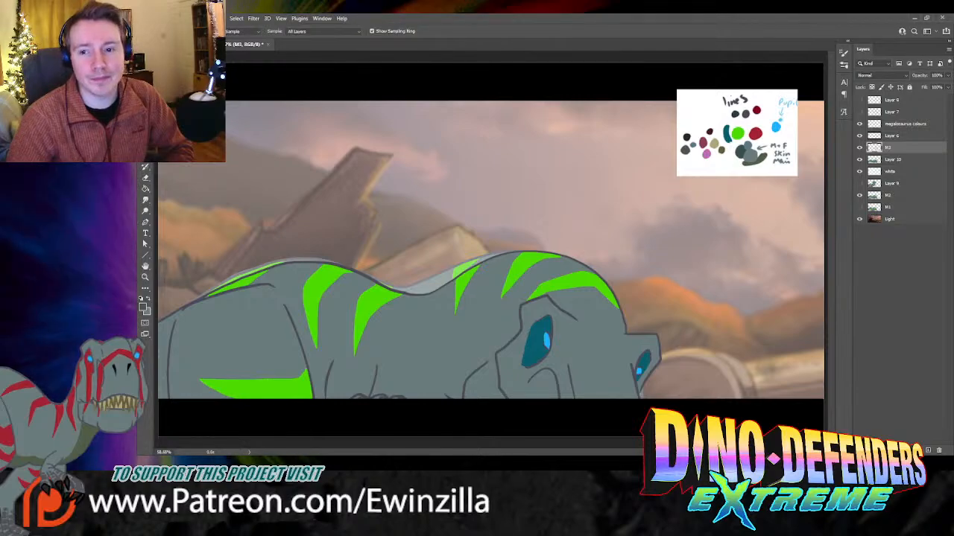
pyautogui.press('b')
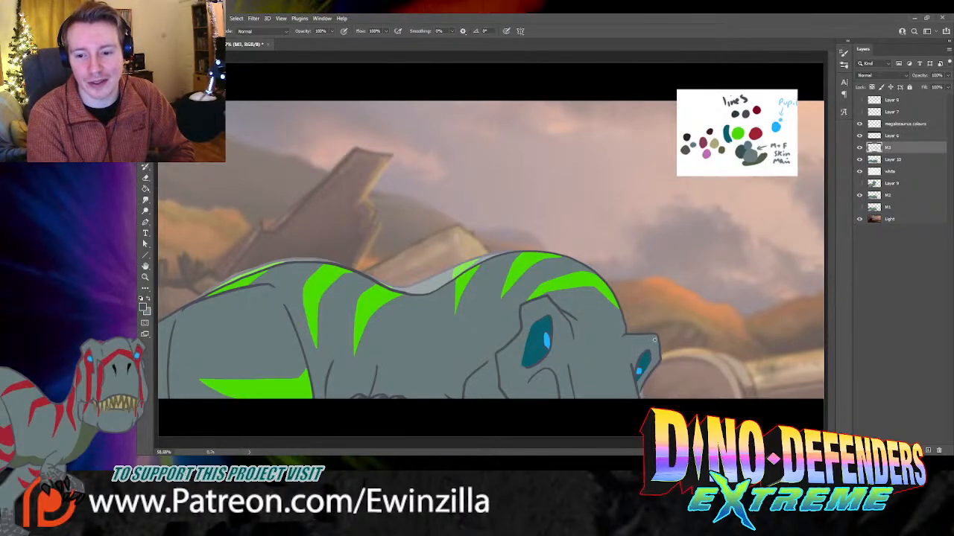
pyautogui.moveTo(653, 337); pyautogui.dragTo(626, 343)
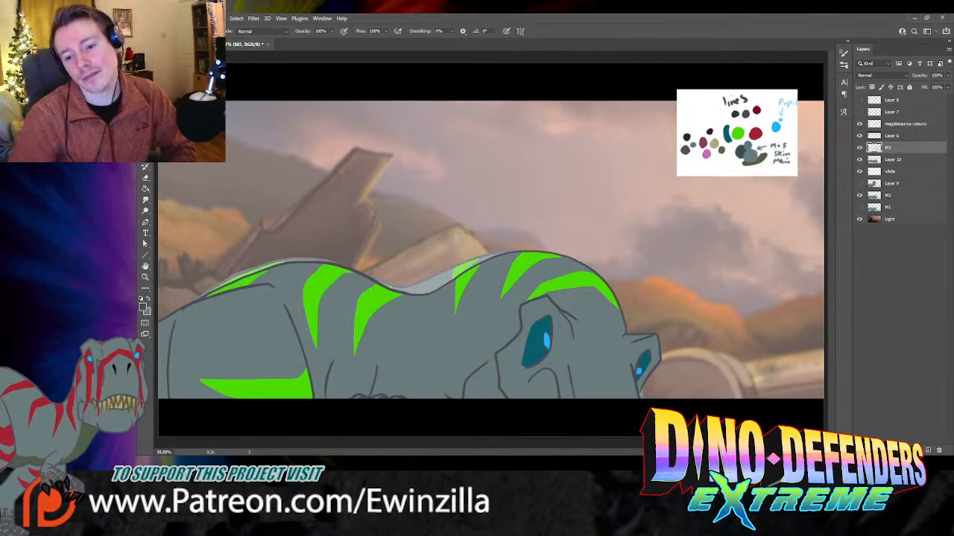
# Step: Merge the M3 line art with Layer 10's colours and place the merged M3 layer beneath the white layer
pyautogui.click(900, 162)
pyautogui.hotkey('ctrl', 'e')
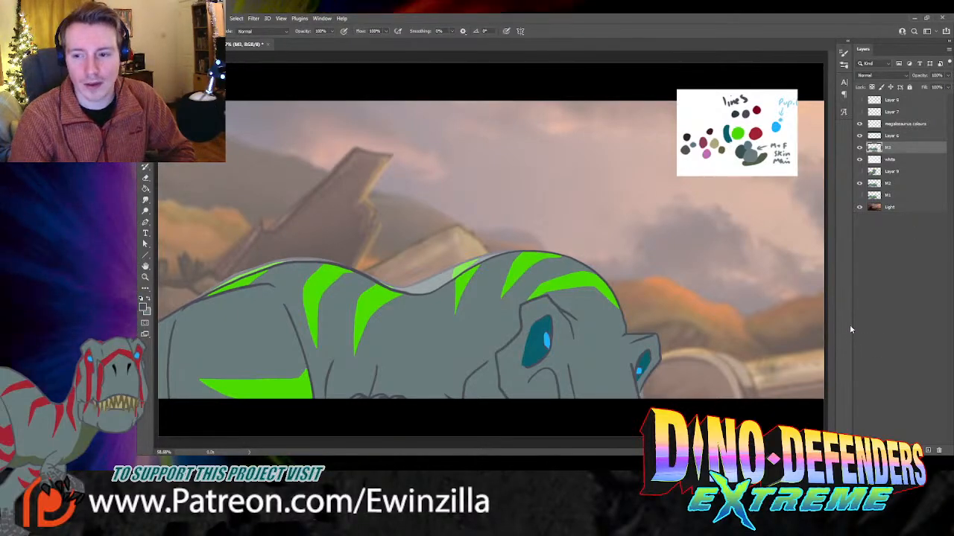
pyautogui.moveTo(886, 152); pyautogui.dragTo(886, 164)
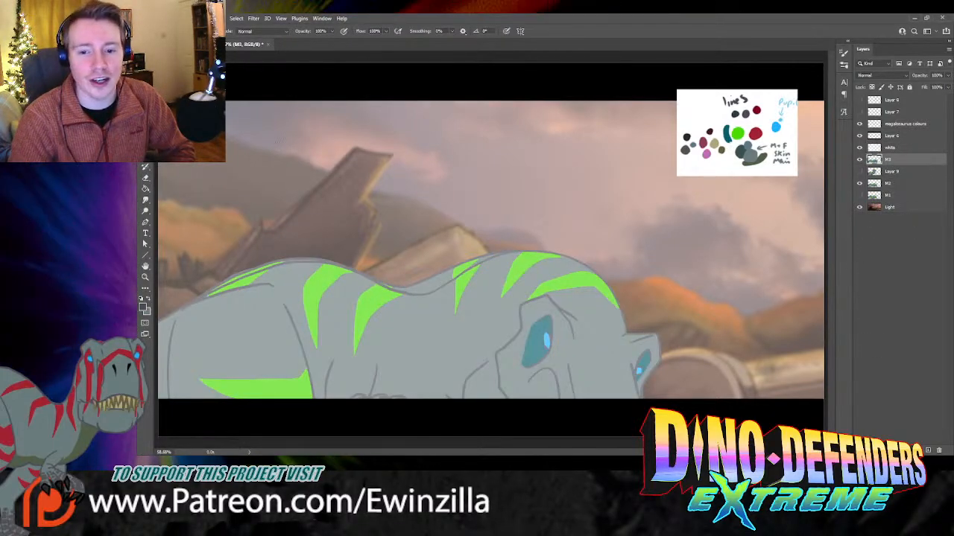
# Step: Lasso the head and front hump on M3, soften that area with a blur filter, deselect it and switch to the Blur tool
pyautogui.press('l')
pyautogui.moveTo(659, 287)
pyautogui.mouseDown()
pyautogui.moveTo(549, 233)
pyautogui.moveTo(495, 240)
pyautogui.moveTo(442, 278)
pyautogui.mouseUp()
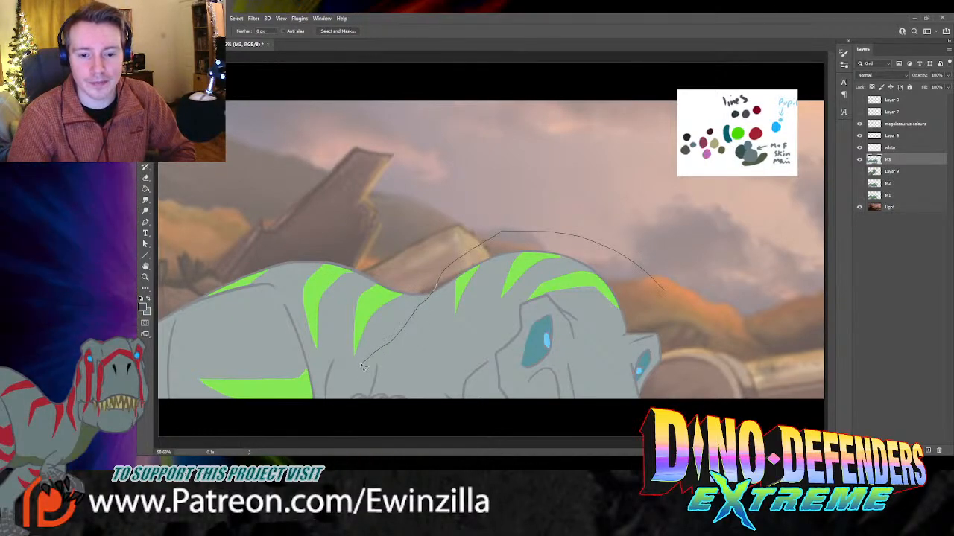
pyautogui.moveTo(339, 359)
pyautogui.mouseDown()
pyautogui.moveTo(387, 360)
pyautogui.moveTo(409, 373)
pyautogui.moveTo(451, 444)
pyautogui.moveTo(621, 437)
pyautogui.moveTo(733, 320)
pyautogui.mouseUp()
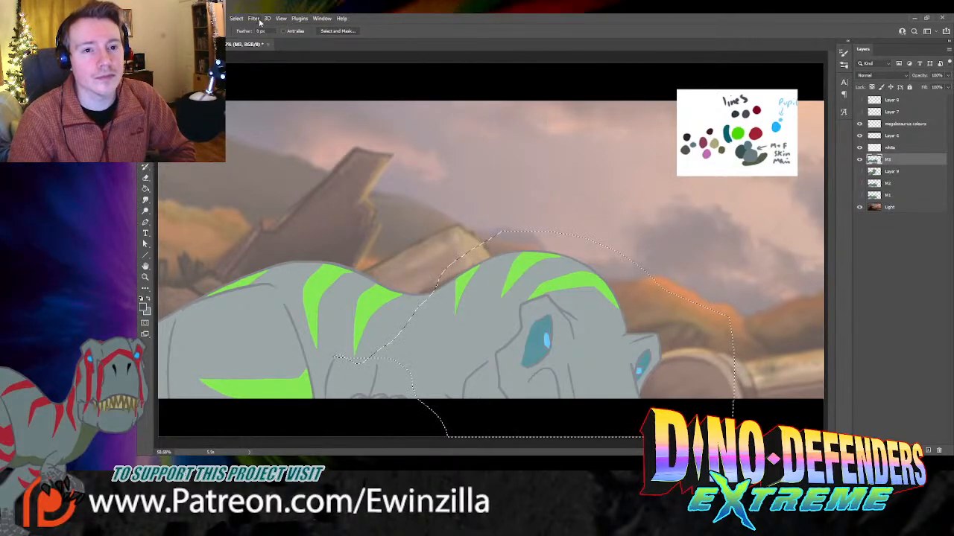
pyautogui.click(382, 178)
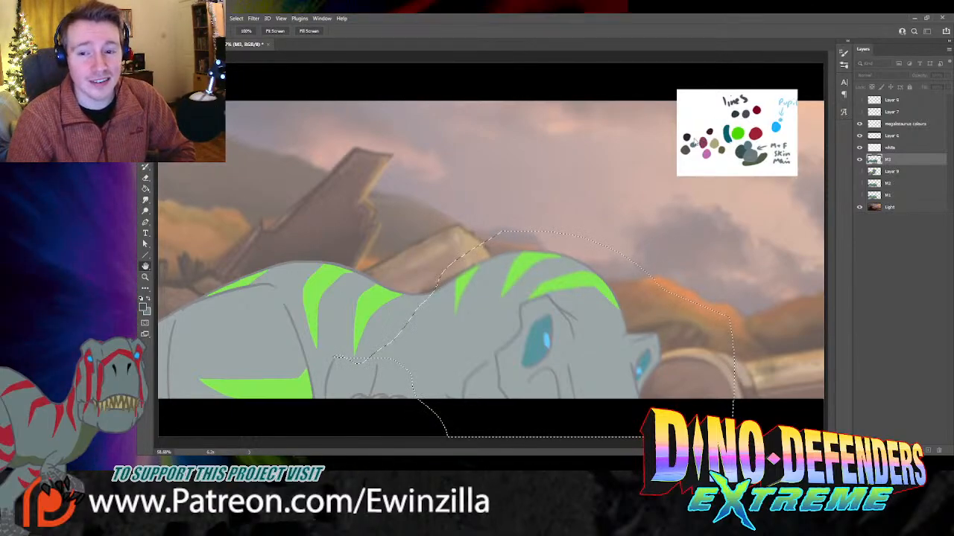
pyautogui.click(609, 153)
pyautogui.hotkey('ctrl', 'd')
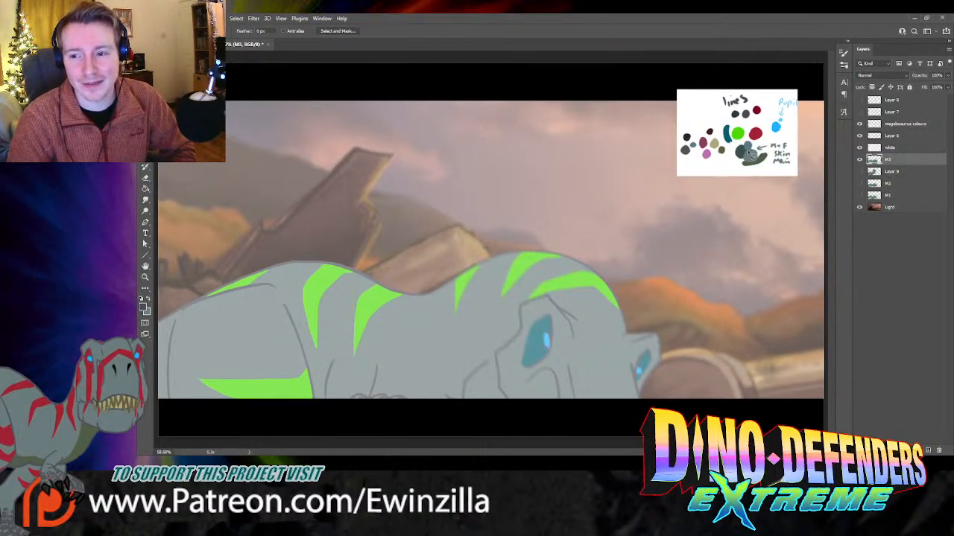
pyautogui.click(145, 200)
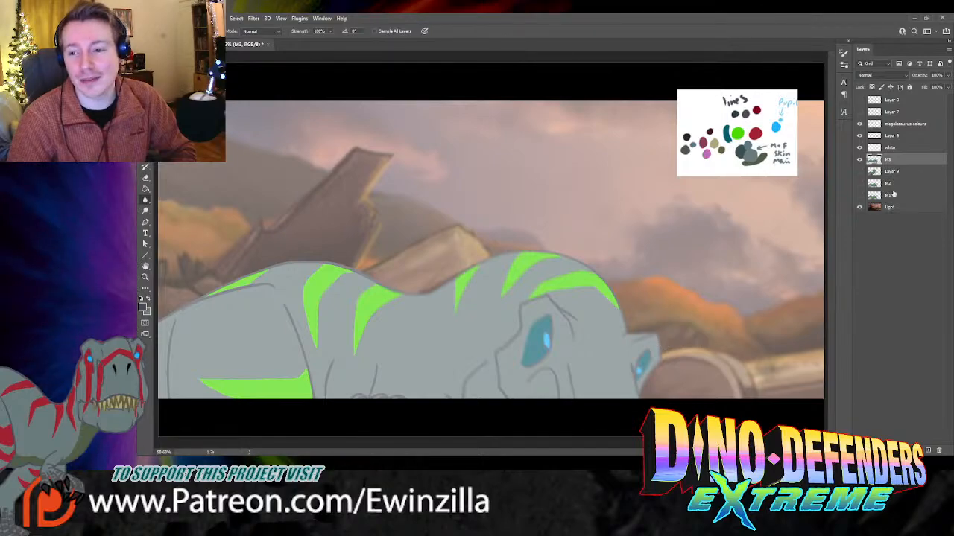
# Step: Toggle M3's visibility to check it and move the layer beneath Layer 9, directly above M2
pyautogui.click(859, 159)
pyautogui.click(859, 160)
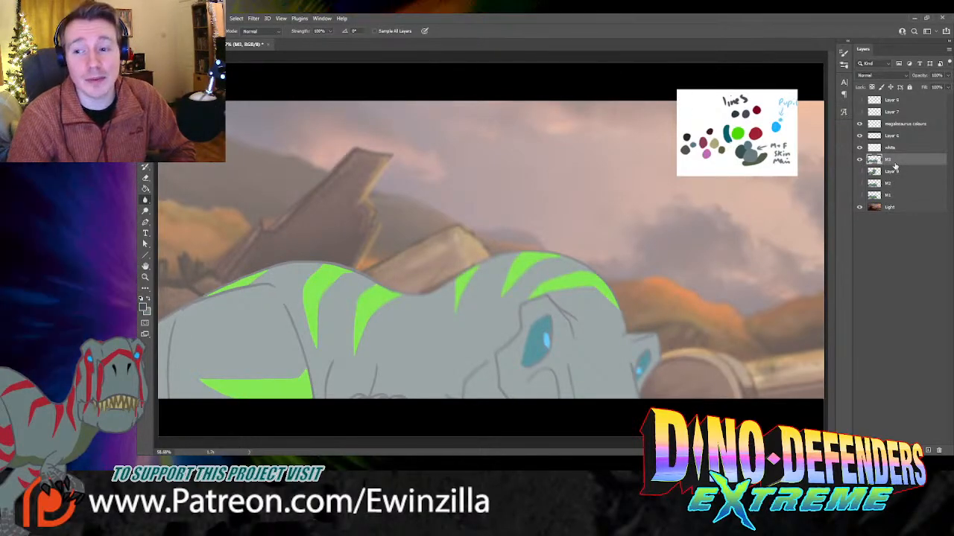
pyautogui.moveTo(895, 165); pyautogui.dragTo(893, 182)
# Step: Show M1 and M2 and switch M3 off and on repeatedly to compare the motion between the frames
pyautogui.click(859, 172)
pyautogui.click(859, 195)
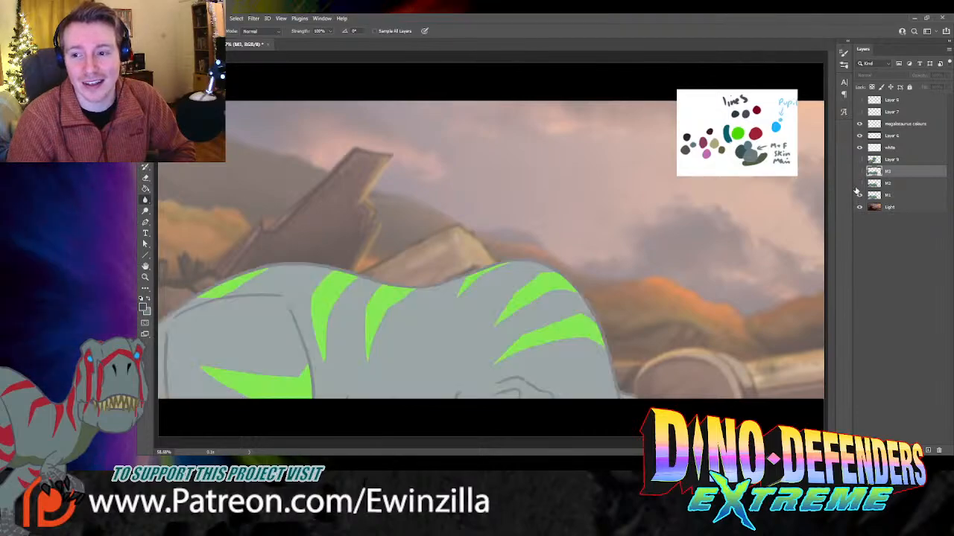
pyautogui.click(859, 184)
pyautogui.click(859, 173)
pyautogui.click(859, 173)
pyautogui.click(859, 173)
pyautogui.click(859, 173)
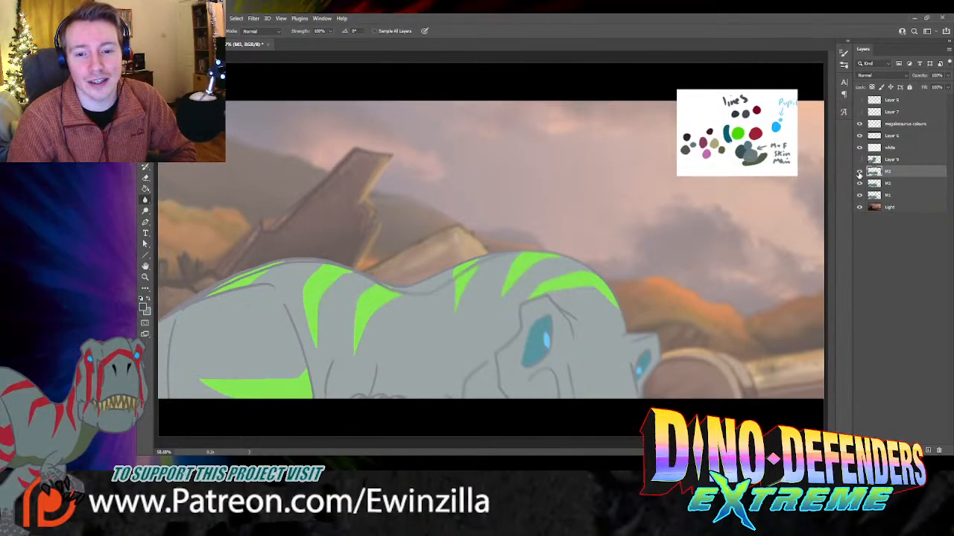
pyautogui.click(859, 173)
pyautogui.click(859, 173)
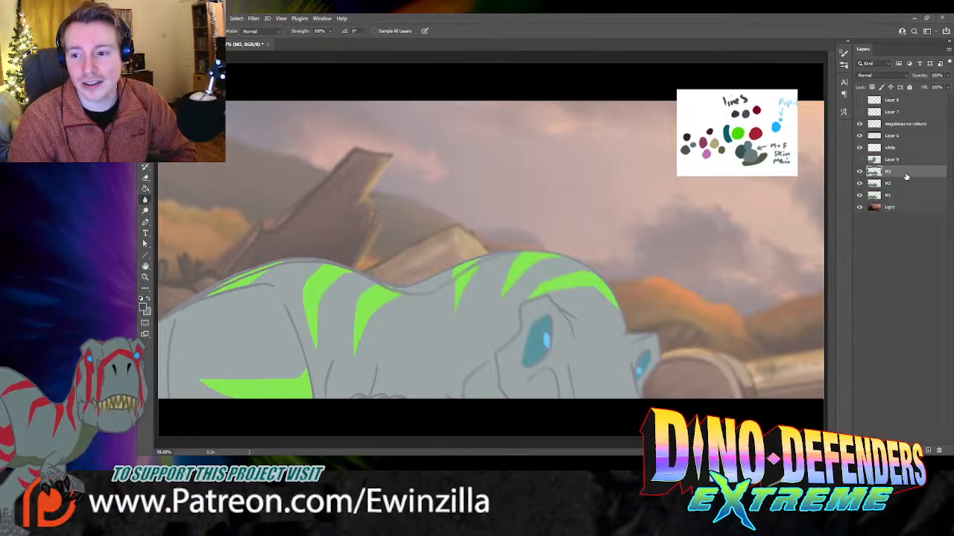
# Step: Shift the M3 drawing slightly up and to the left, and toggle it against M2 to check the motion
pyautogui.press('v')
pyautogui.moveTo(531, 313); pyautogui.dragTo(524, 308)
pyautogui.press('l')
pyautogui.click(860, 172)
pyautogui.click(860, 173)
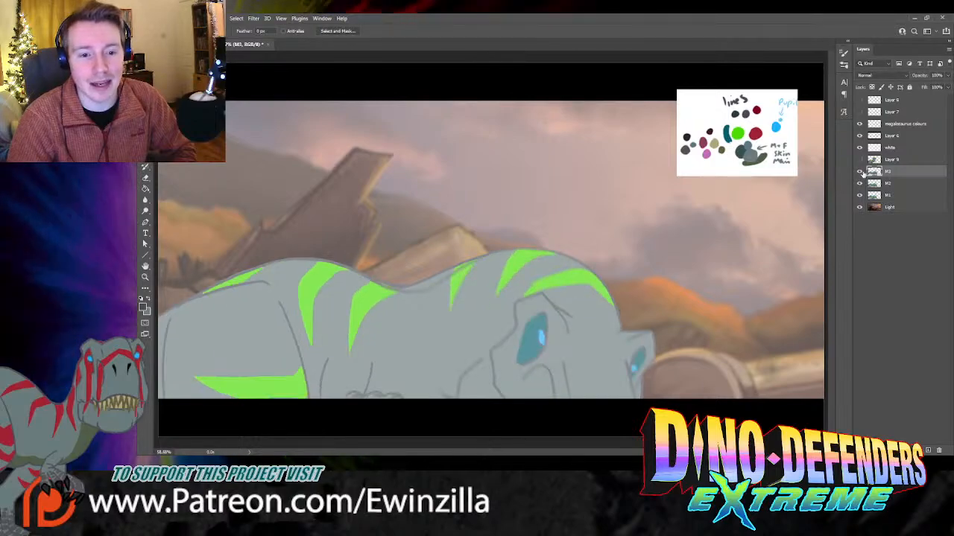
pyautogui.click(860, 172)
pyautogui.click(860, 172)
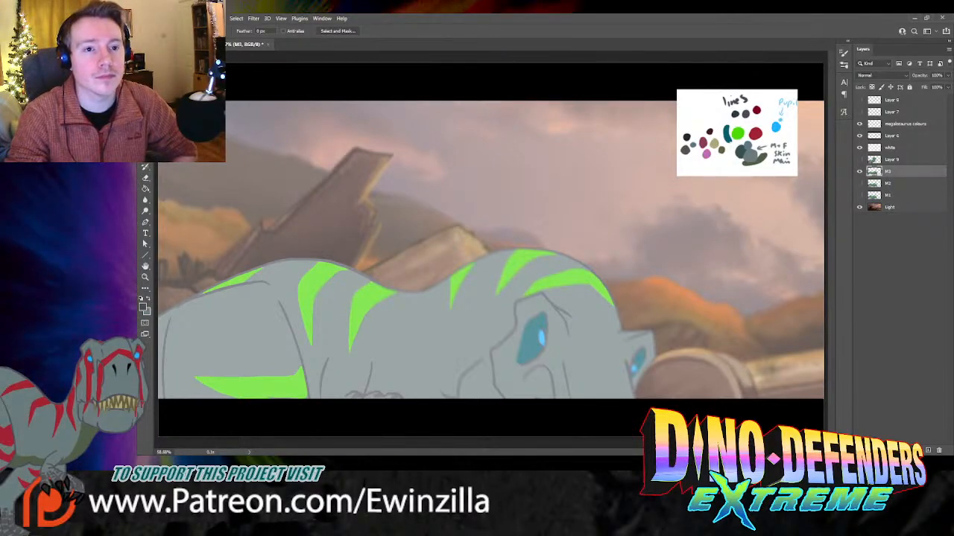
# Step: Create a new layer named M4 and place it above the white layer
pyautogui.click(334, 33)
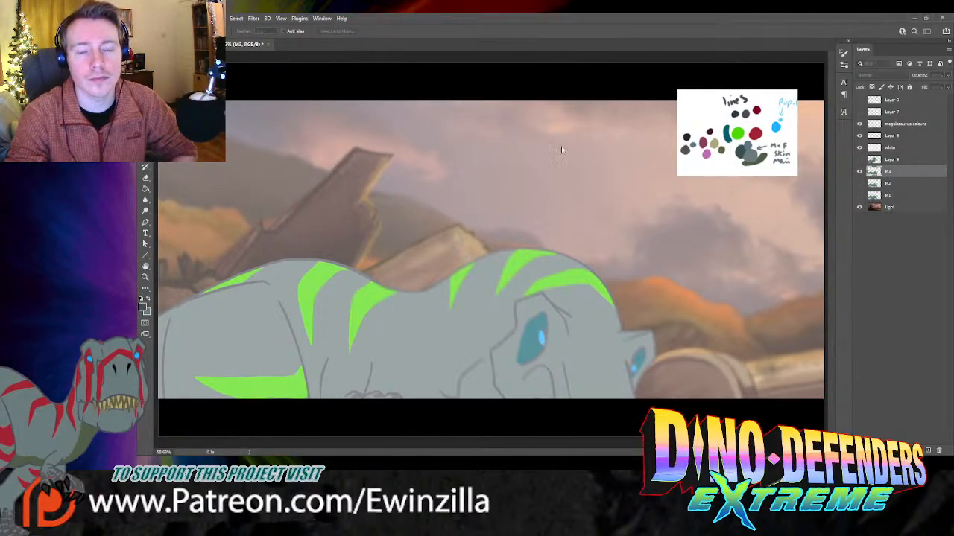
pyautogui.click(605, 178)
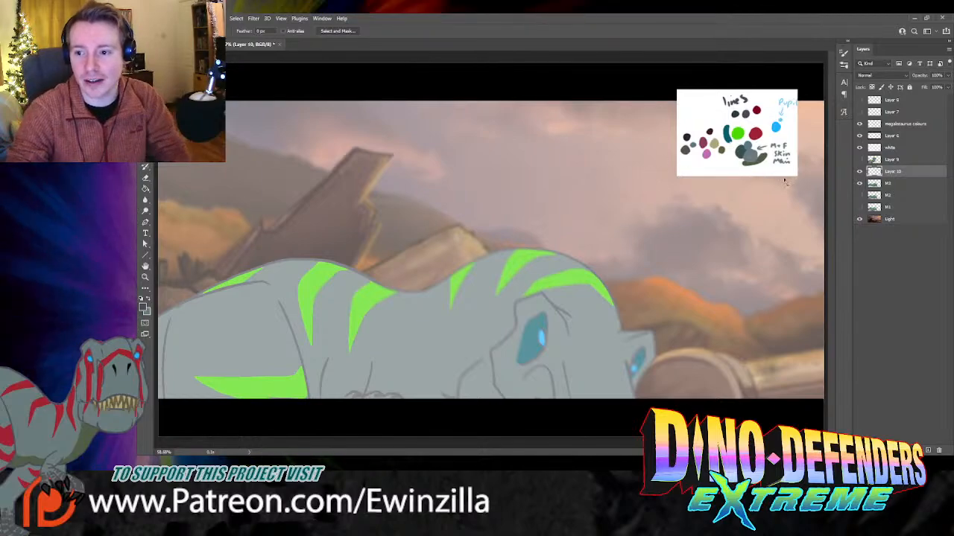
pyautogui.doubleClick(891, 171)
pyautogui.write('M4')
pyautogui.press('Return')
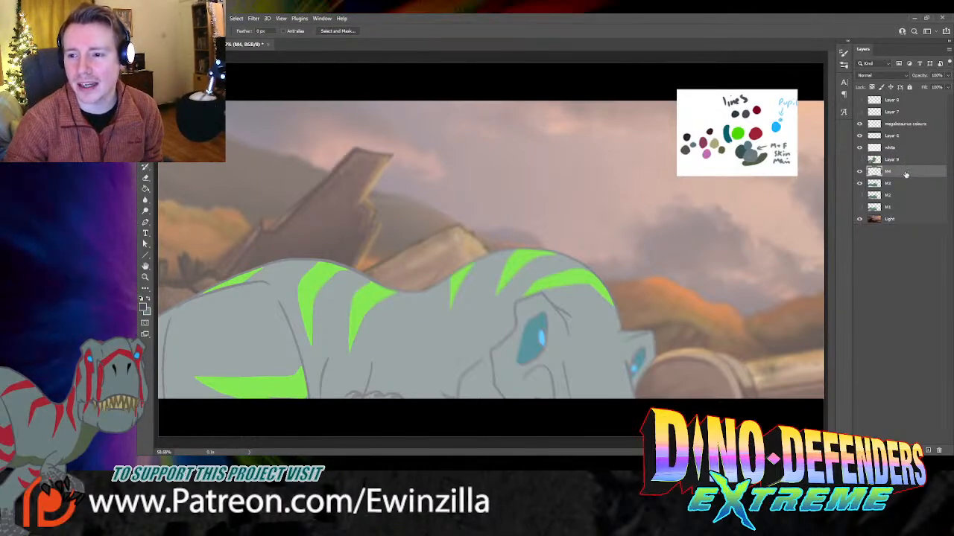
pyautogui.moveTo(889, 171); pyautogui.dragTo(906, 147)
# Step: Show Layer 9 as a guide and draw the dark outlines of both brow ridges, the eyes and the head top on M4
pyautogui.press('i')
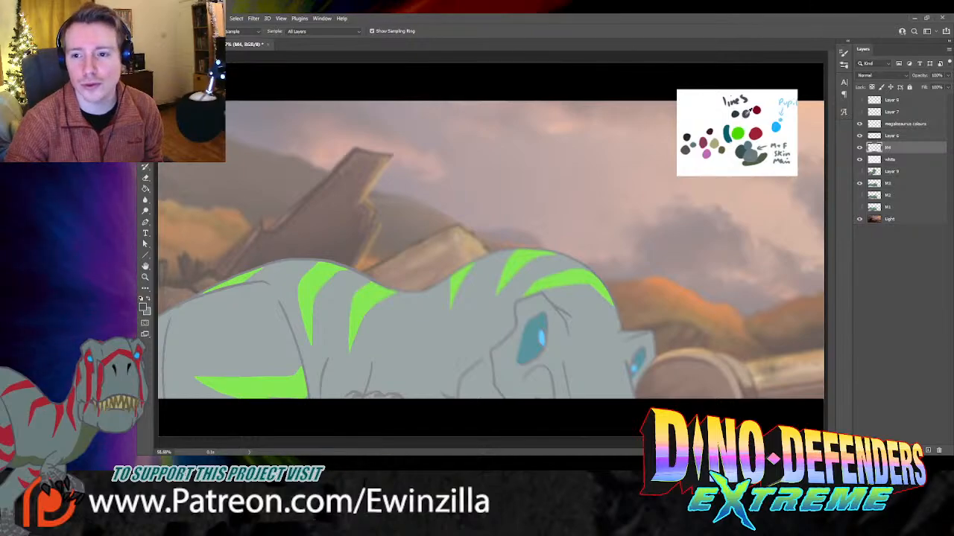
pyautogui.press('b')
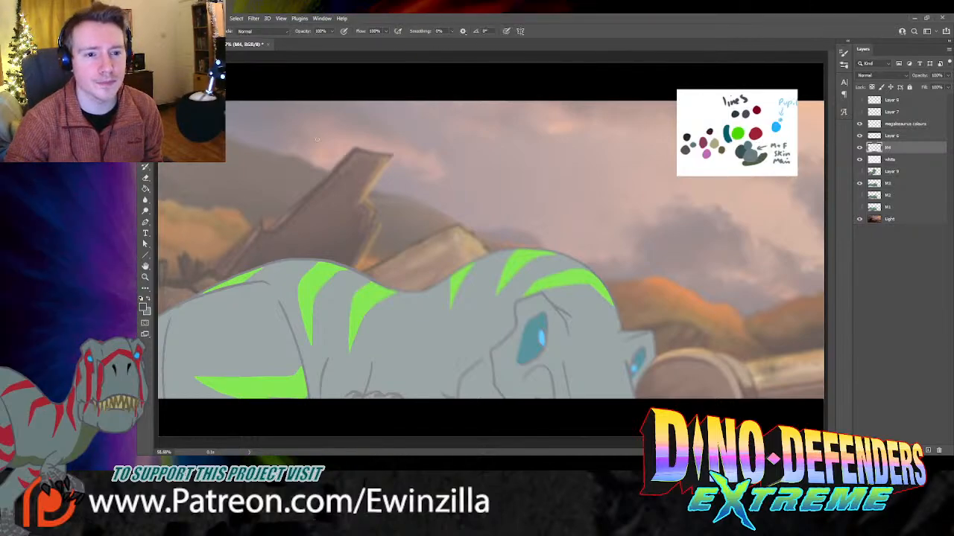
pyautogui.click(860, 172)
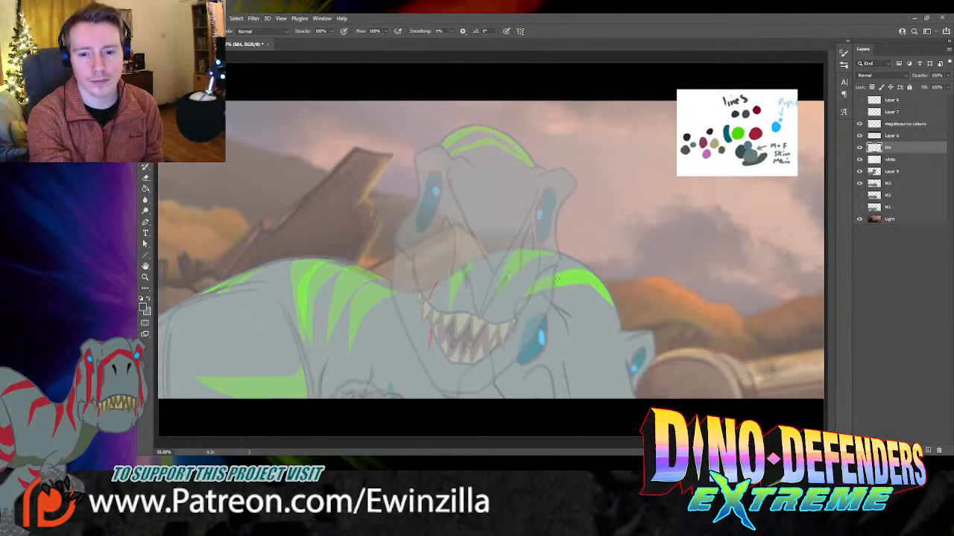
pyautogui.moveTo(530, 248)
pyautogui.mouseDown()
pyautogui.moveTo(496, 246)
pyautogui.moveTo(482, 285)
pyautogui.mouseUp()
pyautogui.moveTo(513, 250)
pyautogui.mouseDown()
pyautogui.moveTo(523, 274)
pyautogui.moveTo(498, 316)
pyautogui.mouseUp()
pyautogui.moveTo(520, 270)
pyautogui.mouseDown()
pyautogui.moveTo(514, 284)
pyautogui.moveTo(549, 261)
pyautogui.mouseUp()
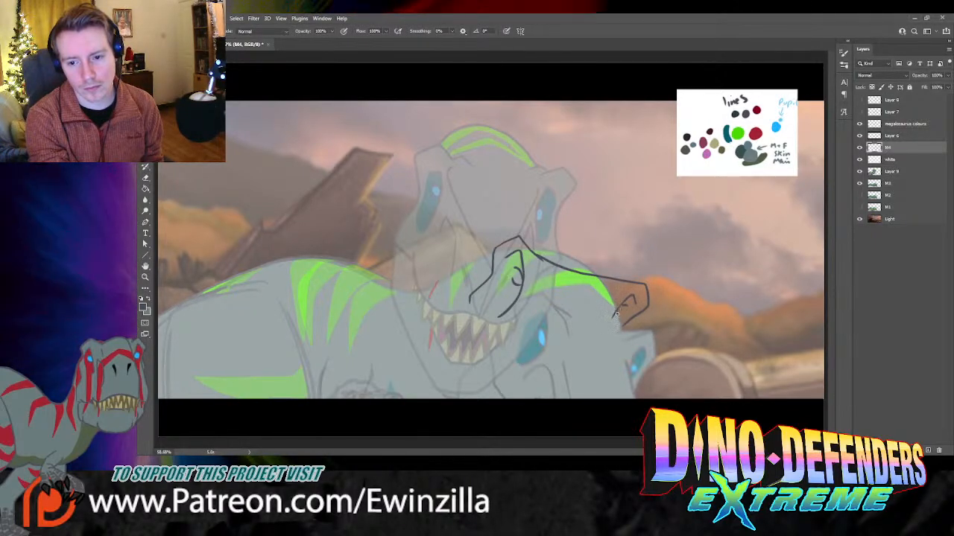
# Step: Draw two long lines sloping down from the brows to the frame's lower edge for the snout on M4, redoing misplaced strokes
pyautogui.moveTo(610, 294); pyautogui.dragTo(624, 398)
pyautogui.hotkey('ctrl', 'z')
pyautogui.moveTo(609, 295); pyautogui.dragTo(643, 399)
pyautogui.hotkey('ctrl', 'z')
pyautogui.moveTo(609, 297); pyautogui.dragTo(634, 398)
pyautogui.moveTo(531, 300); pyautogui.dragTo(580, 399)
pyautogui.hotkey('ctrl', 'z')
pyautogui.moveTo(541, 287); pyautogui.dragTo(592, 398)
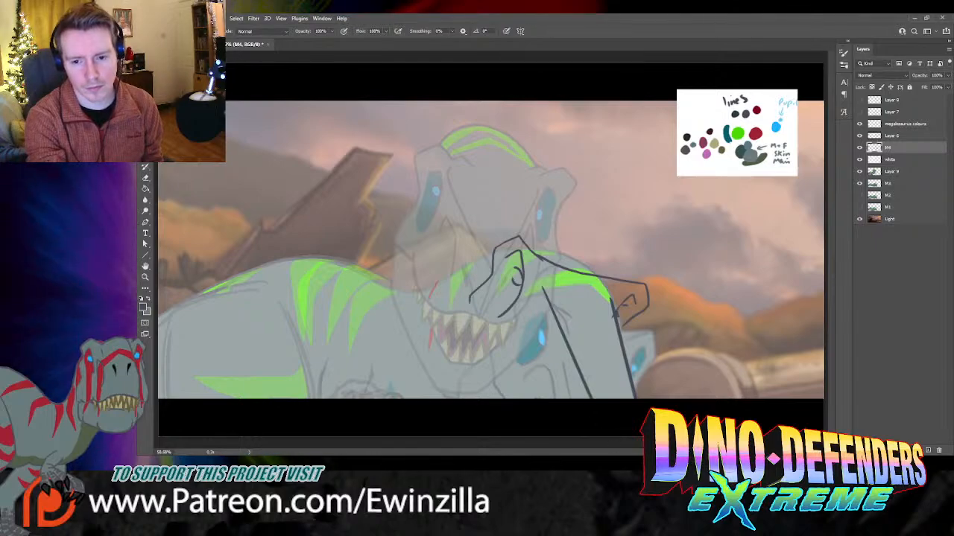
# Step: Add a stroke along the far brow's upper edge and draw an arched cheek line below the near eye on M4, redoing misplaced strokes
pyautogui.moveTo(524, 247); pyautogui.dragTo(535, 266)
pyautogui.hotkey('ctrl', 'z')
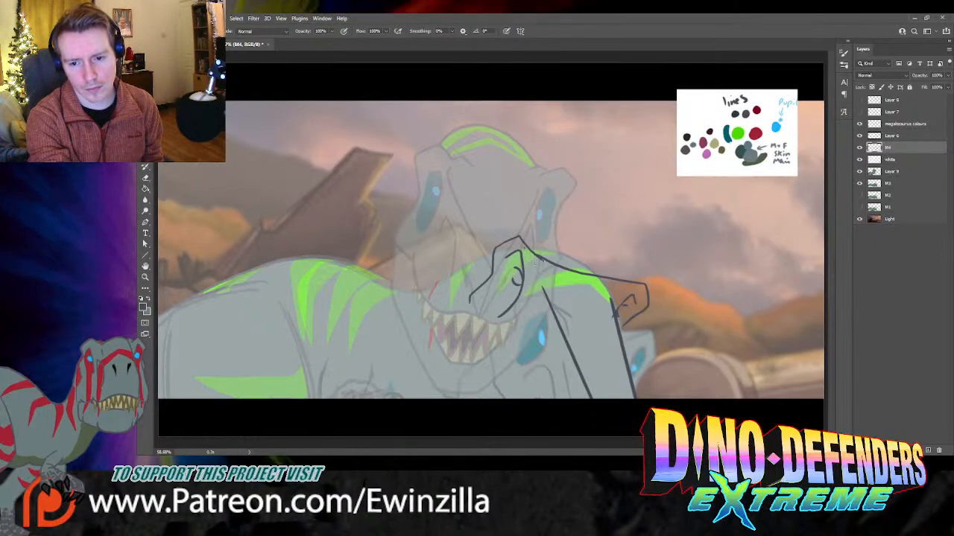
pyautogui.moveTo(644, 284); pyautogui.dragTo(621, 288)
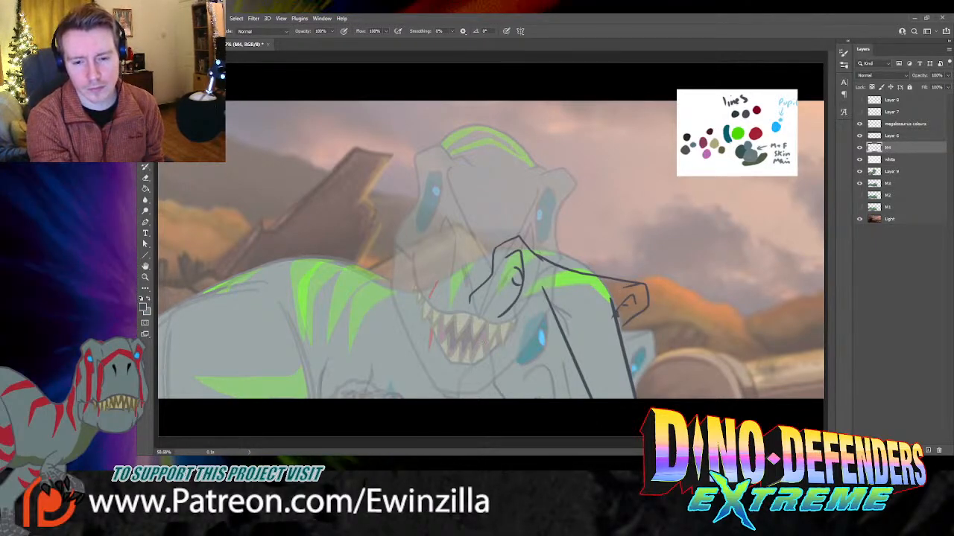
pyautogui.moveTo(512, 335)
pyautogui.mouseDown()
pyautogui.moveTo(533, 342)
pyautogui.moveTo(526, 384)
pyautogui.mouseUp()
pyautogui.hotkey('ctrl', 'z')
pyautogui.moveTo(511, 333); pyautogui.dragTo(528, 321)
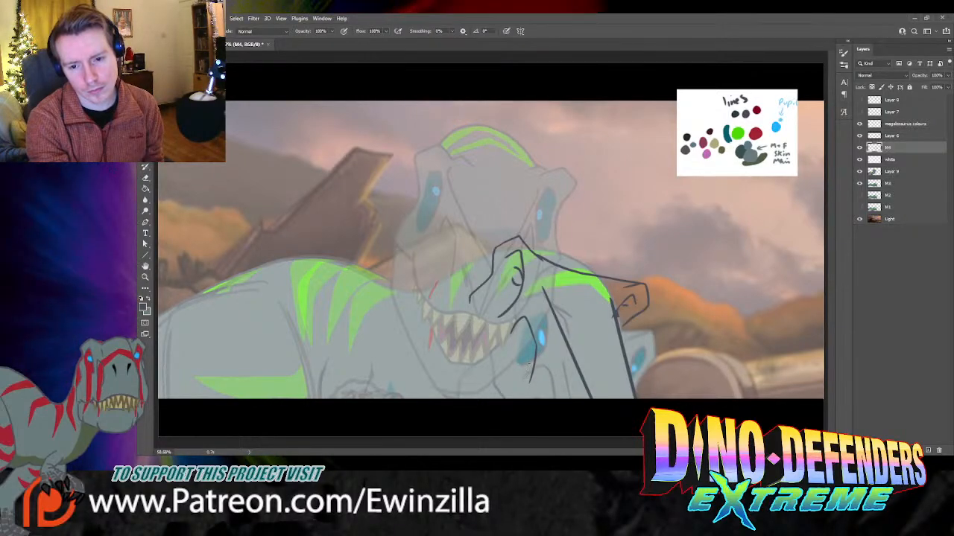
pyautogui.hotkey('ctrl', 'z')
pyautogui.moveTo(540, 304)
pyautogui.mouseDown()
pyautogui.moveTo(549, 344)
pyautogui.moveTo(542, 328)
pyautogui.mouseUp()
pyautogui.hotkey('ctrl', 'z')
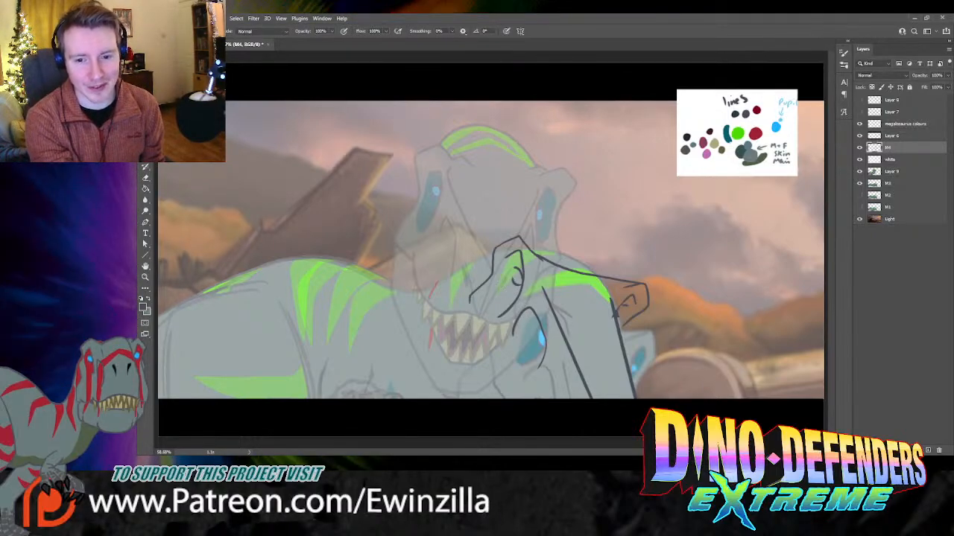
# Step: Extend the outline outward from the near brow on M4 and replace the lower crease there with a short inner stroke
pyautogui.moveTo(492, 258); pyautogui.dragTo(462, 277)
pyautogui.moveTo(488, 259); pyautogui.dragTo(471, 261)
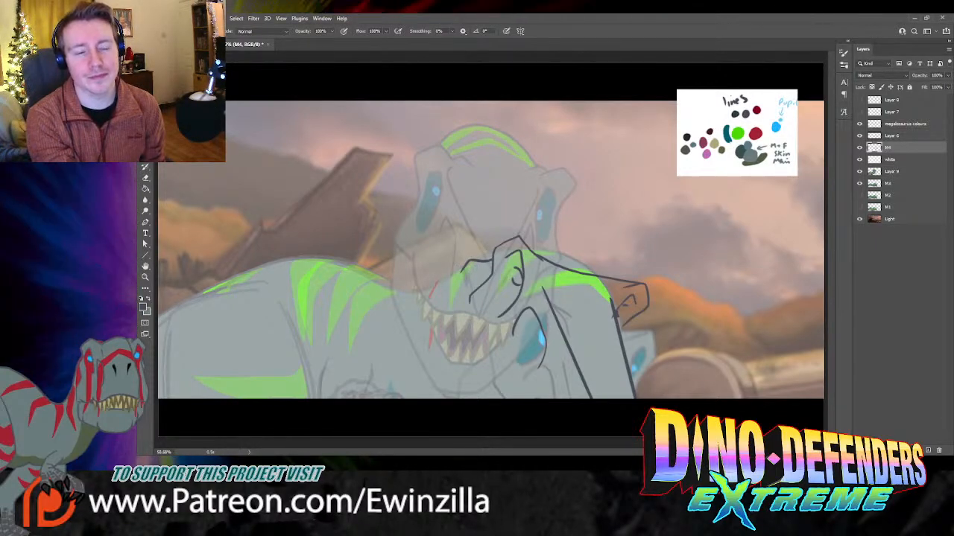
pyautogui.click(145, 200)
pyautogui.click(184, 219)
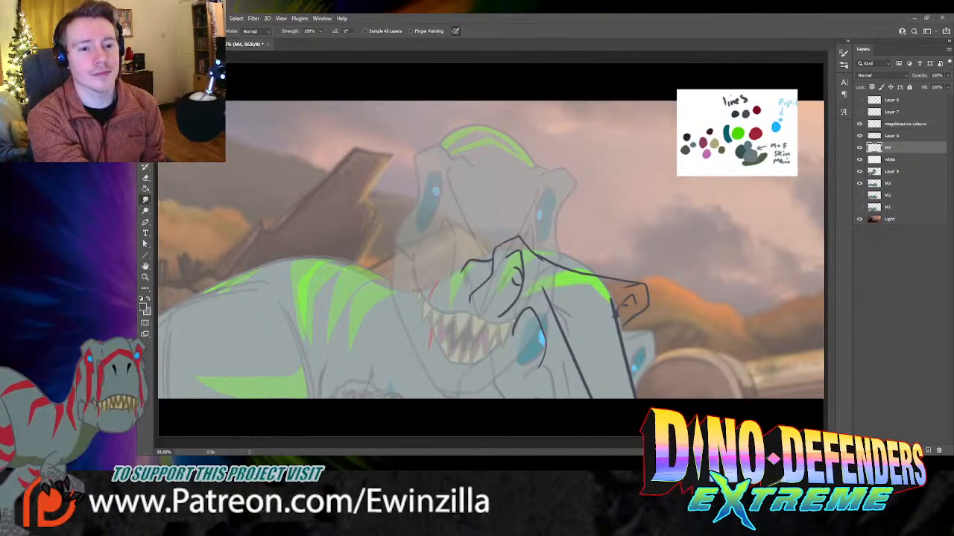
pyautogui.hotkey('ctrl', 'z')
pyautogui.hotkey('ctrl', 'z')
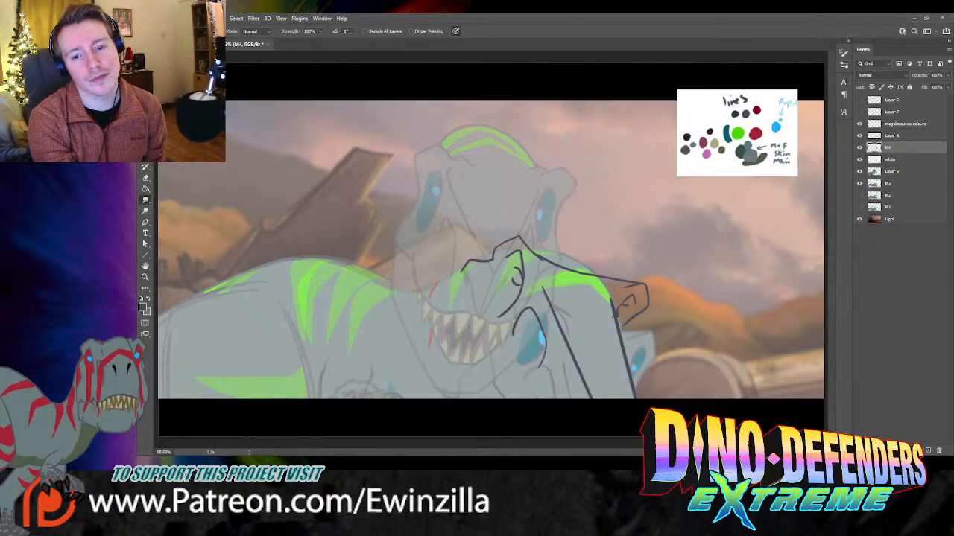
pyautogui.press('b')
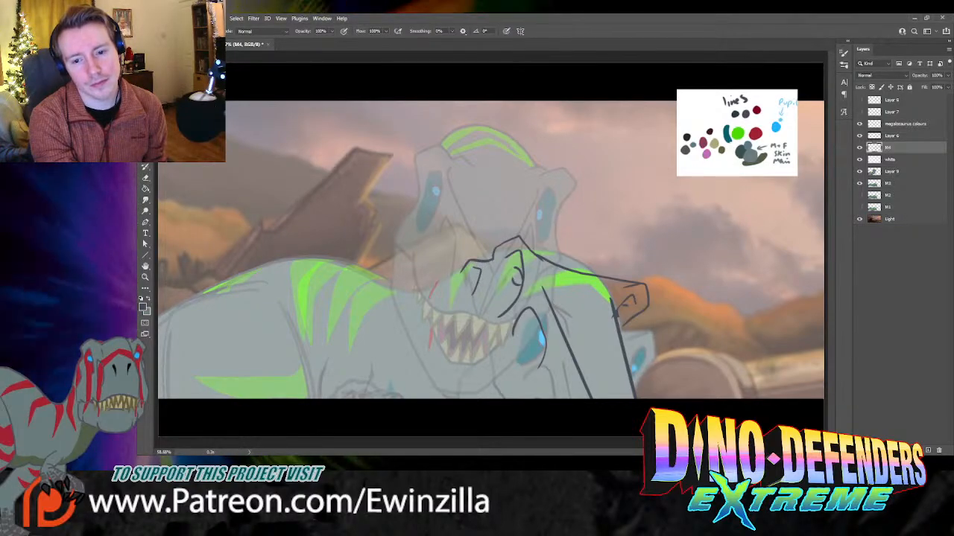
# Step: Draw the near cheek's angled edge and the outer curve beside it down to the frame's lower edge, redoing misplaced strokes
pyautogui.moveTo(456, 304); pyautogui.dragTo(472, 366)
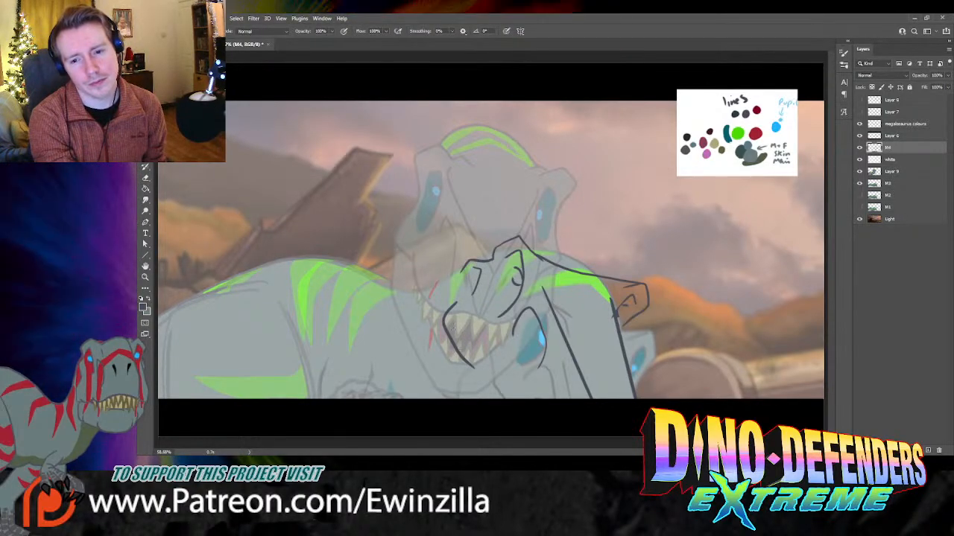
pyautogui.hotkey('ctrl', 'z')
pyautogui.moveTo(455, 303)
pyautogui.mouseDown()
pyautogui.moveTo(481, 353)
pyautogui.moveTo(485, 398)
pyautogui.mouseUp()
pyautogui.moveTo(432, 294)
pyautogui.mouseDown()
pyautogui.moveTo(413, 354)
pyautogui.moveTo(448, 405)
pyautogui.mouseUp()
pyautogui.hotkey('ctrl', 'z')
pyautogui.hotkey('ctrl', 'z')
pyautogui.moveTo(441, 299); pyautogui.dragTo(434, 397)
pyautogui.hotkey('ctrl', 'z')
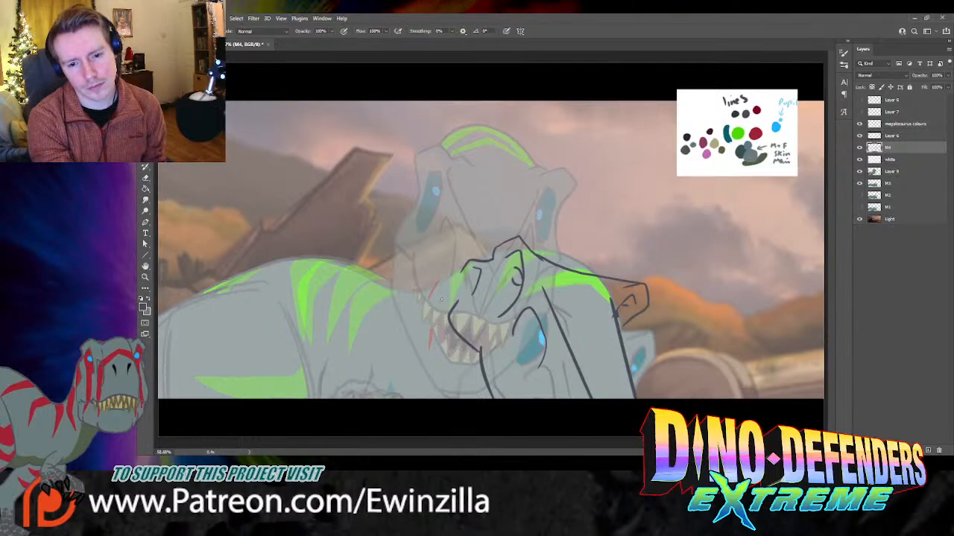
pyautogui.moveTo(441, 298); pyautogui.dragTo(436, 398)
# Step: Draw a second line alongside the near cheek edge, running from its inner corner down to the frame's lower edge
pyautogui.moveTo(455, 331); pyautogui.dragTo(476, 393)
pyautogui.press('z')
pyautogui.click(462, 339)
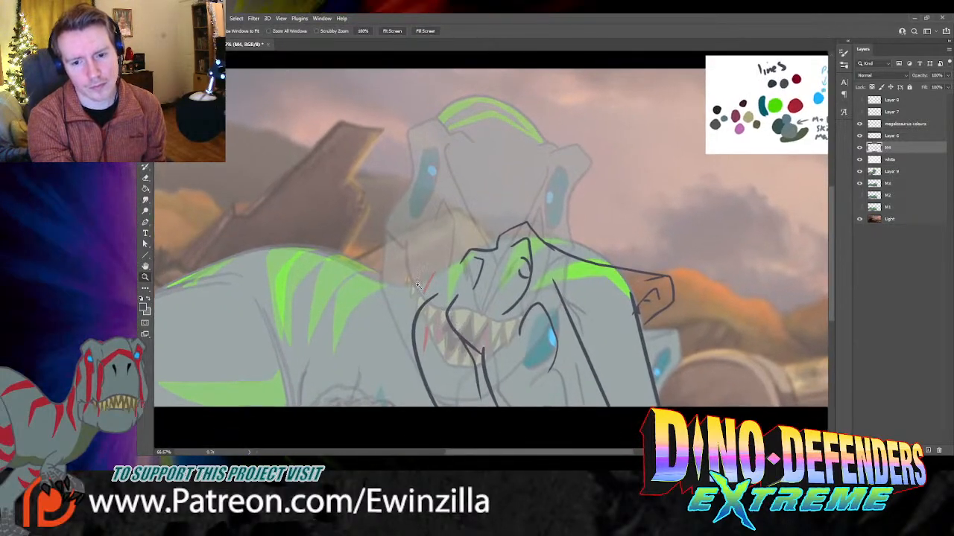
pyautogui.press('b')
pyautogui.moveTo(461, 340); pyautogui.dragTo(492, 406)
pyautogui.hotkey('ctrl', 'z')
pyautogui.moveTo(468, 342); pyautogui.dragTo(481, 407)
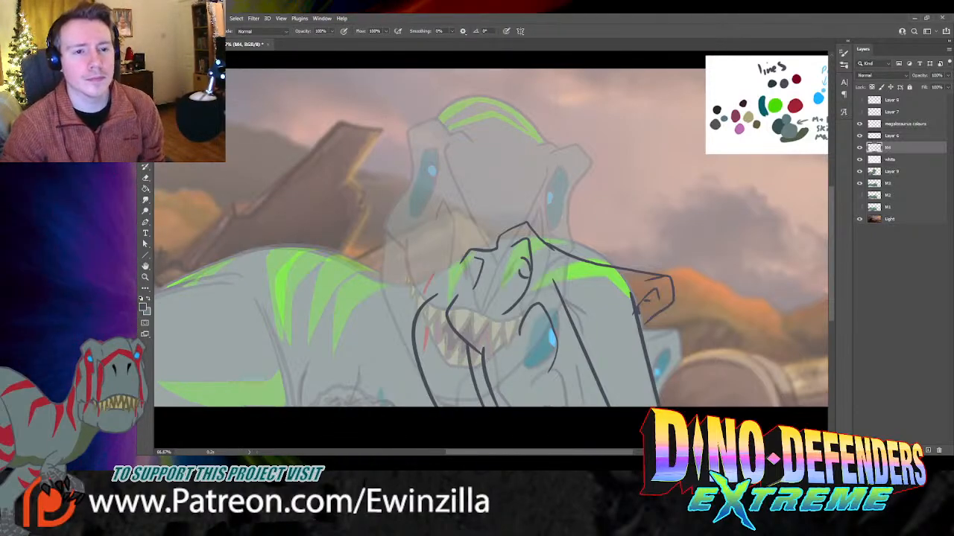
# Step: Scale the M4 head drawing down to about 89.5% and position it slightly lower and to the right
pyautogui.hotkey('ctrl', 't')
pyautogui.moveTo(676, 222)
pyautogui.mouseDown()
pyautogui.moveTo(627, 243)
pyautogui.moveTo(635, 236)
pyautogui.moveTo(694, 251)
pyautogui.moveTo(665, 255)
pyautogui.moveTo(673, 276)
pyautogui.mouseUp()
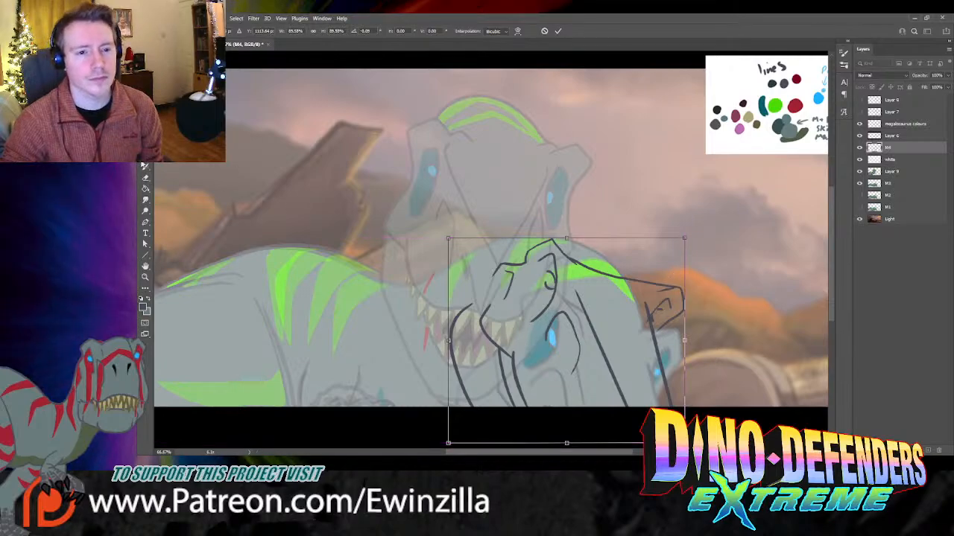
pyautogui.press('Return')
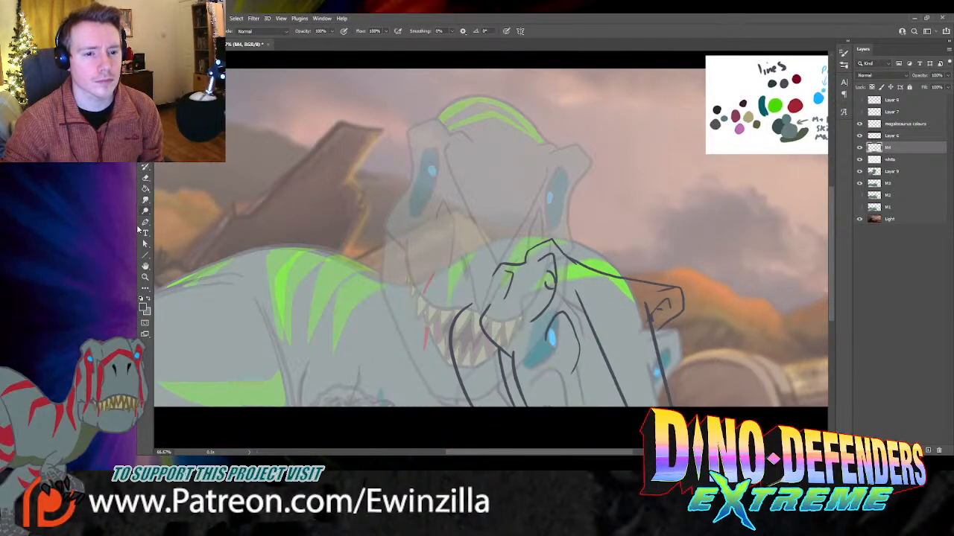
# Step: Refine the brow outlines with the Smudge tool and replace the near snout line with a thinner, shorter stroke
pyautogui.click(146, 200)
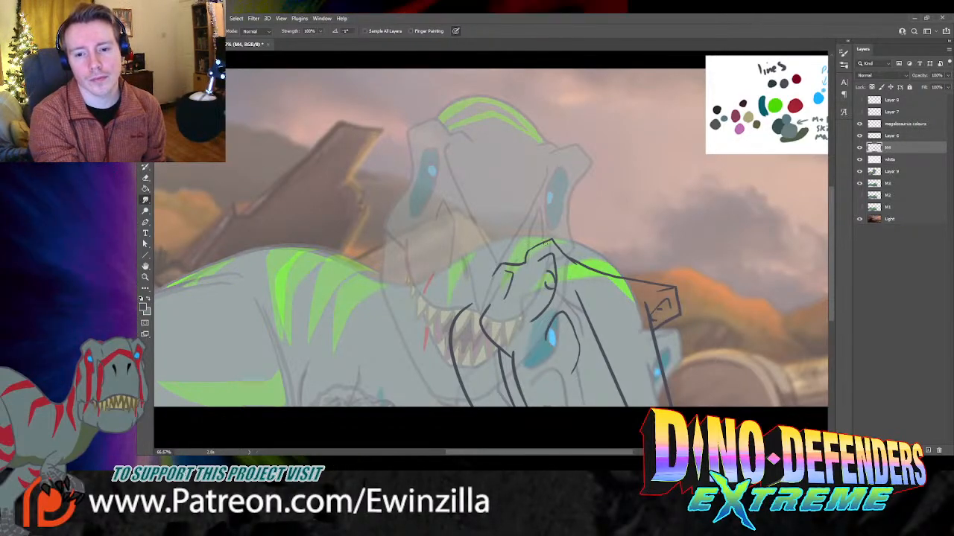
pyautogui.moveTo(552, 241); pyautogui.dragTo(531, 249)
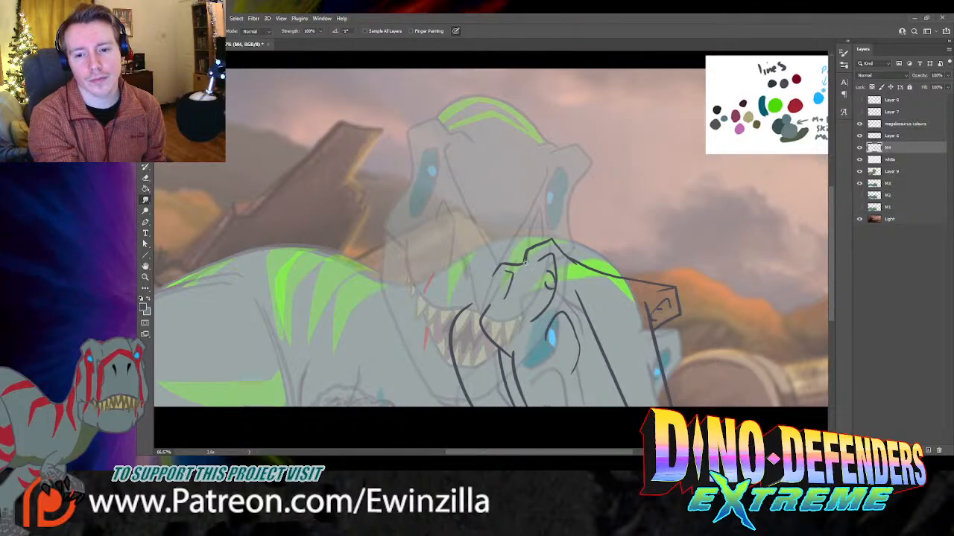
pyautogui.moveTo(576, 290); pyautogui.dragTo(628, 406)
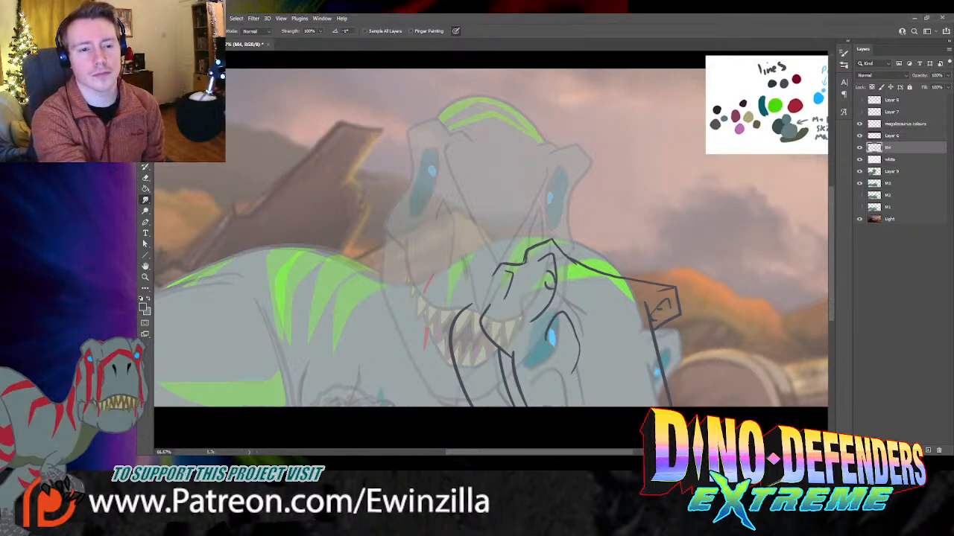
pyautogui.moveTo(570, 304); pyautogui.dragTo(623, 406)
pyautogui.hotkey('ctrl', 'z')
pyautogui.moveTo(585, 319); pyautogui.dragTo(626, 407)
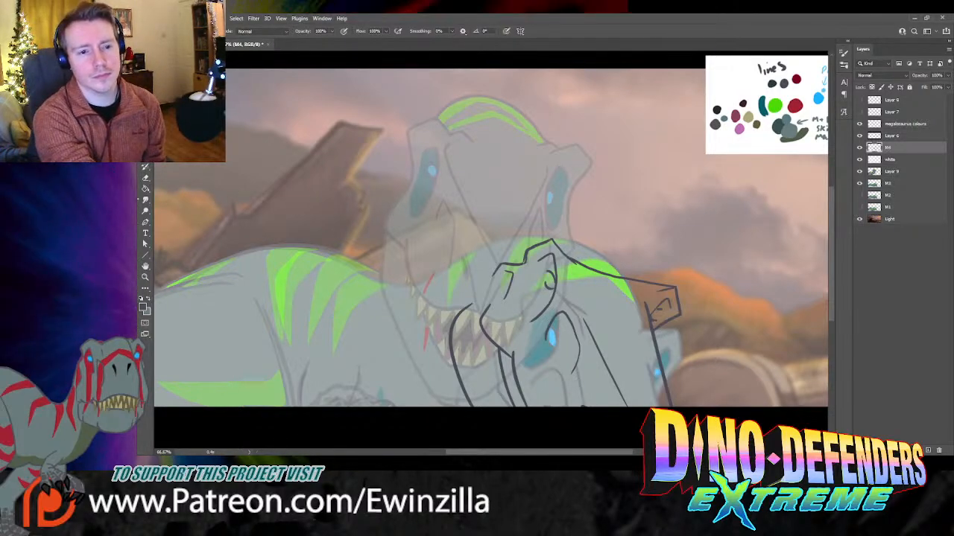
# Step: Remove the line between the brows and draw a large arc over the head from the far brow for the neck hump
pyautogui.click(146, 200)
pyautogui.moveTo(629, 277); pyautogui.dragTo(586, 264)
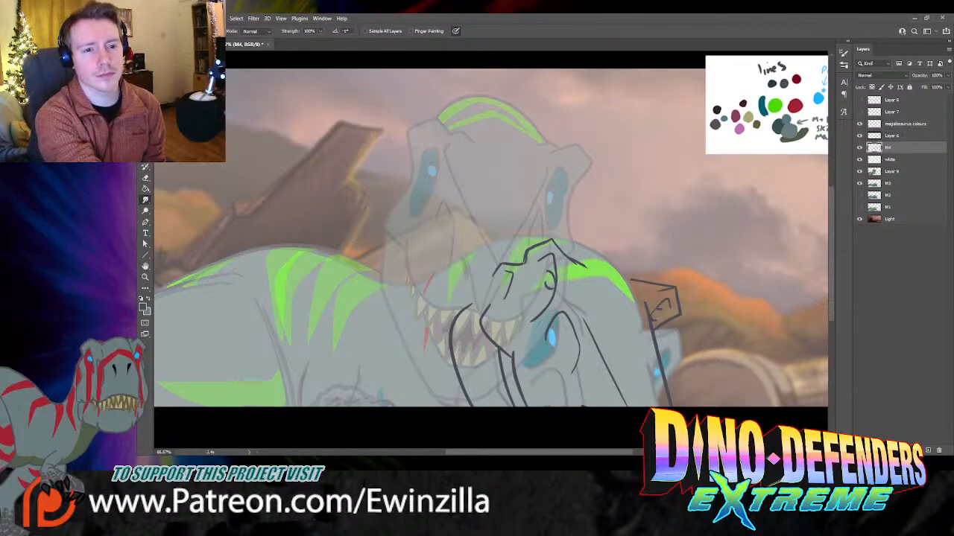
pyautogui.moveTo(633, 278)
pyautogui.mouseDown()
pyautogui.moveTo(578, 220)
pyautogui.moveTo(540, 214)
pyautogui.moveTo(480, 230)
pyautogui.moveTo(425, 292)
pyautogui.moveTo(421, 280)
pyautogui.moveTo(360, 261)
pyautogui.mouseUp()
pyautogui.hotkey('ctrl', 'z')
pyautogui.hotkey('ctrl', 'z')
# Step: Trace the back outline from the neck hump to the frame's left edge and add the fold line beneath it, redoing misplaced strokes
pyautogui.moveTo(435, 275)
pyautogui.mouseDown()
pyautogui.moveTo(393, 281)
pyautogui.moveTo(289, 254)
pyautogui.moveTo(235, 259)
pyautogui.moveTo(172, 286)
pyautogui.mouseUp()
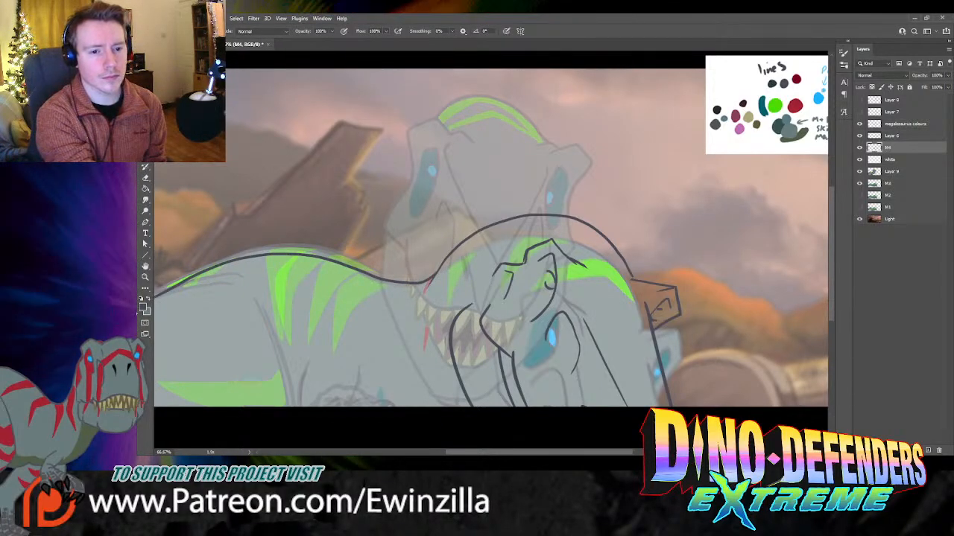
pyautogui.hotkey('ctrl', 'z')
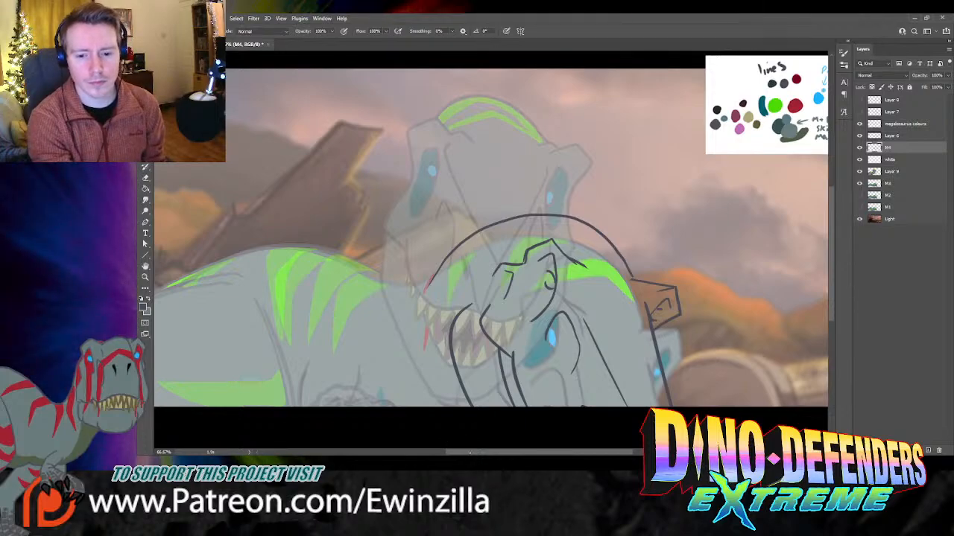
pyautogui.moveTo(469, 452); pyautogui.dragTo(442, 452)
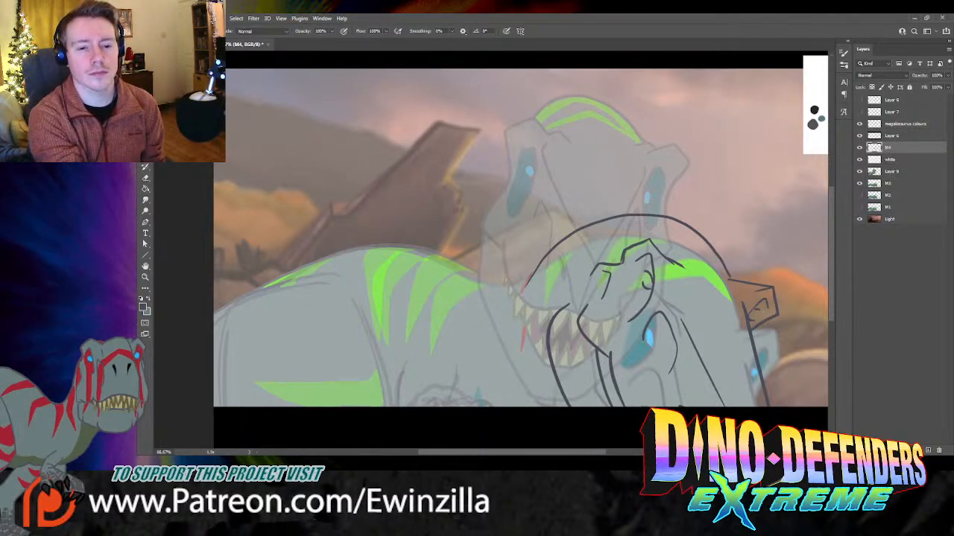
pyautogui.moveTo(213, 317); pyautogui.dragTo(322, 261)
pyautogui.hotkey('ctrl', 'z')
pyautogui.moveTo(214, 318)
pyautogui.mouseDown()
pyautogui.moveTo(325, 260)
pyautogui.moveTo(388, 254)
pyautogui.moveTo(459, 271)
pyautogui.mouseUp()
pyautogui.hotkey('ctrl', 'z')
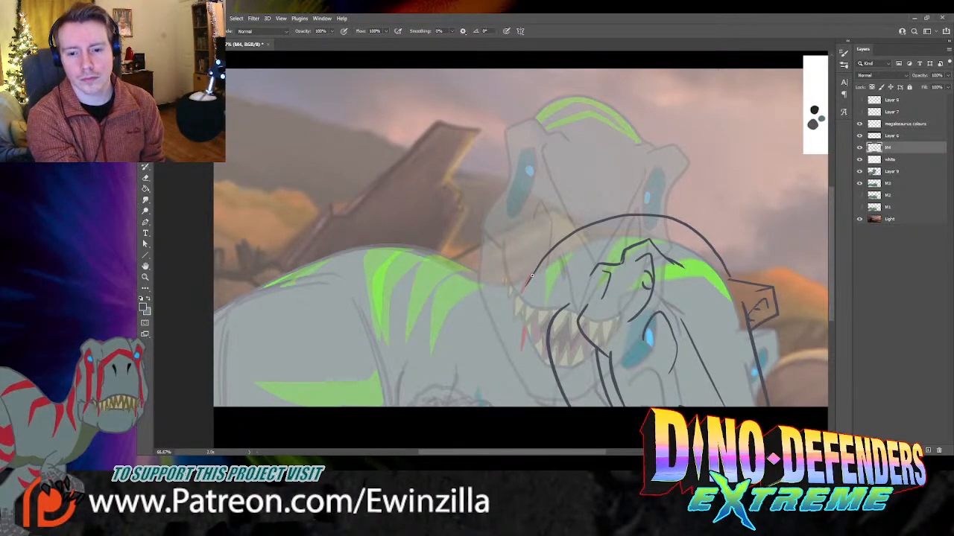
pyautogui.moveTo(527, 283)
pyautogui.mouseDown()
pyautogui.moveTo(480, 286)
pyautogui.moveTo(386, 249)
pyautogui.moveTo(307, 266)
pyautogui.moveTo(206, 322)
pyautogui.moveTo(208, 307)
pyautogui.moveTo(325, 276)
pyautogui.mouseUp()
pyautogui.hotkey('ctrl', 'z')
pyautogui.moveTo(236, 306); pyautogui.dragTo(335, 280)
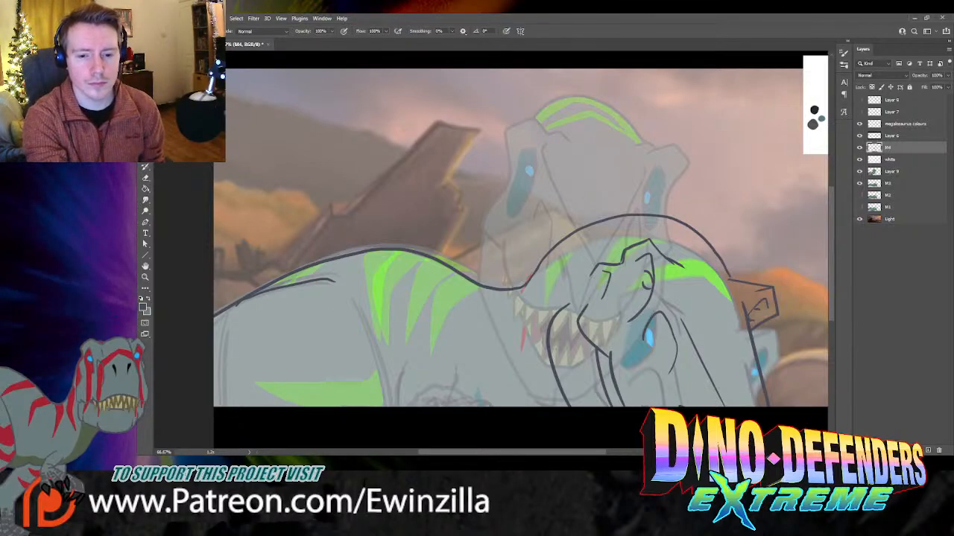
# Step: Draw both long edges of the near leg down to the frame's lower edge on M4, redoing strokes that miss the guide
pyautogui.moveTo(354, 298); pyautogui.dragTo(389, 395)
pyautogui.hotkey('ctrl', 'z')
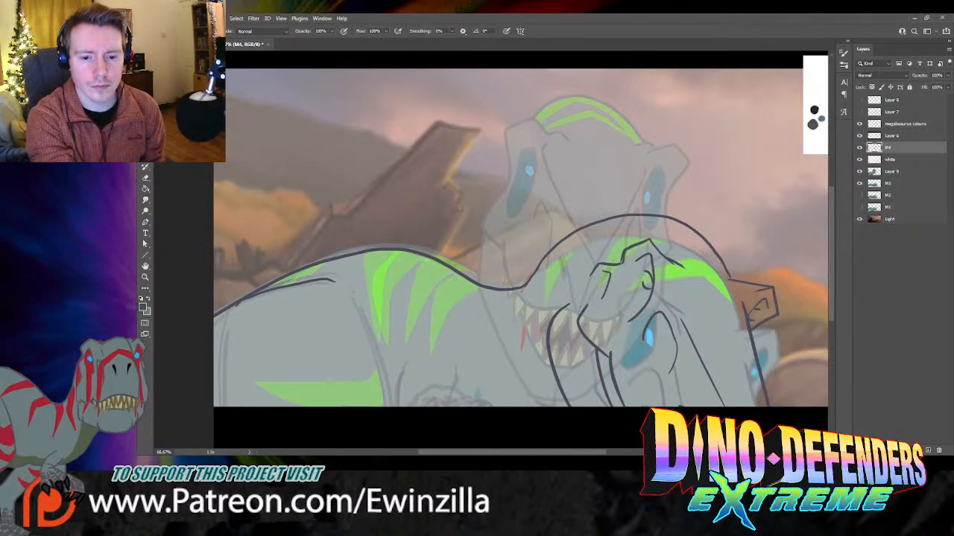
pyautogui.moveTo(353, 294); pyautogui.dragTo(391, 409)
pyautogui.hotkey('ctrl', 'z')
pyautogui.moveTo(351, 294); pyautogui.dragTo(389, 406)
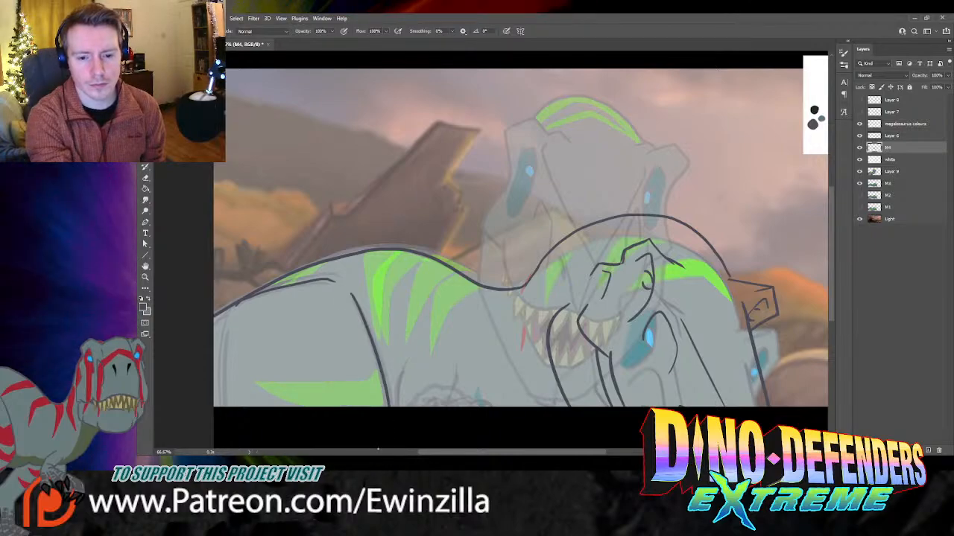
pyautogui.moveTo(227, 321); pyautogui.dragTo(223, 407)
pyautogui.hotkey('ctrl', 'z')
pyautogui.moveTo(229, 320); pyautogui.dragTo(218, 410)
pyautogui.hotkey('ctrl', 'z')
pyautogui.moveTo(230, 319); pyautogui.dragTo(221, 407)
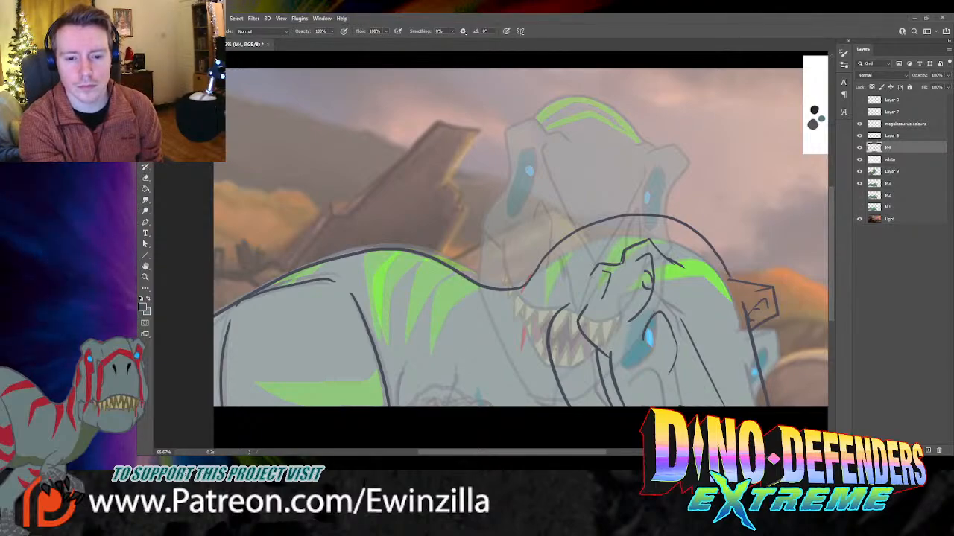
# Step: Draw the arm lines and the rounded knuckles at the frame's lower edge, and touch up the knuckles with the Smudge tool
pyautogui.moveTo(412, 362); pyautogui.dragTo(406, 415)
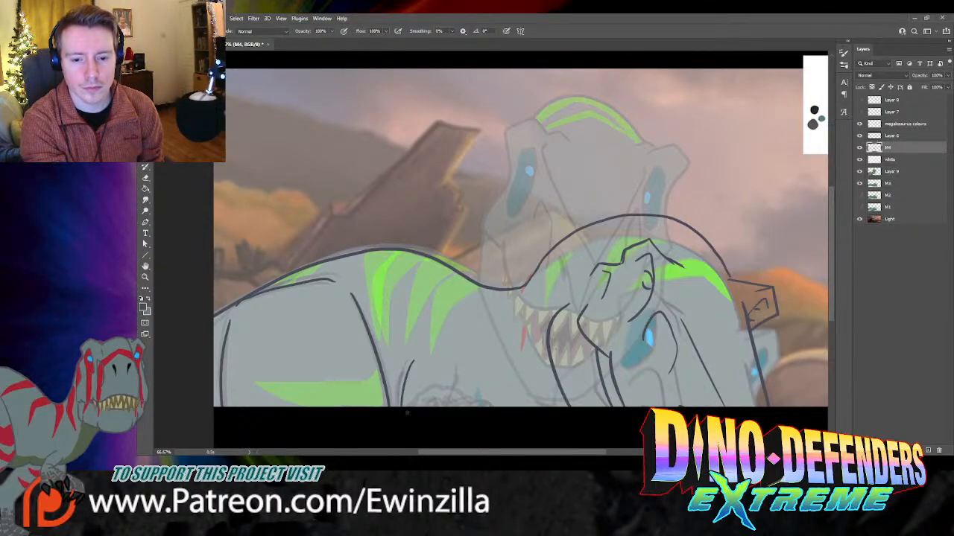
pyautogui.moveTo(457, 363)
pyautogui.mouseDown()
pyautogui.moveTo(454, 395)
pyautogui.moveTo(438, 395)
pyautogui.moveTo(476, 392)
pyautogui.moveTo(492, 405)
pyautogui.mouseUp()
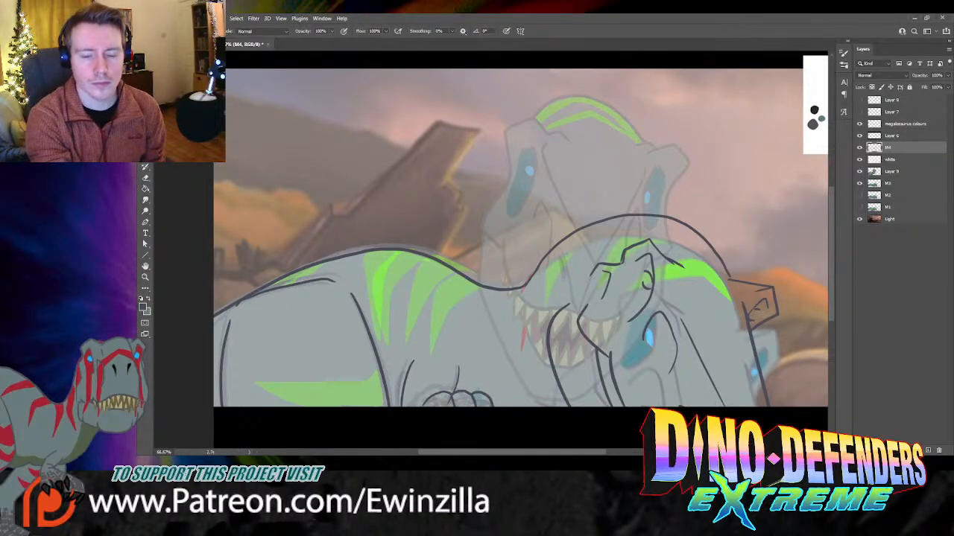
pyautogui.click(146, 199)
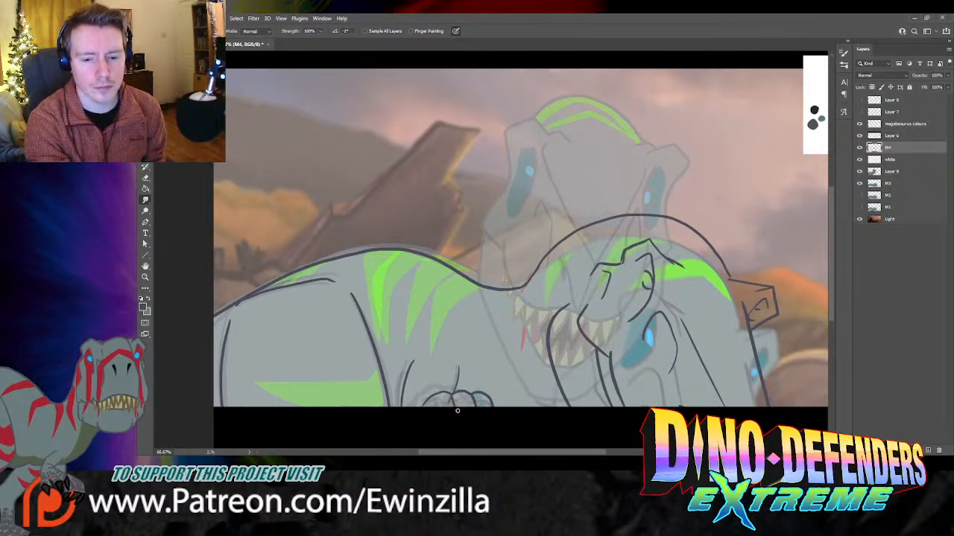
pyautogui.moveTo(450, 397); pyautogui.dragTo(455, 414)
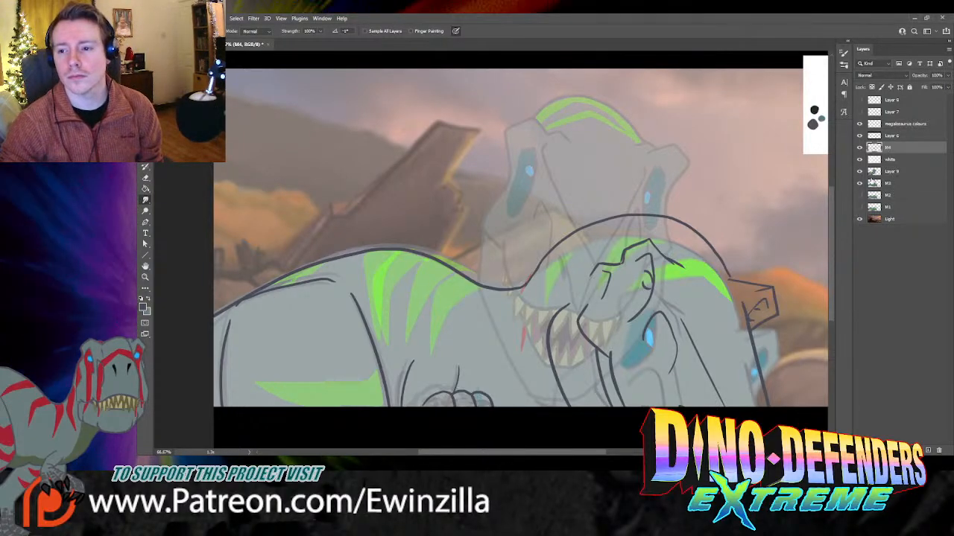
# Step: Hide Layer 9 and toggle M4 off and on to compare its lines with the M3 frame
pyautogui.click(859, 172)
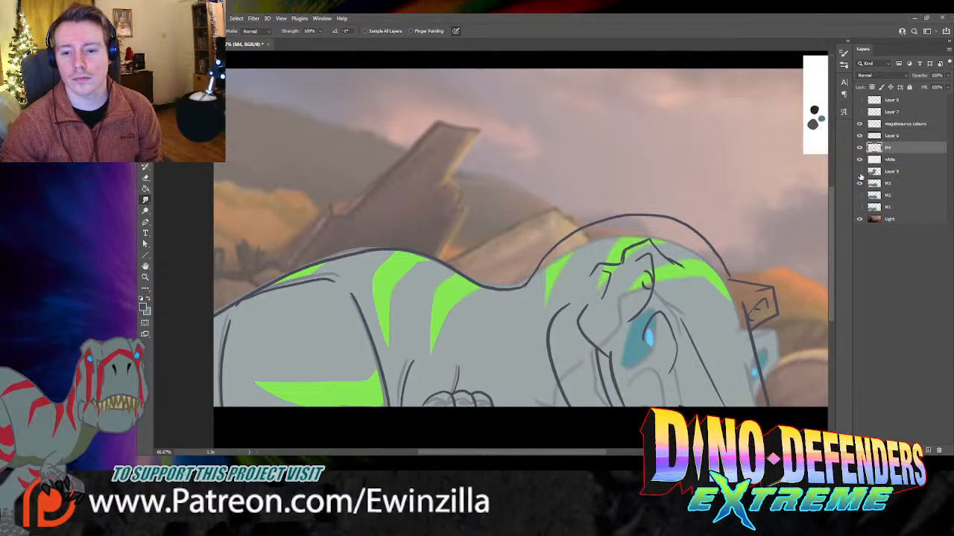
pyautogui.click(859, 147)
pyautogui.click(859, 147)
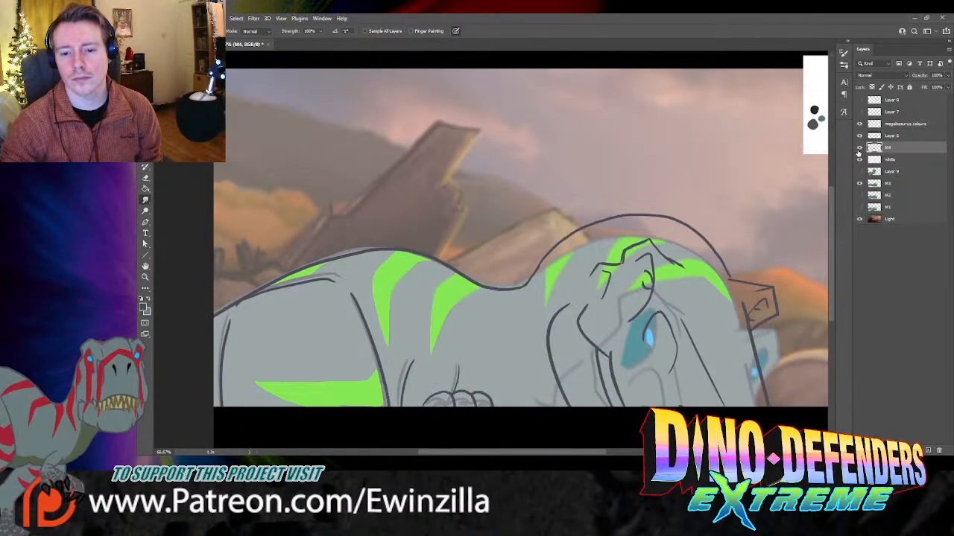
# Step: Redraw the stroke joining the neck hump's arc to the back outline until it connects smoothly
pyautogui.press('b')
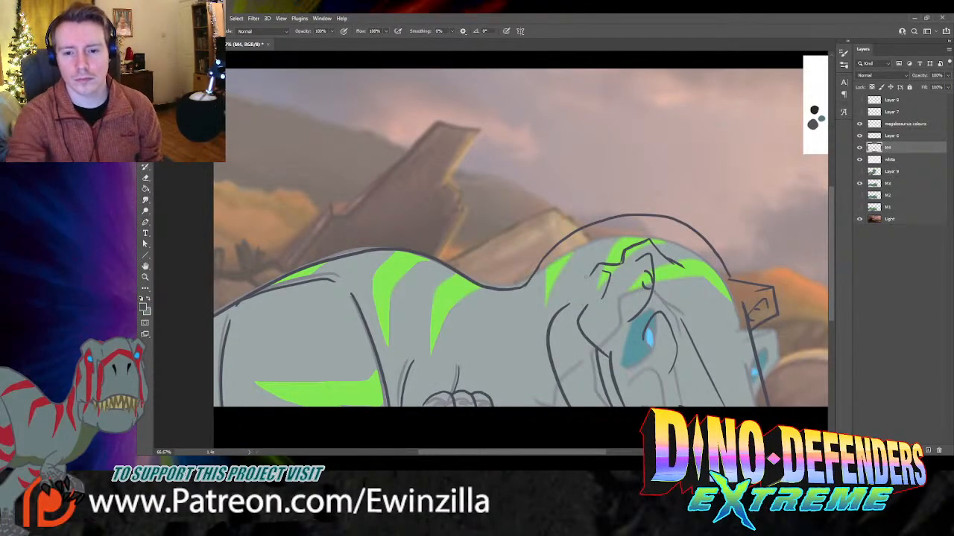
pyautogui.moveTo(543, 258); pyautogui.dragTo(514, 313)
pyautogui.hotkey('ctrl', 'z')
pyautogui.moveTo(545, 257); pyautogui.dragTo(519, 296)
pyautogui.hotkey('ctrl', 'z')
pyautogui.moveTo(545, 259); pyautogui.dragTo(521, 296)
pyautogui.press('z')
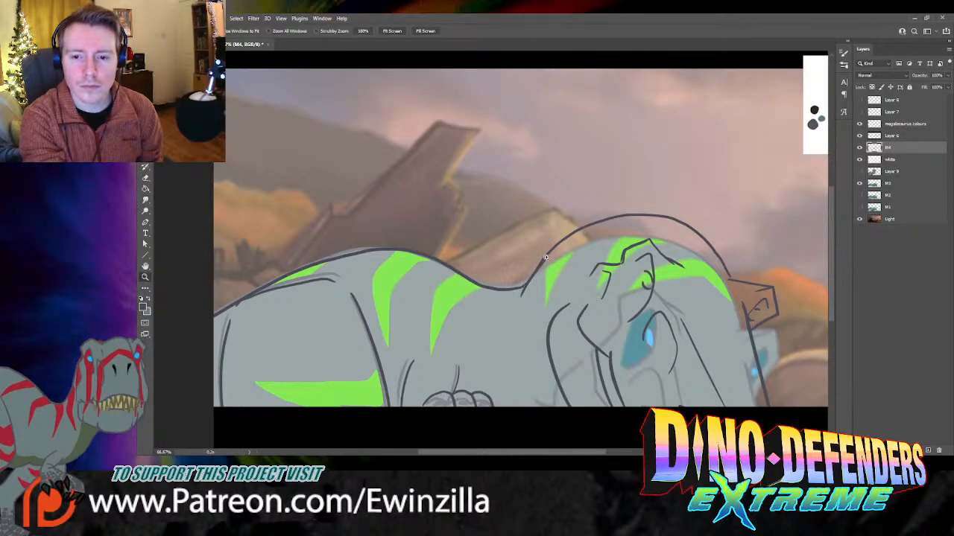
# Step: Extend the head outline's rear end into a short neck fold below the back line, and add a short stroke at the frame's lower edge
pyautogui.press('b')
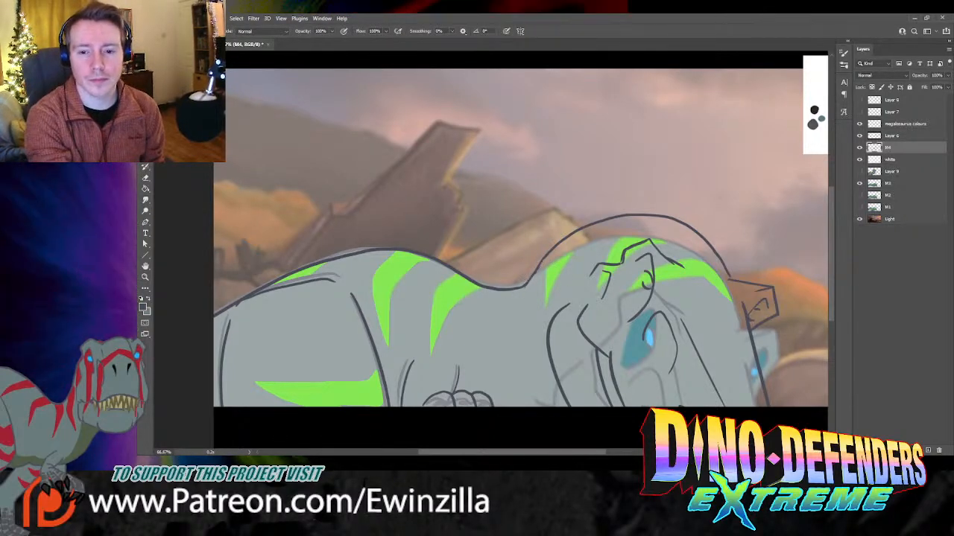
pyautogui.moveTo(549, 253); pyautogui.dragTo(518, 305)
pyautogui.hotkey('ctrl', 'z')
pyautogui.moveTo(548, 253)
pyautogui.mouseDown()
pyautogui.moveTo(517, 302)
pyautogui.moveTo(527, 283)
pyautogui.mouseUp()
pyautogui.hotkey('ctrl', 'z')
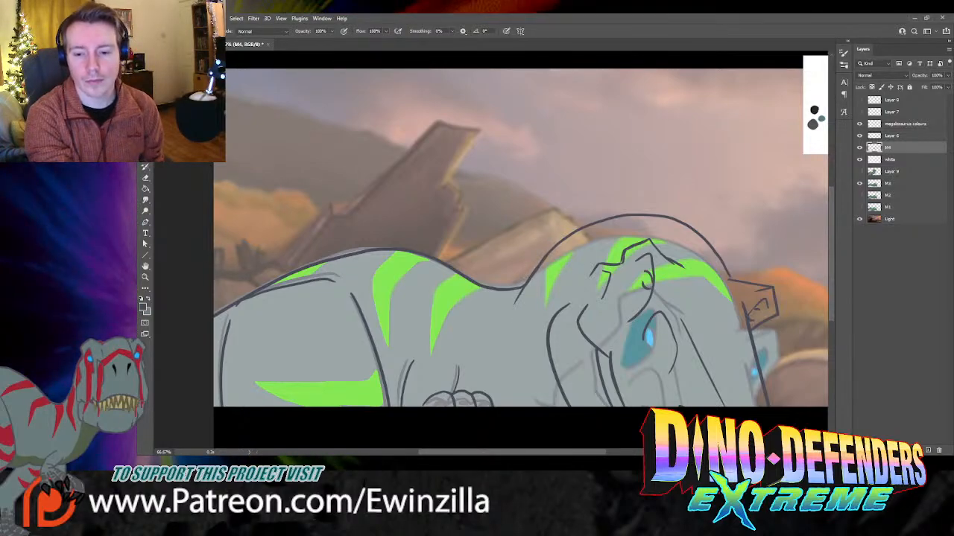
pyautogui.moveTo(535, 402); pyautogui.dragTo(569, 404)
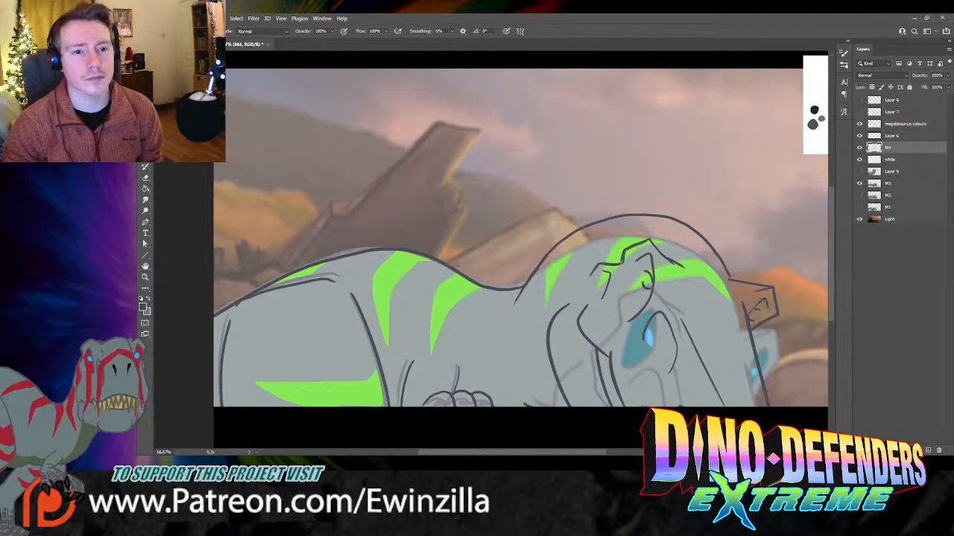
# Step: Lasso the far brow and snout edge lines on M4 and transform them to fit closer against the head outline
pyautogui.press('l')
pyautogui.moveTo(730, 280)
pyautogui.mouseDown()
pyautogui.moveTo(767, 428)
pyautogui.moveTo(823, 283)
pyautogui.moveTo(779, 242)
pyautogui.moveTo(727, 279)
pyautogui.mouseUp()
pyautogui.press('v')
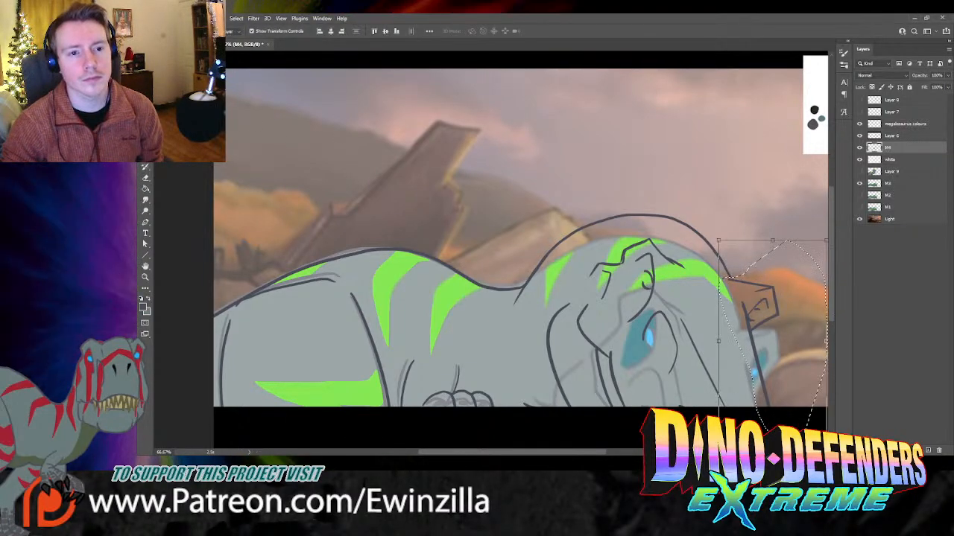
pyautogui.moveTo(826, 241); pyautogui.dragTo(761, 218)
pyautogui.moveTo(751, 255); pyautogui.dragTo(747, 254)
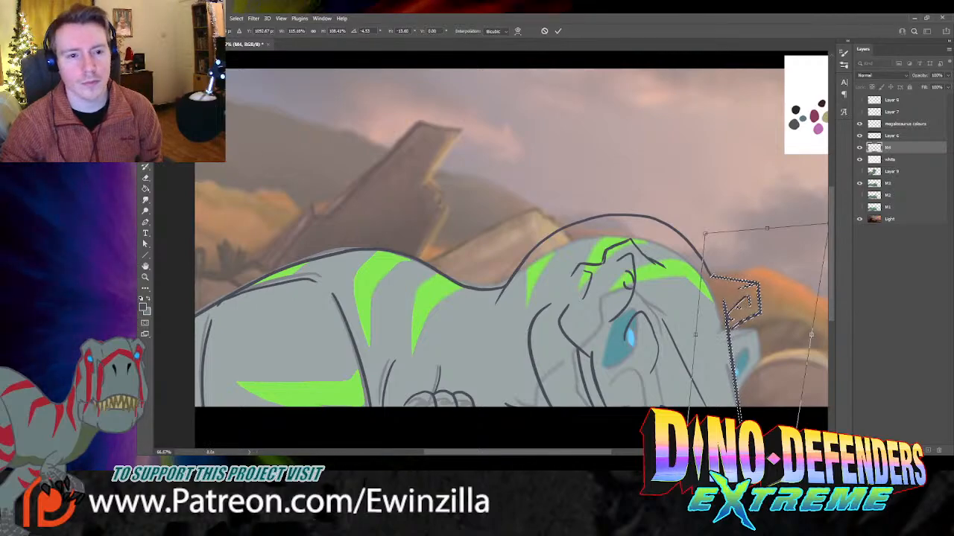
pyautogui.press('Return')
pyautogui.hotkey('ctrl', 'd')
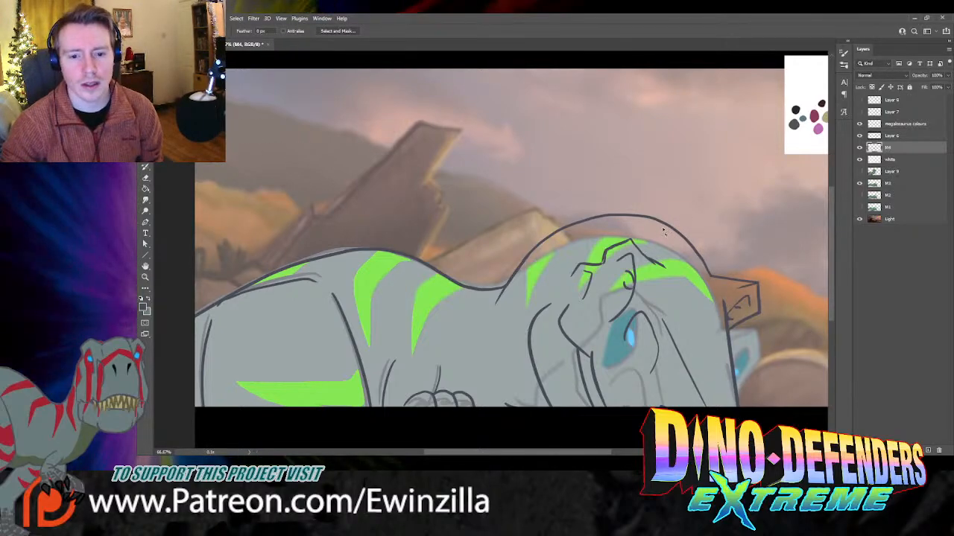
# Step: Hide the M3 frame and clean up the corners of the near brow and head lines with the Smudge tool
pyautogui.click(859, 183)
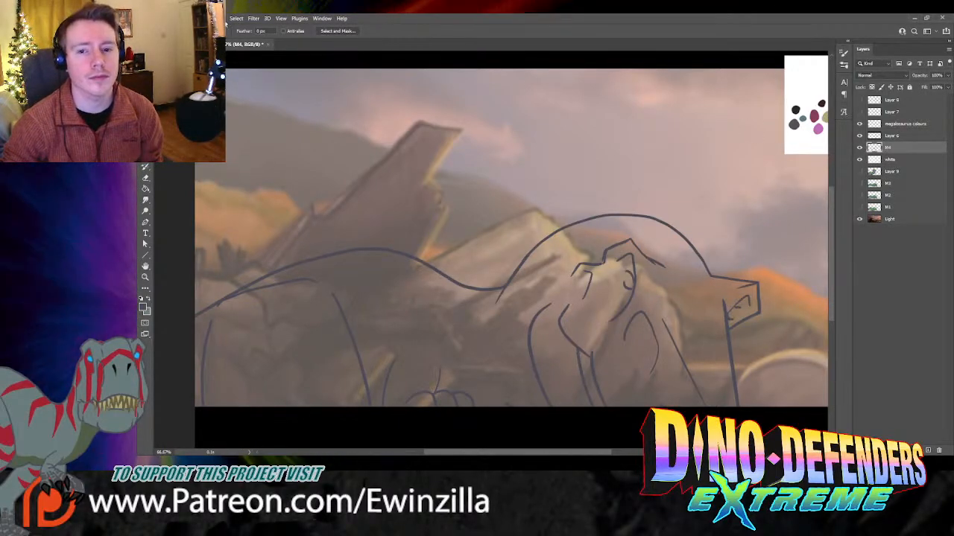
pyautogui.click(145, 200)
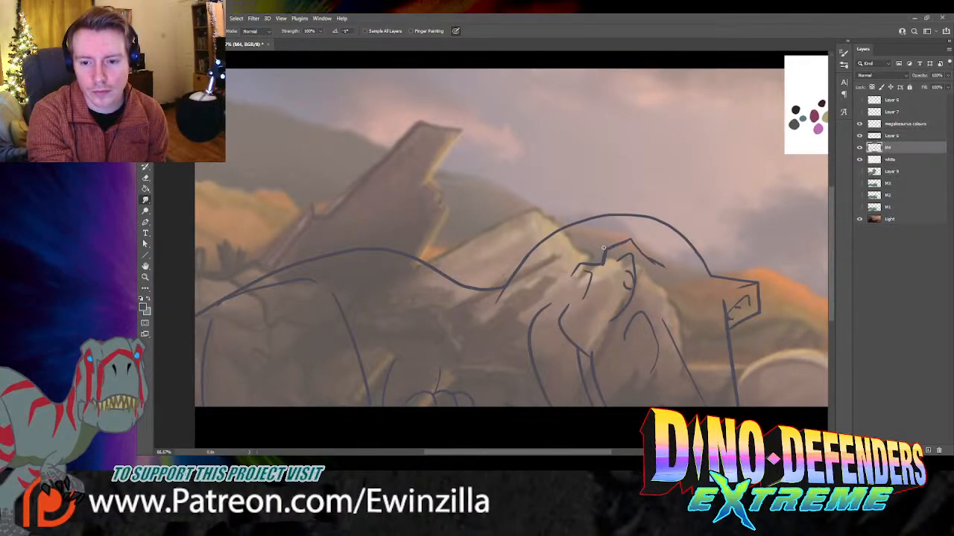
pyautogui.moveTo(603, 252)
pyautogui.mouseDown()
pyautogui.moveTo(605, 263)
pyautogui.moveTo(631, 239)
pyautogui.moveTo(604, 251)
pyautogui.mouseUp()
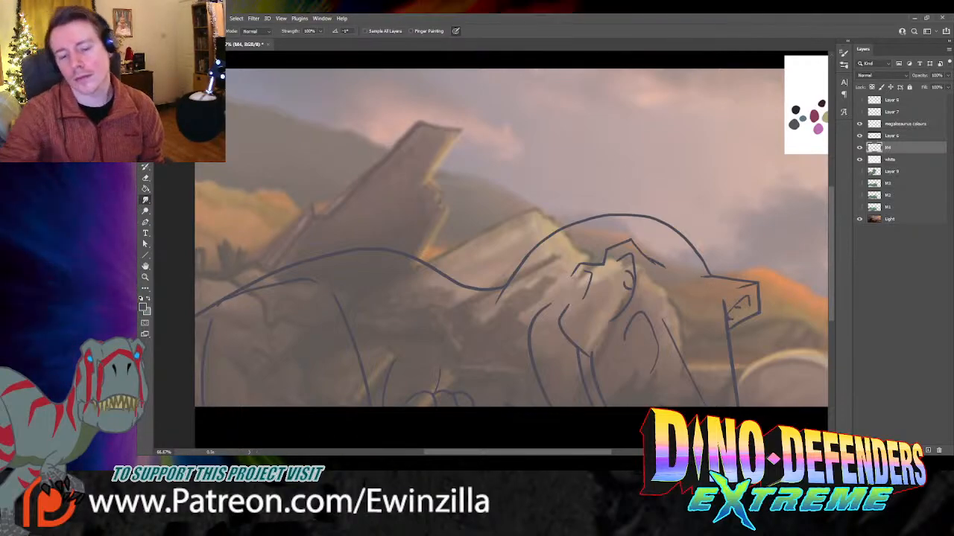
# Step: Fill the white layer with solid white and lower its opacity to 42%
pyautogui.moveTo(575, 452); pyautogui.dragTo(597, 452)
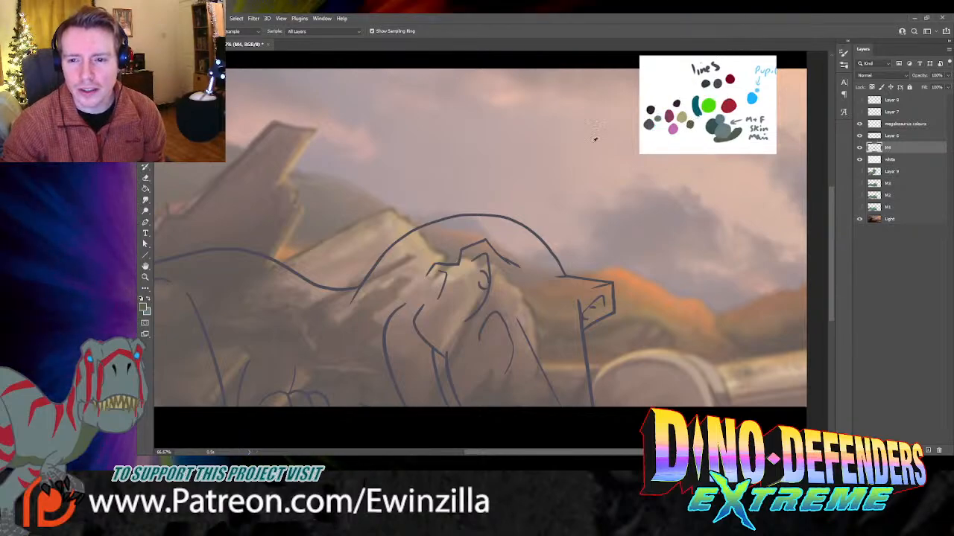
pyautogui.press('b')
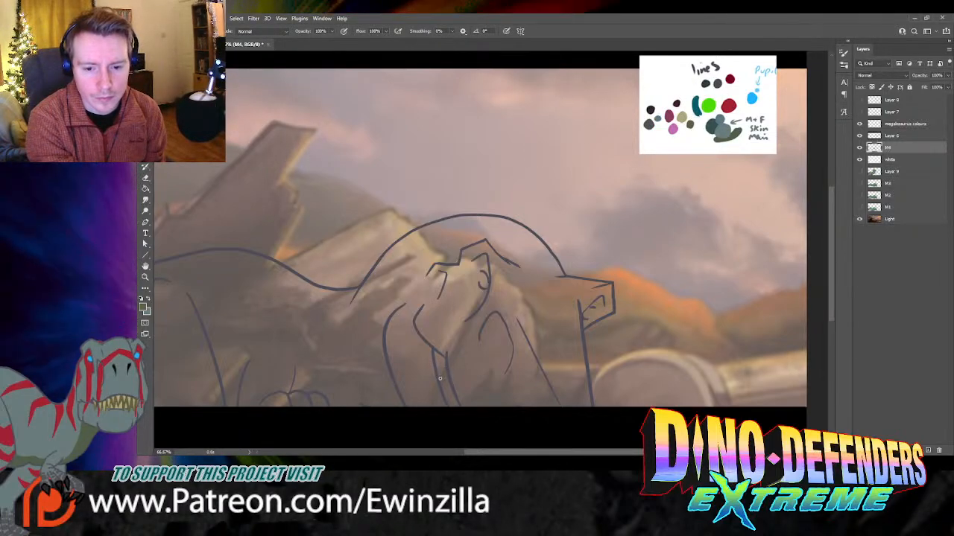
pyautogui.hotkey('alt', '[')
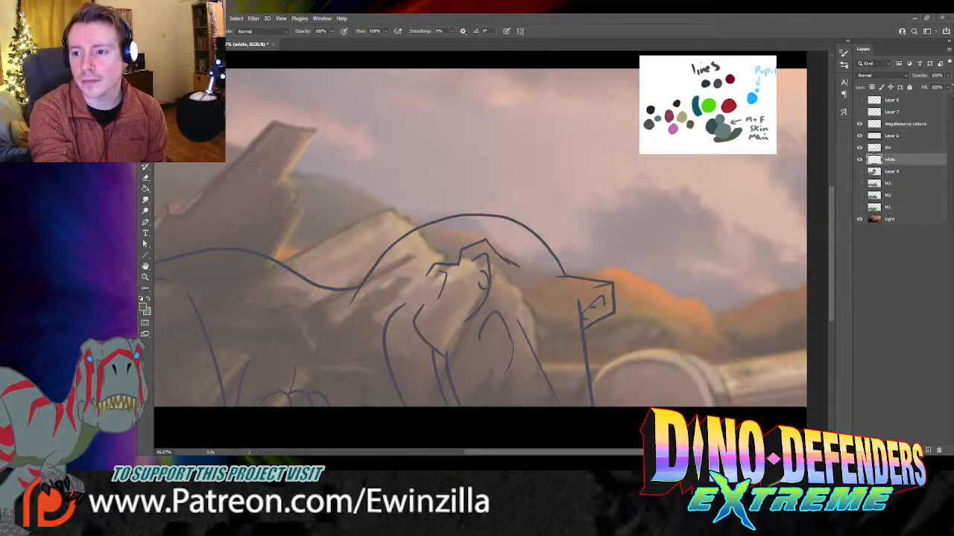
pyautogui.click(886, 149)
pyautogui.click(887, 160)
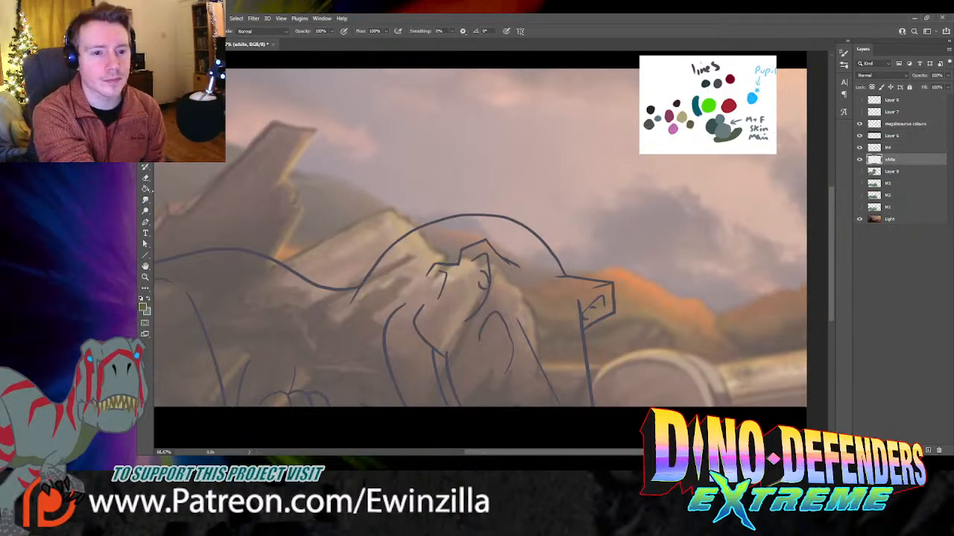
pyautogui.press('i')
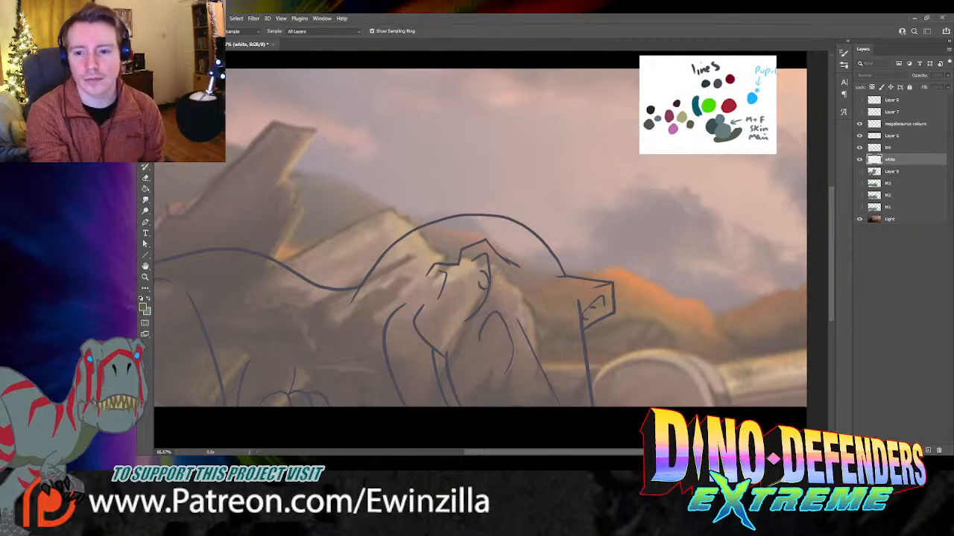
pyautogui.click(775, 206)
pyautogui.click(623, 244)
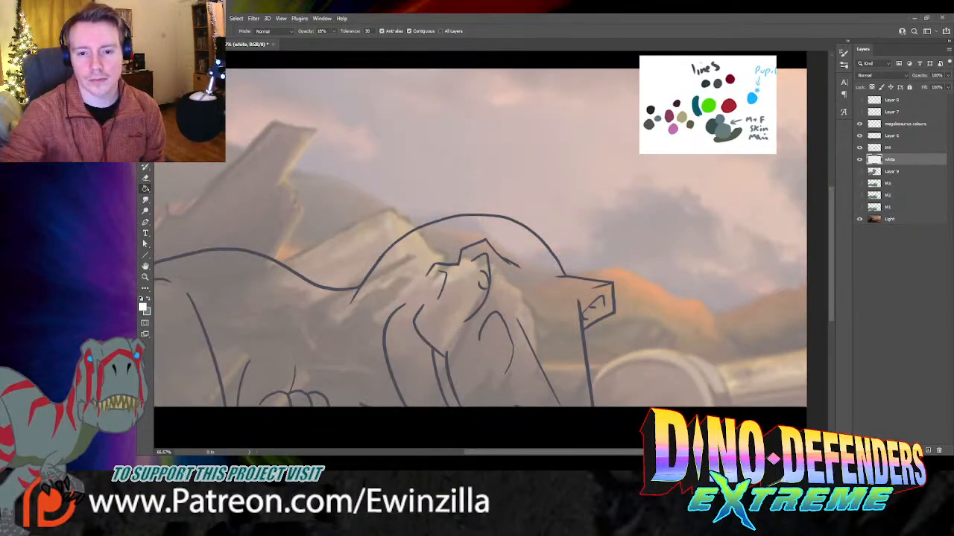
pyautogui.click(667, 215)
pyautogui.click(667, 216)
pyautogui.click(666, 215)
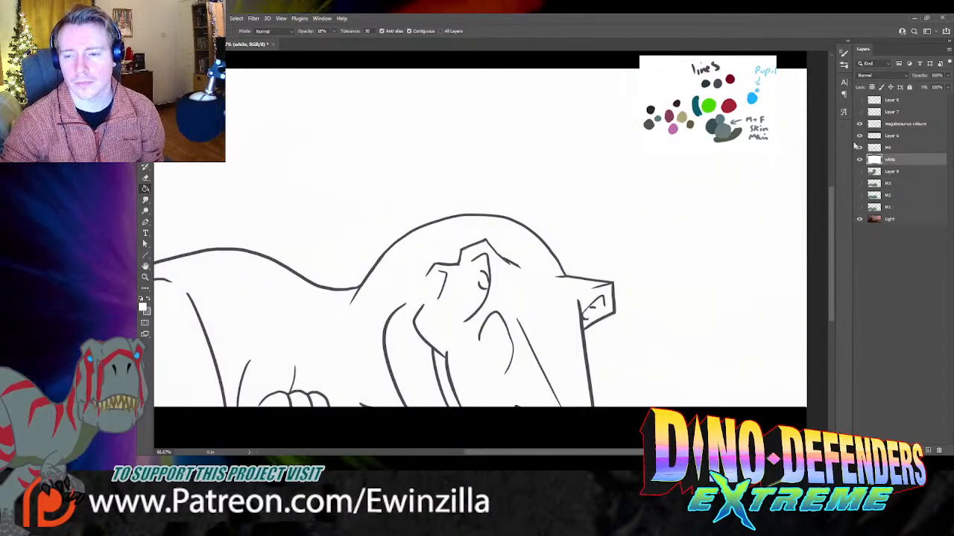
pyautogui.click(947, 76)
pyautogui.moveTo(937, 87); pyautogui.dragTo(926, 88)
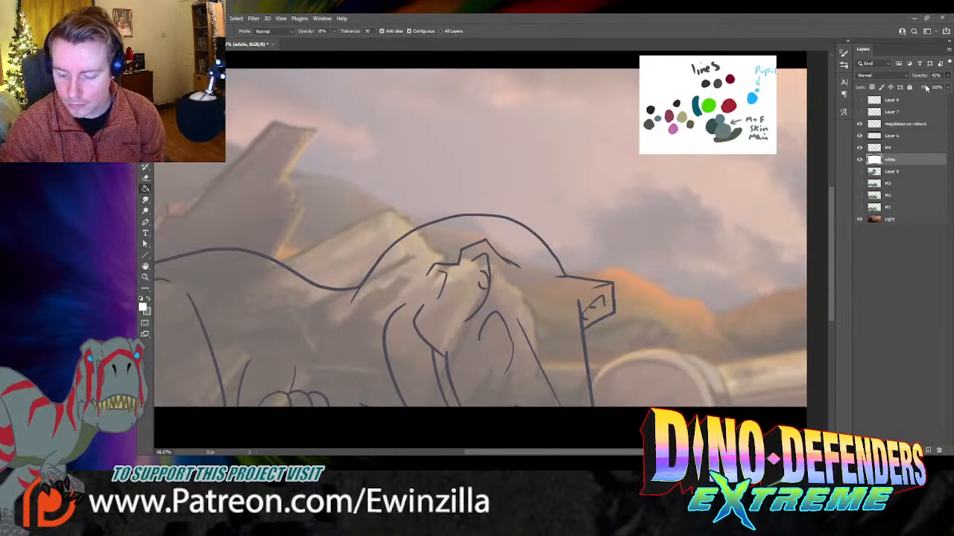
# Step: Sample the olive tooth colour from the colour reference and draw zigzag teeth between the mouth lines on M4
pyautogui.click(890, 149)
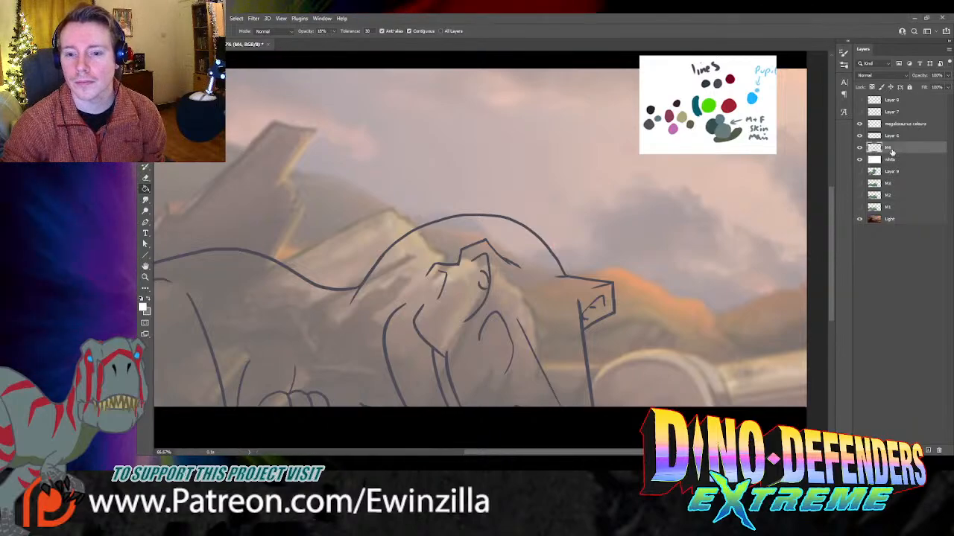
pyautogui.press('i')
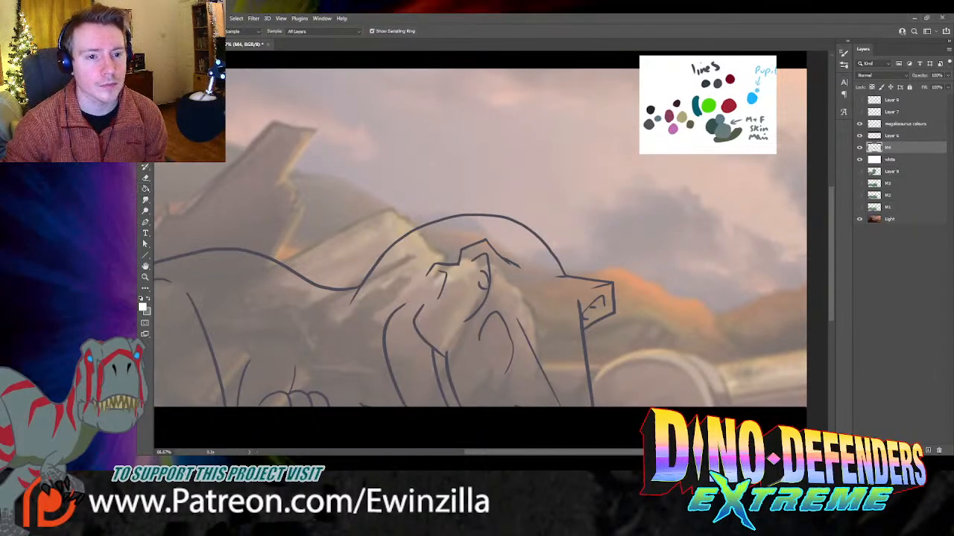
pyautogui.click(690, 124)
pyautogui.press('b')
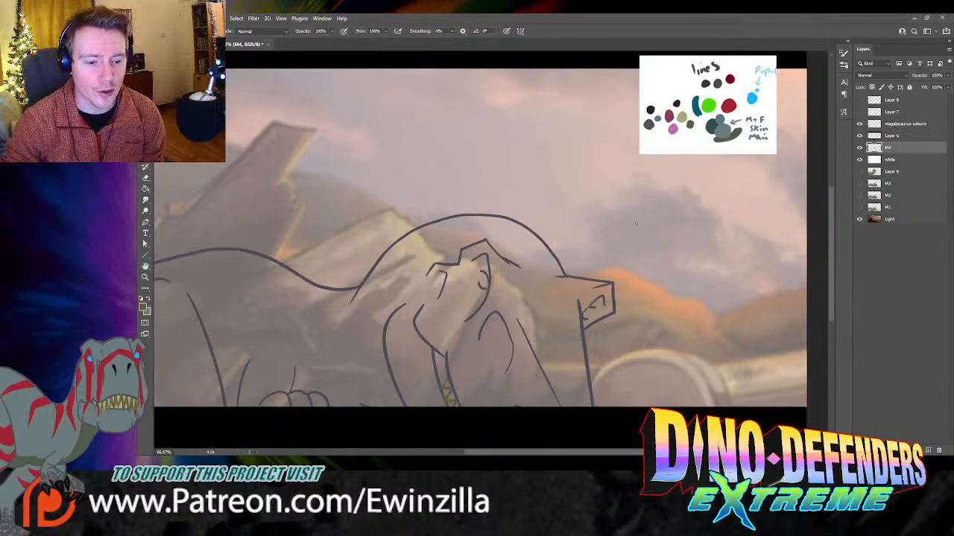
# Step: Smudge the top edge of the far brow on M4 back to the head outline, redoing passes until the join is clean
pyautogui.moveTo(640, 453); pyautogui.dragTo(600, 454)
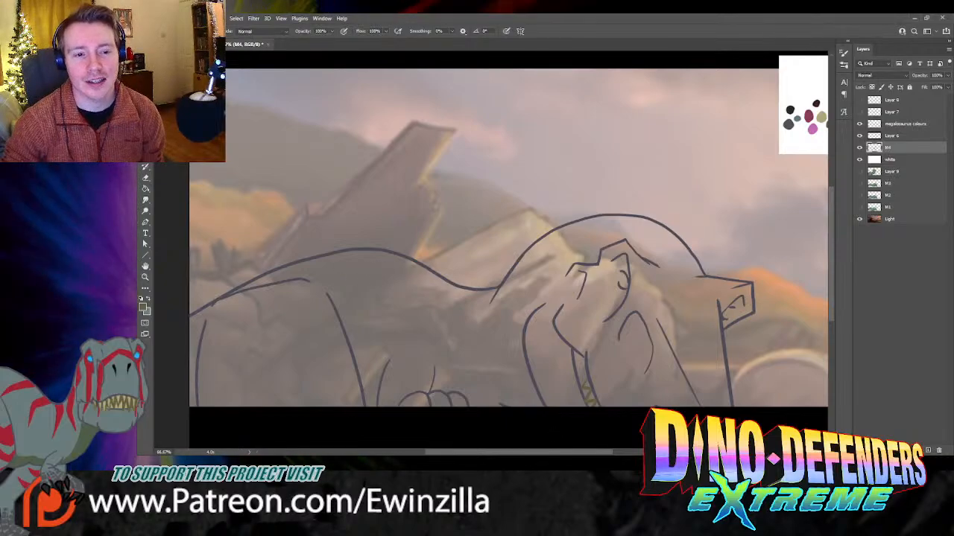
pyautogui.click(144, 204)
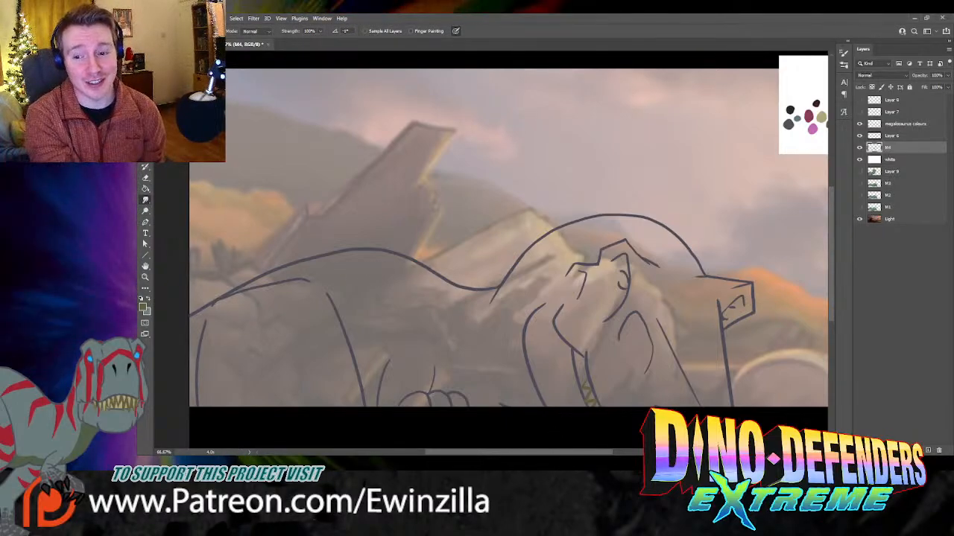
pyautogui.moveTo(751, 284); pyautogui.dragTo(689, 276)
pyautogui.hotkey('ctrl', 'z')
pyautogui.hotkey('ctrl', 'z')
pyautogui.moveTo(751, 284); pyautogui.dragTo(695, 276)
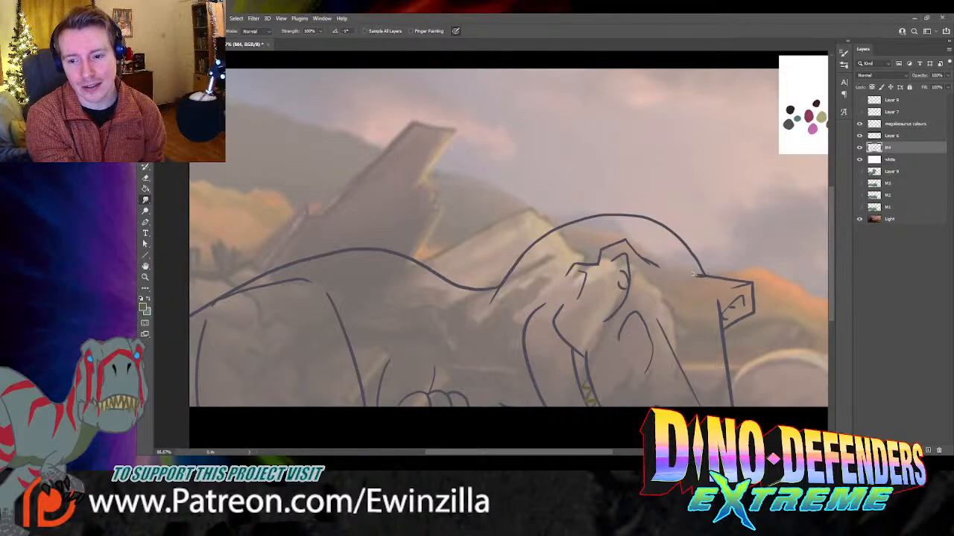
pyautogui.hotkey('ctrl', 'z')
pyautogui.moveTo(751, 284); pyautogui.dragTo(690, 276)
pyautogui.hotkey('ctrl', 'z')
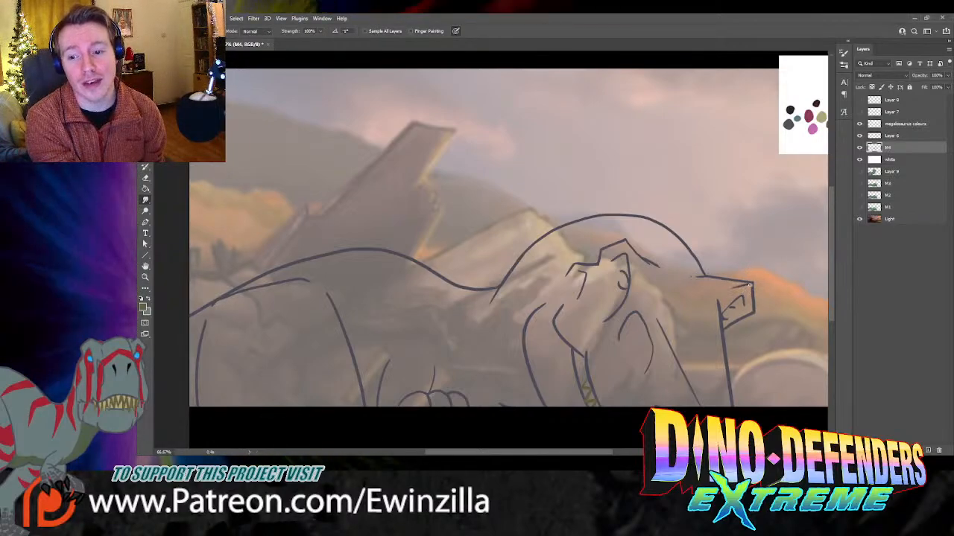
pyautogui.moveTo(751, 284); pyautogui.dragTo(700, 277)
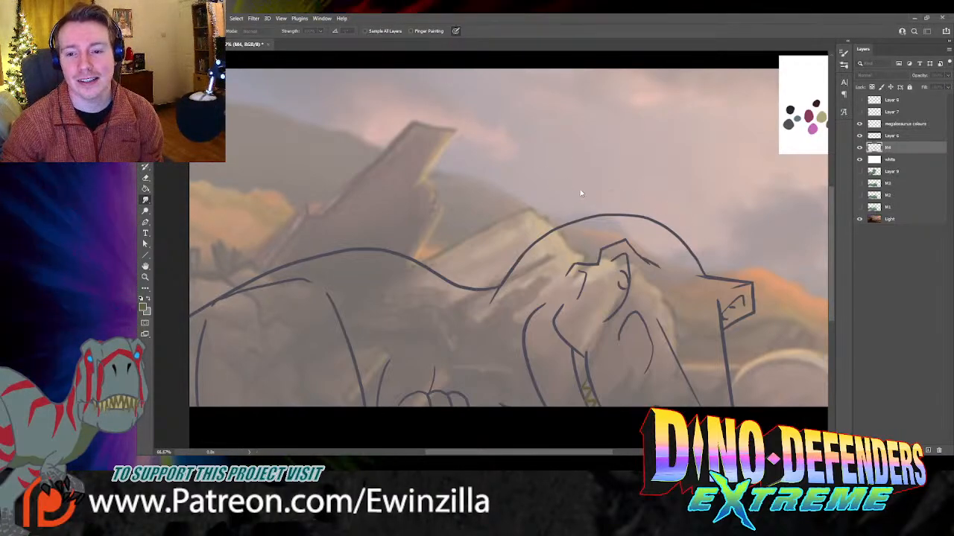
# Step: Create a new layer directly beneath M4 and paint the grey-teal skin colour around the near eye and down the snout
pyautogui.hotkey('ctrl', 'alt', 'shift', 'n')
pyautogui.moveTo(901, 152); pyautogui.dragTo(894, 170)
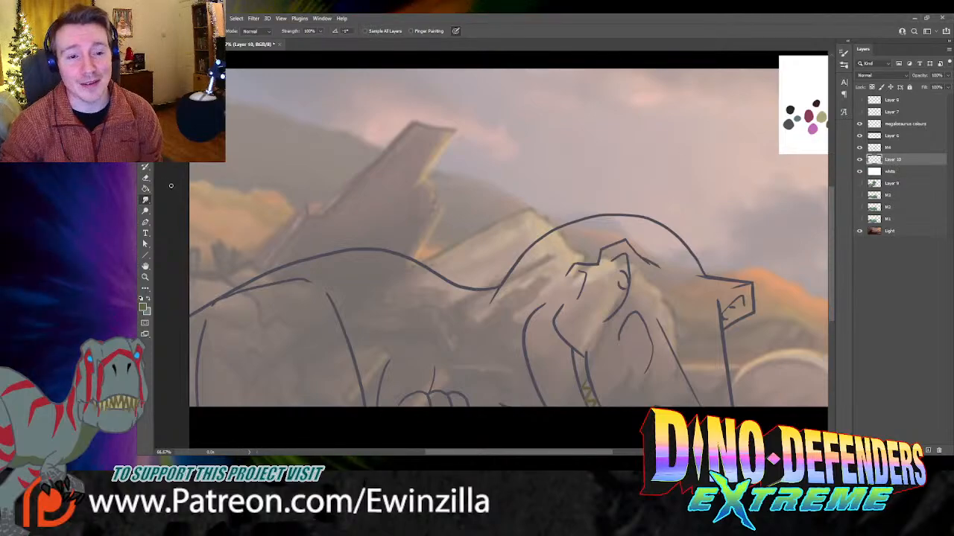
pyautogui.press('i')
pyautogui.moveTo(488, 452); pyautogui.dragTo(519, 454)
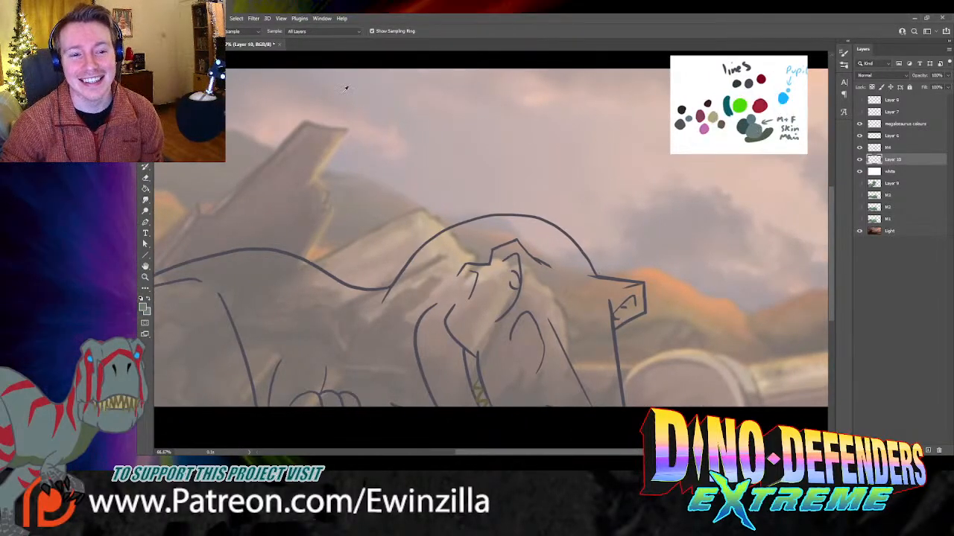
pyautogui.press('b')
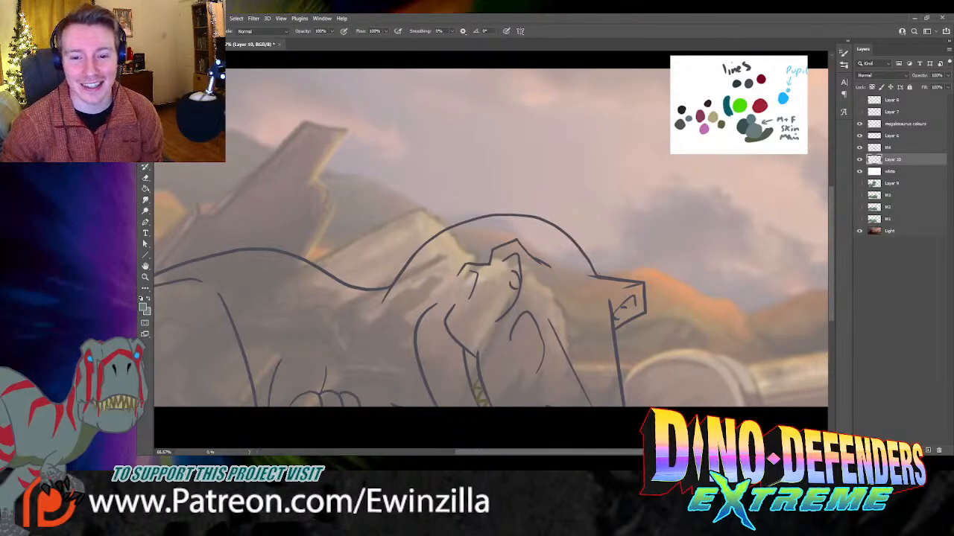
pyautogui.moveTo(516, 243)
pyautogui.mouseDown()
pyautogui.moveTo(491, 258)
pyautogui.moveTo(514, 246)
pyautogui.moveTo(522, 258)
pyautogui.moveTo(527, 298)
pyautogui.moveTo(516, 313)
pyautogui.moveTo(491, 323)
pyautogui.moveTo(497, 257)
pyautogui.moveTo(478, 307)
pyautogui.moveTo(485, 271)
pyautogui.moveTo(451, 305)
pyautogui.moveTo(465, 287)
pyautogui.moveTo(475, 344)
pyautogui.moveTo(480, 351)
pyautogui.moveTo(483, 339)
pyautogui.moveTo(504, 398)
pyautogui.mouseUp()
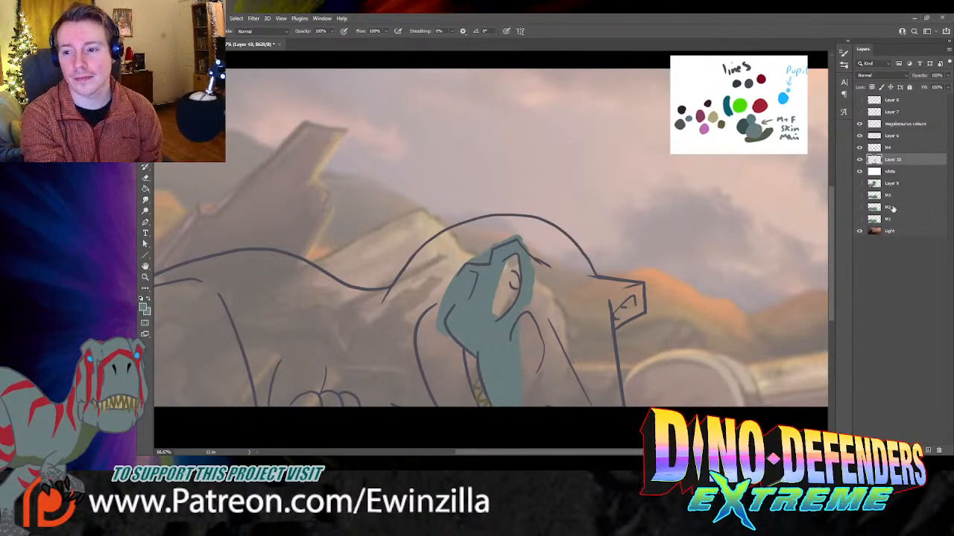
# Step: Extend the cheek line upward from the mouth corner towards the brow on M4 with the Smudge tool, redoing the pass once
pyautogui.click(889, 151)
pyautogui.click(145, 201)
pyautogui.moveTo(478, 354)
pyautogui.mouseDown()
pyautogui.moveTo(451, 316)
pyautogui.moveTo(457, 282)
pyautogui.mouseUp()
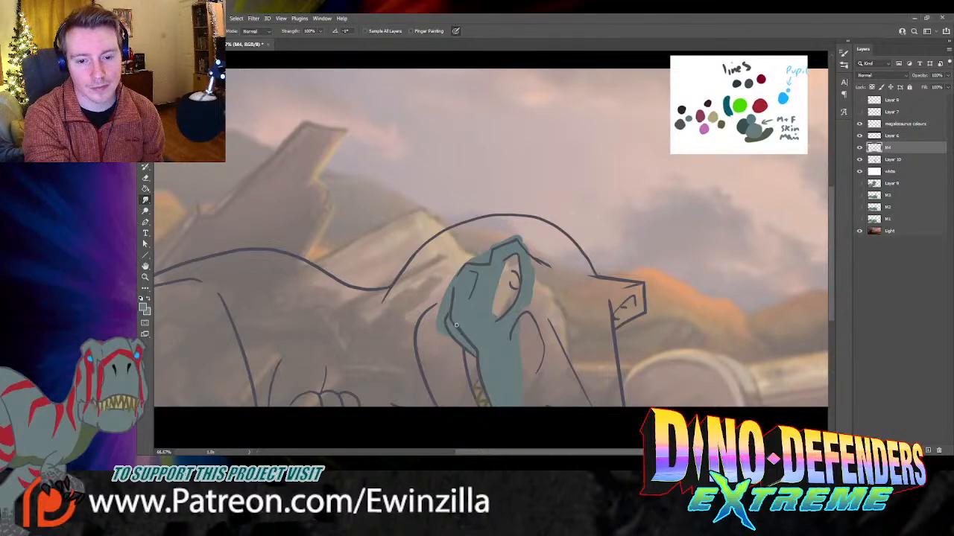
pyautogui.hotkey('ctrl', 'z')
pyautogui.moveTo(450, 314)
pyautogui.mouseDown()
pyautogui.moveTo(474, 353)
pyautogui.moveTo(448, 304)
pyautogui.mouseUp()
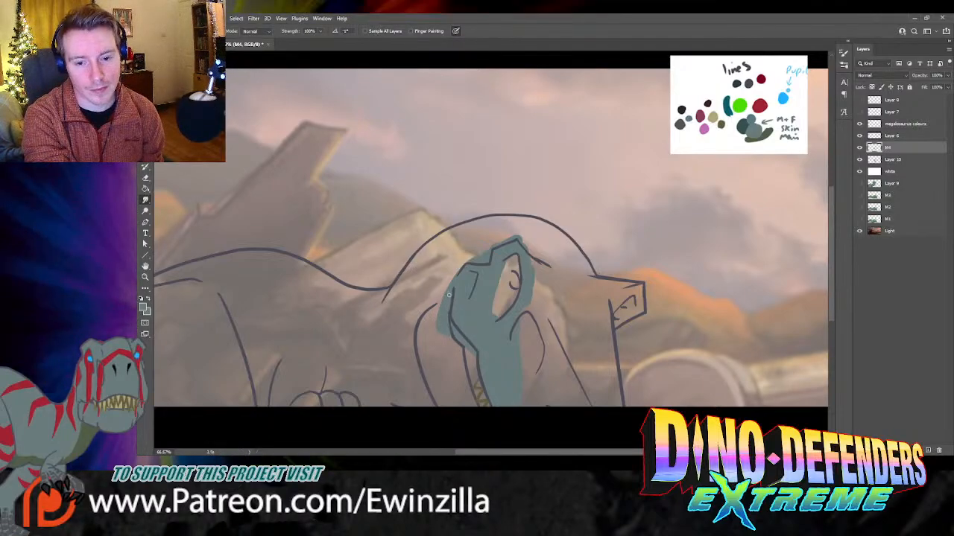
# Step: Brush the grey-teal skin colour over the rest of the head, jaw and snout on Layer 10, leaving the eyes and mouth unpainted
pyautogui.click(891, 159)
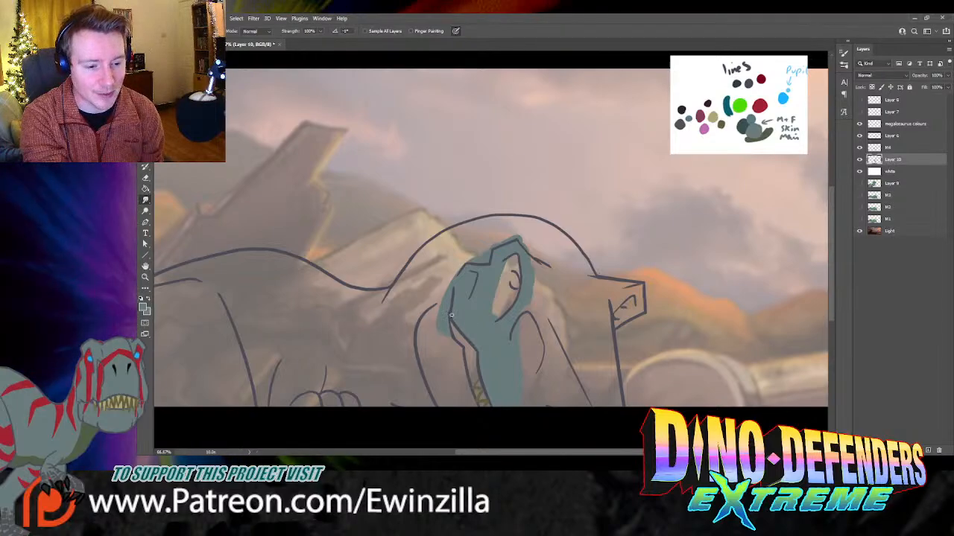
pyautogui.press('b')
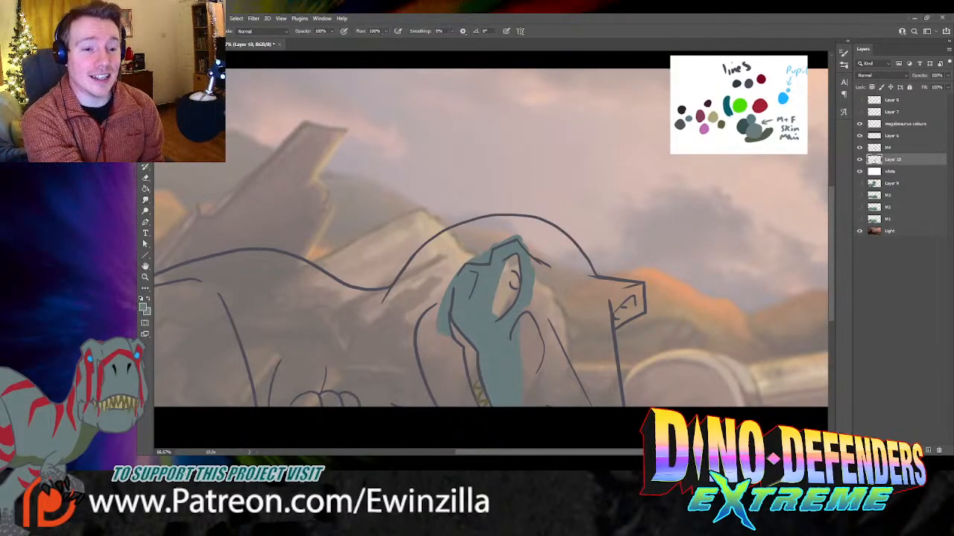
pyautogui.moveTo(445, 313)
pyautogui.mouseDown()
pyautogui.moveTo(430, 334)
pyautogui.moveTo(432, 312)
pyautogui.moveTo(422, 335)
pyautogui.moveTo(449, 414)
pyautogui.moveTo(457, 409)
pyautogui.moveTo(440, 329)
pyautogui.moveTo(458, 355)
pyautogui.moveTo(456, 376)
pyautogui.moveTo(446, 363)
pyautogui.moveTo(448, 373)
pyautogui.moveTo(437, 320)
pyautogui.moveTo(510, 312)
pyautogui.moveTo(534, 377)
pyautogui.moveTo(543, 362)
pyautogui.moveTo(549, 384)
pyautogui.moveTo(544, 302)
pyautogui.moveTo(582, 358)
pyautogui.moveTo(607, 299)
pyautogui.moveTo(610, 382)
pyautogui.moveTo(607, 350)
pyautogui.mouseUp()
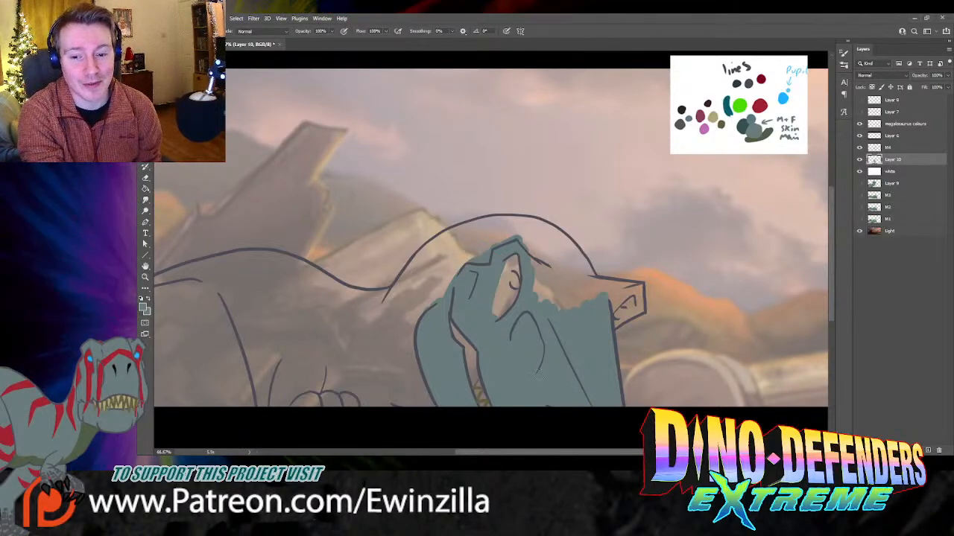
pyautogui.moveTo(614, 303)
pyautogui.mouseDown()
pyautogui.moveTo(640, 287)
pyautogui.moveTo(640, 308)
pyautogui.moveTo(615, 324)
pyautogui.moveTo(642, 306)
pyautogui.moveTo(635, 290)
pyautogui.moveTo(589, 287)
pyautogui.mouseUp()
pyautogui.moveTo(523, 253)
pyautogui.mouseDown()
pyautogui.moveTo(538, 268)
pyautogui.moveTo(558, 261)
pyautogui.moveTo(587, 274)
pyautogui.moveTo(582, 263)
pyautogui.moveTo(563, 270)
pyautogui.moveTo(574, 252)
pyautogui.moveTo(546, 226)
pyautogui.moveTo(494, 223)
pyautogui.moveTo(450, 237)
pyautogui.moveTo(476, 225)
pyautogui.moveTo(425, 253)
pyautogui.moveTo(389, 298)
pyautogui.moveTo(417, 290)
pyautogui.moveTo(425, 312)
pyautogui.moveTo(484, 246)
pyautogui.moveTo(523, 235)
pyautogui.moveTo(492, 245)
pyautogui.moveTo(500, 231)
pyautogui.mouseUp()
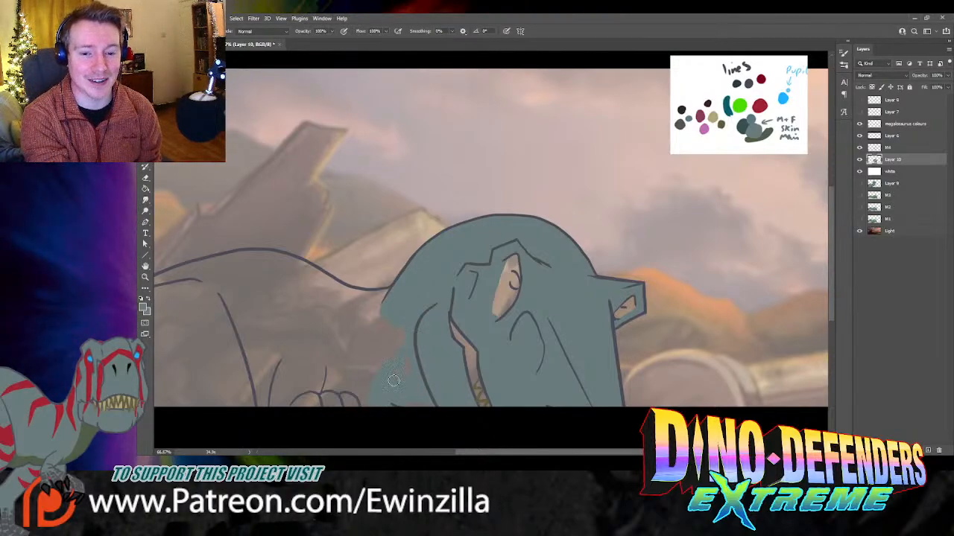
# Step: Paint the neck, arm and body on Layer 10 with the same grey-teal, filling up to the back outline and the frame's edge
pyautogui.moveTo(372, 393)
pyautogui.mouseDown()
pyautogui.moveTo(408, 320)
pyautogui.moveTo(340, 381)
pyautogui.moveTo(317, 412)
pyautogui.moveTo(331, 426)
pyautogui.moveTo(351, 390)
pyautogui.moveTo(354, 350)
pyautogui.moveTo(285, 408)
pyautogui.moveTo(269, 389)
pyautogui.moveTo(238, 414)
pyautogui.moveTo(233, 386)
pyautogui.moveTo(256, 376)
pyautogui.moveTo(266, 351)
pyautogui.moveTo(254, 357)
pyautogui.moveTo(257, 335)
pyautogui.moveTo(244, 331)
pyautogui.moveTo(253, 312)
pyautogui.moveTo(174, 376)
pyautogui.mouseUp()
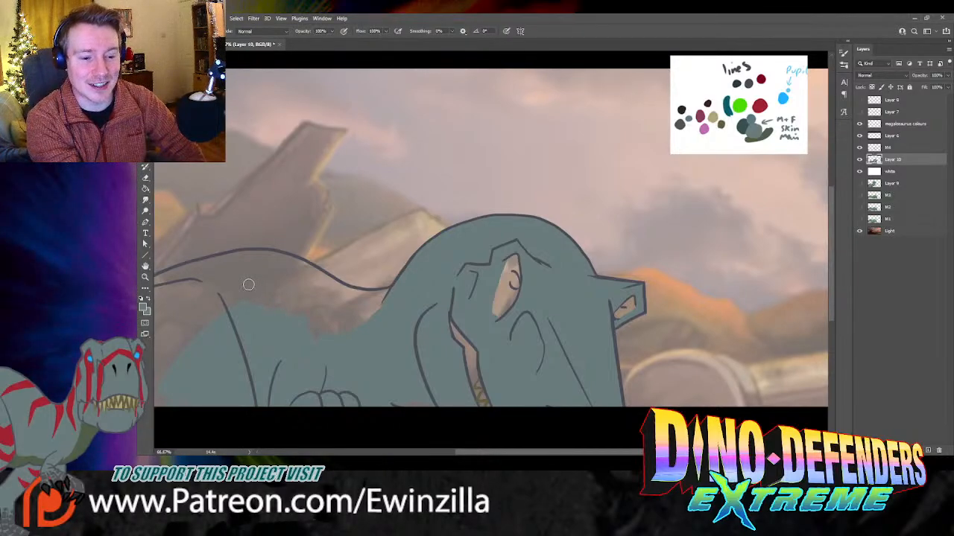
pyautogui.moveTo(289, 267)
pyautogui.mouseDown()
pyautogui.moveTo(352, 295)
pyautogui.moveTo(391, 294)
pyautogui.moveTo(365, 316)
pyautogui.moveTo(295, 304)
pyautogui.moveTo(293, 320)
pyautogui.moveTo(297, 268)
pyautogui.moveTo(254, 258)
pyautogui.moveTo(272, 257)
pyautogui.moveTo(222, 260)
pyautogui.moveTo(146, 285)
pyautogui.mouseUp()
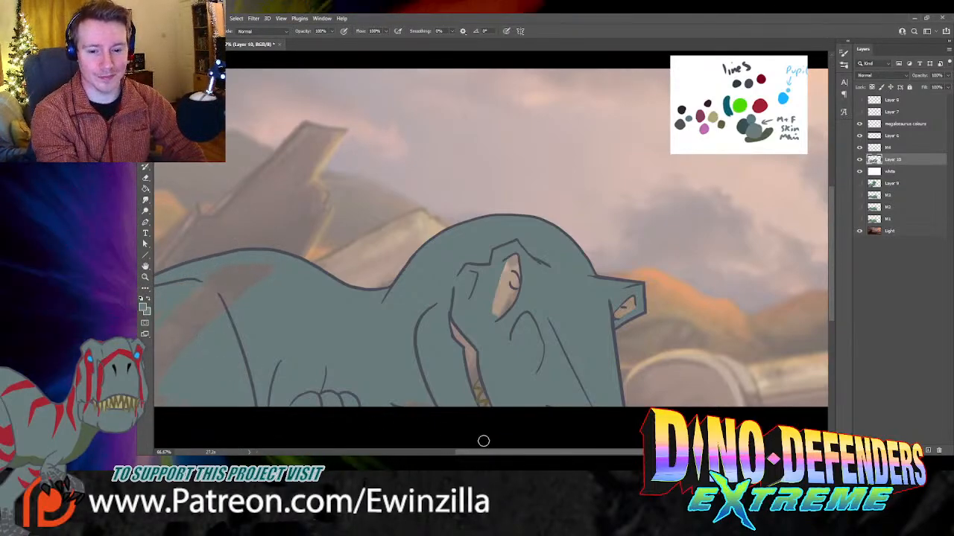
pyautogui.moveTo(478, 453); pyautogui.dragTo(427, 452)
pyautogui.moveTo(336, 292)
pyautogui.mouseDown()
pyautogui.moveTo(289, 316)
pyautogui.moveTo(303, 300)
pyautogui.moveTo(415, 270)
pyautogui.moveTo(463, 268)
pyautogui.moveTo(407, 283)
pyautogui.moveTo(448, 280)
pyautogui.moveTo(380, 333)
pyautogui.moveTo(362, 383)
pyautogui.moveTo(383, 392)
pyautogui.moveTo(385, 410)
pyautogui.moveTo(337, 407)
pyautogui.moveTo(347, 365)
pyautogui.moveTo(344, 353)
pyautogui.moveTo(330, 357)
pyautogui.moveTo(336, 325)
pyautogui.moveTo(254, 345)
pyautogui.moveTo(248, 377)
pyautogui.mouseUp()
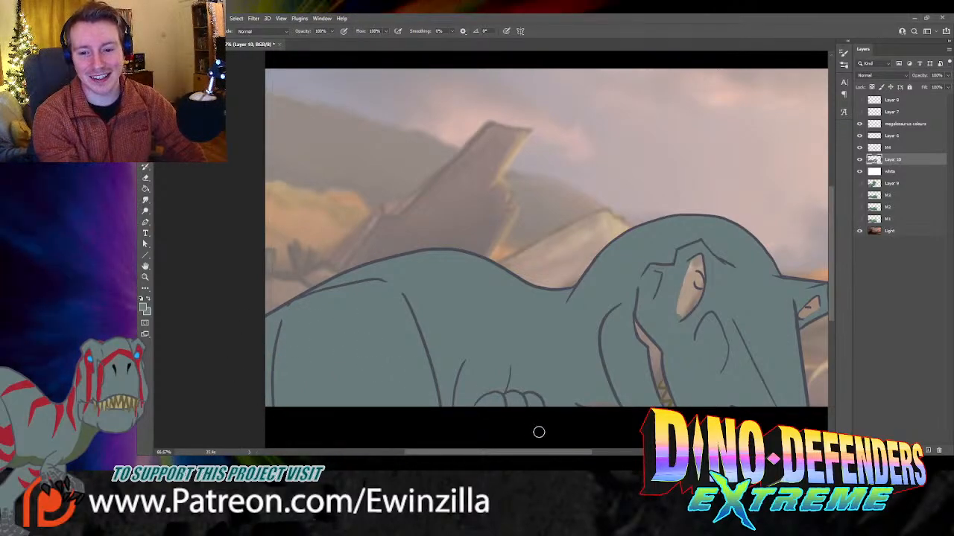
# Step: Sample the dark teal from the colour reference, fill the small gap beside the jaw at the frame's lower edge, and smudge its border
pyautogui.moveTo(528, 453); pyautogui.dragTo(591, 453)
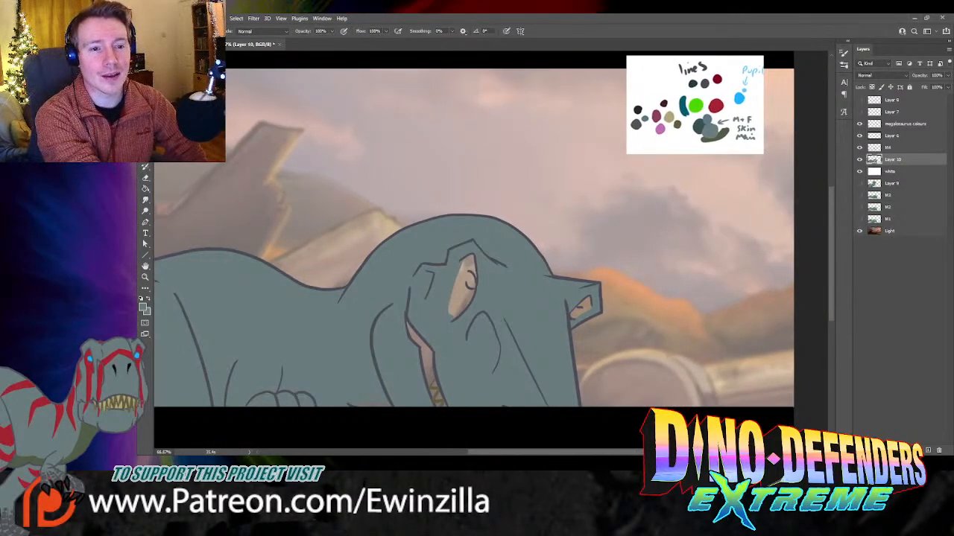
pyautogui.click(685, 103)
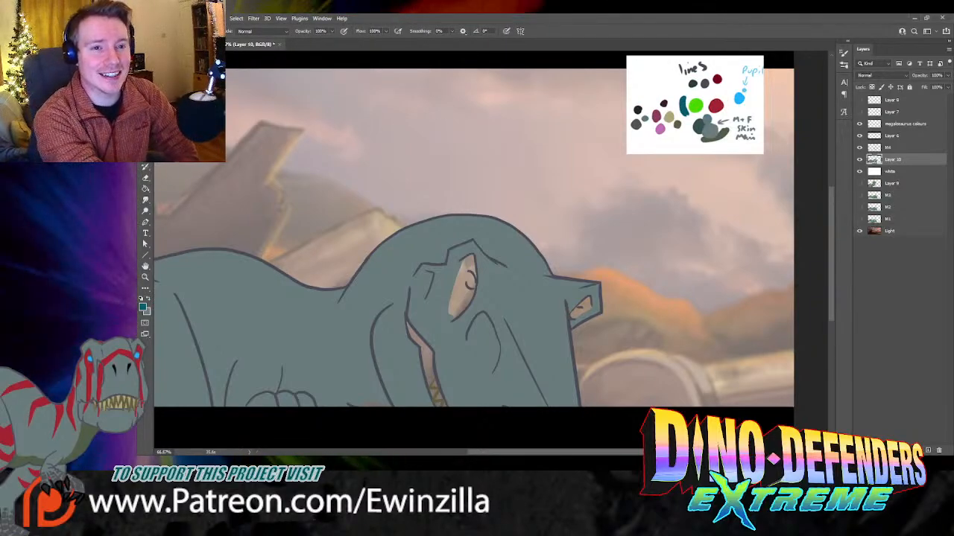
pyautogui.moveTo(388, 402)
pyautogui.mouseDown()
pyautogui.moveTo(351, 404)
pyautogui.moveTo(389, 406)
pyautogui.mouseUp()
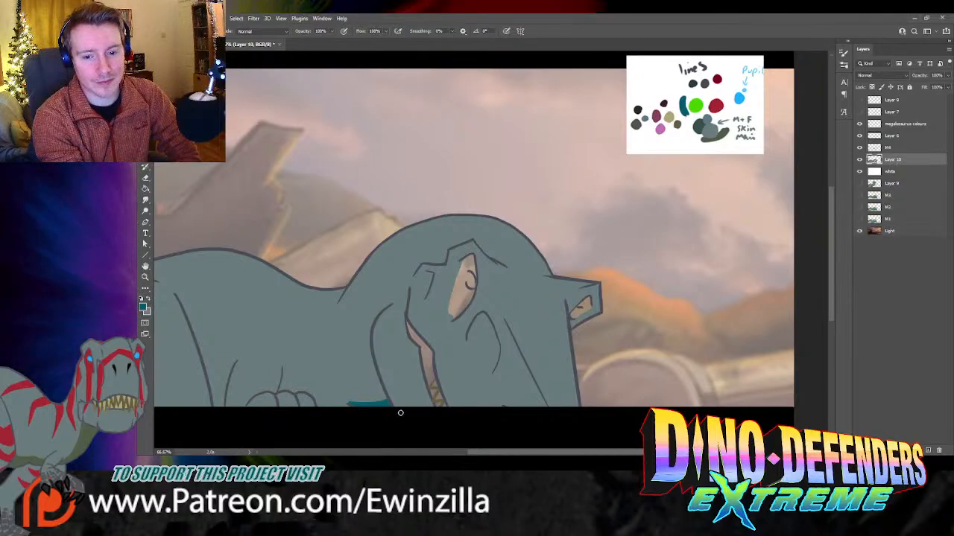
pyautogui.hotkey('ctrl', 'z')
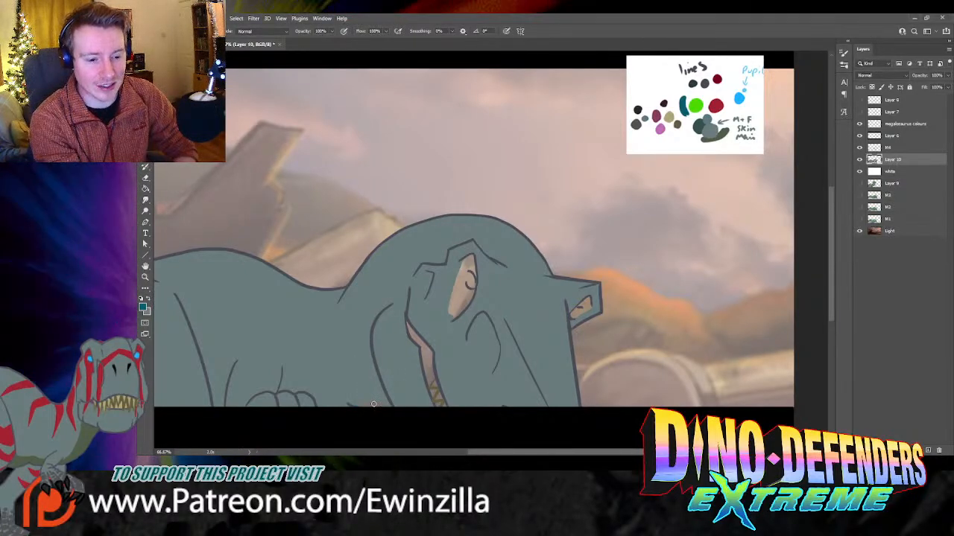
pyautogui.moveTo(389, 405)
pyautogui.mouseDown()
pyautogui.moveTo(350, 403)
pyautogui.moveTo(391, 411)
pyautogui.moveTo(388, 402)
pyautogui.moveTo(349, 404)
pyautogui.moveTo(314, 419)
pyautogui.moveTo(354, 405)
pyautogui.mouseUp()
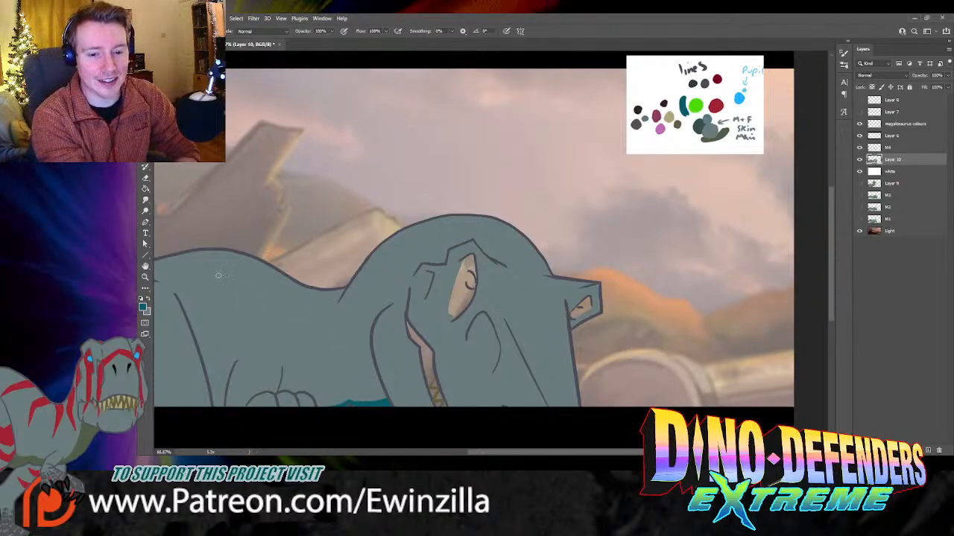
pyautogui.click(146, 199)
pyautogui.moveTo(347, 400); pyautogui.dragTo(386, 399)
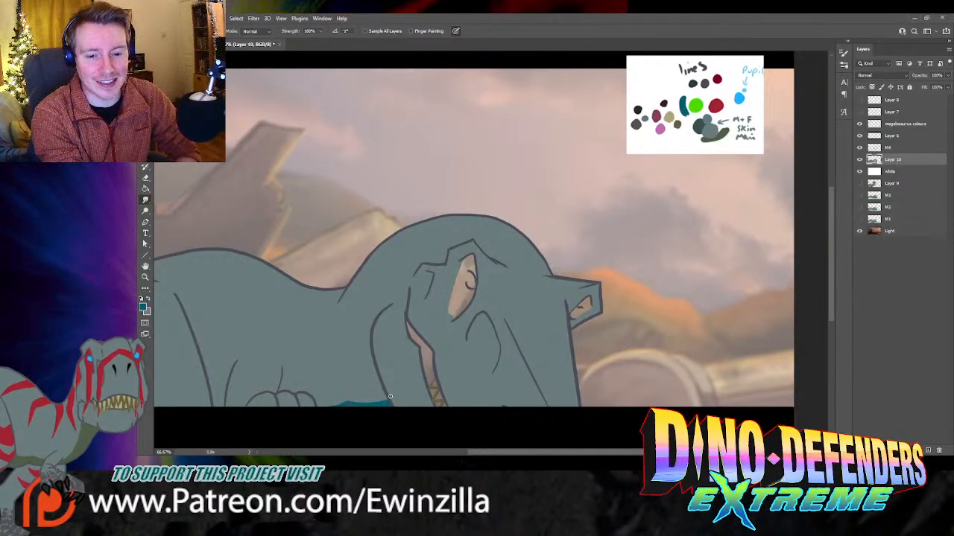
# Step: Paint both eyes dark teal around the pupils on Layer 10 and smudge the paint around the far eye's pupil into shape
pyautogui.press('b')
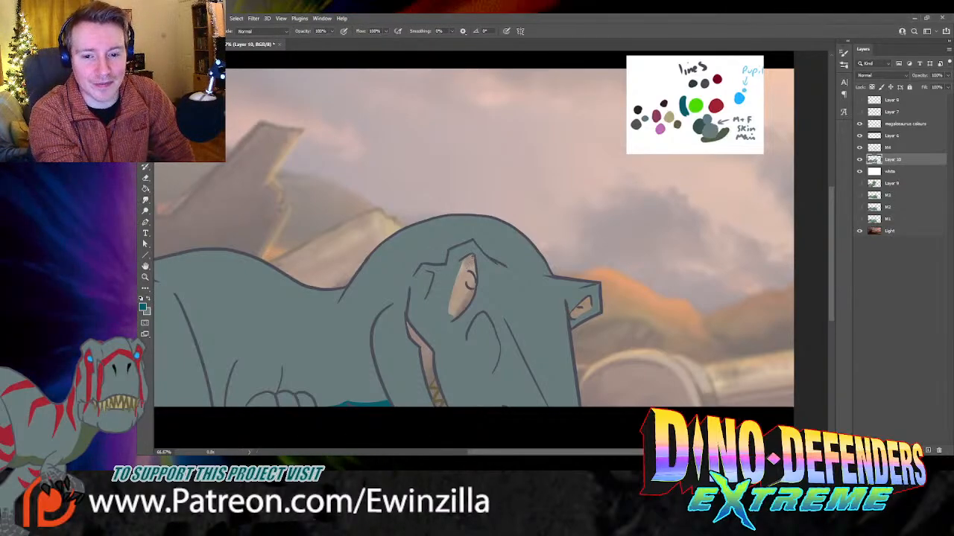
pyautogui.moveTo(465, 260)
pyautogui.mouseDown()
pyautogui.moveTo(451, 319)
pyautogui.moveTo(456, 287)
pyautogui.moveTo(466, 291)
pyautogui.mouseUp()
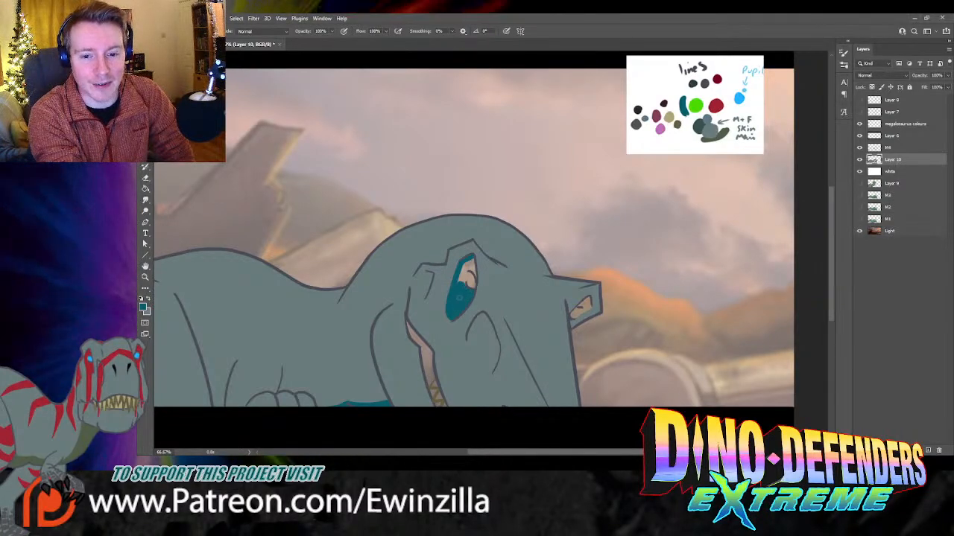
pyautogui.moveTo(462, 285); pyautogui.dragTo(463, 274)
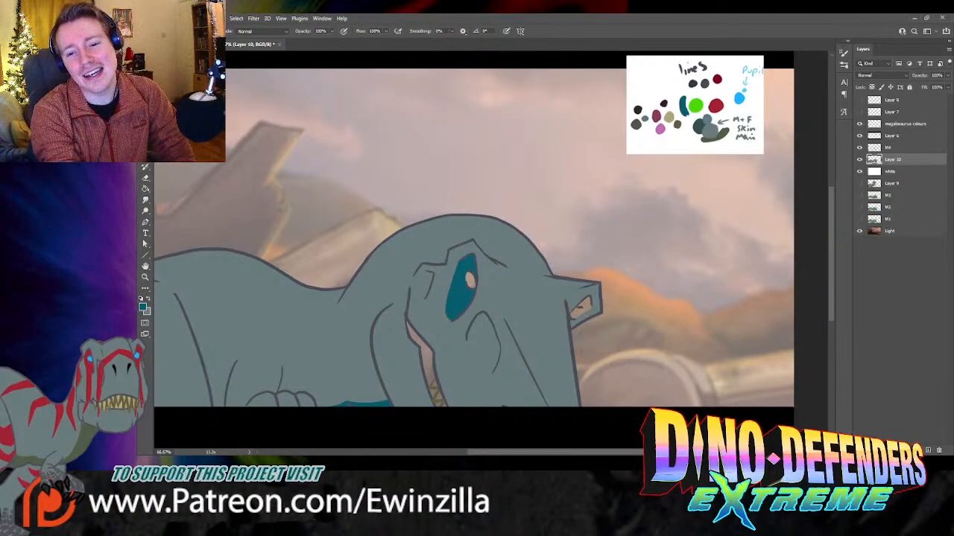
pyautogui.moveTo(579, 317); pyautogui.dragTo(586, 311)
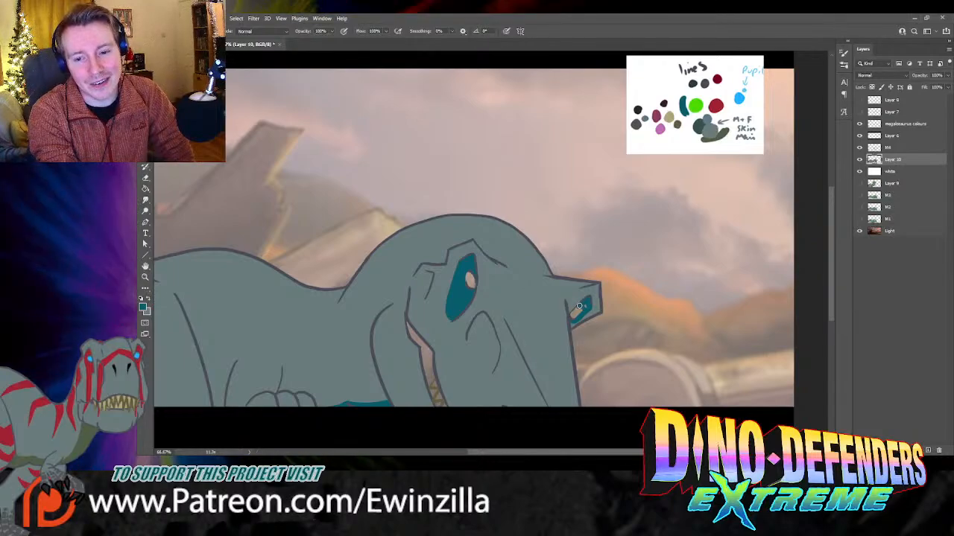
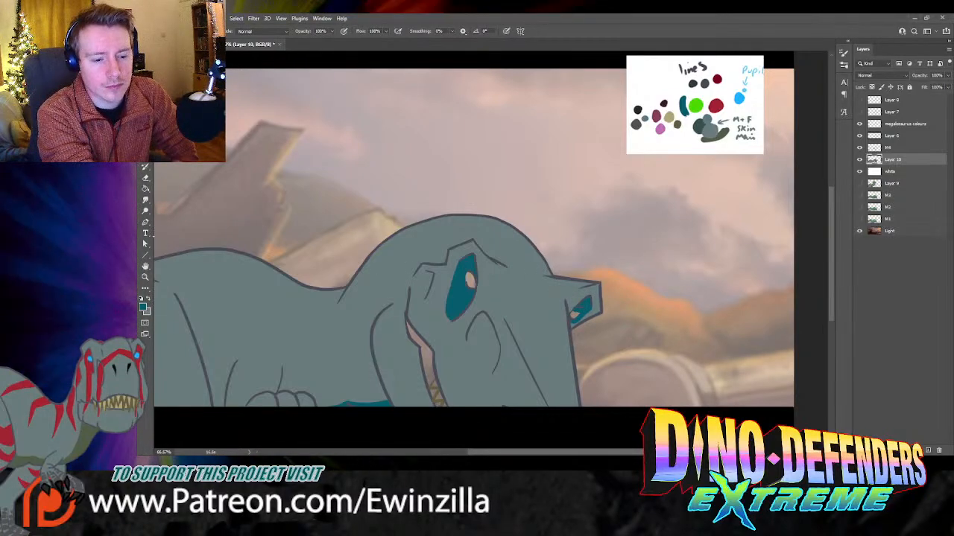
pyautogui.press('r')
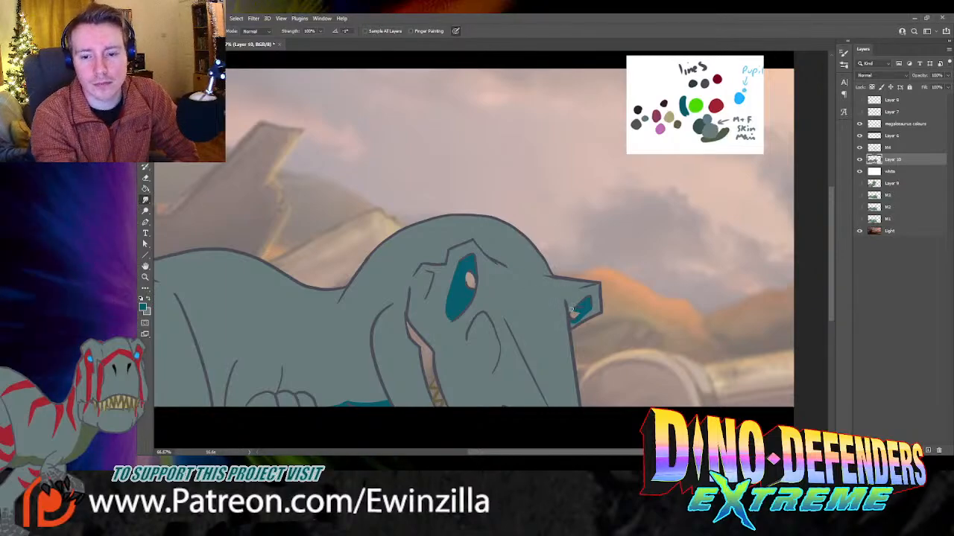
pyautogui.moveTo(575, 314); pyautogui.dragTo(575, 323)
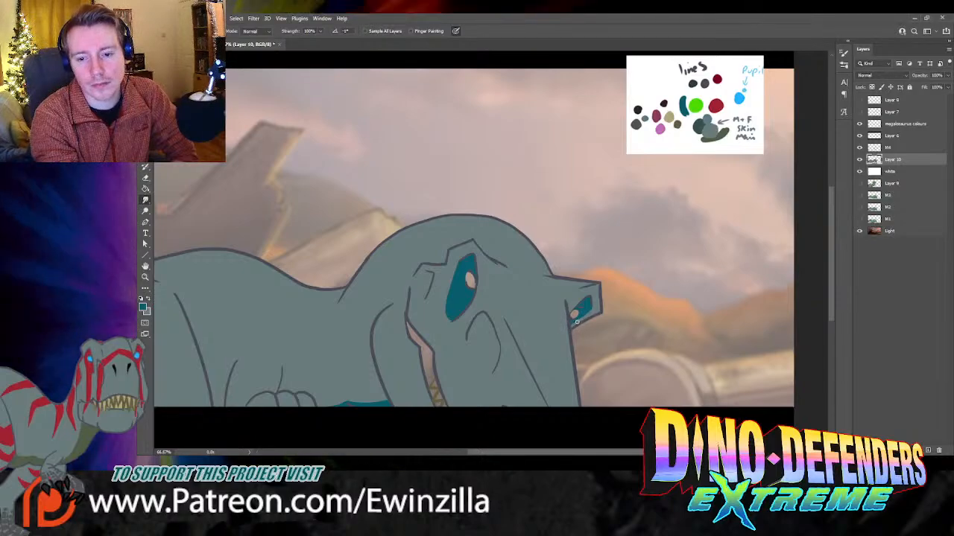
# Step: On the M4 layer, smudge the far eye's linework and draw the teeth outlines with the dark olive swatch colour
pyautogui.click(888, 147)
pyautogui.moveTo(575, 313); pyautogui.dragTo(584, 306)
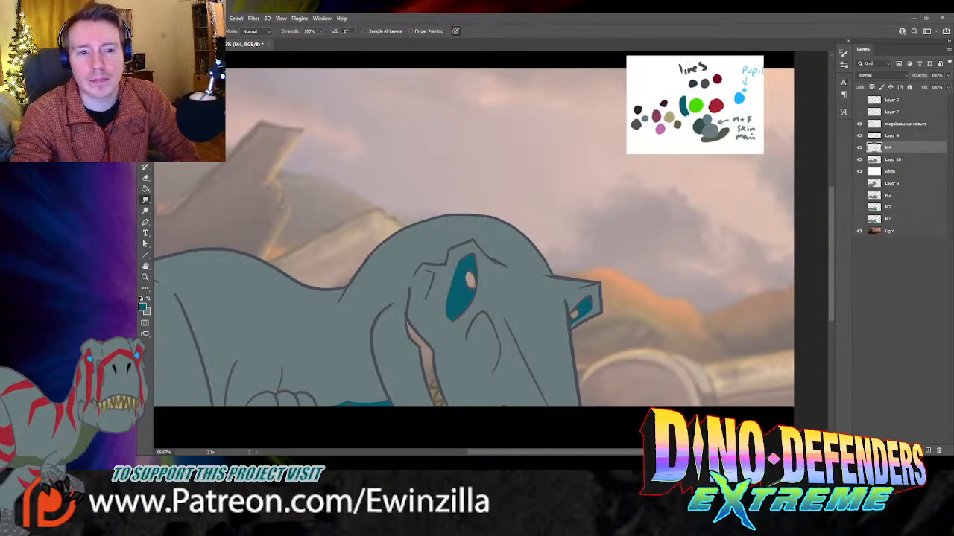
pyautogui.press('i')
pyautogui.click(678, 123)
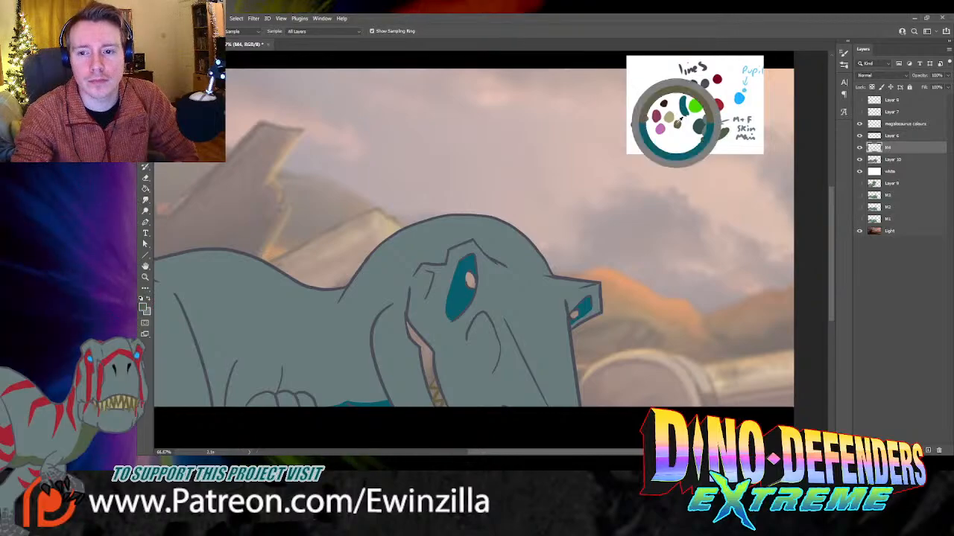
pyautogui.press('b')
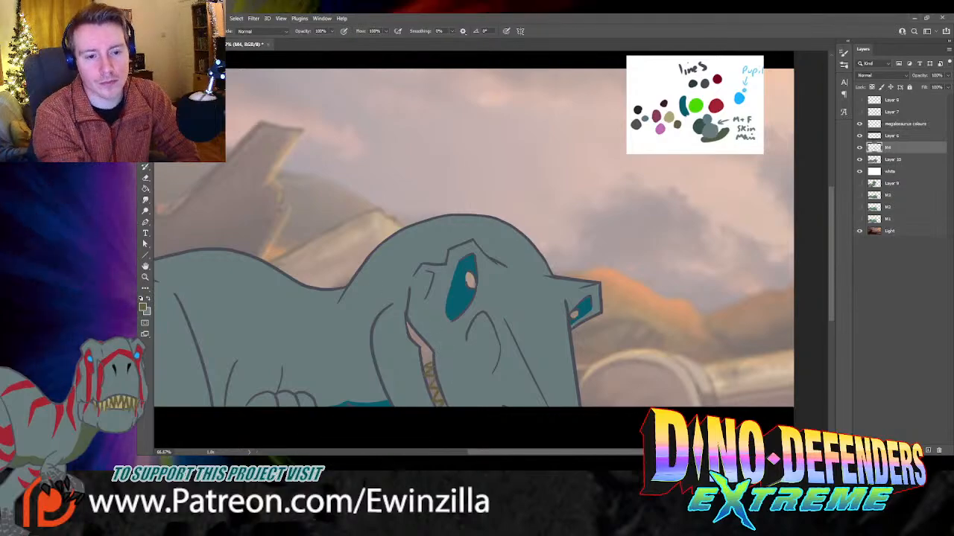
pyautogui.press('r')
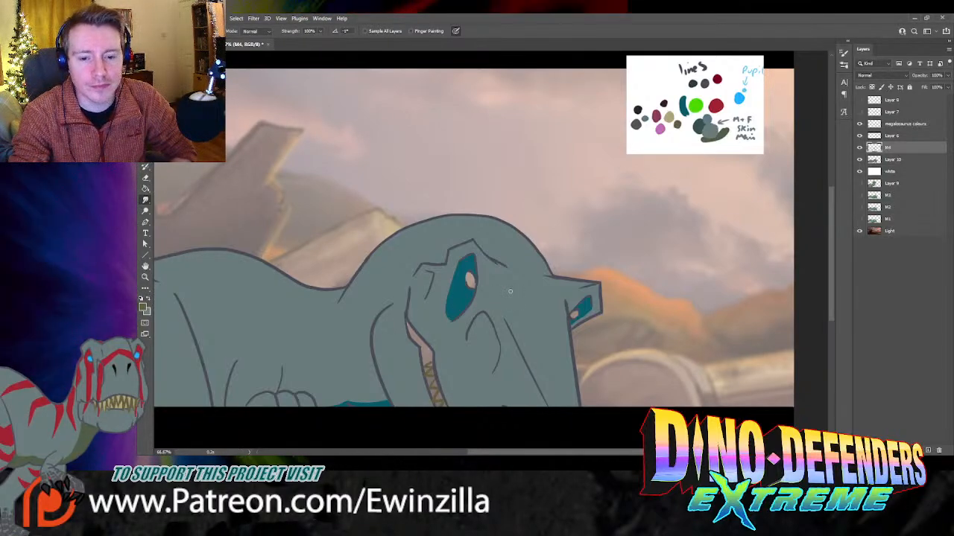
pyautogui.click(859, 149)
pyautogui.click(859, 148)
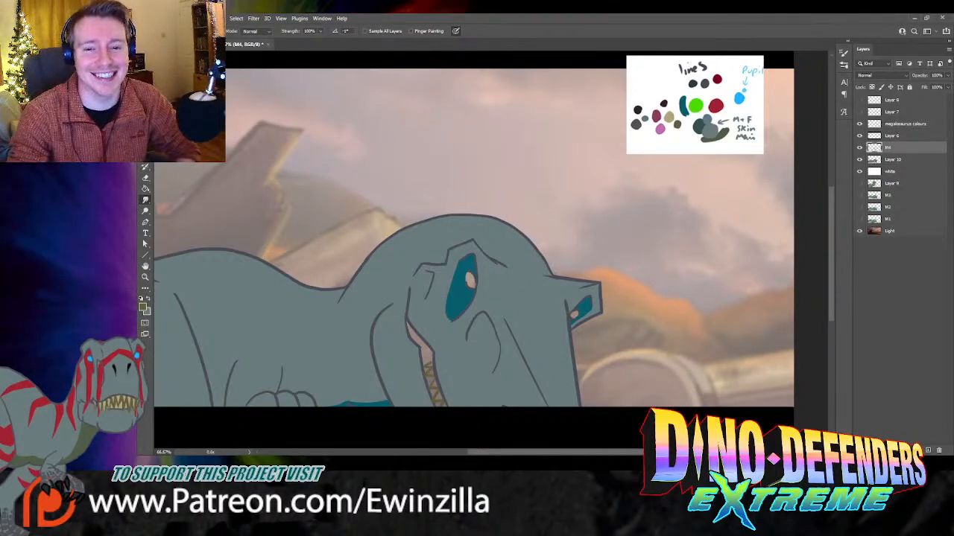
# Step: Paint both pupils on Layer 10 with the bright blue pupil swatch and smudge the near pupil into shape
pyautogui.click(894, 159)
pyautogui.press('i')
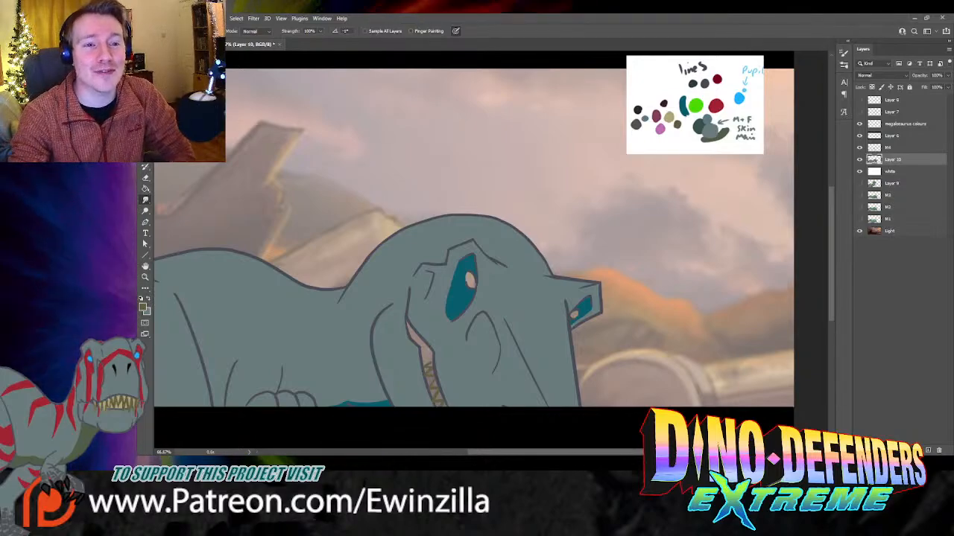
pyautogui.click(739, 97)
pyautogui.press('b')
pyautogui.moveTo(575, 319); pyautogui.dragTo(574, 313)
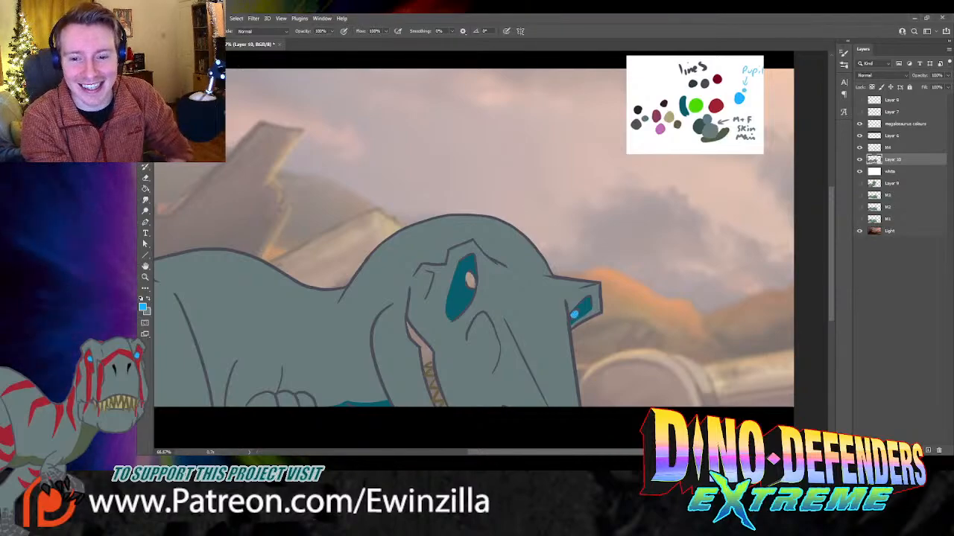
pyautogui.click(469, 281)
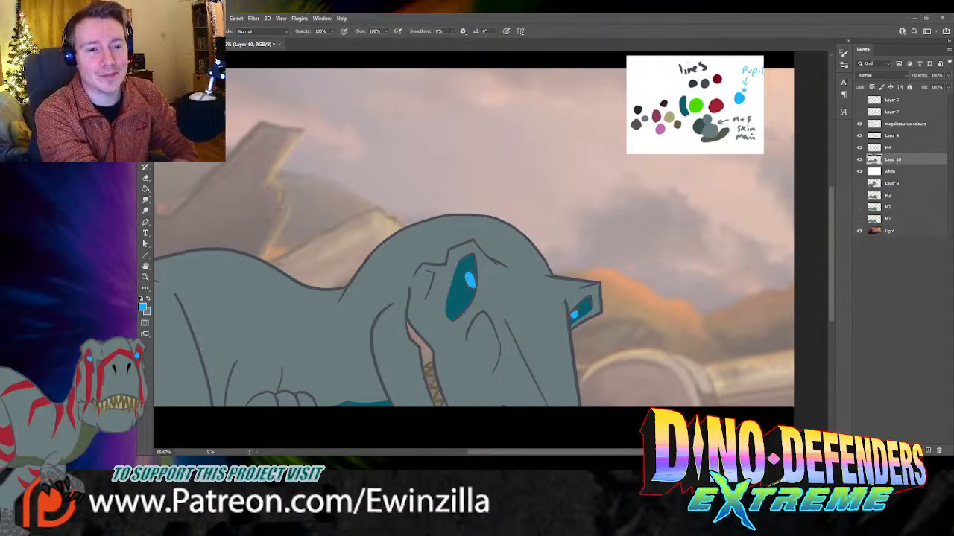
pyautogui.moveTo(467, 270); pyautogui.dragTo(470, 286)
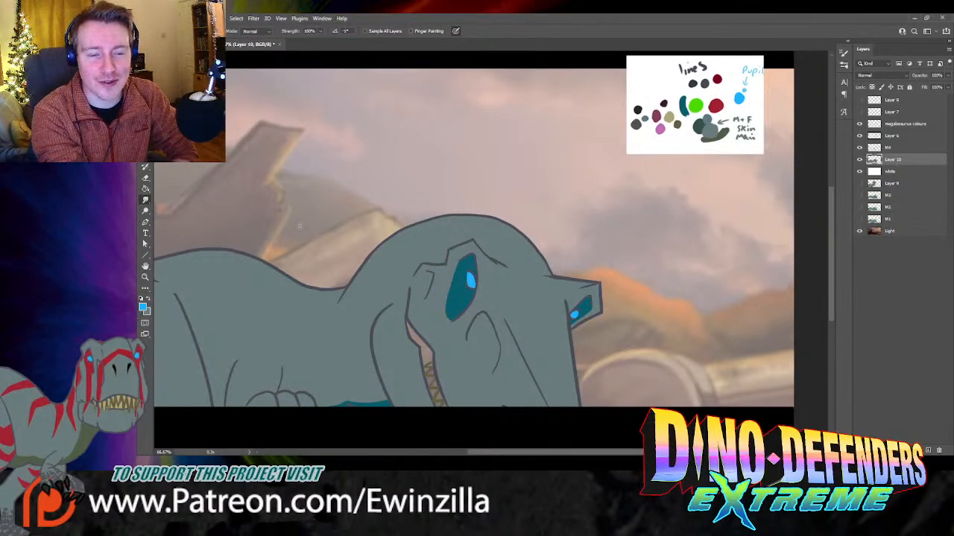
# Step: Fill the gap at the corner of the dinosaur's mouth with the pink swatch colour on Layer 10
pyautogui.click(660, 128)
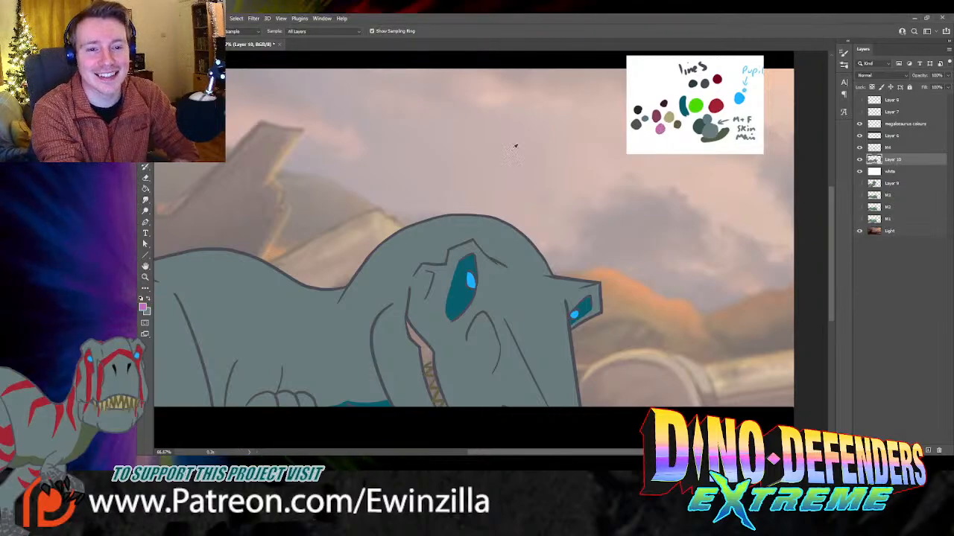
pyautogui.press('b')
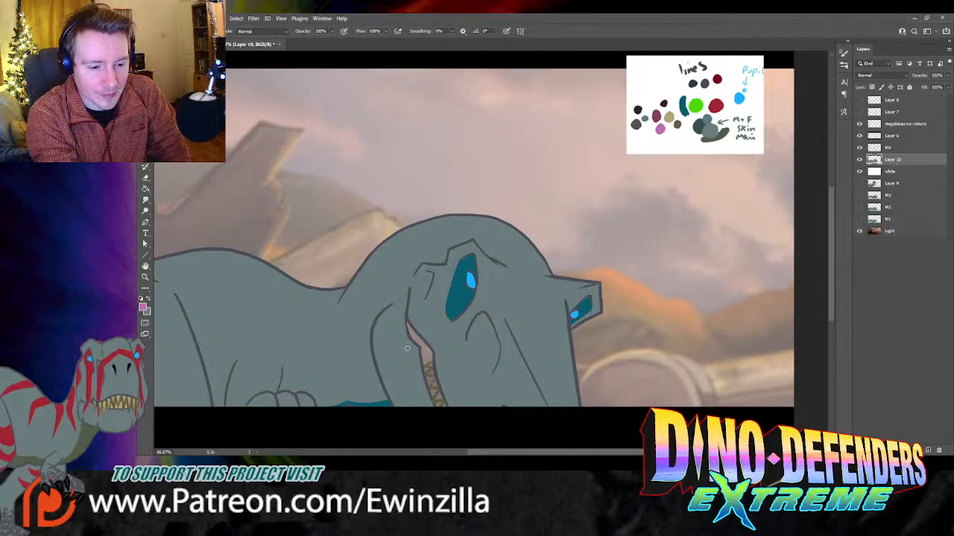
pyautogui.moveTo(407, 322)
pyautogui.mouseDown()
pyautogui.moveTo(424, 363)
pyautogui.moveTo(411, 322)
pyautogui.moveTo(429, 351)
pyautogui.mouseUp()
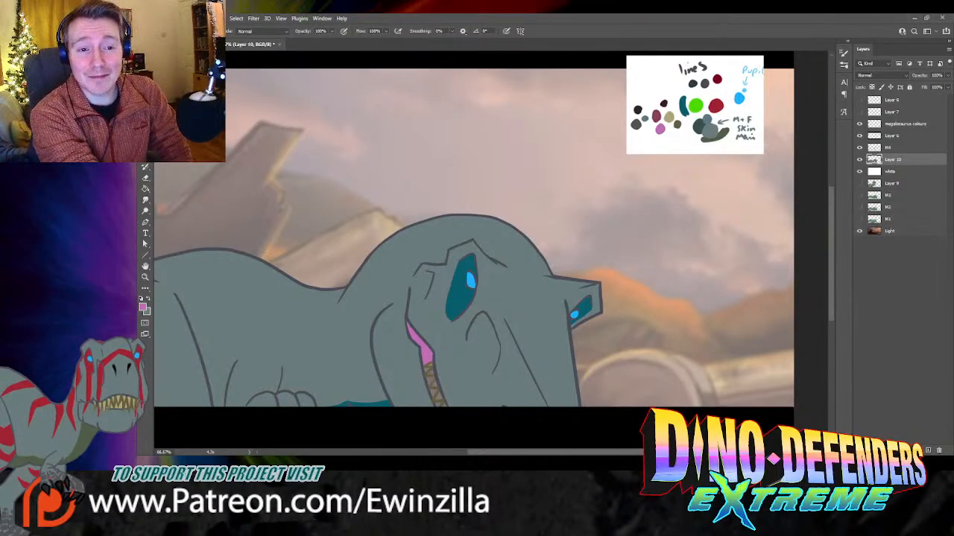
# Step: Colour the teeth with the pale olive swatch and the claws of the hand with the dark grey swatch
pyautogui.click(244, 144)
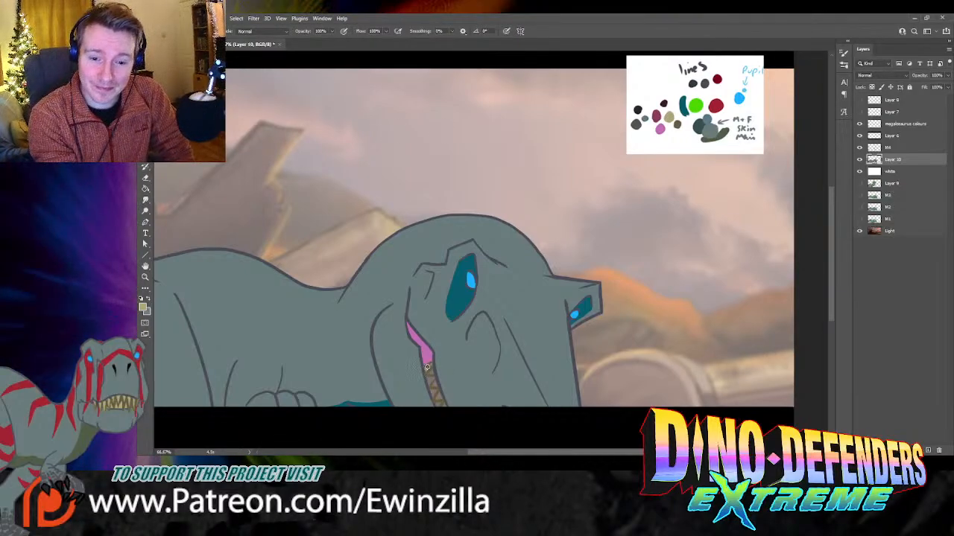
pyautogui.moveTo(430, 380)
pyautogui.mouseDown()
pyautogui.moveTo(443, 405)
pyautogui.moveTo(430, 343)
pyautogui.moveTo(430, 375)
pyautogui.mouseUp()
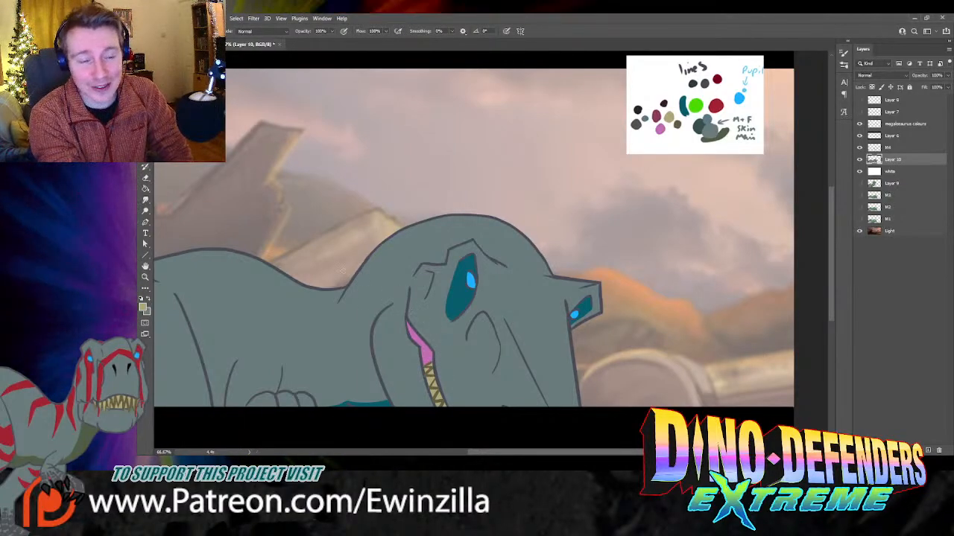
pyautogui.click(636, 123)
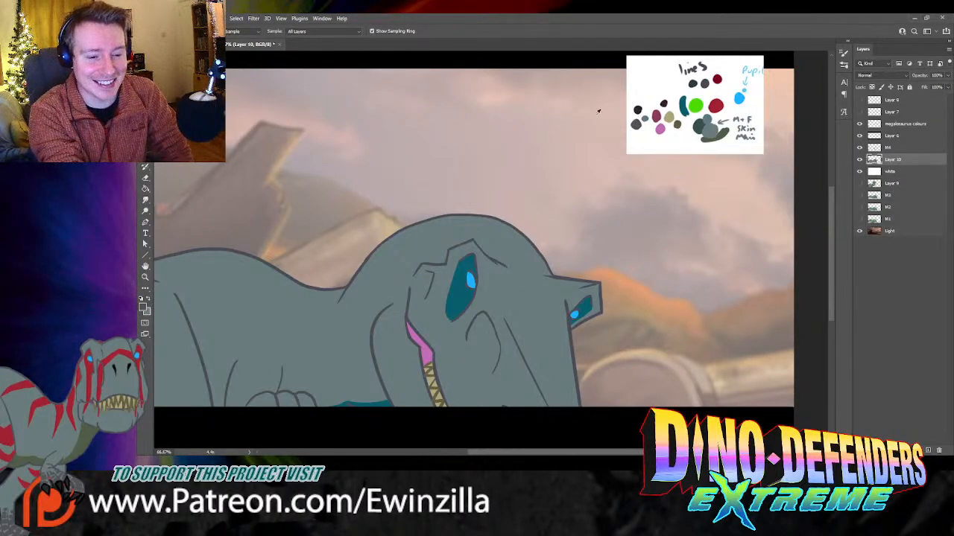
pyautogui.moveTo(277, 395)
pyautogui.mouseDown()
pyautogui.moveTo(258, 398)
pyautogui.moveTo(261, 406)
pyautogui.moveTo(281, 397)
pyautogui.moveTo(282, 411)
pyautogui.moveTo(298, 396)
pyautogui.moveTo(301, 409)
pyautogui.mouseUp()
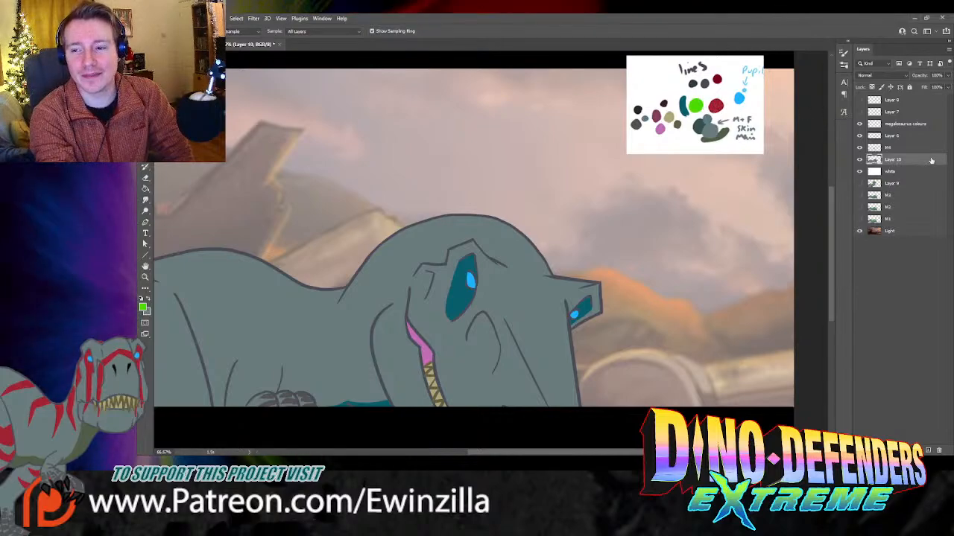
# Step: Reduce Layer 10's opacity to 72% and show the M3 layer beneath it as a guide for the stripes
pyautogui.press('7')
pyautogui.press('2')
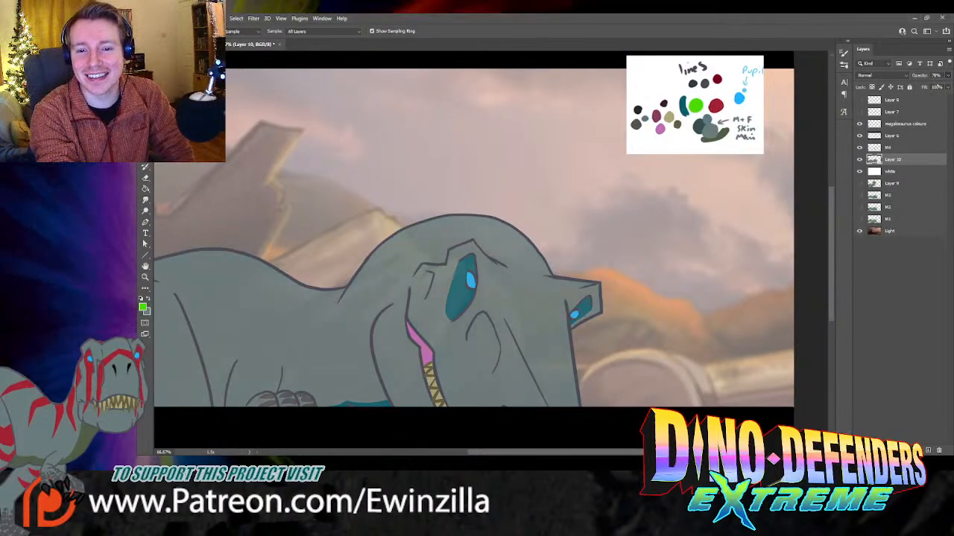
pyautogui.click(859, 184)
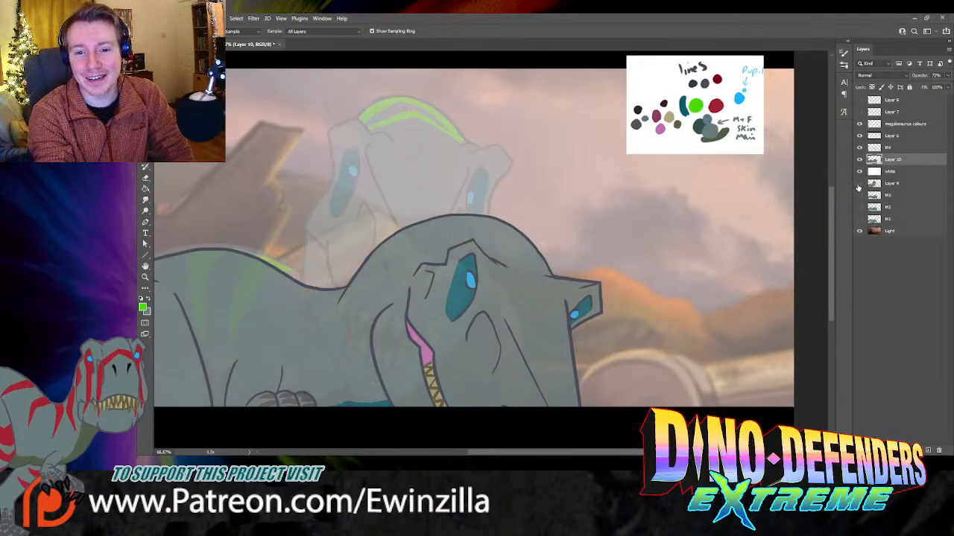
pyautogui.click(858, 184)
pyautogui.click(859, 195)
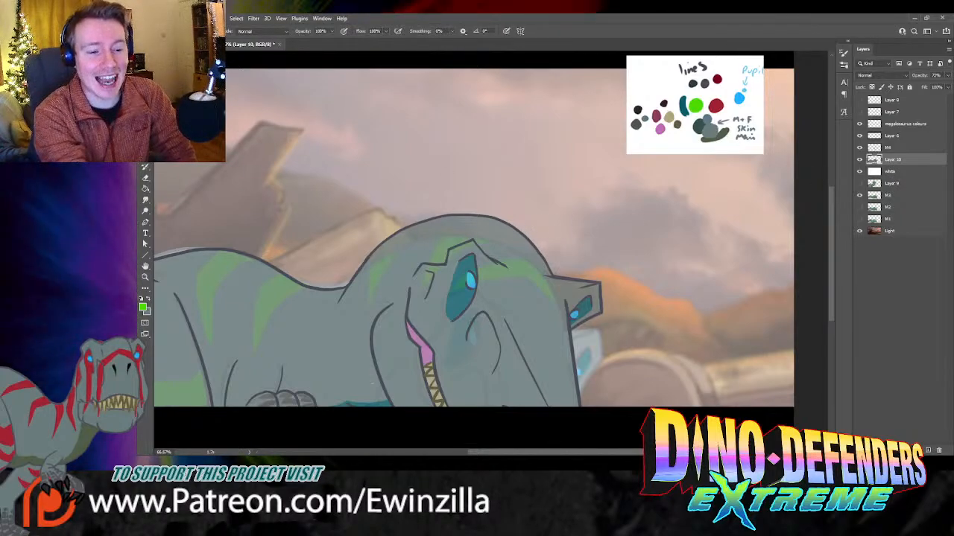
# Step: Paint a tapered bright green stripe across the top of the head above the near eye on Layer 10
pyautogui.moveTo(538, 253); pyautogui.dragTo(505, 234)
pyautogui.hotkey('ctrl', 'z')
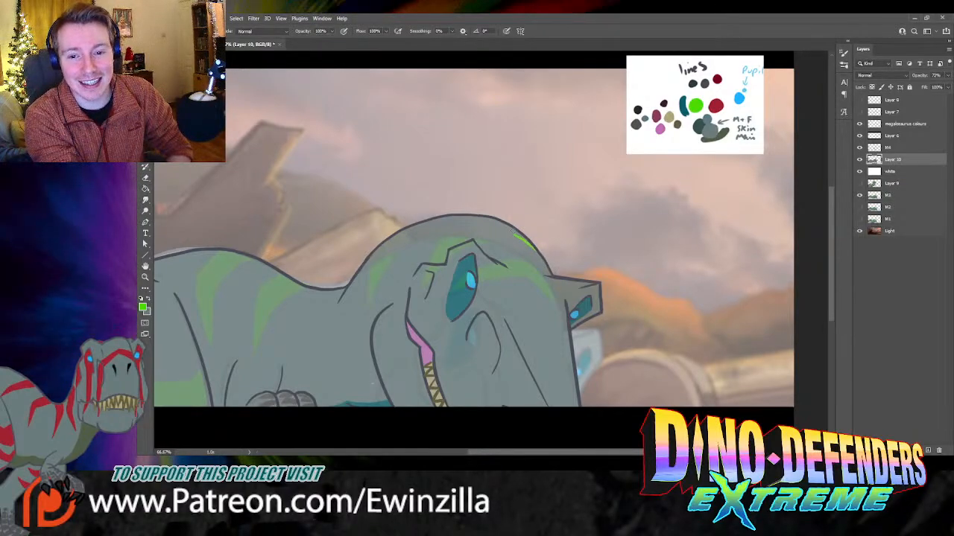
pyautogui.moveTo(522, 237)
pyautogui.mouseDown()
pyautogui.moveTo(498, 227)
pyautogui.moveTo(433, 243)
pyautogui.moveTo(498, 223)
pyautogui.moveTo(507, 231)
pyautogui.moveTo(446, 240)
pyautogui.moveTo(456, 236)
pyautogui.mouseUp()
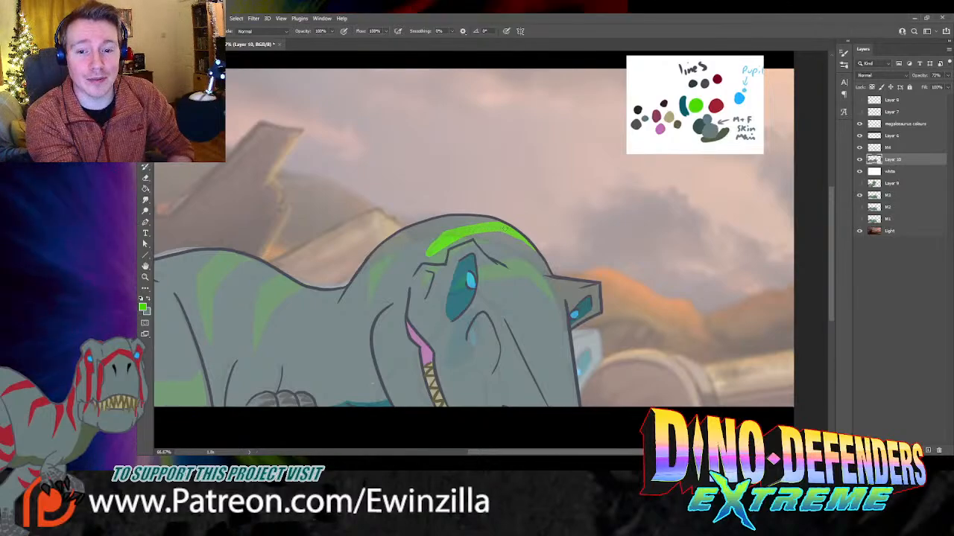
pyautogui.hotkey('ctrl', 'z')
pyautogui.moveTo(431, 258)
pyautogui.mouseDown()
pyautogui.moveTo(494, 229)
pyautogui.moveTo(458, 241)
pyautogui.moveTo(510, 239)
pyautogui.moveTo(505, 233)
pyautogui.moveTo(534, 253)
pyautogui.mouseUp()
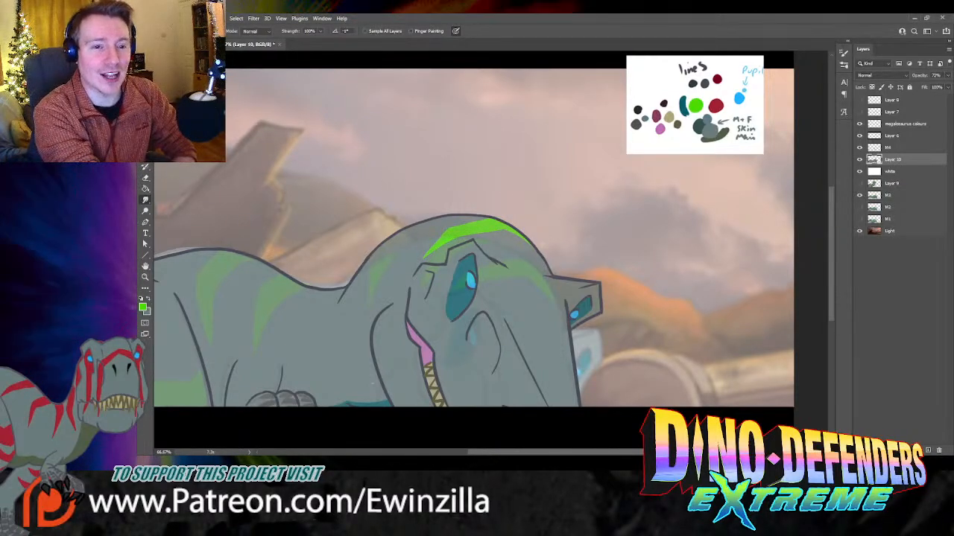
# Step: Paint two shorter green stripes behind the head stripe and smudge the rear one's edges and tip into shape
pyautogui.press('b')
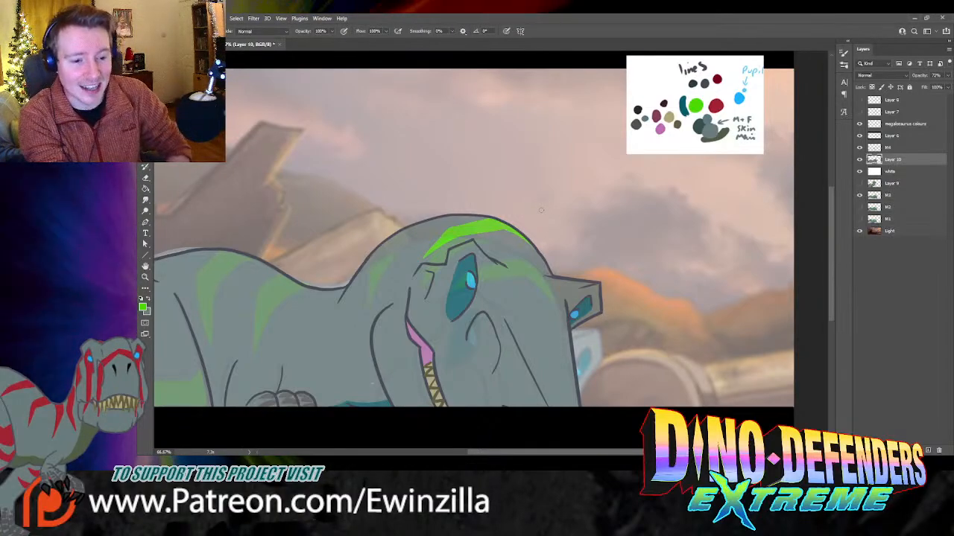
pyautogui.moveTo(406, 229)
pyautogui.mouseDown()
pyautogui.moveTo(394, 266)
pyautogui.moveTo(438, 220)
pyautogui.moveTo(411, 228)
pyautogui.moveTo(400, 247)
pyautogui.moveTo(415, 229)
pyautogui.mouseUp()
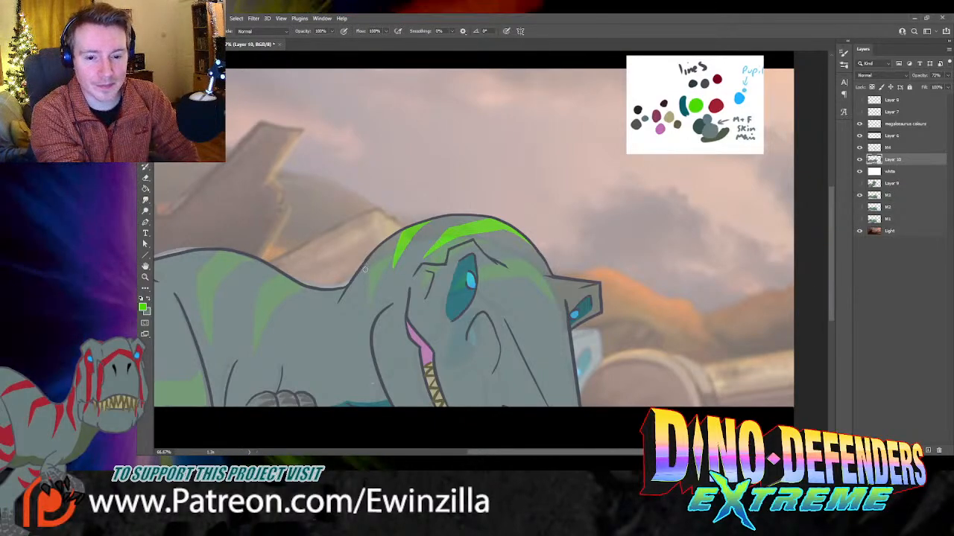
pyautogui.moveTo(360, 272)
pyautogui.mouseDown()
pyautogui.moveTo(365, 292)
pyautogui.moveTo(367, 257)
pyautogui.mouseUp()
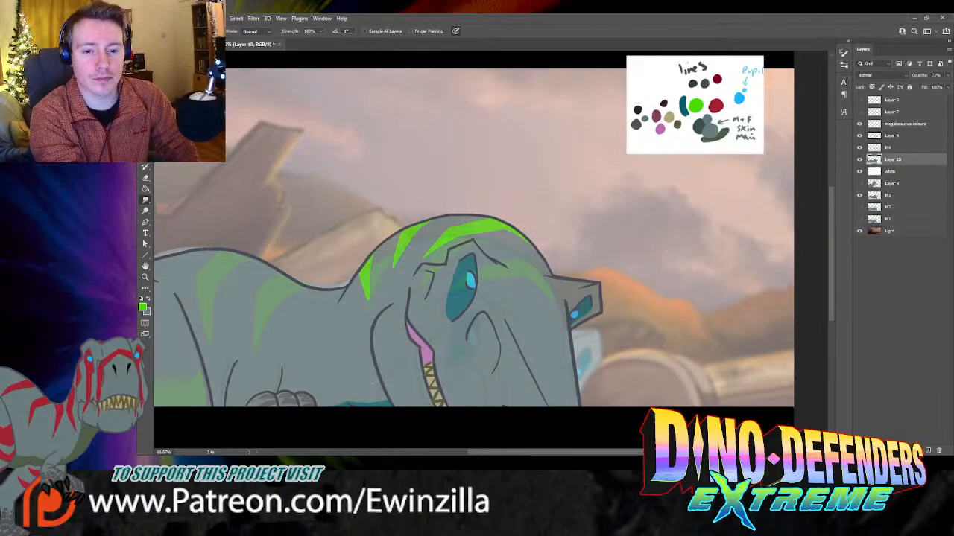
pyautogui.moveTo(362, 279)
pyautogui.mouseDown()
pyautogui.moveTo(367, 295)
pyautogui.moveTo(372, 264)
pyautogui.mouseUp()
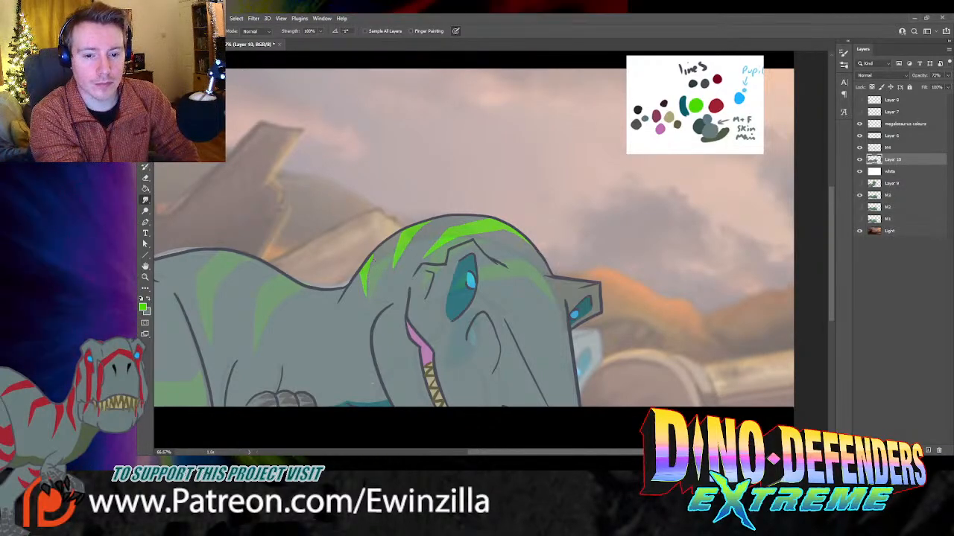
pyautogui.moveTo(367, 298)
pyautogui.mouseDown()
pyautogui.moveTo(376, 254)
pyautogui.moveTo(369, 304)
pyautogui.mouseUp()
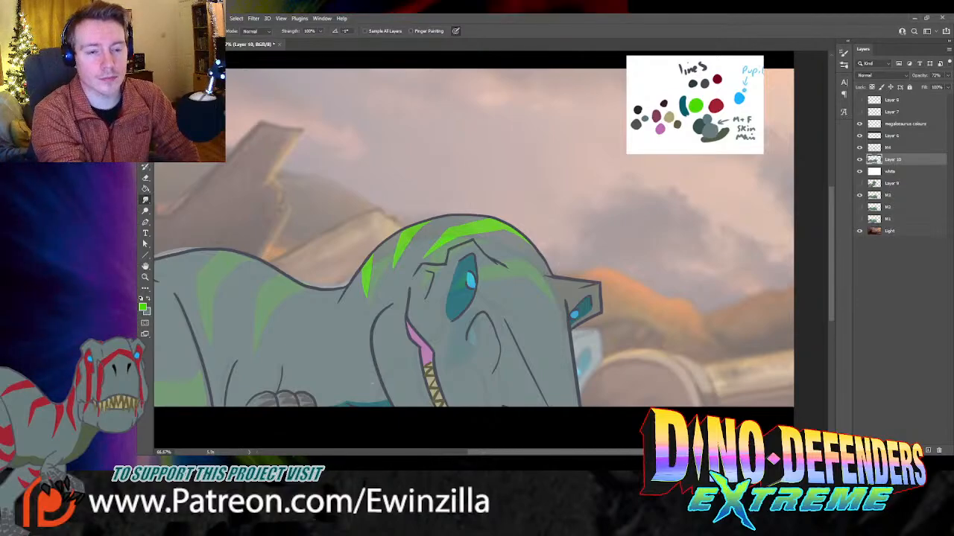
# Step: Paint two curved green stripes running down from the dinosaur's back over the shoulder, following the faint M3 markings
pyautogui.moveTo(283, 405); pyautogui.dragTo(464, 404)
pyautogui.moveTo(453, 271)
pyautogui.mouseDown()
pyautogui.moveTo(436, 286)
pyautogui.moveTo(422, 347)
pyautogui.moveTo(432, 314)
pyautogui.moveTo(470, 283)
pyautogui.moveTo(457, 273)
pyautogui.moveTo(446, 283)
pyautogui.moveTo(467, 285)
pyautogui.moveTo(434, 307)
pyautogui.moveTo(443, 283)
pyautogui.moveTo(448, 289)
pyautogui.mouseUp()
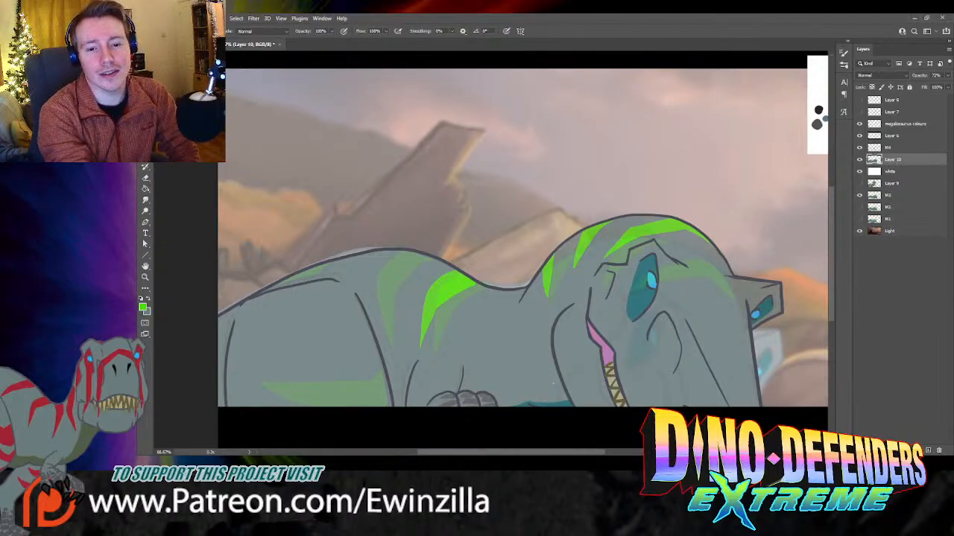
pyautogui.moveTo(396, 252); pyautogui.dragTo(375, 286)
pyautogui.hotkey('ctrl', 'z')
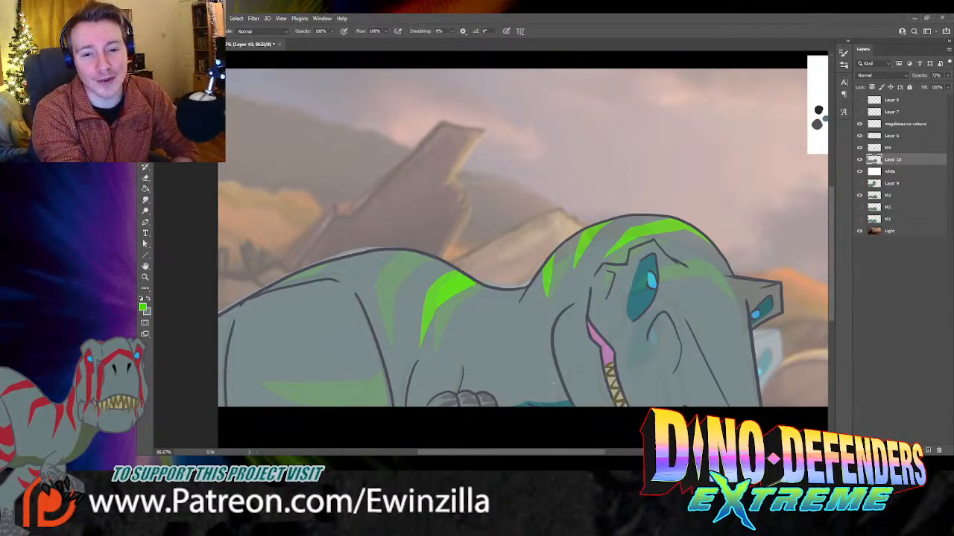
pyautogui.moveTo(399, 252)
pyautogui.mouseDown()
pyautogui.moveTo(374, 282)
pyautogui.moveTo(388, 342)
pyautogui.moveTo(392, 292)
pyautogui.moveTo(425, 257)
pyautogui.mouseUp()
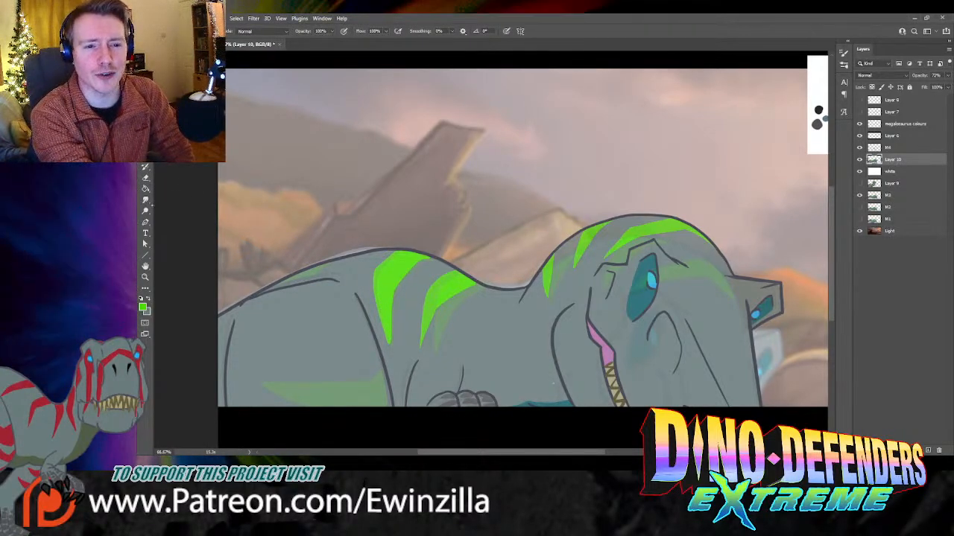
# Step: Smudge both edges of the larger back stripe to give it a clean, tapered shape
pyautogui.click(145, 200)
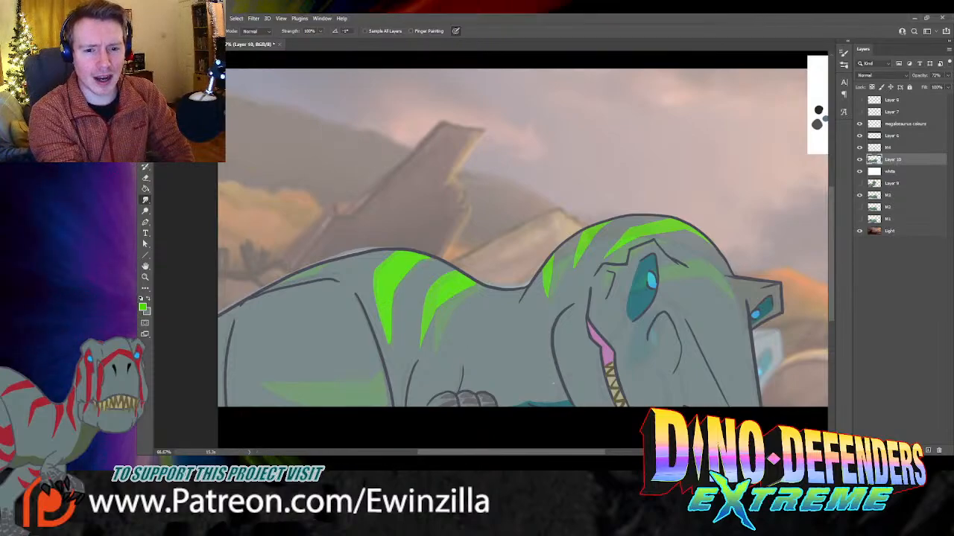
pyautogui.moveTo(375, 286); pyautogui.dragTo(383, 339)
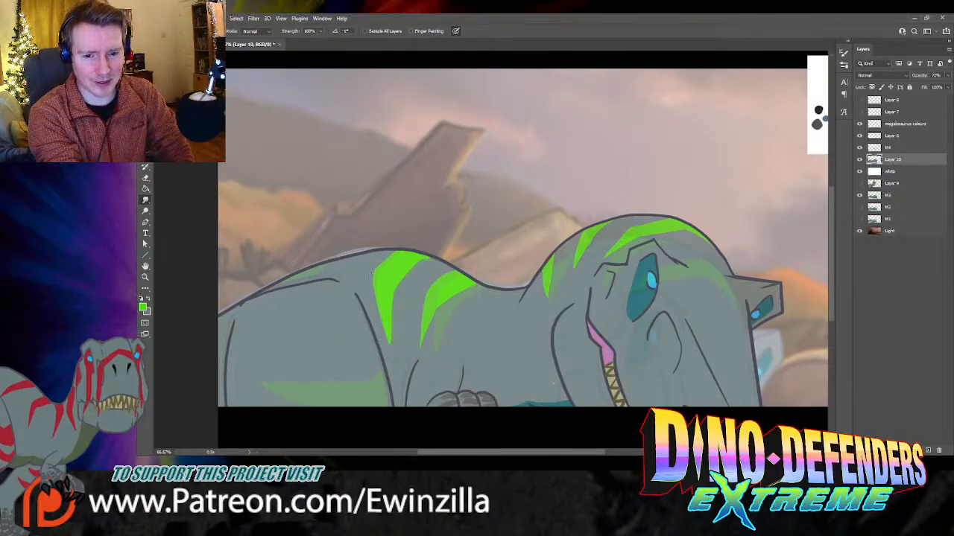
pyautogui.moveTo(372, 276); pyautogui.dragTo(386, 337)
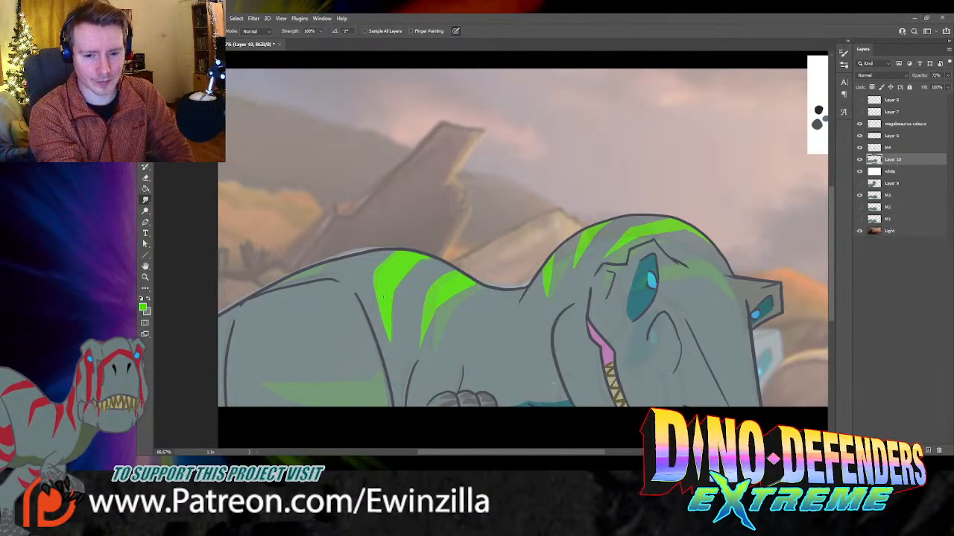
pyautogui.moveTo(427, 258); pyautogui.dragTo(397, 286)
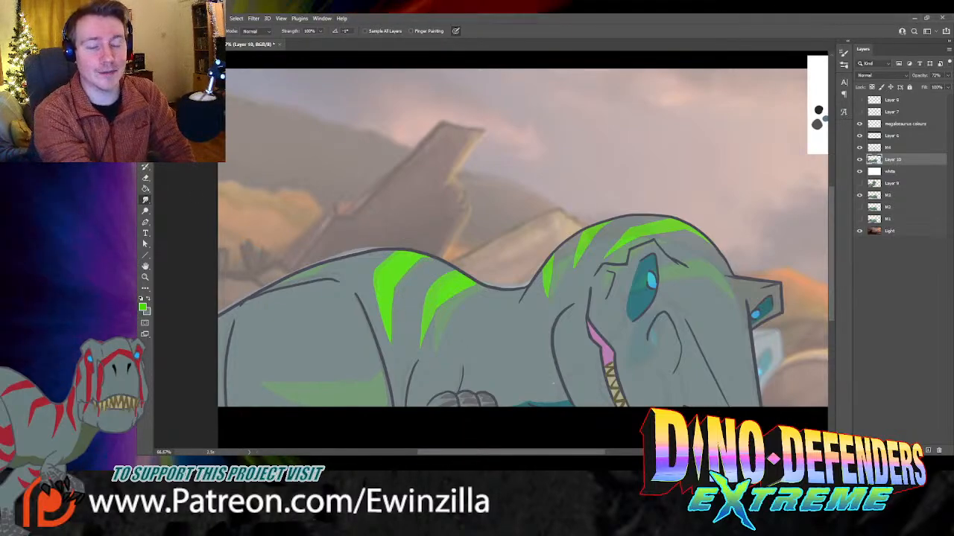
# Step: Paint a green stripe along the top of the back just above the thigh outline
pyautogui.press('b')
pyautogui.moveTo(332, 262)
pyautogui.mouseDown()
pyautogui.moveTo(276, 289)
pyautogui.moveTo(320, 266)
pyautogui.moveTo(301, 281)
pyautogui.moveTo(310, 273)
pyautogui.mouseUp()
pyautogui.hotkey('ctrl', 'z')
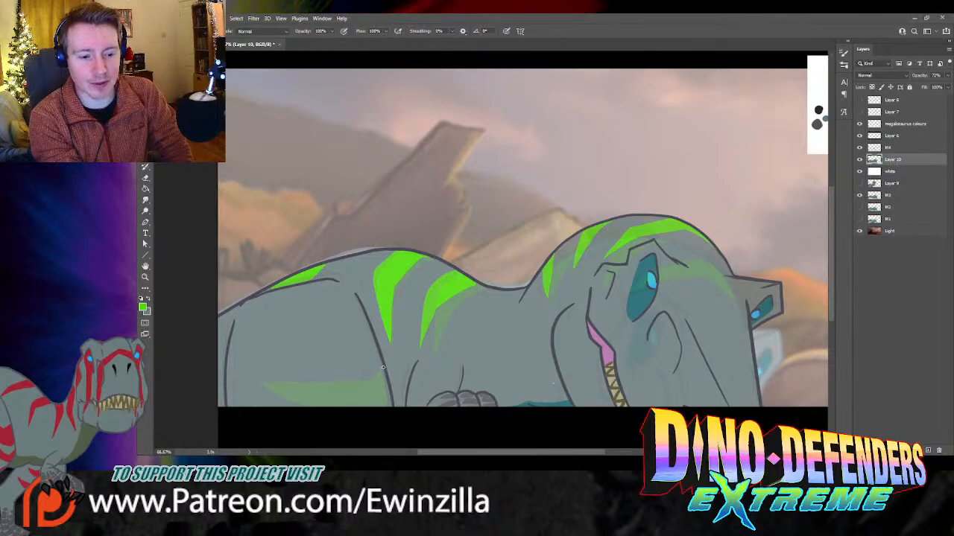
# Step: Paint and fill the large green wedge-shaped stripe low on the thigh following the faint M3 marking, and smudge its pointed tip clean
pyautogui.moveTo(381, 371)
pyautogui.mouseDown()
pyautogui.moveTo(261, 385)
pyautogui.moveTo(356, 415)
pyautogui.moveTo(388, 401)
pyautogui.moveTo(383, 371)
pyautogui.moveTo(375, 388)
pyautogui.moveTo(388, 397)
pyautogui.moveTo(373, 408)
pyautogui.moveTo(378, 386)
pyautogui.moveTo(357, 407)
pyautogui.mouseUp()
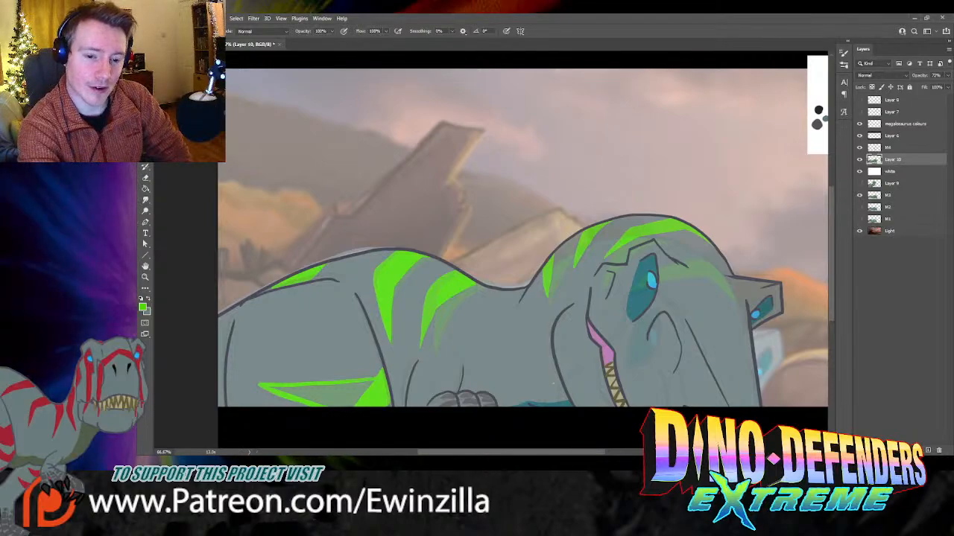
pyautogui.moveTo(269, 386); pyautogui.dragTo(337, 407)
pyautogui.moveTo(280, 388)
pyautogui.mouseDown()
pyautogui.moveTo(345, 399)
pyautogui.moveTo(336, 407)
pyautogui.moveTo(348, 408)
pyautogui.moveTo(362, 397)
pyautogui.moveTo(345, 397)
pyautogui.moveTo(365, 382)
pyautogui.moveTo(287, 389)
pyautogui.moveTo(342, 389)
pyautogui.mouseUp()
pyautogui.click(145, 201)
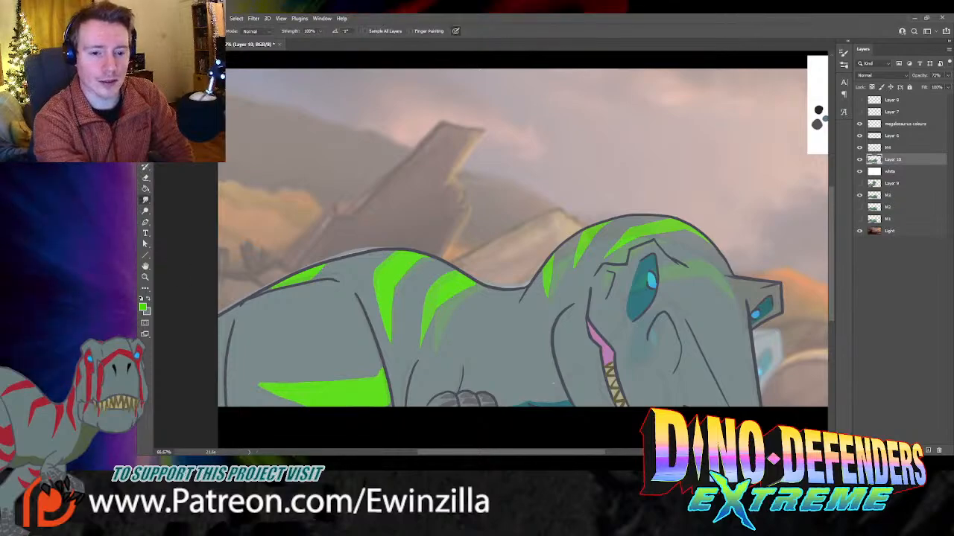
pyautogui.moveTo(261, 384); pyautogui.dragTo(287, 399)
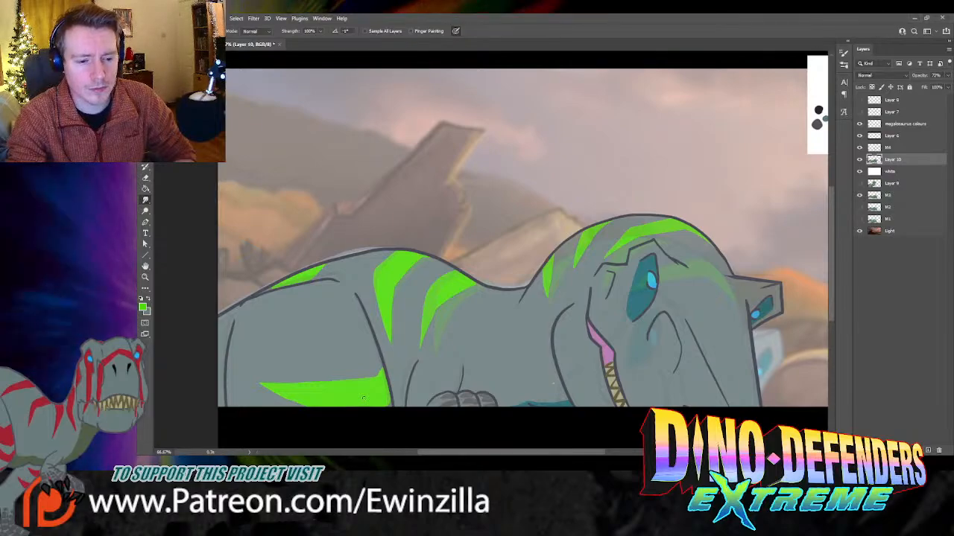
# Step: Set Layer 10's opacity to 100%, merge it with the M4 layer, and check the merged frame by toggling its visibility
pyautogui.click(947, 76)
pyautogui.moveTo(931, 86); pyautogui.dragTo(950, 91)
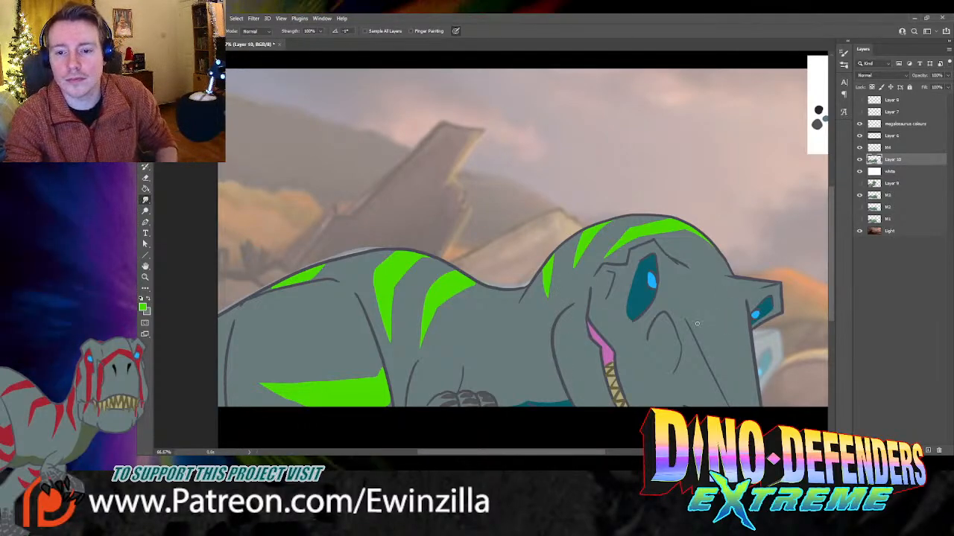
pyautogui.moveTo(597, 453); pyautogui.dragTo(611, 453)
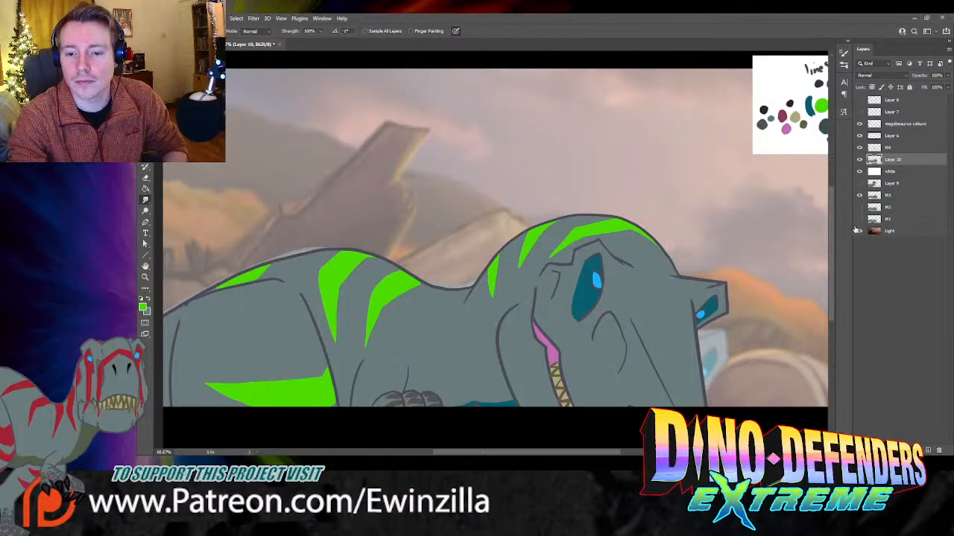
pyautogui.keyDown('shift'); pyautogui.click(891, 148); pyautogui.keyUp('shift')
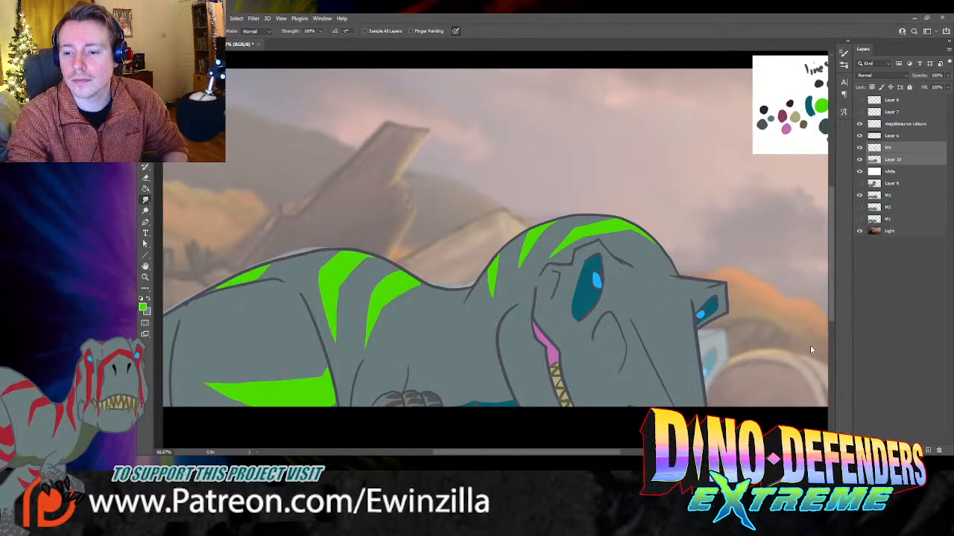
pyautogui.hotkey('ctrl', 'e')
pyautogui.click(860, 147)
pyautogui.click(860, 148)
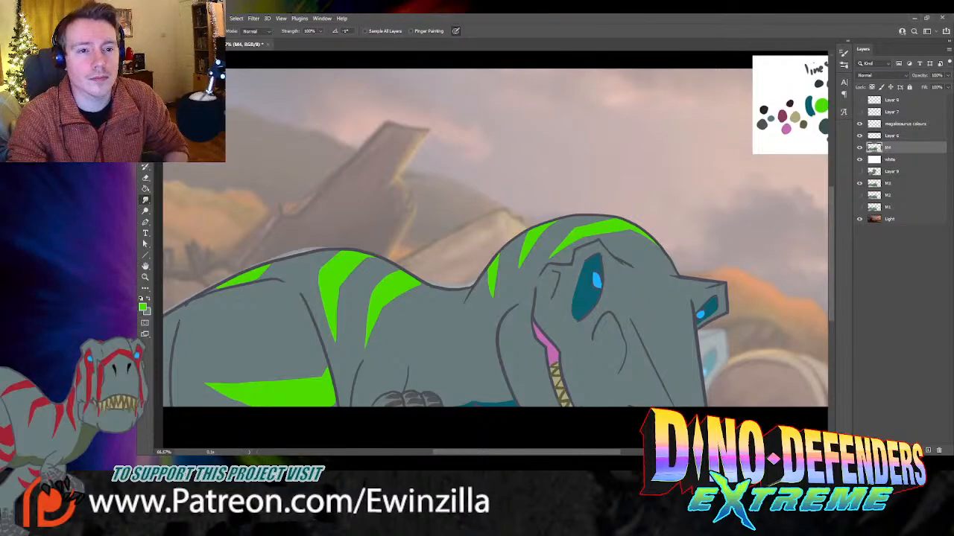
# Step: Lasso the dinosaur's head and jaw on M4, copy them onto a new layer, and name that layer M5
pyautogui.press('l')
pyautogui.moveTo(682, 216); pyautogui.dragTo(776, 302)
pyautogui.click(758, 293)
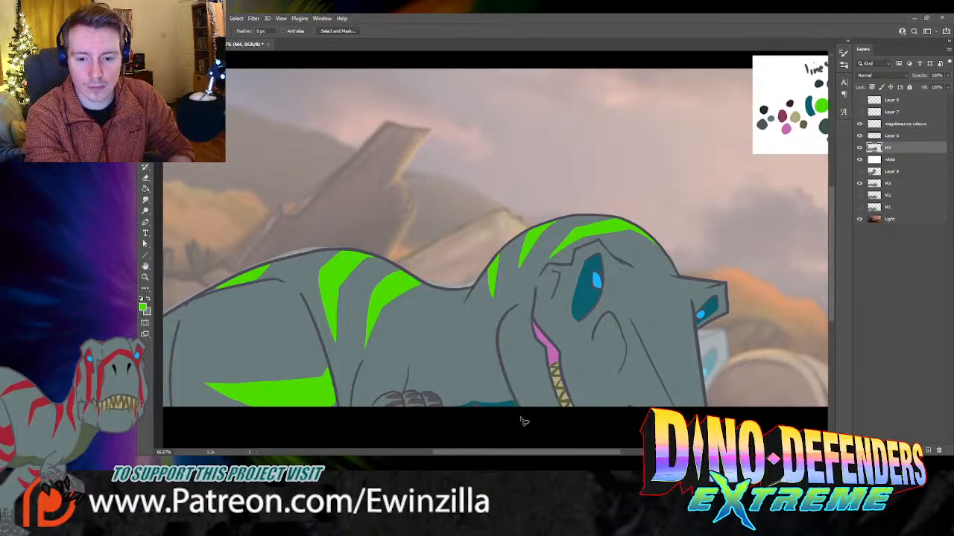
pyautogui.moveTo(497, 363)
pyautogui.mouseDown()
pyautogui.moveTo(527, 427)
pyautogui.moveTo(566, 450)
pyautogui.moveTo(778, 404)
pyautogui.moveTo(798, 303)
pyautogui.moveTo(715, 266)
pyautogui.moveTo(681, 277)
pyautogui.moveTo(629, 262)
pyautogui.moveTo(601, 240)
pyautogui.moveTo(542, 274)
pyautogui.moveTo(497, 356)
pyautogui.mouseUp()
pyautogui.hotkey('ctrl', 'c')
pyautogui.hotkey('ctrl', 'v')
pyautogui.doubleClick(891, 149)
pyautogui.write('M')
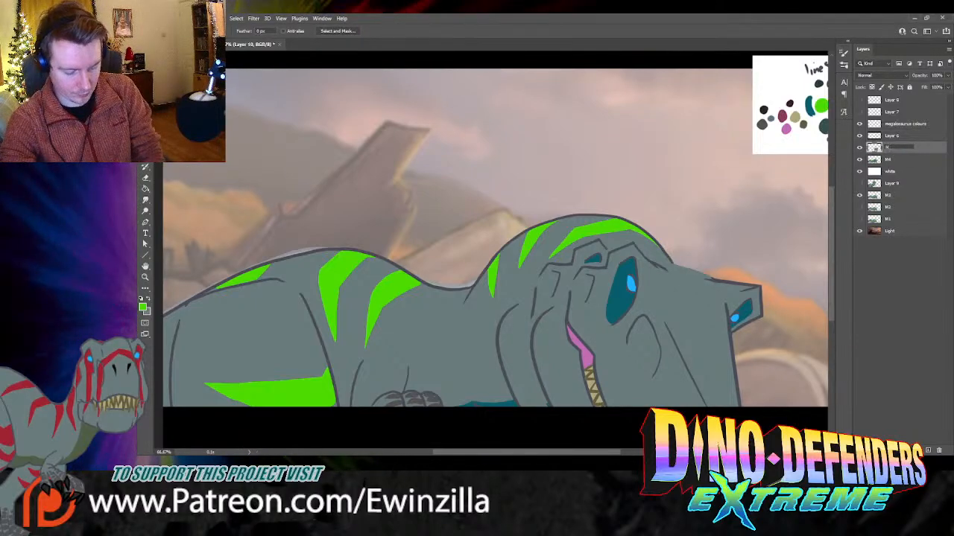
pyautogui.write('5')
pyautogui.press('Return')
# Step: Move the copied M5 head up and back towards the body, and rotate it about 4 degrees counter-clockwise
pyautogui.press('v')
pyautogui.moveTo(601, 320)
pyautogui.mouseDown()
pyautogui.moveTo(543, 295)
pyautogui.moveTo(543, 262)
pyautogui.moveTo(549, 273)
pyautogui.mouseUp()
pyautogui.hotkey('ctrl', 't')
pyautogui.moveTo(728, 276); pyautogui.dragTo(710, 294)
pyautogui.press('Return')
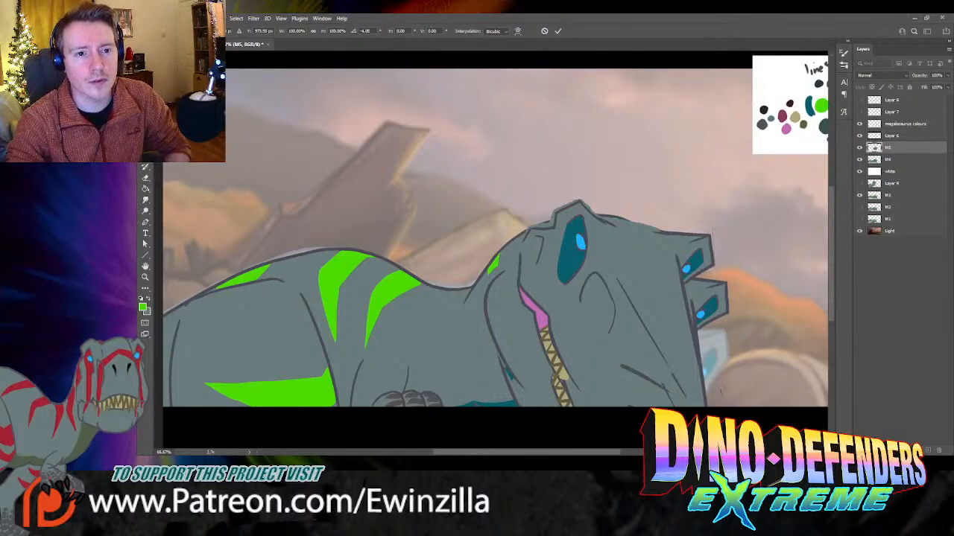
# Step: Hide M5, lasso the head on the M4 layer, apply a blur filter to it, and compare the frame by toggling M4
pyautogui.click(859, 147)
pyautogui.click(893, 162)
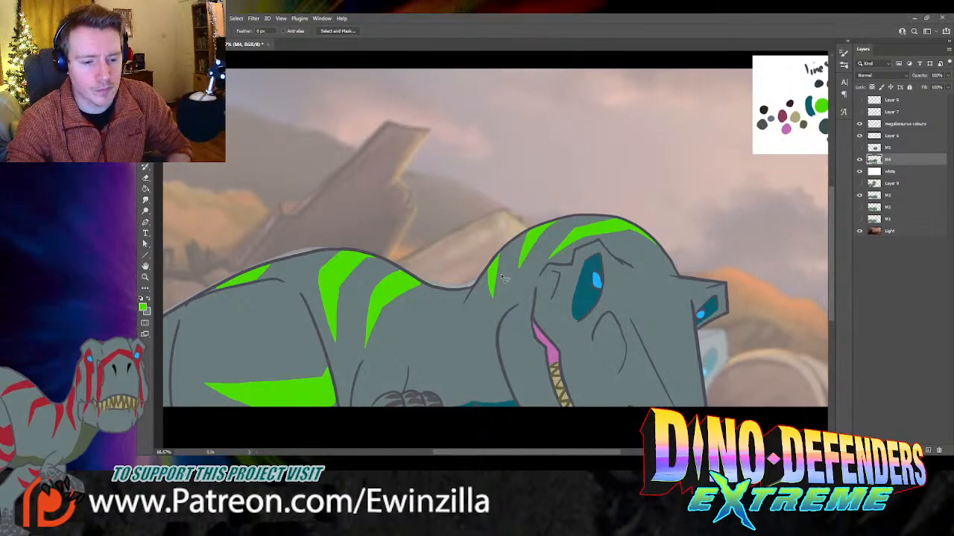
pyautogui.moveTo(482, 225)
pyautogui.mouseDown()
pyautogui.moveTo(723, 231)
pyautogui.moveTo(791, 320)
pyautogui.moveTo(543, 437)
pyautogui.moveTo(520, 423)
pyautogui.moveTo(461, 304)
pyautogui.moveTo(481, 233)
pyautogui.mouseUp()
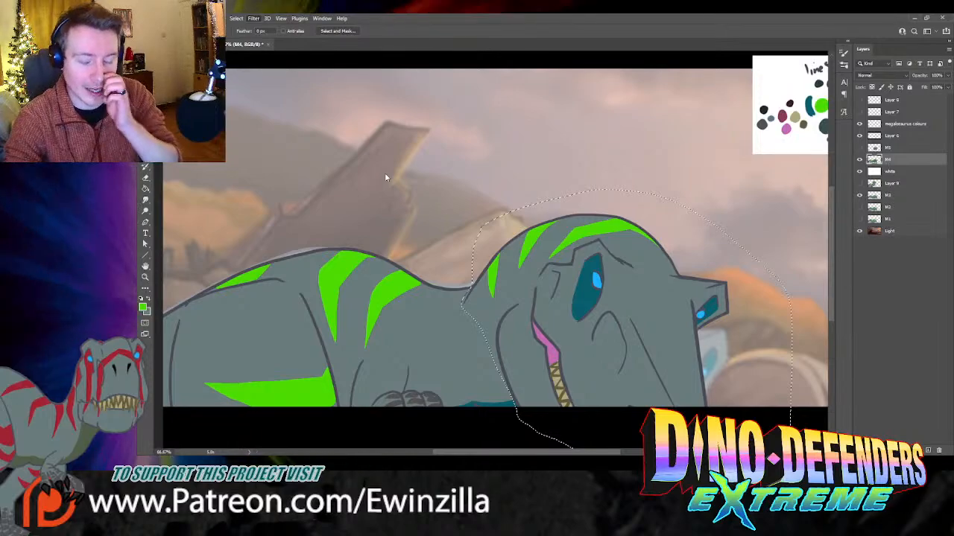
pyautogui.press('space')
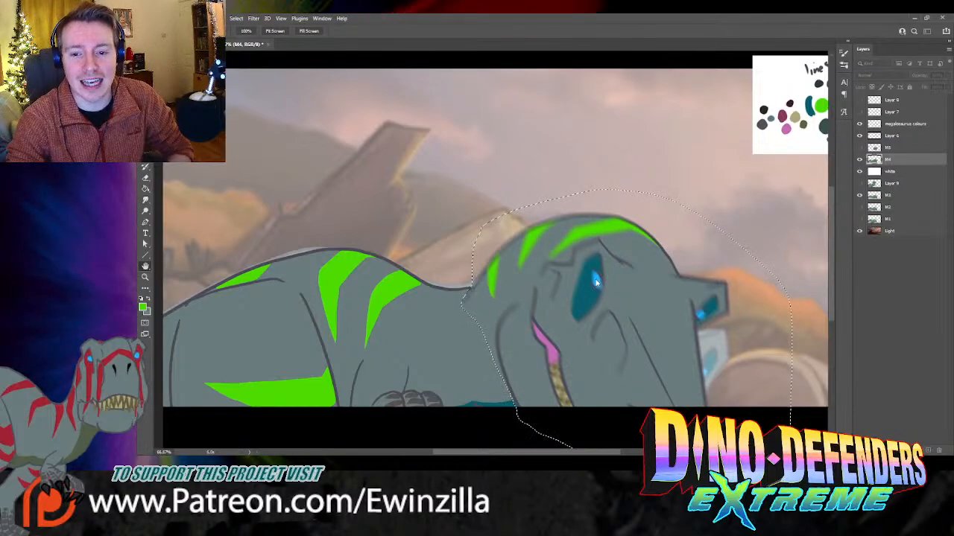
pyautogui.click(696, 161)
pyautogui.hotkey('ctrl', 'd')
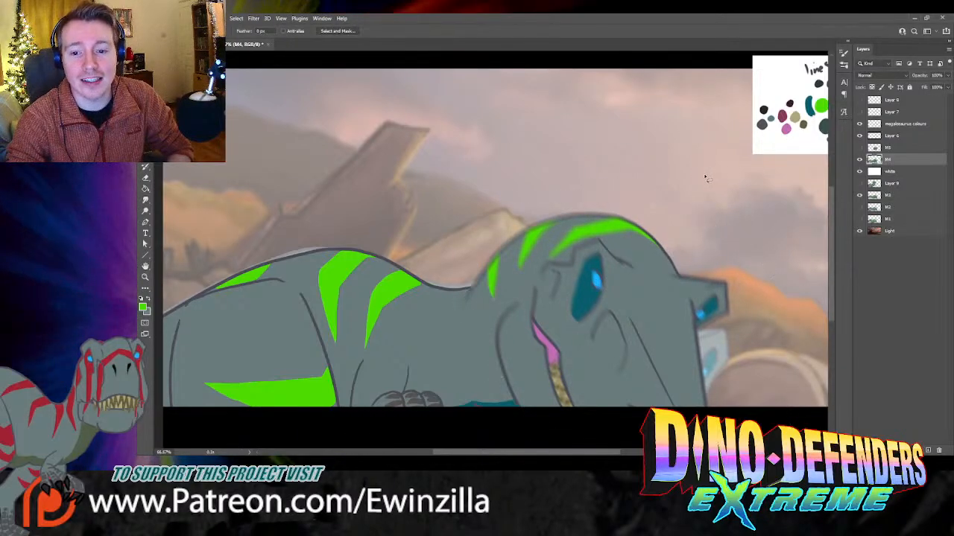
pyautogui.press('r')
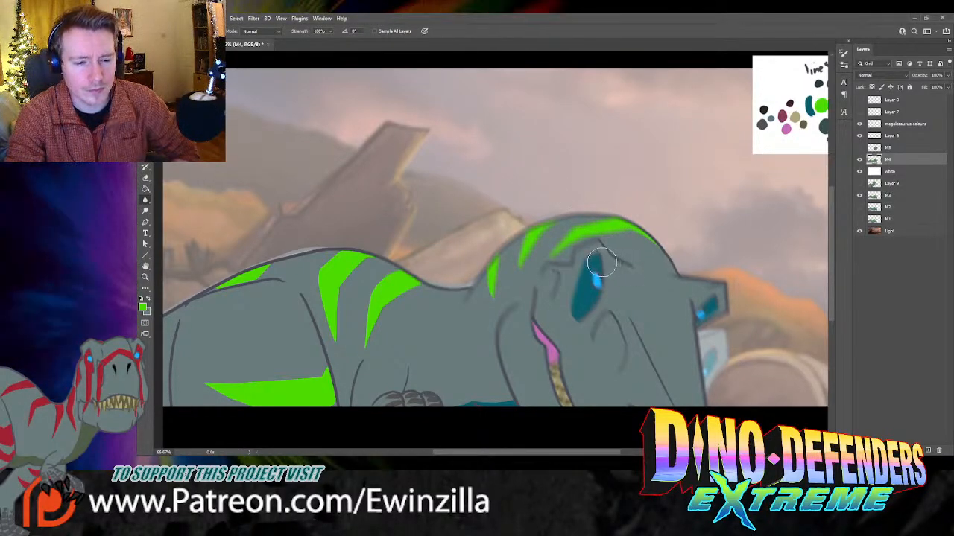
pyautogui.click(861, 161)
pyautogui.click(859, 159)
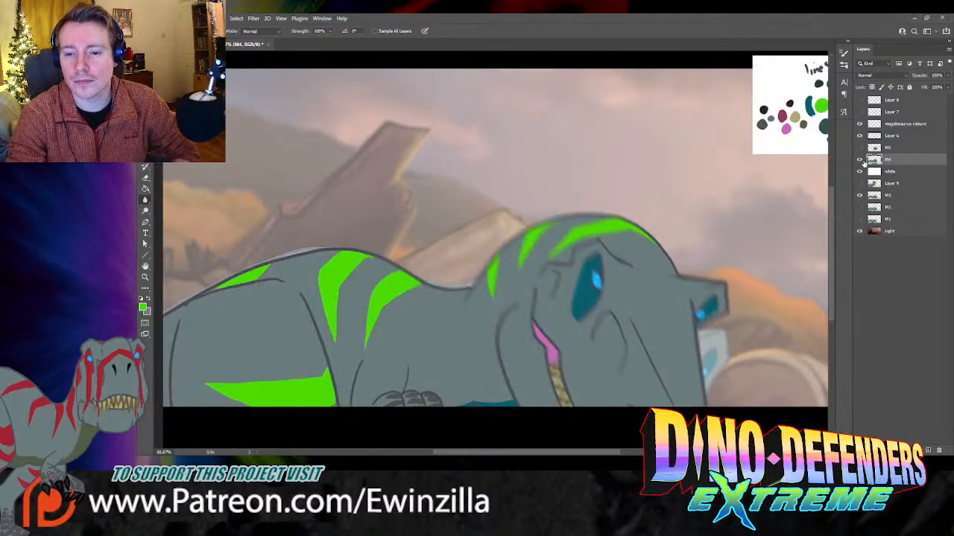
# Step: Show M5 and Layer 9, move M4 beneath the white overlay and Layer 9, and hide M4
pyautogui.click(860, 147)
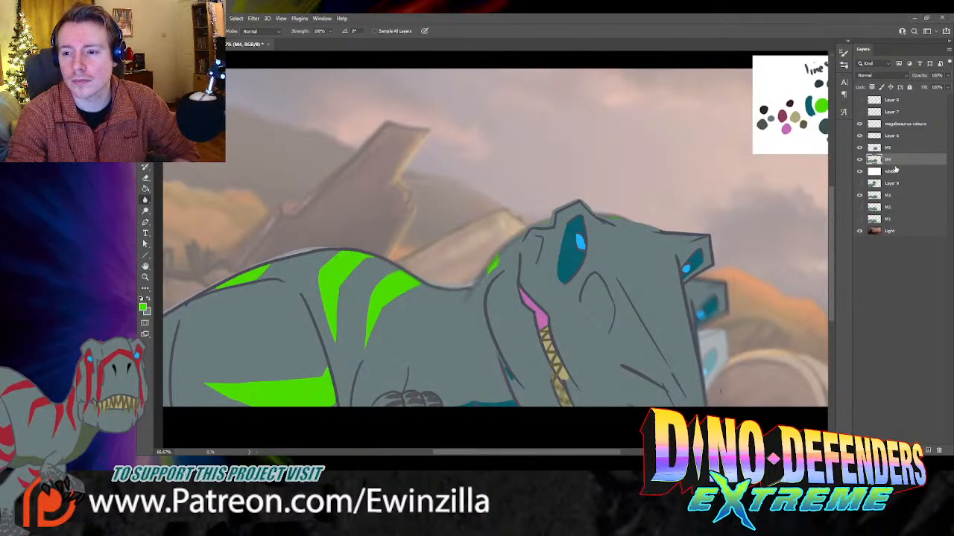
pyautogui.moveTo(889, 162); pyautogui.dragTo(887, 189)
pyautogui.click(860, 173)
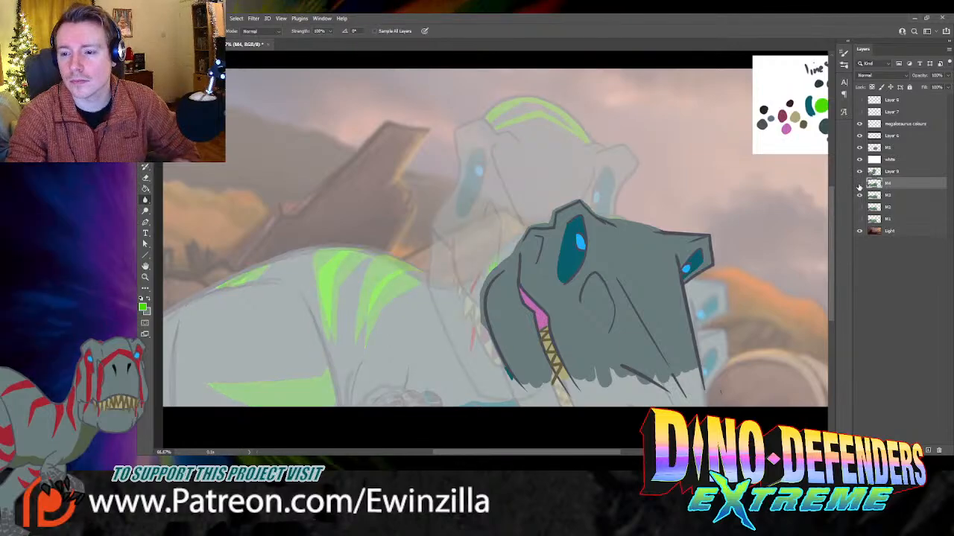
pyautogui.click(859, 184)
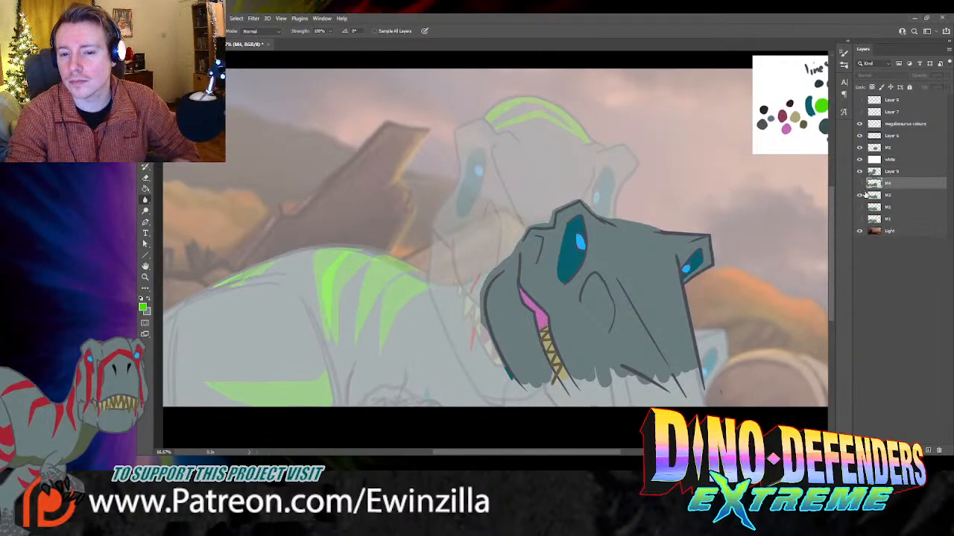
# Step: On M5, use the Smudge tool to clean the outline behind the head and draw the rear jaw edge down towards the frame's lower edge
pyautogui.click(887, 148)
pyautogui.rightClick(146, 199)
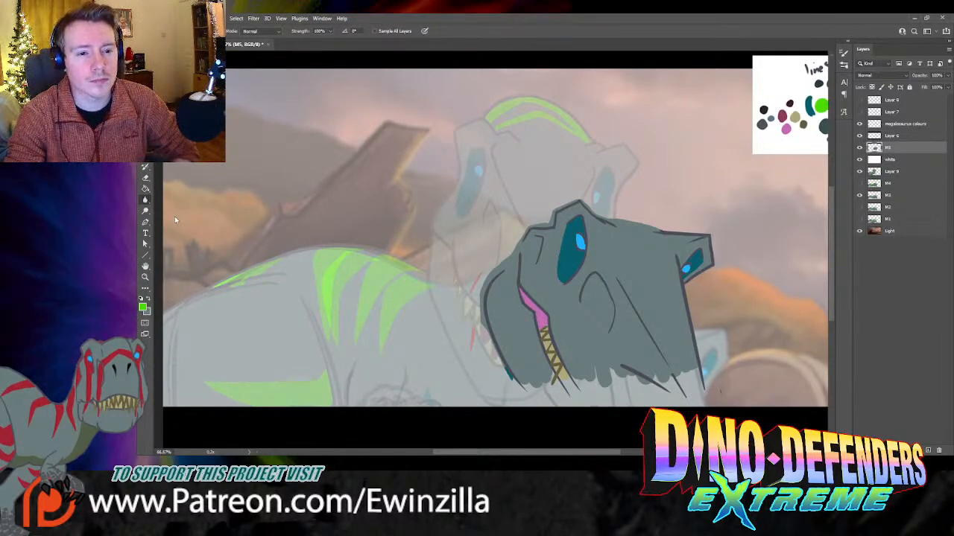
pyautogui.click(174, 221)
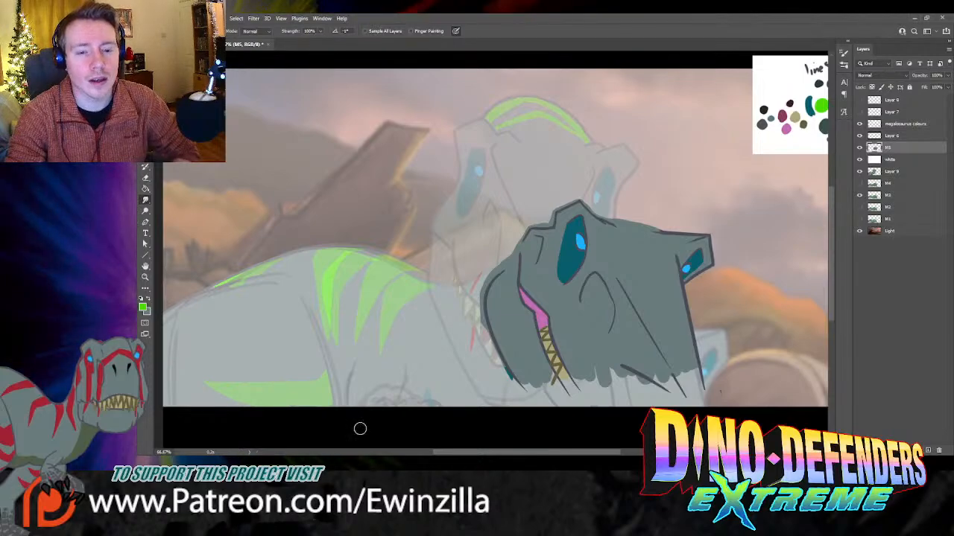
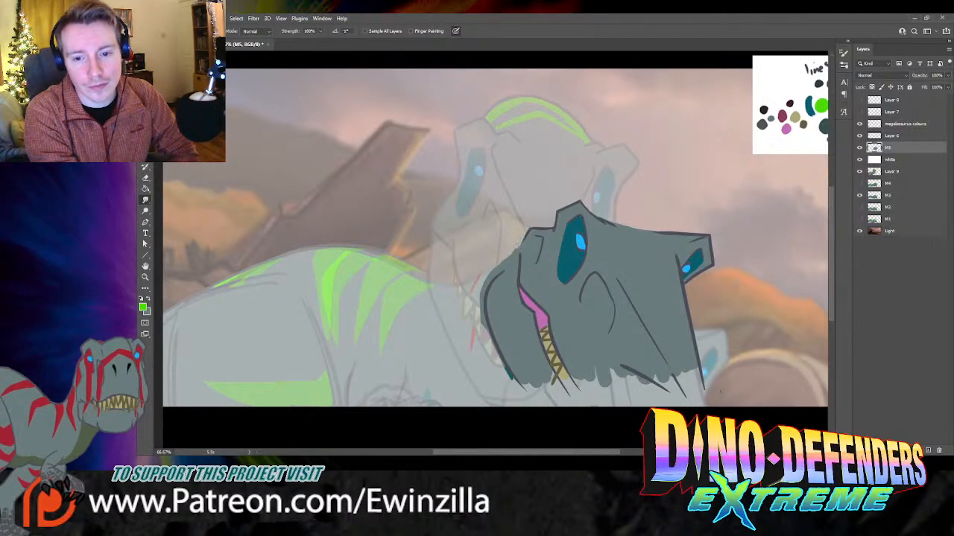
pyautogui.moveTo(515, 246)
pyautogui.mouseDown()
pyautogui.moveTo(480, 285)
pyautogui.moveTo(477, 315)
pyautogui.mouseUp()
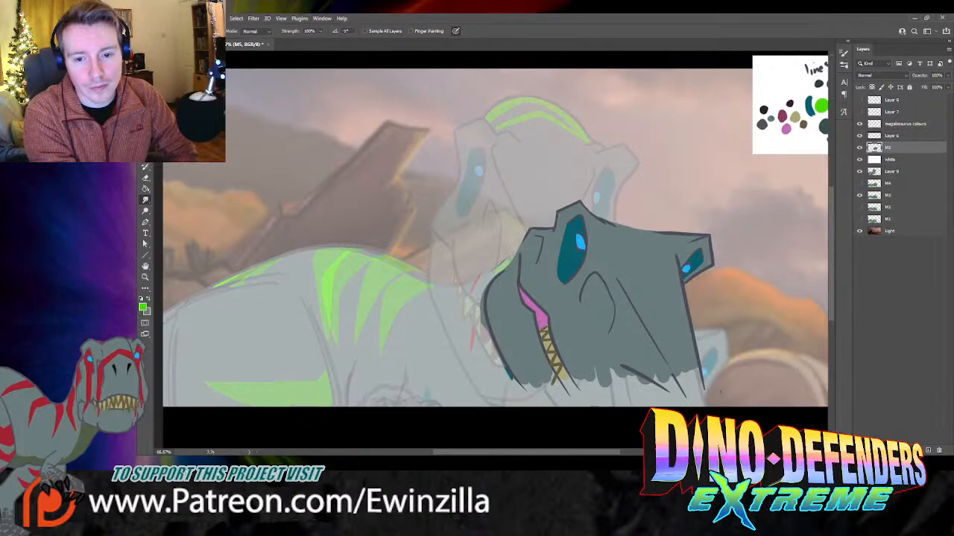
pyautogui.moveTo(491, 273); pyautogui.dragTo(483, 324)
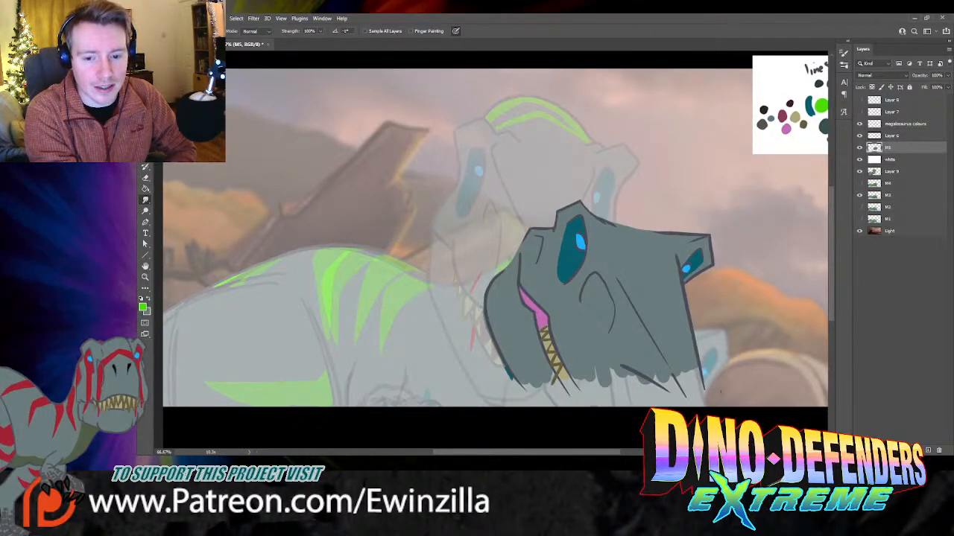
pyautogui.moveTo(483, 310)
pyautogui.mouseDown()
pyautogui.moveTo(534, 412)
pyautogui.moveTo(554, 369)
pyautogui.moveTo(565, 408)
pyautogui.mouseUp()
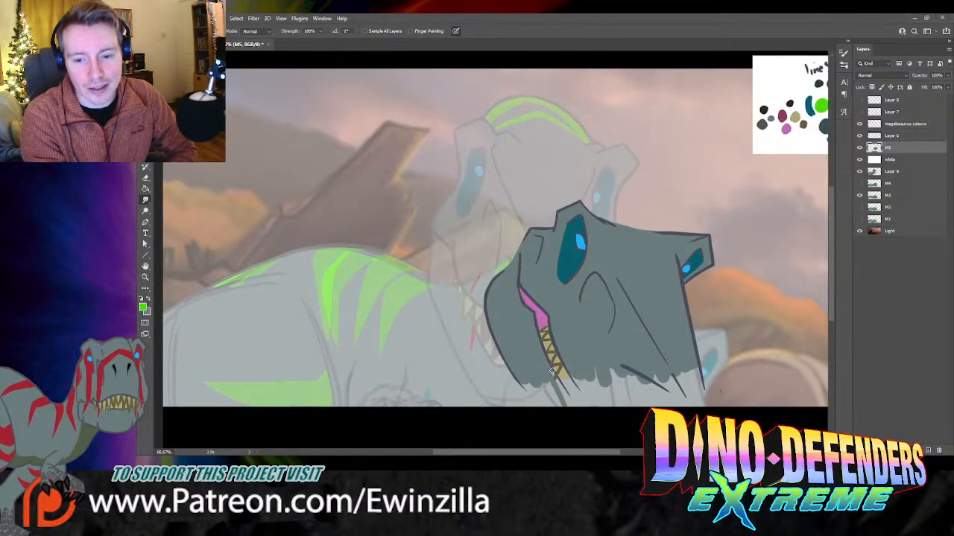
# Step: Smudge the tooth strip, mouth line and lower jaw down to the frame's lower edge, undoing and redoing strokes that stray
pyautogui.moveTo(553, 374)
pyautogui.mouseDown()
pyautogui.moveTo(577, 426)
pyautogui.moveTo(568, 405)
pyautogui.moveTo(581, 417)
pyautogui.mouseUp()
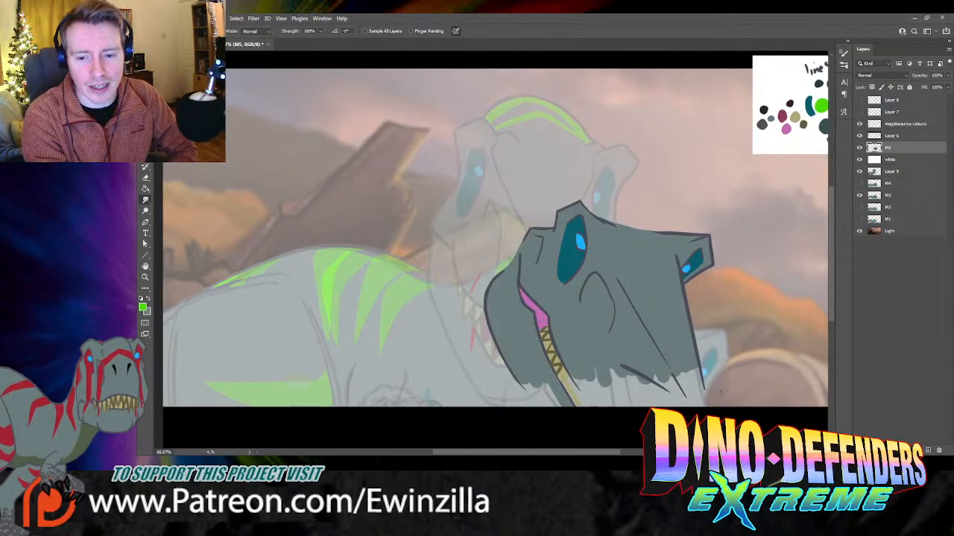
pyautogui.moveTo(559, 381)
pyautogui.mouseDown()
pyautogui.moveTo(585, 426)
pyautogui.moveTo(576, 410)
pyautogui.moveTo(579, 416)
pyautogui.mouseUp()
pyautogui.hotkey('ctrl', 'z')
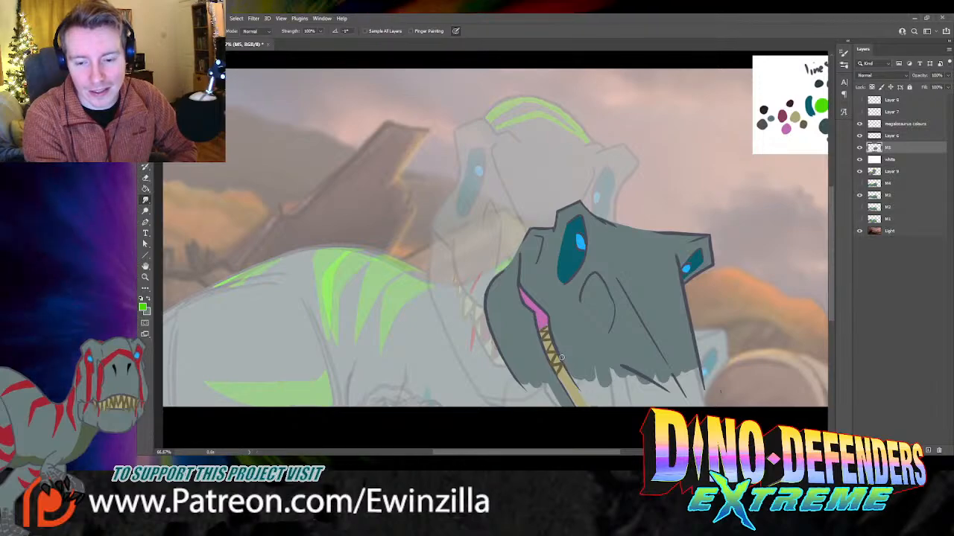
pyautogui.moveTo(561, 362); pyautogui.dragTo(584, 405)
pyautogui.hotkey('ctrl', 'z')
pyautogui.moveTo(558, 352); pyautogui.dragTo(604, 421)
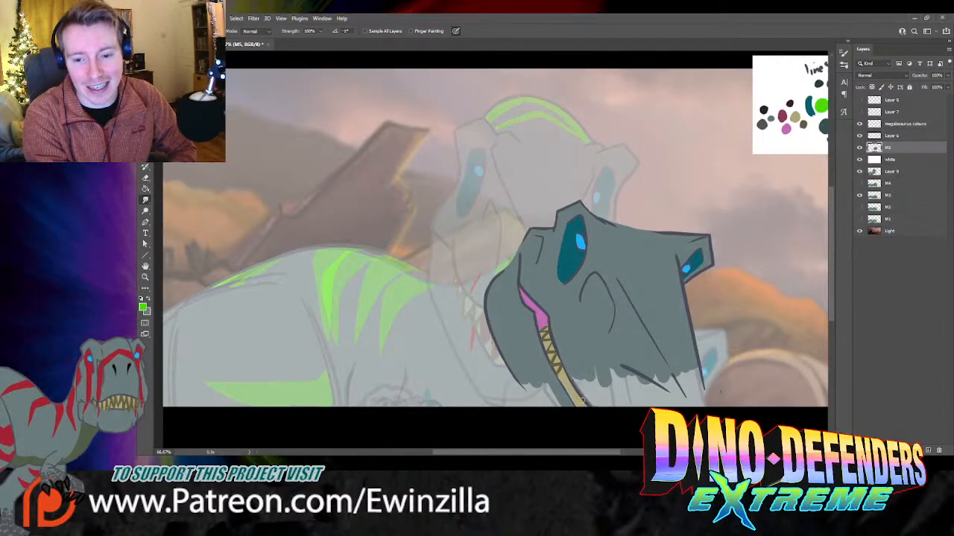
pyautogui.hotkey('ctrl', 'z')
pyautogui.moveTo(559, 353); pyautogui.dragTo(607, 421)
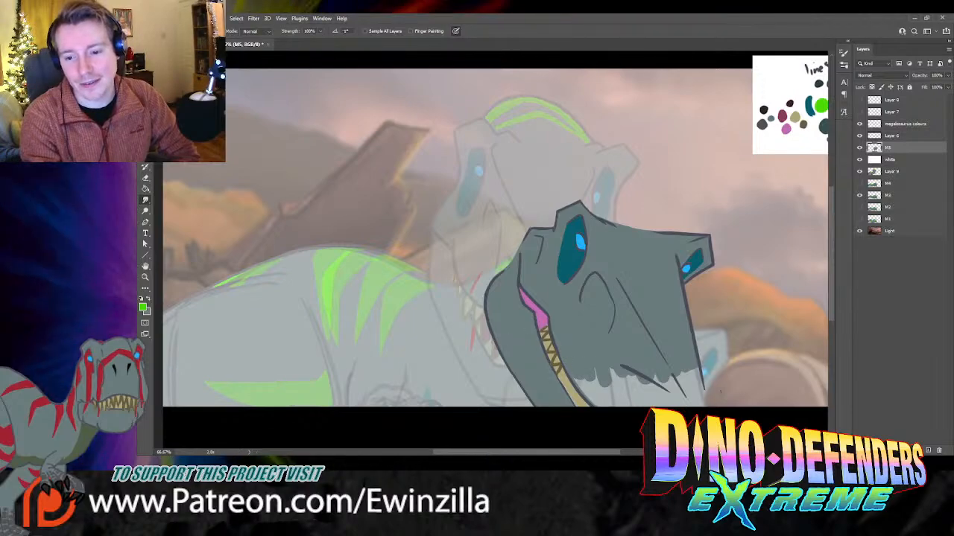
# Step: Smudge the short dark nostril line low on the snout, reshaping it down towards the frame's lower edge
pyautogui.moveTo(640, 374); pyautogui.dragTo(684, 407)
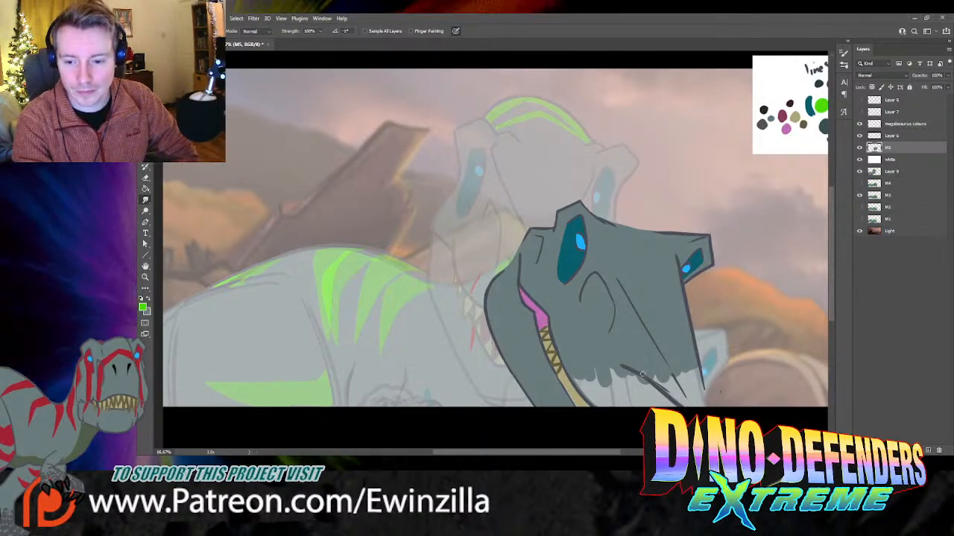
pyautogui.moveTo(631, 369); pyautogui.dragTo(676, 406)
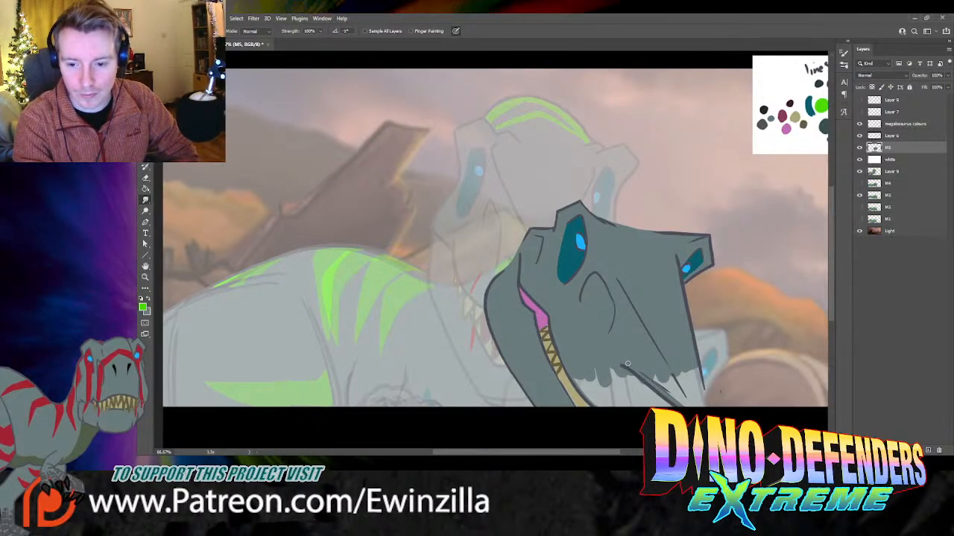
pyautogui.moveTo(616, 361); pyautogui.dragTo(679, 408)
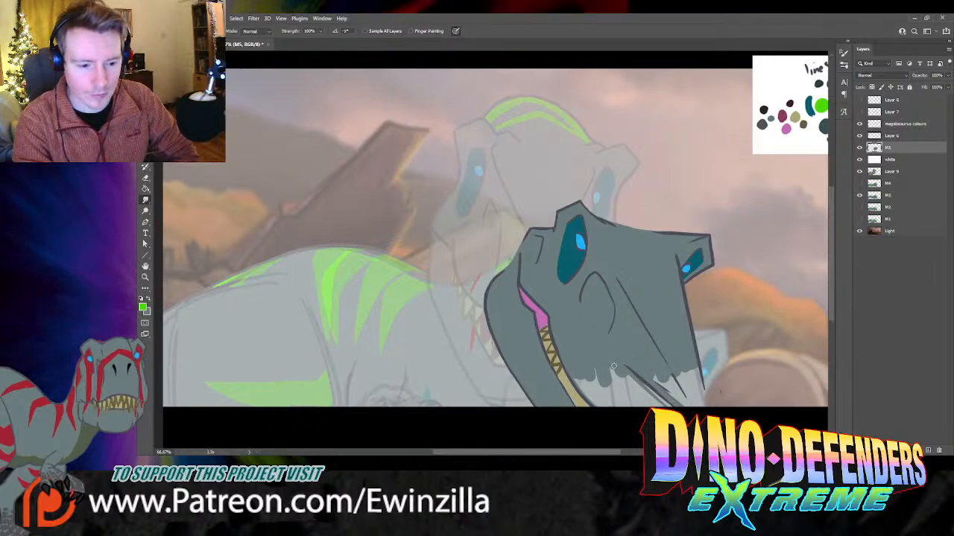
pyautogui.moveTo(612, 363); pyautogui.dragTo(674, 407)
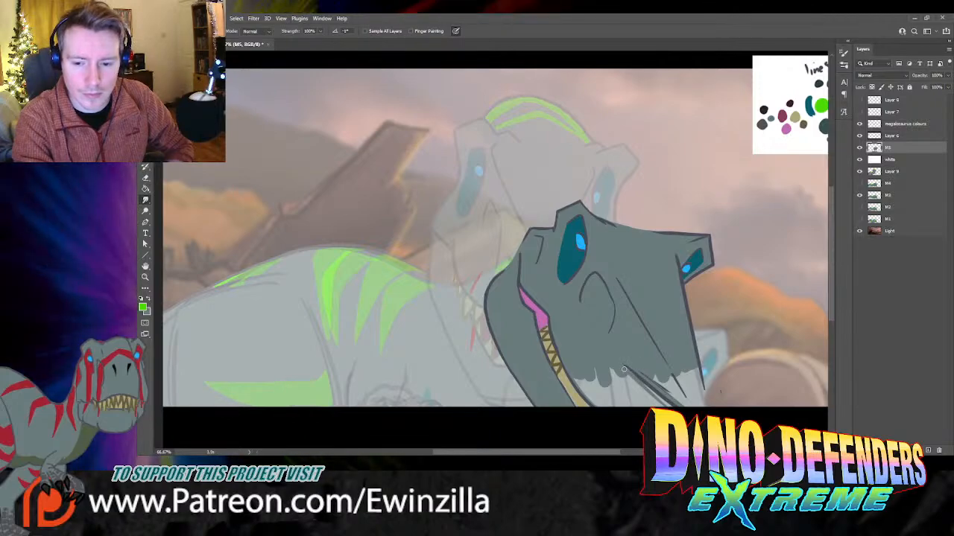
pyautogui.moveTo(639, 379); pyautogui.dragTo(673, 405)
pyautogui.moveTo(630, 376); pyautogui.dragTo(673, 407)
pyautogui.moveTo(633, 373); pyautogui.dragTo(666, 403)
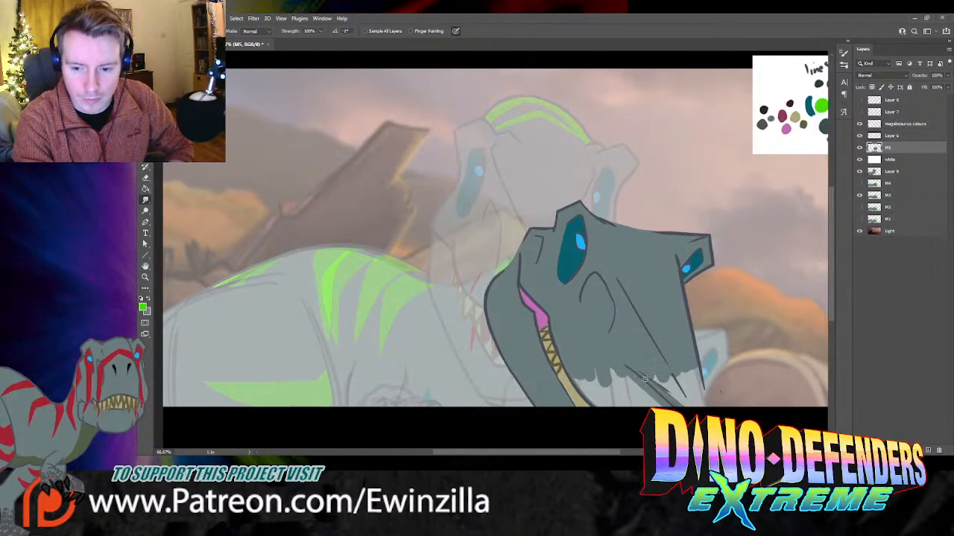
# Step: Smudge the snout's ridge lines, front outline and grey skin down to the frame's lower edge, covering the pale gaps
pyautogui.moveTo(635, 365); pyautogui.dragTo(686, 406)
pyautogui.moveTo(640, 367)
pyautogui.mouseDown()
pyautogui.moveTo(675, 407)
pyautogui.moveTo(676, 390)
pyautogui.mouseUp()
pyautogui.moveTo(662, 355); pyautogui.dragTo(690, 406)
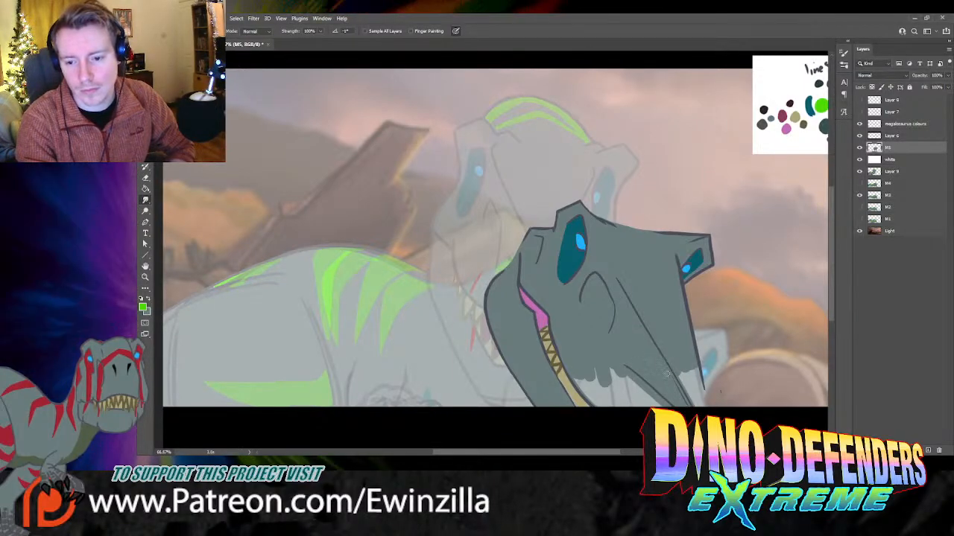
pyautogui.moveTo(662, 356); pyautogui.dragTo(687, 403)
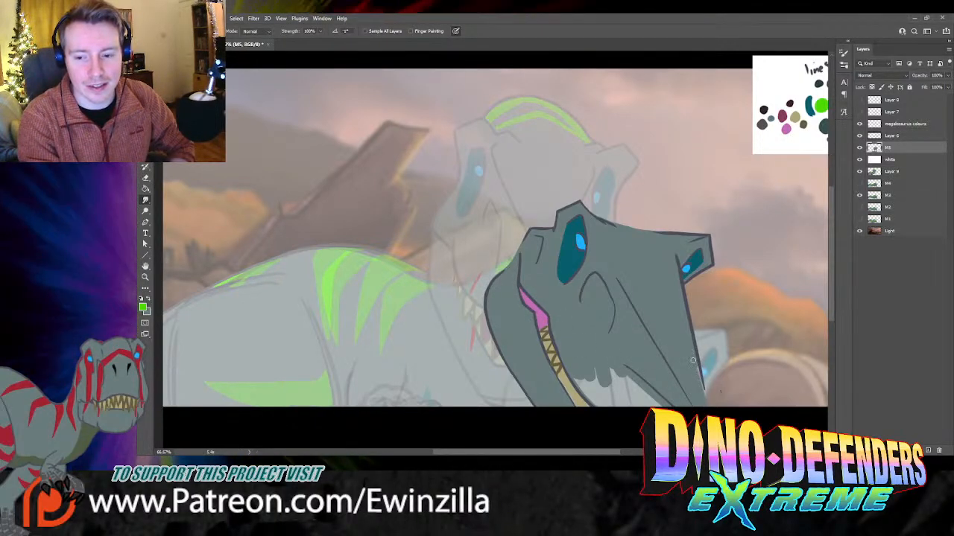
pyautogui.moveTo(693, 359); pyautogui.dragTo(698, 394)
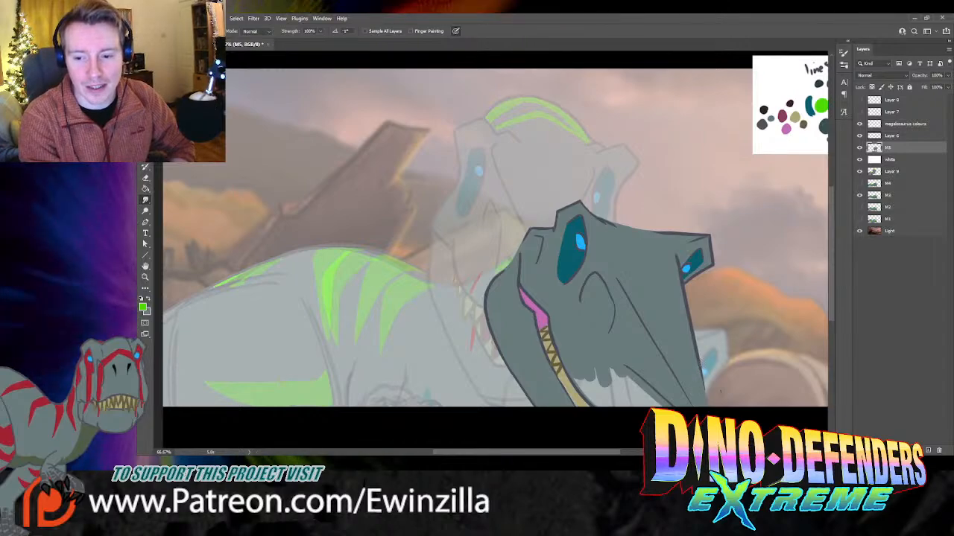
pyautogui.moveTo(699, 360); pyautogui.dragTo(707, 405)
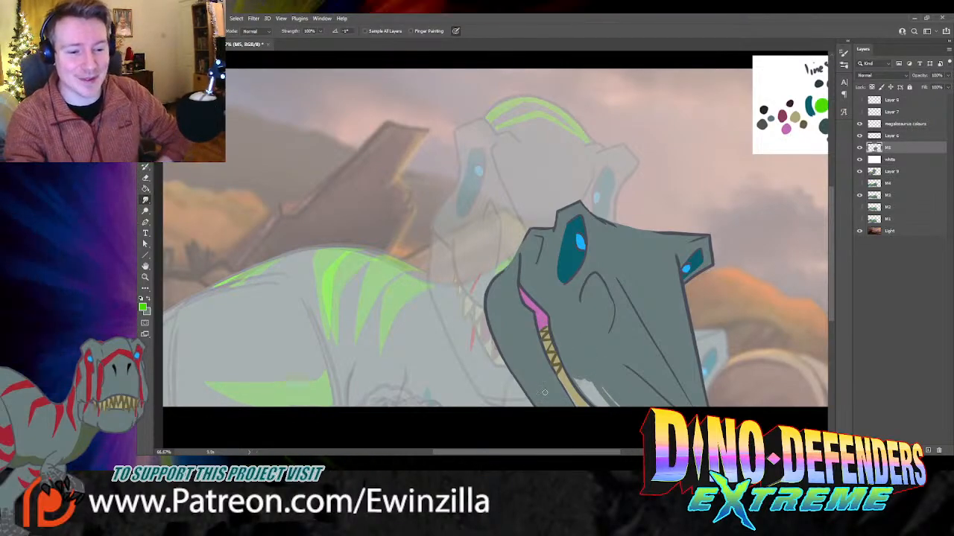
pyautogui.moveTo(588, 375)
pyautogui.mouseDown()
pyautogui.moveTo(588, 393)
pyautogui.moveTo(619, 409)
pyautogui.mouseUp()
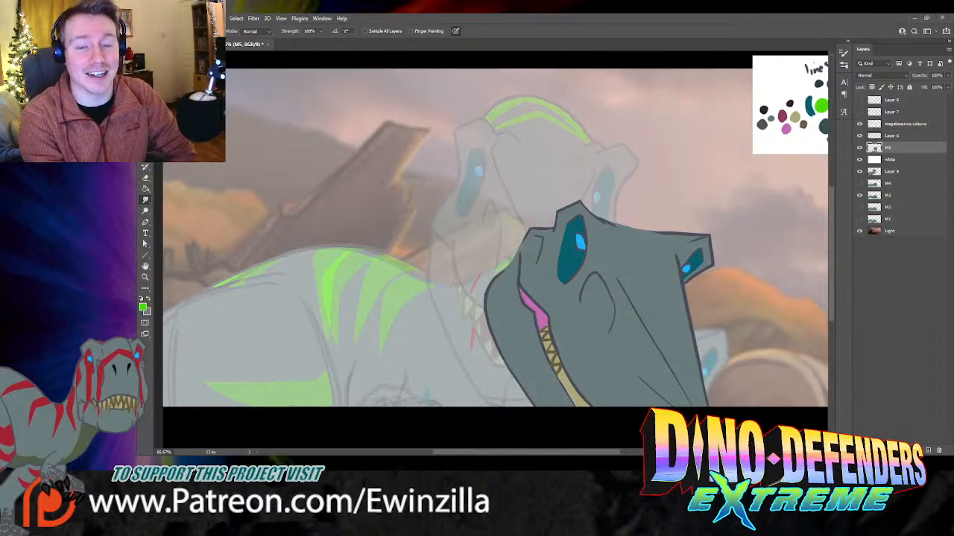
# Step: Sample the dark outline colour and brush a small narrow nostril low on the snout, undoing stray strokes
pyautogui.click(599, 266)
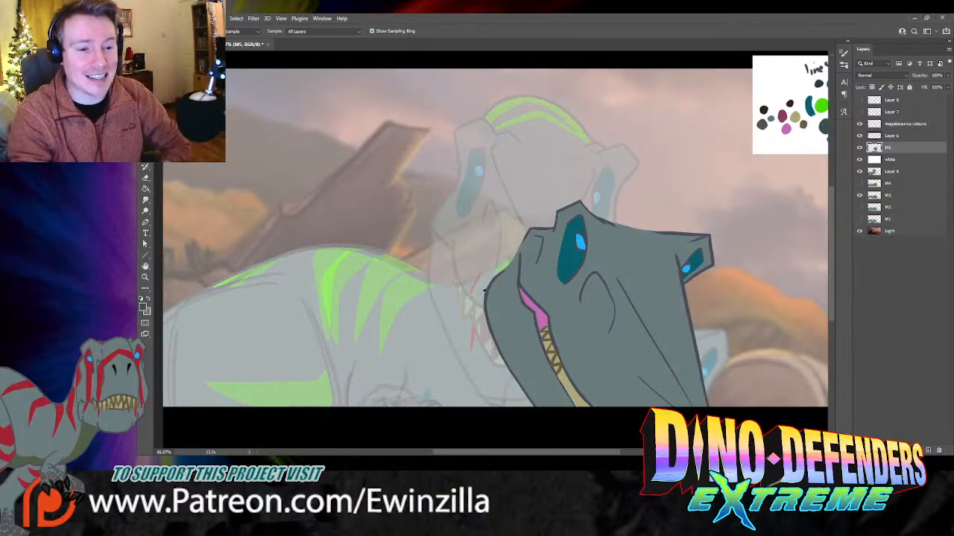
pyautogui.press('b')
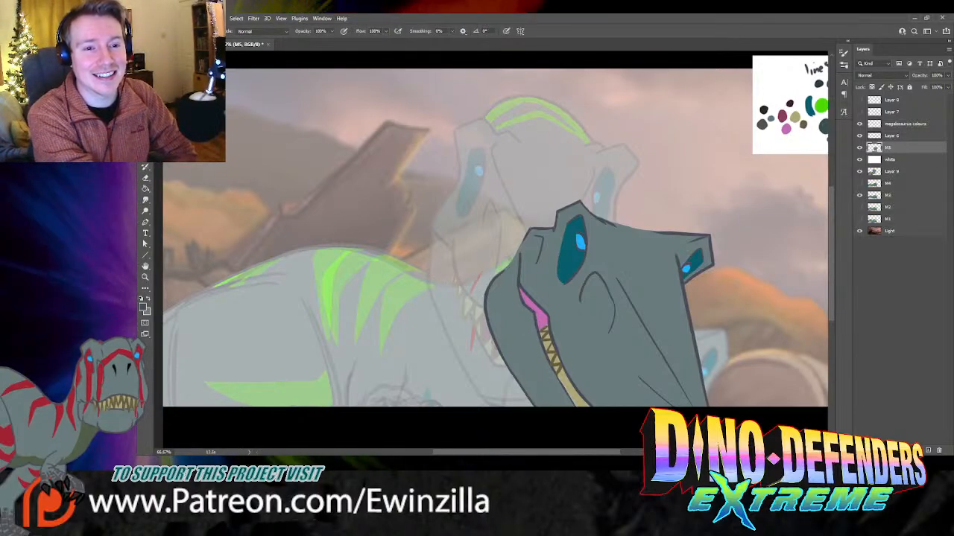
pyautogui.moveTo(618, 348); pyautogui.dragTo(615, 372)
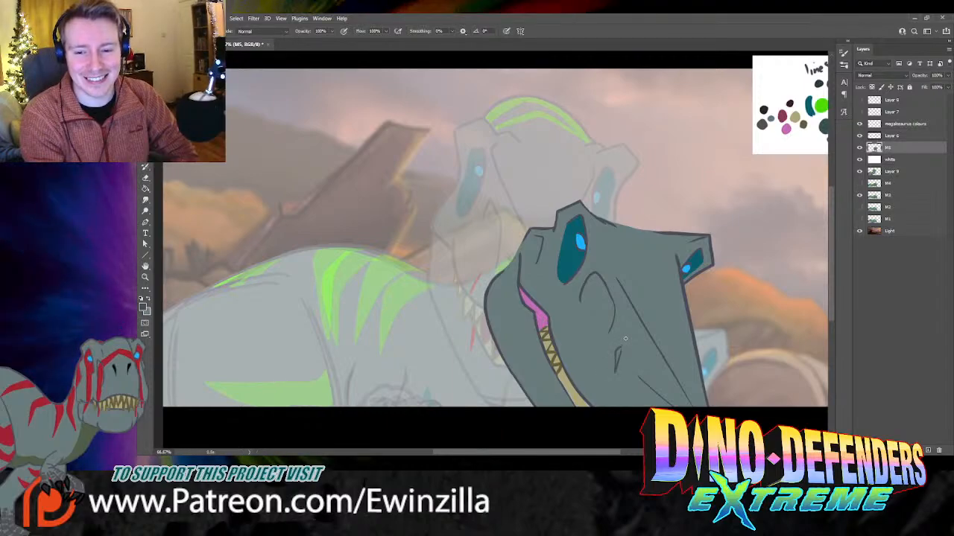
pyautogui.hotkey('ctrl', 'z')
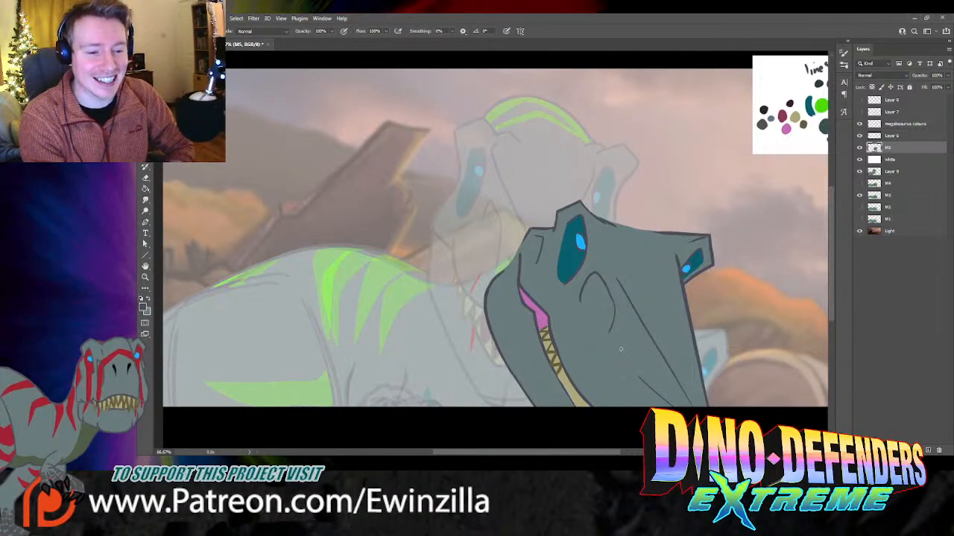
pyautogui.moveTo(622, 346)
pyautogui.mouseDown()
pyautogui.moveTo(621, 371)
pyautogui.moveTo(624, 347)
pyautogui.mouseUp()
pyautogui.hotkey('ctrl', 'z')
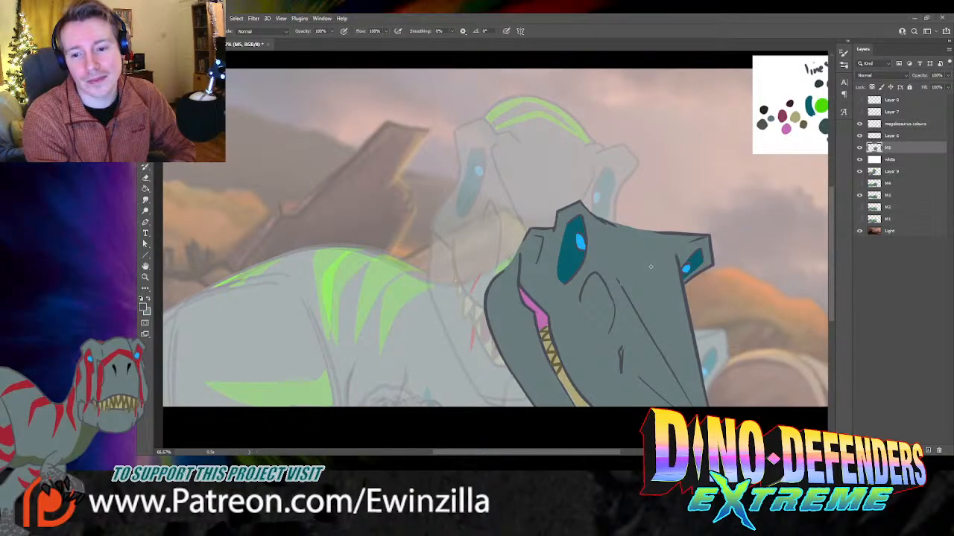
# Step: Redraw the short snout line below the nostril to the frame's lower edge, and brush the nostril's outline closed
pyautogui.moveTo(636, 388); pyautogui.dragTo(655, 408)
pyautogui.hotkey('ctrl', 'z')
pyautogui.hotkey('ctrl', 'z')
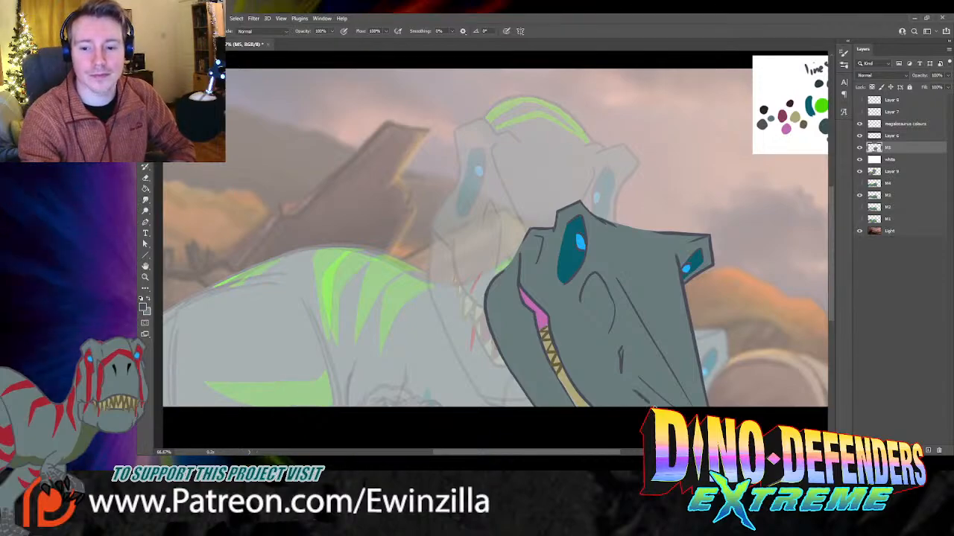
pyautogui.press('r')
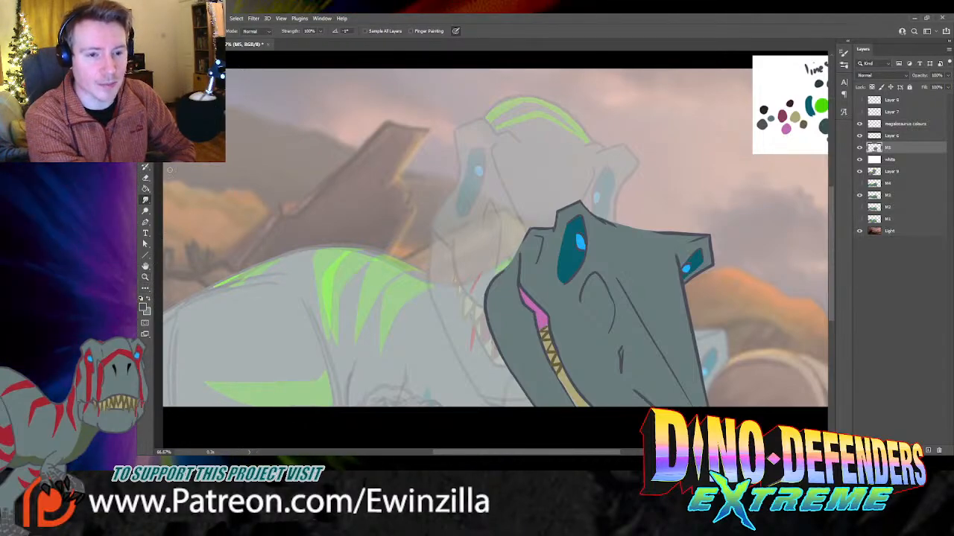
pyautogui.press('b')
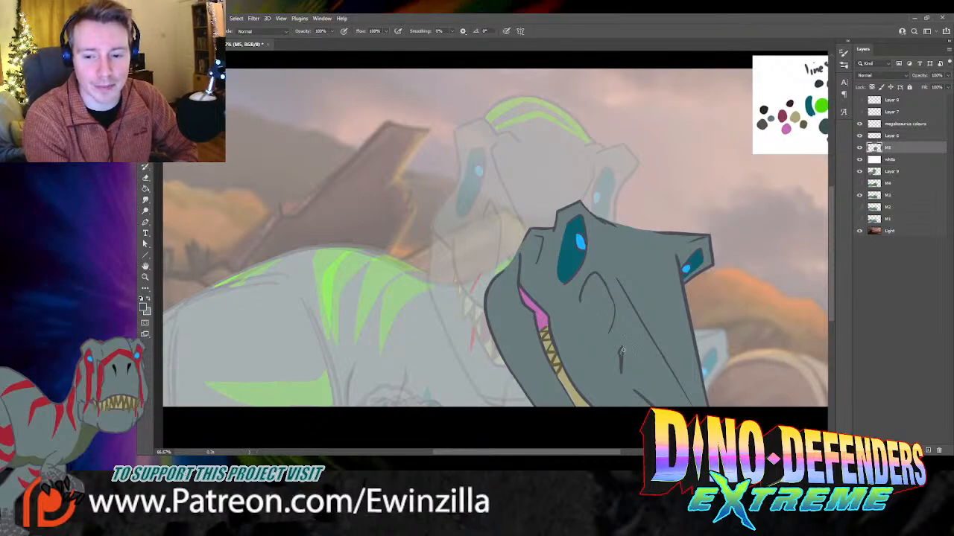
pyautogui.moveTo(623, 359); pyautogui.dragTo(621, 371)
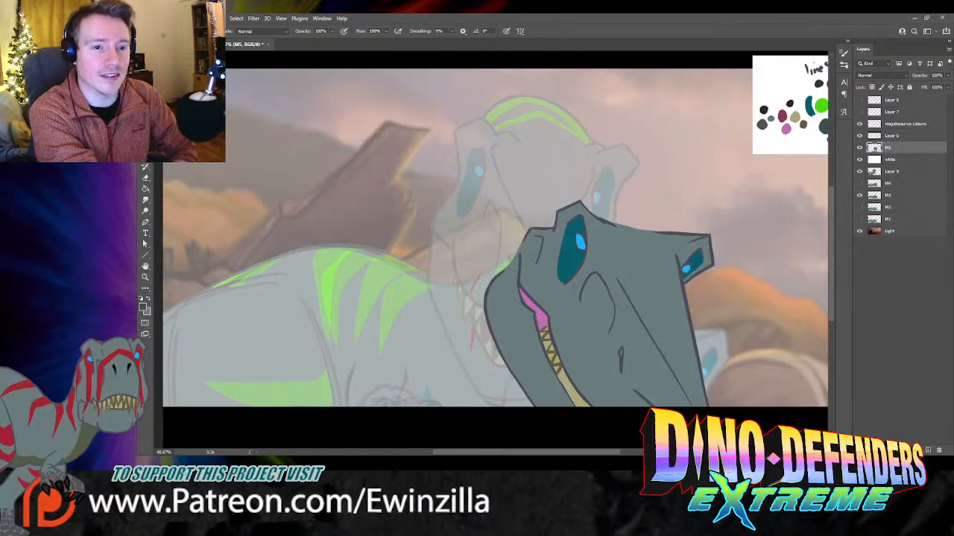
# Step: Fill the nostril with a sampled near-black using the Paint Bucket at 100% opacity, and smudge it into a tapered shape
pyautogui.press('g')
pyautogui.press('i')
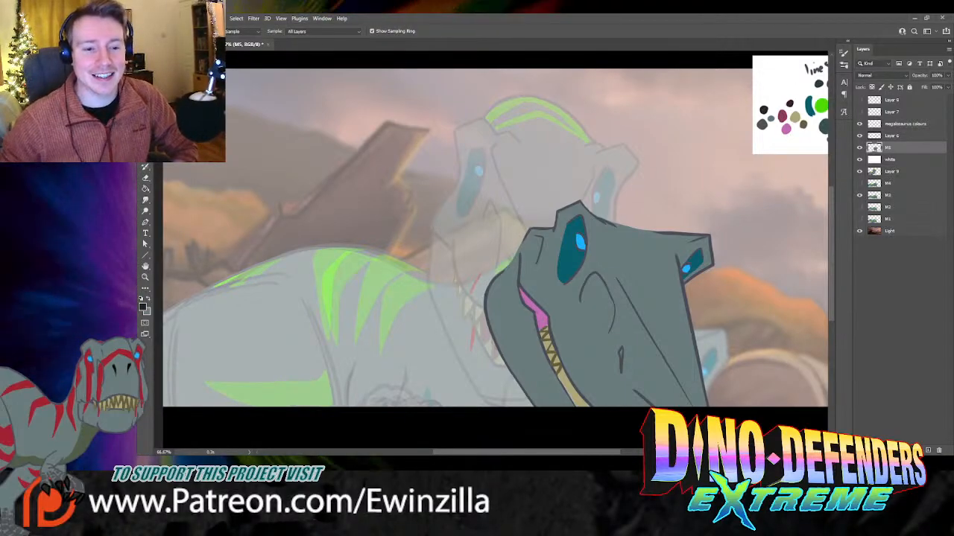
pyautogui.press('g')
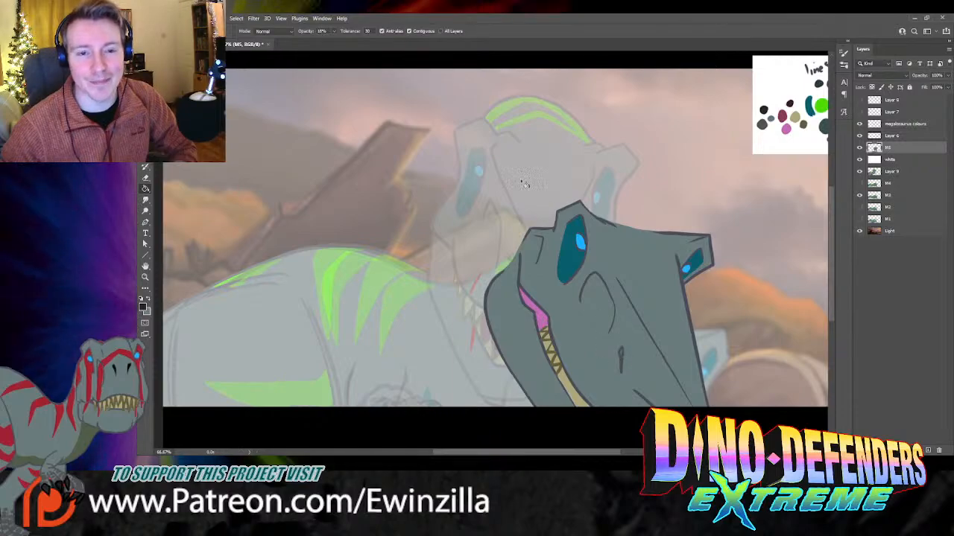
pyautogui.click(334, 32)
pyautogui.moveTo(334, 40); pyautogui.dragTo(415, 47)
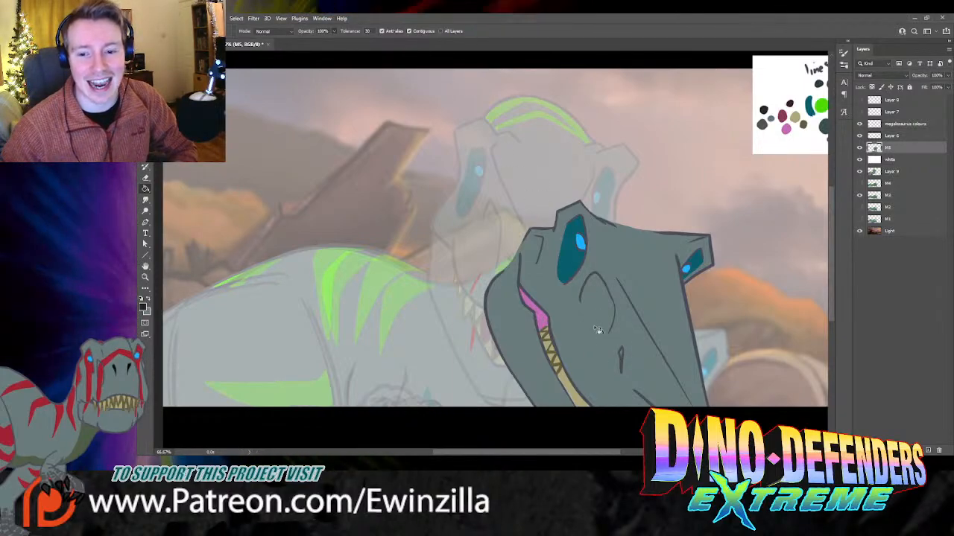
pyautogui.click(621, 353)
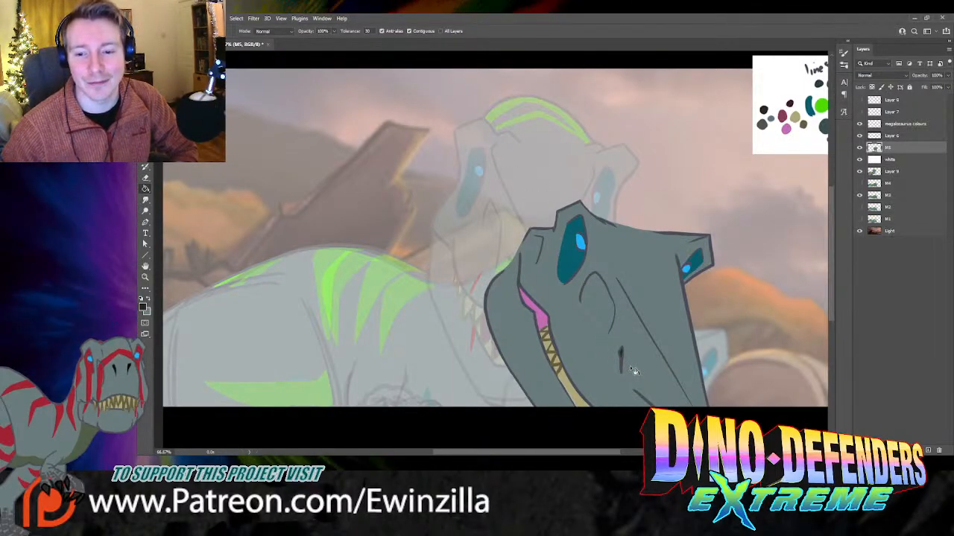
pyautogui.click(145, 199)
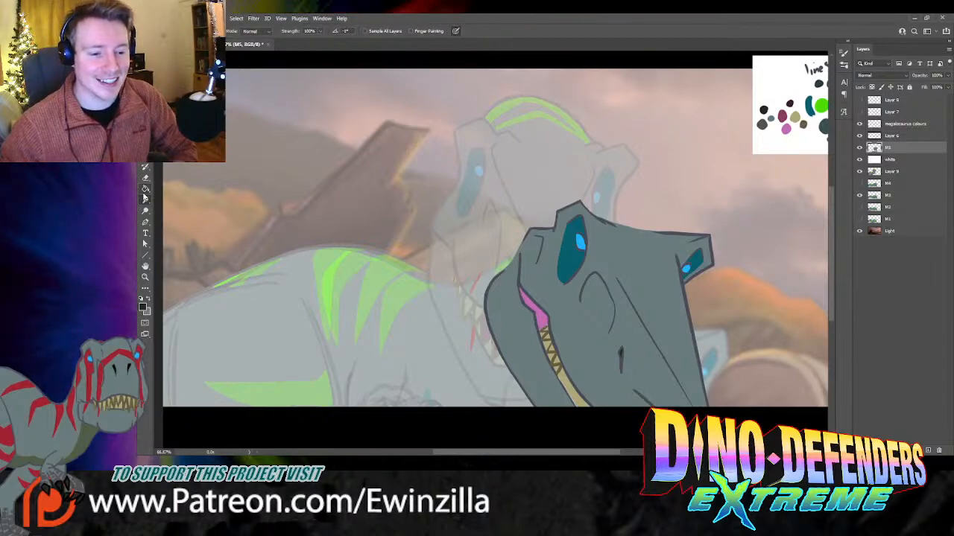
pyautogui.moveTo(623, 360)
pyautogui.mouseDown()
pyautogui.moveTo(625, 341)
pyautogui.moveTo(623, 350)
pyautogui.mouseUp()
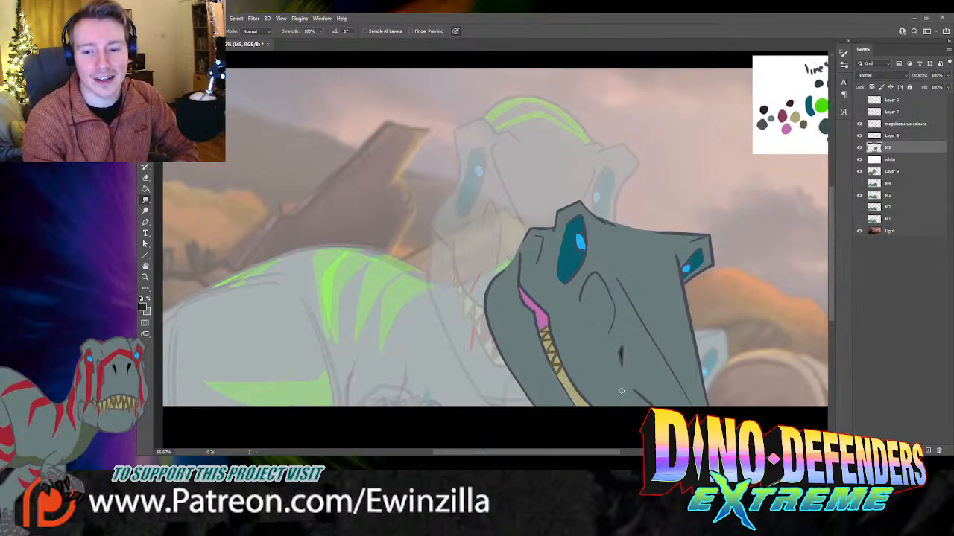
pyautogui.moveTo(620, 353); pyautogui.dragTo(622, 371)
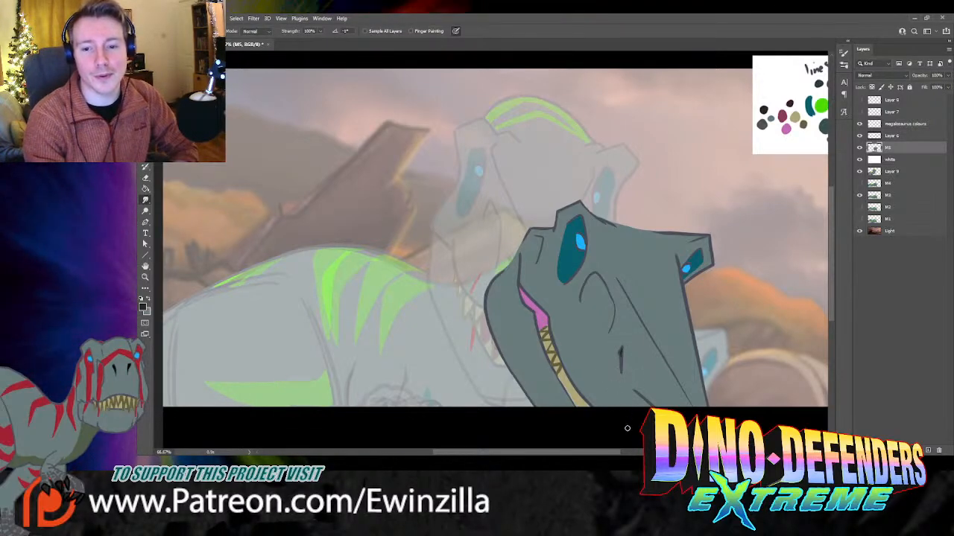
# Step: Sample the tooth line colour, continue the zigzag teeth down the lower mouth strip to the frame's edge, and smudge their points clean
pyautogui.hscroll(3, 627, 429)
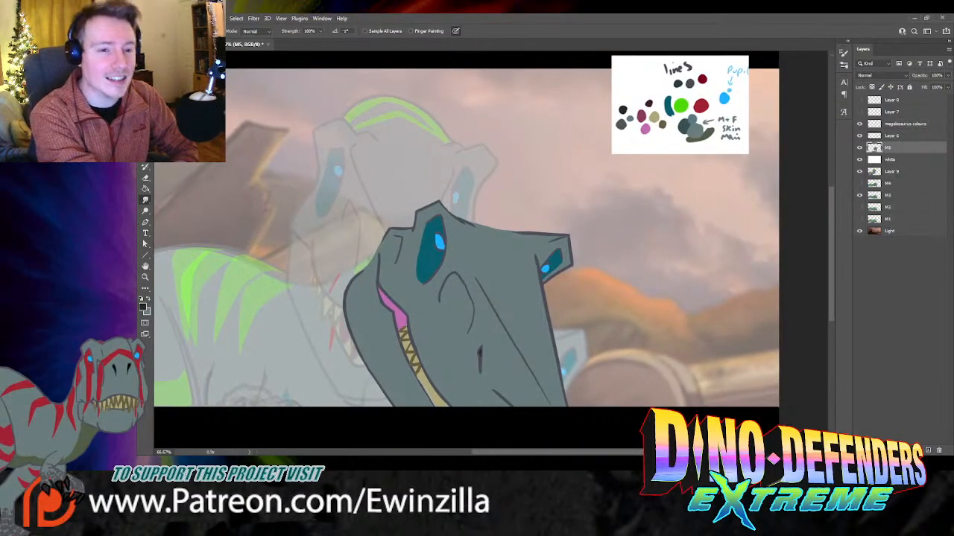
pyautogui.press('i')
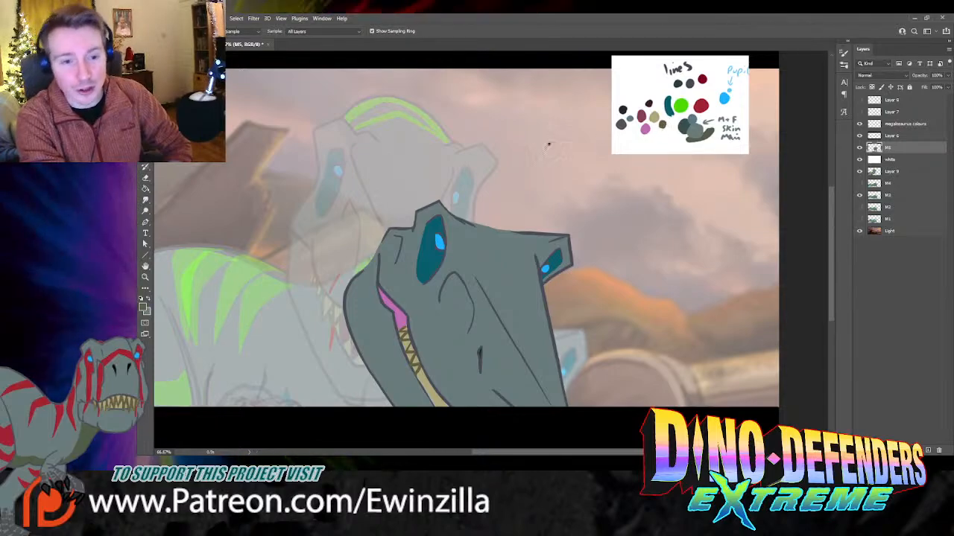
pyautogui.press('b')
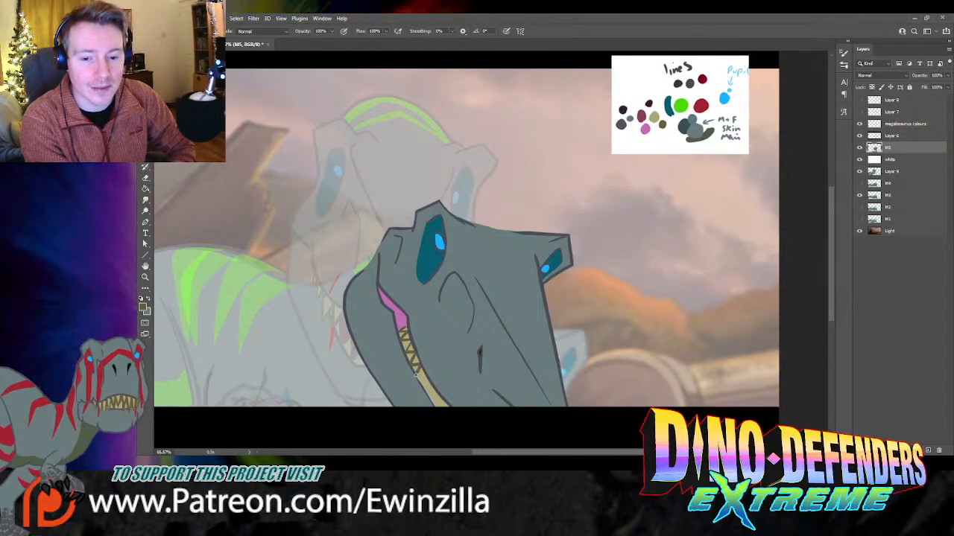
pyautogui.moveTo(419, 384)
pyautogui.mouseDown()
pyautogui.moveTo(431, 382)
pyautogui.moveTo(414, 381)
pyautogui.moveTo(426, 380)
pyautogui.moveTo(431, 399)
pyautogui.mouseUp()
pyautogui.hotkey('ctrl', 'z')
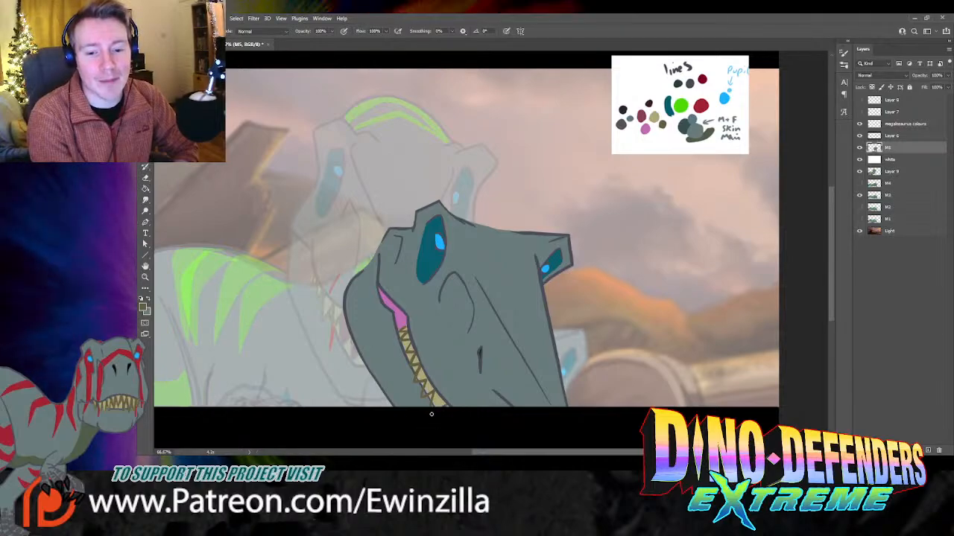
pyautogui.press('r')
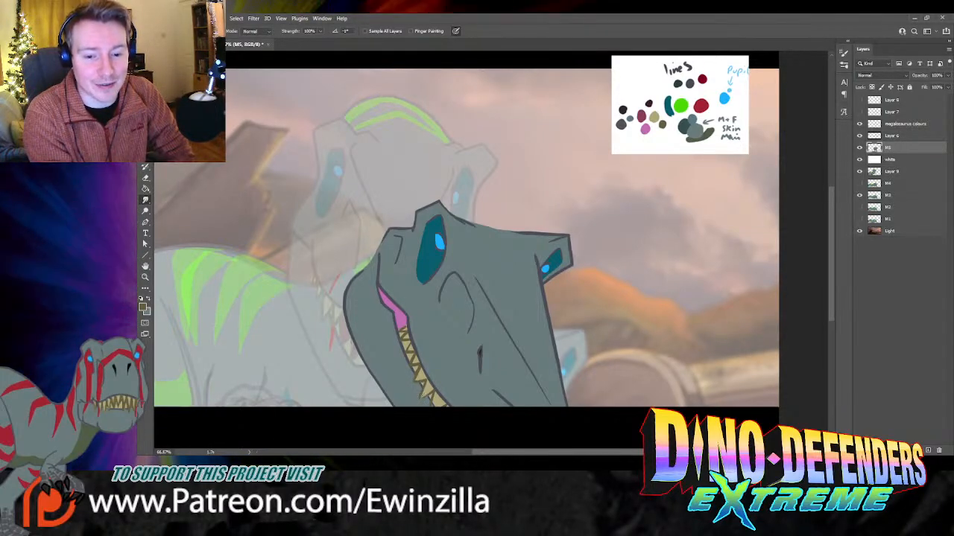
pyautogui.moveTo(431, 393); pyautogui.dragTo(425, 393)
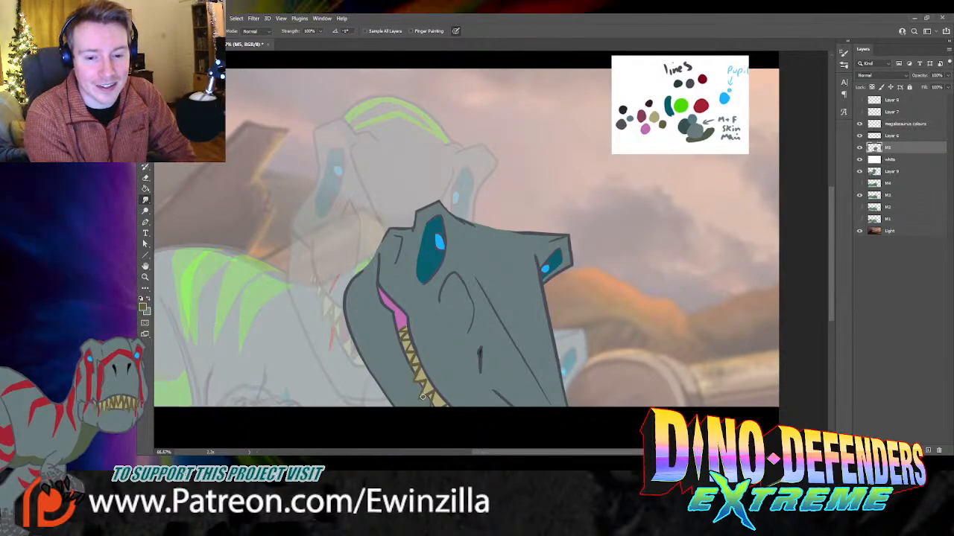
pyautogui.moveTo(422, 397); pyautogui.dragTo(423, 392)
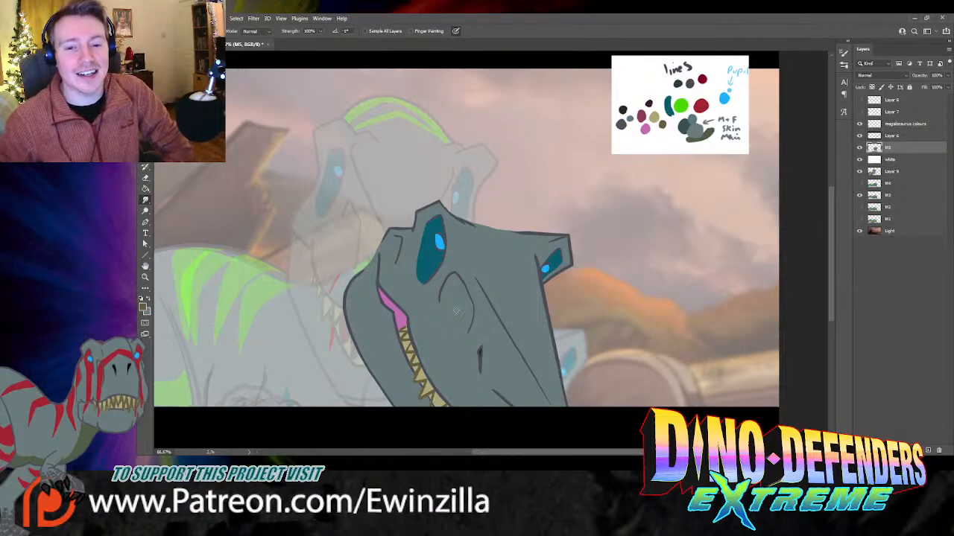
# Step: Sample the outline colour, rework the line along the top of the head, and draw an arched back line behind it
pyautogui.press('i')
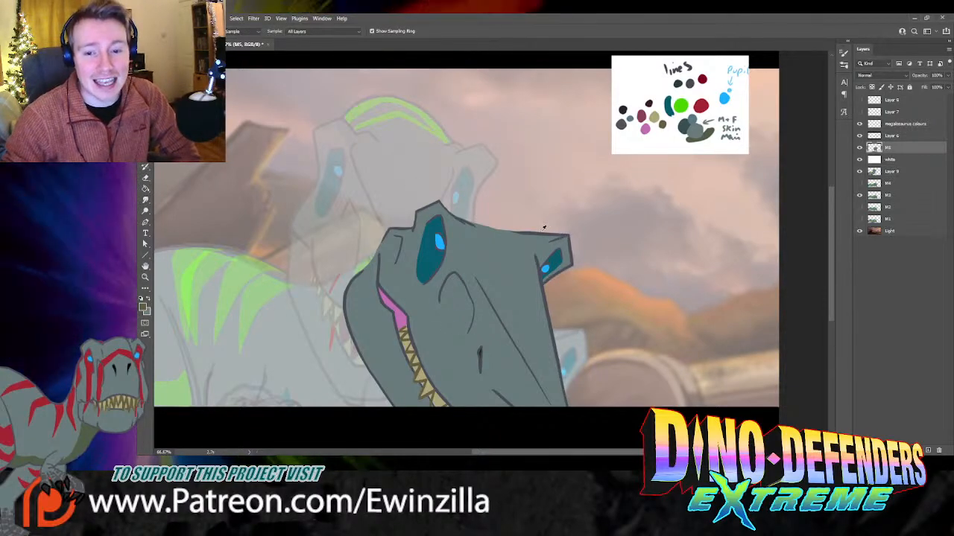
pyautogui.click(544, 227)
pyautogui.press('b')
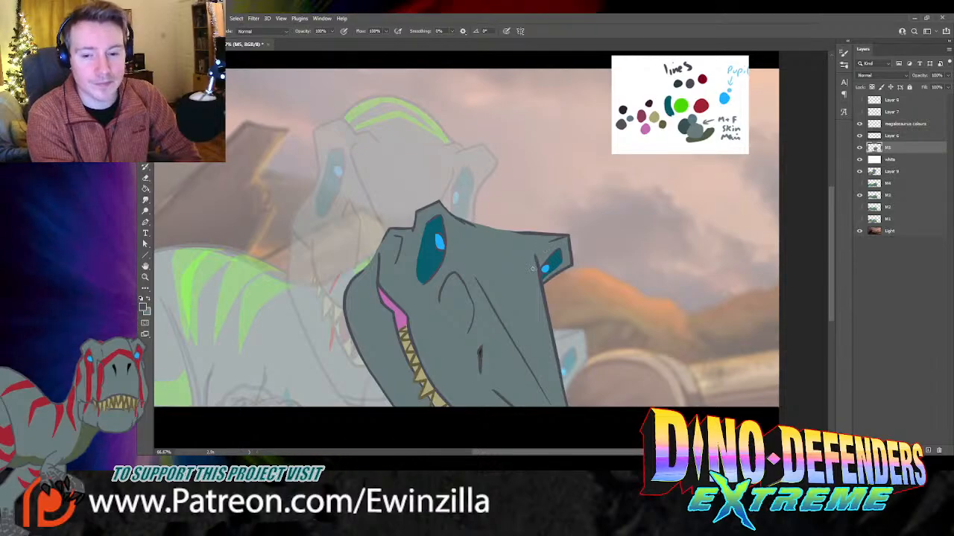
pyautogui.moveTo(529, 230)
pyautogui.mouseDown()
pyautogui.moveTo(442, 206)
pyautogui.moveTo(471, 218)
pyautogui.mouseUp()
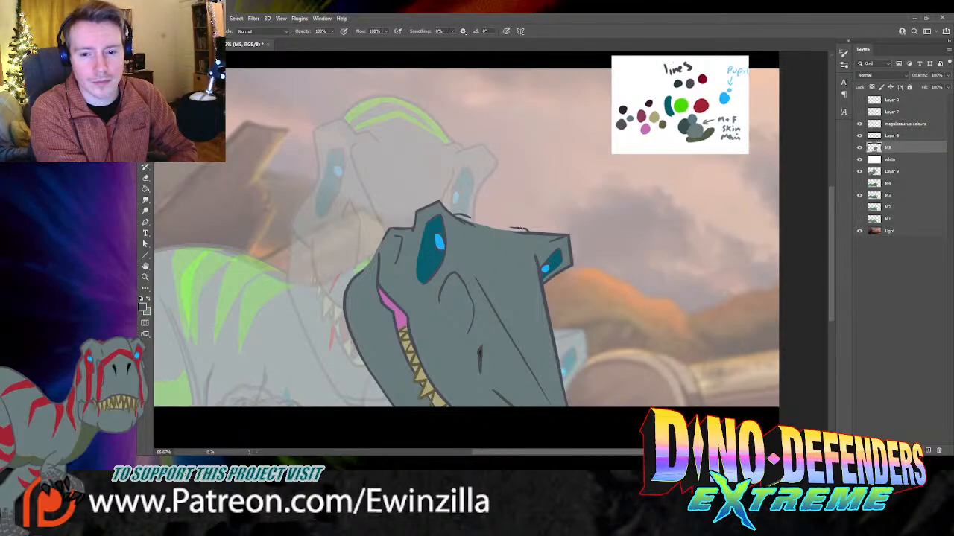
pyautogui.moveTo(519, 228)
pyautogui.mouseDown()
pyautogui.moveTo(461, 166)
pyautogui.moveTo(431, 160)
pyautogui.moveTo(385, 174)
pyautogui.moveTo(282, 282)
pyautogui.mouseUp()
pyautogui.hotkey('ctrl', 'z')
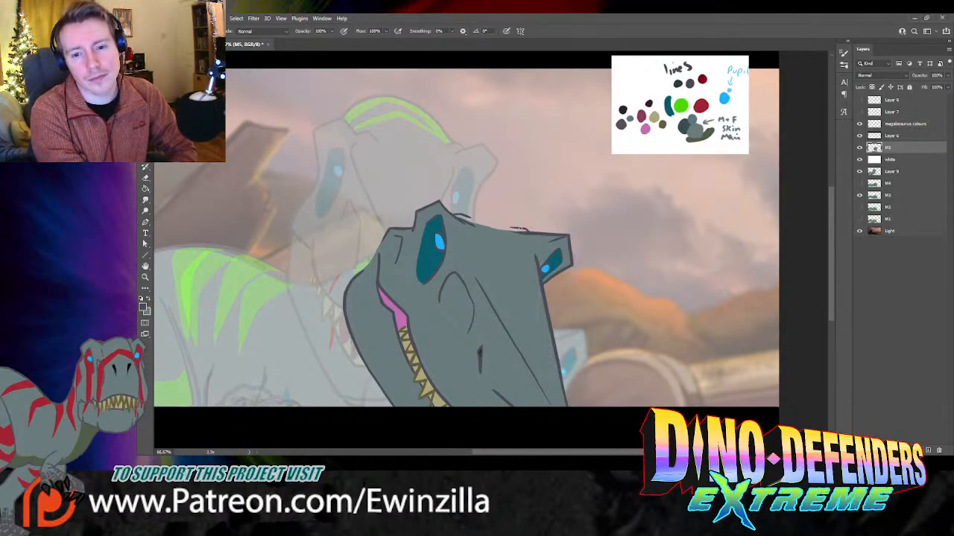
pyautogui.moveTo(513, 225)
pyautogui.mouseDown()
pyautogui.moveTo(482, 176)
pyautogui.moveTo(443, 158)
pyautogui.moveTo(397, 166)
pyautogui.moveTo(360, 187)
pyautogui.moveTo(282, 280)
pyautogui.mouseUp()
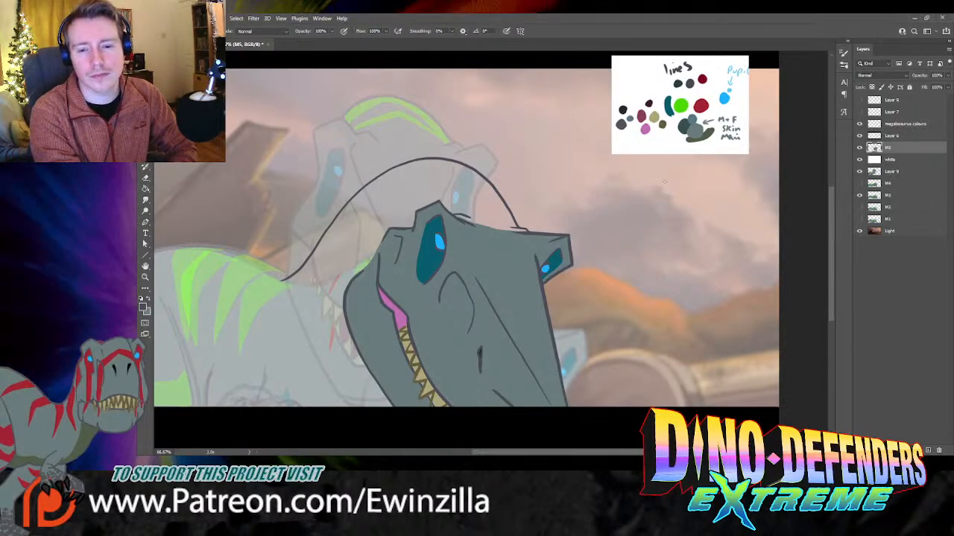
# Step: Toggle M5's visibility to compare frames, and lower the layer's opacity until the frame beneath shows through
pyautogui.click(860, 148)
pyautogui.click(860, 148)
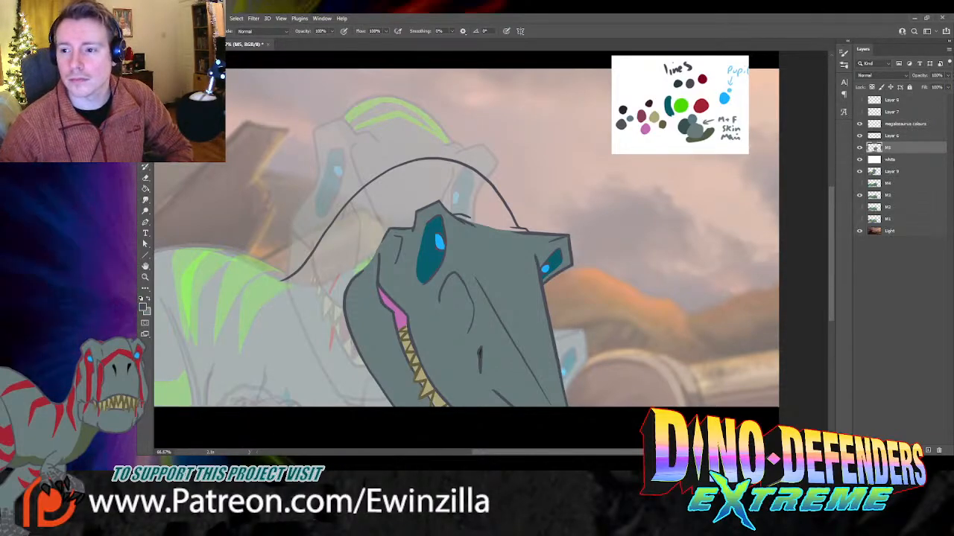
pyautogui.click(948, 76)
pyautogui.moveTo(947, 86); pyautogui.dragTo(935, 88)
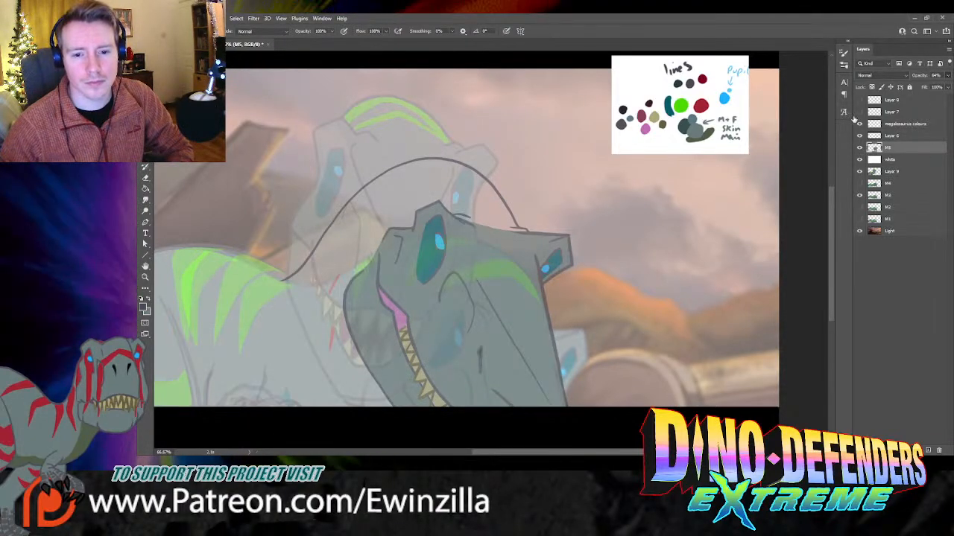
# Step: Rotate the M5 drawing slightly clockwise, shift it down and to the right against the frame beneath, and restore the layer's opacity to 100%
pyautogui.press('v')
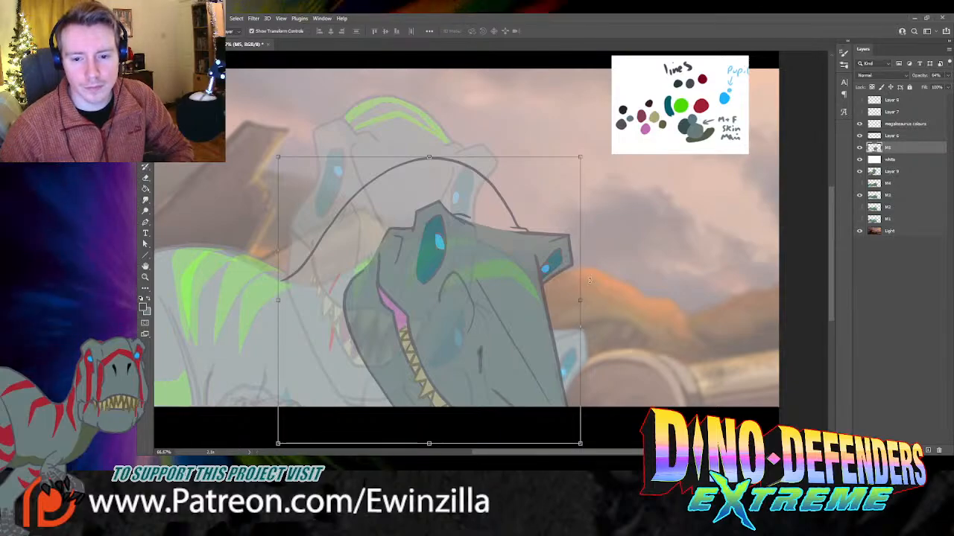
pyautogui.moveTo(599, 283); pyautogui.dragTo(555, 312)
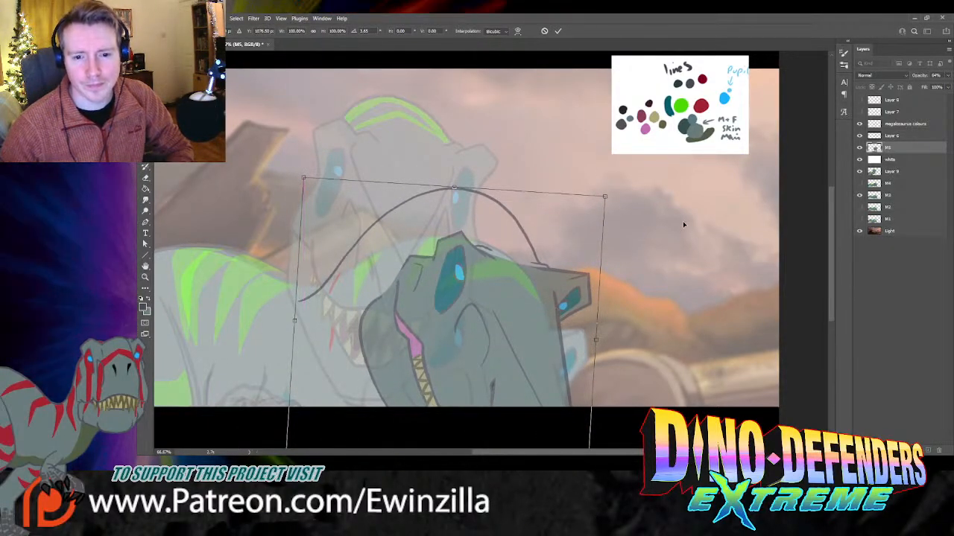
pyautogui.click(859, 147)
pyautogui.click(859, 148)
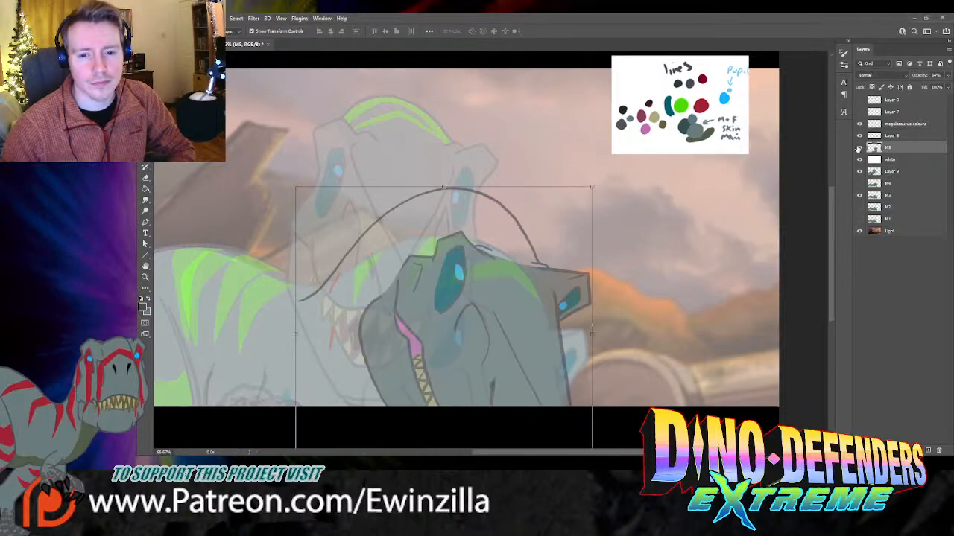
pyautogui.hscroll(-4, 492, 281)
pyautogui.hscroll(1, 492, 281)
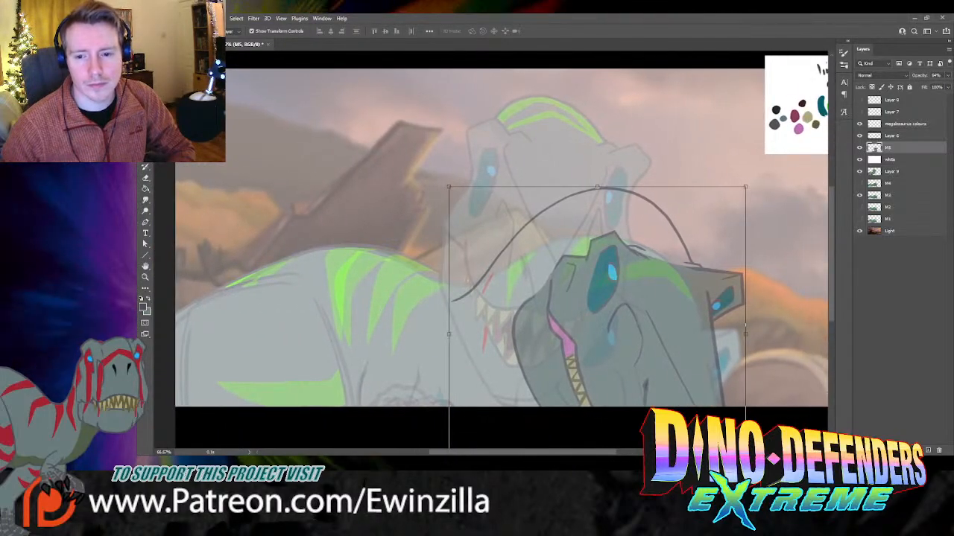
pyautogui.press('0')
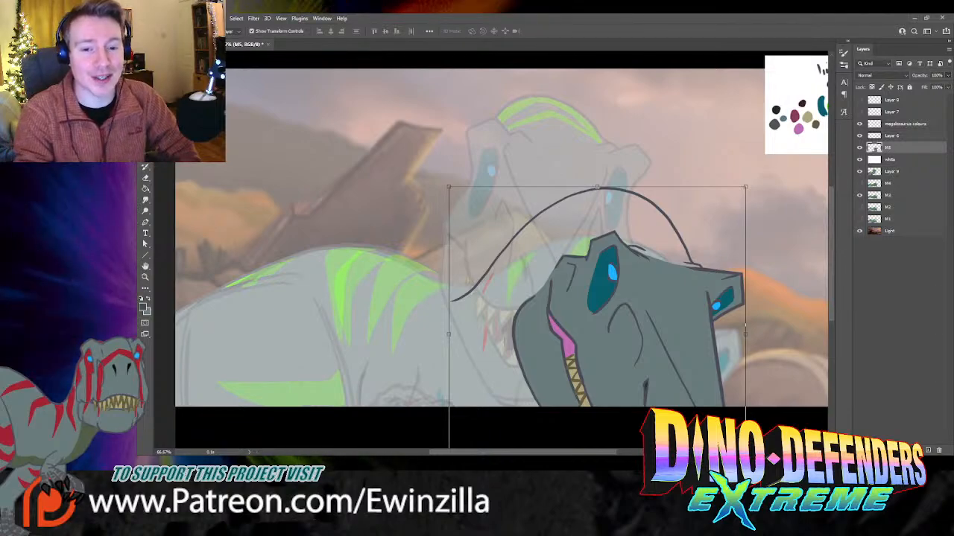
pyautogui.press('Return')
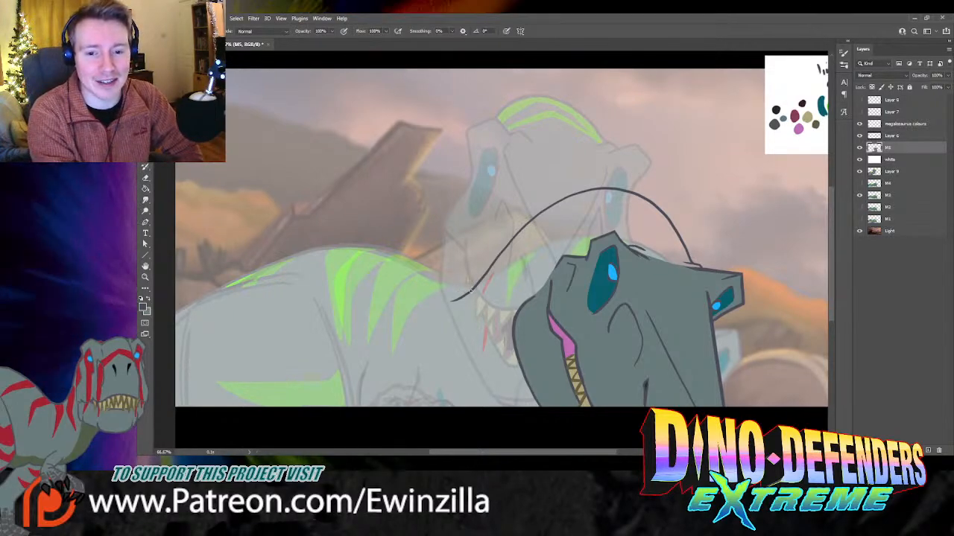
# Step: Draw the back outline from the base of the neck over the hump to the frame's left edge, redoing it until it follows the earlier frame
pyautogui.moveTo(469, 291)
pyautogui.mouseDown()
pyautogui.moveTo(448, 291)
pyautogui.moveTo(407, 258)
pyautogui.moveTo(363, 245)
pyautogui.mouseUp()
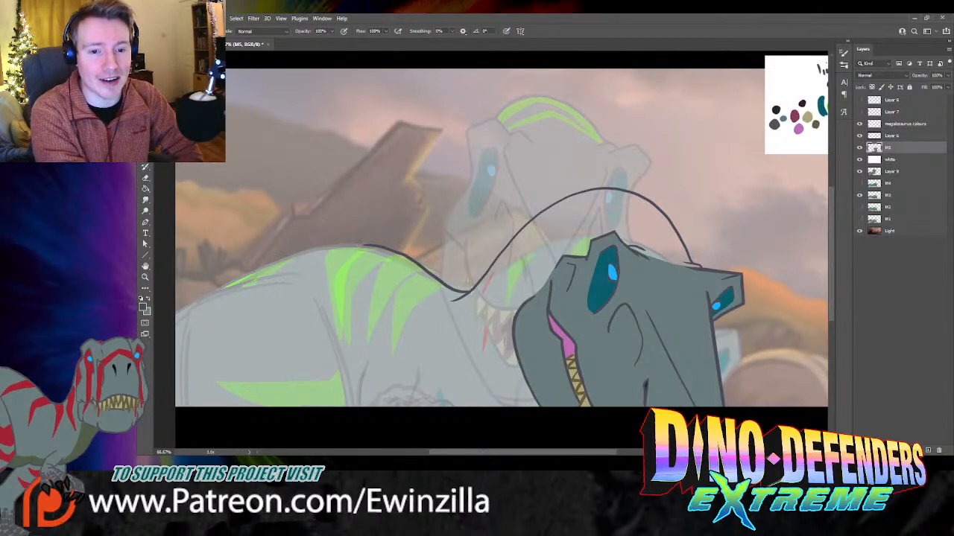
pyautogui.hotkey('ctrl', 'z')
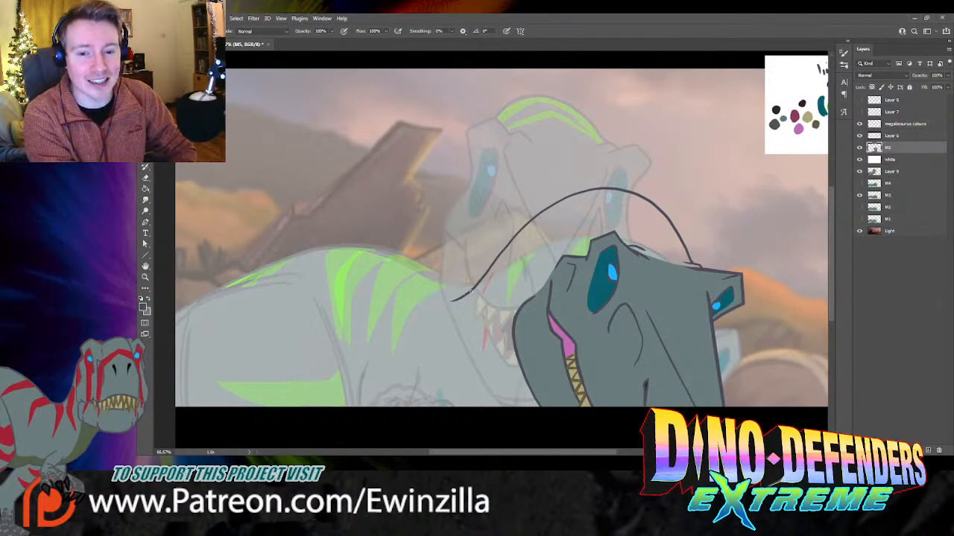
pyautogui.moveTo(474, 289)
pyautogui.mouseDown()
pyautogui.moveTo(386, 256)
pyautogui.moveTo(320, 253)
pyautogui.moveTo(176, 309)
pyautogui.mouseUp()
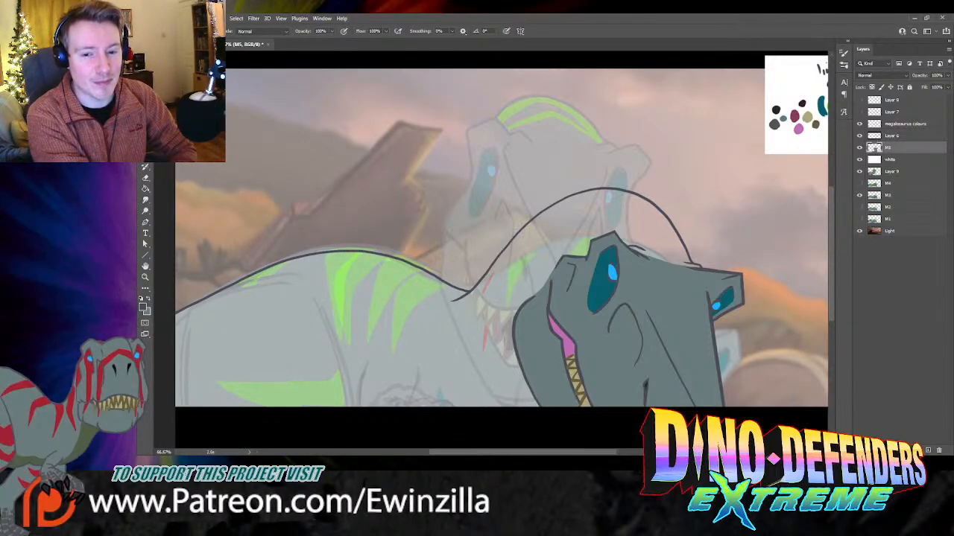
pyautogui.hotkey('ctrl', 'z')
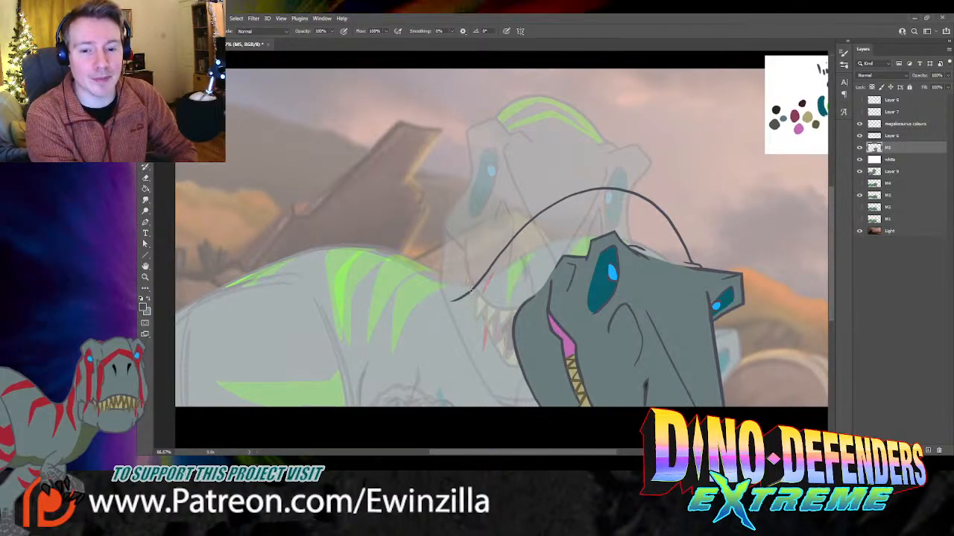
pyautogui.moveTo(471, 291)
pyautogui.mouseDown()
pyautogui.moveTo(395, 257)
pyautogui.moveTo(339, 249)
pyautogui.moveTo(261, 270)
pyautogui.moveTo(176, 318)
pyautogui.mouseUp()
pyautogui.hotkey('ctrl', 'z')
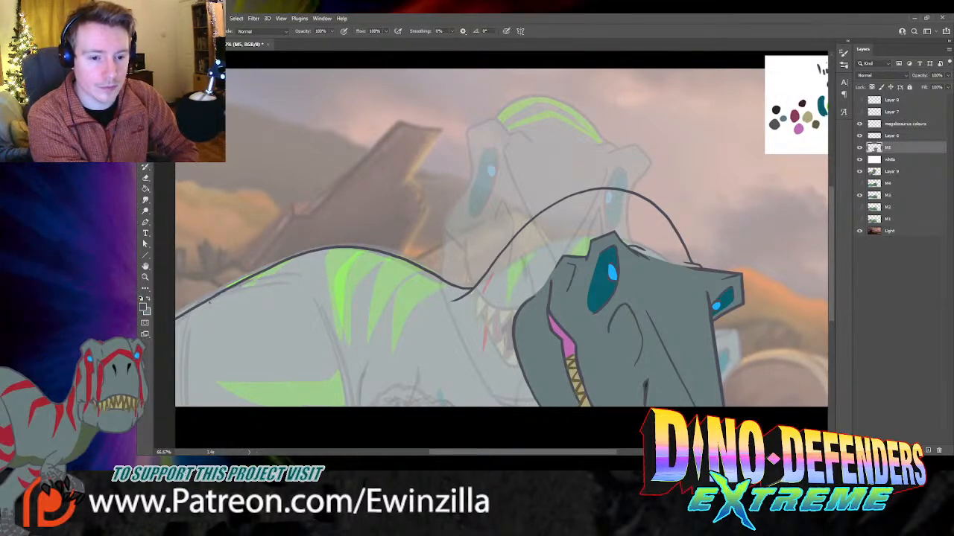
# Step: Trace the thigh's upper contour and its rear and front edges down to the bottom of the frame
pyautogui.moveTo(210, 302); pyautogui.dragTo(304, 278)
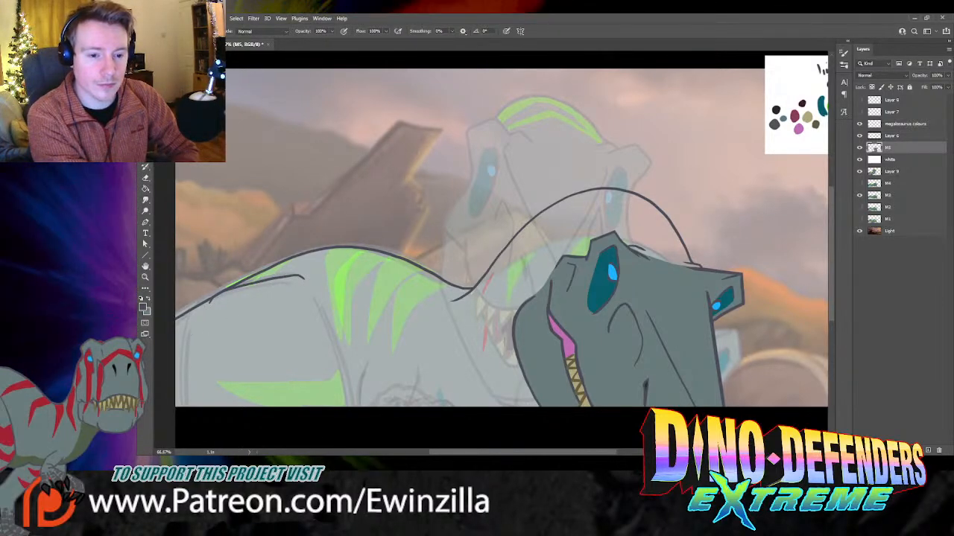
pyautogui.moveTo(195, 320); pyautogui.dragTo(185, 407)
pyautogui.hotkey('ctrl', 'z')
pyautogui.moveTo(196, 320); pyautogui.dragTo(186, 407)
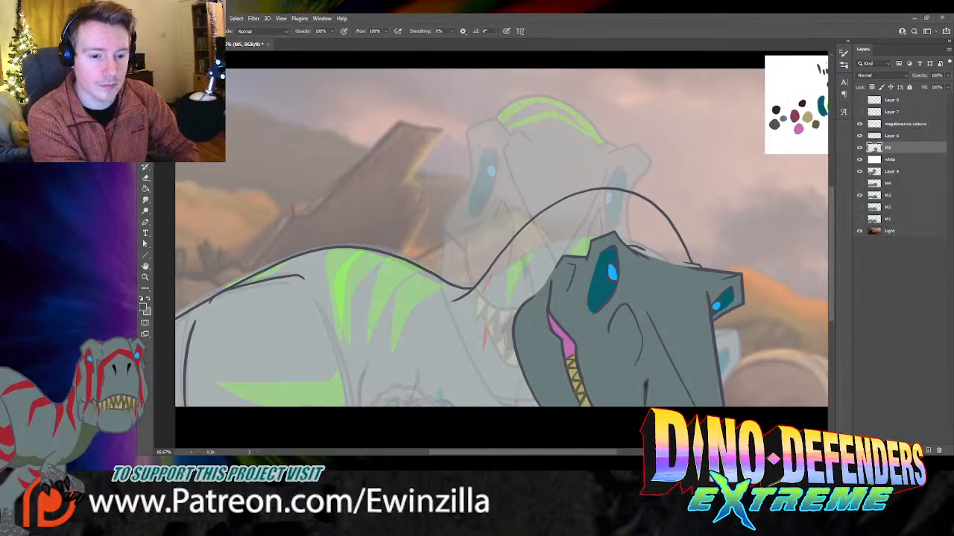
pyautogui.moveTo(312, 291); pyautogui.dragTo(349, 407)
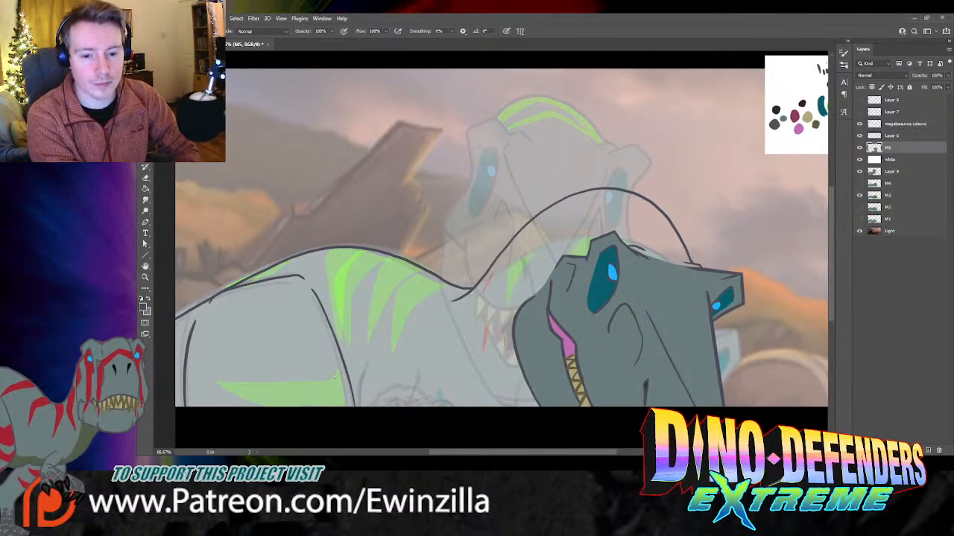
pyautogui.hotkey('ctrl', 'z')
pyautogui.moveTo(312, 290); pyautogui.dragTo(347, 406)
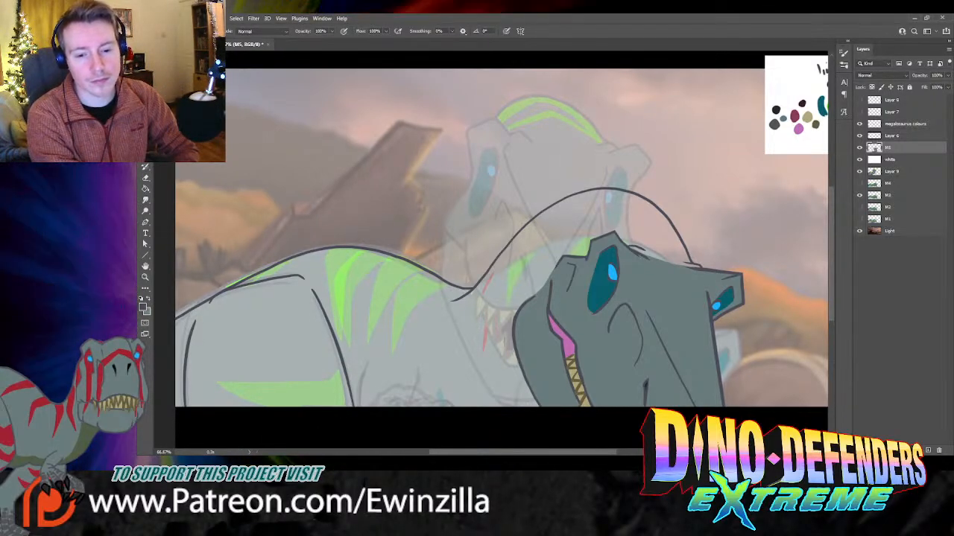
# Step: Outline the small forelimb and its curled claws in front of the thigh, along with the short arm line above them
pyautogui.moveTo(370, 363)
pyautogui.mouseDown()
pyautogui.moveTo(360, 405)
pyautogui.moveTo(429, 386)
pyautogui.moveTo(451, 393)
pyautogui.moveTo(459, 410)
pyautogui.mouseUp()
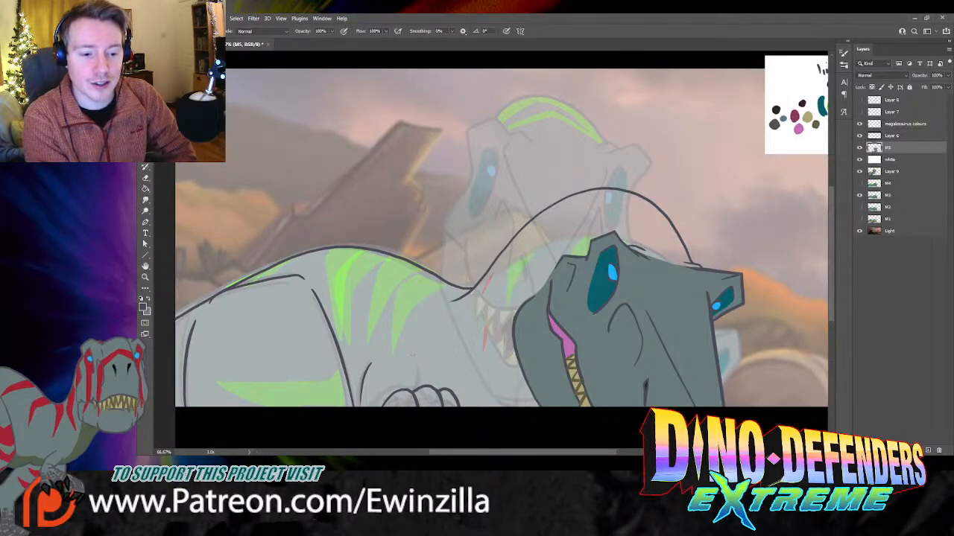
pyautogui.moveTo(422, 366); pyautogui.dragTo(415, 390)
pyautogui.hotkey('ctrl', 'z')
pyautogui.hotkey('ctrl', 'z')
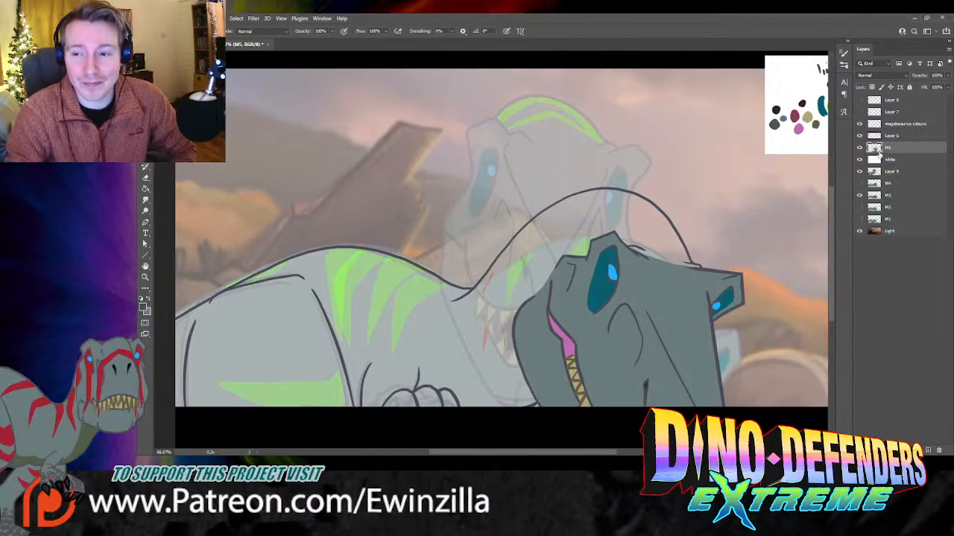
# Step: Compare M5 with the earlier frame by repeatedly hiding and showing the layer
pyautogui.click(859, 149)
pyautogui.click(859, 149)
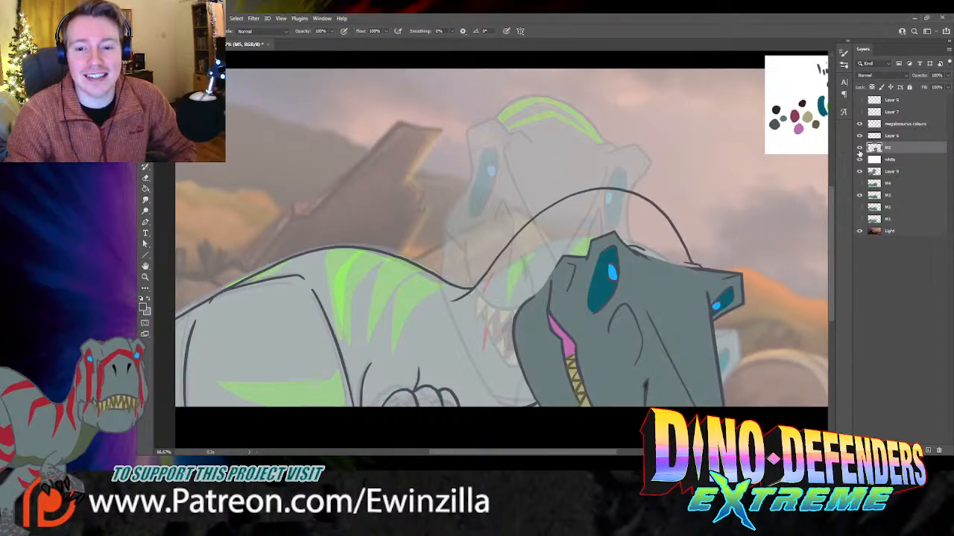
pyautogui.click(859, 148)
pyautogui.click(859, 149)
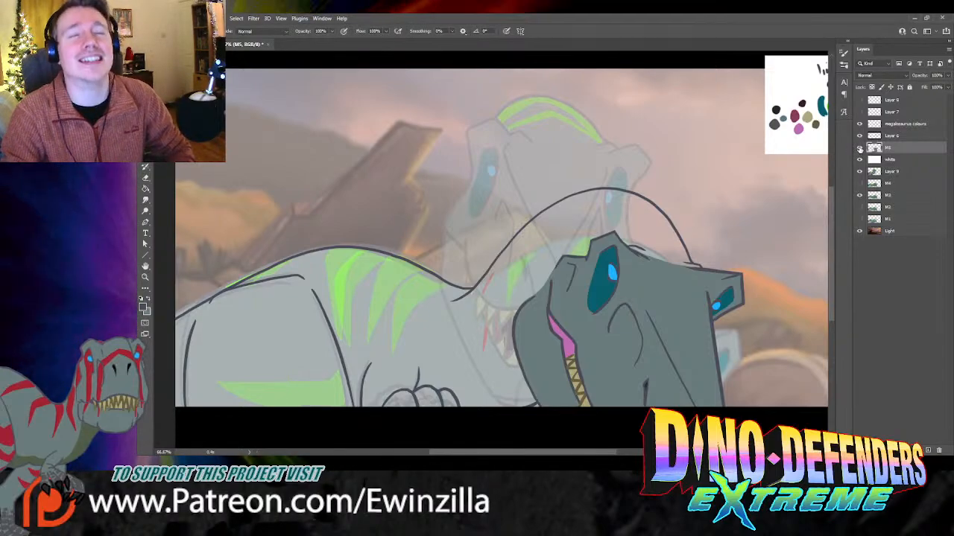
pyautogui.click(859, 148)
pyautogui.click(859, 148)
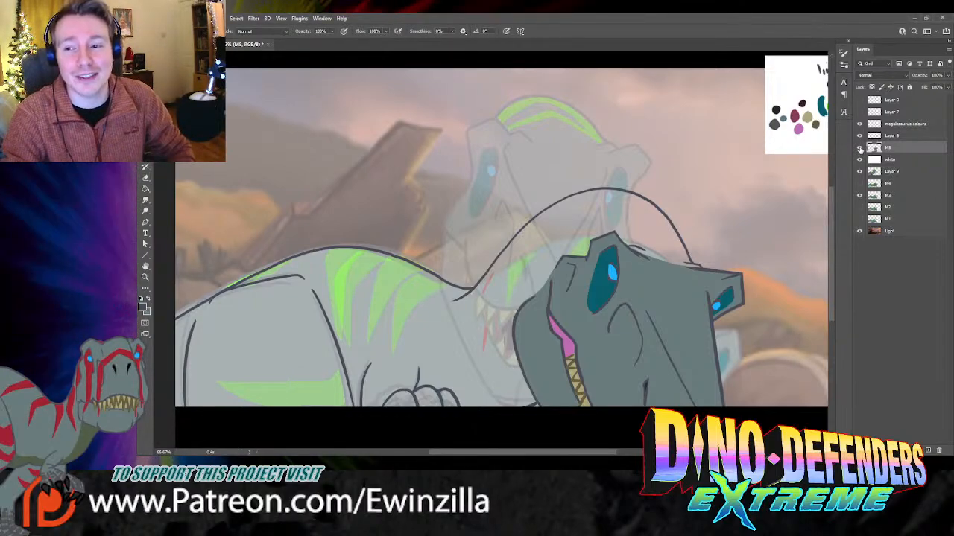
pyautogui.click(859, 148)
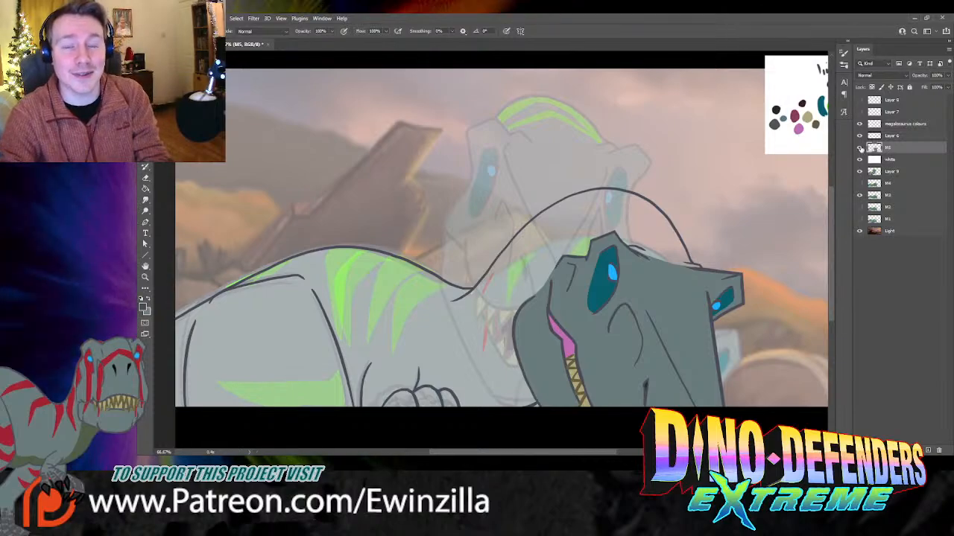
pyautogui.click(860, 148)
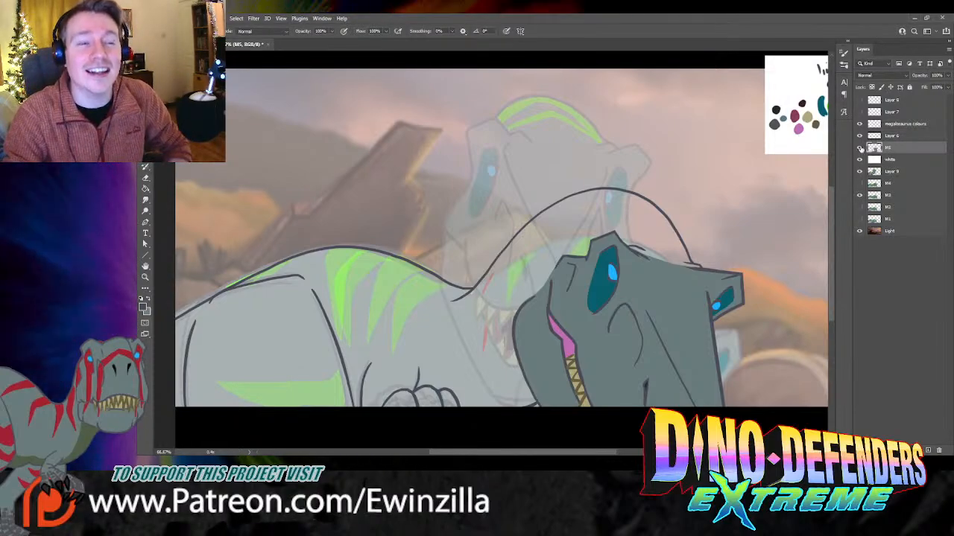
pyautogui.click(859, 148)
pyautogui.click(860, 148)
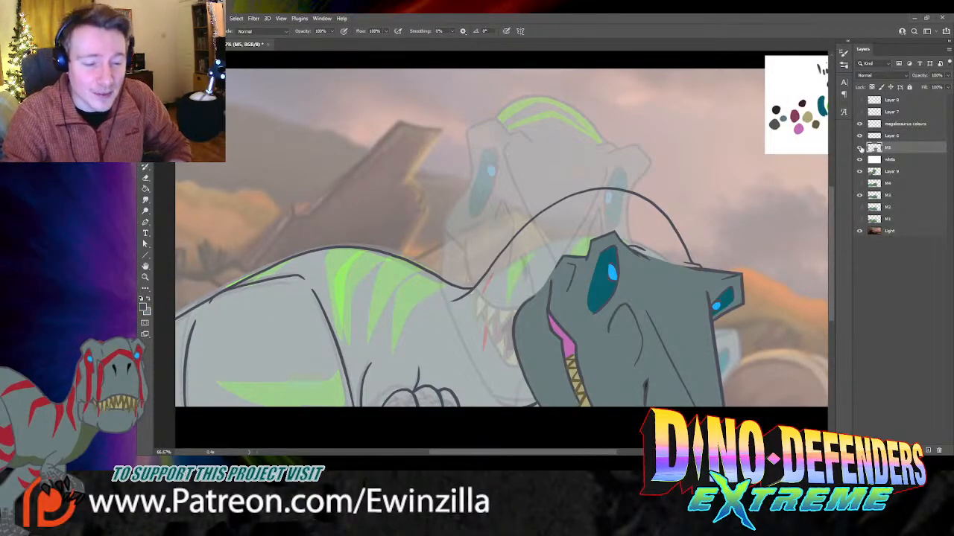
pyautogui.click(861, 148)
pyautogui.click(860, 148)
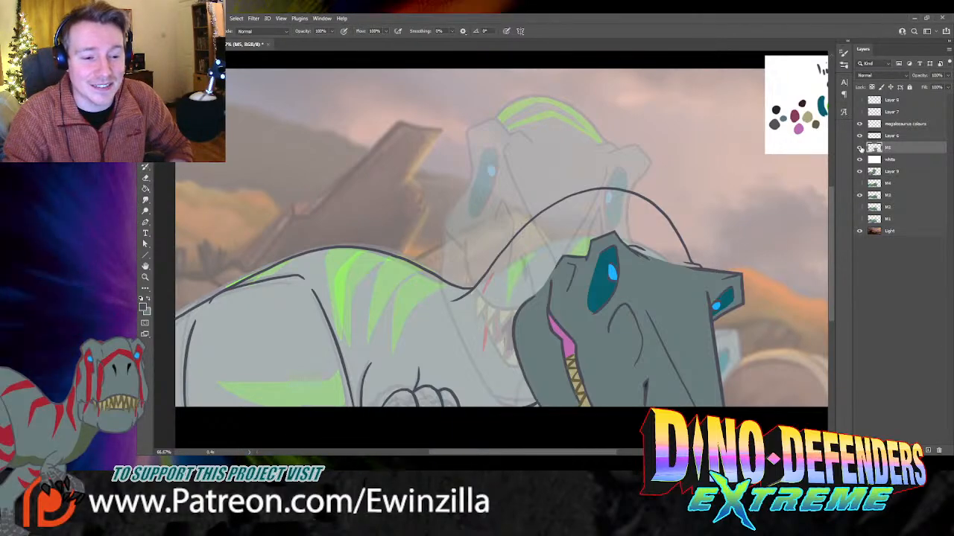
pyautogui.click(860, 149)
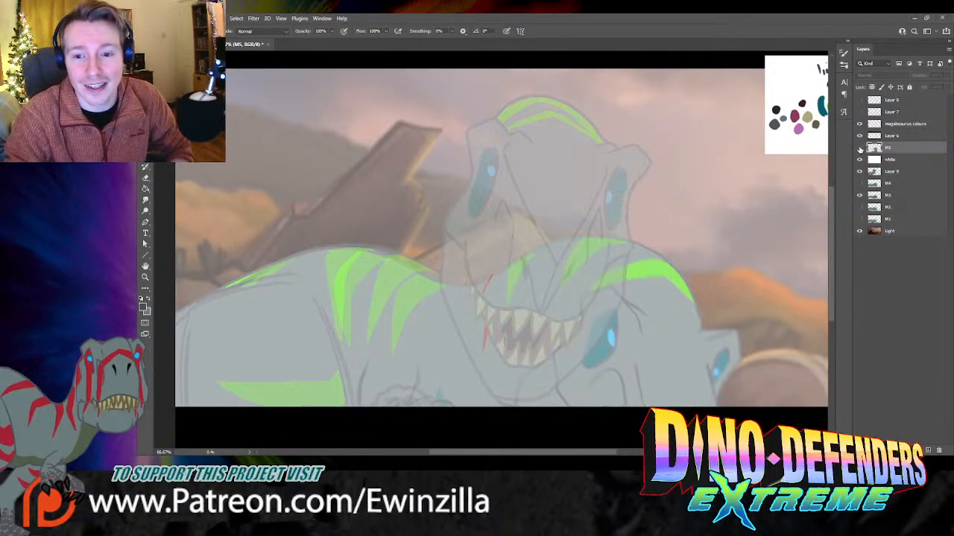
pyautogui.click(860, 149)
pyautogui.click(860, 149)
pyautogui.click(860, 149)
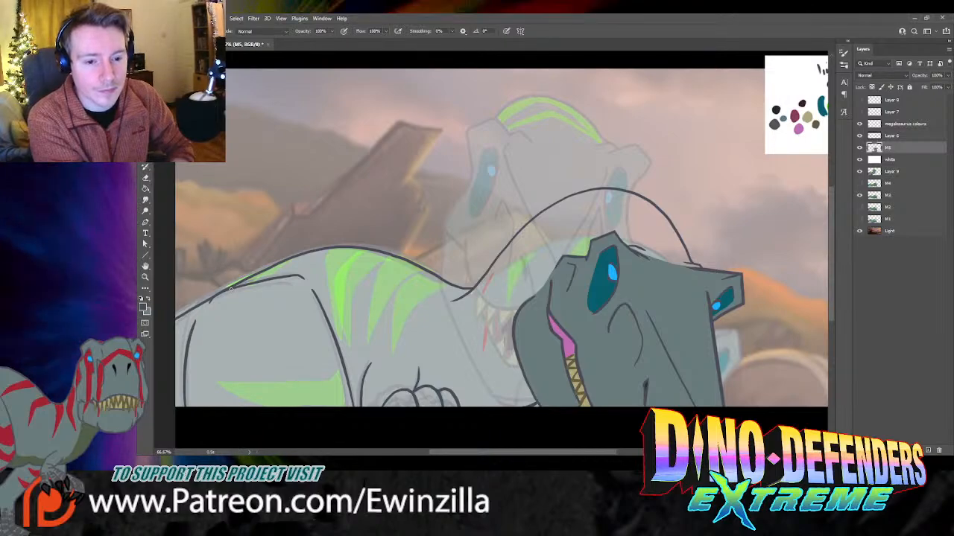
# Step: Extend the thigh's upper line down to its rear contour, smudge the join, and check M5 against the earlier frame
pyautogui.moveTo(230, 291); pyautogui.dragTo(194, 317)
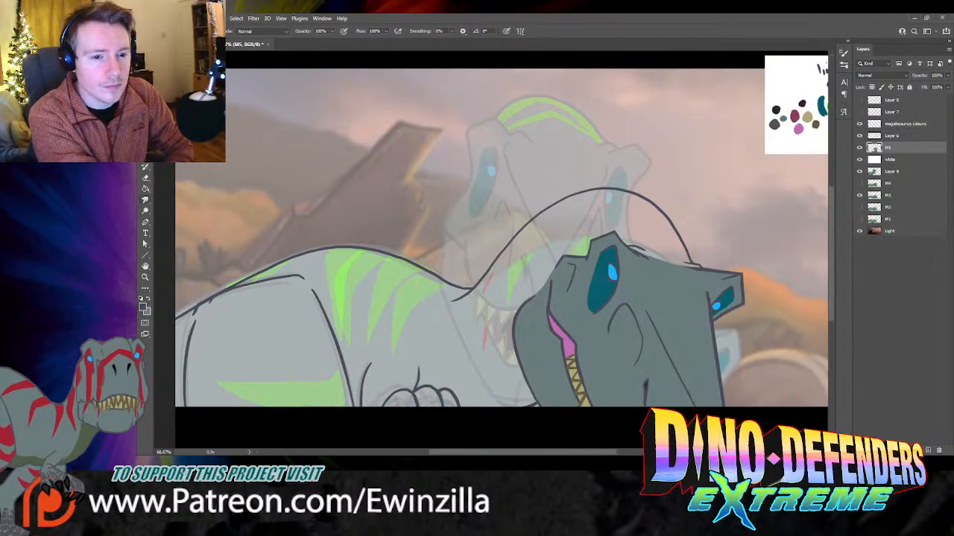
pyautogui.press('r')
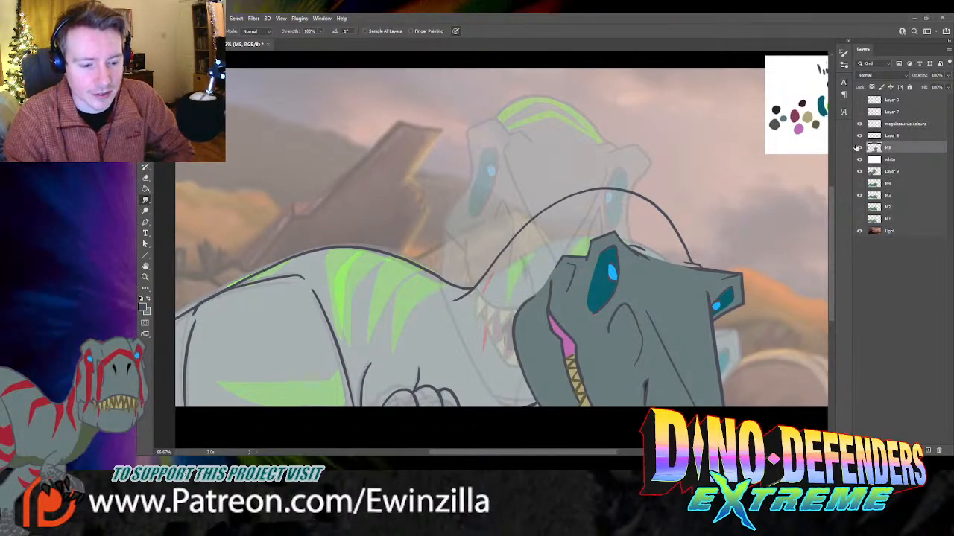
pyautogui.click(858, 147)
pyautogui.click(858, 148)
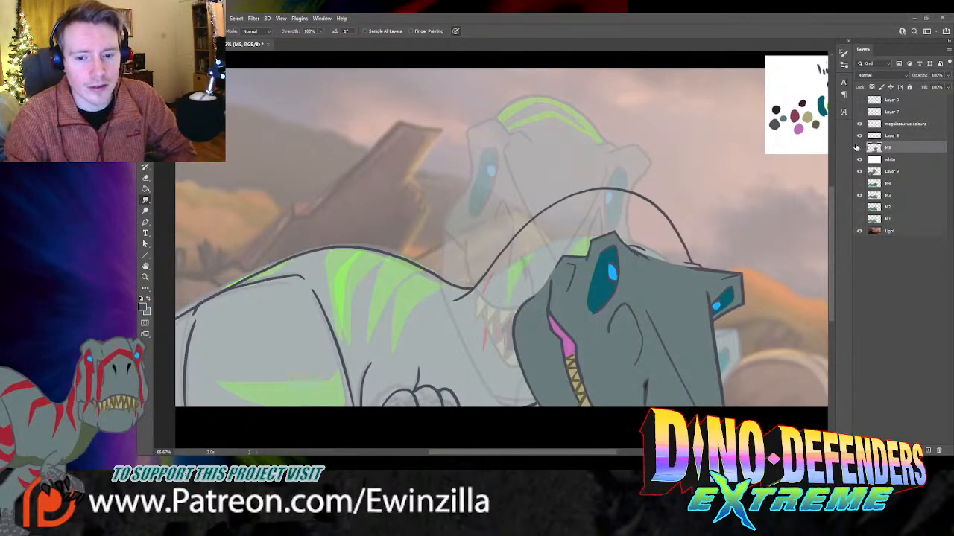
pyautogui.click(858, 148)
pyautogui.click(858, 148)
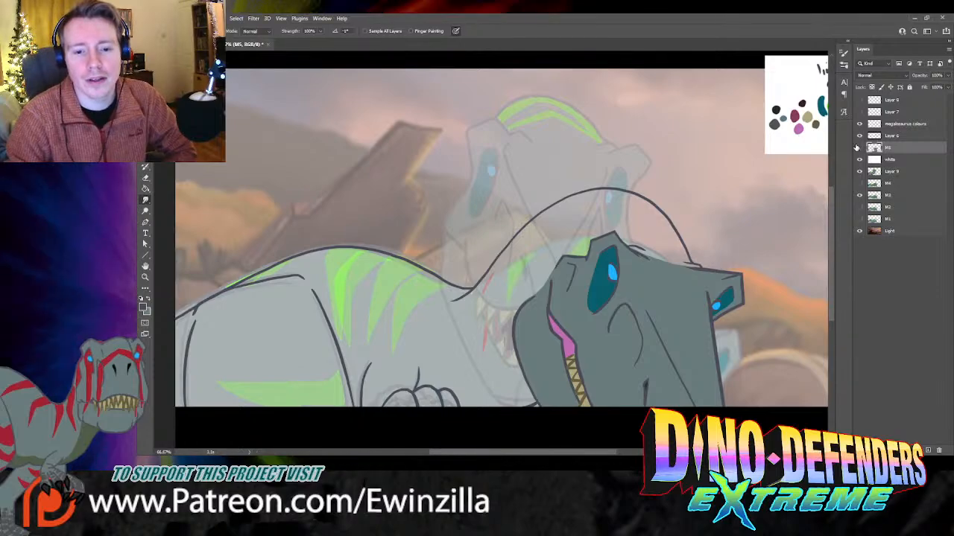
pyautogui.click(858, 148)
pyautogui.click(857, 148)
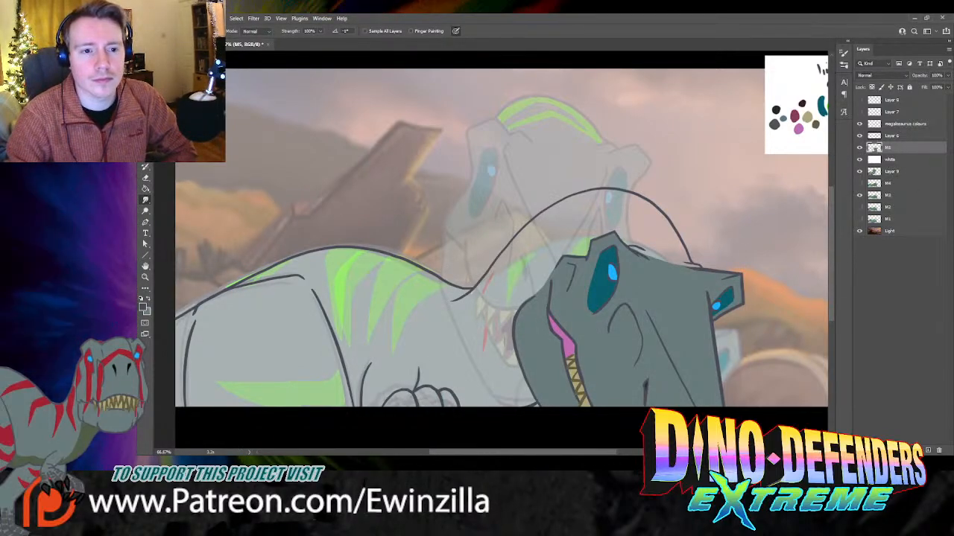
# Step: Paint the neck, body and thigh in the sampled grey skin colour on a new layer directly beneath M5
pyautogui.press('i')
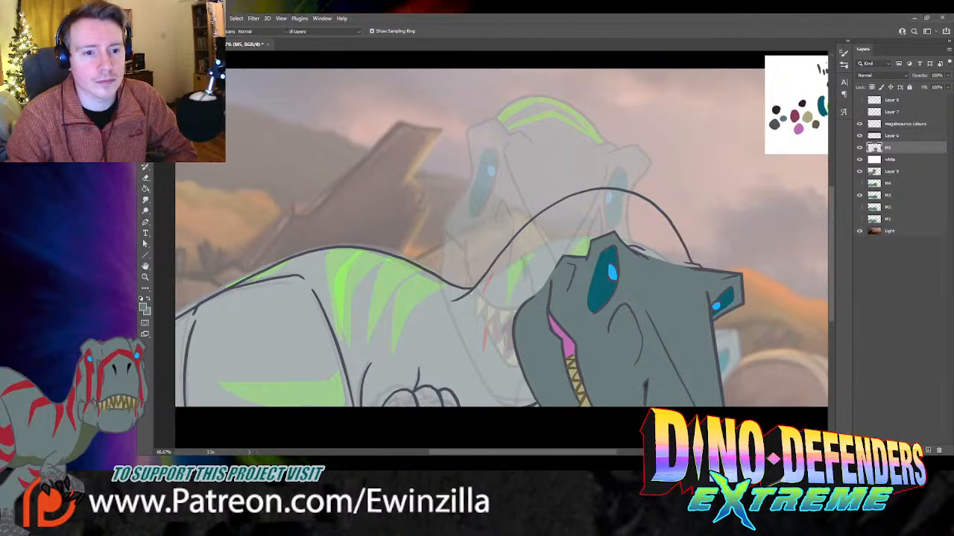
pyautogui.press('b')
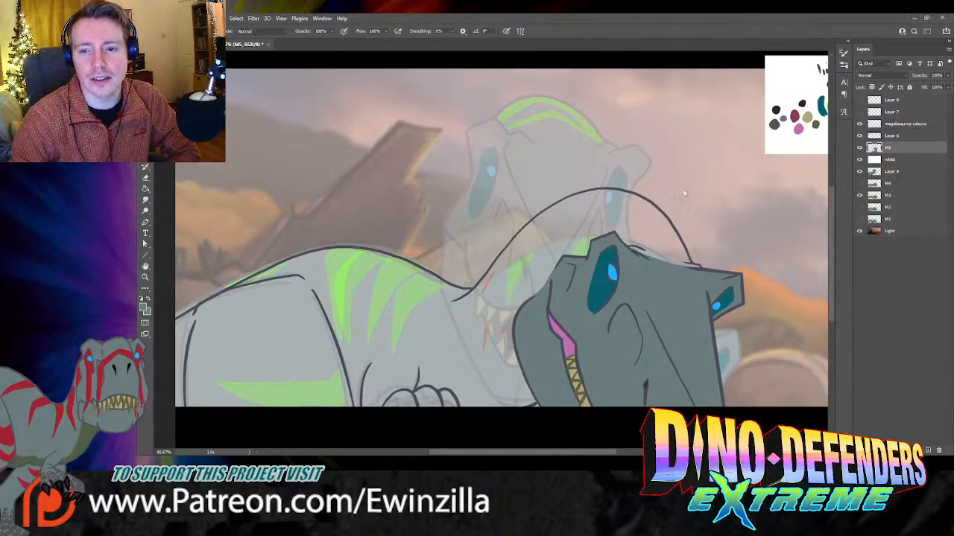
pyautogui.hotkey('ctrl', 'shift', 'alt', 'n')
pyautogui.moveTo(903, 155); pyautogui.dragTo(894, 166)
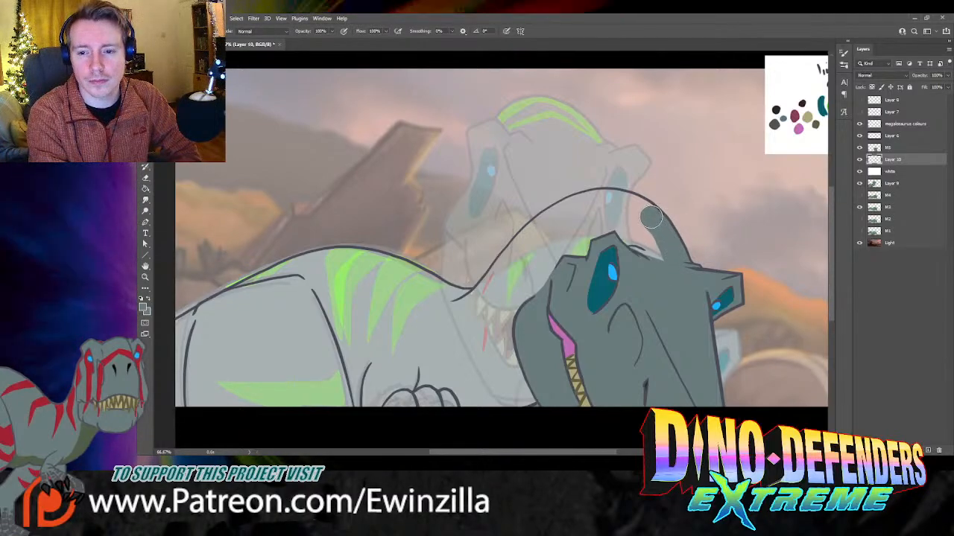
pyautogui.moveTo(651, 217)
pyautogui.mouseDown()
pyautogui.moveTo(609, 200)
pyautogui.moveTo(561, 214)
pyautogui.mouseUp()
pyautogui.moveTo(550, 219)
pyautogui.mouseDown()
pyautogui.moveTo(477, 297)
pyautogui.moveTo(437, 302)
pyautogui.moveTo(474, 301)
pyautogui.moveTo(514, 277)
pyautogui.moveTo(504, 294)
pyautogui.moveTo(611, 216)
pyautogui.moveTo(629, 227)
pyautogui.moveTo(635, 252)
pyautogui.moveTo(648, 253)
pyautogui.moveTo(611, 229)
pyautogui.moveTo(521, 273)
pyautogui.moveTo(608, 217)
pyautogui.moveTo(532, 295)
pyautogui.moveTo(537, 305)
pyautogui.moveTo(498, 363)
pyautogui.moveTo(435, 408)
pyautogui.moveTo(456, 365)
pyautogui.moveTo(520, 317)
pyautogui.moveTo(499, 335)
pyautogui.moveTo(475, 339)
pyautogui.moveTo(458, 330)
pyautogui.moveTo(338, 363)
pyautogui.moveTo(333, 342)
pyautogui.moveTo(298, 330)
pyautogui.moveTo(152, 387)
pyautogui.moveTo(169, 312)
pyautogui.mouseUp()
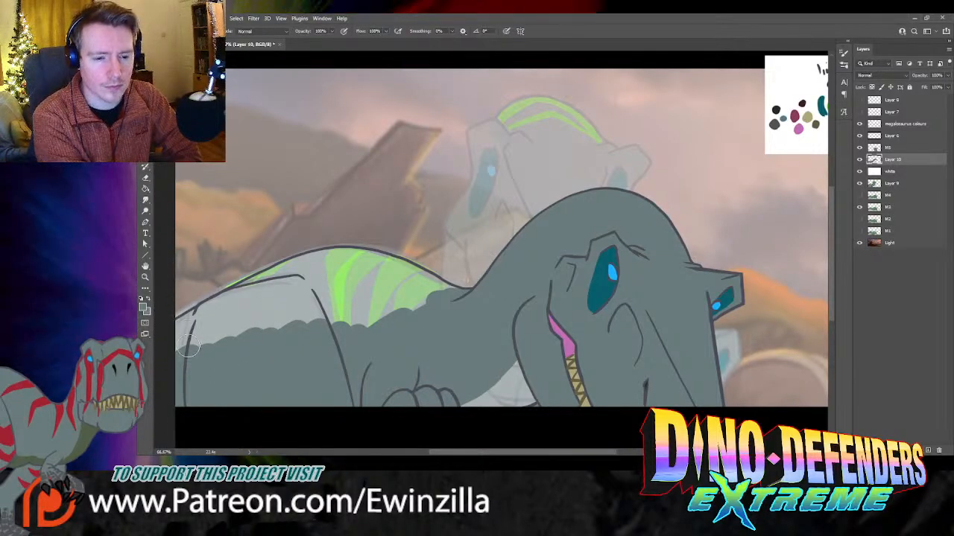
pyautogui.moveTo(185, 374)
pyautogui.mouseDown()
pyautogui.moveTo(175, 347)
pyautogui.moveTo(186, 323)
pyautogui.moveTo(176, 332)
pyautogui.moveTo(309, 264)
pyautogui.moveTo(289, 276)
pyautogui.moveTo(359, 261)
pyautogui.moveTo(415, 274)
pyautogui.moveTo(447, 299)
pyautogui.moveTo(358, 317)
pyautogui.moveTo(351, 266)
pyautogui.moveTo(196, 332)
pyautogui.mouseUp()
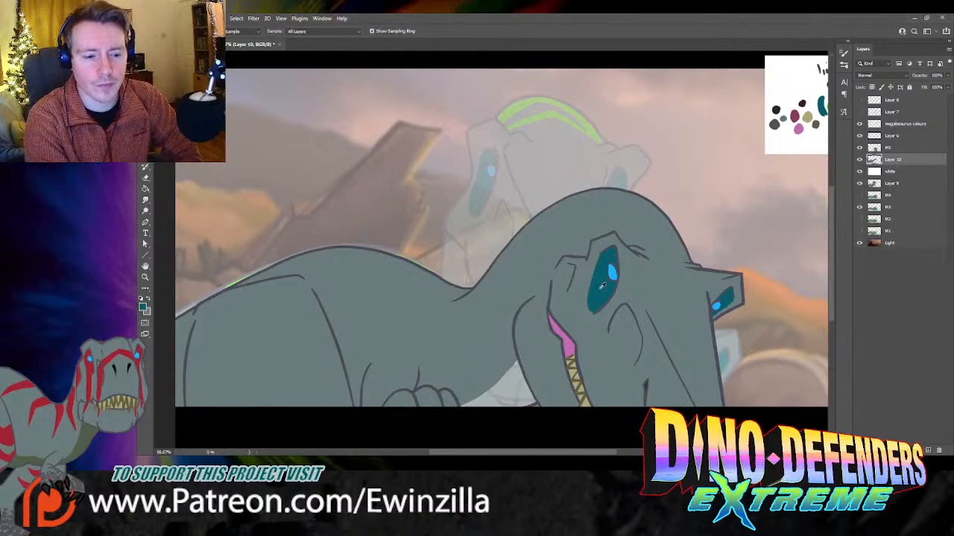
# Step: Fill the underbelly gap behind the jaw with teal sampled from the eye and smudge its edge clean
pyautogui.click(602, 286)
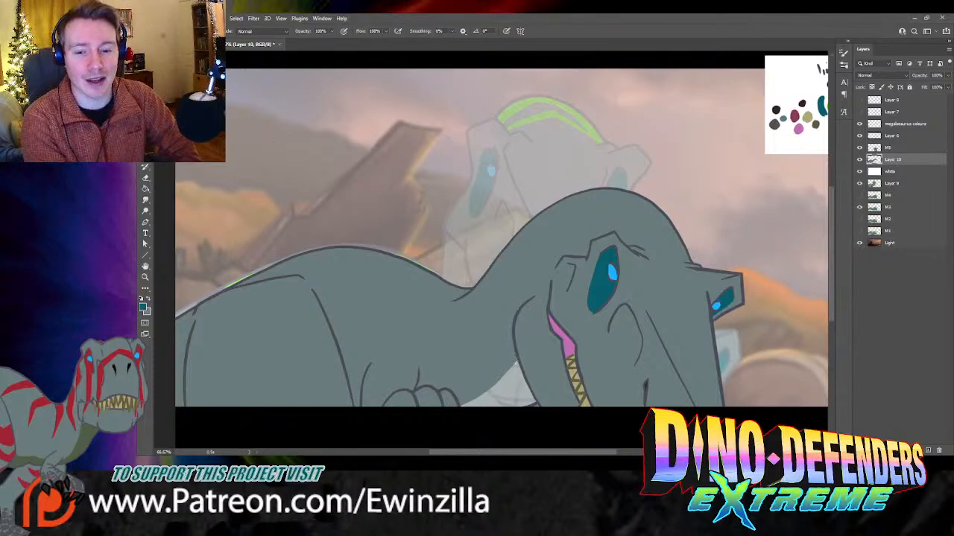
pyautogui.moveTo(519, 361)
pyautogui.mouseDown()
pyautogui.moveTo(486, 396)
pyautogui.moveTo(456, 409)
pyautogui.mouseUp()
pyautogui.moveTo(513, 360)
pyautogui.mouseDown()
pyautogui.moveTo(537, 401)
pyautogui.moveTo(529, 389)
pyautogui.moveTo(525, 406)
pyautogui.moveTo(518, 377)
pyautogui.moveTo(513, 391)
pyautogui.moveTo(474, 403)
pyautogui.mouseUp()
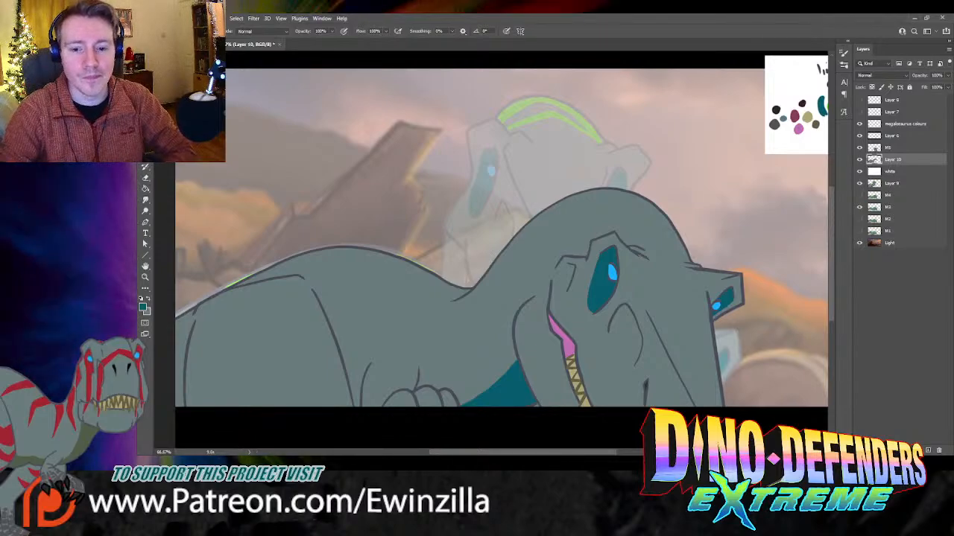
pyautogui.click(146, 200)
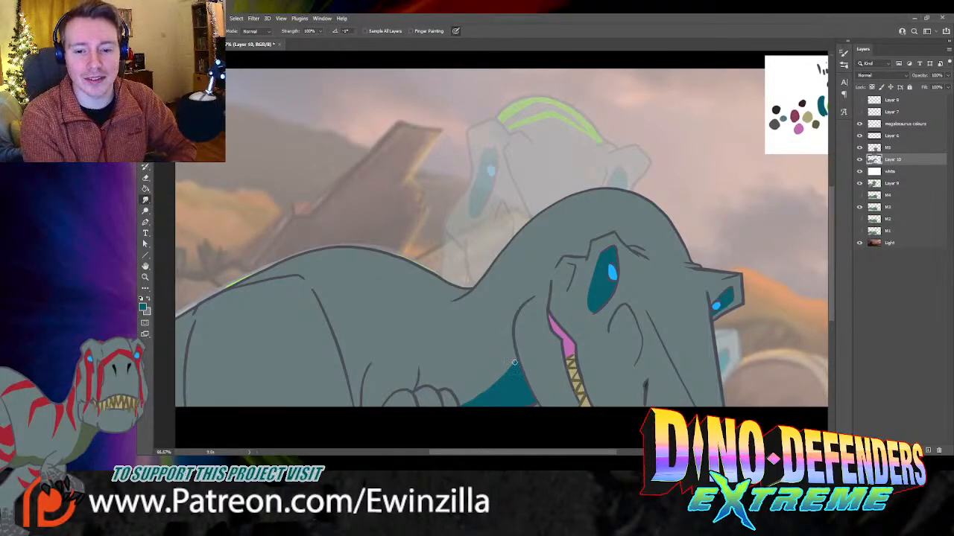
pyautogui.moveTo(515, 372)
pyautogui.mouseDown()
pyautogui.moveTo(512, 358)
pyautogui.moveTo(423, 417)
pyautogui.mouseUp()
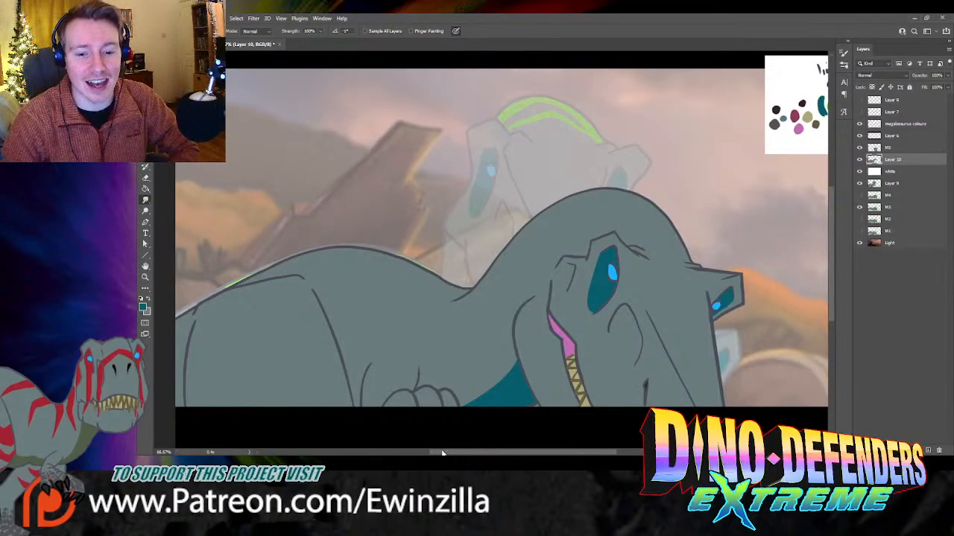
# Step: Sample the bright green swatch, set Layer 10 to 70% opacity, and show M4 as stripe reference in place of Layer 9 and M3
pyautogui.moveTo(443, 453); pyautogui.dragTo(461, 453)
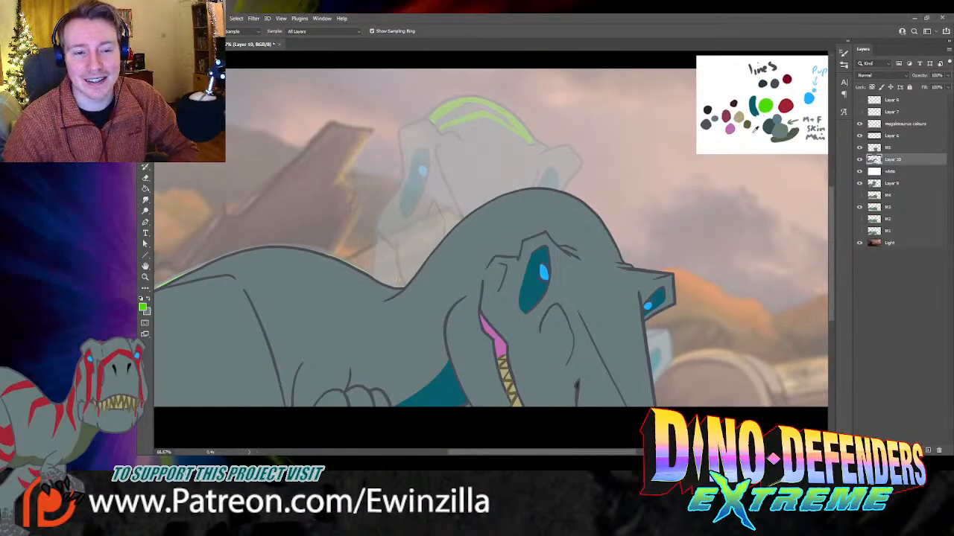
pyautogui.moveTo(568, 453); pyautogui.dragTo(552, 454)
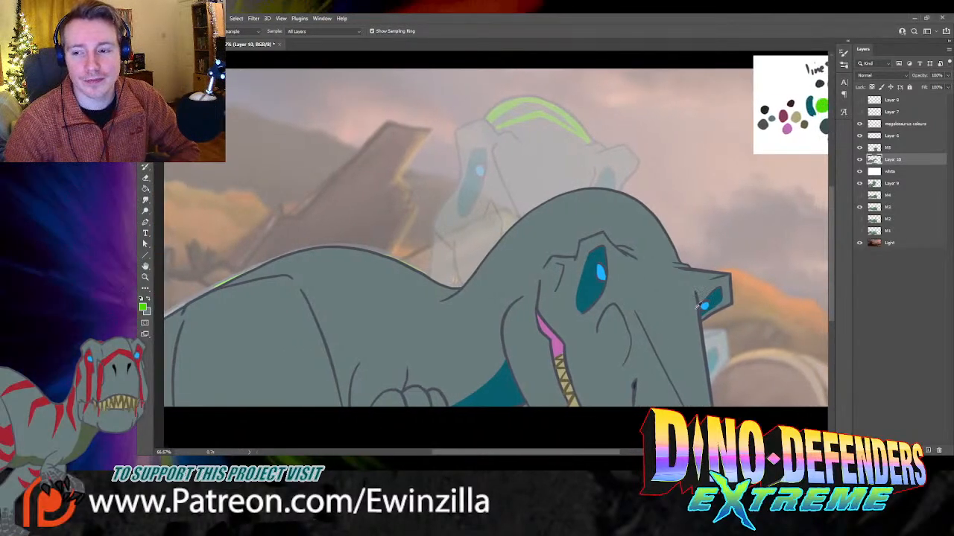
pyautogui.click(939, 88)
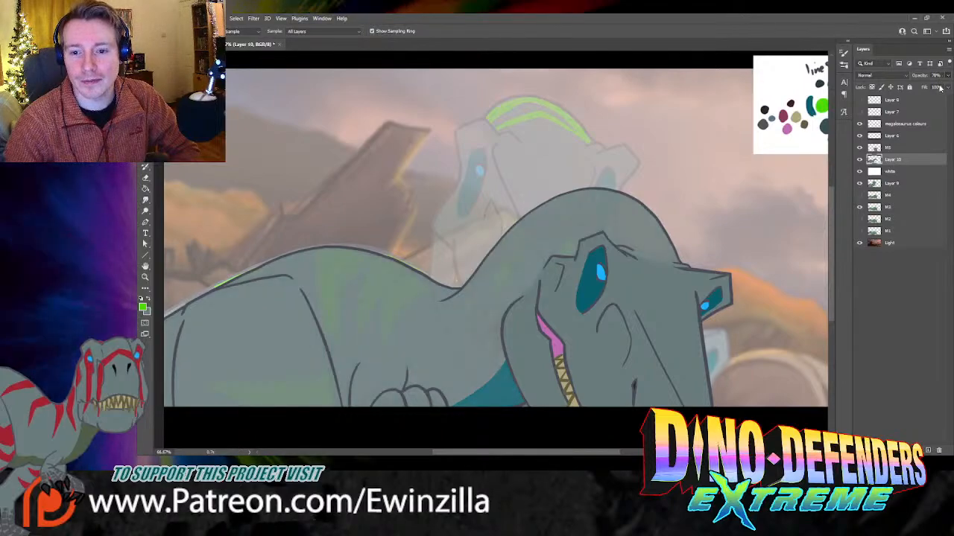
pyautogui.click(859, 191)
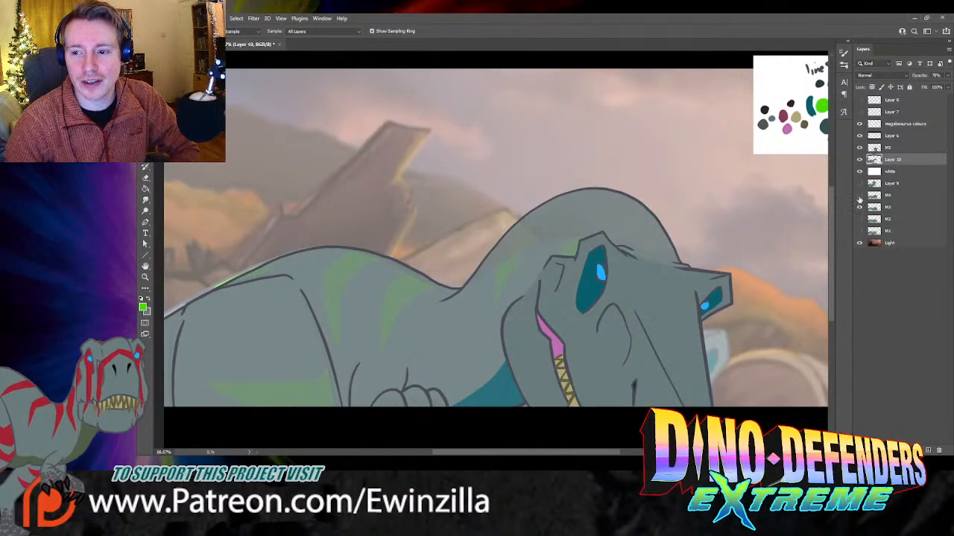
pyautogui.click(859, 197)
pyautogui.click(860, 208)
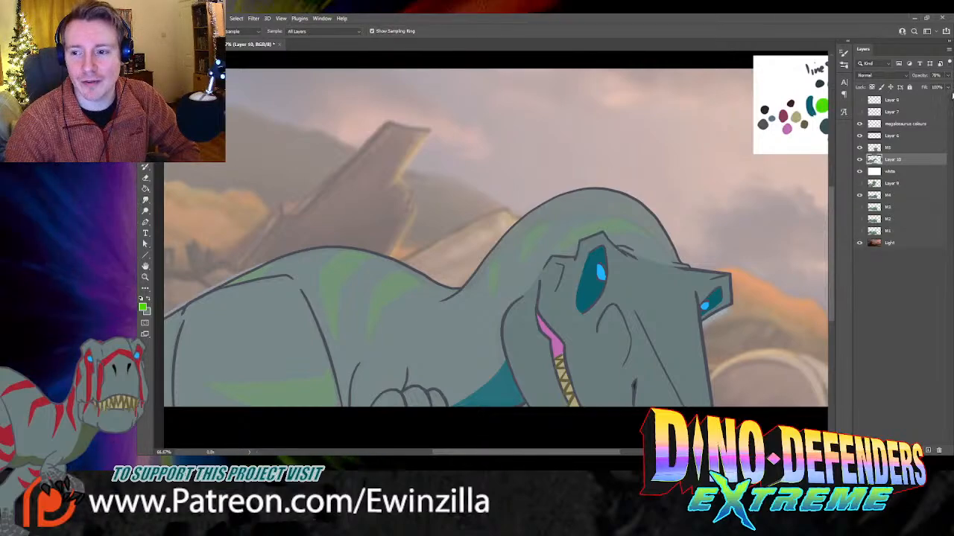
pyautogui.click(948, 76)
pyautogui.moveTo(938, 86); pyautogui.dragTo(934, 88)
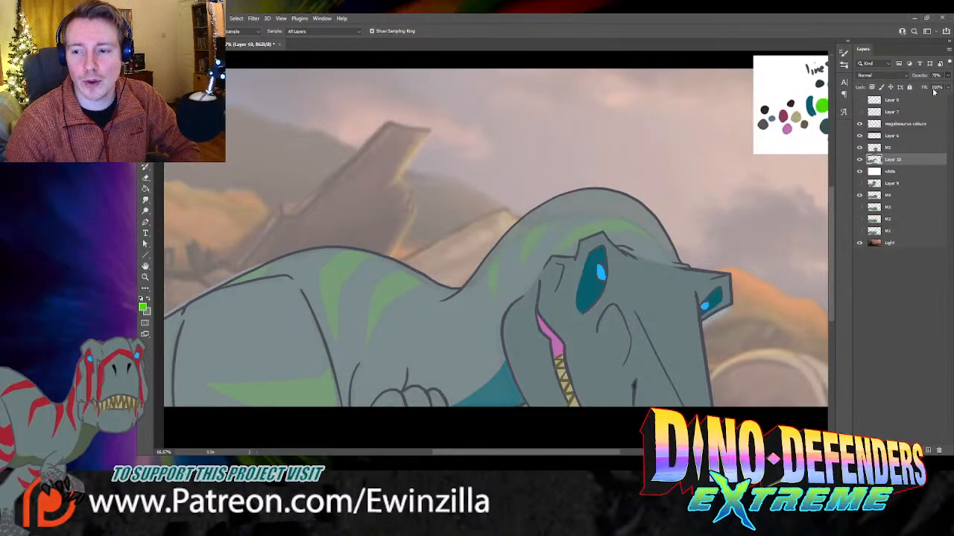
pyautogui.click(859, 158)
pyautogui.click(859, 159)
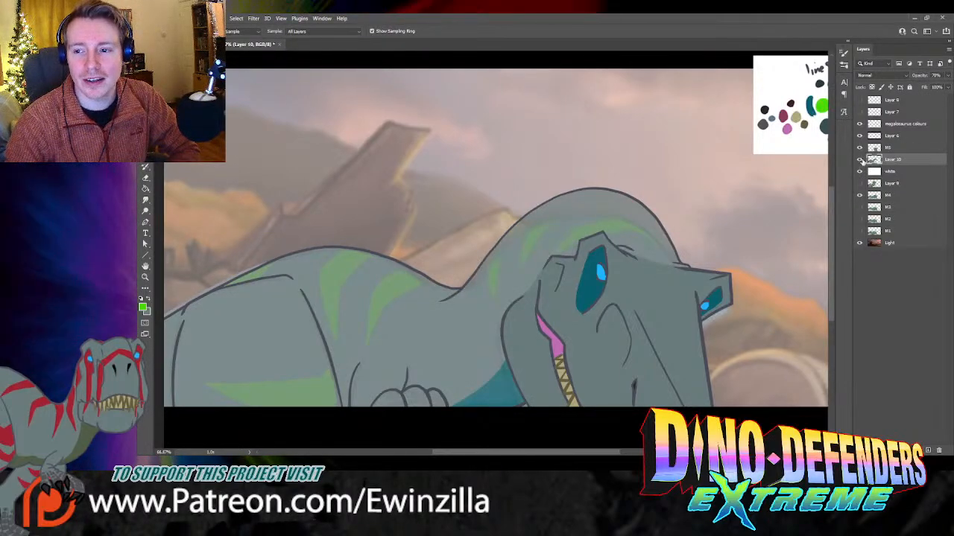
# Step: Paint the green stripe arching over the neck just behind the head, following M4, and smudge its lower end to a point
pyautogui.press('b')
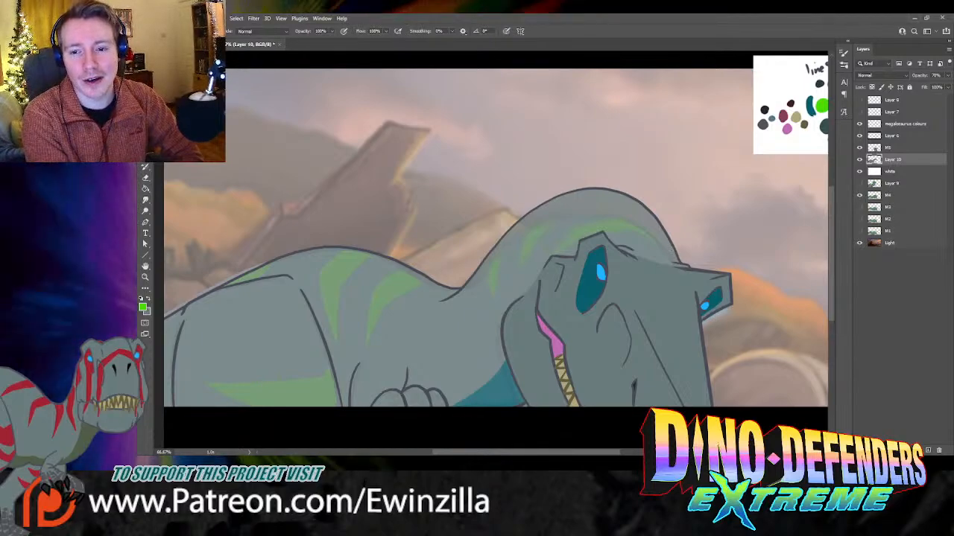
pyautogui.moveTo(672, 244)
pyautogui.mouseDown()
pyautogui.moveTo(642, 217)
pyautogui.moveTo(602, 219)
pyautogui.mouseUp()
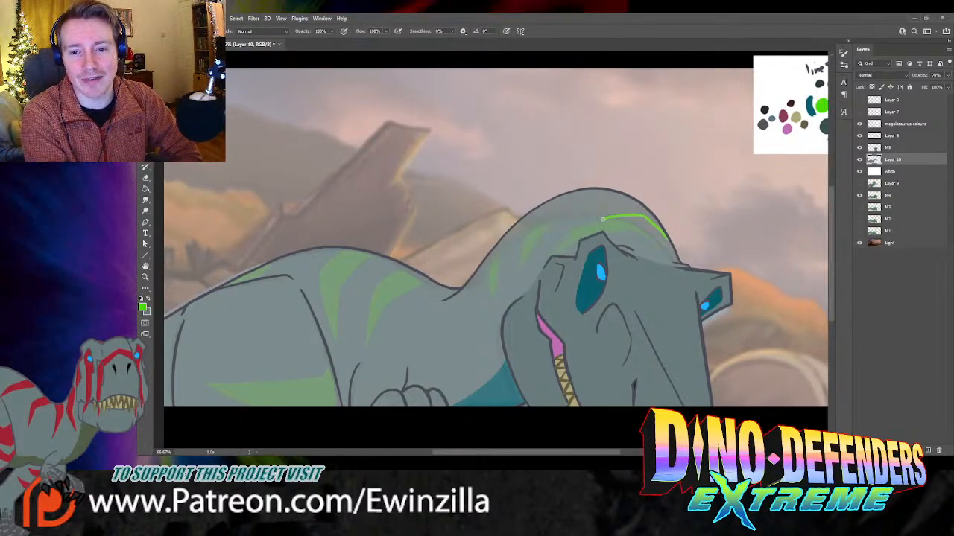
pyautogui.moveTo(563, 247)
pyautogui.mouseDown()
pyautogui.moveTo(594, 211)
pyautogui.moveTo(624, 203)
pyautogui.moveTo(663, 231)
pyautogui.moveTo(632, 211)
pyautogui.moveTo(584, 224)
pyautogui.moveTo(607, 216)
pyautogui.mouseUp()
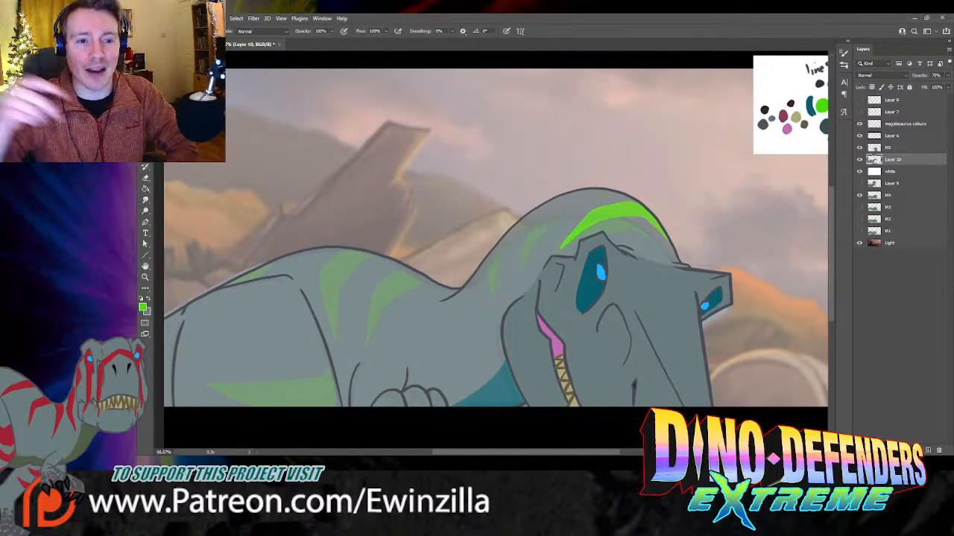
pyautogui.click(146, 200)
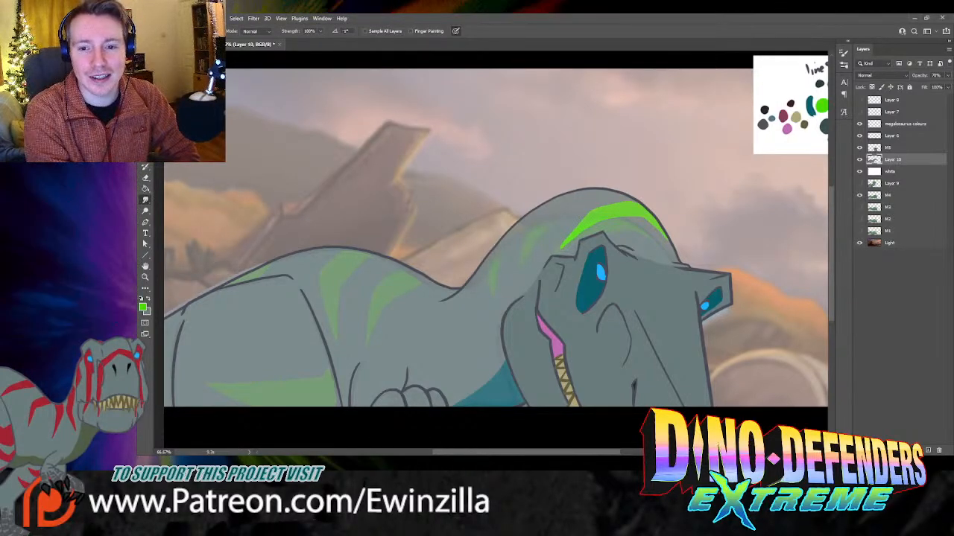
pyautogui.moveTo(585, 215); pyautogui.dragTo(562, 244)
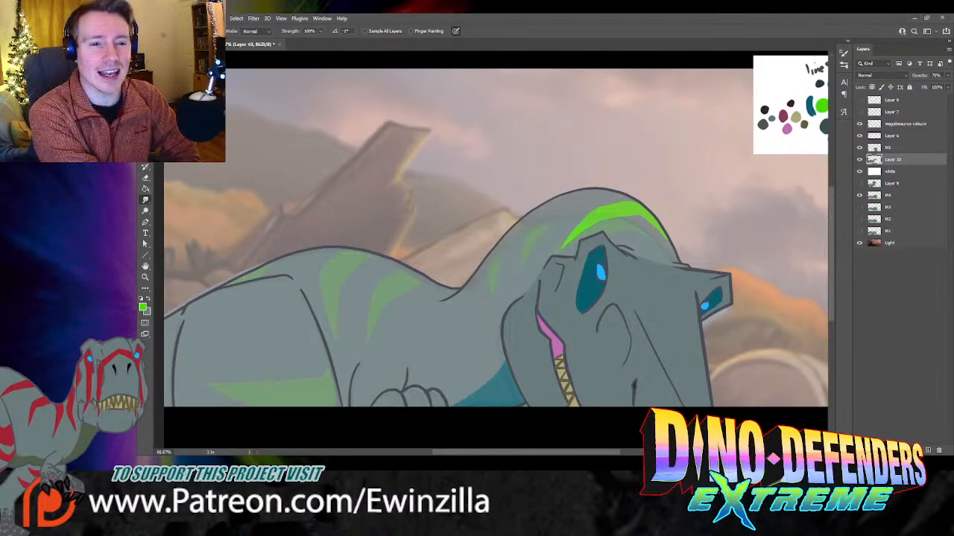
# Step: Add two more green stripes along the back of the neck and taper their tips with the Smudge tool
pyautogui.press('b')
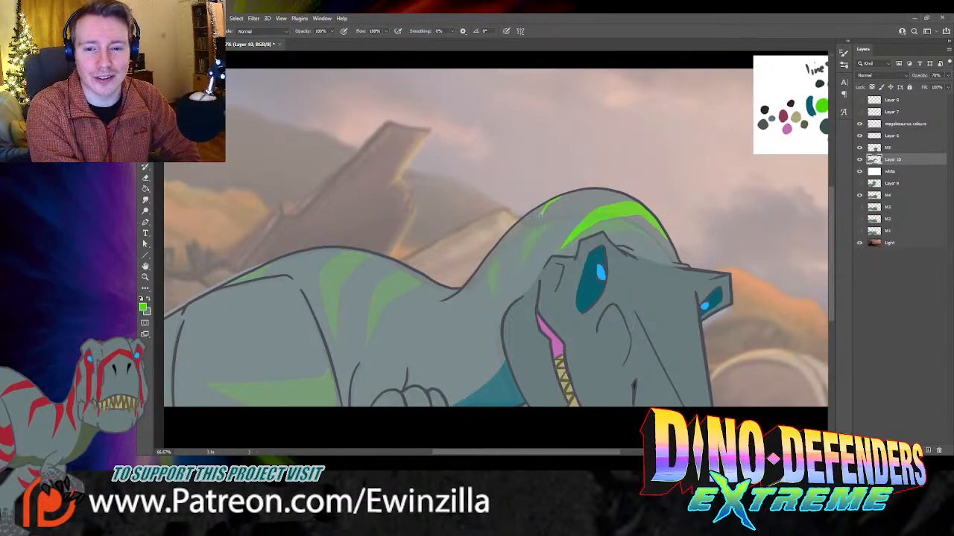
pyautogui.moveTo(527, 247)
pyautogui.mouseDown()
pyautogui.moveTo(555, 211)
pyautogui.moveTo(598, 192)
pyautogui.moveTo(545, 208)
pyautogui.moveTo(535, 230)
pyautogui.moveTo(556, 203)
pyautogui.moveTo(583, 193)
pyautogui.mouseUp()
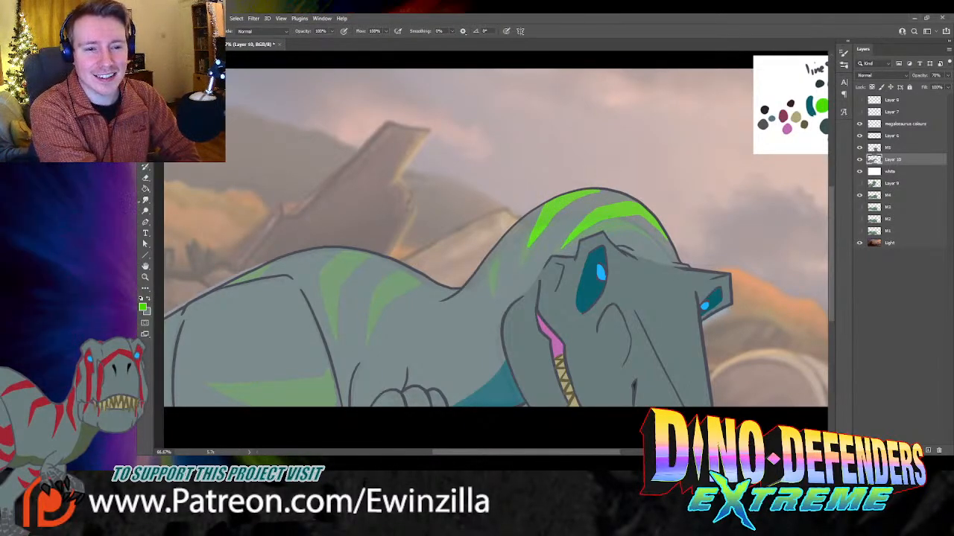
pyautogui.press('r')
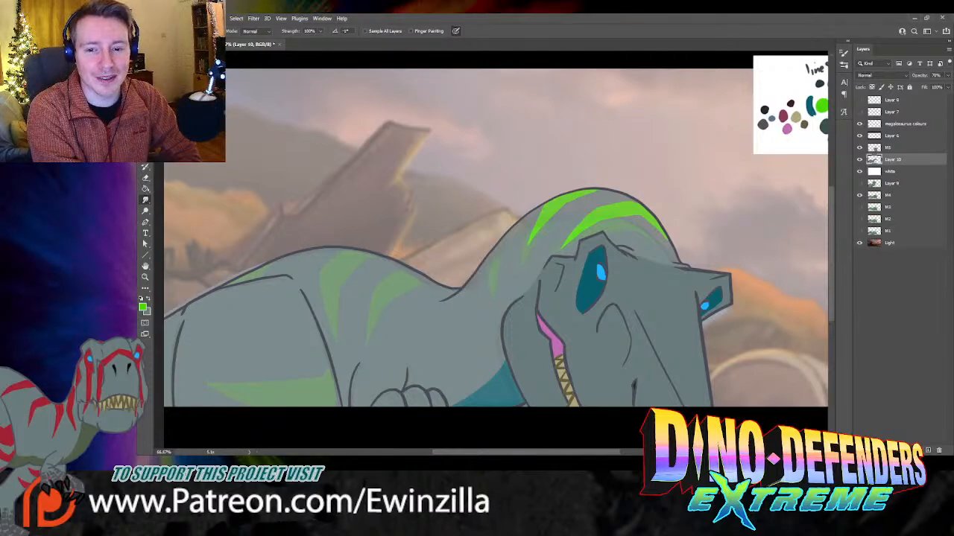
pyautogui.press('b')
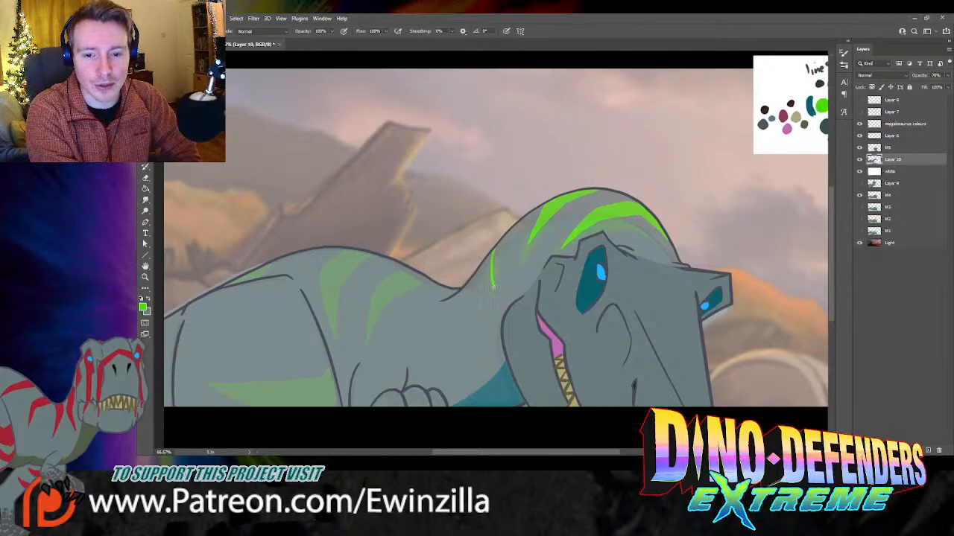
pyautogui.moveTo(494, 288)
pyautogui.mouseDown()
pyautogui.moveTo(506, 238)
pyautogui.moveTo(495, 259)
pyautogui.mouseUp()
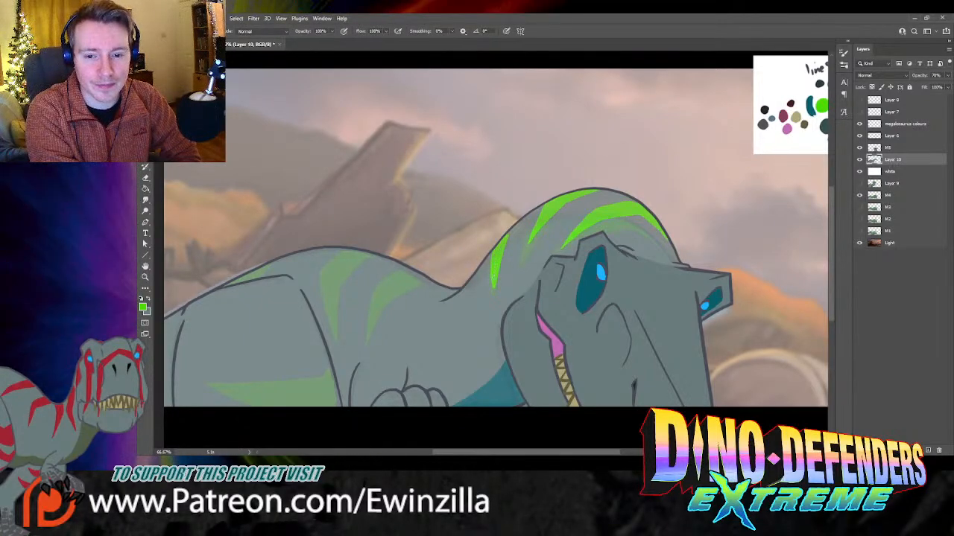
pyautogui.press('r')
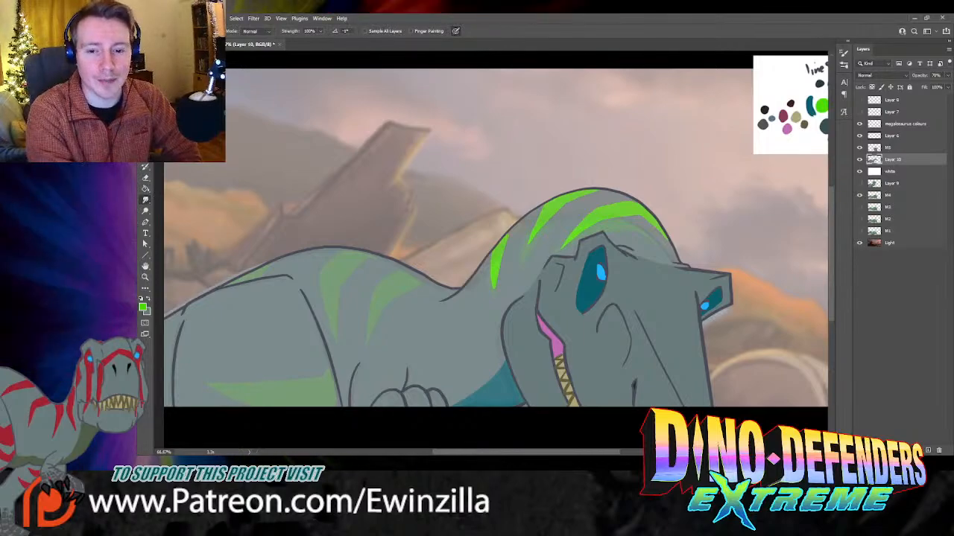
pyautogui.moveTo(507, 240); pyautogui.dragTo(495, 304)
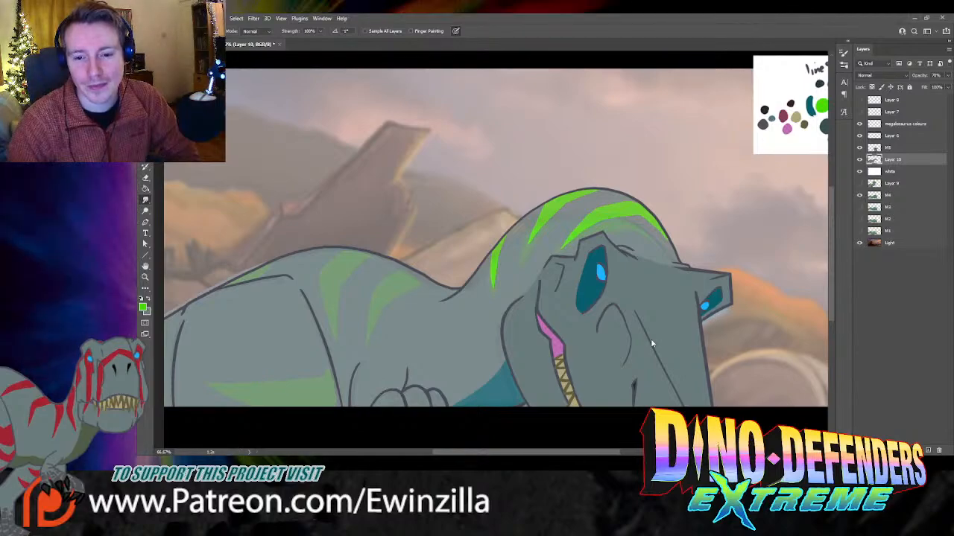
# Step: Enlarge the reference clip EP4_F_XX143 to fill the view, play it repeatedly, and scrub through it to study the dinosaur's movement
pyautogui.click(147, 276)
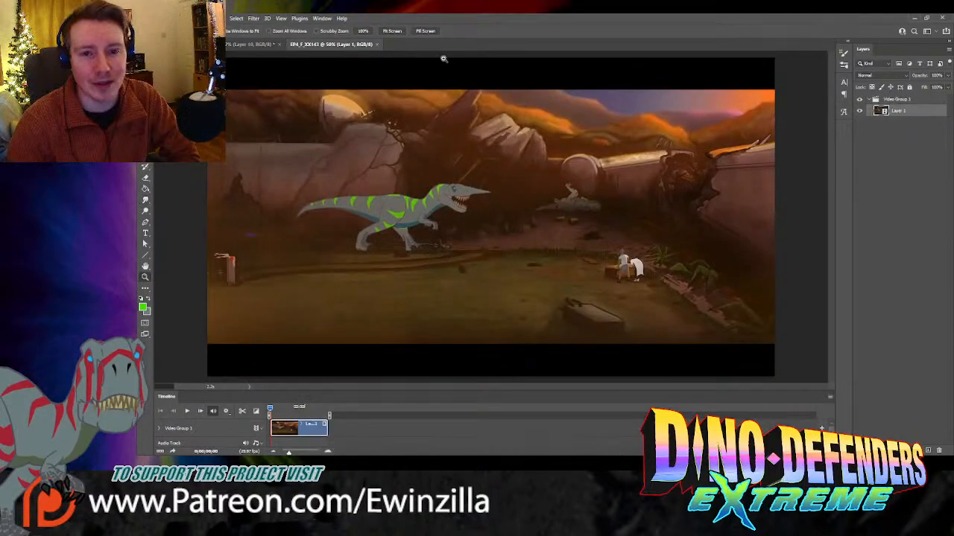
pyautogui.click(397, 32)
pyautogui.click(424, 31)
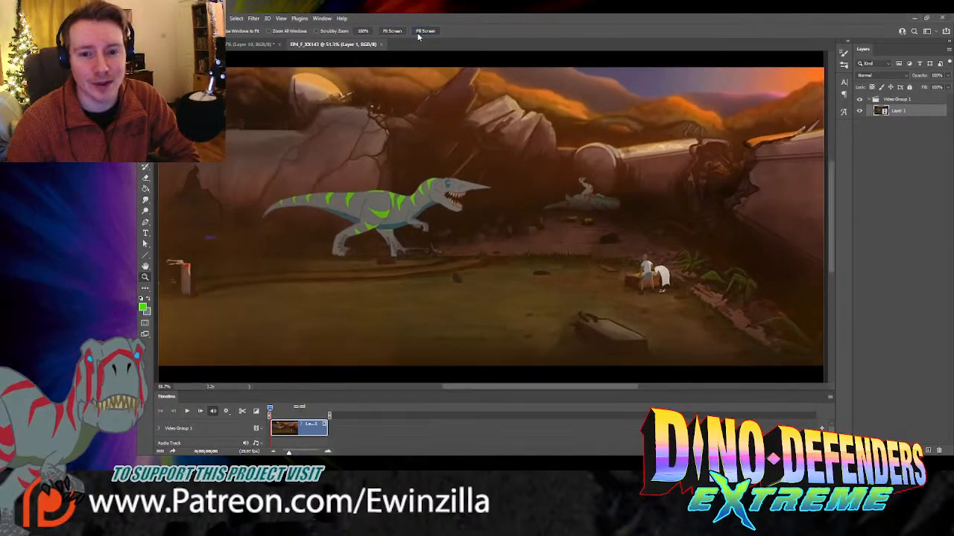
pyautogui.click(187, 411)
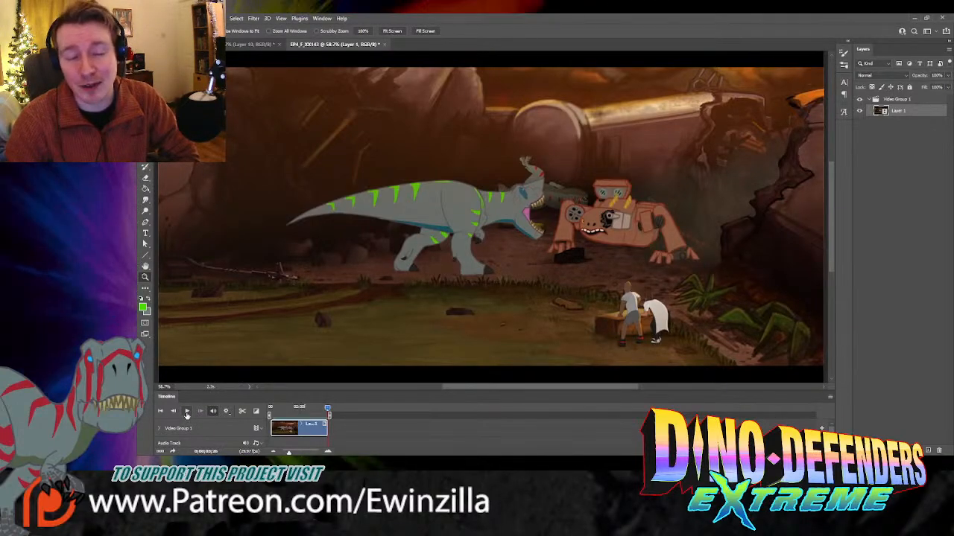
pyautogui.click(186, 413)
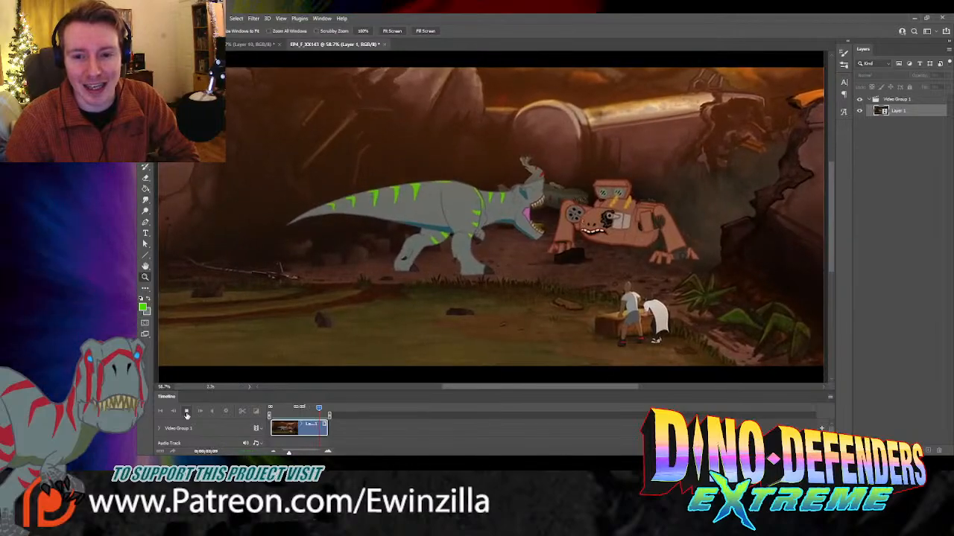
pyautogui.click(187, 413)
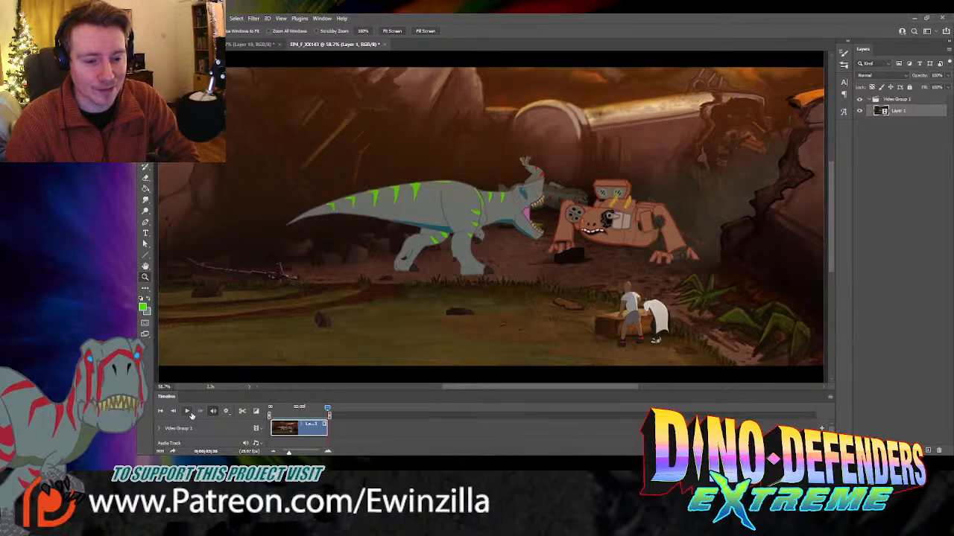
pyautogui.click(190, 414)
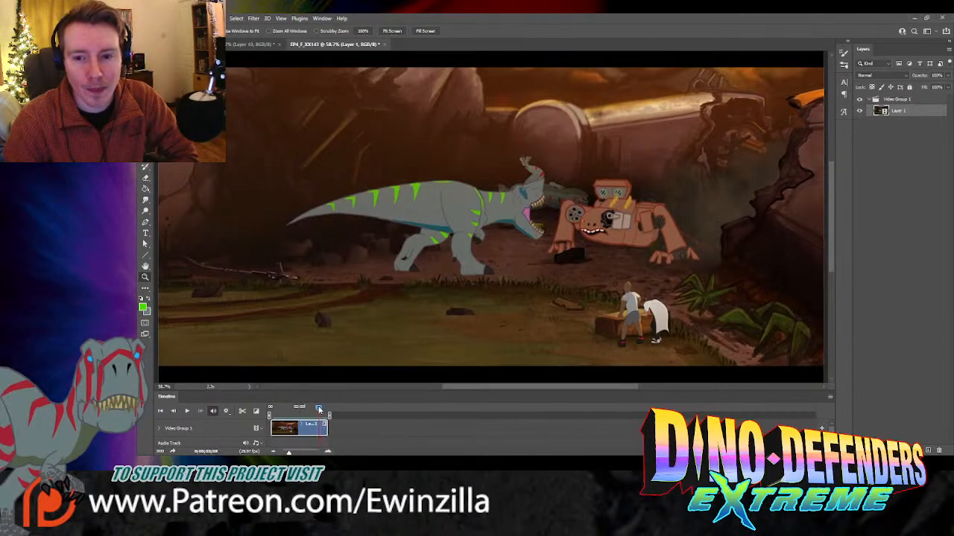
pyautogui.moveTo(328, 410); pyautogui.dragTo(269, 409)
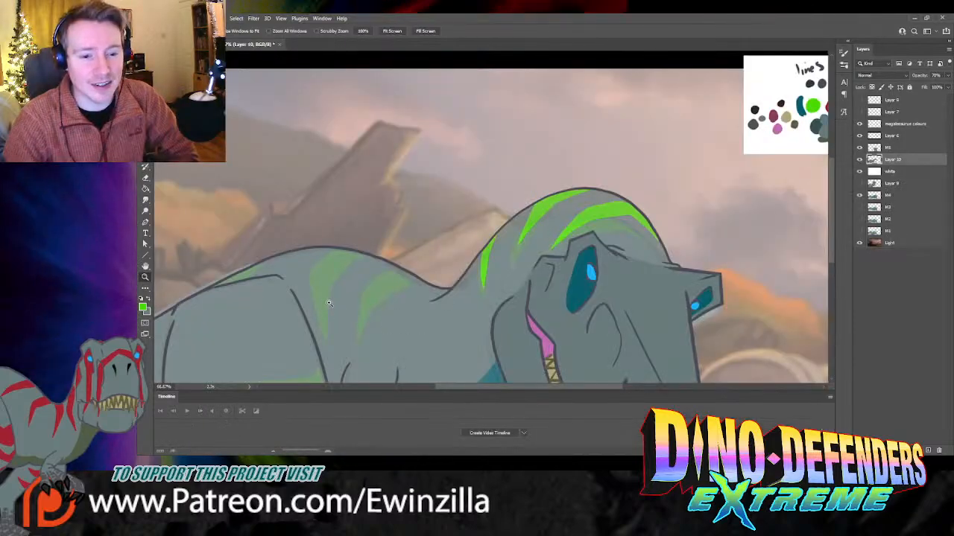
# Step: Paint the green stripe on the back nearest the neck over M4's faint guide and smudge its lower end to a point
pyautogui.scroll(-2, 226, 343)
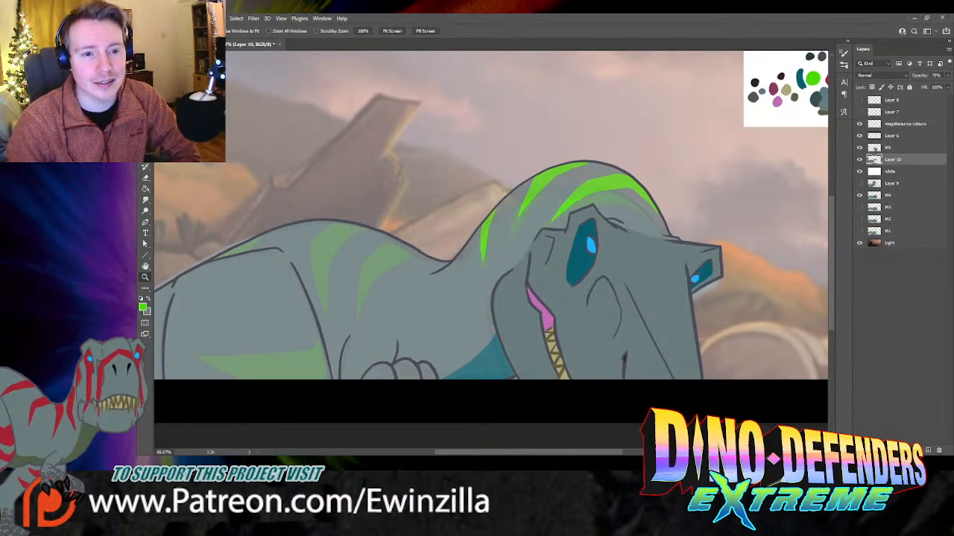
pyautogui.press('b')
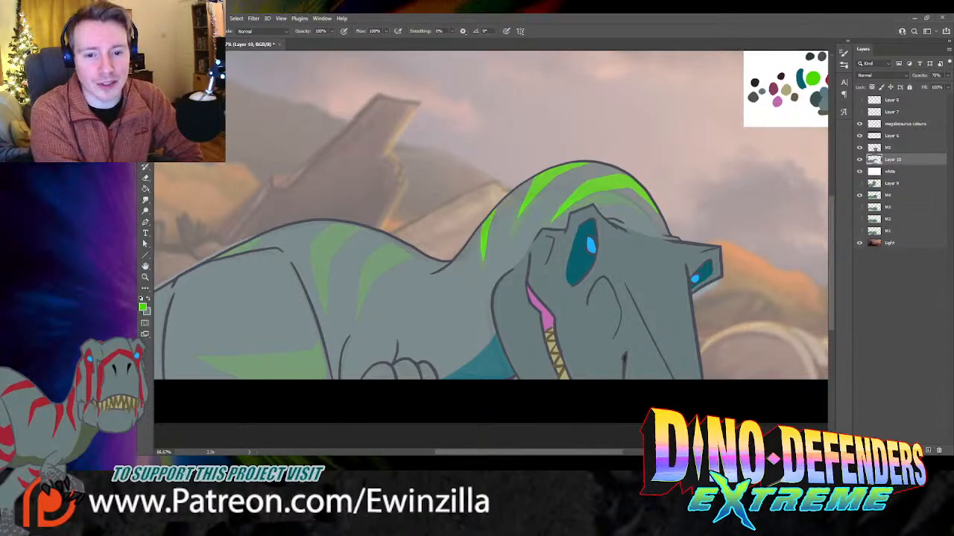
pyautogui.moveTo(393, 241)
pyautogui.mouseDown()
pyautogui.moveTo(355, 314)
pyautogui.moveTo(375, 280)
pyautogui.moveTo(420, 253)
pyautogui.moveTo(401, 245)
pyautogui.moveTo(391, 247)
pyautogui.moveTo(402, 261)
pyautogui.moveTo(382, 252)
pyautogui.moveTo(372, 262)
pyautogui.moveTo(374, 255)
pyautogui.moveTo(358, 291)
pyautogui.mouseUp()
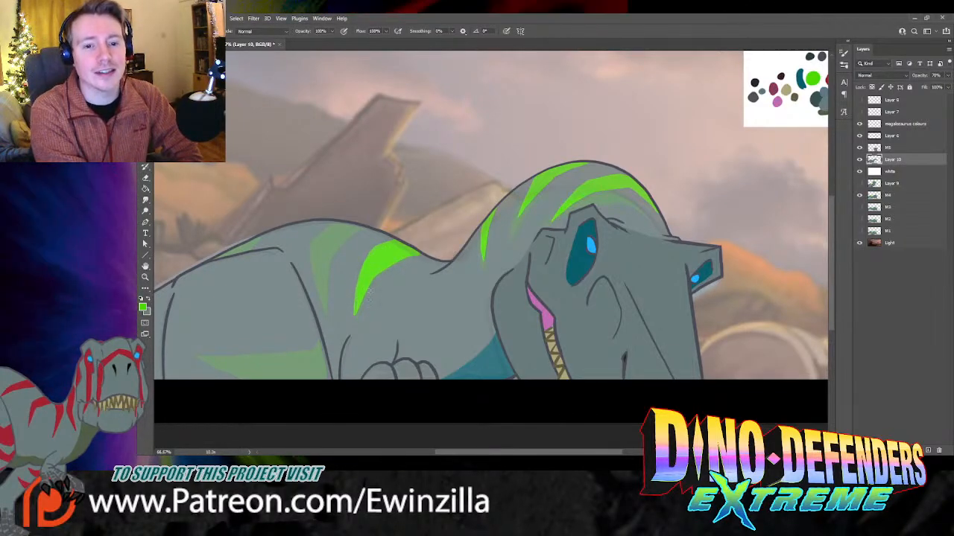
pyautogui.click(145, 200)
pyautogui.moveTo(363, 265); pyautogui.dragTo(355, 314)
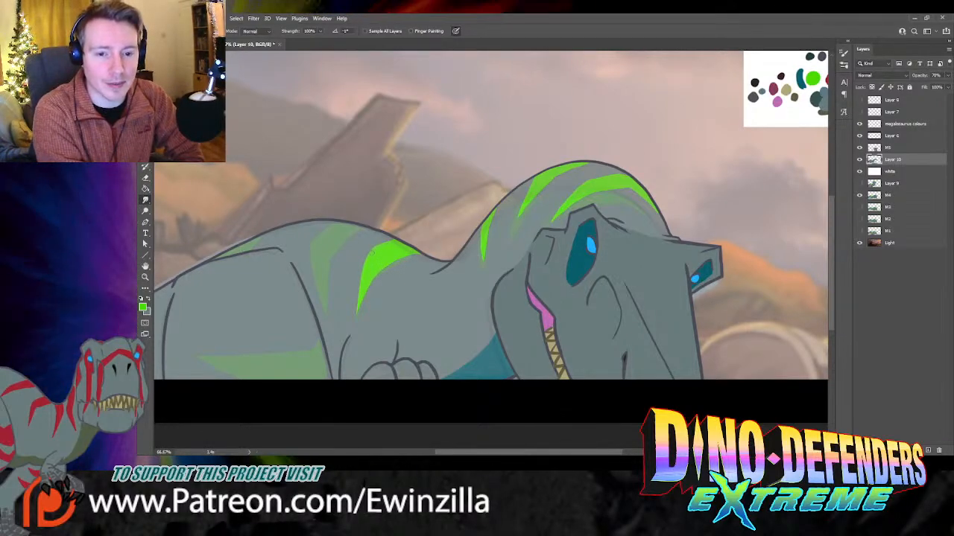
pyautogui.moveTo(368, 257); pyautogui.dragTo(356, 311)
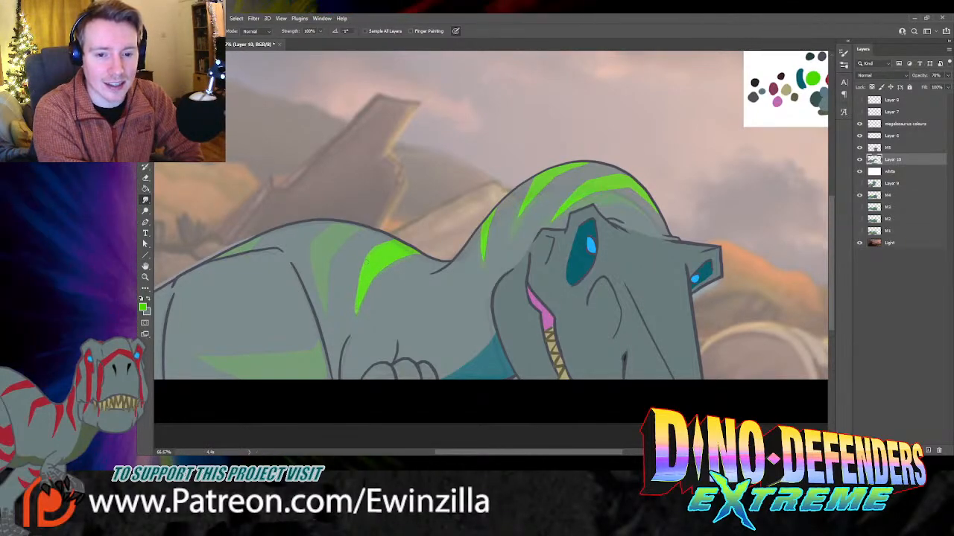
pyautogui.moveTo(366, 262); pyautogui.dragTo(356, 313)
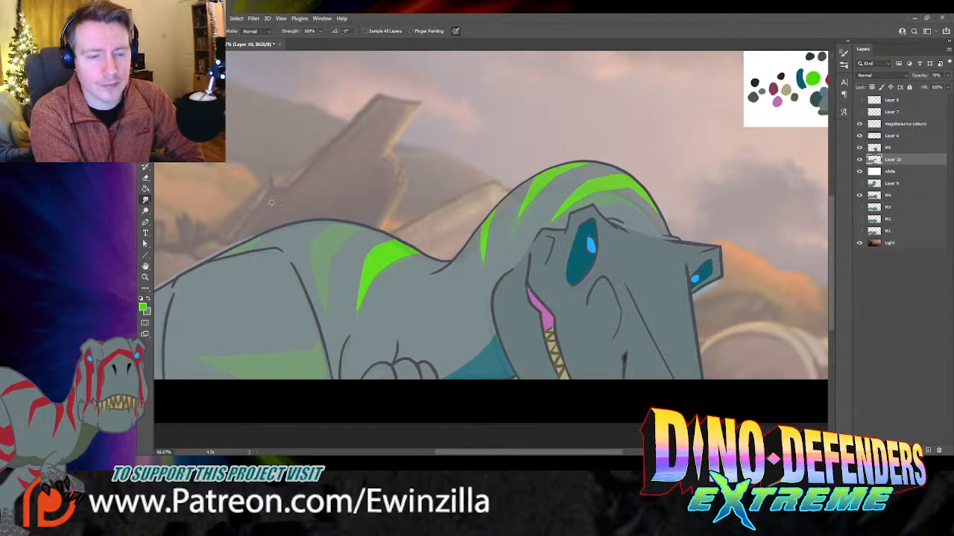
# Step: Outline and fill the wider green stripe over the shoulder, following M4, and taper its lower tip with the Smudge tool
pyautogui.press('b')
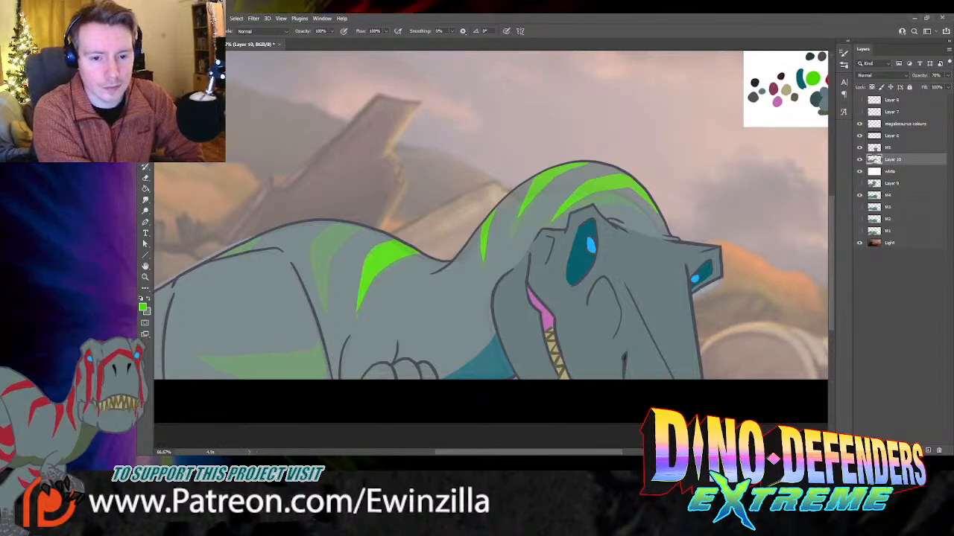
pyautogui.moveTo(329, 221); pyautogui.dragTo(308, 237)
pyautogui.moveTo(310, 281)
pyautogui.mouseDown()
pyautogui.moveTo(321, 315)
pyautogui.moveTo(333, 252)
pyautogui.moveTo(353, 232)
pyautogui.moveTo(322, 228)
pyautogui.moveTo(332, 234)
pyautogui.mouseUp()
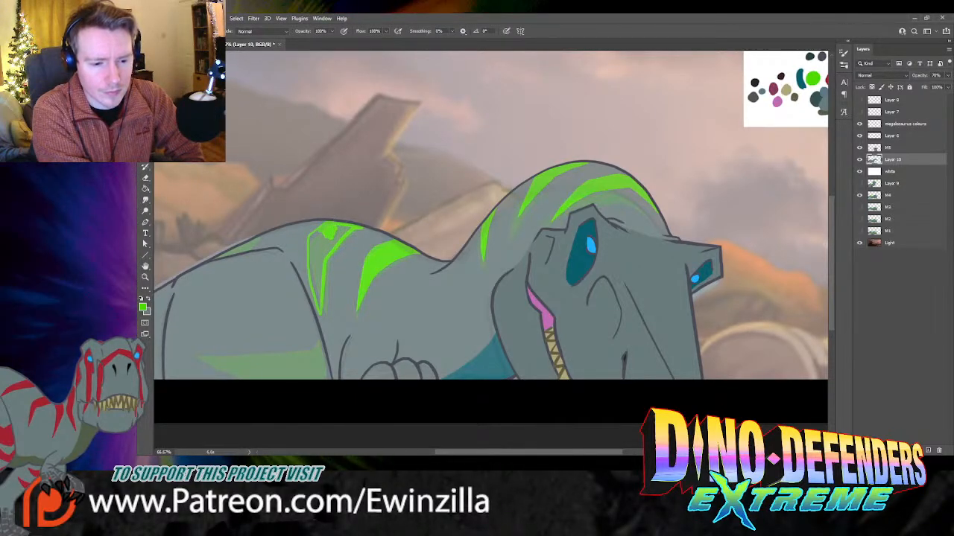
pyautogui.moveTo(338, 234)
pyautogui.mouseDown()
pyautogui.moveTo(319, 292)
pyautogui.moveTo(311, 242)
pyautogui.moveTo(319, 268)
pyautogui.moveTo(325, 244)
pyautogui.mouseUp()
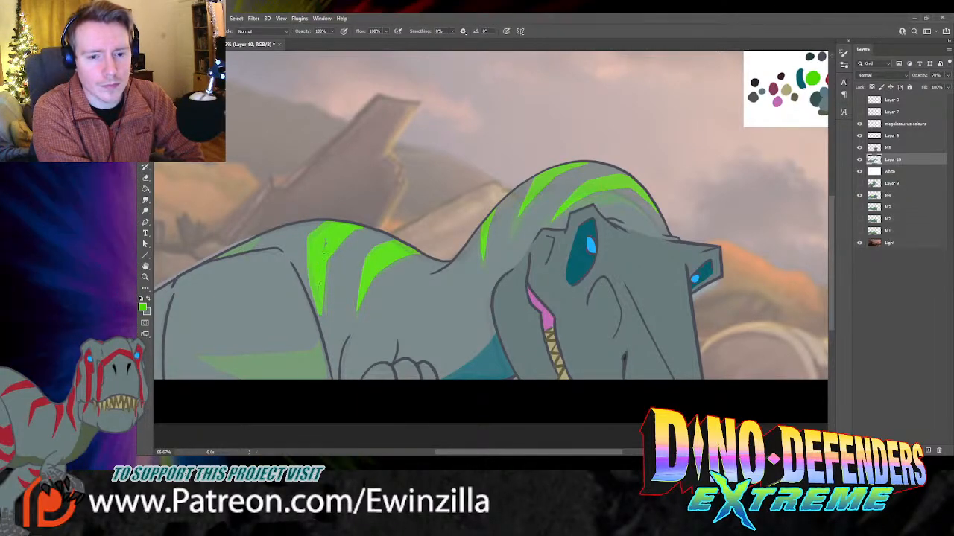
pyautogui.click(145, 199)
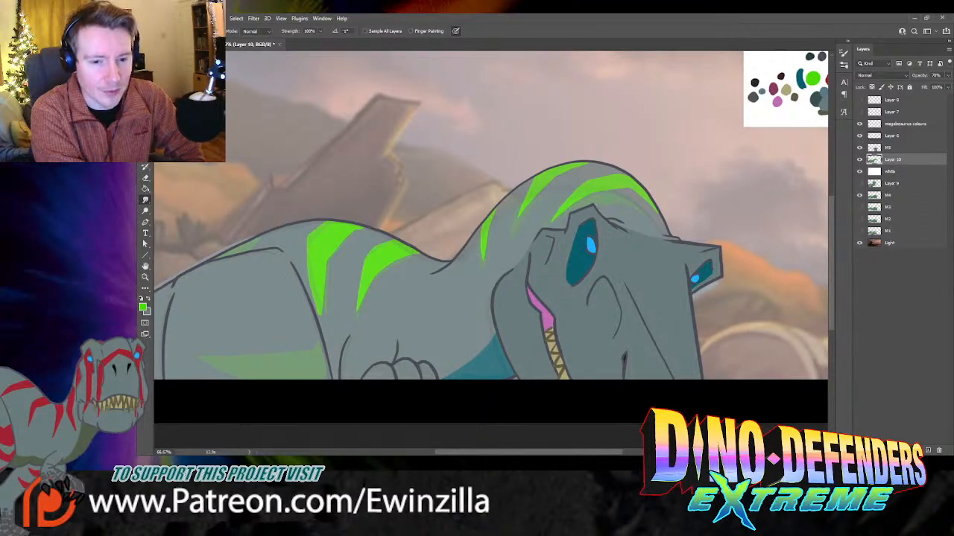
pyautogui.moveTo(308, 247); pyautogui.dragTo(315, 316)
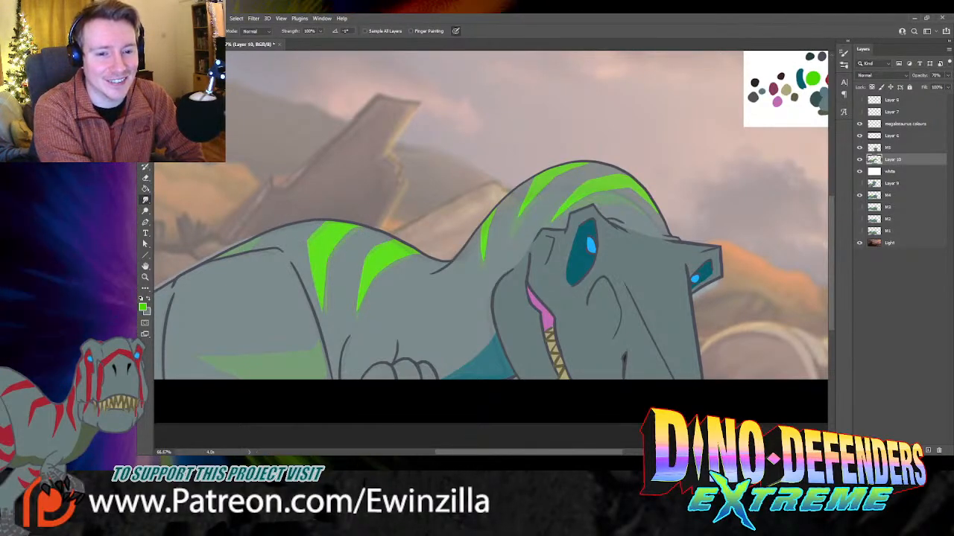
# Step: Paint the small green stripe along the back above the thigh and the large one across the thigh, smudging the large stripe's tip
pyautogui.press('b')
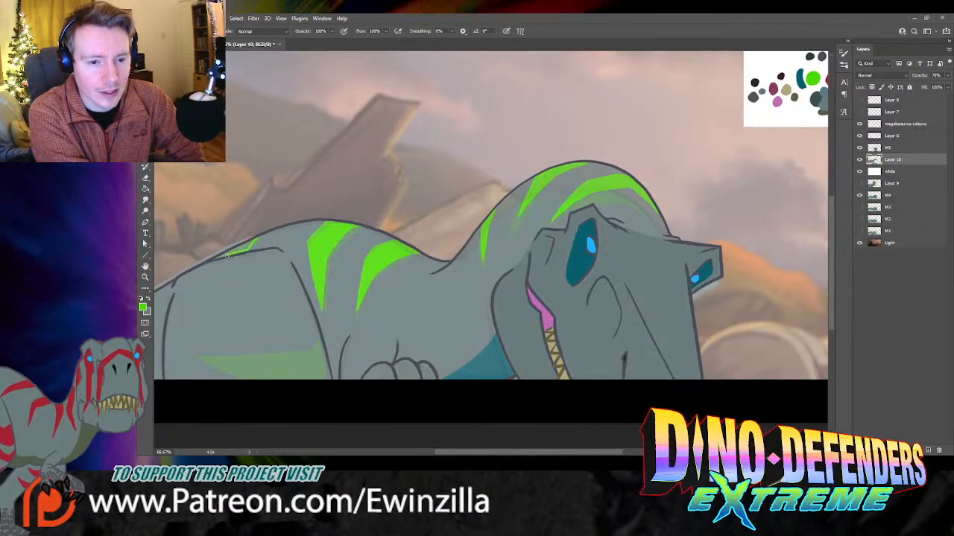
pyautogui.moveTo(218, 257); pyautogui.dragTo(252, 241)
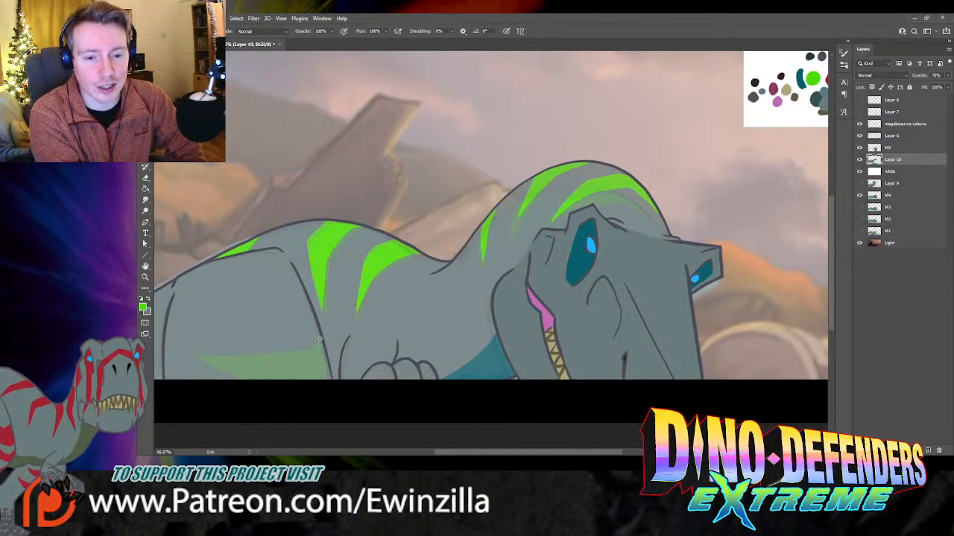
pyautogui.moveTo(318, 345)
pyautogui.mouseDown()
pyautogui.moveTo(202, 360)
pyautogui.moveTo(229, 380)
pyautogui.mouseUp()
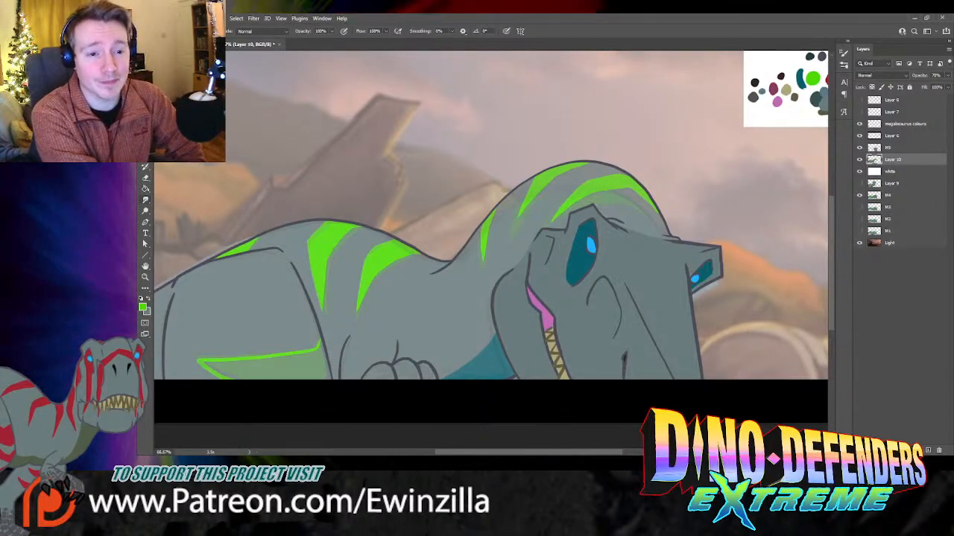
pyautogui.click(146, 200)
pyautogui.moveTo(208, 364)
pyautogui.mouseDown()
pyautogui.moveTo(240, 380)
pyautogui.moveTo(245, 395)
pyautogui.mouseUp()
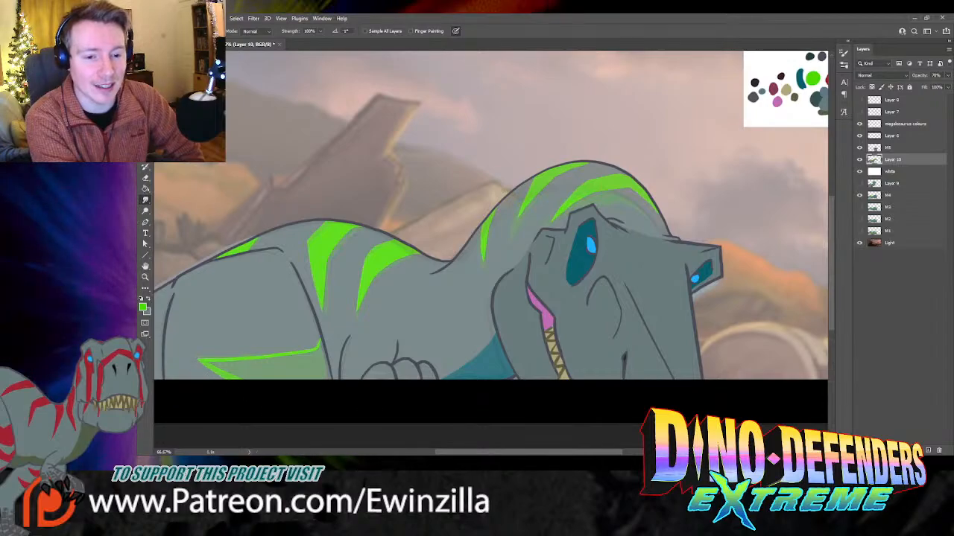
pyautogui.press('b')
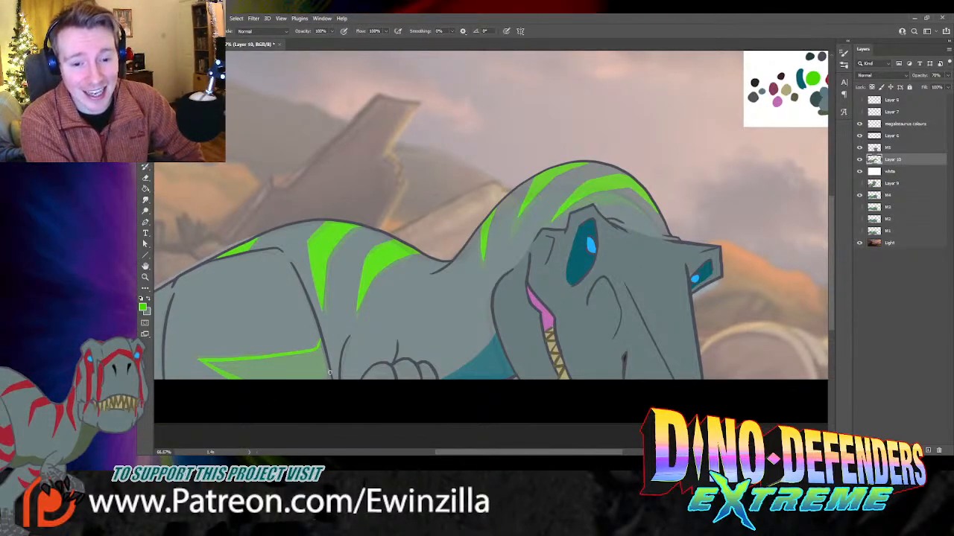
pyautogui.moveTo(320, 343)
pyautogui.mouseDown()
pyautogui.moveTo(305, 374)
pyautogui.moveTo(321, 362)
pyautogui.moveTo(314, 354)
pyautogui.moveTo(208, 363)
pyautogui.moveTo(259, 359)
pyautogui.moveTo(298, 391)
pyautogui.moveTo(269, 385)
pyautogui.moveTo(276, 364)
pyautogui.moveTo(240, 361)
pyautogui.mouseUp()
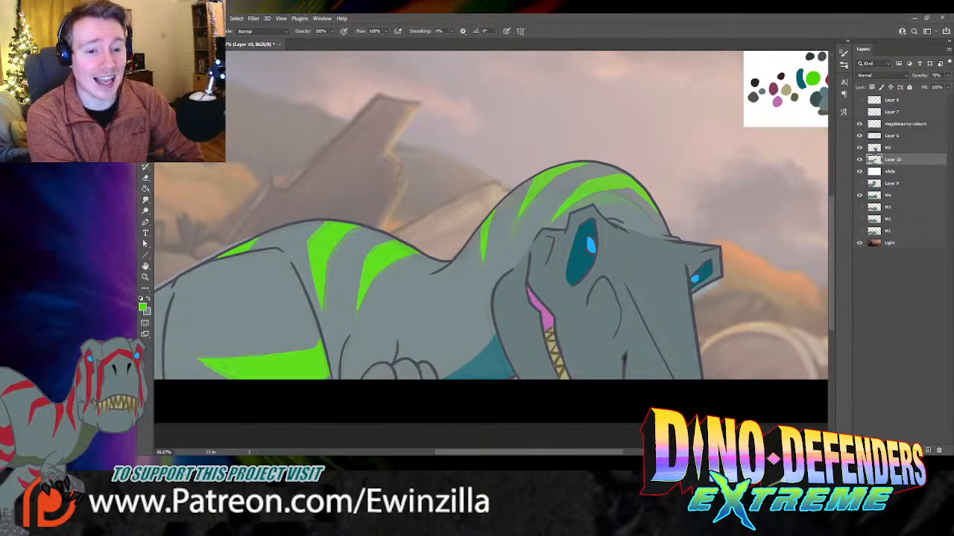
pyautogui.click(145, 199)
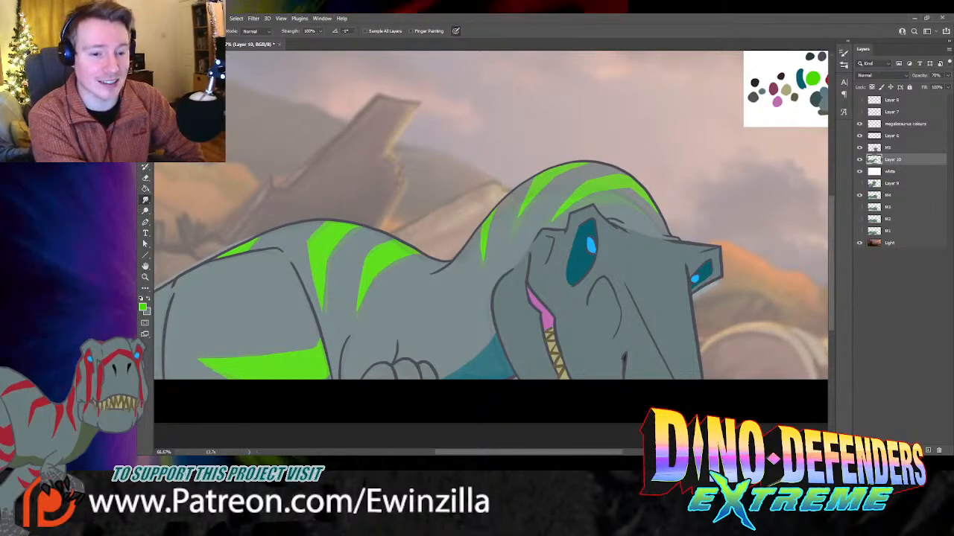
pyautogui.moveTo(197, 359); pyautogui.dragTo(230, 388)
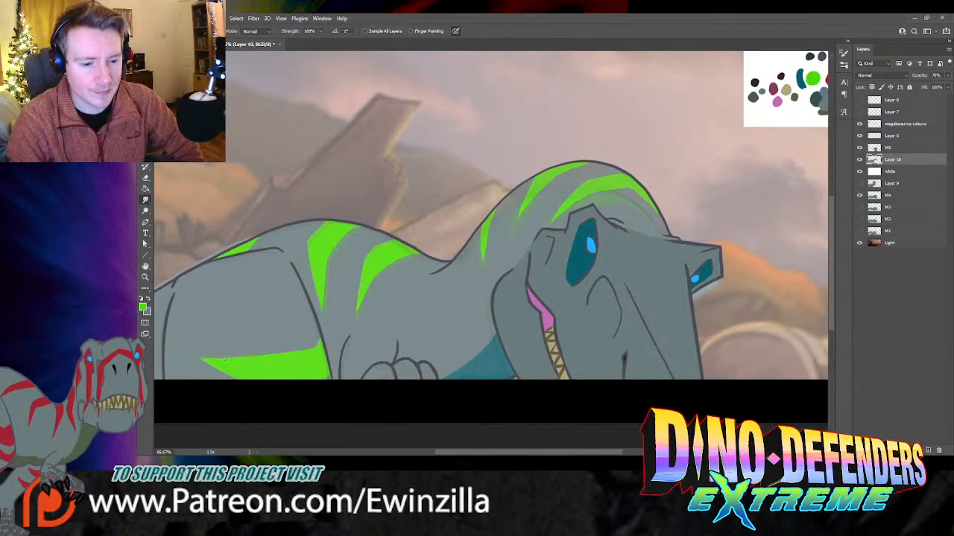
# Step: Set Layer 10 to 100% opacity and merge it with M5
pyautogui.click(948, 75)
pyautogui.moveTo(935, 87); pyautogui.dragTo(951, 87)
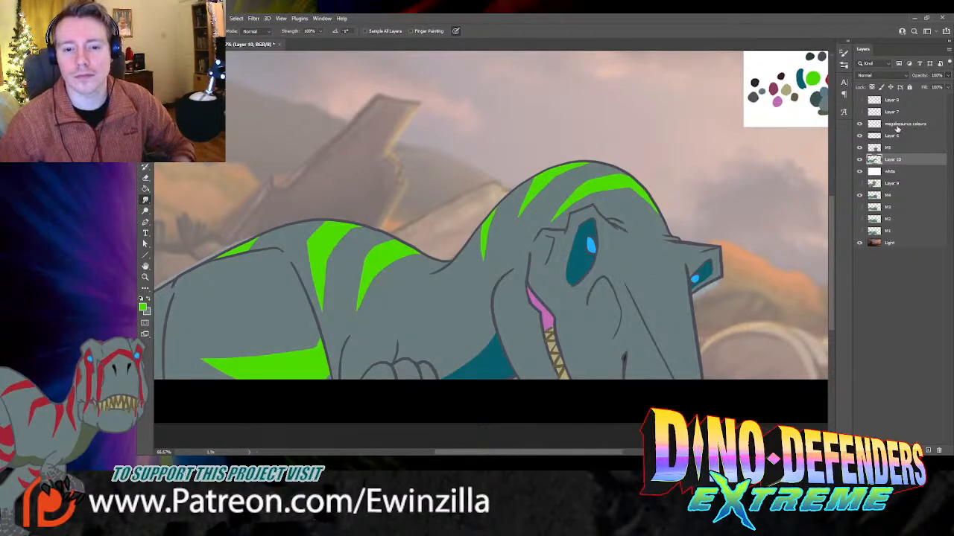
pyautogui.keyDown('shift'); pyautogui.click(899, 149); pyautogui.keyUp('shift')
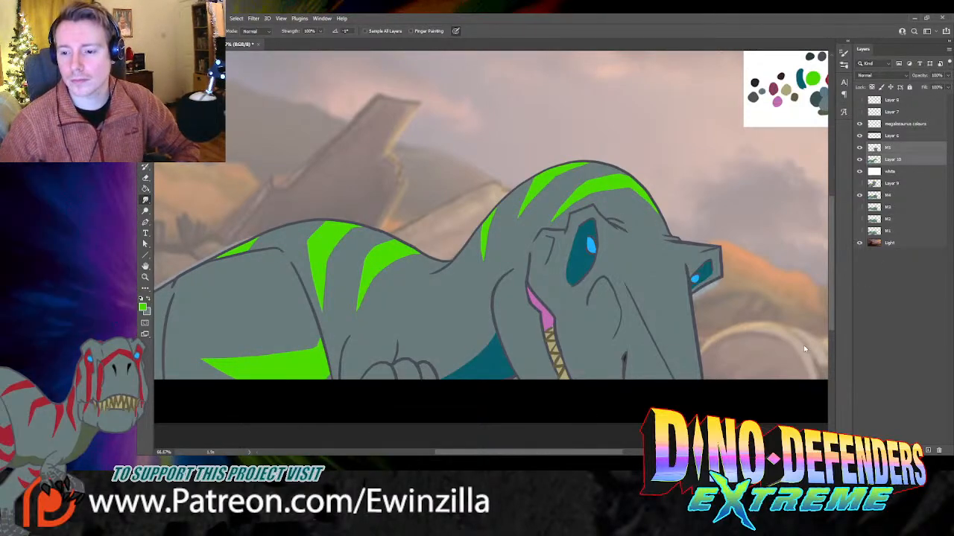
pyautogui.hotkey('ctrl', 'e')
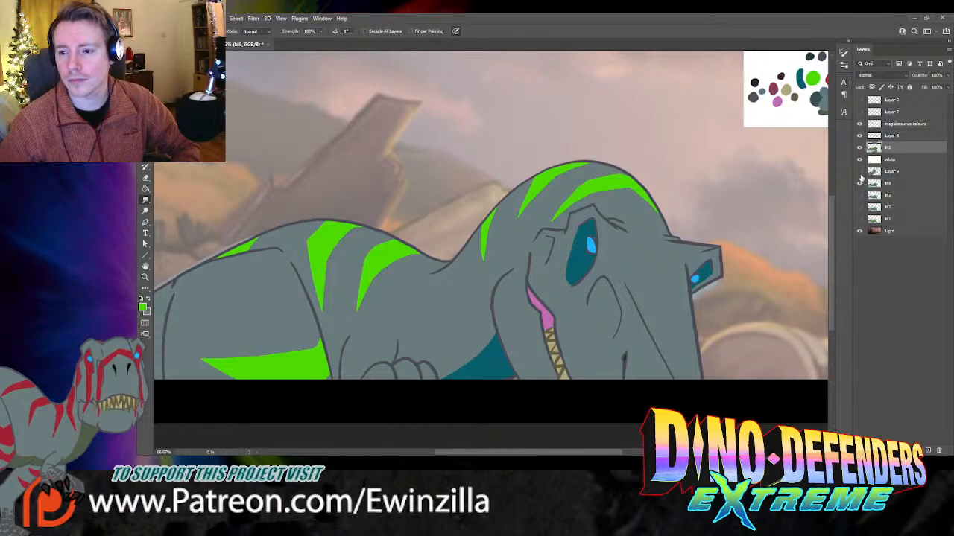
# Step: Move M5 directly above M4, hide the white layer, and toggle M5's visibility to compare the two frames
pyautogui.moveTo(887, 150); pyautogui.dragTo(885, 178)
pyautogui.click(859, 148)
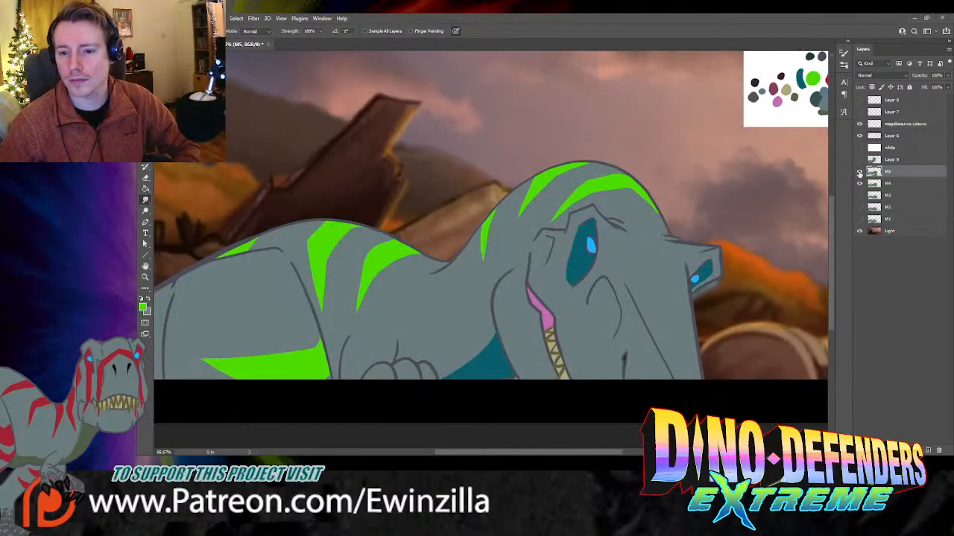
pyautogui.click(859, 172)
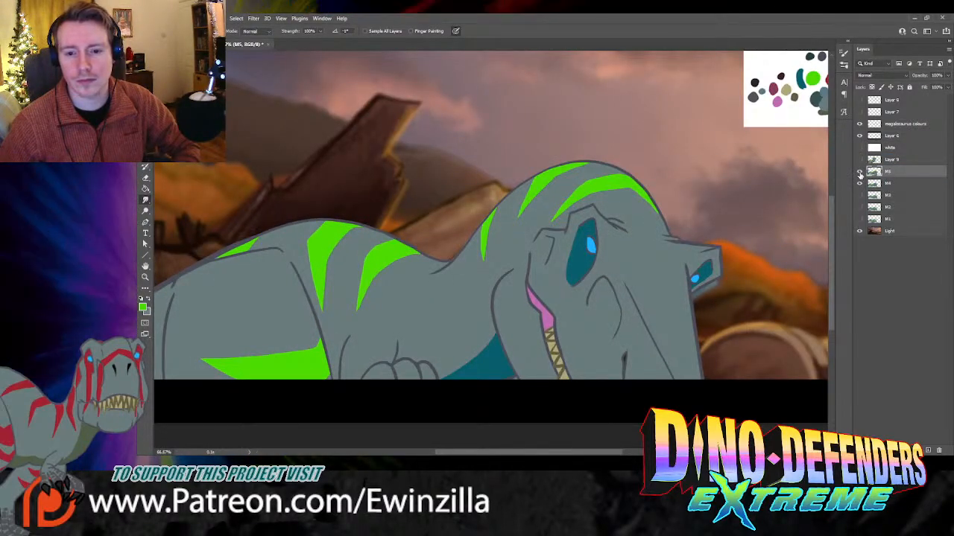
pyautogui.click(859, 174)
pyautogui.click(860, 174)
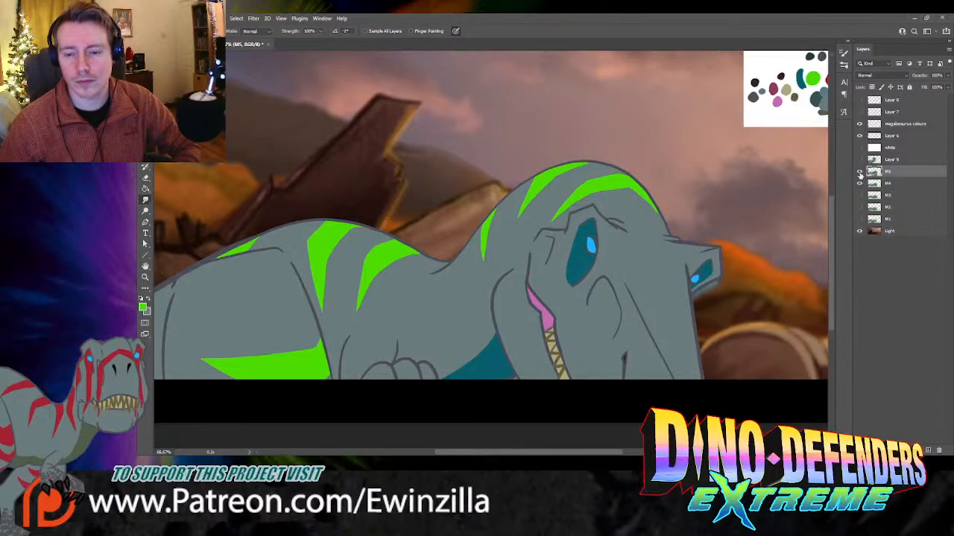
# Step: Lasso M5's head and neck, lower the layer to 71% opacity, and shift the selected part slightly up and left
pyautogui.press('l')
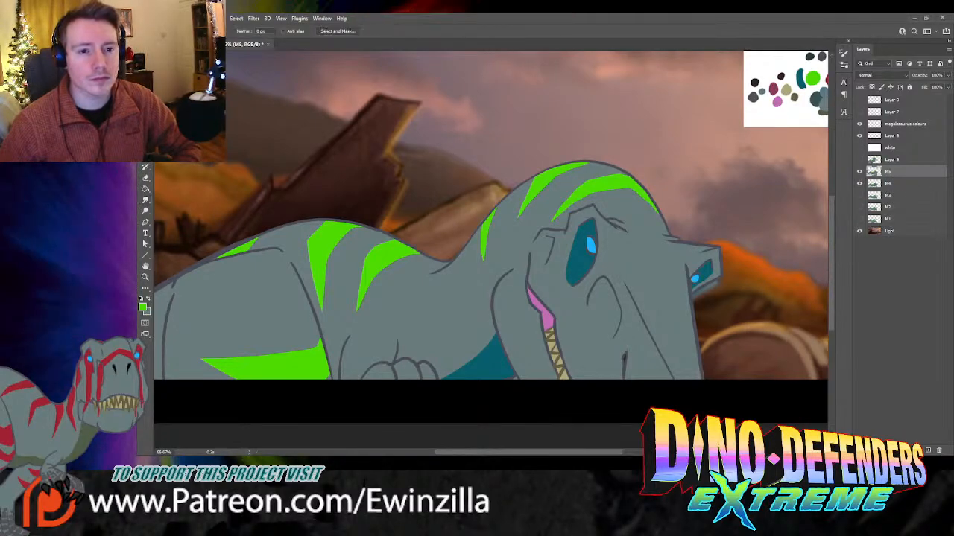
pyautogui.moveTo(456, 247)
pyautogui.mouseDown()
pyautogui.moveTo(429, 276)
pyautogui.moveTo(429, 292)
pyautogui.moveTo(489, 326)
pyautogui.moveTo(543, 417)
pyautogui.moveTo(768, 218)
pyautogui.moveTo(699, 159)
pyautogui.moveTo(507, 145)
pyautogui.mouseUp()
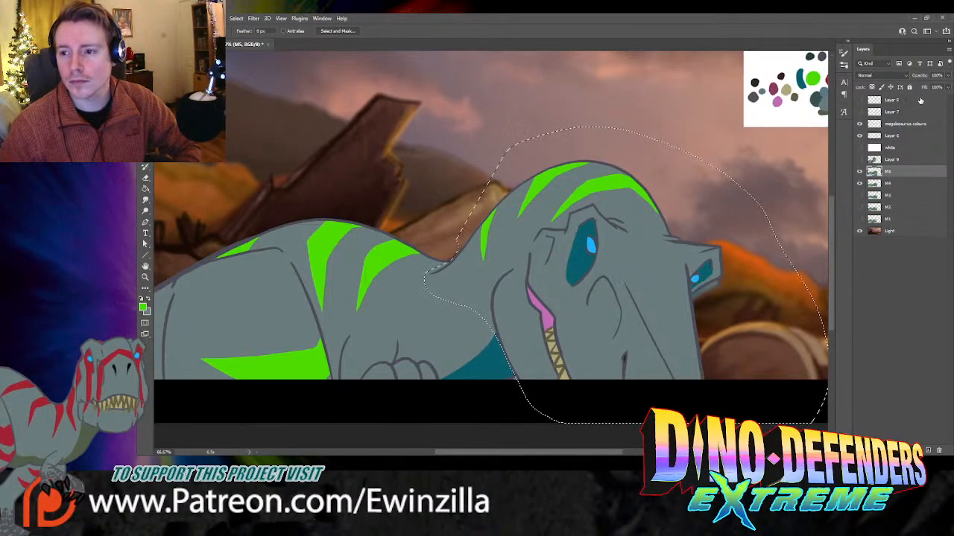
pyautogui.click(947, 76)
pyautogui.moveTo(948, 87); pyautogui.dragTo(937, 88)
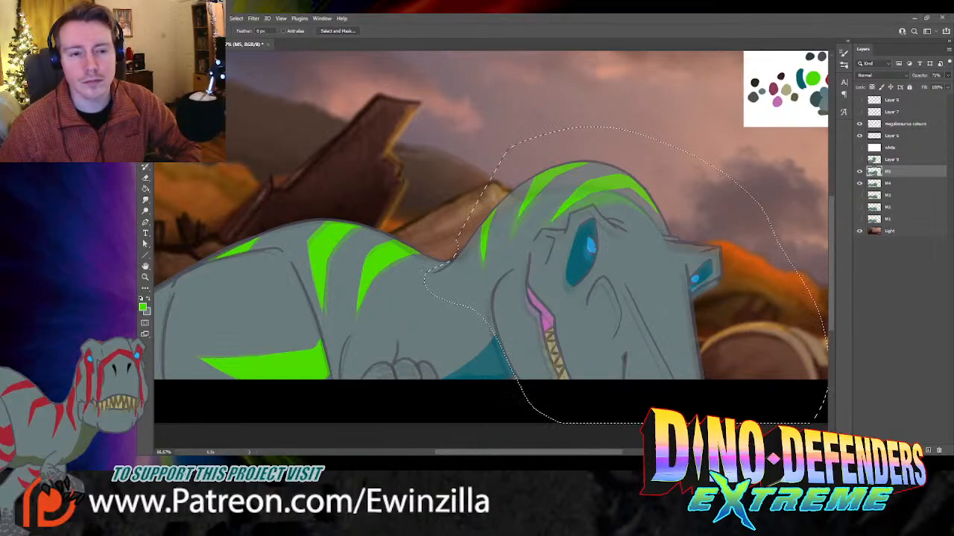
pyautogui.press('v')
pyautogui.moveTo(636, 253)
pyautogui.mouseDown()
pyautogui.moveTo(617, 253)
pyautogui.moveTo(625, 240)
pyautogui.mouseUp()
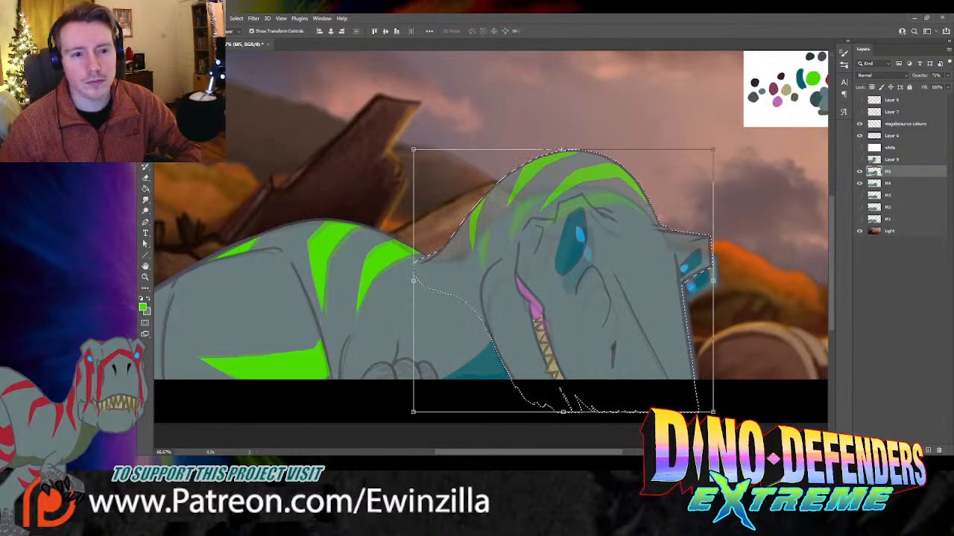
# Step: Deselect the head, set M5 to 100% opacity, and toggle its visibility to check the movement against M4
pyautogui.hotkey('ctrl', 'd')
pyautogui.press('l')
pyautogui.click(948, 76)
pyautogui.click(952, 88)
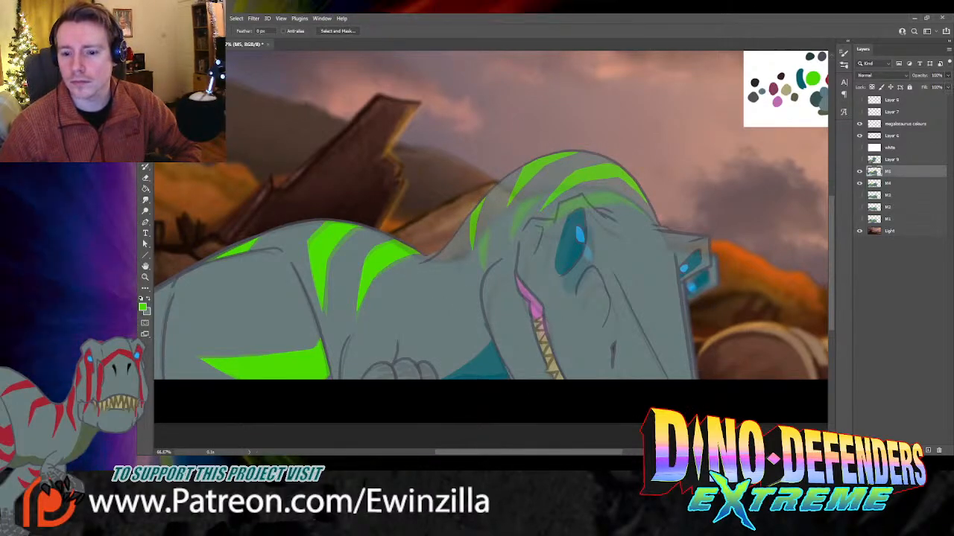
pyautogui.click(859, 171)
pyautogui.click(859, 171)
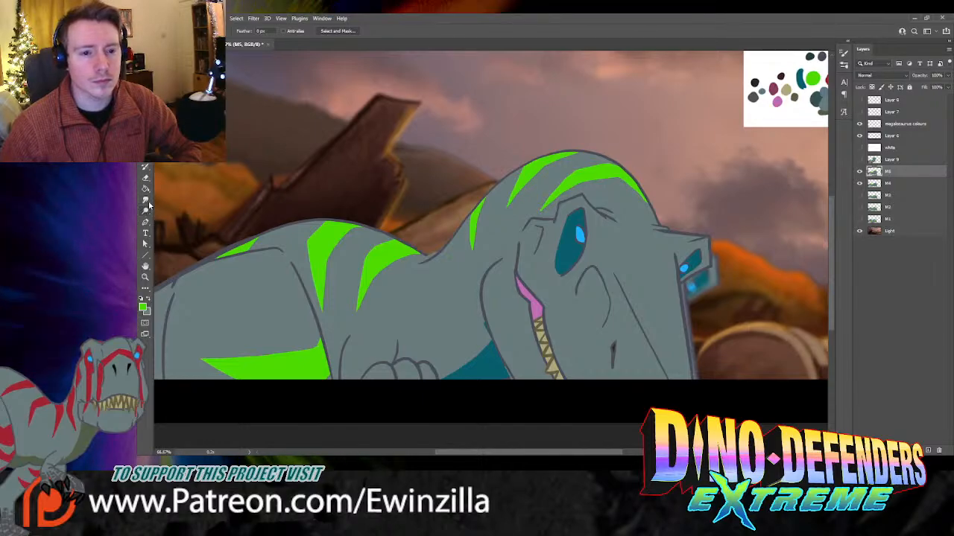
# Step: Smudge the broken outline along the back of the jaw clean where it meets the neck, and compare M5 with M4
pyautogui.press('r')
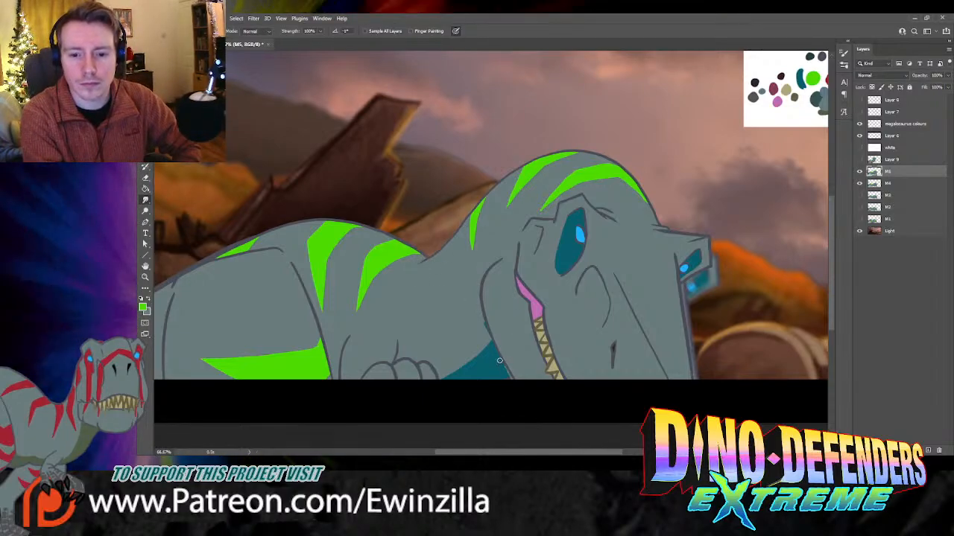
pyautogui.moveTo(500, 361)
pyautogui.mouseDown()
pyautogui.moveTo(514, 384)
pyautogui.moveTo(498, 353)
pyautogui.mouseUp()
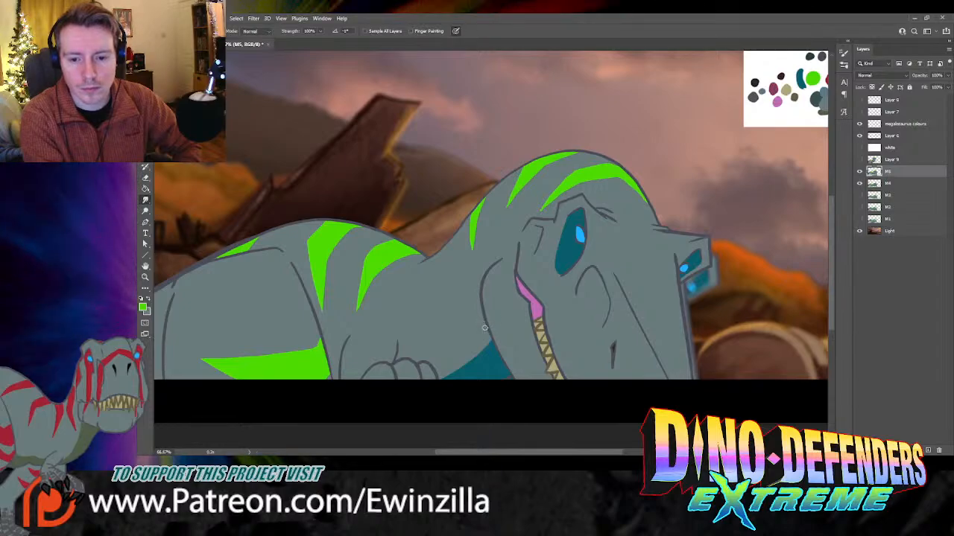
pyautogui.moveTo(488, 332); pyautogui.dragTo(485, 320)
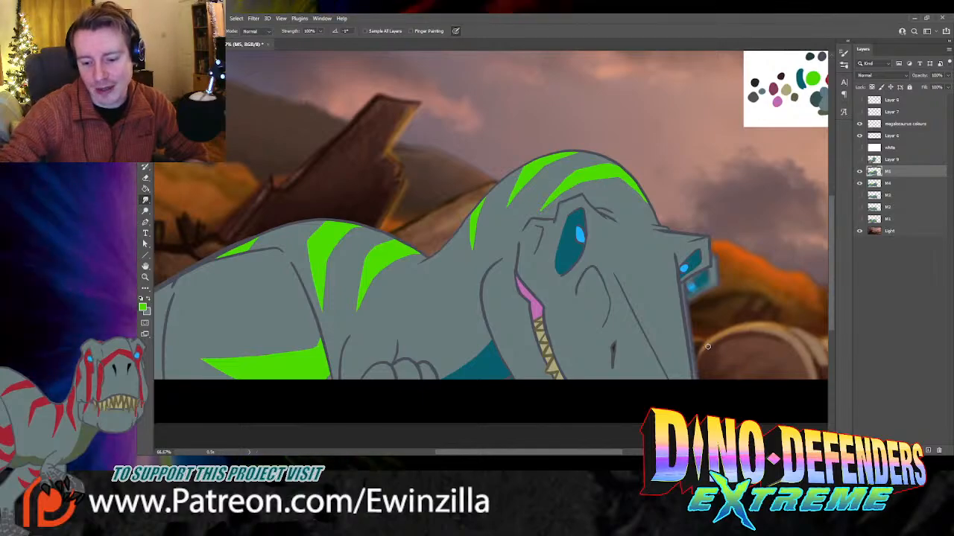
pyautogui.click(859, 172)
pyautogui.click(859, 172)
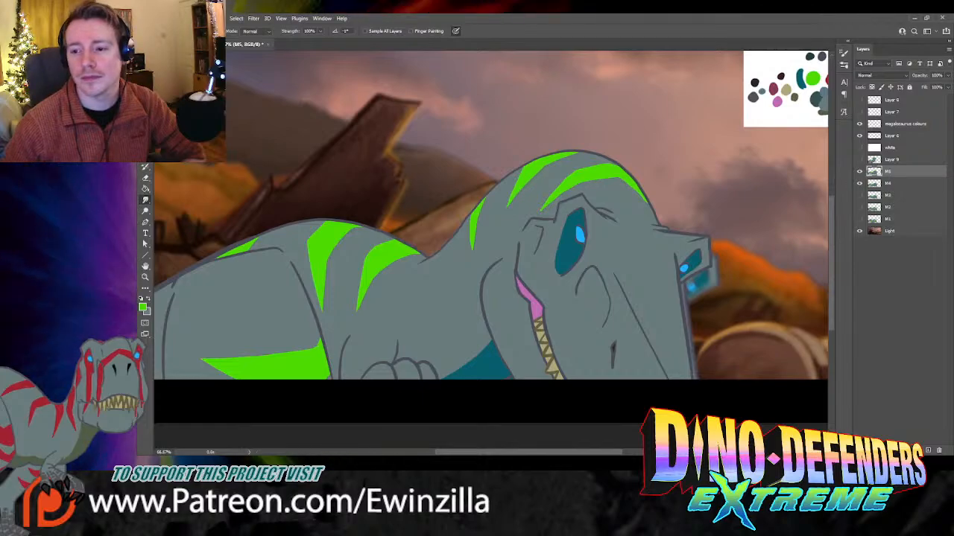
# Step: Lasso M5's head and neck, apply the blur filter to the selection, and deselect it
pyautogui.press('l')
pyautogui.moveTo(488, 136)
pyautogui.mouseDown()
pyautogui.moveTo(774, 183)
pyautogui.moveTo(781, 423)
pyautogui.moveTo(562, 422)
pyautogui.moveTo(519, 412)
pyautogui.moveTo(483, 334)
pyautogui.moveTo(416, 273)
pyautogui.moveTo(432, 224)
pyautogui.mouseUp()
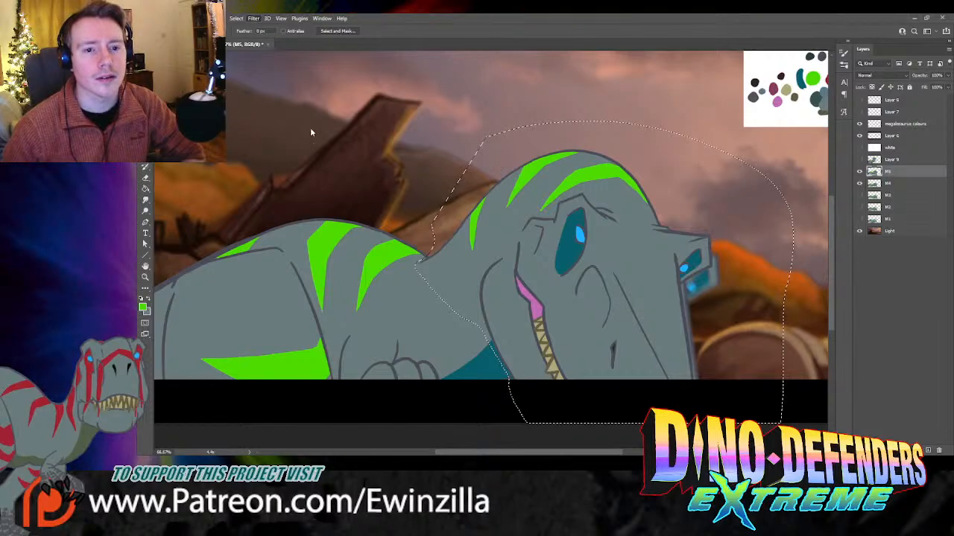
pyautogui.click(385, 178)
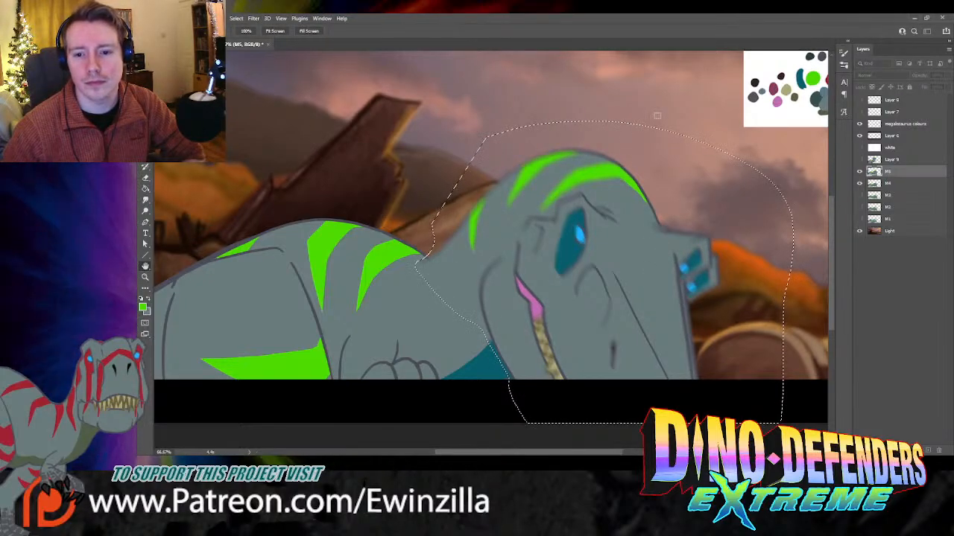
pyautogui.click(678, 143)
pyautogui.hotkey('ctrl', 'd')
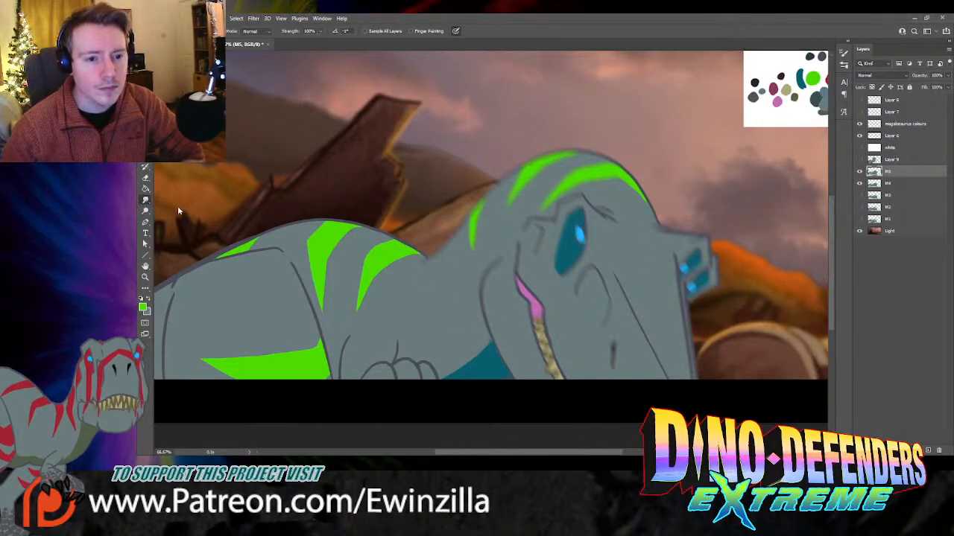
pyautogui.click(145, 199)
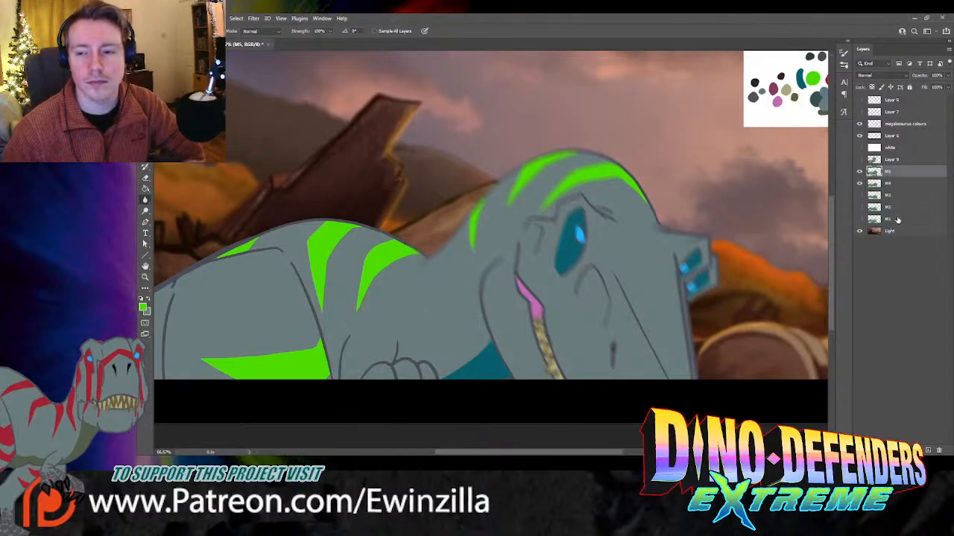
# Step: Sample the dark swatch and paint the markings on M5's fingers to match M4, toggling M5's visibility to compare
pyautogui.press('i')
pyautogui.click(755, 92)
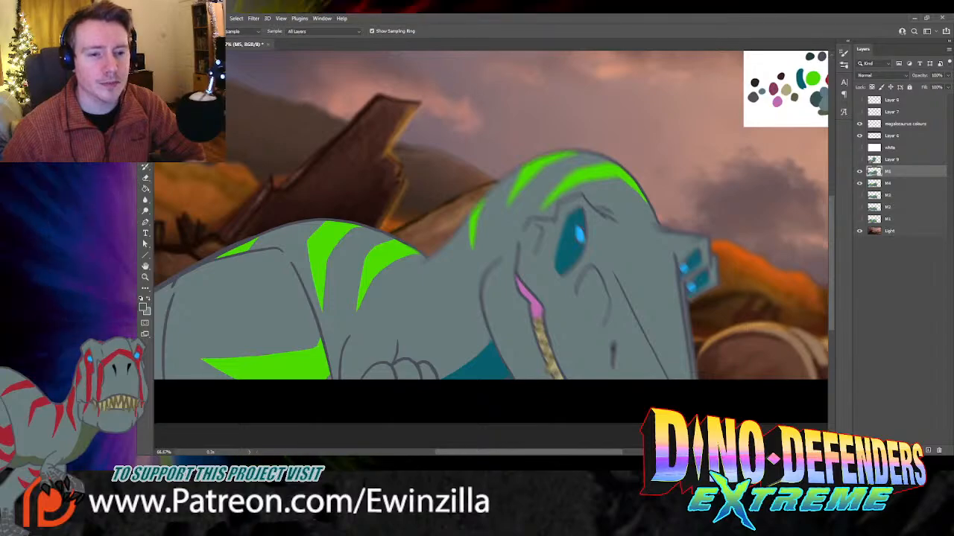
pyautogui.press('b')
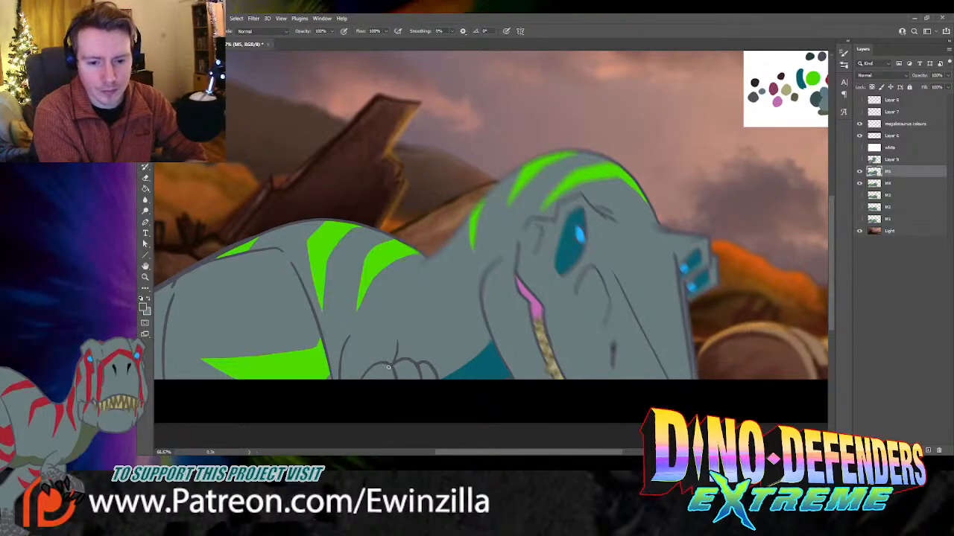
pyautogui.moveTo(375, 368)
pyautogui.mouseDown()
pyautogui.moveTo(411, 372)
pyautogui.moveTo(405, 362)
pyautogui.moveTo(417, 372)
pyautogui.moveTo(404, 374)
pyautogui.moveTo(412, 383)
pyautogui.moveTo(403, 365)
pyautogui.moveTo(425, 368)
pyautogui.mouseUp()
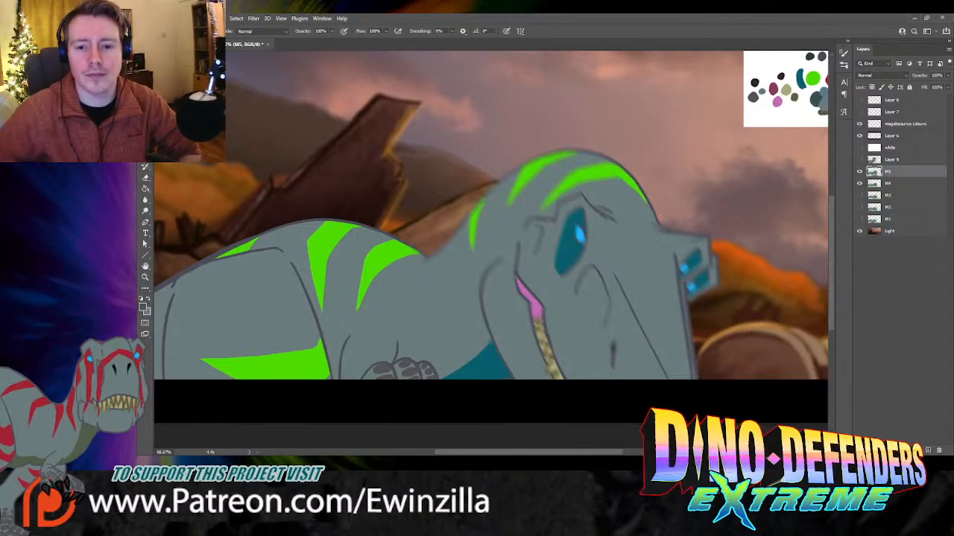
pyautogui.click(859, 172)
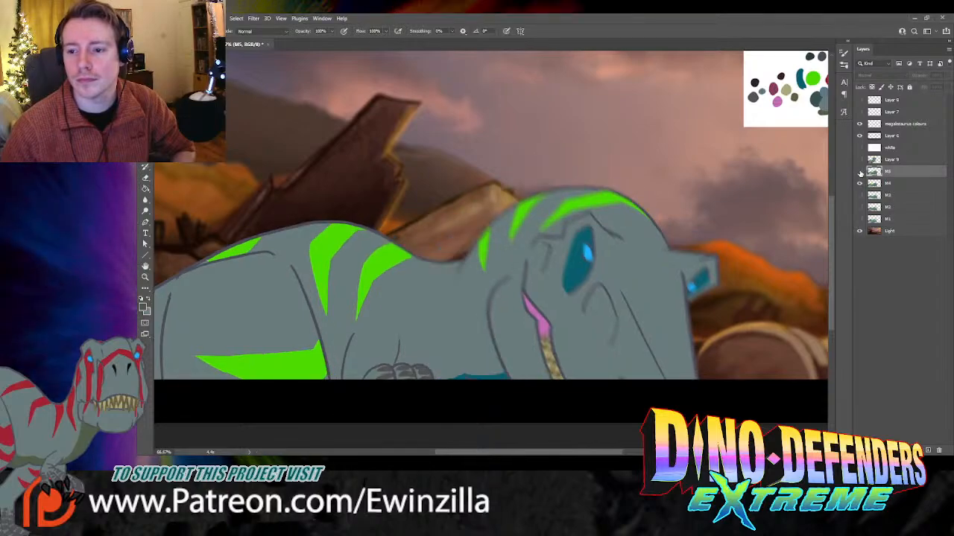
pyautogui.click(860, 172)
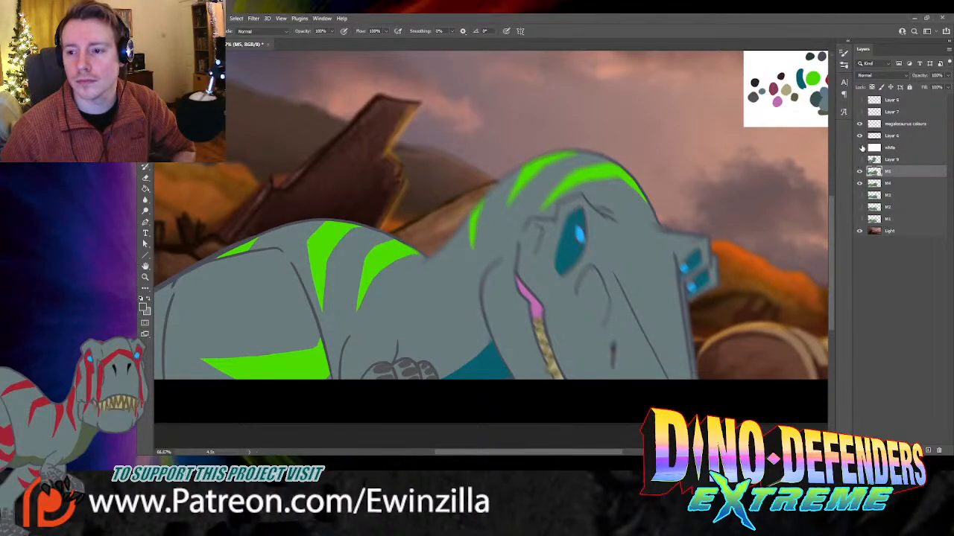
# Step: Show the white layer, hide M4, and smudge grey skin over the gap in M5's neck
pyautogui.click(860, 148)
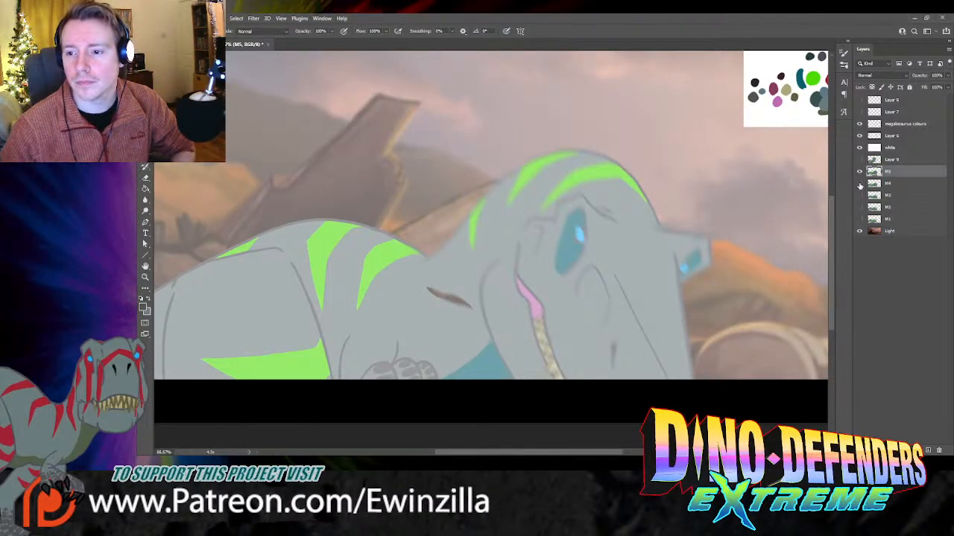
pyautogui.click(145, 200)
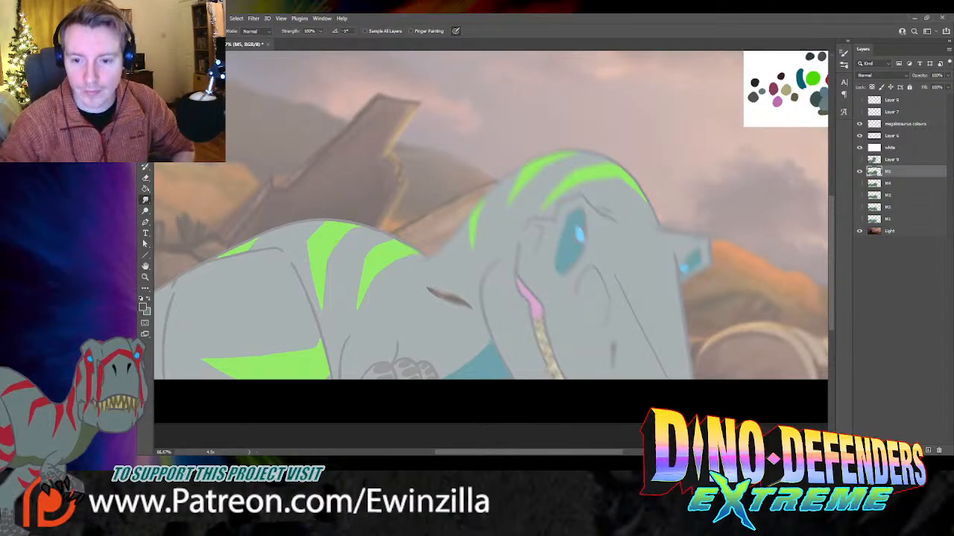
pyautogui.moveTo(425, 287); pyautogui.dragTo(470, 304)
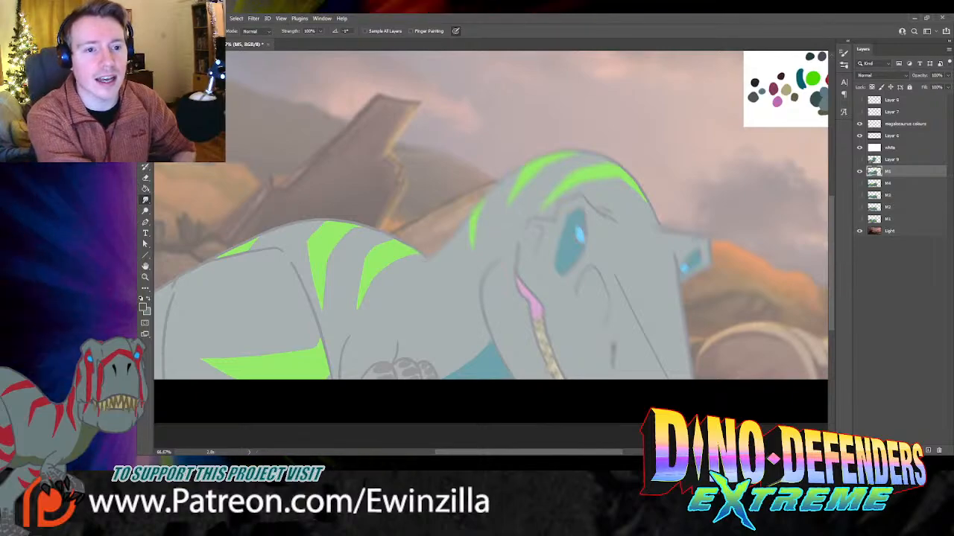
# Step: Sample the dark red swatch and paint a thin diagonal red scar across M5's snout down to the mouth, with the white layer hidden
pyautogui.press('i')
pyautogui.click(828, 79)
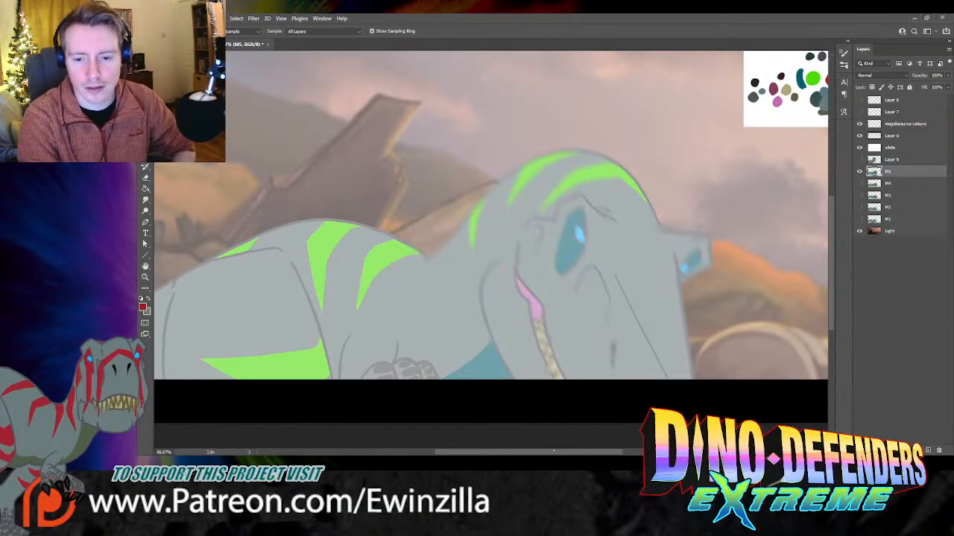
pyautogui.hscroll(4, 392, 288)
pyautogui.hscroll(-1, 392, 287)
pyautogui.press('b')
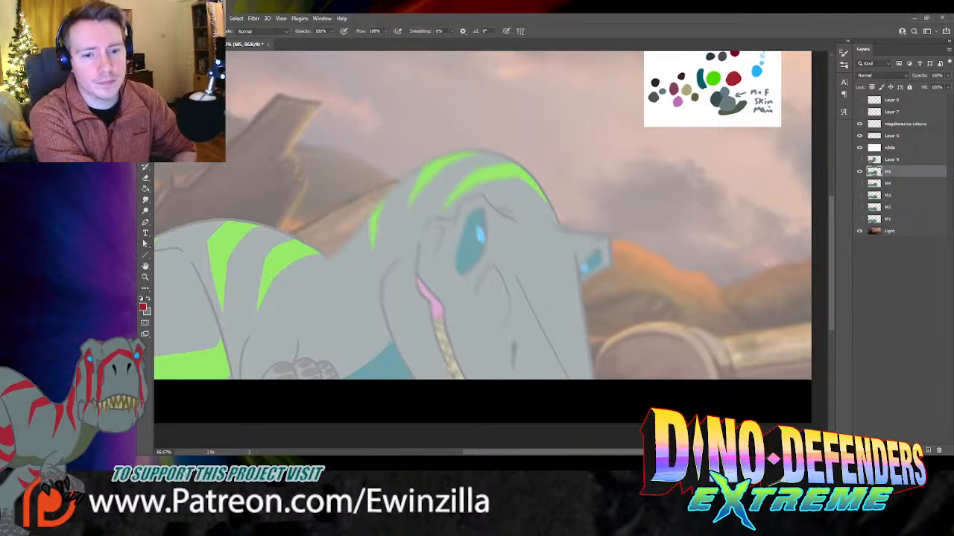
pyautogui.moveTo(478, 354); pyautogui.dragTo(468, 369)
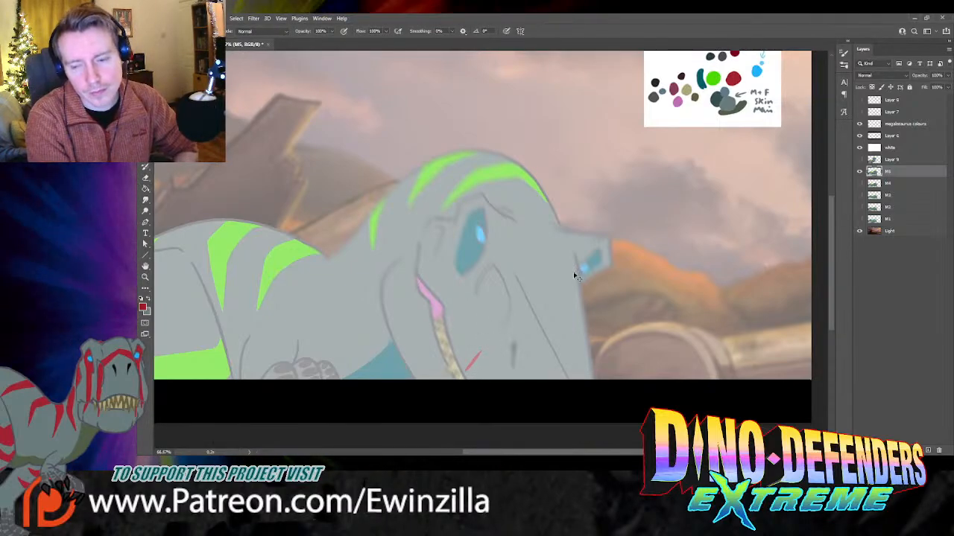
pyautogui.hotkey('ctrl', 'z')
pyautogui.click(859, 148)
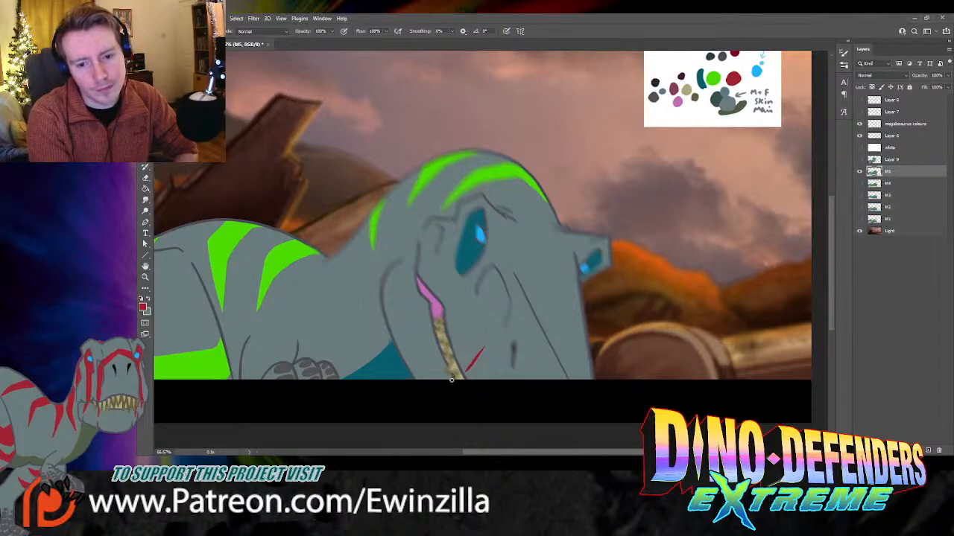
pyautogui.hotkey('ctrl', 'z')
pyautogui.moveTo(483, 351); pyautogui.dragTo(463, 374)
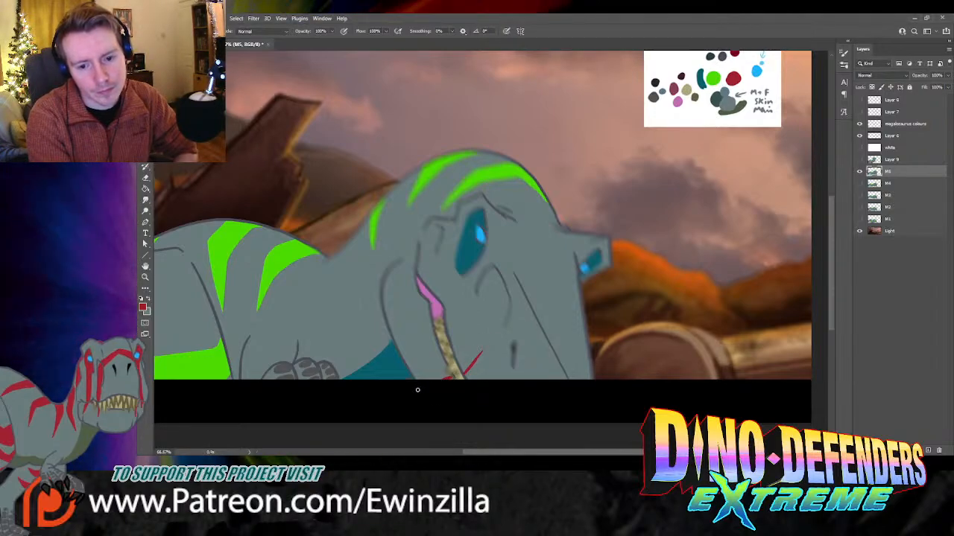
# Step: Soften the red scar on M5's snout with the Blur tool to match the blurred head
pyautogui.click(145, 199)
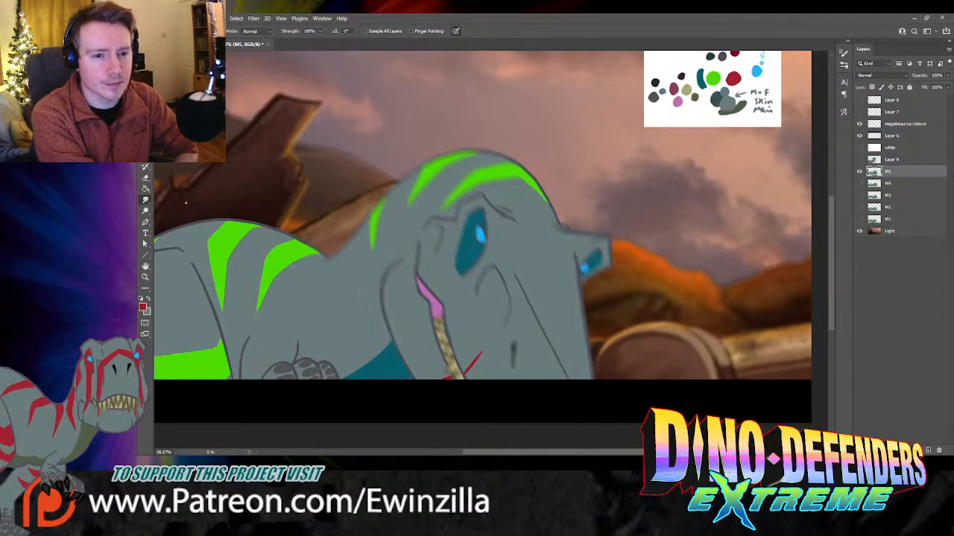
pyautogui.click(185, 202)
pyautogui.moveTo(483, 354); pyautogui.dragTo(458, 381)
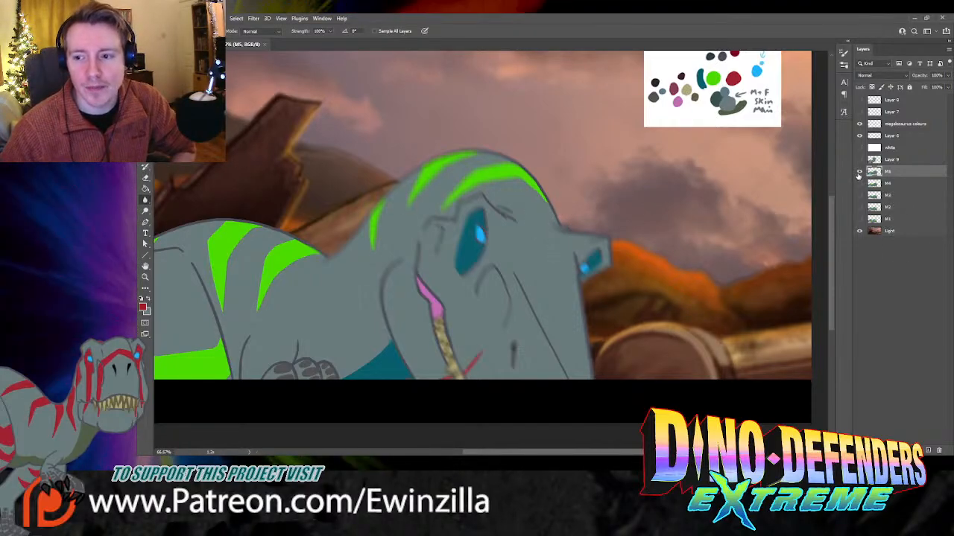
# Step: Show the white layer over M5 and sample the dark grey line colour from the palette
pyautogui.click(859, 148)
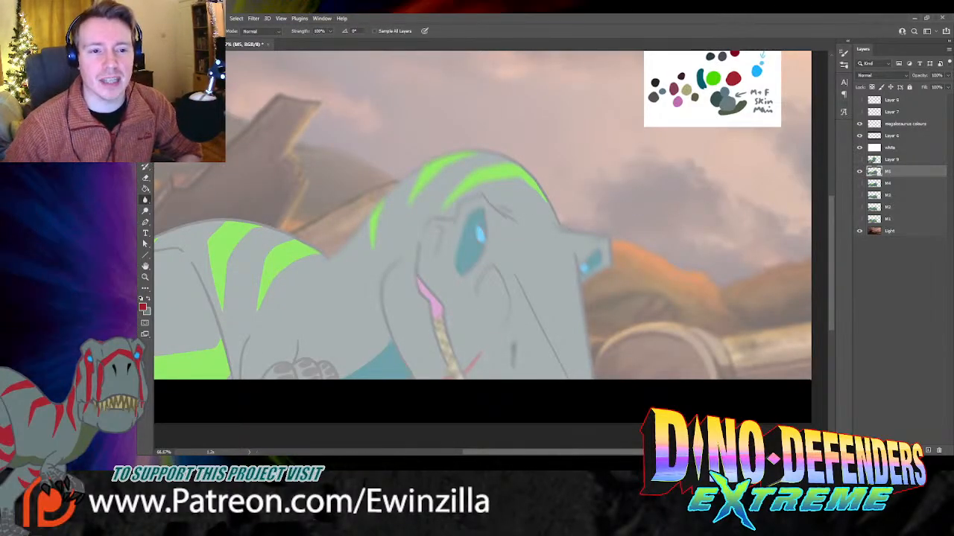
pyautogui.click(146, 124)
pyautogui.scroll(1, 268, 243)
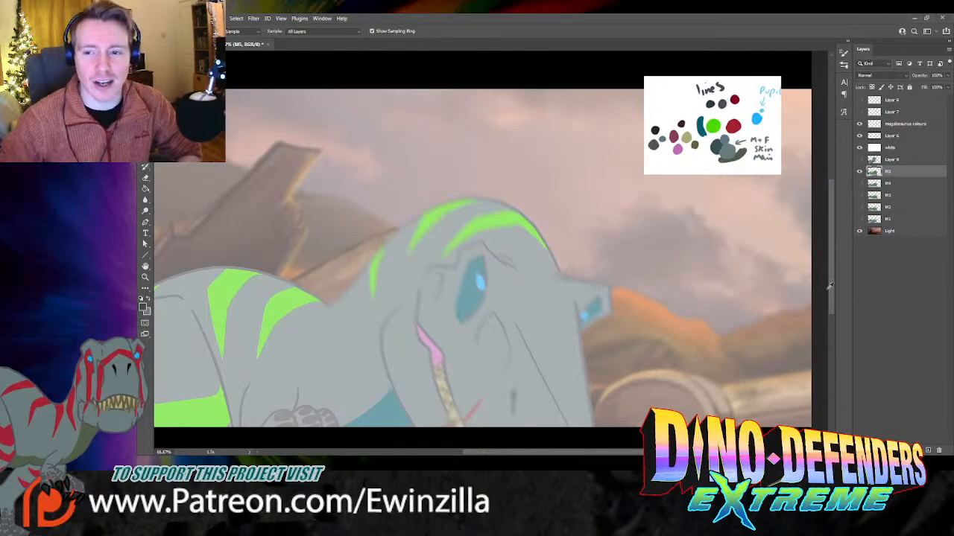
pyautogui.click(727, 103)
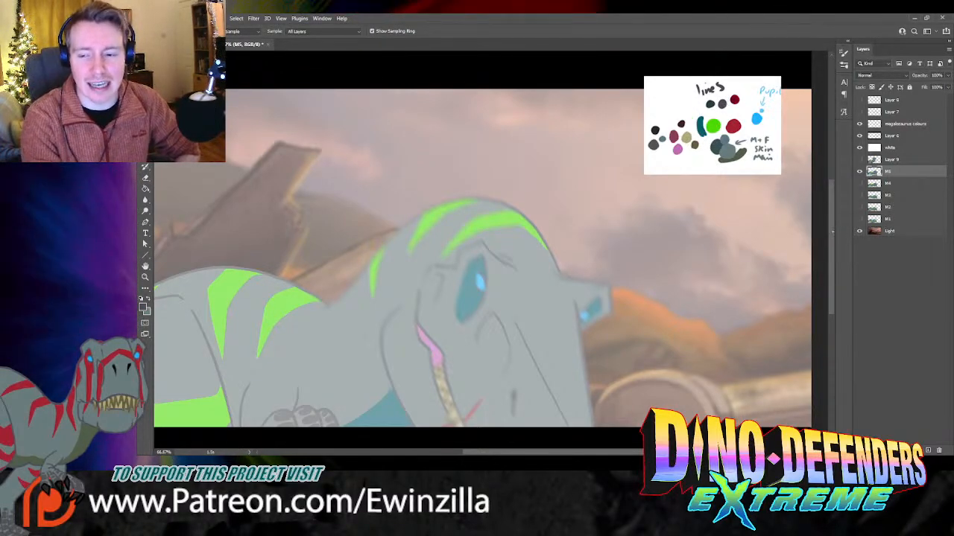
pyautogui.scroll(-1, 483, 238)
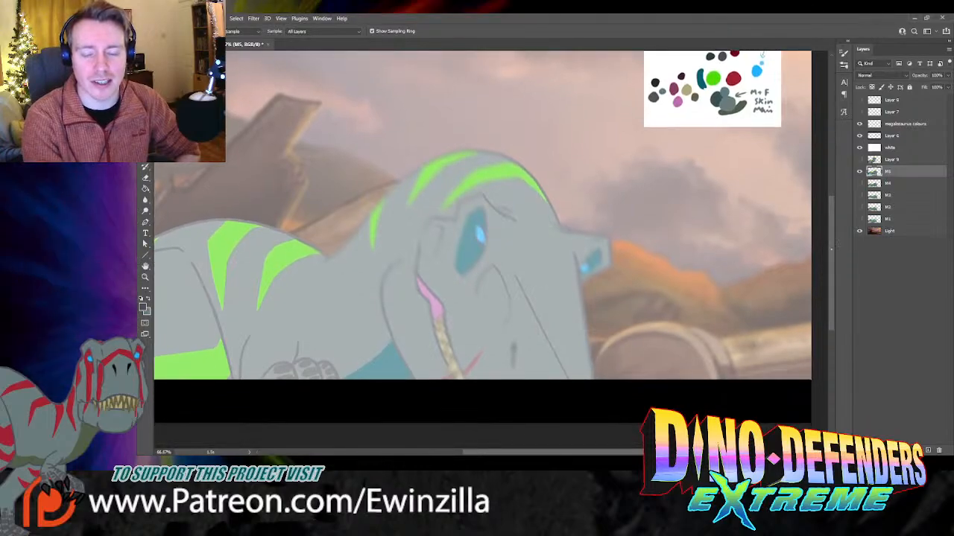
pyautogui.moveTo(555, 452); pyautogui.dragTo(521, 452)
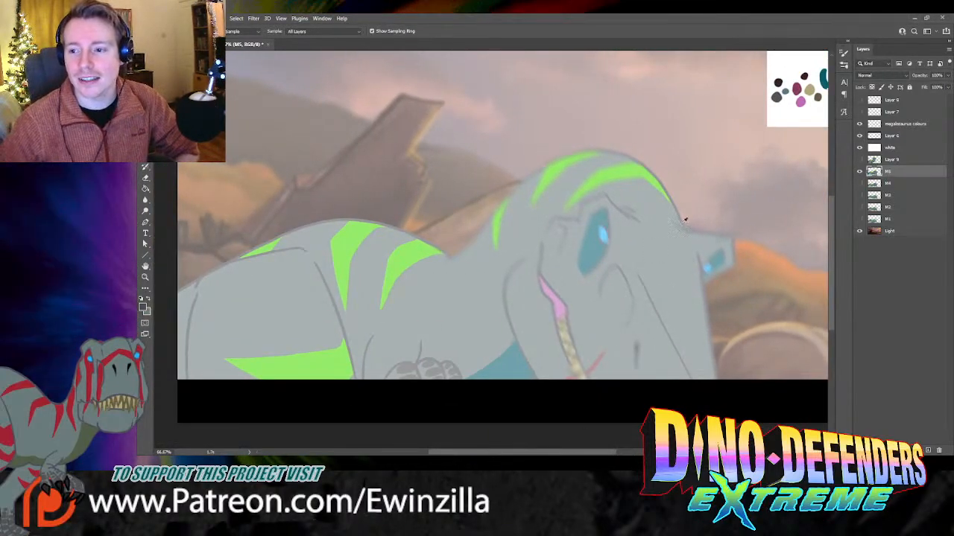
# Step: Show Layer 9 over M5 as a reference pose and lower its opacity to 42%
pyautogui.click(859, 170)
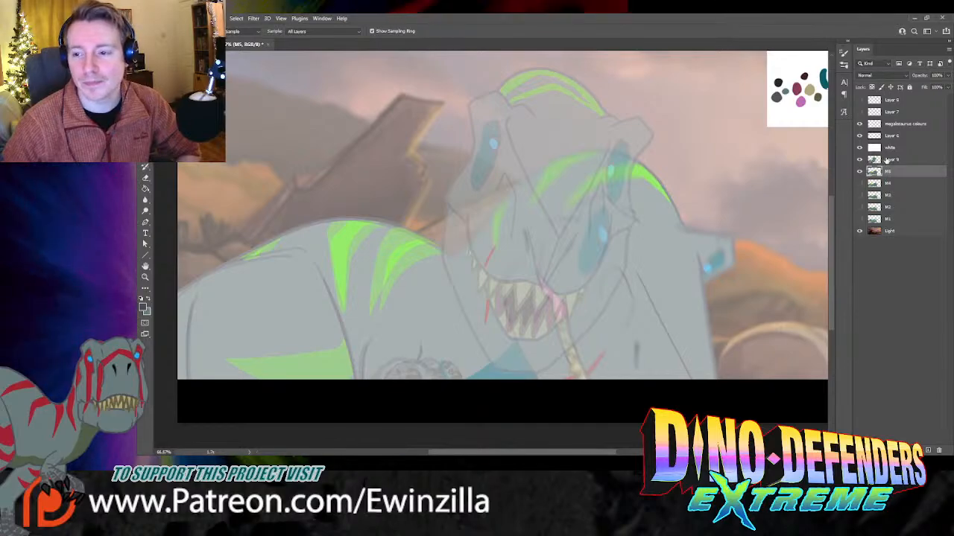
pyautogui.click(891, 160)
pyautogui.click(949, 77)
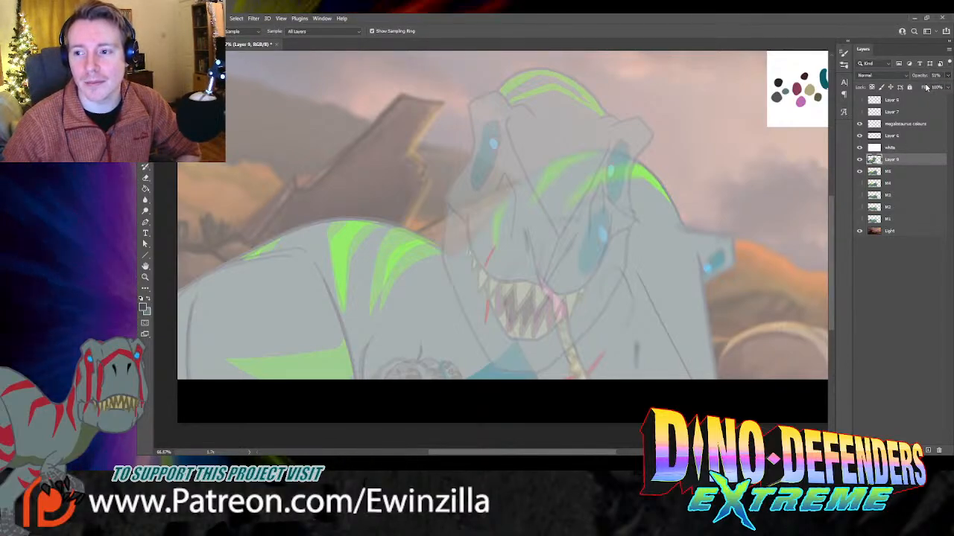
pyautogui.moveTo(930, 87); pyautogui.dragTo(926, 88)
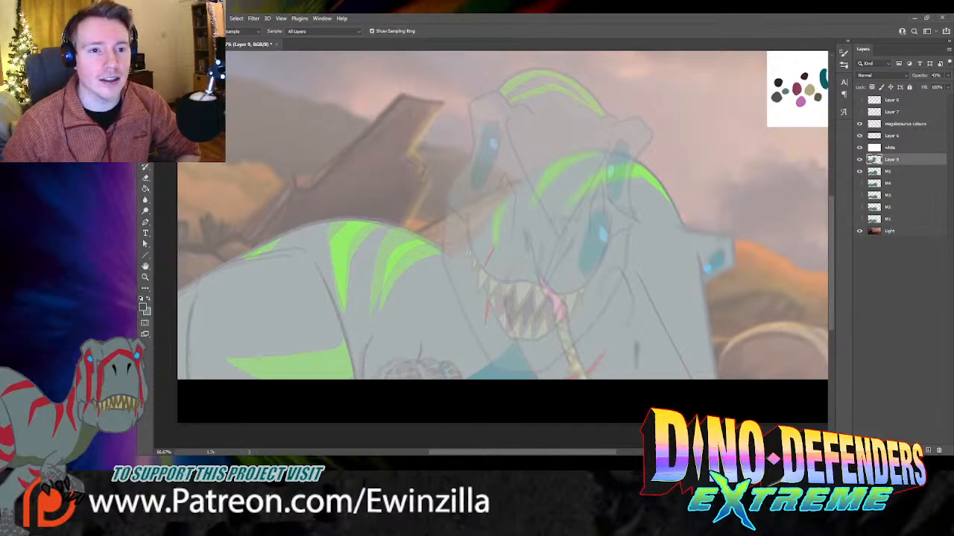
# Step: Add an empty layer named M6 above the white layer
pyautogui.click(313, 32)
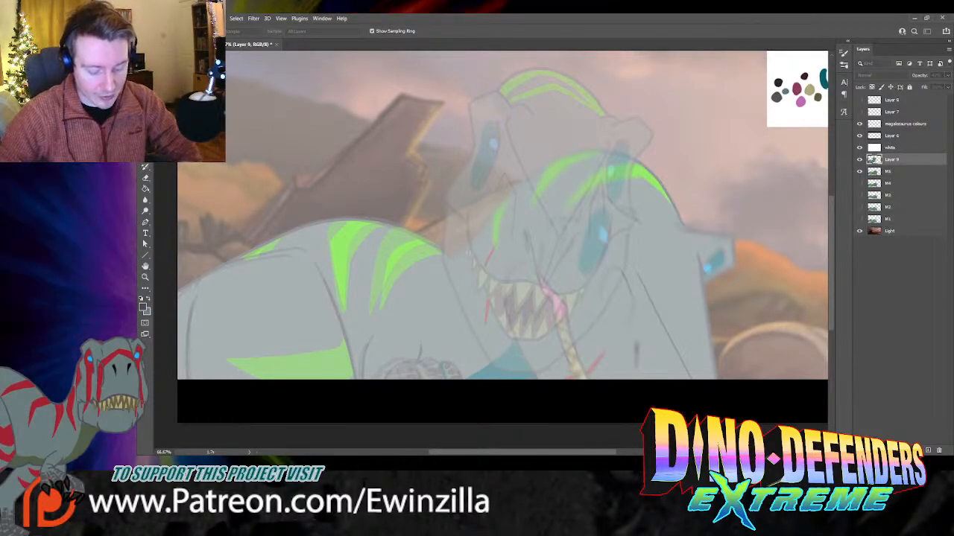
pyautogui.click(579, 194)
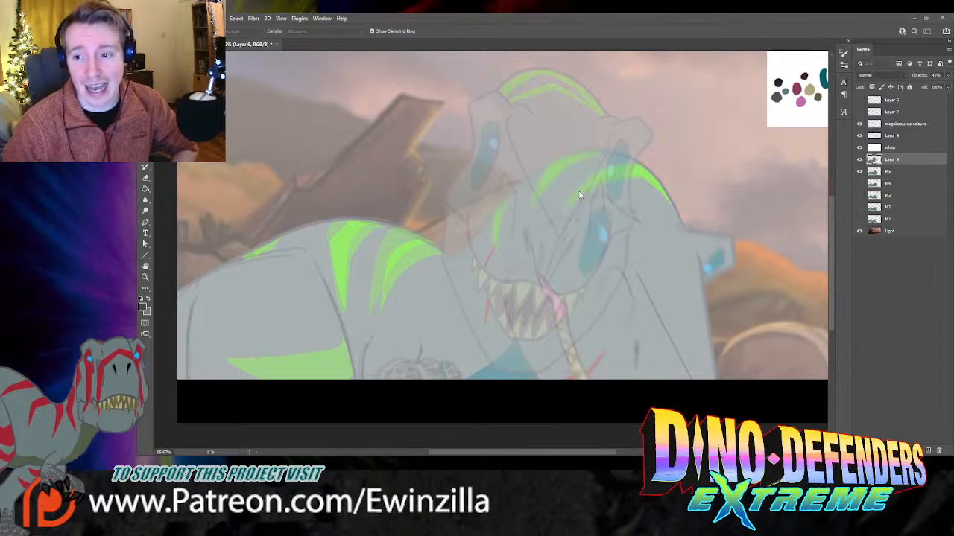
pyautogui.moveTo(888, 161); pyautogui.dragTo(889, 147)
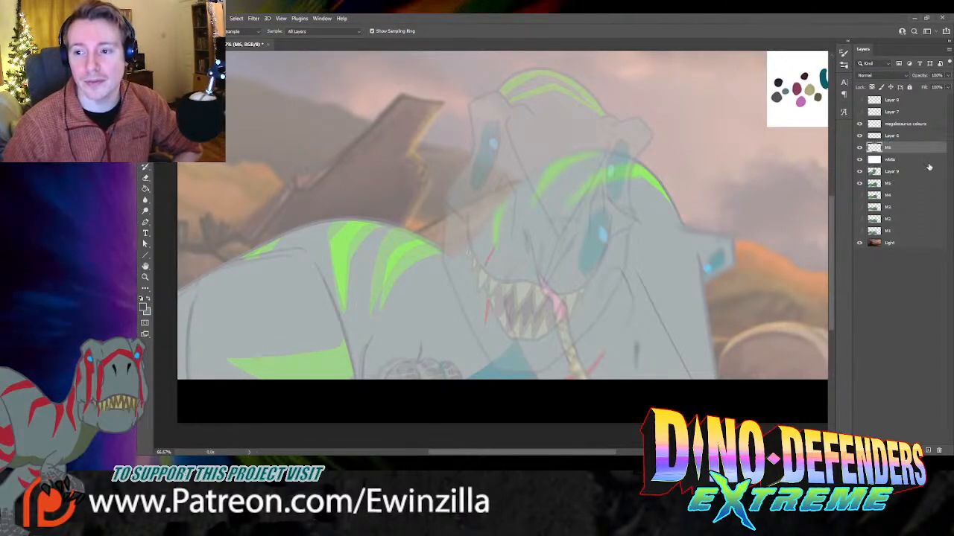
pyautogui.moveTo(545, 454); pyautogui.dragTo(569, 454)
pyautogui.scroll(1, 689, 160)
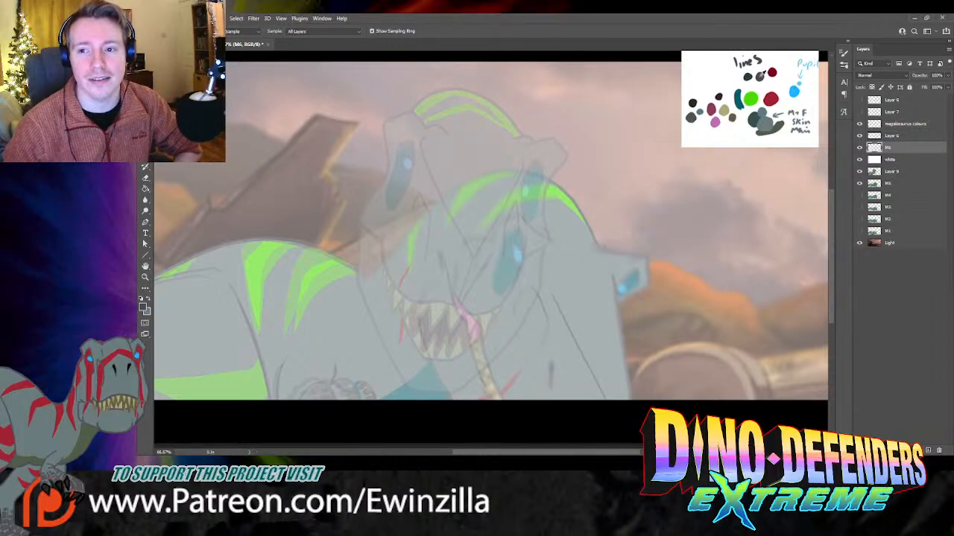
pyautogui.scroll(-1, 677, 271)
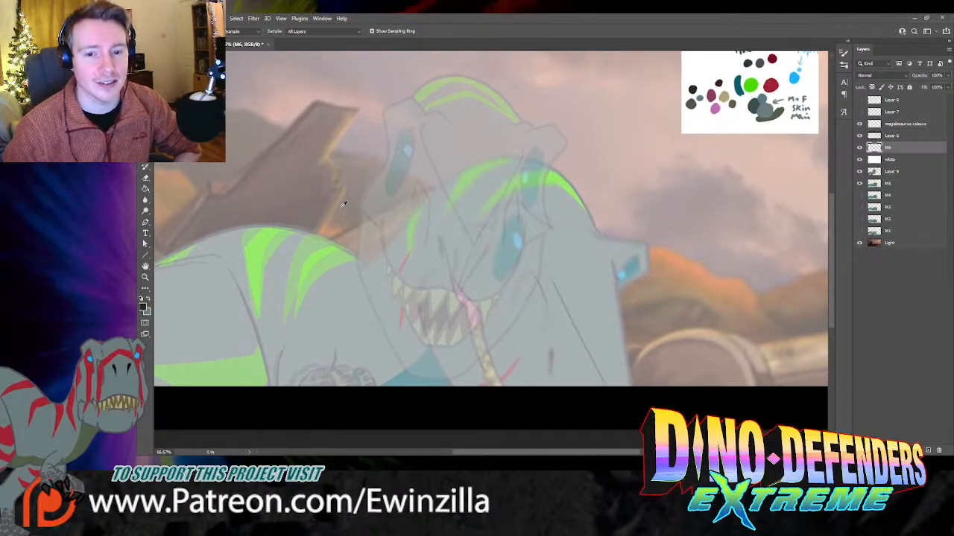
pyautogui.scroll(1, 367, 184)
pyautogui.press('b')
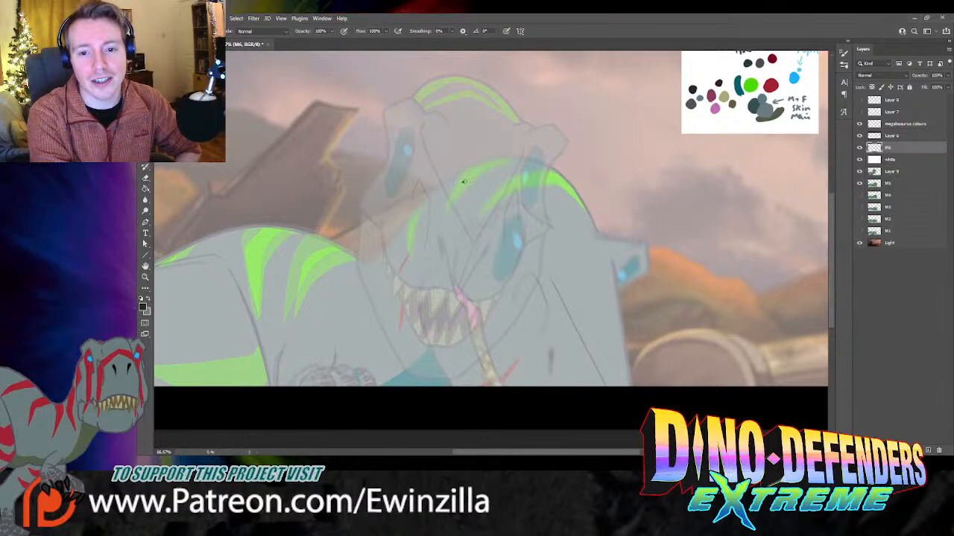
pyautogui.moveTo(462, 181); pyautogui.dragTo(493, 186)
pyautogui.hotkey('ctrl', 'z')
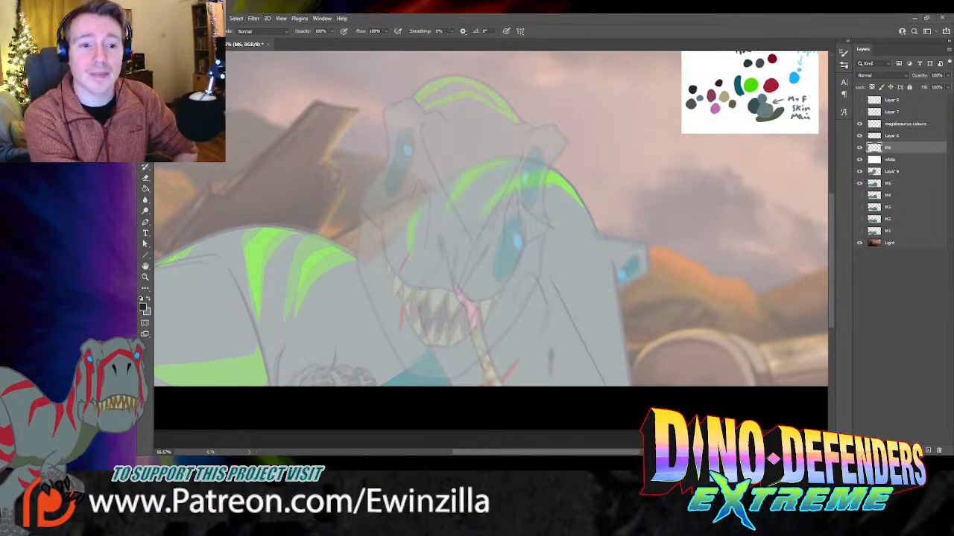
# Step: Take the dark grey line colour for the brush and outline the peaked left brow of the M6 head
pyautogui.press('i')
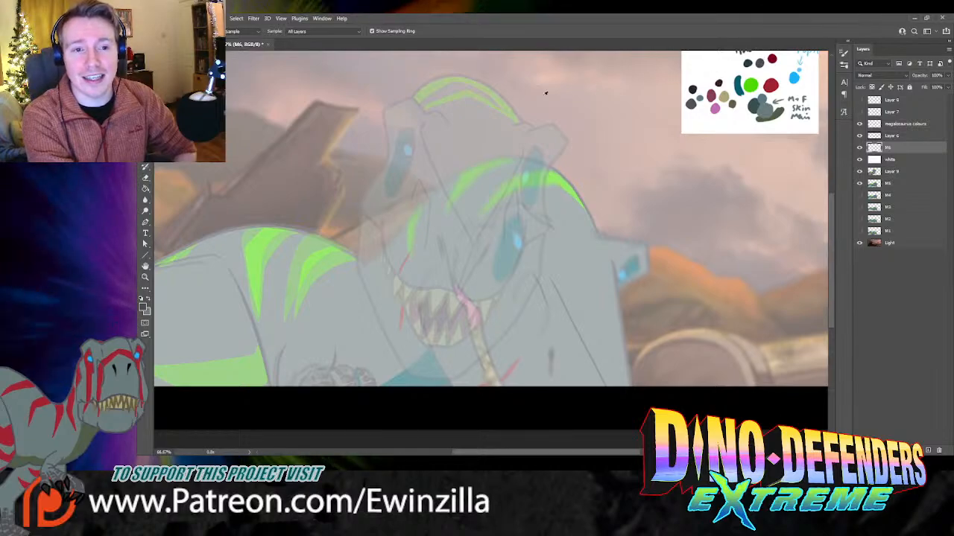
pyautogui.press('b')
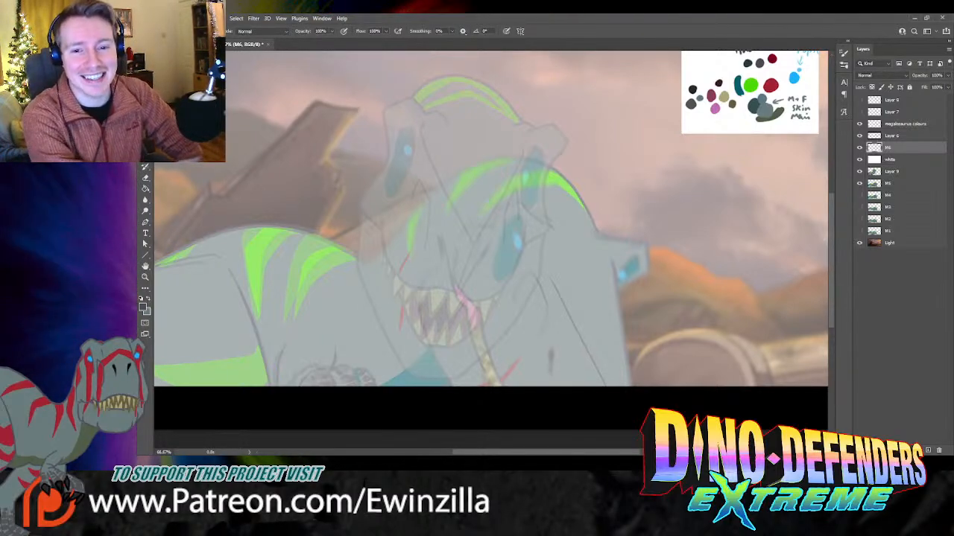
pyautogui.moveTo(473, 195)
pyautogui.mouseDown()
pyautogui.moveTo(497, 179)
pyautogui.moveTo(500, 222)
pyautogui.moveTo(475, 186)
pyautogui.moveTo(497, 173)
pyautogui.moveTo(509, 183)
pyautogui.mouseUp()
pyautogui.hotkey('ctrl', 'z')
pyautogui.hotkey('ctrl', 'z')
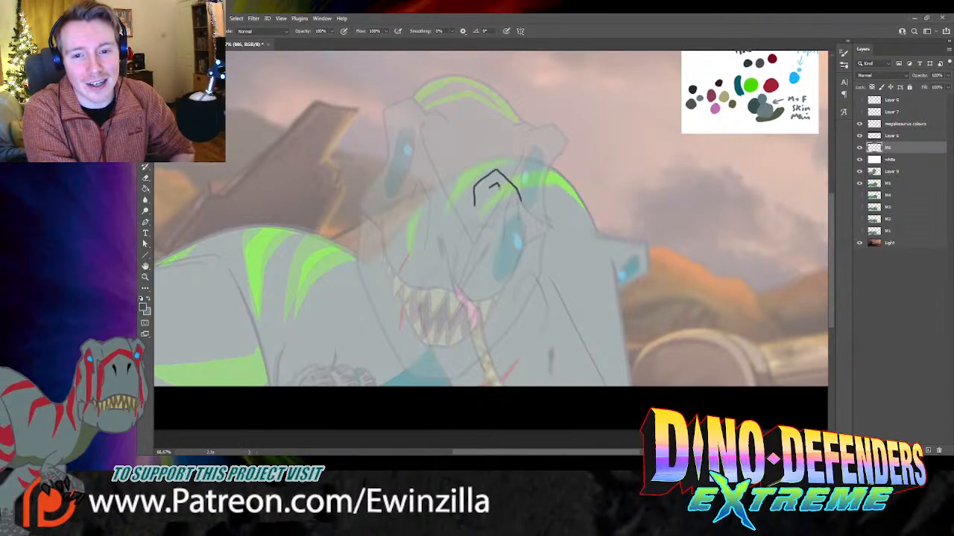
# Step: Draw the elongated left eye patch beneath the peaked brow on M6, with a small round eye inside
pyautogui.moveTo(497, 187); pyautogui.dragTo(492, 233)
pyautogui.hotkey('ctrl', 'z')
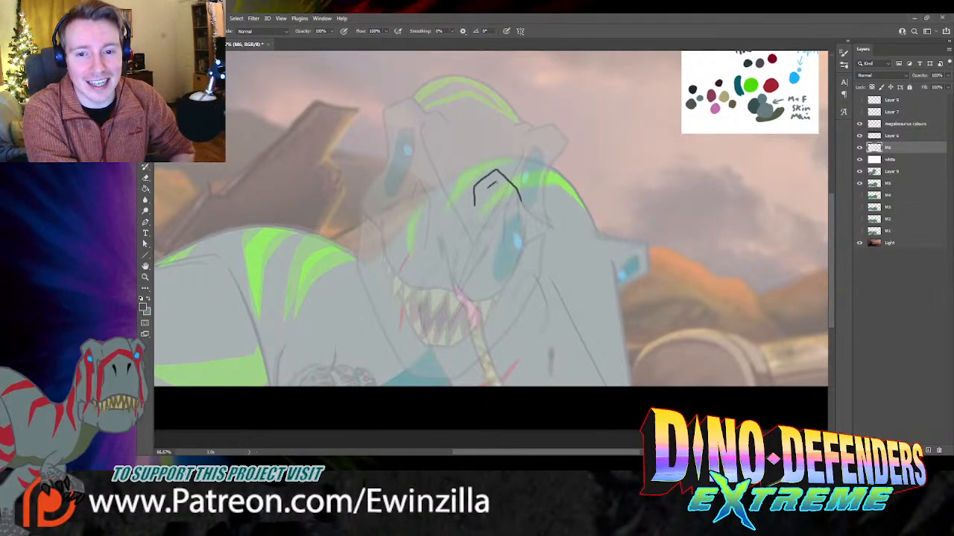
pyautogui.moveTo(498, 183); pyautogui.dragTo(485, 234)
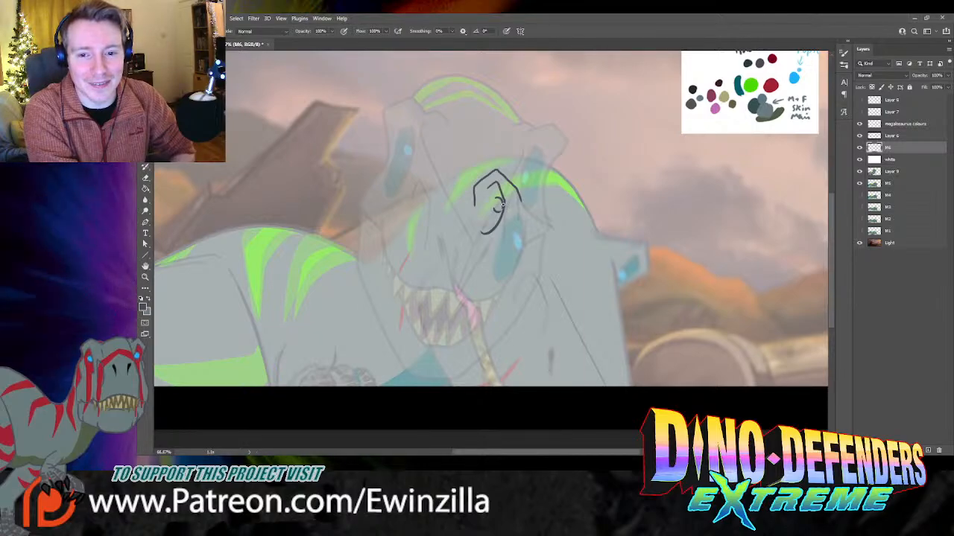
pyautogui.hotkey('ctrl', 'z')
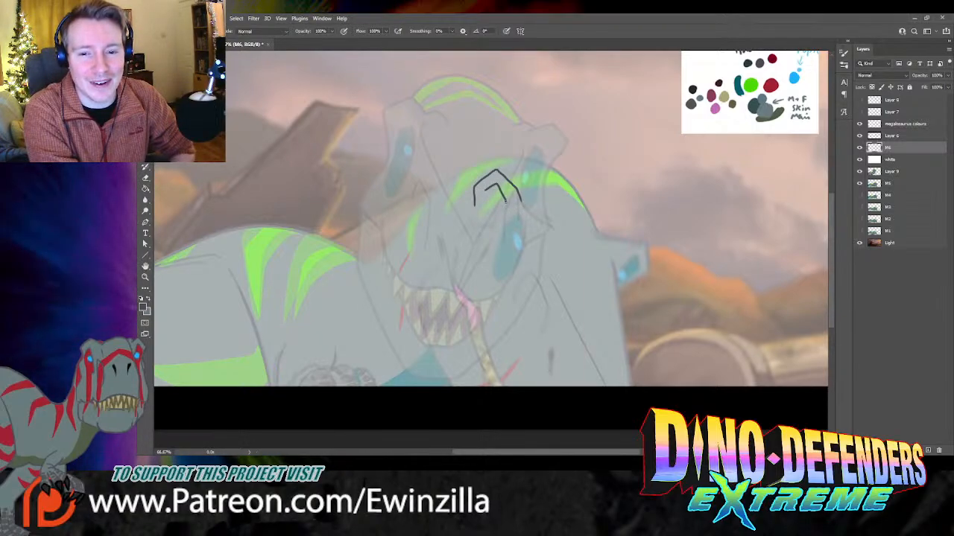
pyautogui.moveTo(506, 201); pyautogui.dragTo(483, 237)
pyautogui.hotkey('ctrl', 'z')
pyautogui.moveTo(485, 188)
pyautogui.mouseDown()
pyautogui.moveTo(497, 181)
pyautogui.moveTo(511, 202)
pyautogui.moveTo(492, 242)
pyautogui.mouseUp()
pyautogui.moveTo(496, 186); pyautogui.dragTo(505, 216)
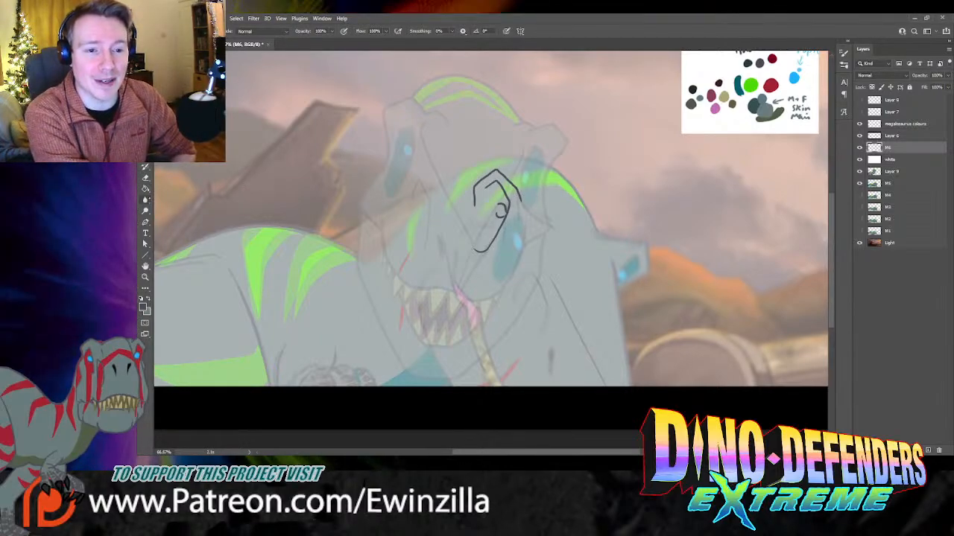
# Step: Stretch the right end of the left brow line outward and down with the Smudge tool
pyautogui.click(146, 200)
pyautogui.click(176, 220)
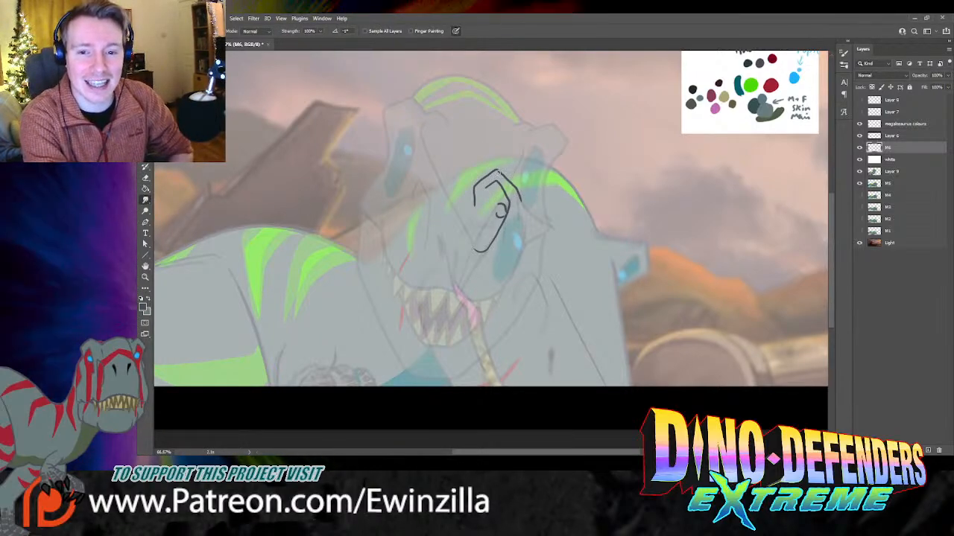
pyautogui.moveTo(497, 171); pyautogui.dragTo(526, 199)
pyautogui.hotkey('ctrl', 'z')
pyautogui.moveTo(496, 171); pyautogui.dragTo(525, 199)
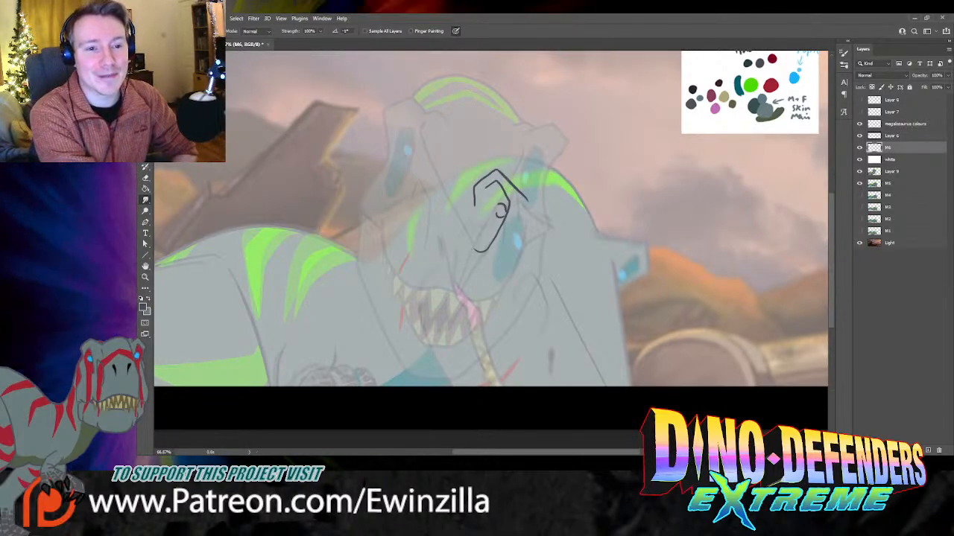
# Step: Brush a small hooked shape beside the left brow and an angular cheek contour below the left eye
pyautogui.press('b')
pyautogui.moveTo(473, 211); pyautogui.dragTo(440, 245)
pyautogui.hotkey('ctrl', 'z')
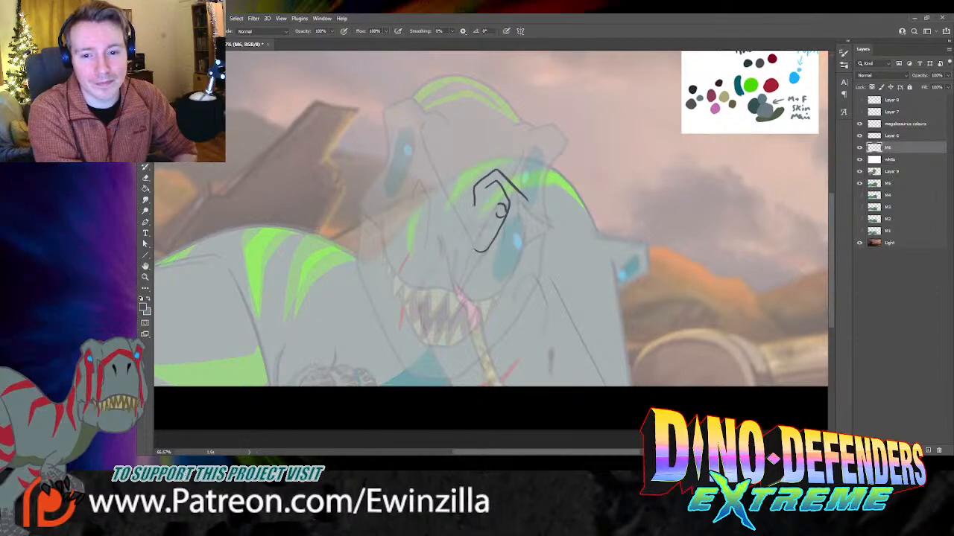
pyautogui.moveTo(476, 198)
pyautogui.mouseDown()
pyautogui.moveTo(446, 204)
pyautogui.moveTo(443, 227)
pyautogui.moveTo(460, 196)
pyautogui.moveTo(448, 213)
pyautogui.moveTo(465, 201)
pyautogui.moveTo(461, 224)
pyautogui.mouseUp()
pyautogui.hotkey('ctrl', 'z')
pyautogui.hotkey('ctrl', 'z')
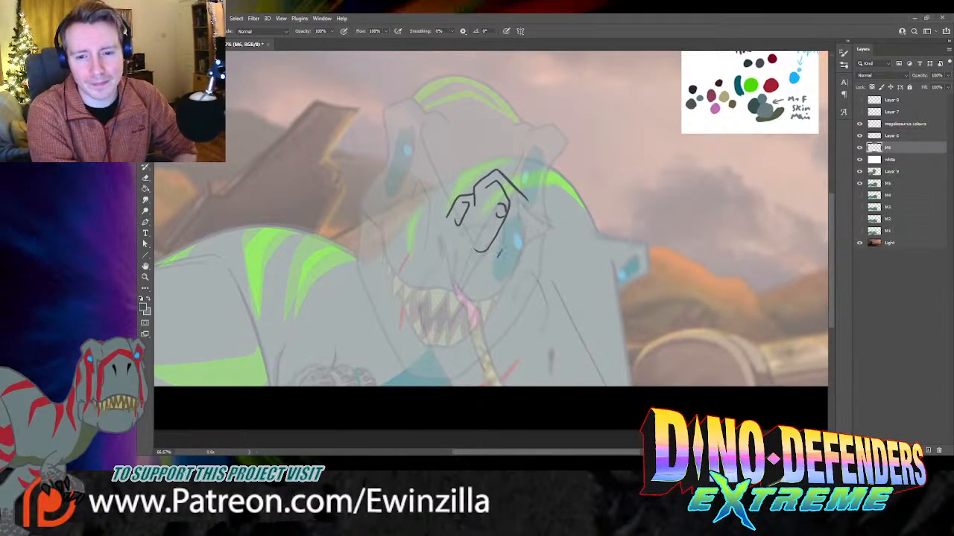
pyautogui.moveTo(497, 254)
pyautogui.mouseDown()
pyautogui.moveTo(531, 238)
pyautogui.moveTo(534, 258)
pyautogui.moveTo(518, 297)
pyautogui.mouseUp()
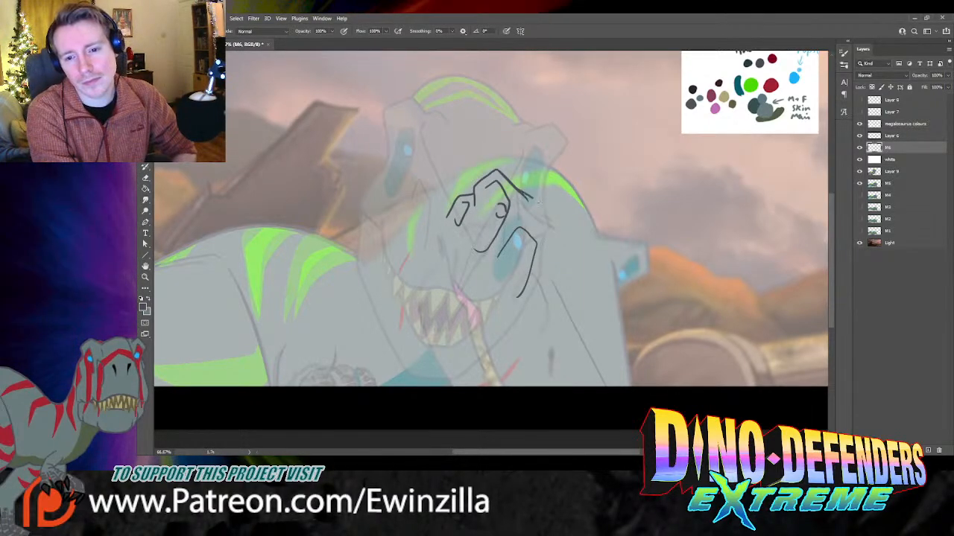
# Step: Outline the right brow of the M6 head and mark the corner of the snout tip below it
pyautogui.moveTo(533, 198)
pyautogui.mouseDown()
pyautogui.moveTo(625, 218)
pyautogui.moveTo(633, 252)
pyautogui.moveTo(619, 262)
pyautogui.moveTo(664, 384)
pyautogui.mouseUp()
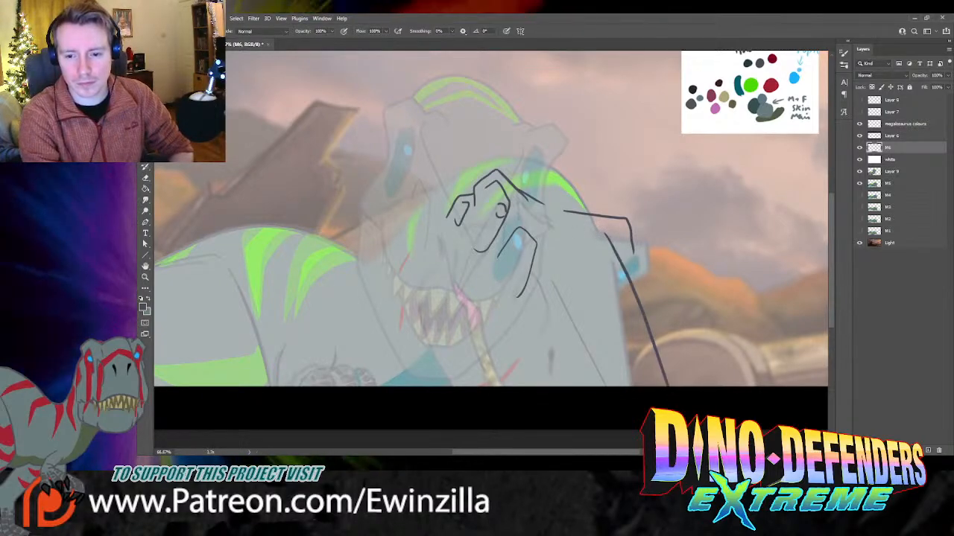
pyautogui.hotkey('ctrl', 'z')
pyautogui.moveTo(613, 237); pyautogui.dragTo(670, 383)
pyautogui.hotkey('ctrl', 'z')
pyautogui.moveTo(609, 240); pyautogui.dragTo(669, 384)
pyautogui.hotkey('ctrl', 'z')
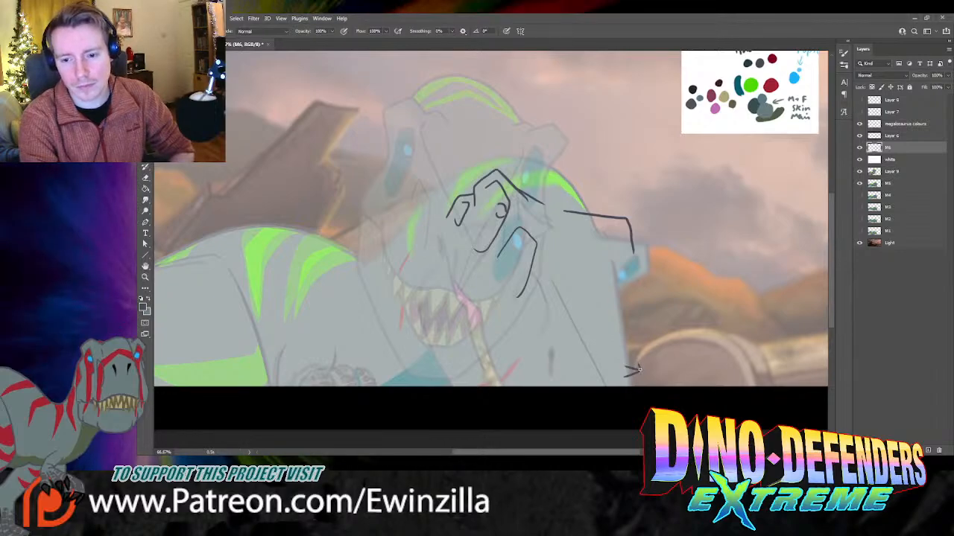
# Step: Draw the snout's outer side line from below the right brow to the snout tip, redoing it until it fits
pyautogui.moveTo(615, 246); pyautogui.dragTo(641, 373)
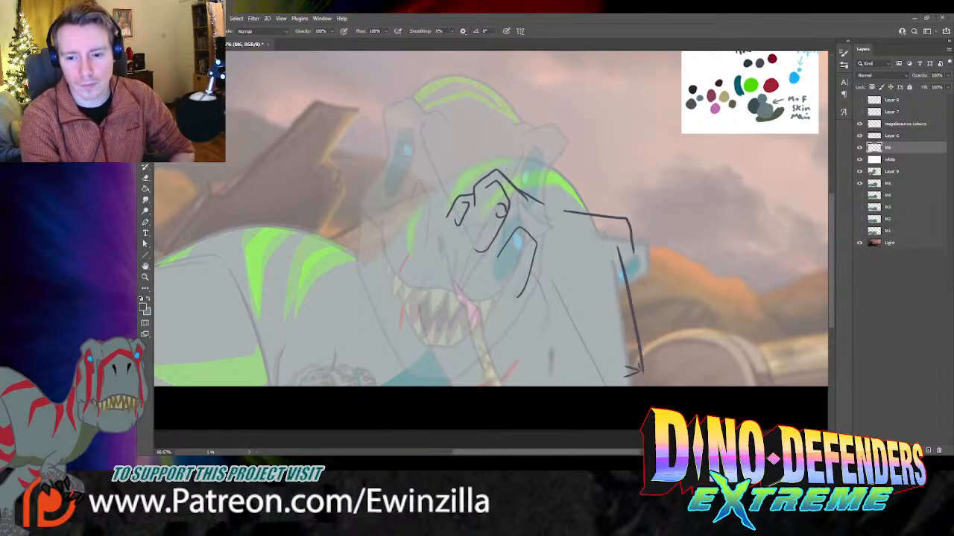
pyautogui.press('z')
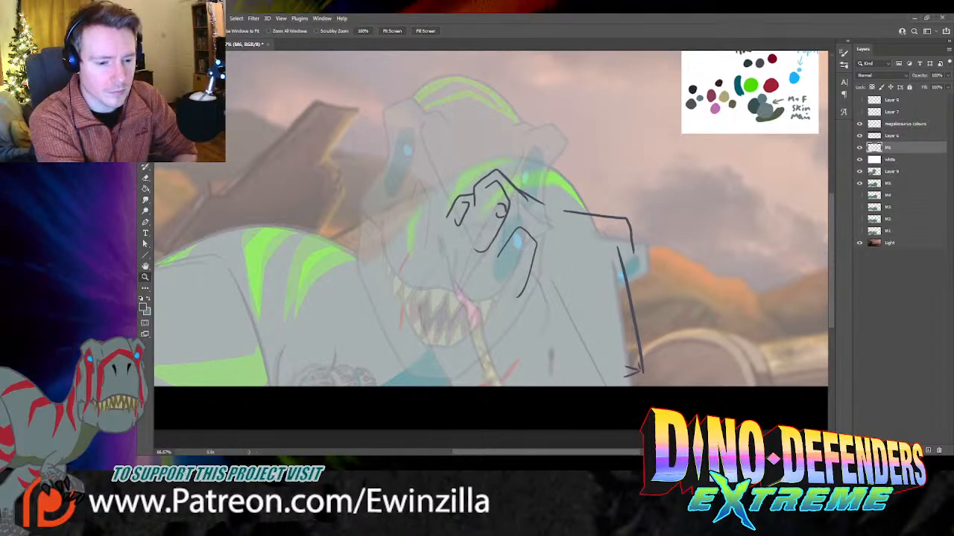
pyautogui.hotkey('ctrl', 'z')
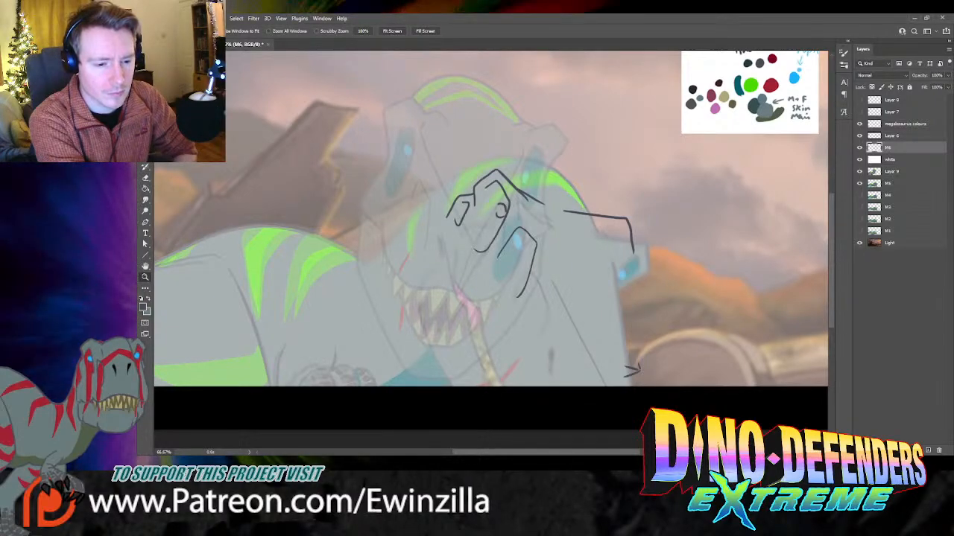
pyautogui.press('b')
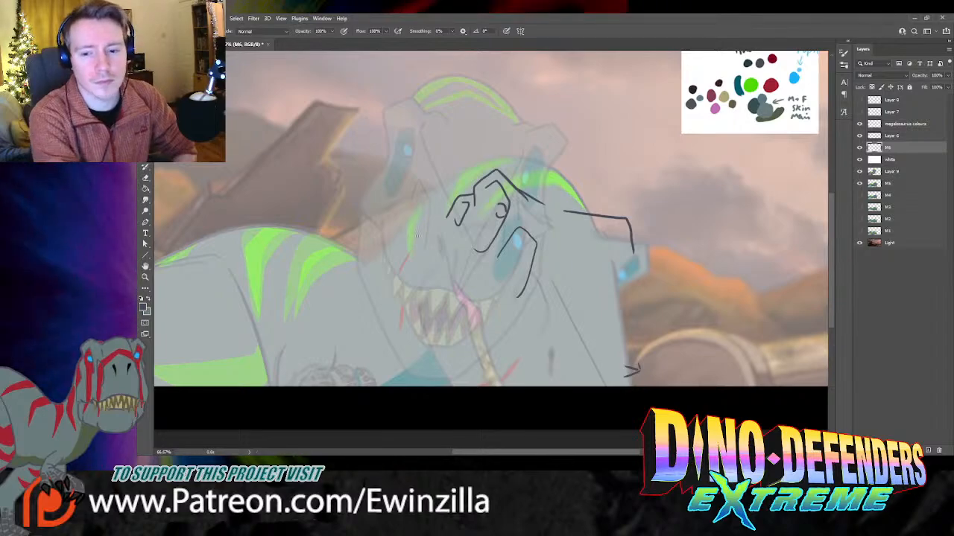
pyautogui.moveTo(614, 250); pyautogui.dragTo(639, 374)
pyautogui.hotkey('ctrl', 'z')
pyautogui.moveTo(612, 247)
pyautogui.mouseDown()
pyautogui.moveTo(639, 368)
pyautogui.moveTo(619, 271)
pyautogui.moveTo(633, 347)
pyautogui.mouseUp()
pyautogui.hotkey('ctrl', 'z')
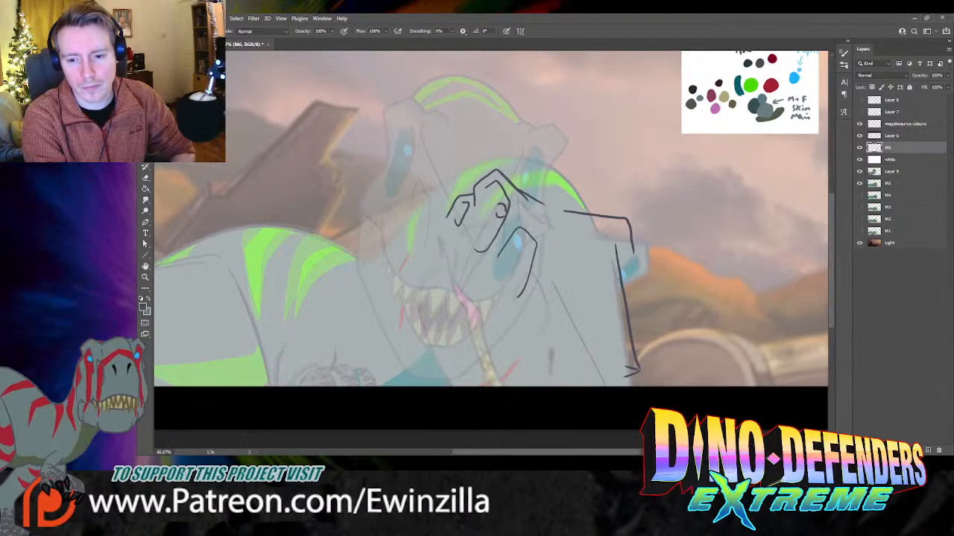
pyautogui.hotkey('ctrl', 'z')
pyautogui.moveTo(611, 247); pyautogui.dragTo(638, 370)
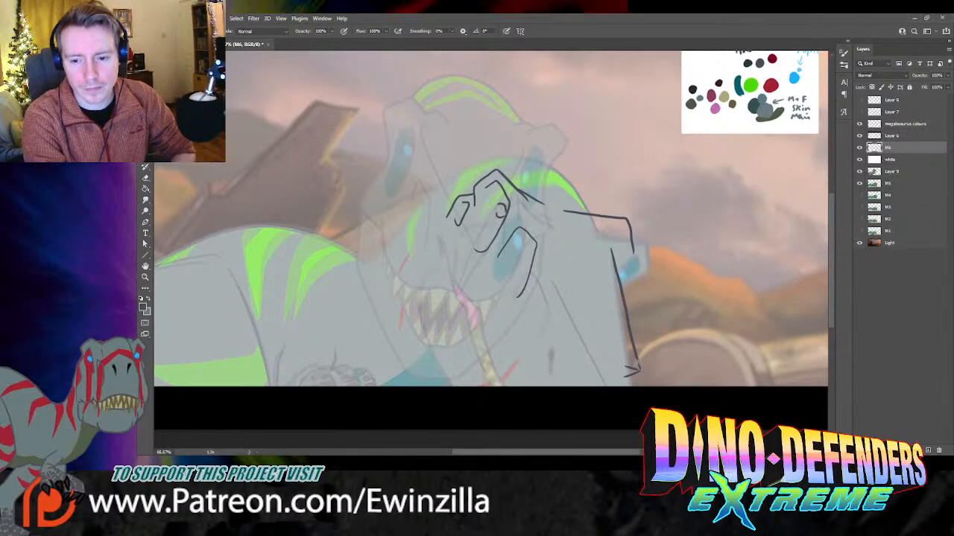
pyautogui.hotkey('ctrl', 'z')
pyautogui.moveTo(610, 247); pyautogui.dragTo(637, 369)
pyautogui.hotkey('ctrl', 'z')
pyautogui.moveTo(609, 249); pyautogui.dragTo(639, 369)
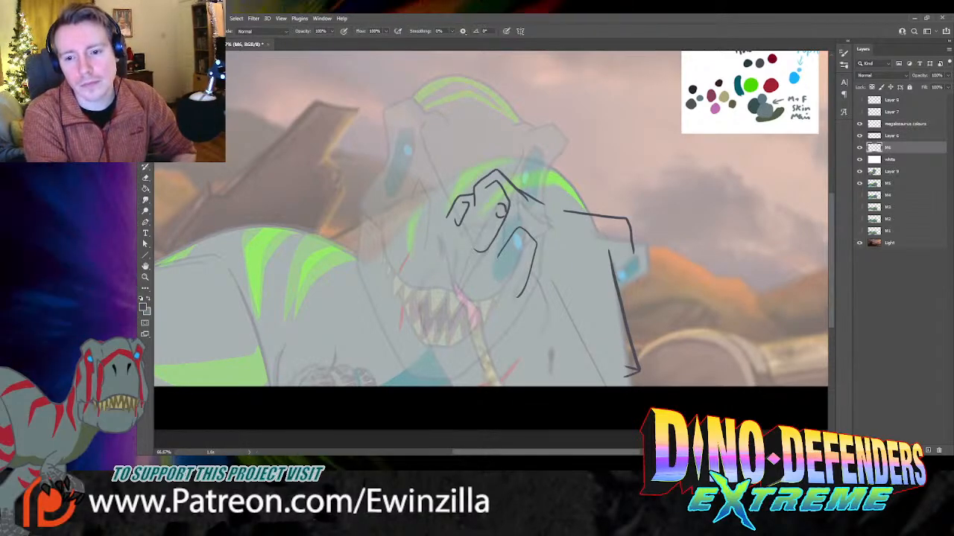
# Step: Draw the right eye socket under its brow and a diagonal snout ridge line down to the snout tip
pyautogui.moveTo(634, 252); pyautogui.dragTo(616, 274)
pyautogui.moveTo(626, 235); pyautogui.dragTo(612, 257)
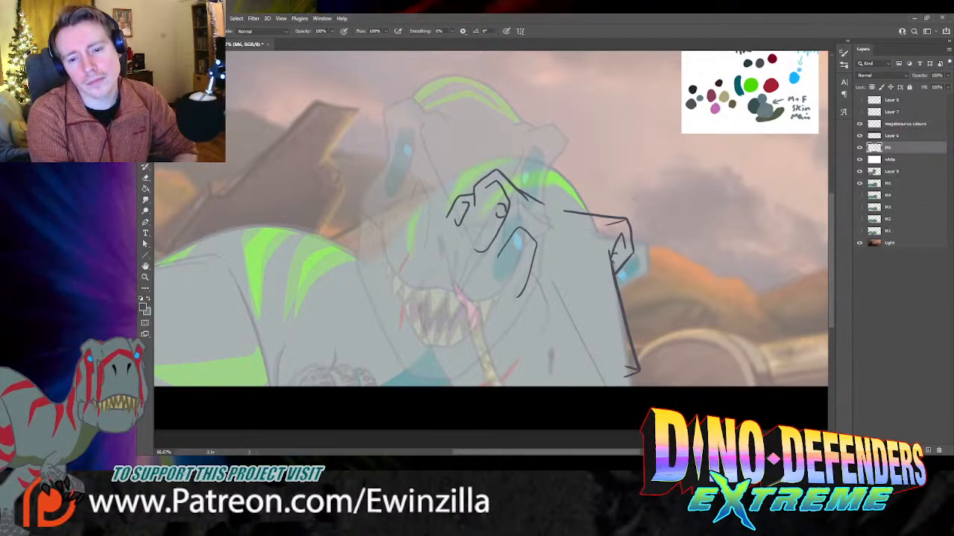
pyautogui.moveTo(540, 235); pyautogui.dragTo(618, 364)
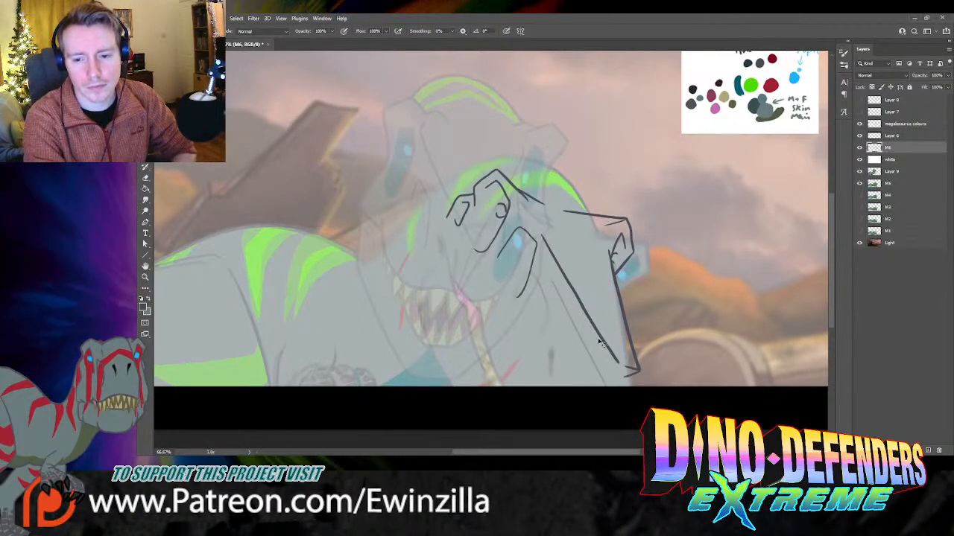
pyautogui.hotkey('ctrl', 'z')
pyautogui.moveTo(533, 222); pyautogui.dragTo(631, 365)
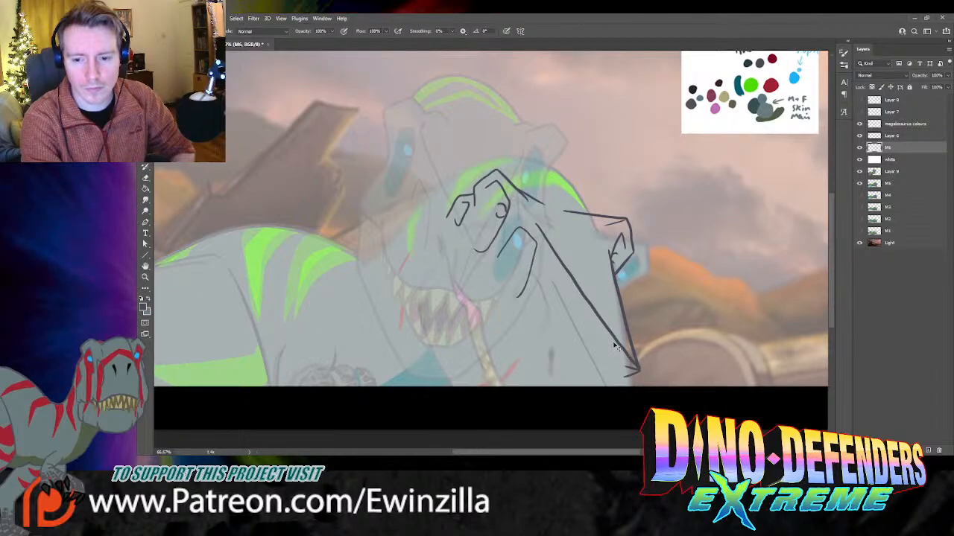
pyautogui.hotkey('ctrl', 'z')
pyautogui.moveTo(538, 227); pyautogui.dragTo(631, 365)
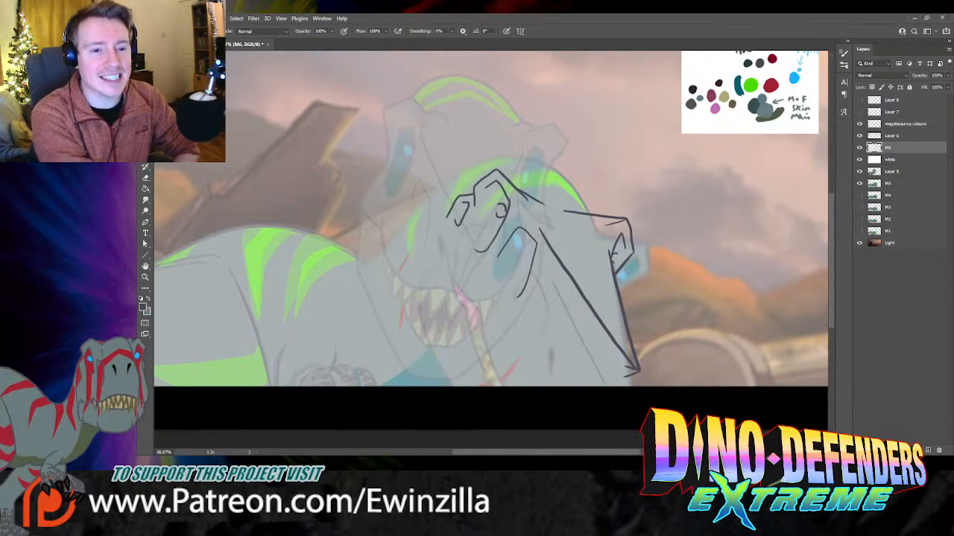
# Step: Smudge the short line at the snout tip leftward to form the lower edge of the snout
pyautogui.press('r')
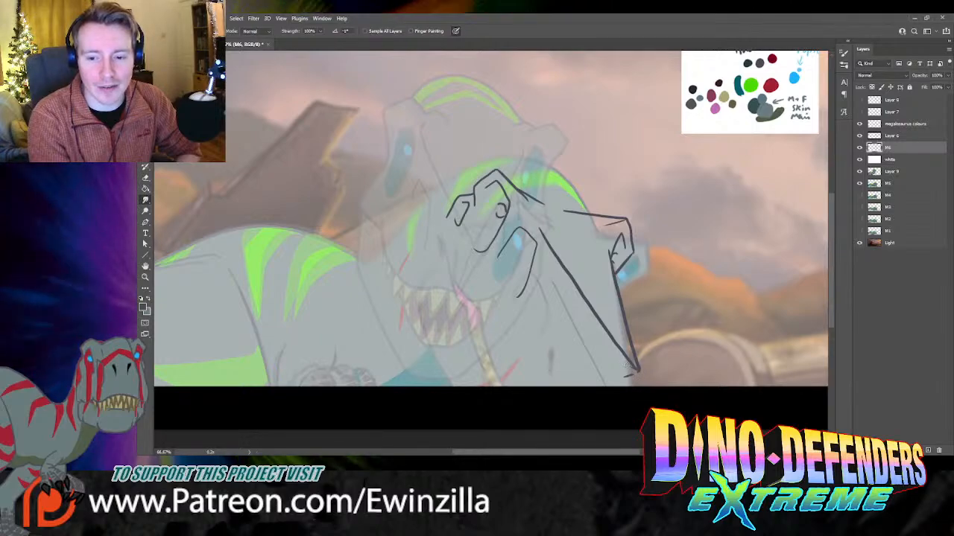
pyautogui.moveTo(628, 374); pyautogui.dragTo(574, 374)
pyautogui.hotkey('ctrl', 'z')
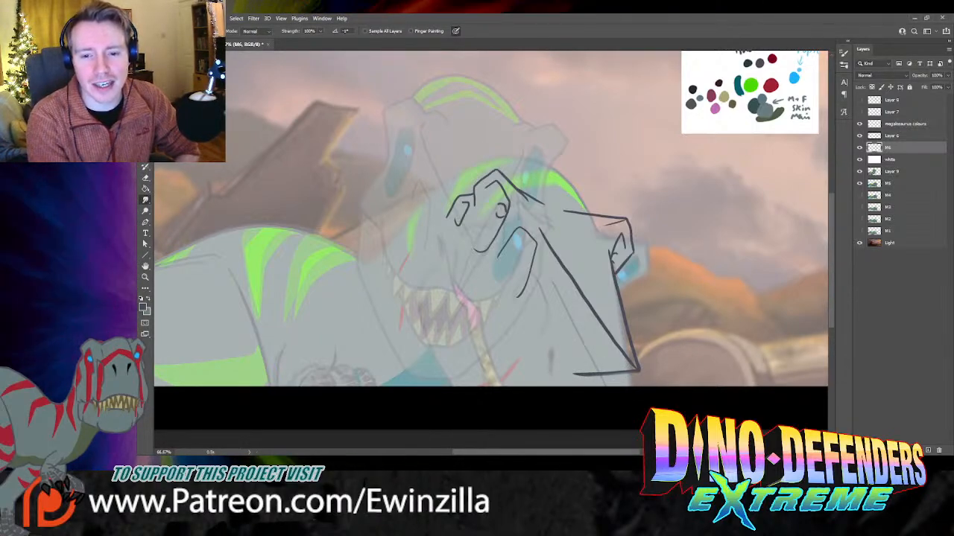
pyautogui.moveTo(642, 377); pyautogui.dragTo(589, 379)
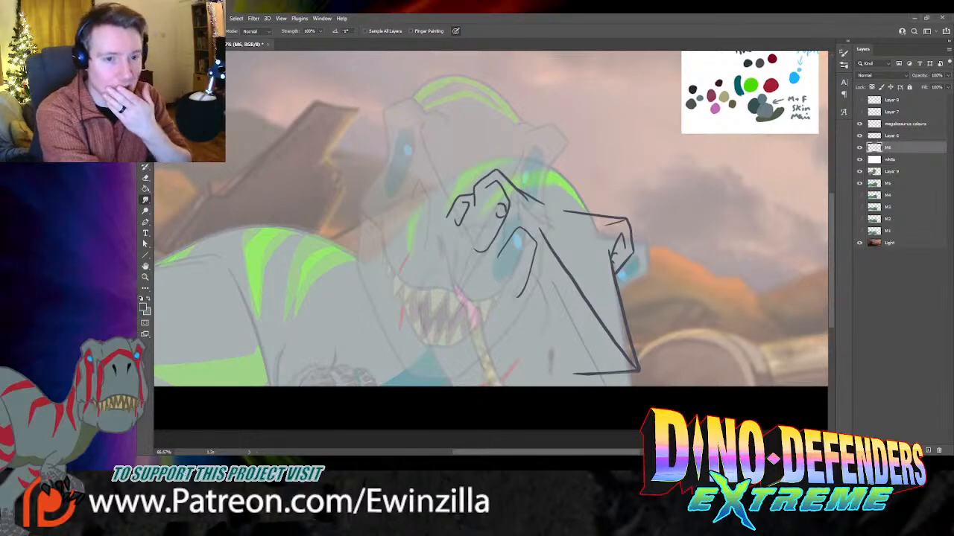
# Step: Brush a narrow nostril on the snout between the cheek contour and the diagonal ridge line
pyautogui.press('b')
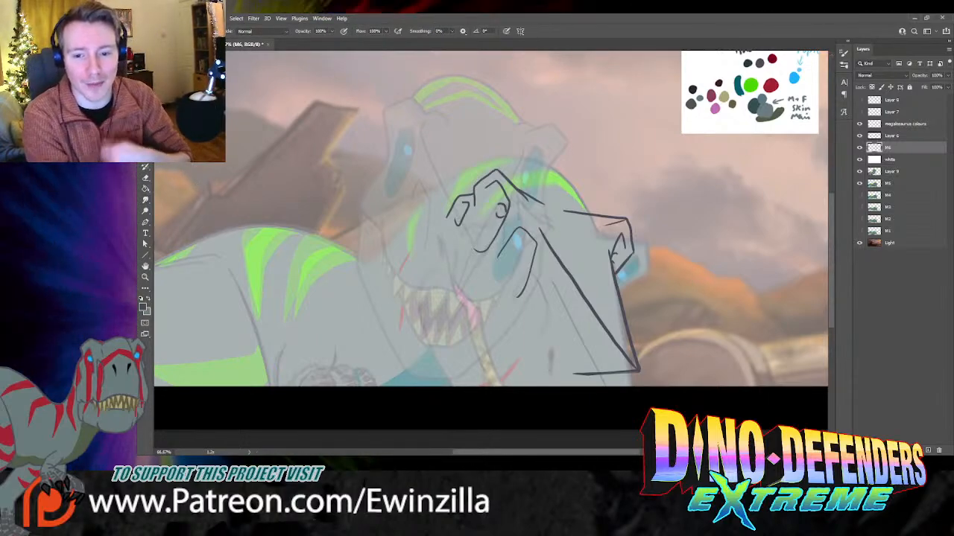
pyautogui.moveTo(544, 296)
pyautogui.mouseDown()
pyautogui.moveTo(545, 325)
pyautogui.moveTo(554, 308)
pyautogui.moveTo(545, 316)
pyautogui.moveTo(545, 297)
pyautogui.moveTo(552, 311)
pyautogui.moveTo(543, 317)
pyautogui.mouseUp()
pyautogui.hotkey('ctrl', 'z')
pyautogui.hotkey('ctrl', 'z')
pyautogui.hotkey('ctrl', 'z')
pyautogui.hotkey('ctrl', 'z')
pyautogui.hotkey('ctrl', 'z')
pyautogui.hotkey('ctrl', 'z')
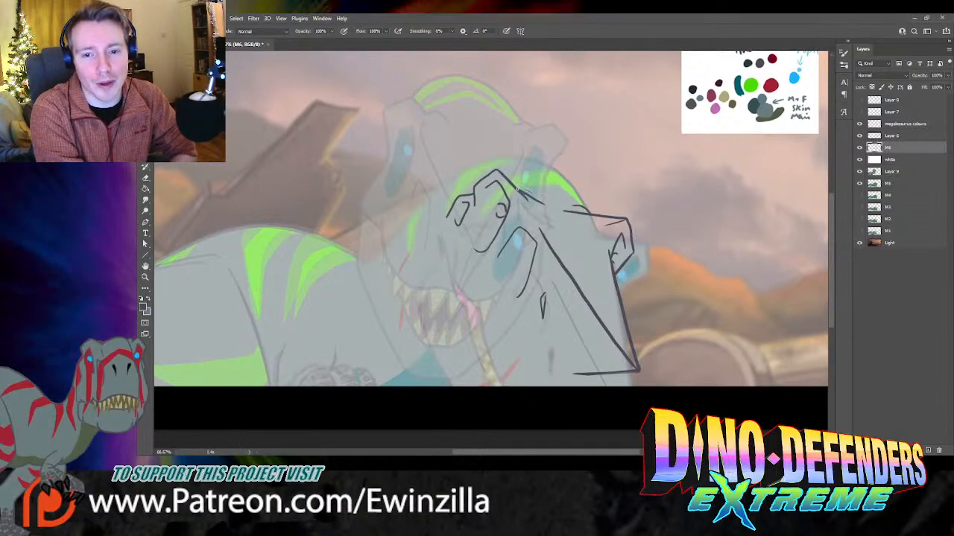
# Step: Draw the large arched neck outline behind the head, from the right brow over to the shoulder
pyautogui.moveTo(582, 207)
pyautogui.mouseDown()
pyautogui.moveTo(550, 166)
pyautogui.moveTo(513, 152)
pyautogui.mouseUp()
pyautogui.hotkey('ctrl', 'z')
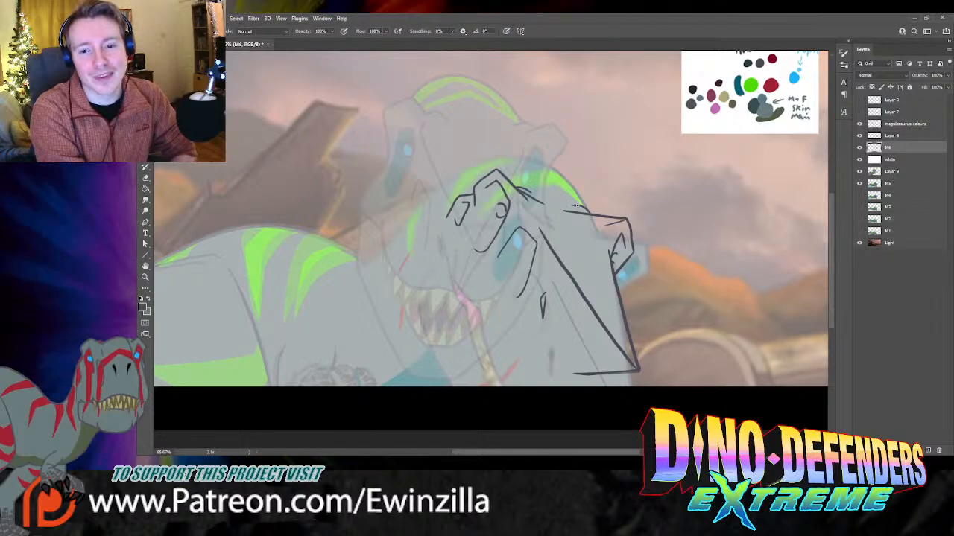
pyautogui.moveTo(560, 178)
pyautogui.mouseDown()
pyautogui.moveTo(531, 155)
pyautogui.moveTo(465, 159)
pyautogui.moveTo(434, 179)
pyautogui.moveTo(368, 257)
pyautogui.mouseUp()
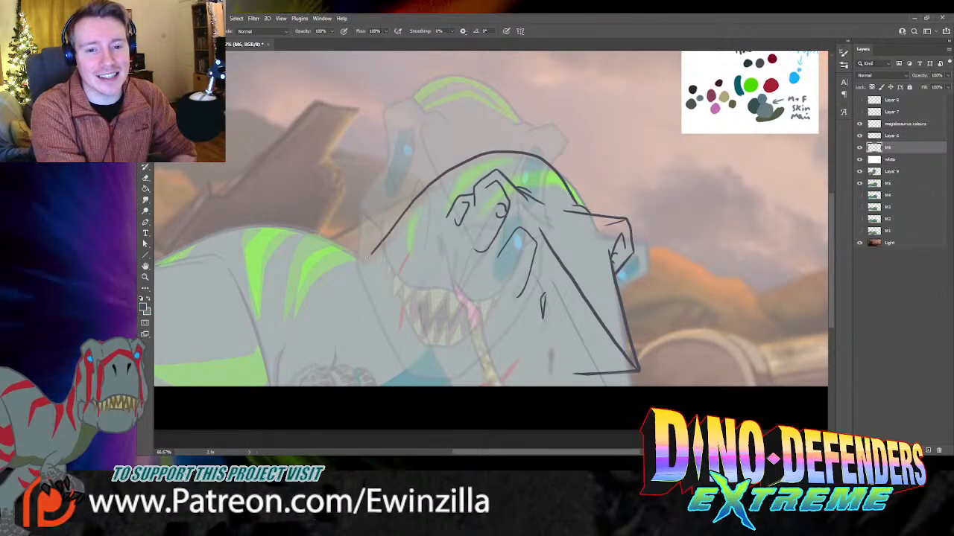
pyautogui.hotkey('ctrl', 'z')
pyautogui.moveTo(578, 205)
pyautogui.mouseDown()
pyautogui.moveTo(528, 153)
pyautogui.moveTo(464, 158)
pyautogui.moveTo(362, 256)
pyautogui.mouseUp()
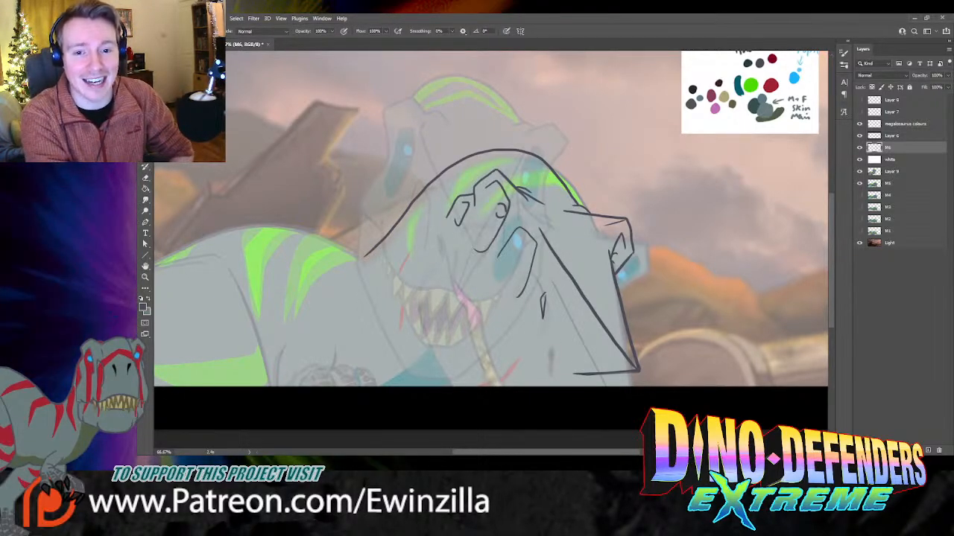
# Step: Draw the upper lip line from behind the cheek diagonally down to the snout's lower edge, redoing strokes until the curve fits
pyautogui.moveTo(443, 233); pyautogui.dragTo(476, 295)
pyautogui.hotkey('ctrl', 'z')
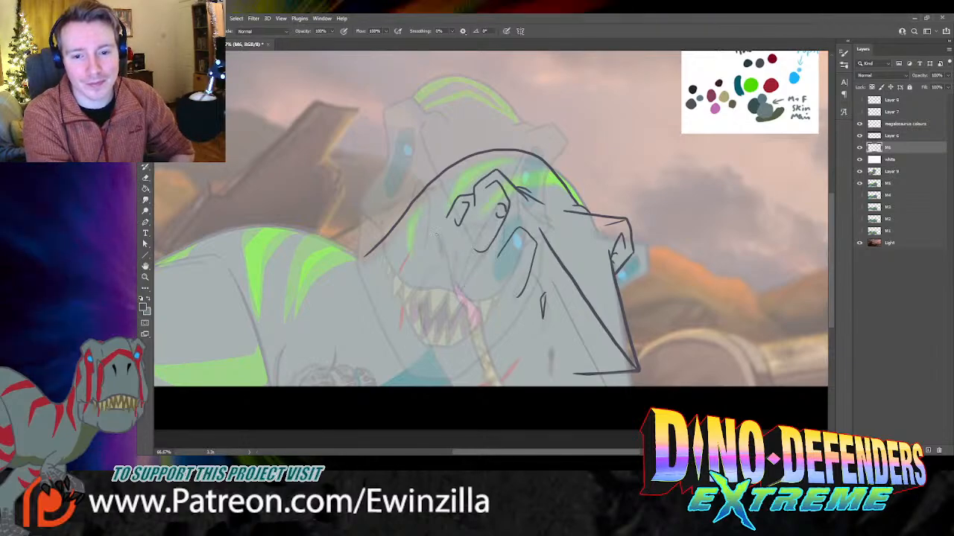
pyautogui.moveTo(439, 236)
pyautogui.mouseDown()
pyautogui.moveTo(454, 251)
pyautogui.moveTo(466, 301)
pyautogui.mouseUp()
pyautogui.hotkey('ctrl', 'z')
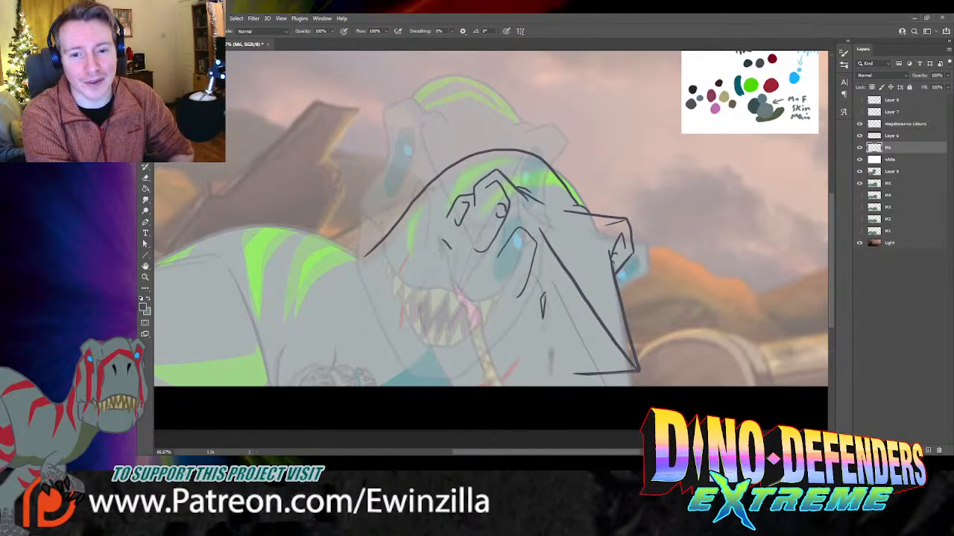
pyautogui.moveTo(444, 242)
pyautogui.mouseDown()
pyautogui.moveTo(494, 313)
pyautogui.moveTo(514, 363)
pyautogui.mouseUp()
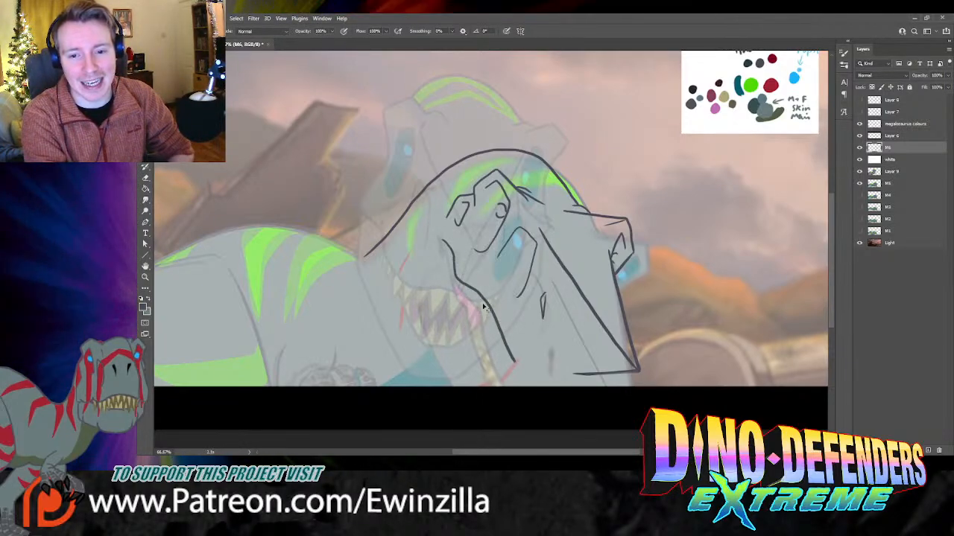
pyautogui.hotkey('ctrl', 'z')
pyautogui.moveTo(474, 285)
pyautogui.mouseDown()
pyautogui.moveTo(487, 328)
pyautogui.moveTo(508, 351)
pyautogui.moveTo(562, 380)
pyautogui.moveTo(581, 374)
pyautogui.moveTo(558, 384)
pyautogui.moveTo(509, 361)
pyautogui.moveTo(478, 300)
pyautogui.moveTo(441, 263)
pyautogui.moveTo(414, 319)
pyautogui.mouseUp()
pyautogui.hotkey('ctrl', 'z')
pyautogui.hotkey('ctrl', 'z')
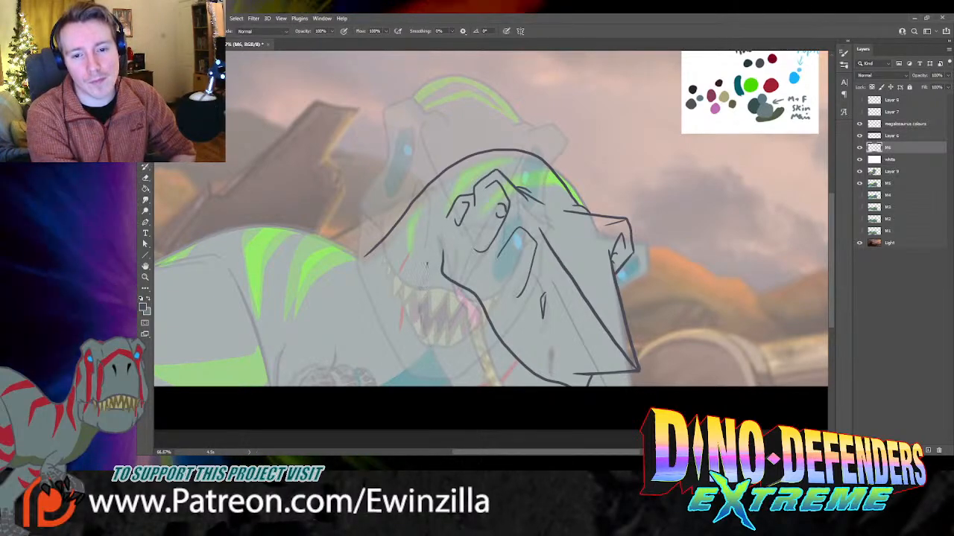
# Step: Draw the lower jaw's outer curve and the inner mouth line running just below the upper lip, down to the picture's lower edge
pyautogui.moveTo(424, 262)
pyautogui.mouseDown()
pyautogui.moveTo(428, 335)
pyautogui.moveTo(542, 315)
pyautogui.moveTo(477, 388)
pyautogui.mouseUp()
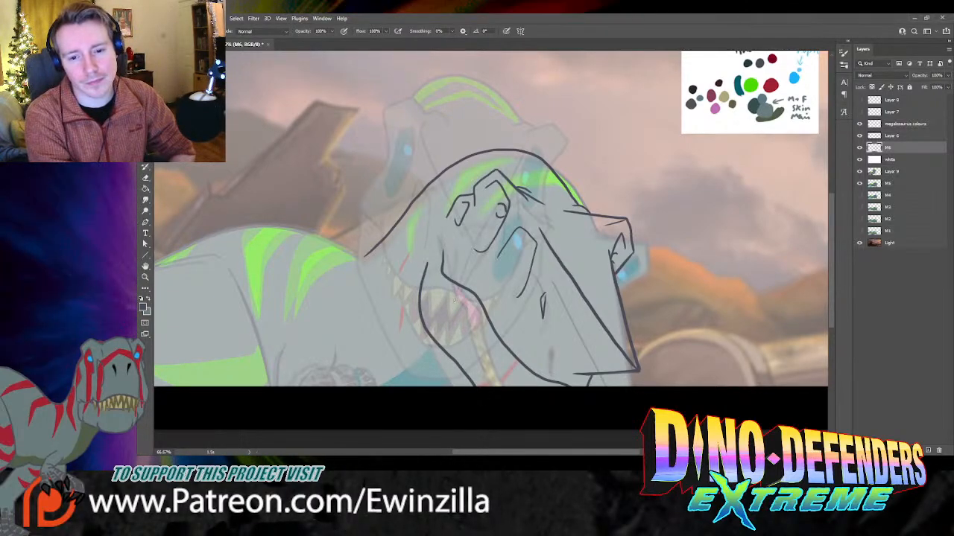
pyautogui.moveTo(449, 284)
pyautogui.mouseDown()
pyautogui.moveTo(489, 360)
pyautogui.moveTo(524, 390)
pyautogui.mouseUp()
pyautogui.hotkey('ctrl', 'z')
pyautogui.moveTo(440, 282); pyautogui.dragTo(524, 386)
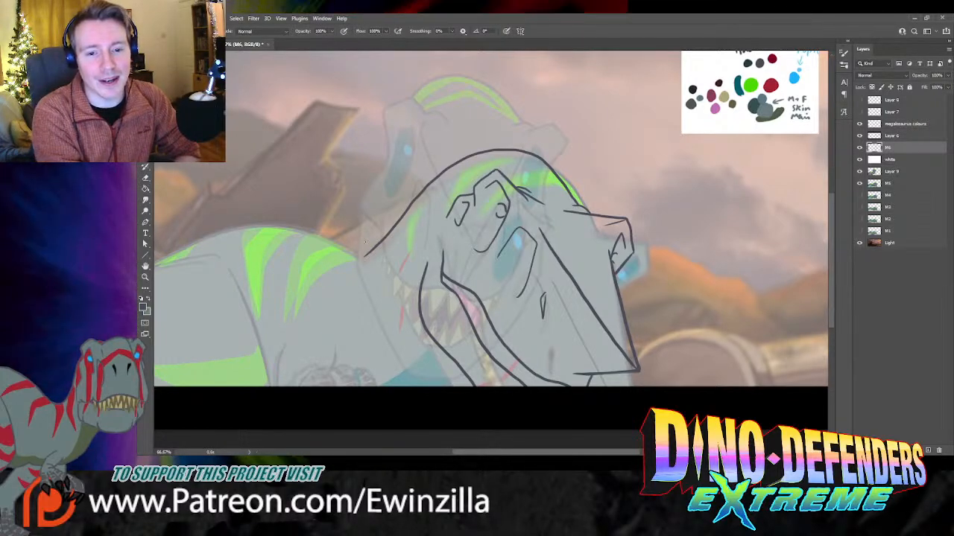
# Step: Extend the neck outline at the shoulder and draw the arched back line from there toward the tail, tracing the faded pose
pyautogui.moveTo(366, 255)
pyautogui.mouseDown()
pyautogui.moveTo(332, 273)
pyautogui.moveTo(350, 265)
pyautogui.moveTo(342, 272)
pyautogui.mouseUp()
pyautogui.hotkey('ctrl', 'z')
pyautogui.hotkey('ctrl', 'z')
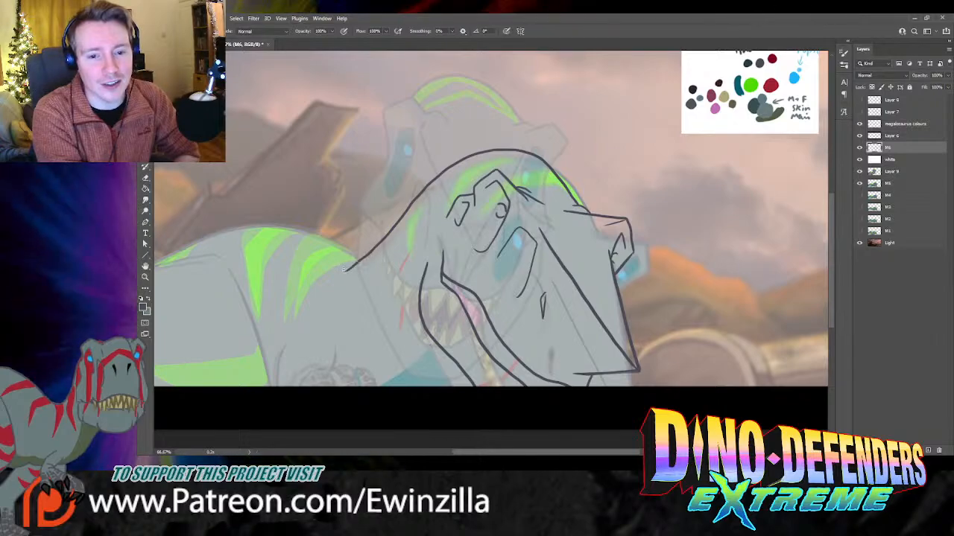
pyautogui.hotkey('ctrl', 'z')
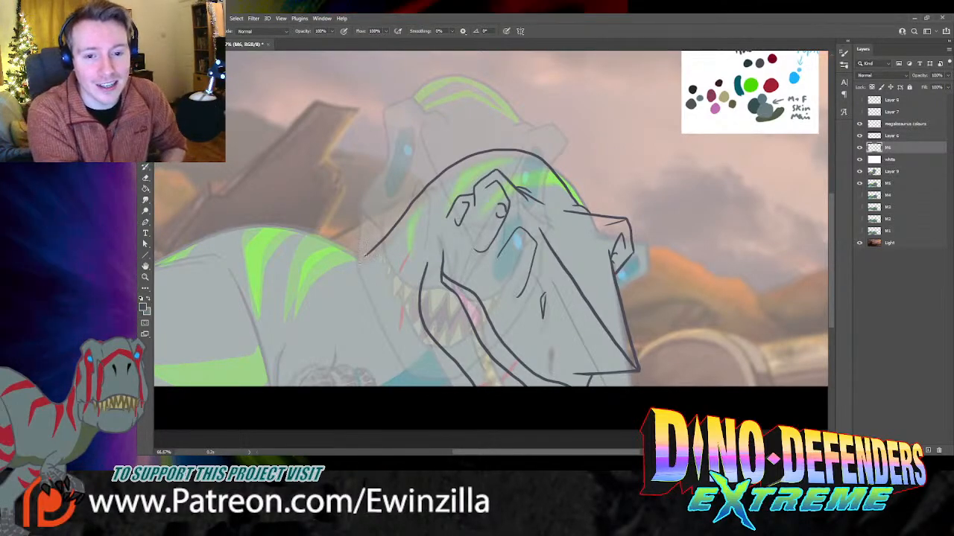
pyautogui.moveTo(366, 254)
pyautogui.mouseDown()
pyautogui.moveTo(347, 271)
pyautogui.moveTo(350, 254)
pyautogui.moveTo(328, 240)
pyautogui.moveTo(264, 230)
pyautogui.moveTo(158, 262)
pyautogui.mouseUp()
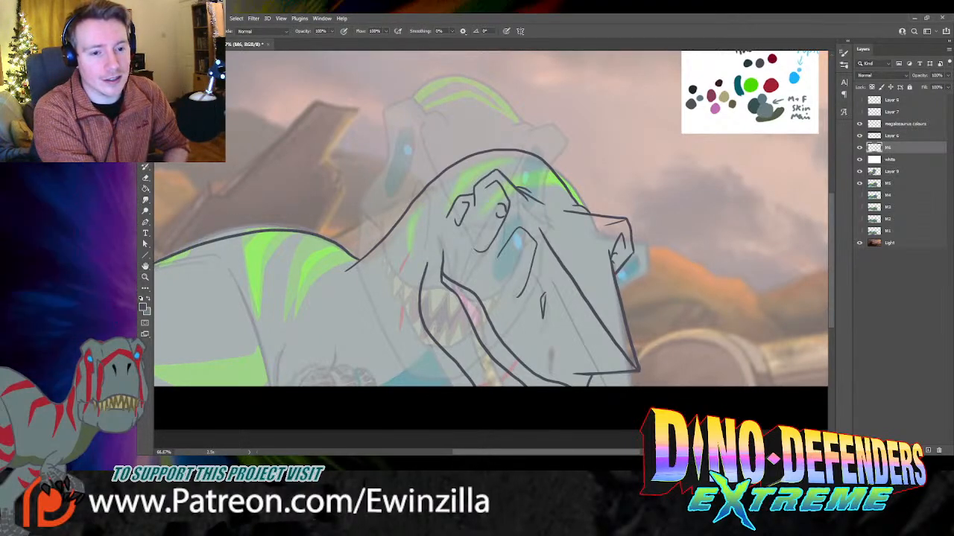
# Step: Trace the hind leg's thigh with a short contour under the back and its rear and front edges down to the picture's lower edge
pyautogui.moveTo(460, 451); pyautogui.dragTo(409, 451)
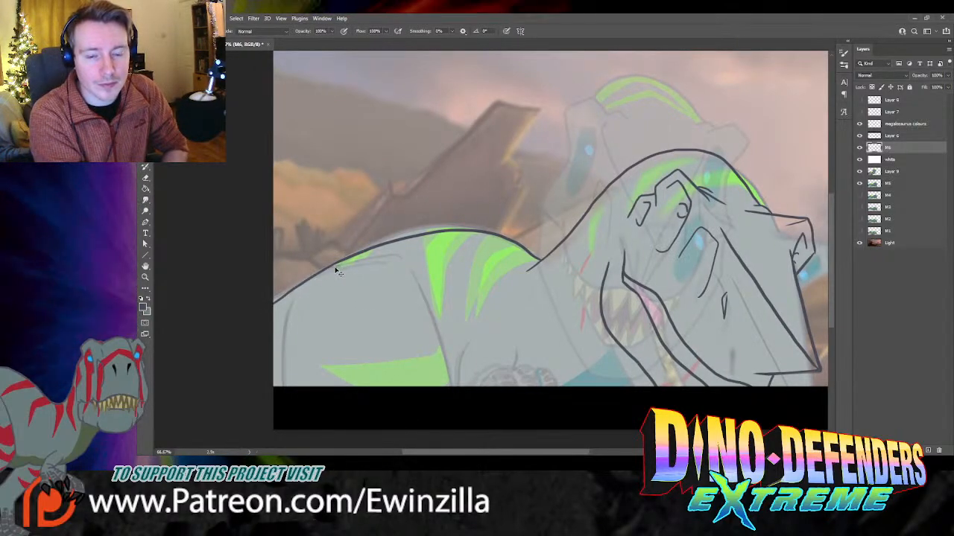
pyautogui.moveTo(345, 258)
pyautogui.mouseDown()
pyautogui.moveTo(263, 309)
pyautogui.moveTo(343, 263)
pyautogui.moveTo(394, 250)
pyautogui.mouseUp()
pyautogui.moveTo(292, 295); pyautogui.dragTo(287, 435)
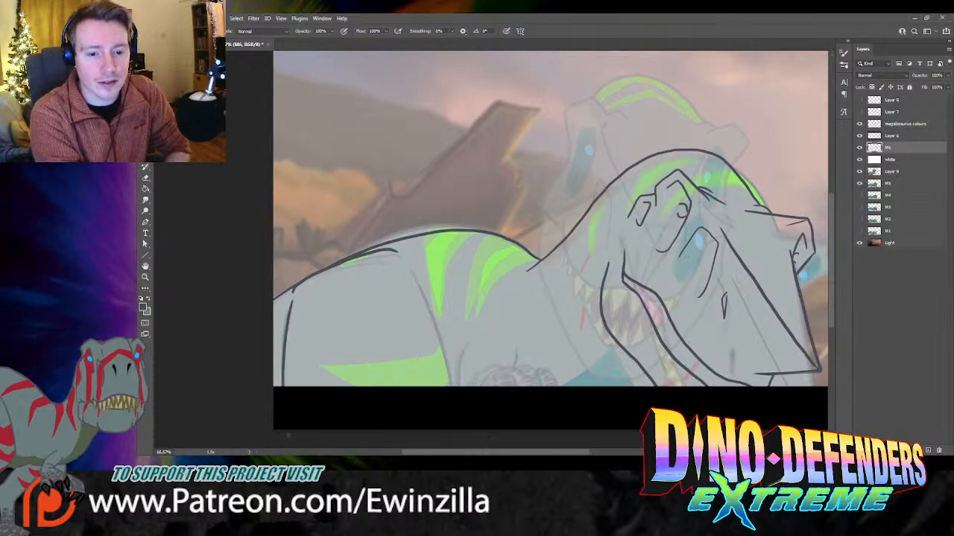
pyautogui.moveTo(409, 268); pyautogui.dragTo(451, 394)
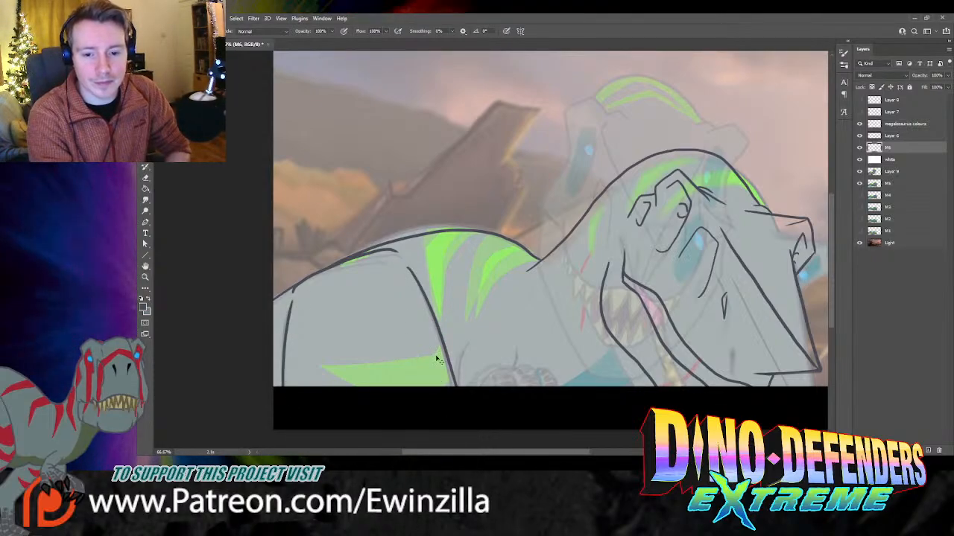
pyautogui.hotkey('ctrl', 'z')
pyautogui.moveTo(407, 265); pyautogui.dragTo(450, 388)
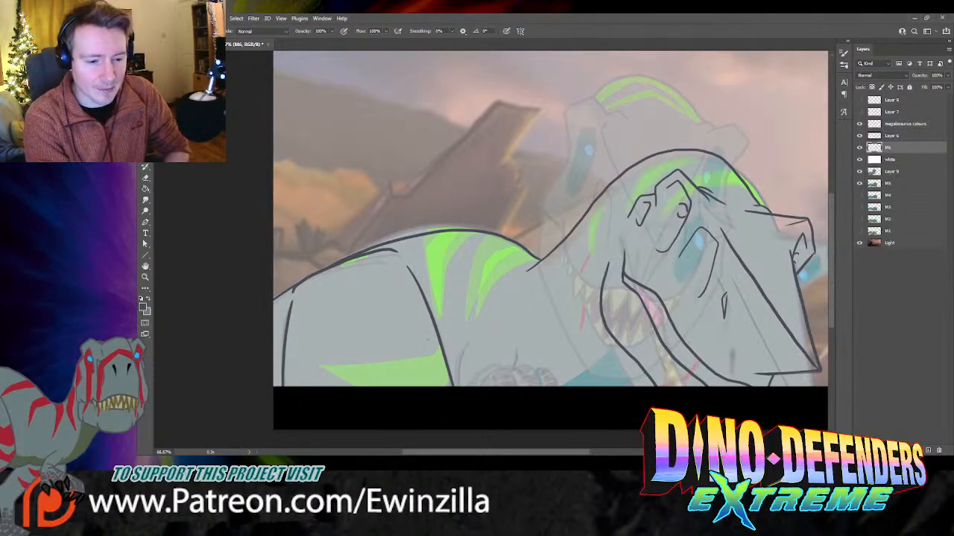
pyautogui.hotkey('ctrl', 'z')
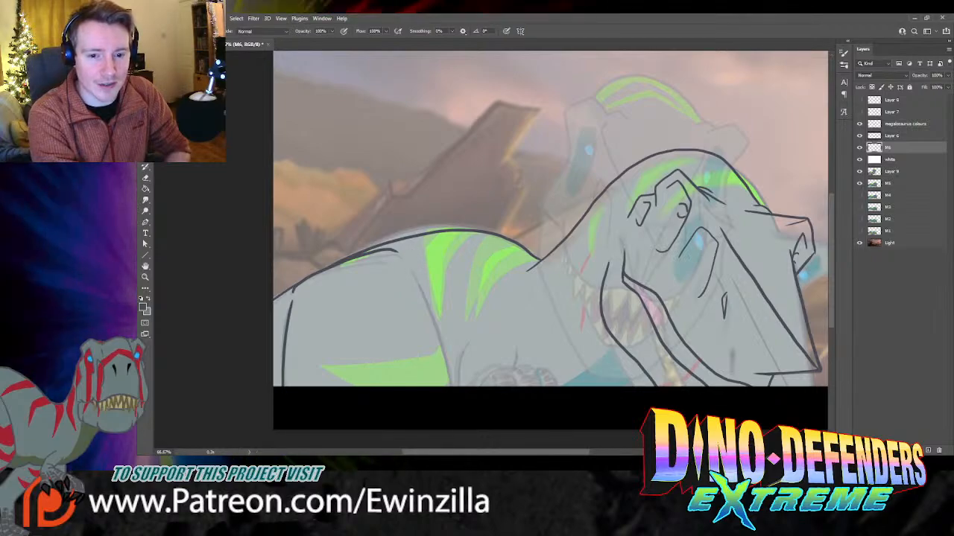
pyautogui.moveTo(407, 252); pyautogui.dragTo(451, 389)
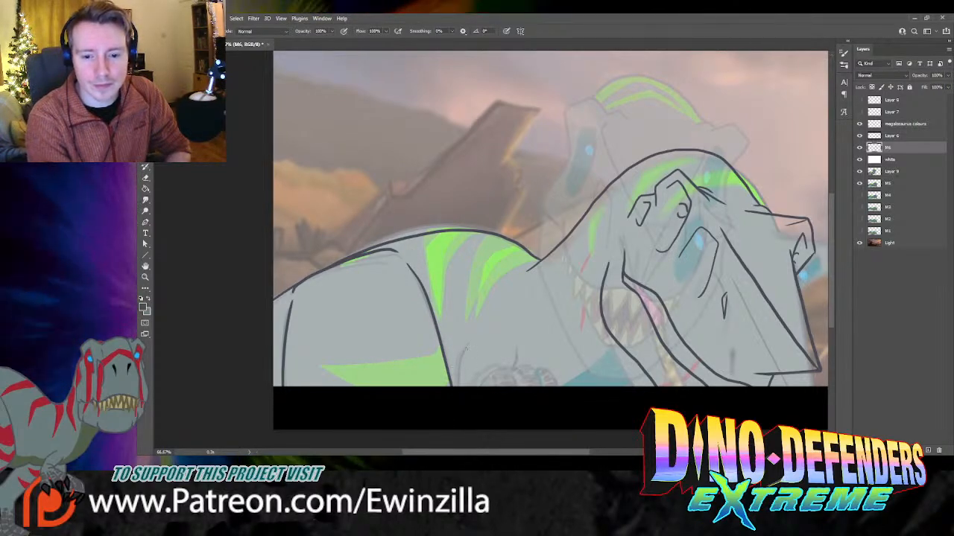
# Step: Draw the front arm's curved edge and outline the curled fingers at the picture's lower edge over the faded pose
pyautogui.moveTo(467, 337); pyautogui.dragTo(457, 387)
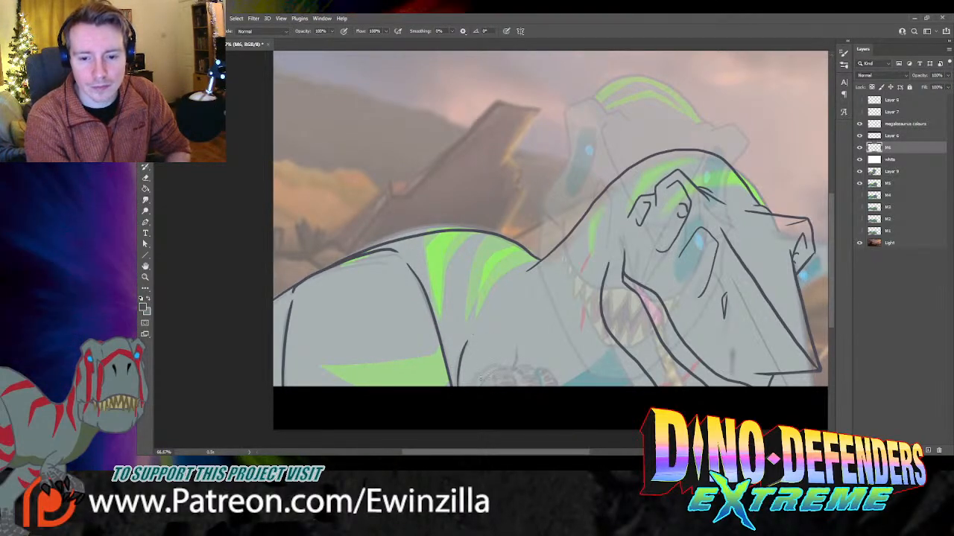
pyautogui.click(859, 172)
pyautogui.click(859, 172)
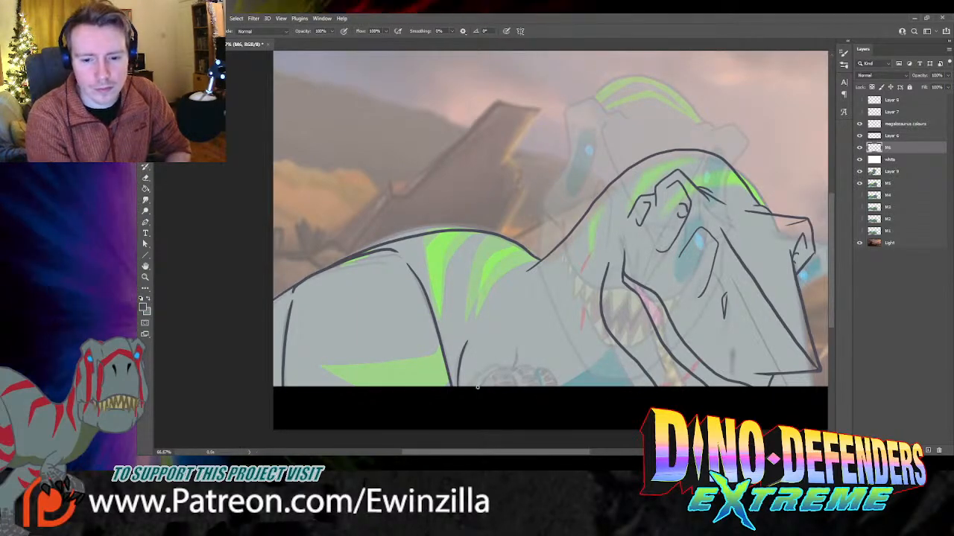
pyautogui.moveTo(477, 386)
pyautogui.mouseDown()
pyautogui.moveTo(504, 386)
pyautogui.moveTo(478, 383)
pyautogui.moveTo(489, 369)
pyautogui.moveTo(503, 372)
pyautogui.moveTo(505, 391)
pyautogui.moveTo(503, 365)
pyautogui.moveTo(515, 361)
pyautogui.moveTo(532, 384)
pyautogui.moveTo(525, 365)
pyautogui.moveTo(557, 386)
pyautogui.mouseUp()
pyautogui.hotkey('ctrl', 'z')
pyautogui.hotkey('ctrl', 'z')
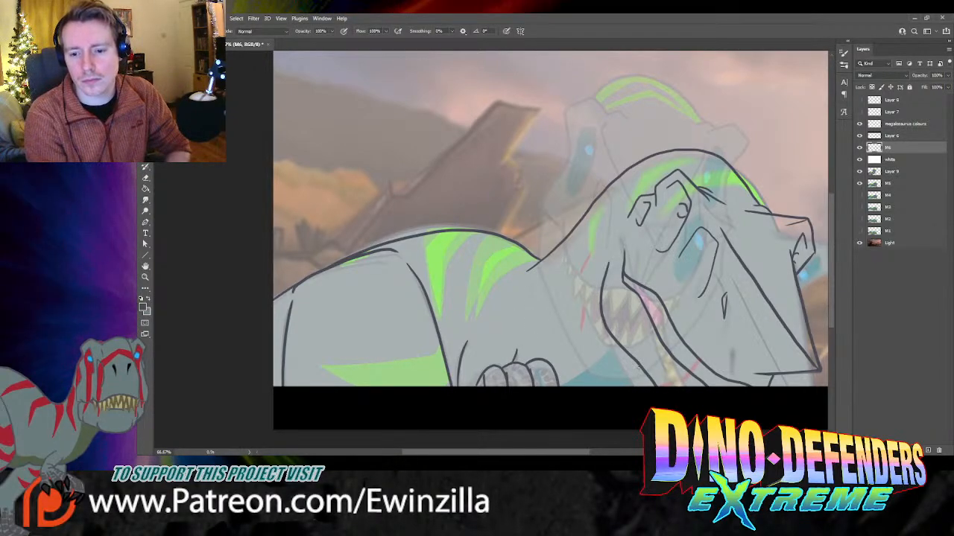
# Step: Draw a short throat line behind the lower jaw, running down to the picture's lower edge
pyautogui.moveTo(639, 366)
pyautogui.mouseDown()
pyautogui.moveTo(613, 400)
pyautogui.moveTo(620, 392)
pyautogui.mouseUp()
pyautogui.hotkey('ctrl', 'z')
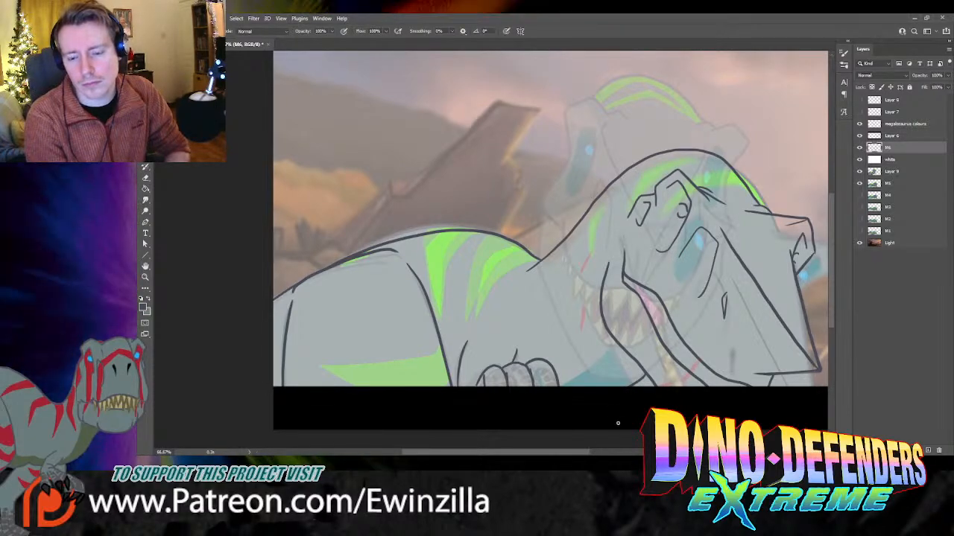
# Step: Sample the dark olive tooth-line color and brush zigzag teeth between the two mouth lines, starting near the mouth corner
pyautogui.moveTo(566, 452); pyautogui.dragTo(587, 453)
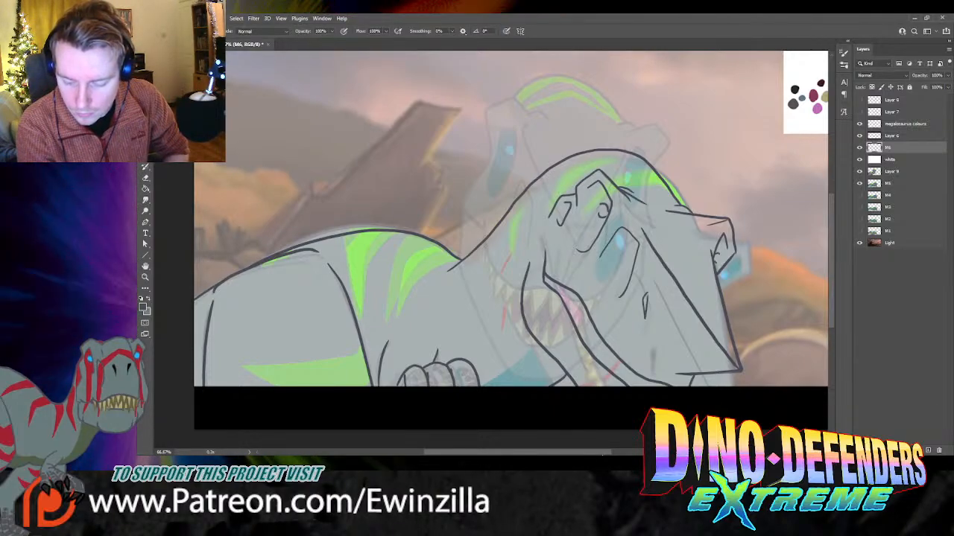
pyautogui.moveTo(603, 454); pyautogui.dragTo(606, 453)
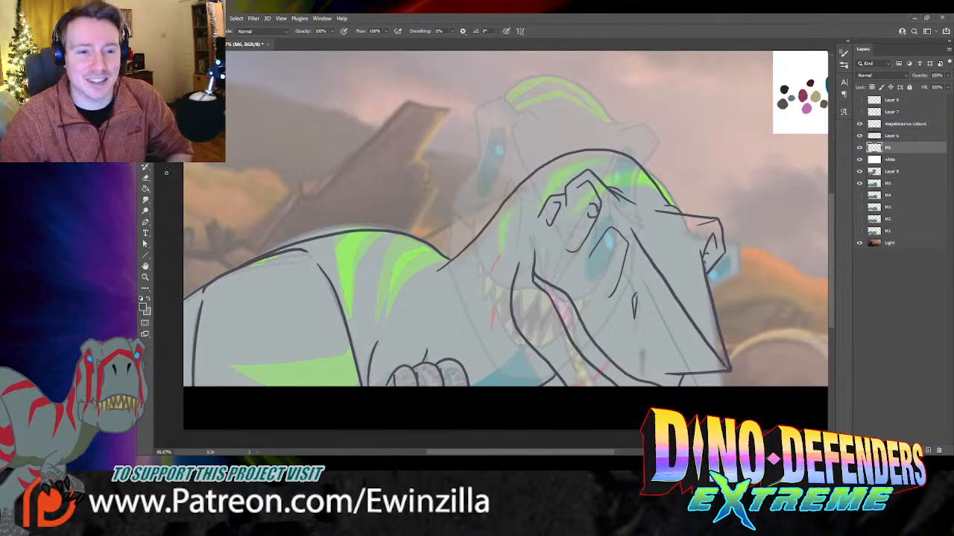
pyautogui.press('i')
pyautogui.moveTo(558, 454); pyautogui.dragTo(573, 454)
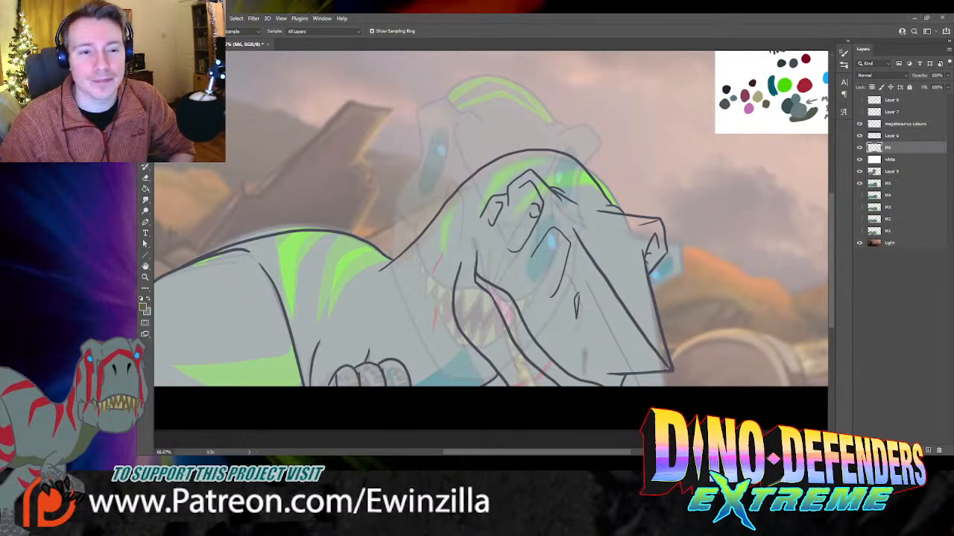
pyautogui.press('b')
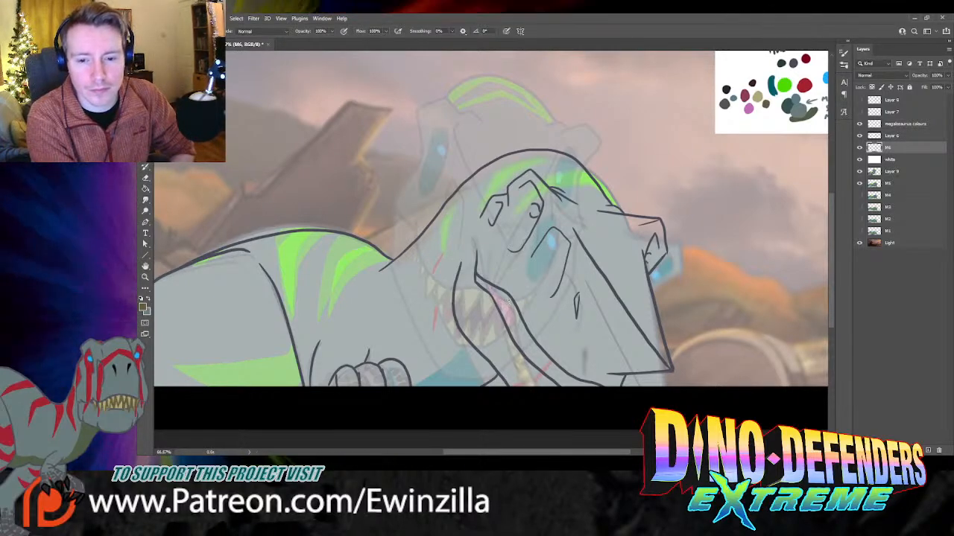
pyautogui.moveTo(510, 298)
pyautogui.mouseDown()
pyautogui.moveTo(509, 331)
pyautogui.moveTo(525, 322)
pyautogui.moveTo(512, 351)
pyautogui.moveTo(528, 341)
pyautogui.mouseUp()
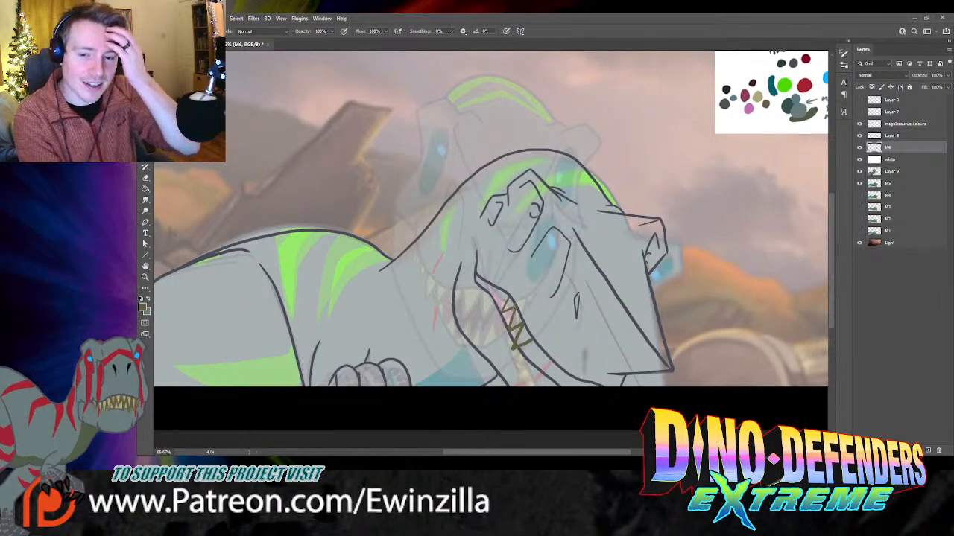
pyautogui.moveTo(530, 341); pyautogui.dragTo(531, 351)
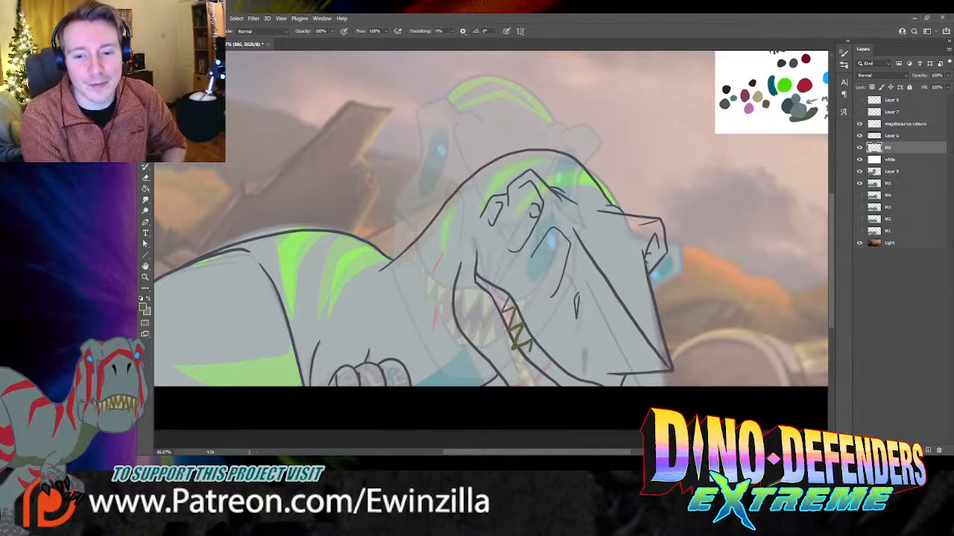
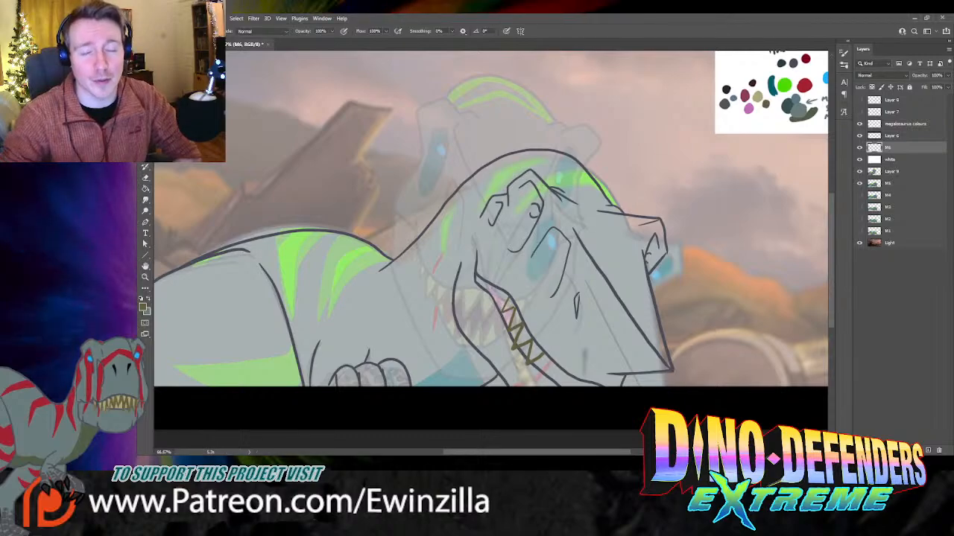
# Step: Continue the olive zigzag teeth along the upper lip down to the picture's lower edge beneath the snout
pyautogui.hscroll(-5, 491, 240)
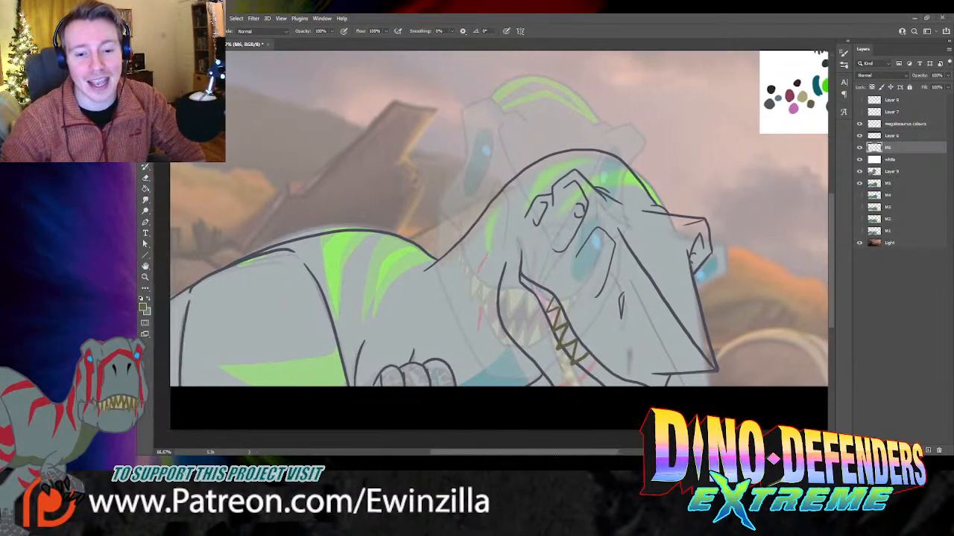
pyautogui.hscroll(5, 492, 240)
pyautogui.hscroll(-5, 491, 240)
pyautogui.hscroll(1, 491, 240)
pyautogui.hscroll(3, 492, 240)
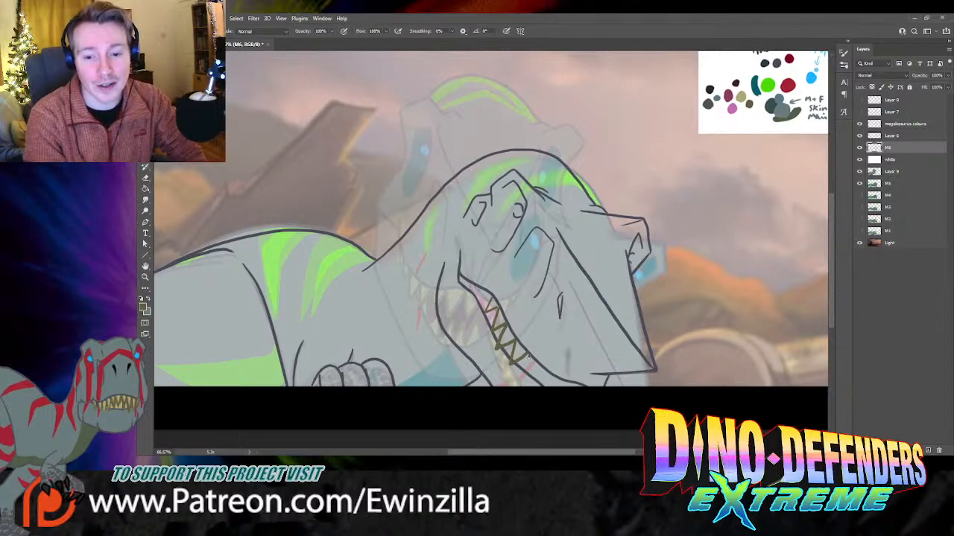
pyautogui.moveTo(525, 358); pyautogui.dragTo(541, 380)
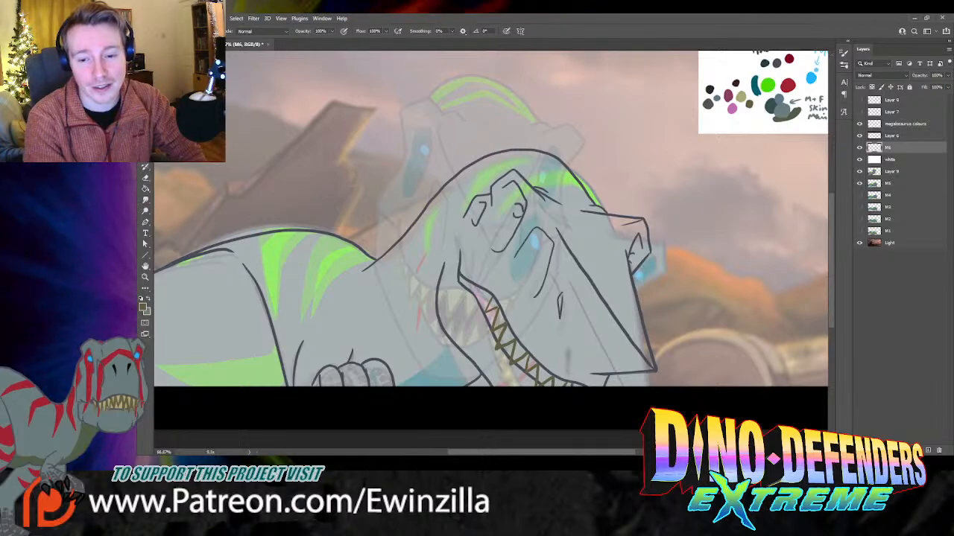
# Step: Sample the pink swatch from the color reference and brush a short pink stroke at the mouth corner above the first tooth
pyautogui.press('r')
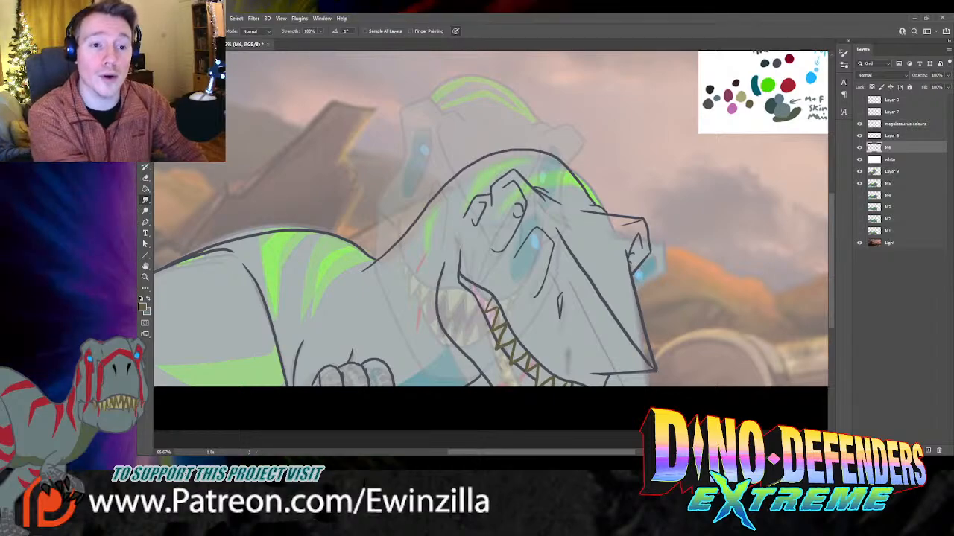
pyautogui.press('i')
pyautogui.click(734, 105)
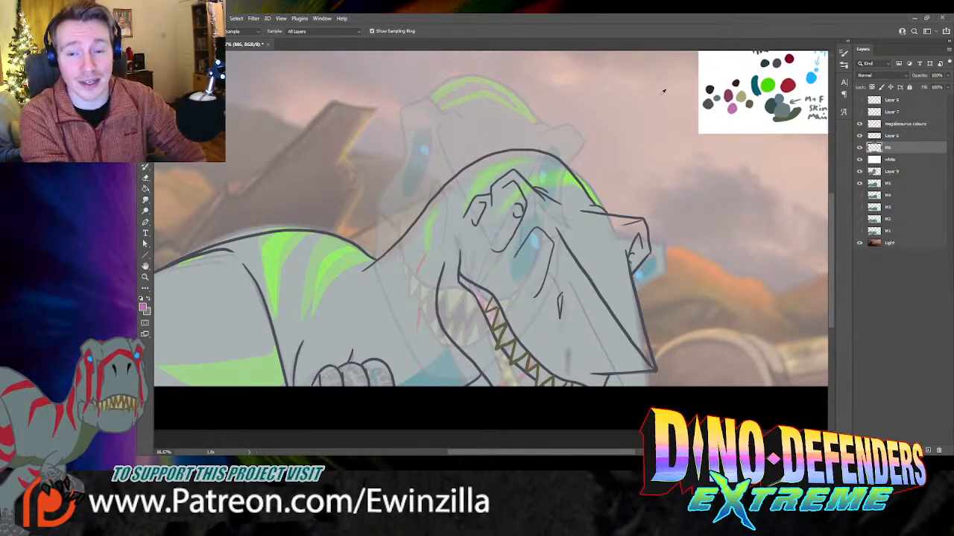
pyautogui.press('b')
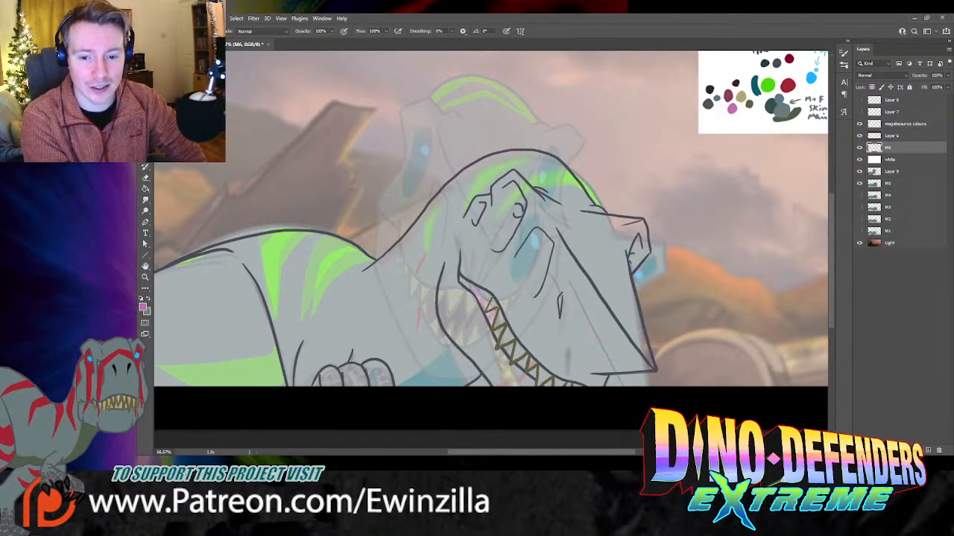
pyautogui.moveTo(485, 298); pyautogui.dragTo(489, 307)
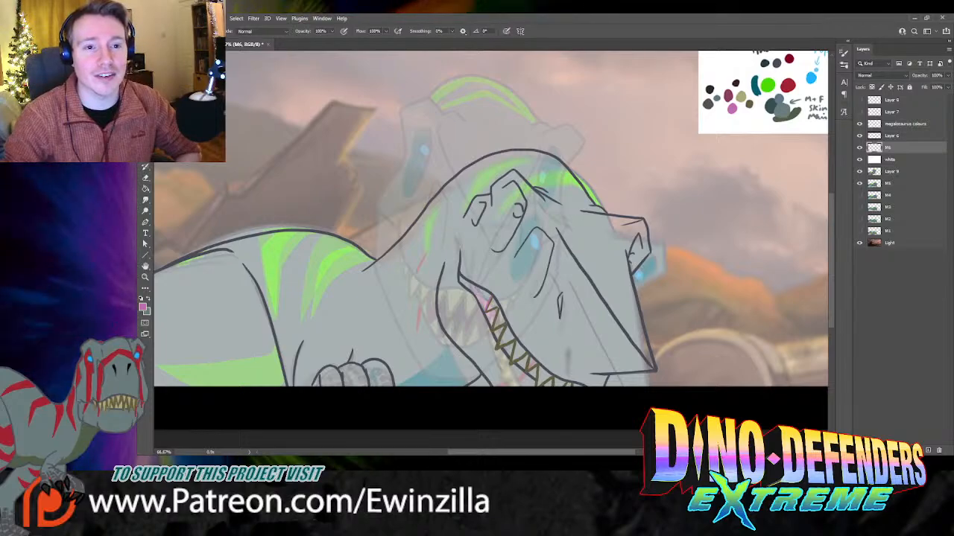
# Step: Create a new layer and place it directly beneath the M6 line art, above the white layer
pyautogui.click(326, 31)
pyautogui.click(579, 189)
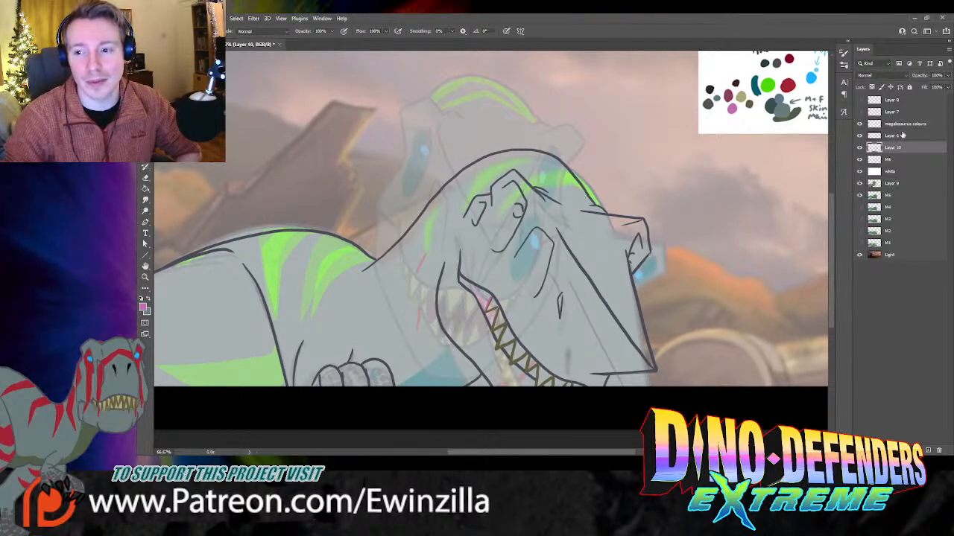
pyautogui.moveTo(899, 153); pyautogui.dragTo(898, 166)
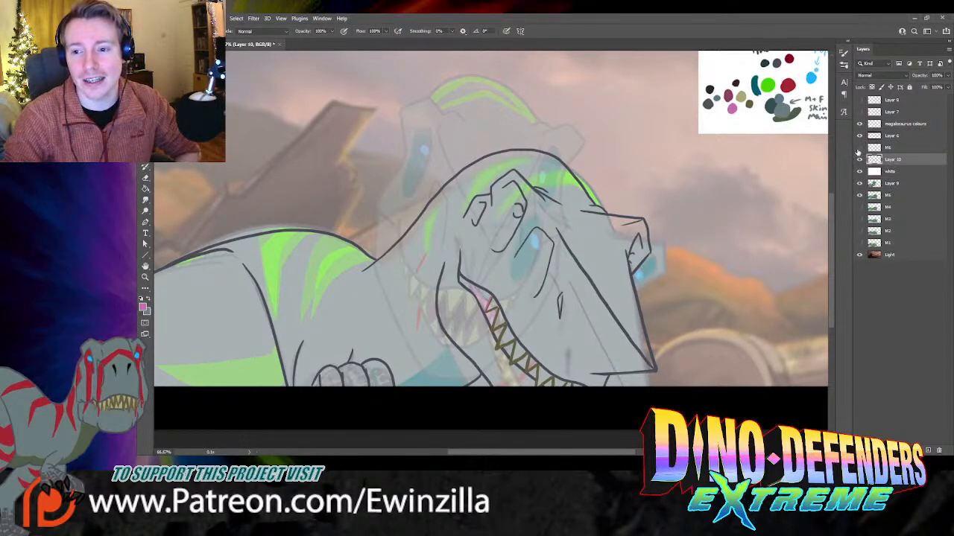
# Step: Brush the pink fill into the gap between the mouth lines at the corner of the dinosaur's mouth
pyautogui.press('i')
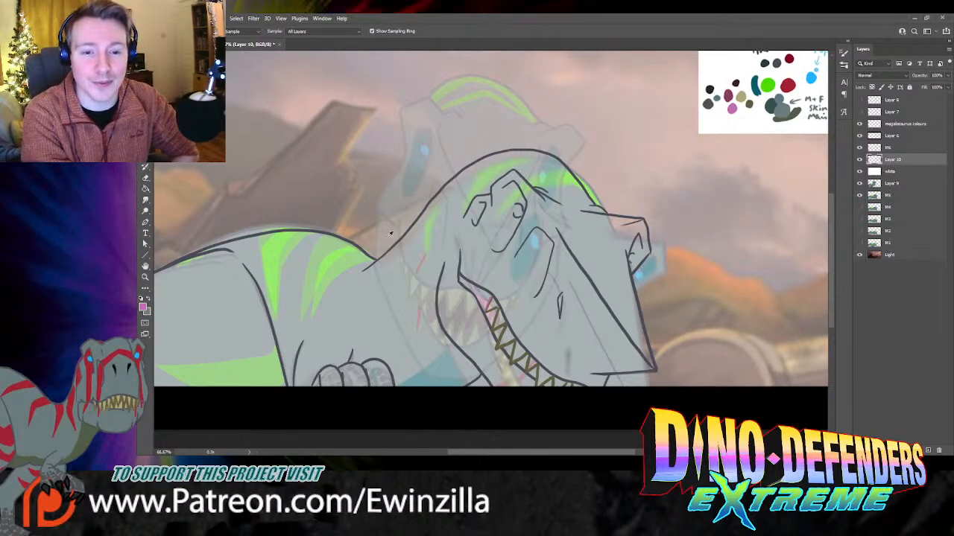
pyautogui.press('b')
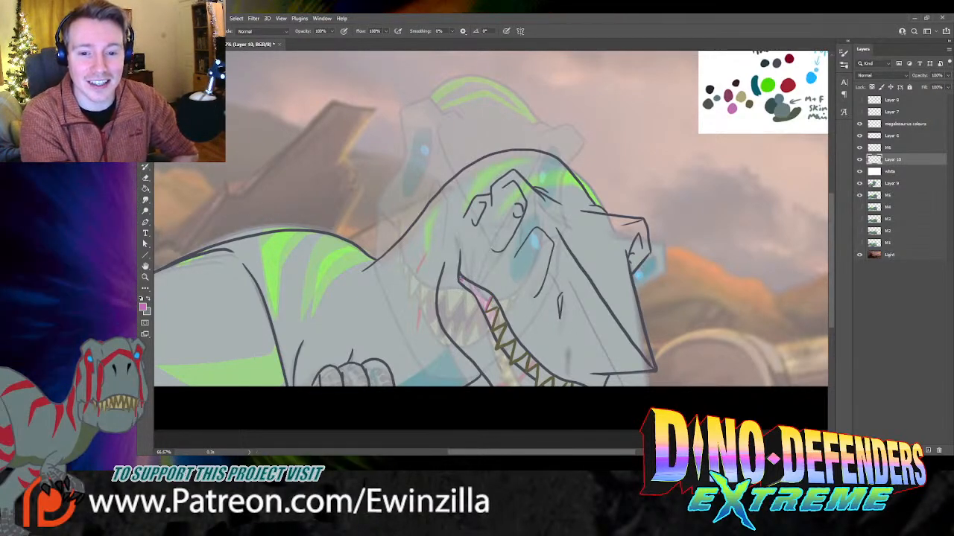
pyautogui.moveTo(462, 280); pyautogui.dragTo(473, 289)
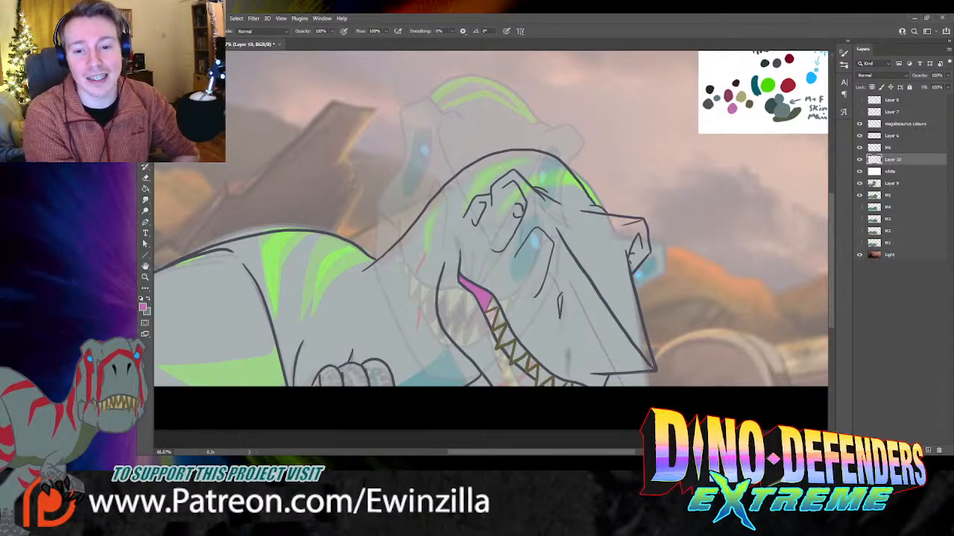
# Step: Sample the dark teal swatch from the color reference and fill the near eye patch, leaving the pupil unpainted
pyautogui.press('i')
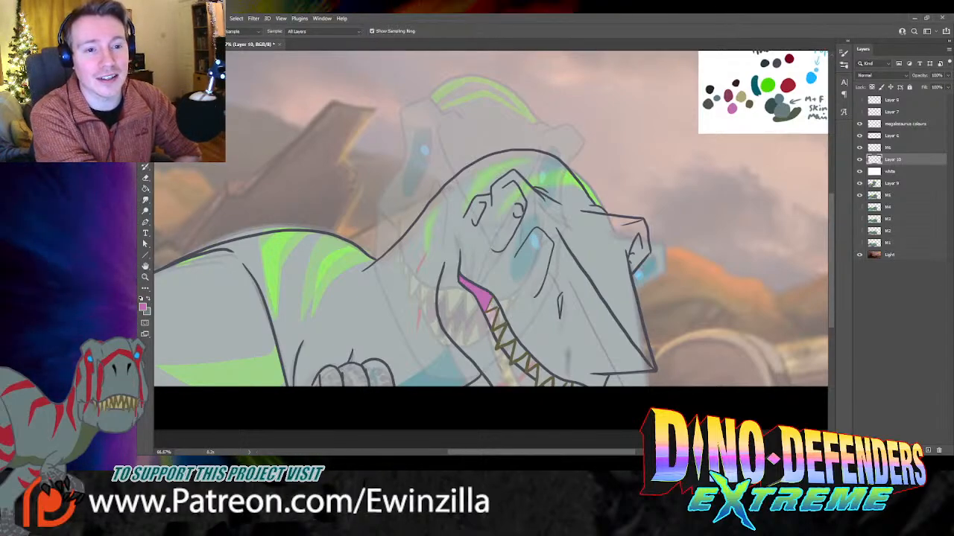
pyautogui.click(759, 84)
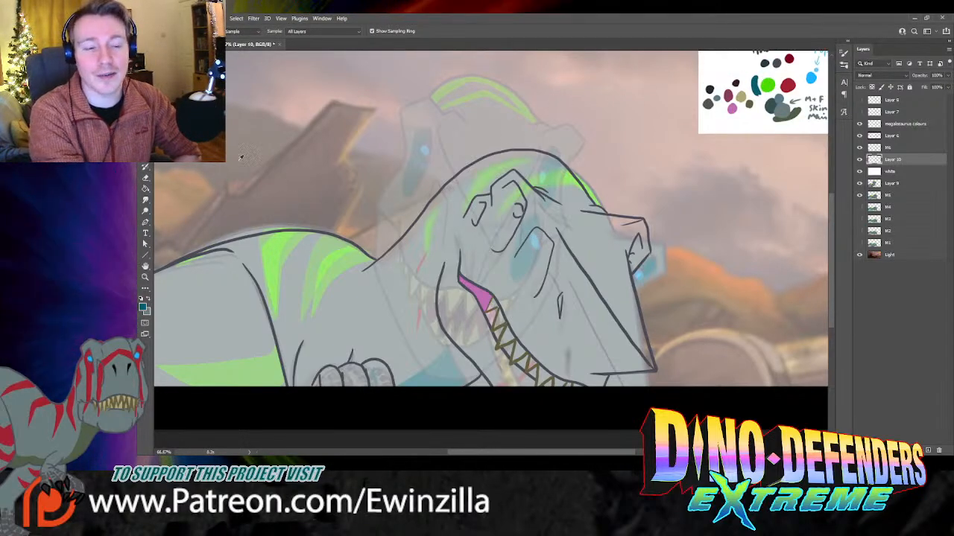
pyautogui.press('b')
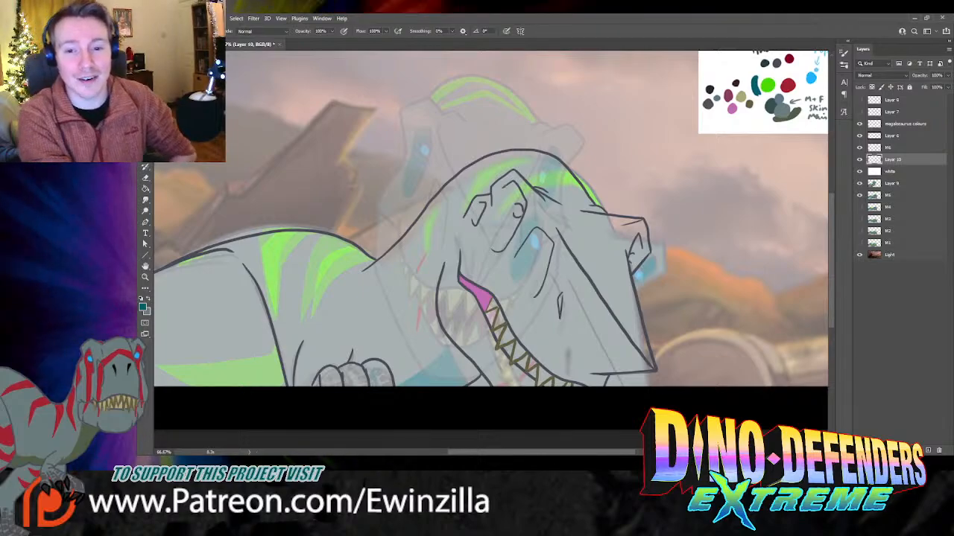
pyautogui.moveTo(513, 180)
pyautogui.mouseDown()
pyautogui.moveTo(499, 194)
pyautogui.moveTo(493, 250)
pyautogui.moveTo(525, 207)
pyautogui.mouseUp()
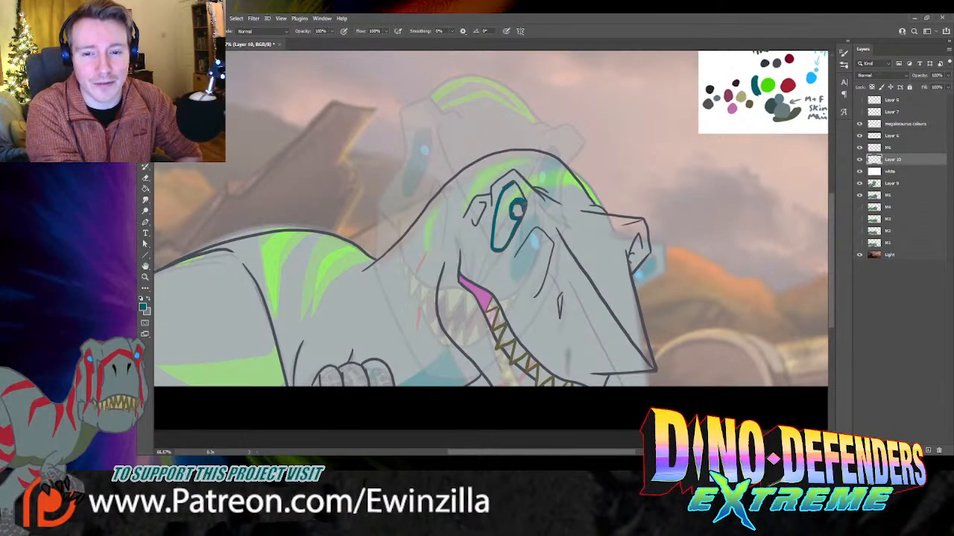
pyautogui.moveTo(522, 200)
pyautogui.mouseDown()
pyautogui.moveTo(515, 186)
pyautogui.moveTo(502, 203)
pyautogui.moveTo(497, 236)
pyautogui.moveTo(514, 228)
pyautogui.moveTo(497, 248)
pyautogui.mouseUp()
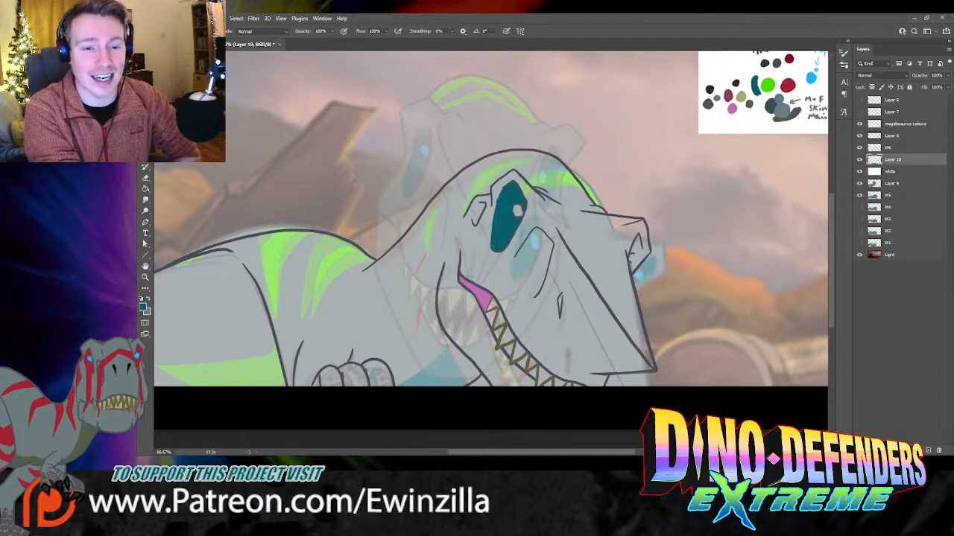
# Step: Smudge the teal on Layer 10 out to the near eye's outline at its upper edge and around the pupil
pyautogui.click(146, 200)
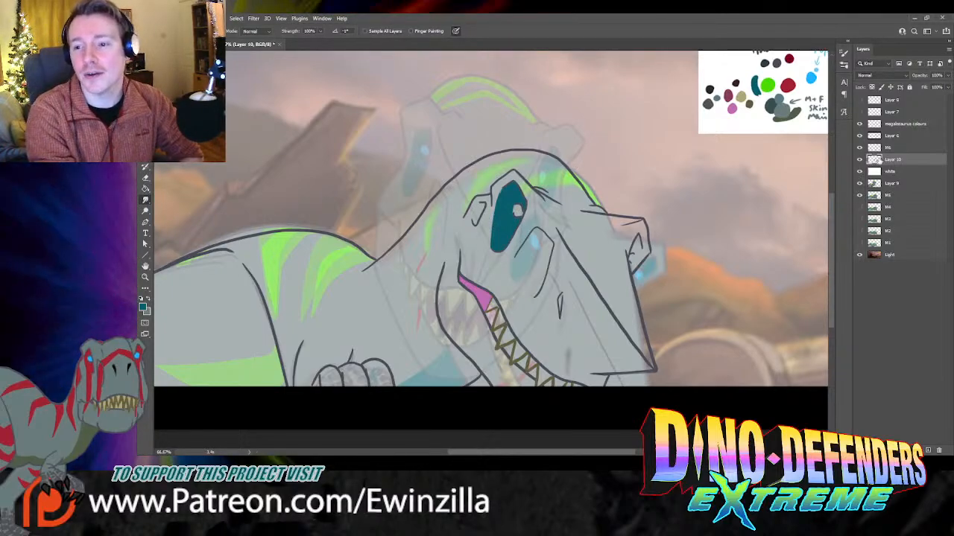
pyautogui.hotkey('alt', ']')
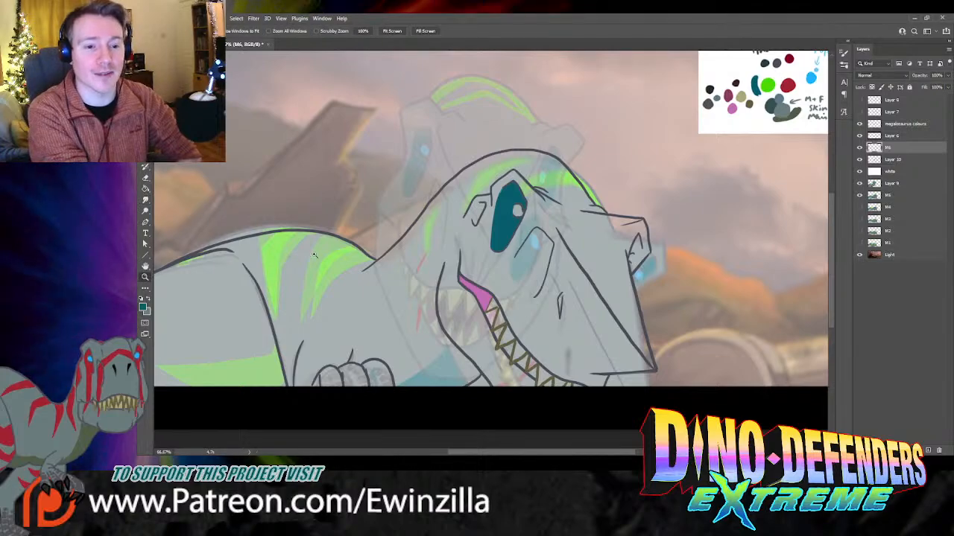
pyautogui.click(670, 290)
pyautogui.click(671, 290)
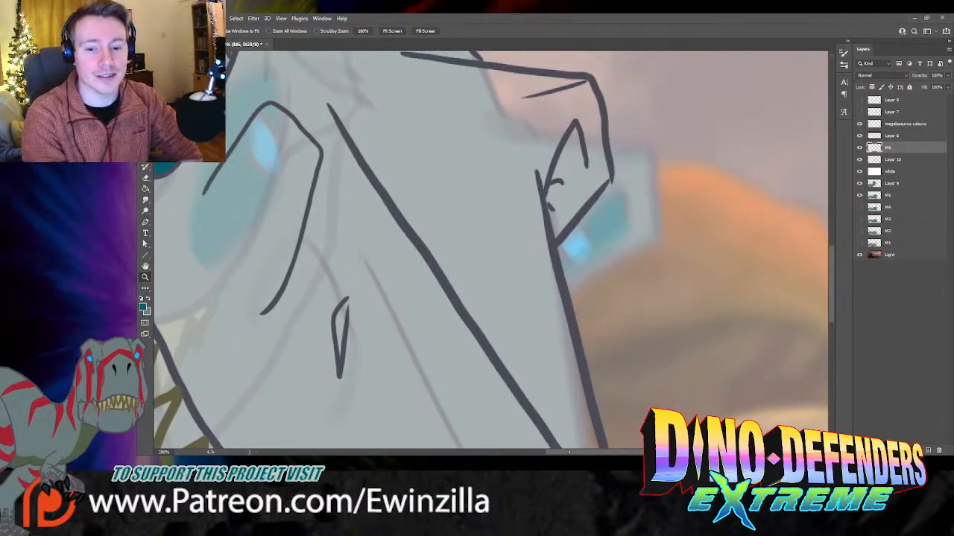
pyautogui.moveTo(570, 453); pyautogui.dragTo(550, 453)
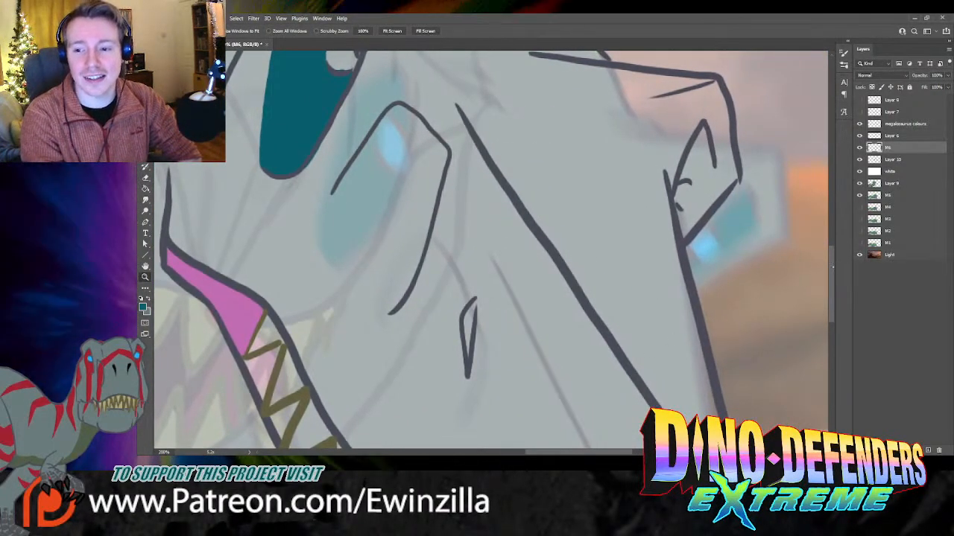
pyautogui.moveTo(832, 267); pyautogui.dragTo(836, 241)
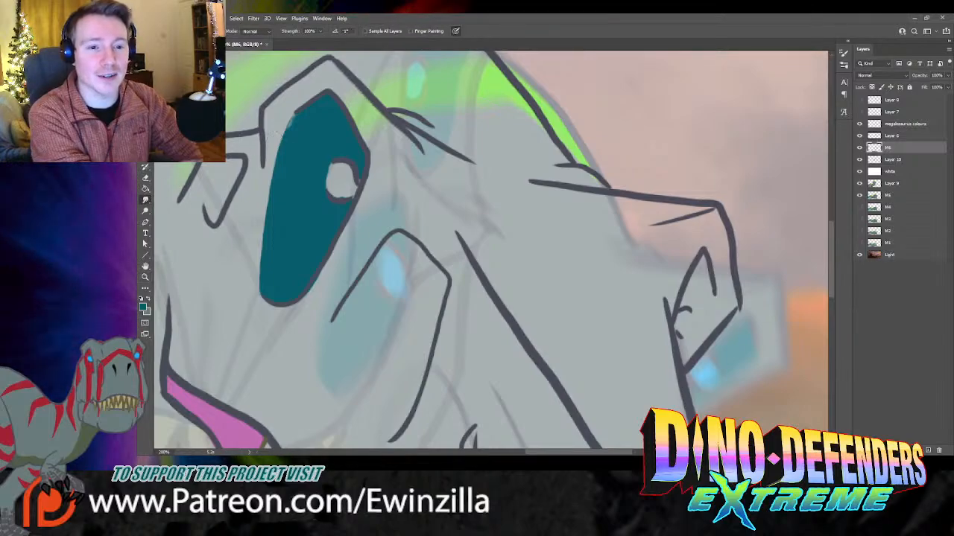
pyautogui.click(897, 161)
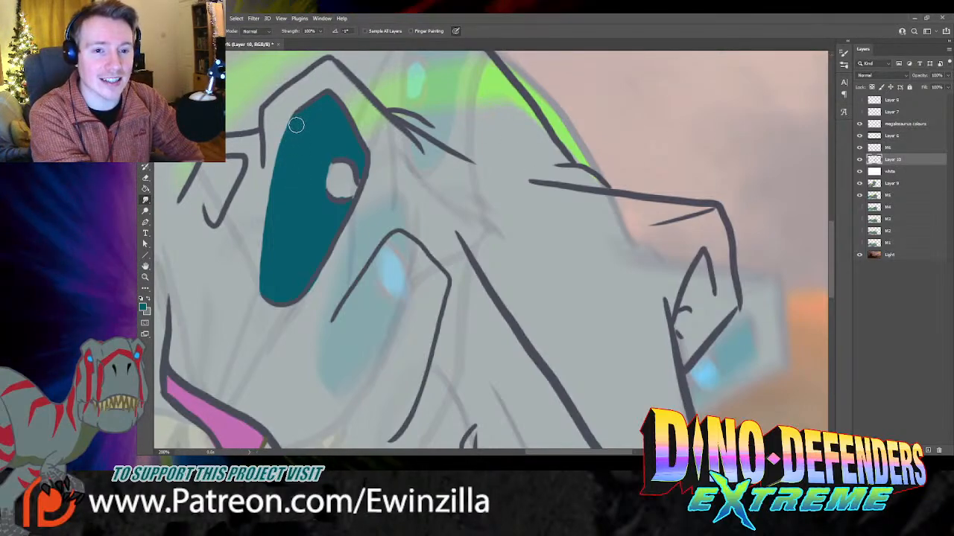
pyautogui.moveTo(297, 125); pyautogui.dragTo(300, 114)
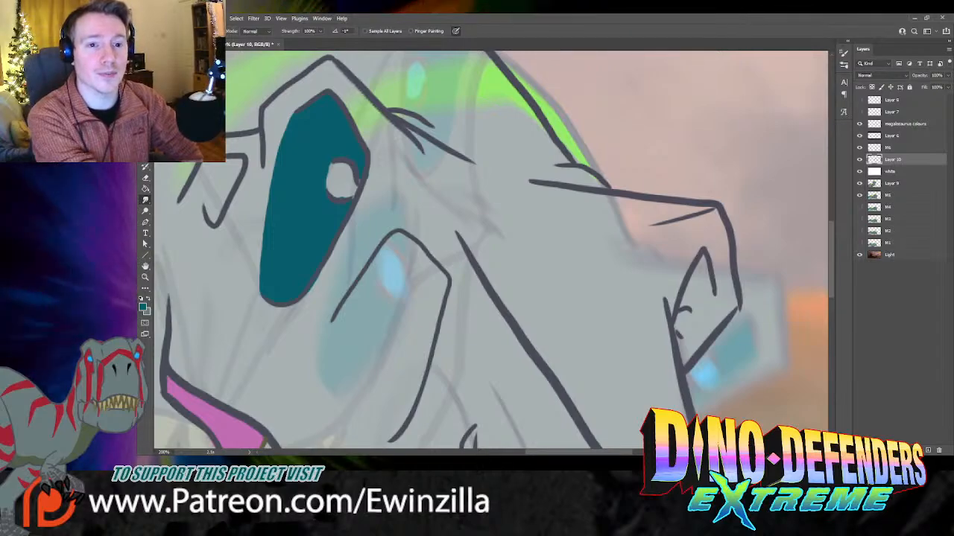
pyautogui.moveTo(354, 173)
pyautogui.mouseDown()
pyautogui.moveTo(360, 184)
pyautogui.moveTo(335, 179)
pyautogui.mouseUp()
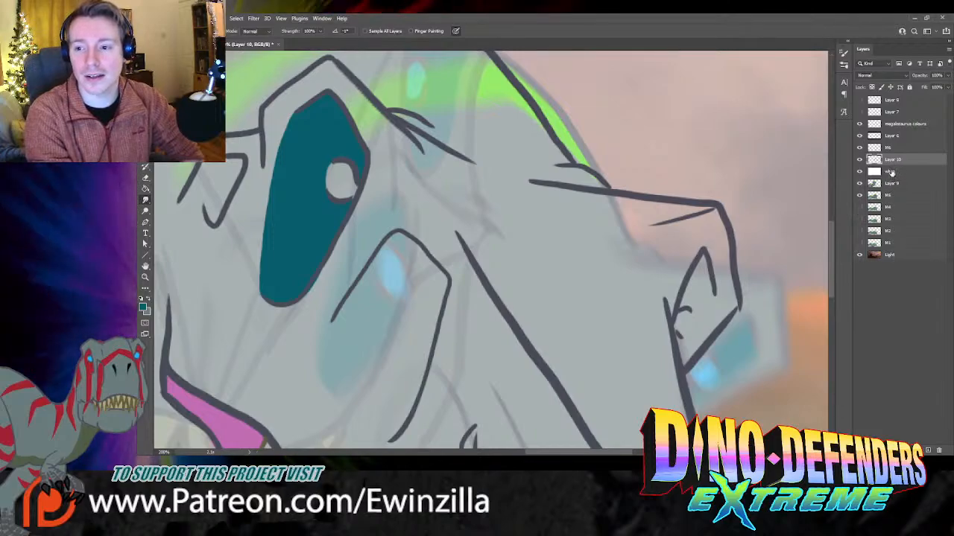
# Step: Smudge the far eye's lower pupil line into shape on M6 and brush that eye patch teal on Layer 10, leaving the pupil unpainted
pyautogui.click(888, 147)
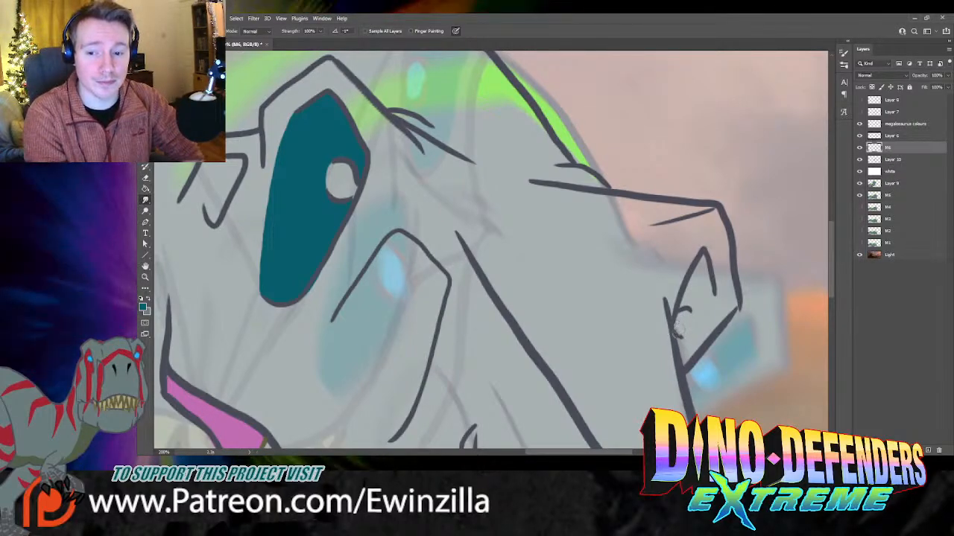
pyautogui.moveTo(674, 329); pyautogui.dragTo(687, 338)
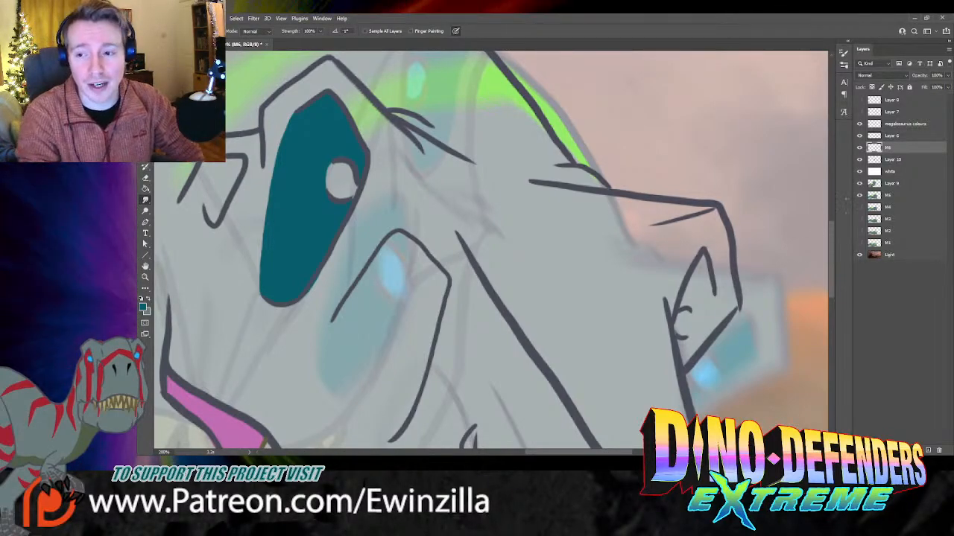
pyautogui.click(897, 159)
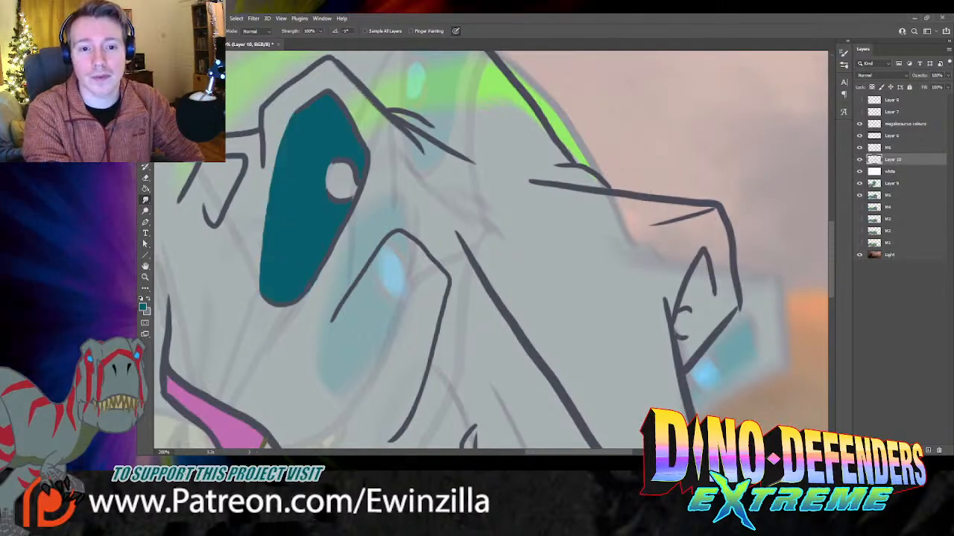
pyautogui.press('b')
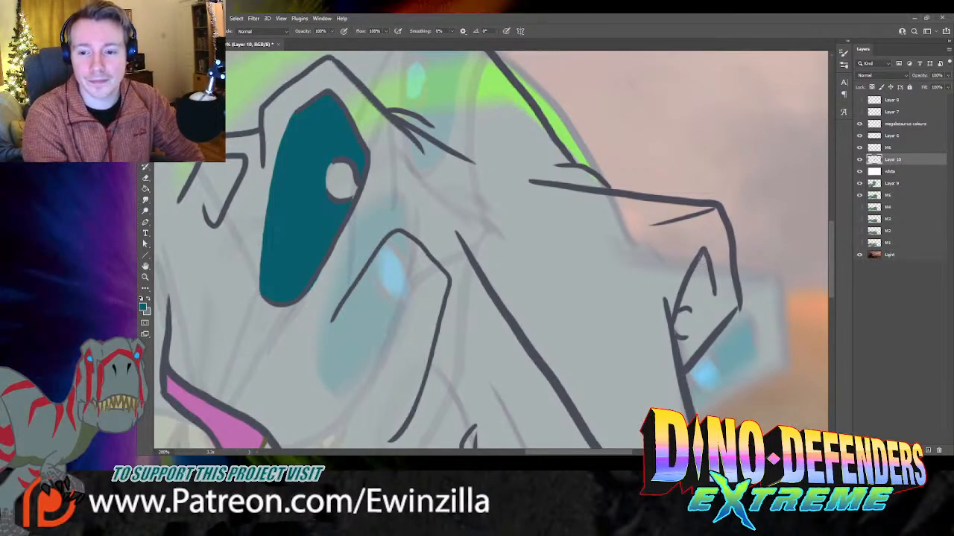
pyautogui.moveTo(702, 260)
pyautogui.mouseDown()
pyautogui.moveTo(680, 306)
pyautogui.moveTo(691, 305)
pyautogui.moveTo(695, 326)
pyautogui.moveTo(681, 345)
pyautogui.moveTo(674, 332)
pyautogui.moveTo(682, 355)
pyautogui.moveTo(696, 298)
pyautogui.mouseUp()
pyautogui.press('r')
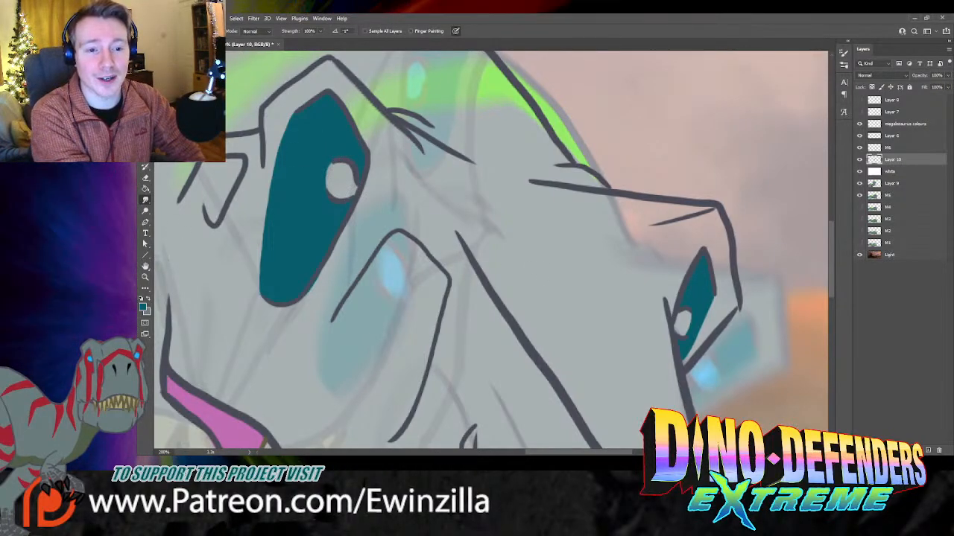
# Step: Brush a teal fill onto the throat beneath the jaw, between the jawline and the picture's lower edge
pyautogui.press('z')
pyautogui.hotkey('ctrl', '0')
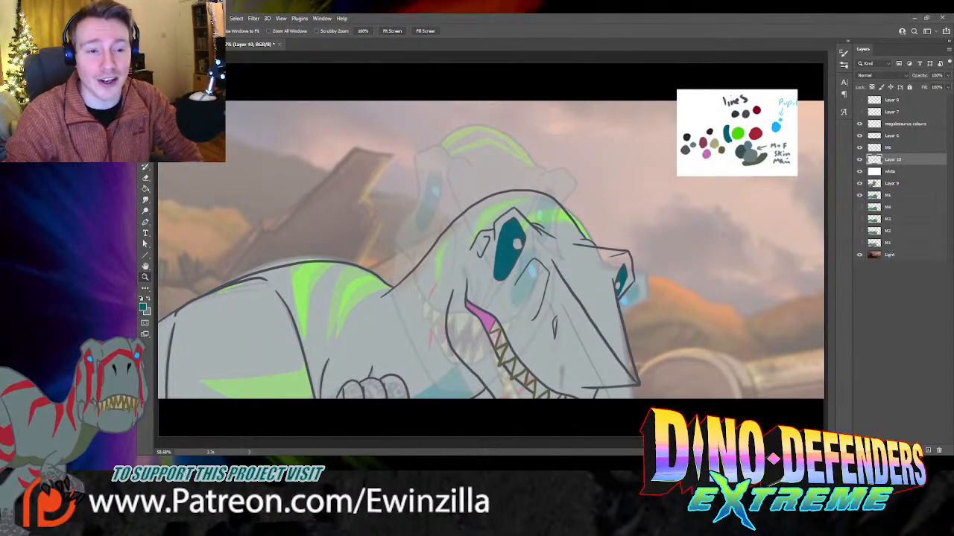
pyautogui.press('b')
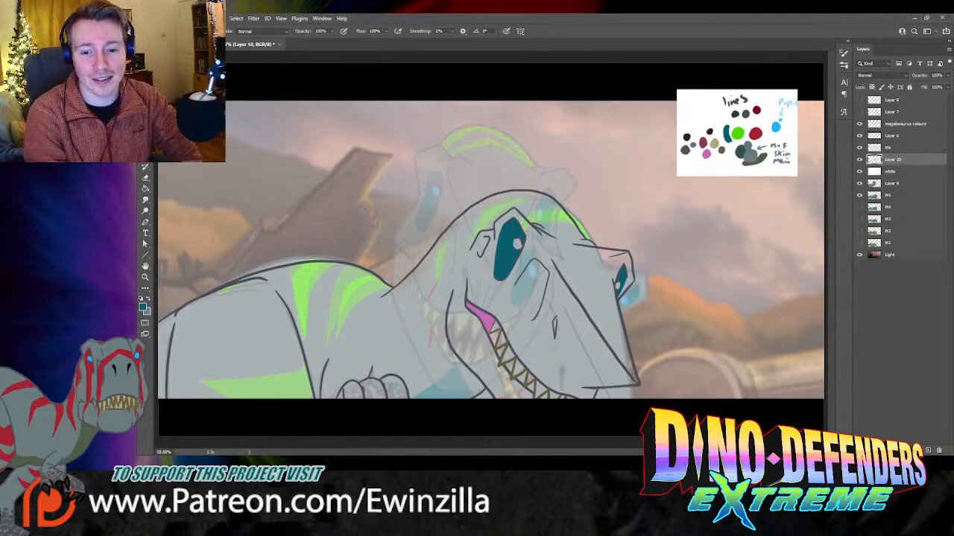
pyautogui.moveTo(453, 351); pyautogui.dragTo(409, 396)
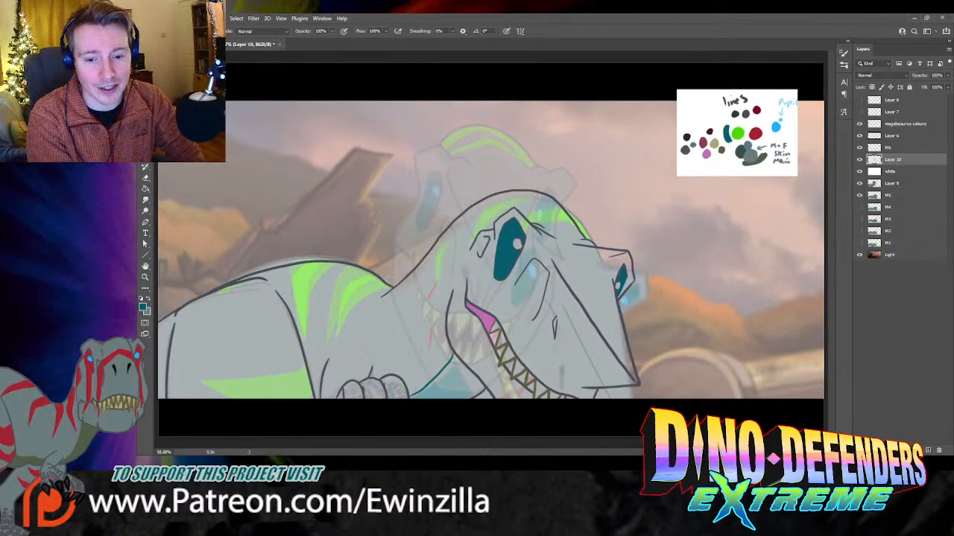
pyautogui.hotkey('ctrl', 'z')
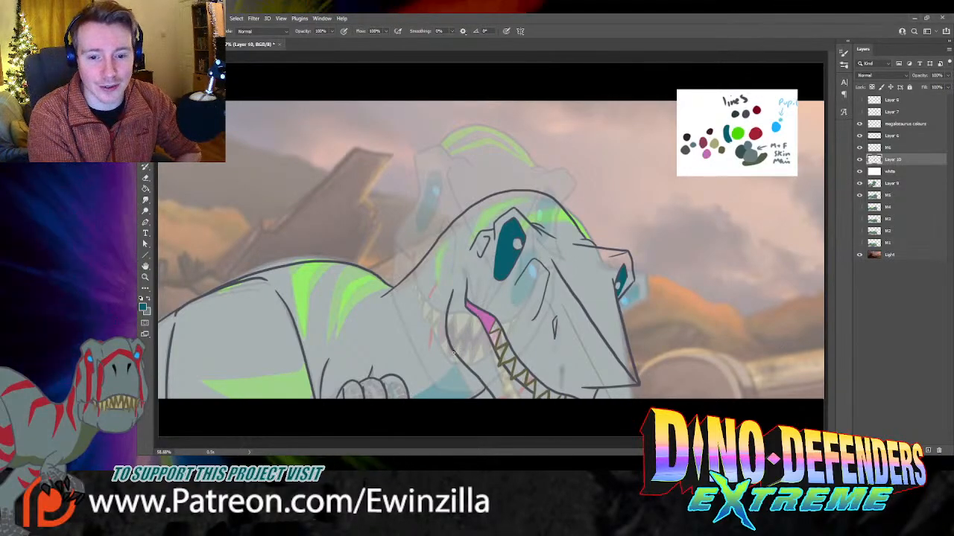
pyautogui.moveTo(453, 354); pyautogui.dragTo(425, 395)
pyautogui.hotkey('ctrl', 'z')
pyautogui.moveTo(453, 348)
pyautogui.mouseDown()
pyautogui.moveTo(437, 383)
pyautogui.moveTo(455, 355)
pyautogui.moveTo(464, 367)
pyautogui.moveTo(454, 373)
pyautogui.moveTo(458, 362)
pyautogui.moveTo(483, 390)
pyautogui.moveTo(475, 379)
pyautogui.moveTo(474, 395)
pyautogui.moveTo(480, 385)
pyautogui.moveTo(459, 400)
pyautogui.moveTo(465, 382)
pyautogui.moveTo(430, 402)
pyautogui.mouseUp()
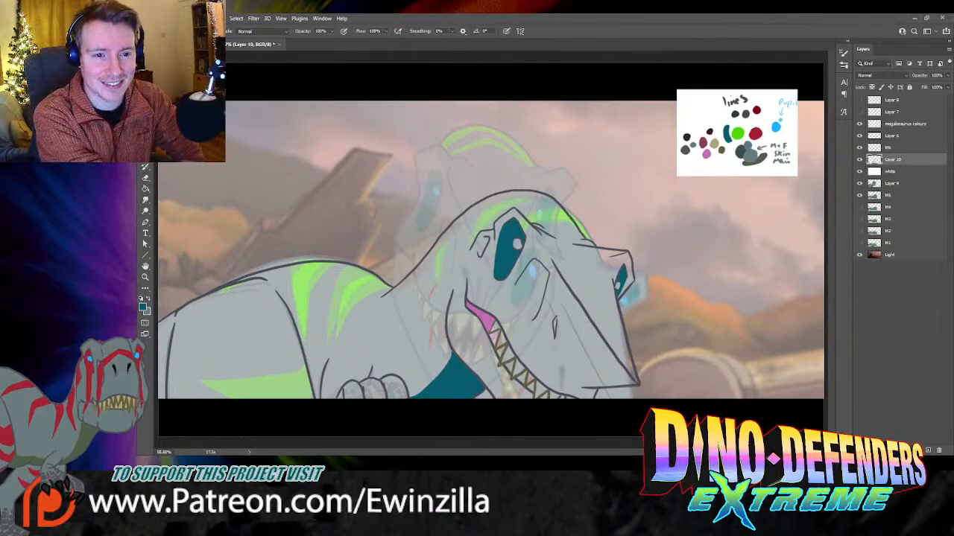
# Step: Paint the fingers with a sampled grey from the color reference, and fill both pupils with the bright blue pupil swatch
pyautogui.press('i')
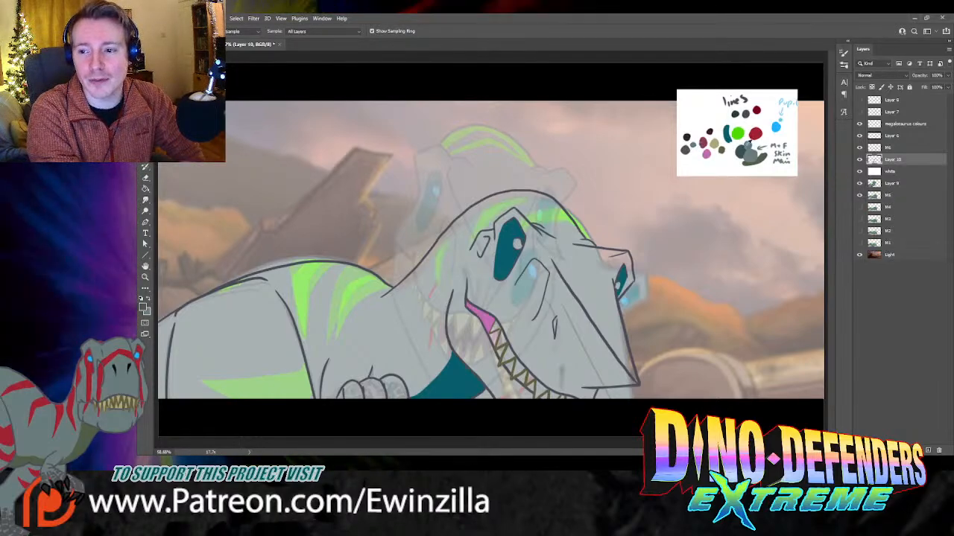
pyautogui.press('b')
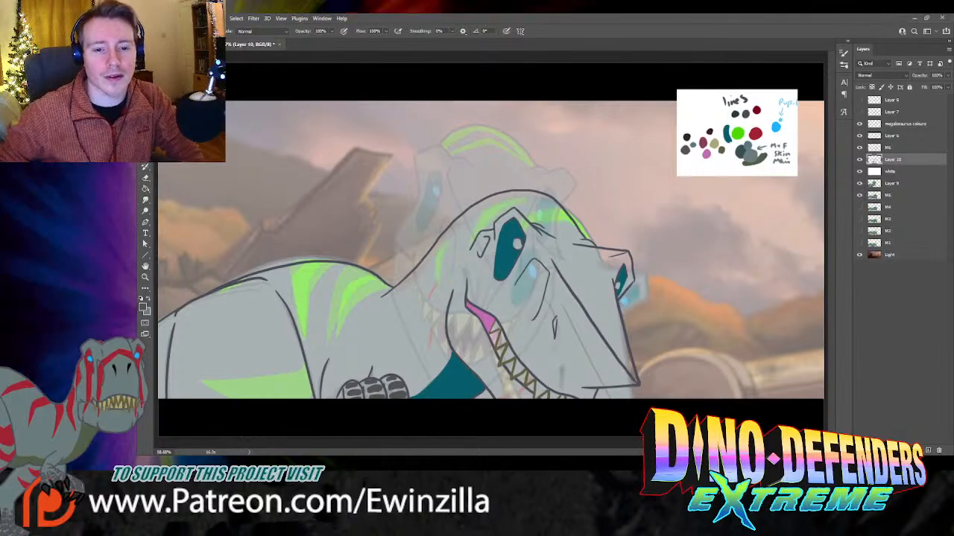
pyautogui.press('i')
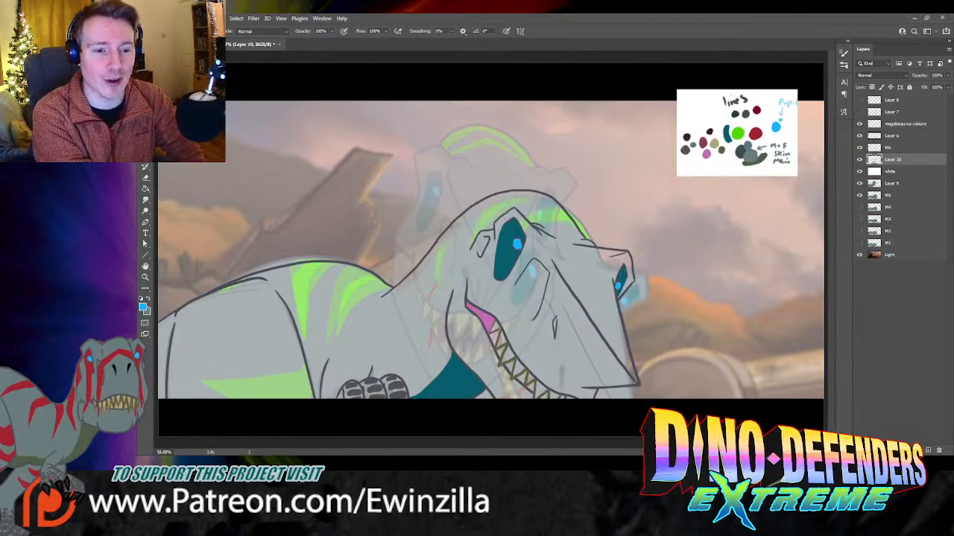
# Step: Change the brush color to black and fill in the nostril on the snout
pyautogui.click(142, 307)
pyautogui.click(608, 291)
pyautogui.click(824, 187)
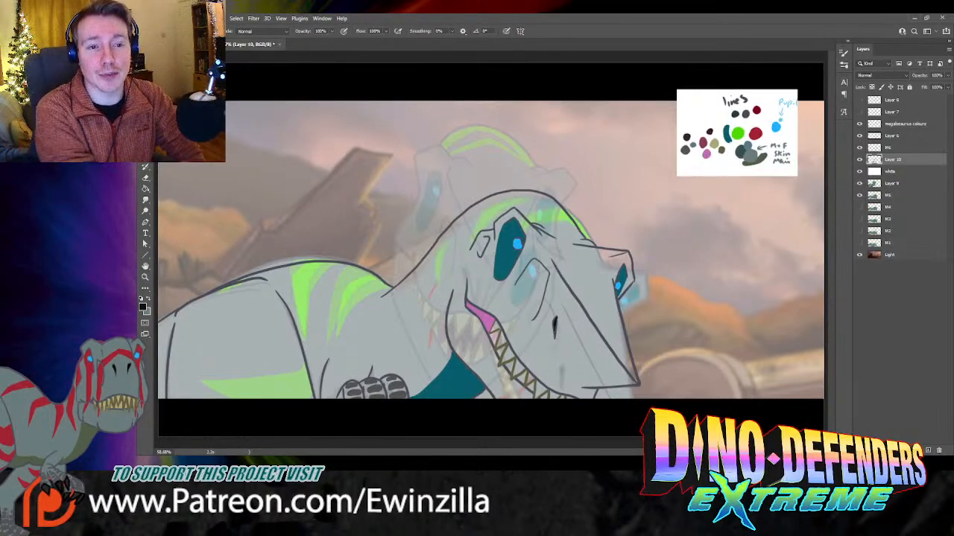
# Step: Sample the light tan swatch from the color reference and fill the teeth along the mouth, briefly hiding the white layer to compare
pyautogui.press('i')
pyautogui.click(719, 141)
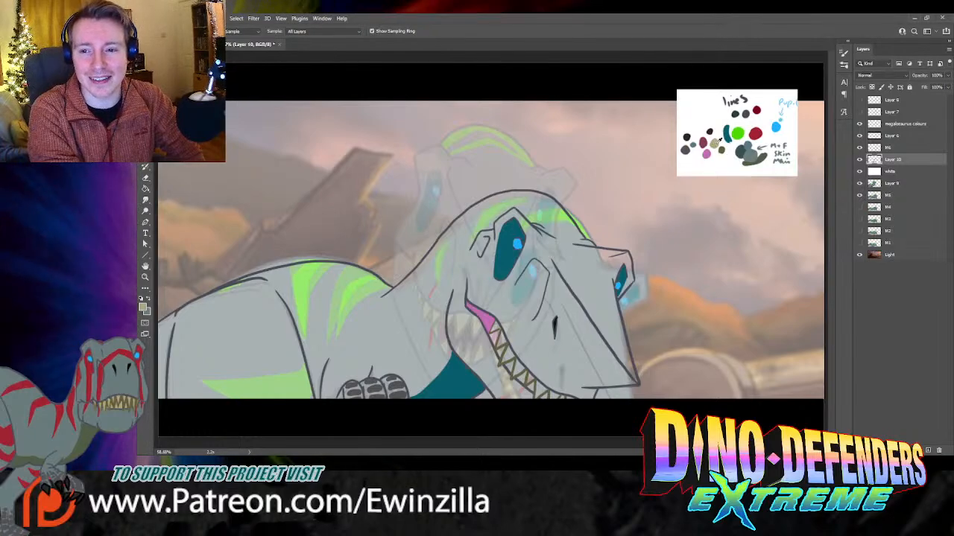
pyautogui.press('b')
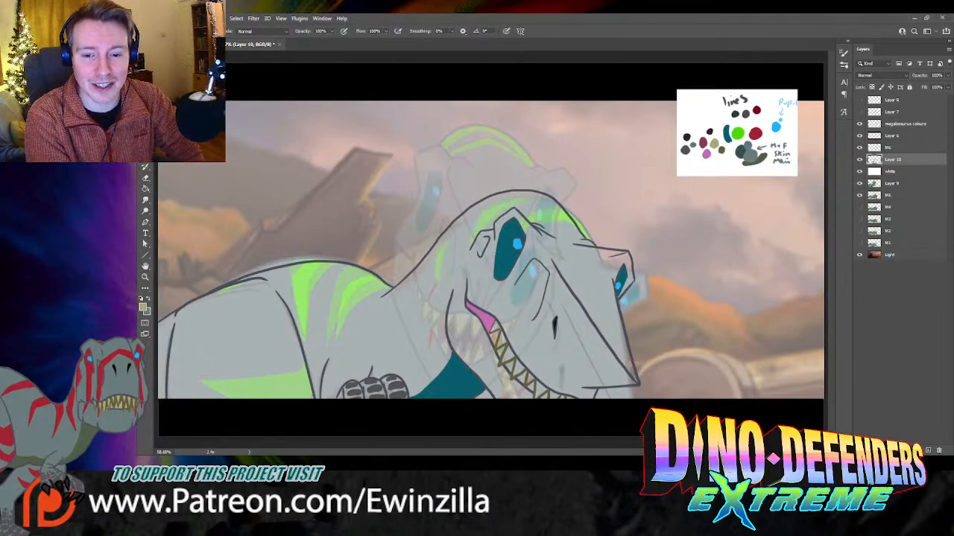
pyautogui.click(859, 172)
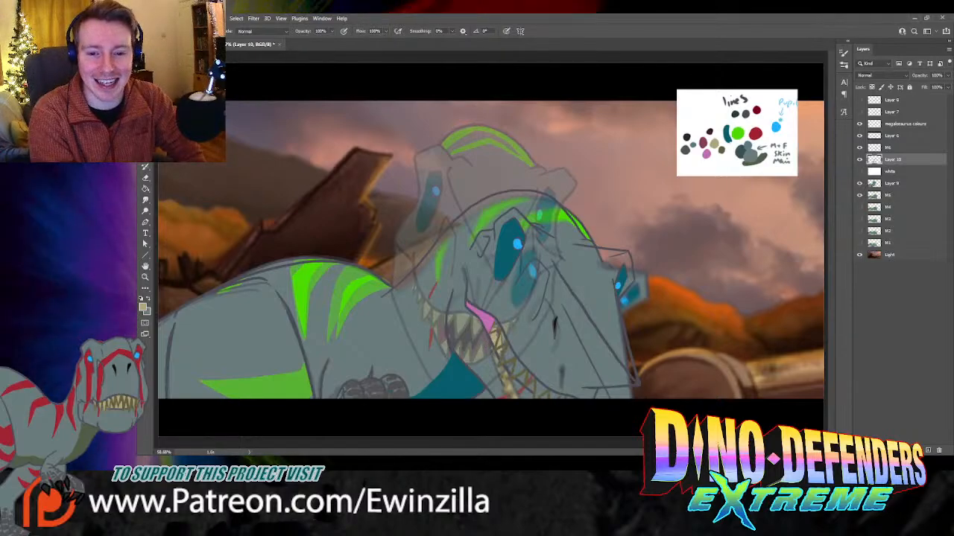
pyautogui.click(860, 172)
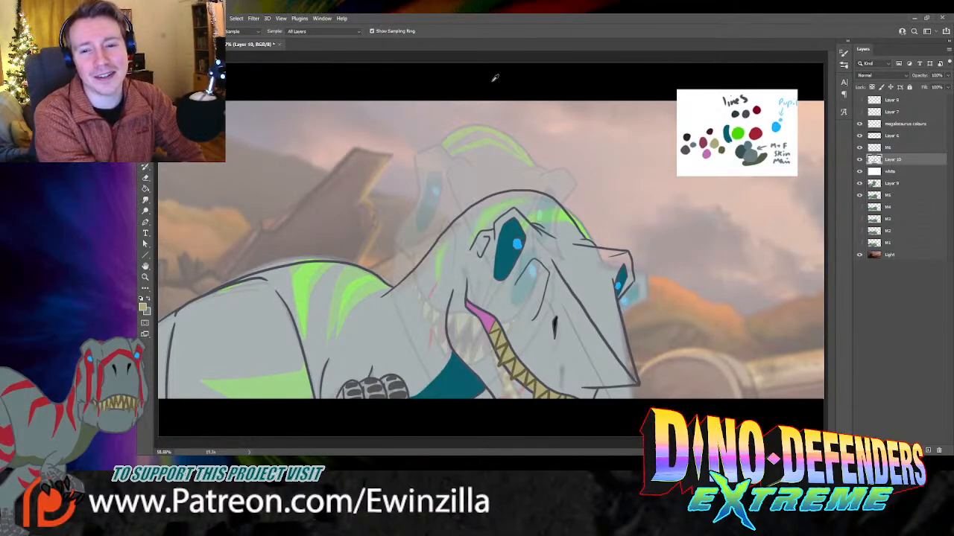
# Step: Sample the dark grey-green main skin swatch from the color reference and brush it around the near eye, along the upper lip and around the nostril
pyautogui.press('i')
pyautogui.click(760, 158)
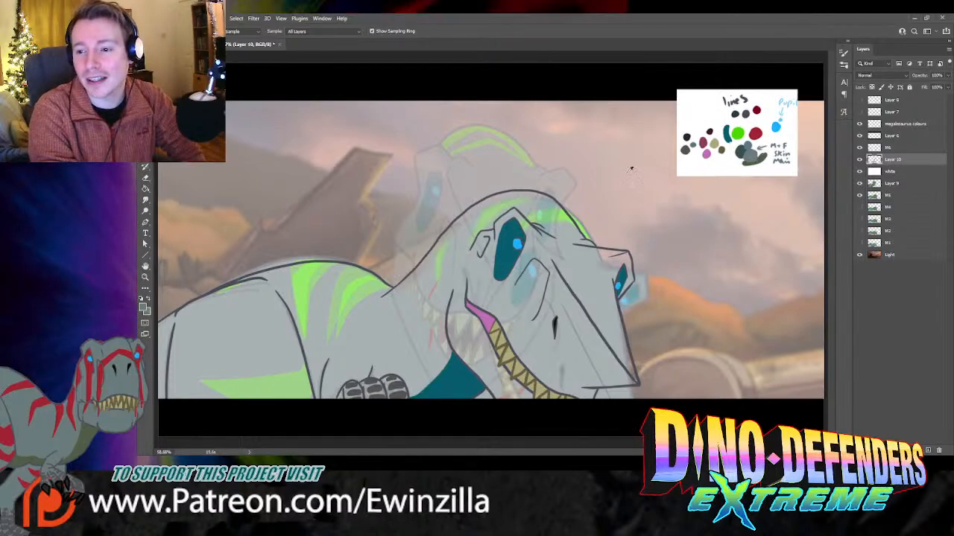
pyautogui.press('b')
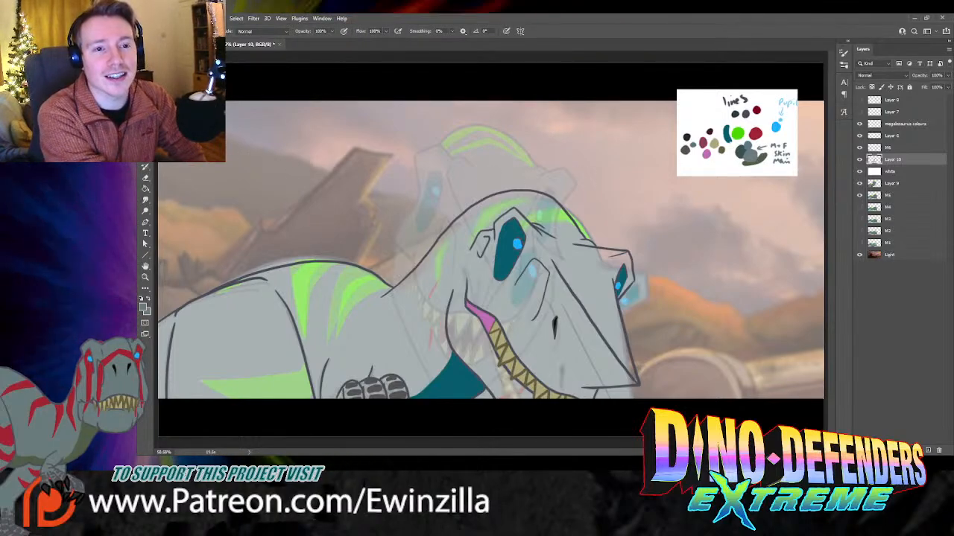
pyautogui.moveTo(488, 224)
pyautogui.mouseDown()
pyautogui.moveTo(481, 257)
pyautogui.moveTo(501, 221)
pyautogui.moveTo(499, 286)
pyautogui.moveTo(529, 241)
pyautogui.moveTo(520, 218)
pyautogui.moveTo(489, 214)
pyautogui.moveTo(462, 261)
pyautogui.moveTo(470, 301)
pyautogui.moveTo(495, 312)
pyautogui.moveTo(544, 381)
pyautogui.moveTo(587, 399)
pyautogui.moveTo(587, 380)
pyautogui.moveTo(593, 397)
pyautogui.mouseUp()
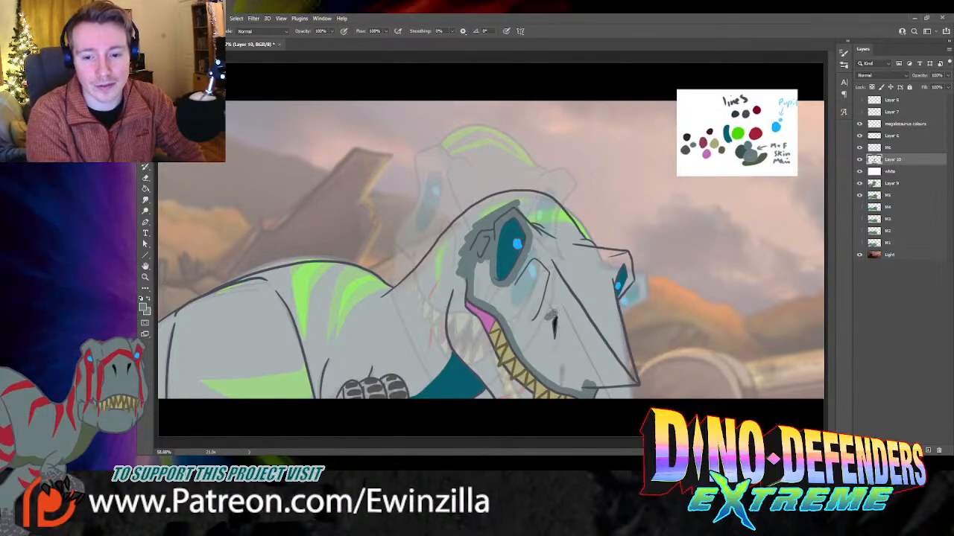
pyautogui.moveTo(550, 318)
pyautogui.mouseDown()
pyautogui.moveTo(553, 346)
pyautogui.moveTo(561, 315)
pyautogui.mouseUp()
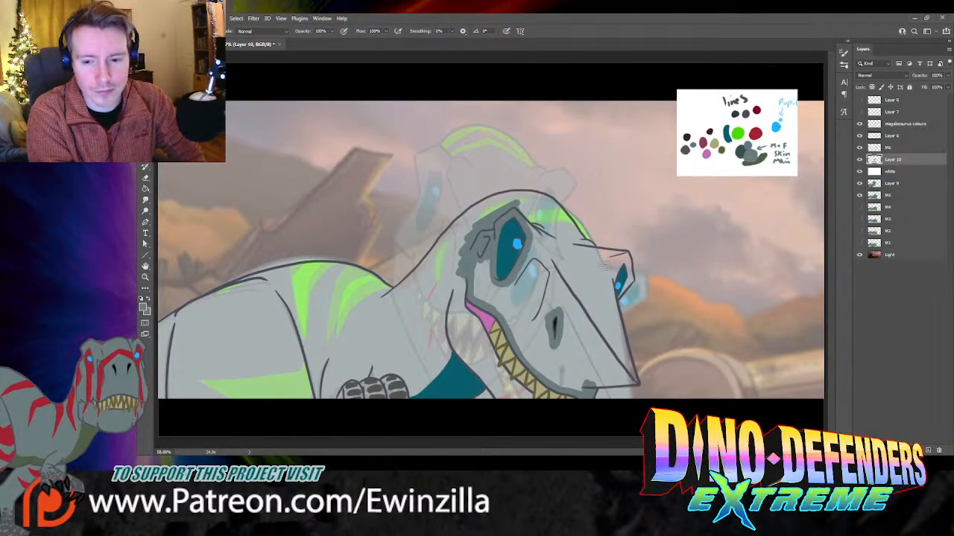
# Step: Brush the dark skin color around the far eye, along its brow ridge, and inside the outline from the head's crown down the neck
pyautogui.moveTo(605, 269)
pyautogui.mouseDown()
pyautogui.moveTo(612, 282)
pyautogui.moveTo(624, 260)
pyautogui.moveTo(630, 272)
pyautogui.mouseUp()
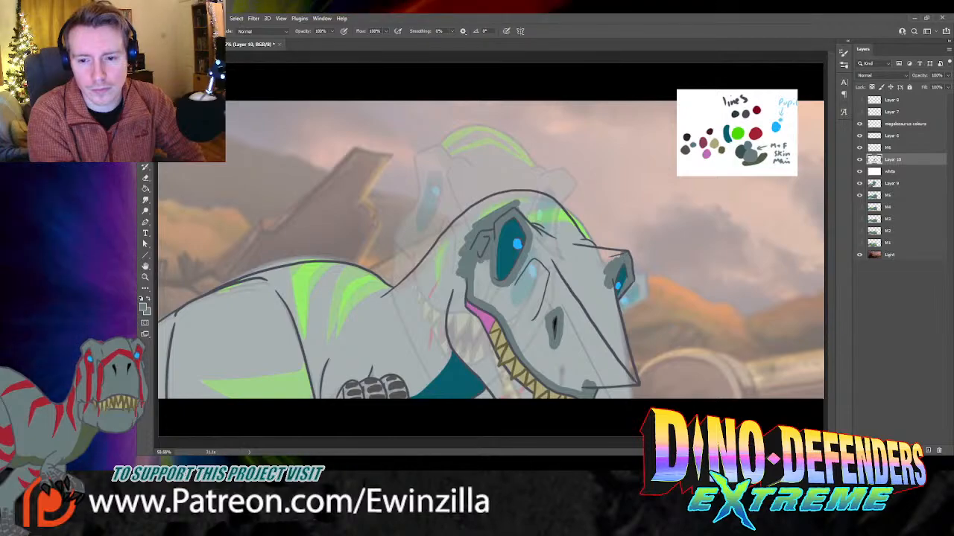
pyautogui.moveTo(621, 256)
pyautogui.mouseDown()
pyautogui.moveTo(581, 249)
pyautogui.moveTo(591, 246)
pyautogui.mouseUp()
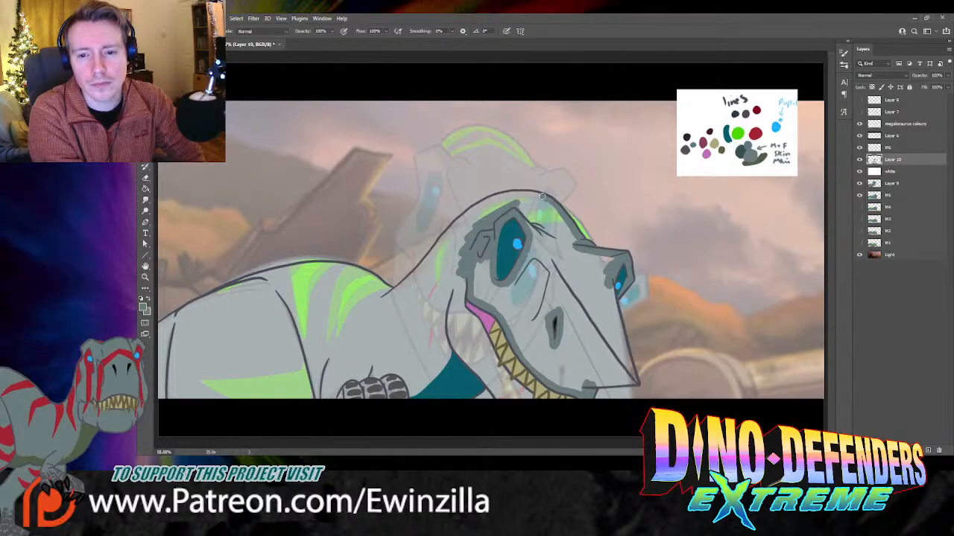
pyautogui.moveTo(542, 196)
pyautogui.mouseDown()
pyautogui.moveTo(467, 214)
pyautogui.moveTo(378, 304)
pyautogui.mouseUp()
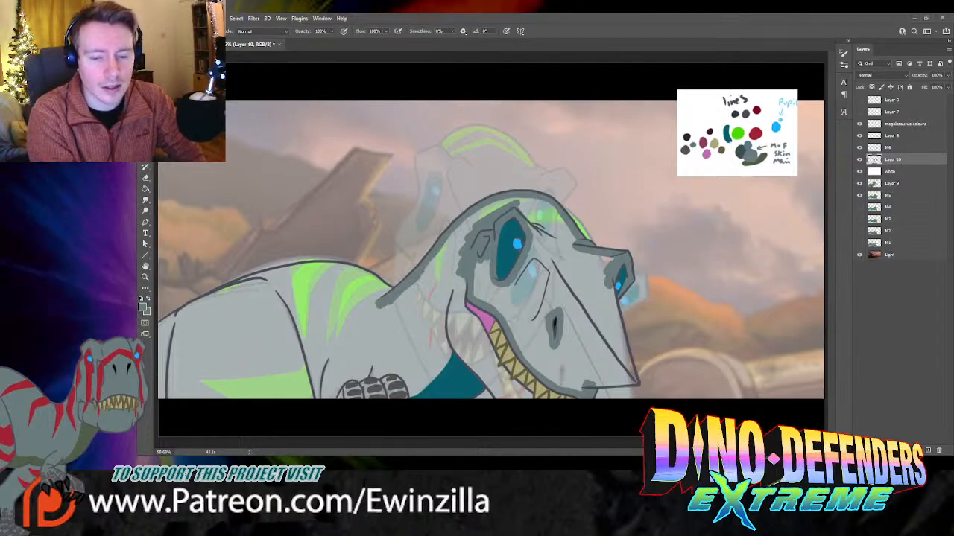
# Step: Brush the dark skin color along both edges of the teal throat patch and around the tops of the fingers
pyautogui.moveTo(452, 352); pyautogui.dragTo(411, 394)
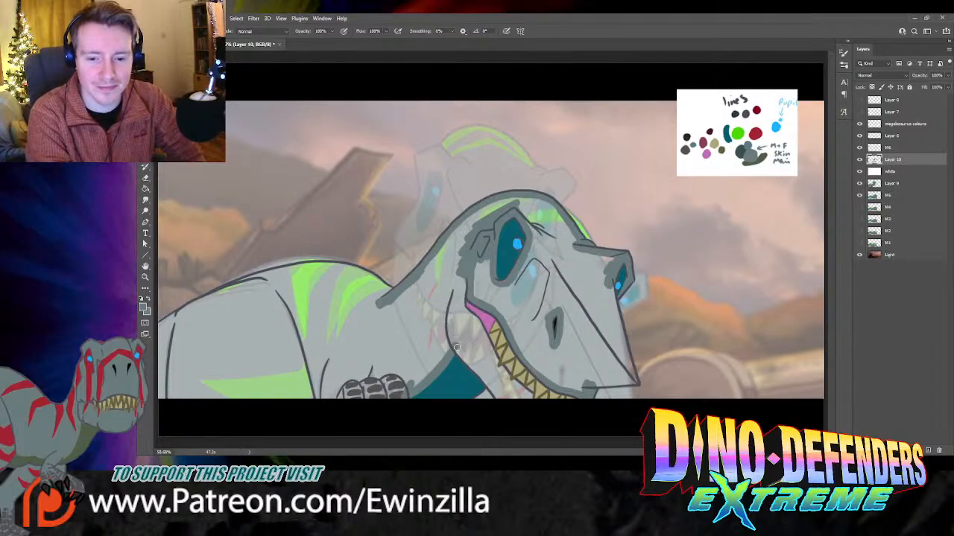
pyautogui.moveTo(456, 347); pyautogui.dragTo(496, 394)
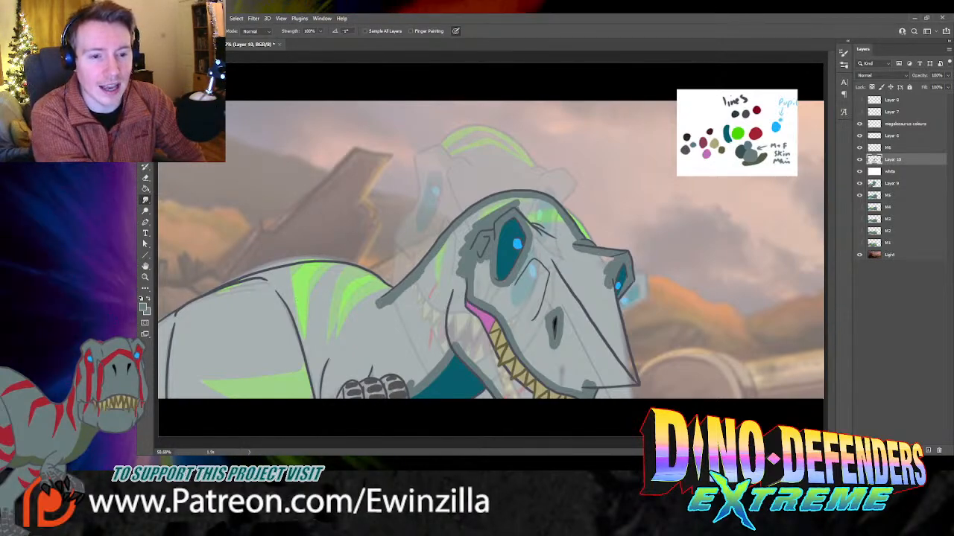
pyautogui.press('b')
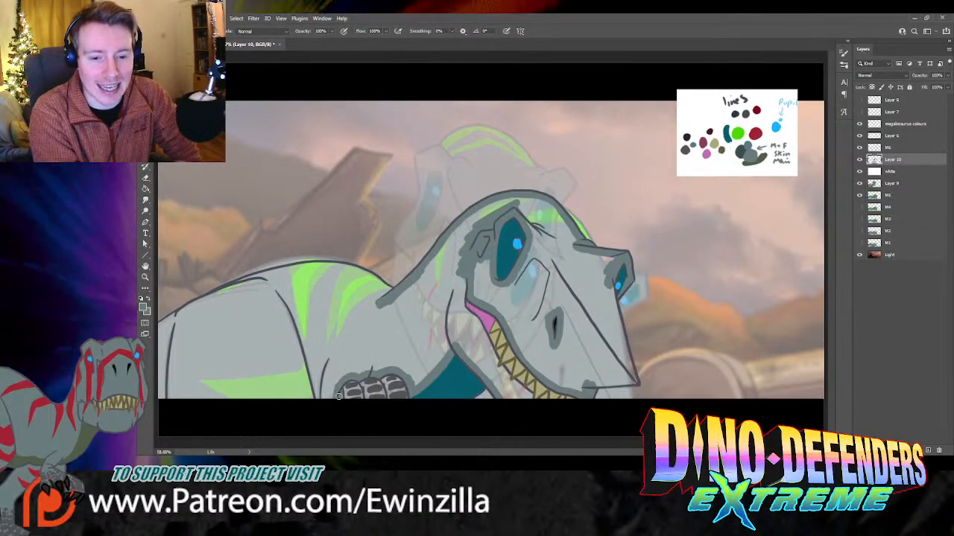
# Step: Paint the upper arm, the lower edge of the neck, the lower jaw and the back and crown of the head in the dark skin color
pyautogui.moveTo(337, 378)
pyautogui.mouseDown()
pyautogui.moveTo(325, 373)
pyautogui.moveTo(314, 387)
pyautogui.moveTo(320, 365)
pyautogui.mouseUp()
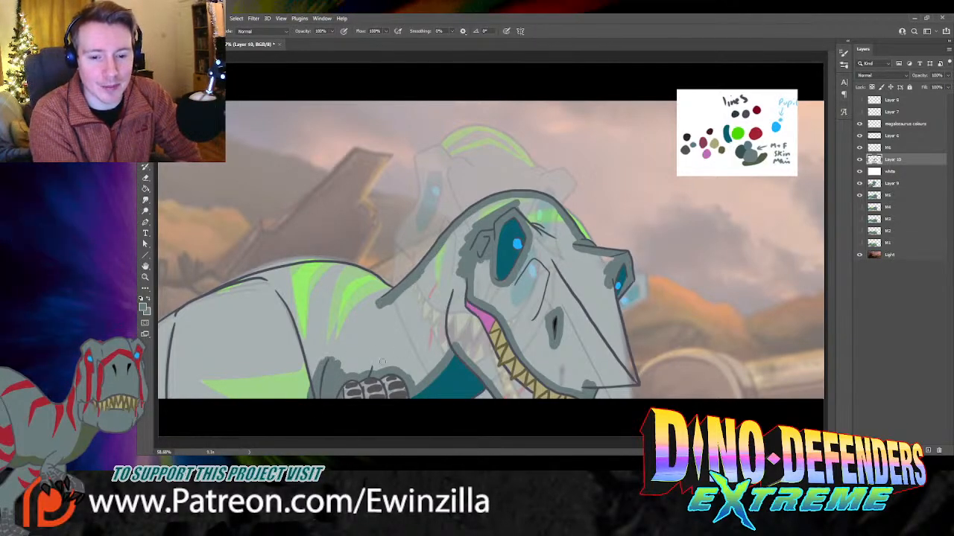
pyautogui.moveTo(377, 350)
pyautogui.mouseDown()
pyautogui.moveTo(334, 369)
pyautogui.moveTo(375, 372)
pyautogui.moveTo(413, 353)
pyautogui.moveTo(405, 363)
pyautogui.moveTo(446, 352)
pyautogui.mouseUp()
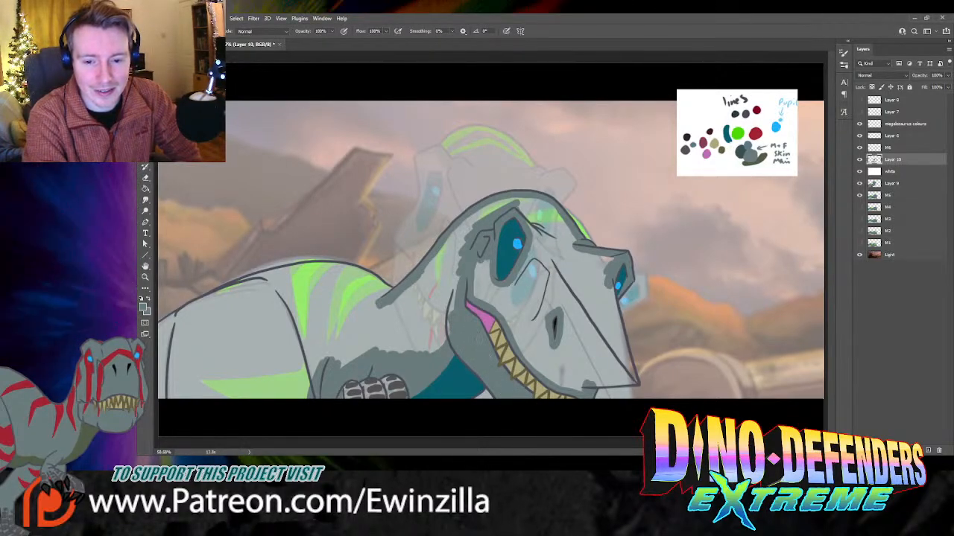
pyautogui.moveTo(455, 307)
pyautogui.mouseDown()
pyautogui.moveTo(454, 275)
pyautogui.moveTo(446, 298)
pyautogui.moveTo(474, 225)
pyautogui.moveTo(490, 207)
pyautogui.moveTo(537, 203)
pyautogui.mouseUp()
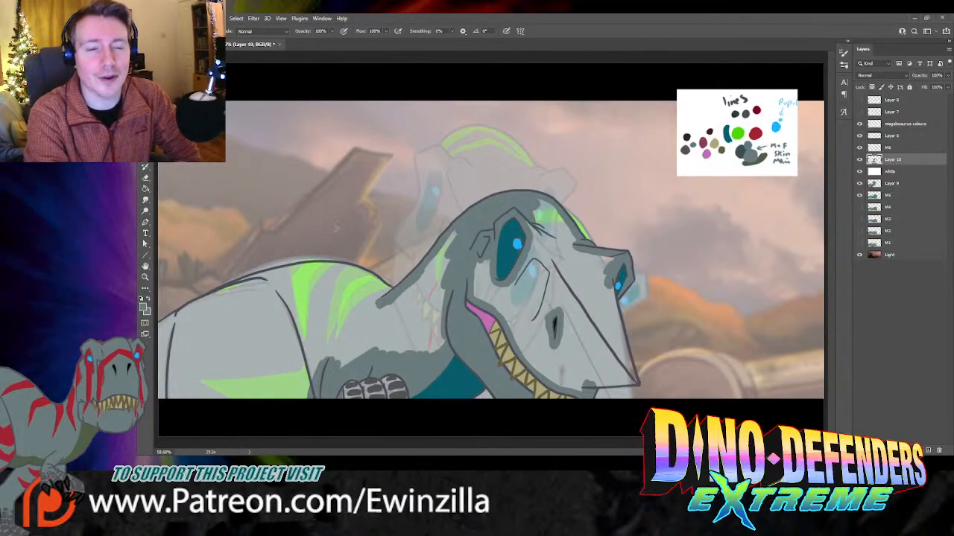
# Step: Try to flood the rest of the snout with the dark skin color using the Paint Bucket, and undo the fill
pyautogui.press('g')
pyautogui.click(542, 299)
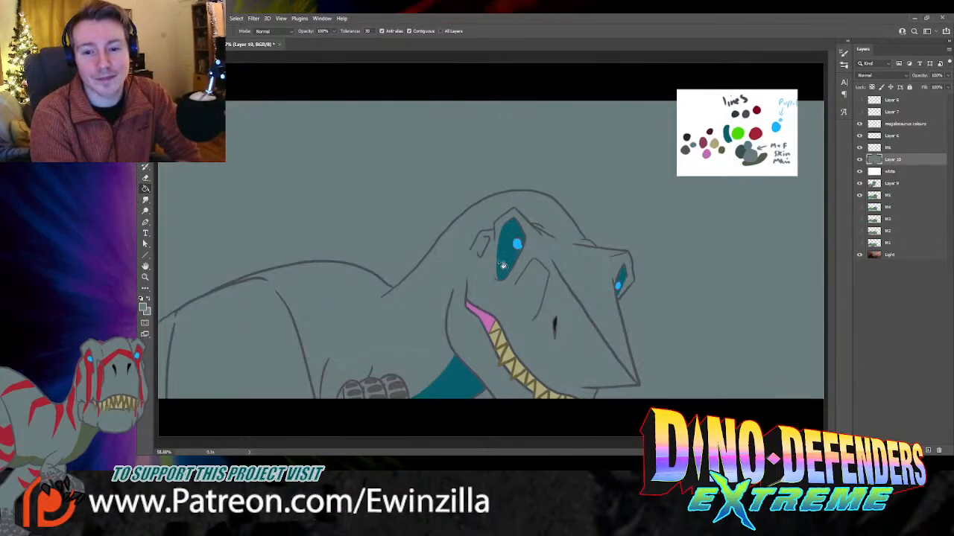
pyautogui.hotkey('ctrl', 'z')
# Step: Brush the dark skin color over the forehead, the bridge and side of the snout, and the cheek beneath the near eye
pyautogui.press('b')
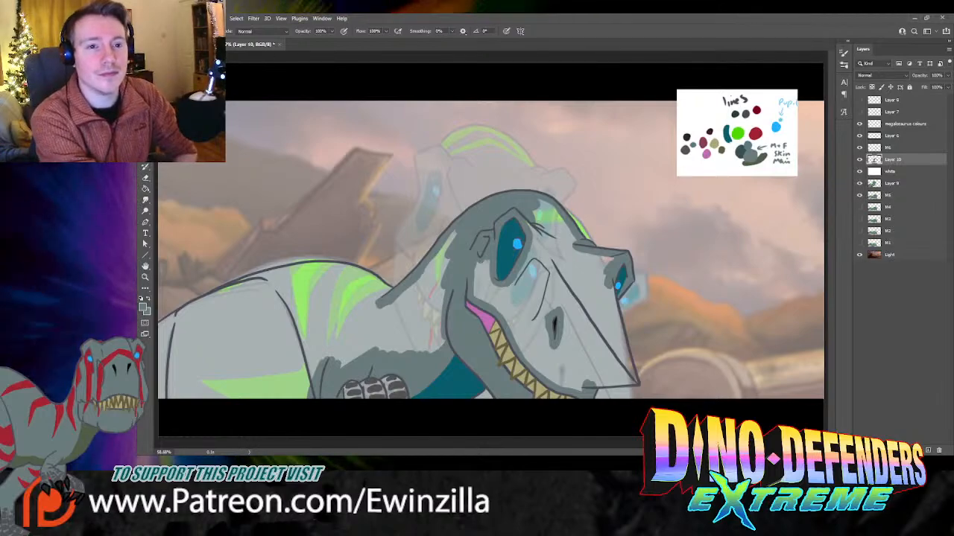
pyautogui.moveTo(490, 218)
pyautogui.mouseDown()
pyautogui.moveTo(519, 244)
pyautogui.moveTo(529, 222)
pyautogui.moveTo(540, 238)
pyautogui.moveTo(547, 233)
pyautogui.moveTo(547, 207)
pyautogui.moveTo(571, 255)
pyautogui.moveTo(577, 248)
pyautogui.moveTo(582, 265)
pyautogui.moveTo(588, 253)
pyautogui.moveTo(604, 270)
pyautogui.moveTo(598, 259)
pyautogui.moveTo(613, 259)
pyautogui.moveTo(610, 307)
pyautogui.moveTo(582, 255)
pyautogui.moveTo(581, 263)
pyautogui.moveTo(607, 327)
pyautogui.moveTo(588, 315)
pyautogui.moveTo(595, 323)
pyautogui.moveTo(595, 292)
pyautogui.mouseUp()
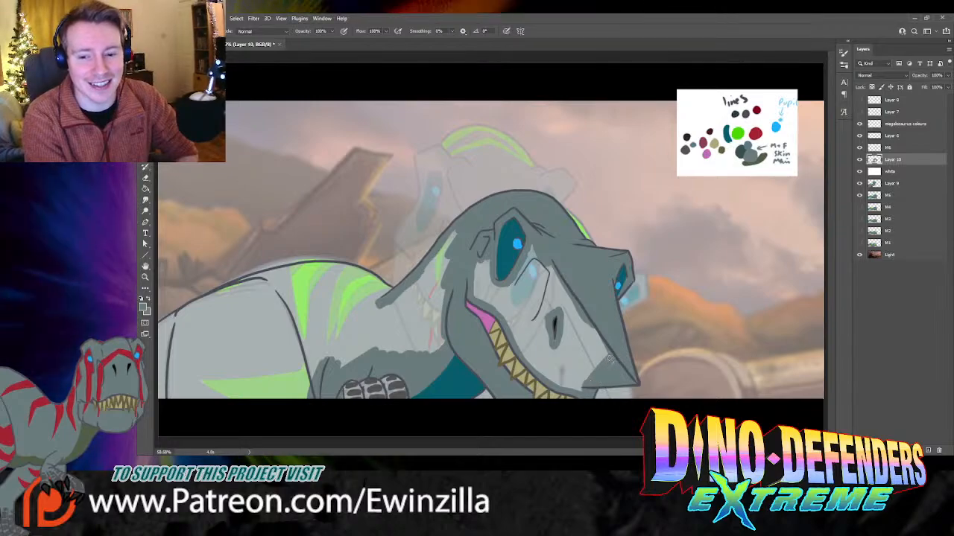
pyautogui.moveTo(564, 297)
pyautogui.mouseDown()
pyautogui.moveTo(565, 357)
pyautogui.moveTo(594, 366)
pyautogui.moveTo(594, 335)
pyautogui.moveTo(601, 350)
pyautogui.moveTo(540, 341)
pyautogui.moveTo(531, 369)
pyautogui.moveTo(521, 339)
pyautogui.moveTo(533, 344)
pyautogui.moveTo(554, 280)
pyautogui.moveTo(561, 300)
pyautogui.mouseUp()
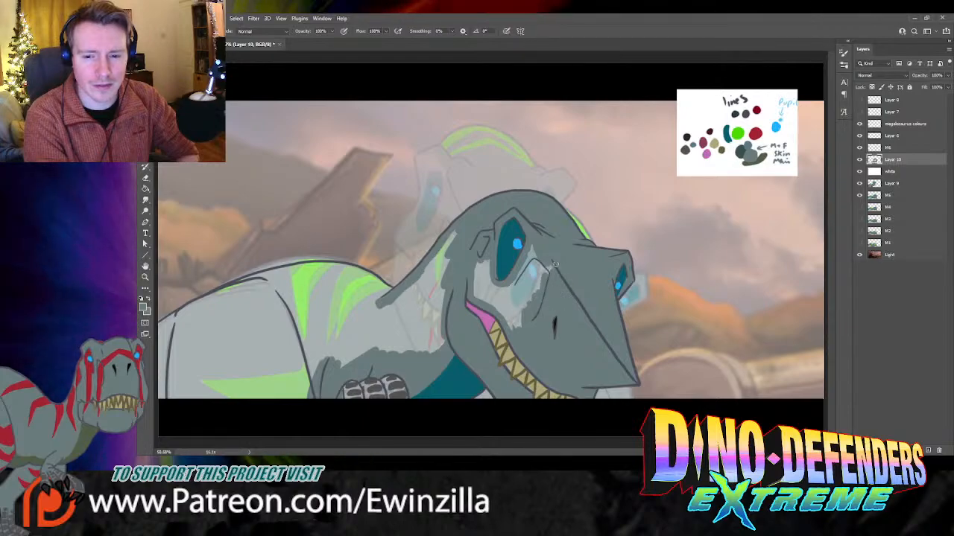
pyautogui.moveTo(555, 264)
pyautogui.mouseDown()
pyautogui.moveTo(538, 292)
pyautogui.moveTo(531, 258)
pyautogui.mouseUp()
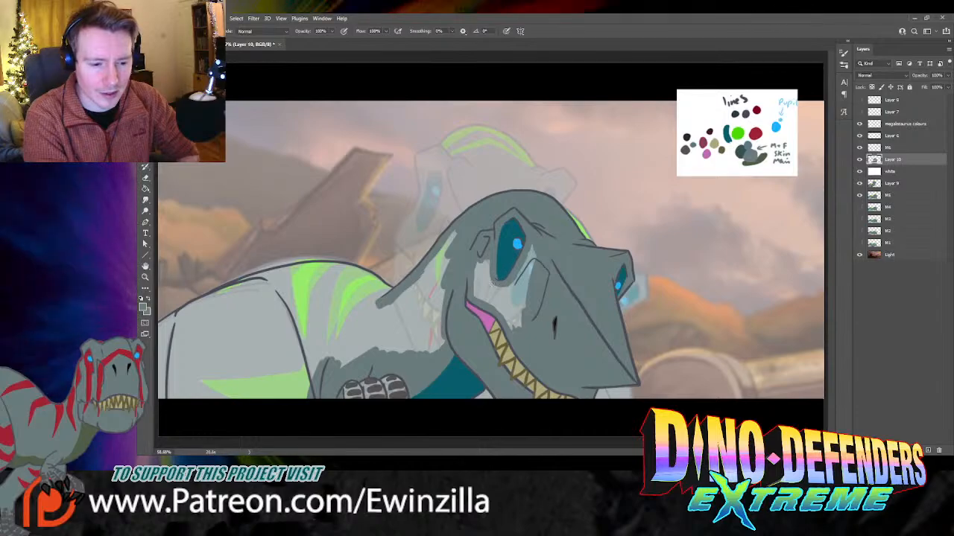
pyautogui.moveTo(533, 259)
pyautogui.mouseDown()
pyautogui.moveTo(523, 318)
pyautogui.moveTo(517, 305)
pyautogui.moveTo(506, 313)
pyautogui.moveTo(494, 284)
pyautogui.moveTo(489, 298)
pyautogui.moveTo(481, 269)
pyautogui.moveTo(477, 293)
pyautogui.mouseUp()
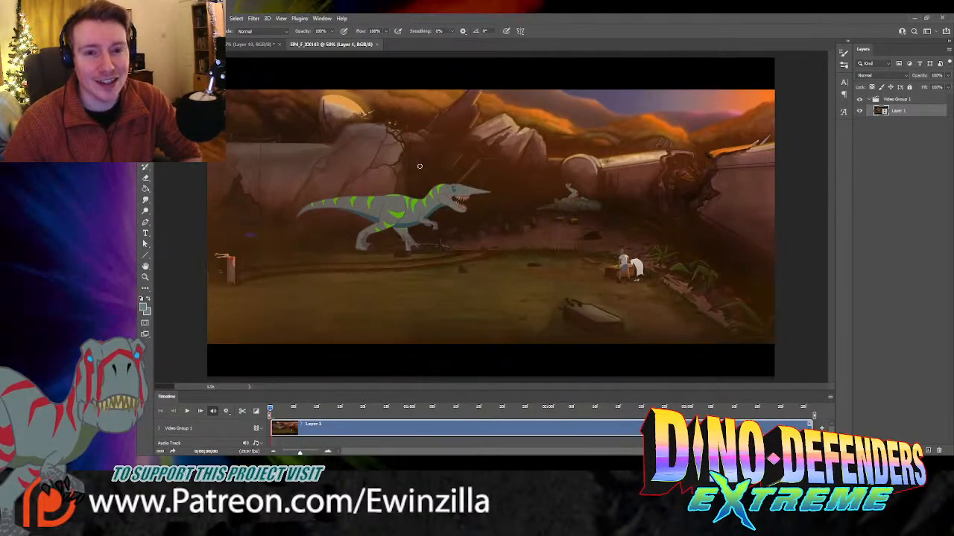
# Step: Play the EP4_F_XX143 animation clip through twice from its first frame to review the dinosaur's motion
pyautogui.press('z')
pyautogui.hotkey('ctrl', '0')
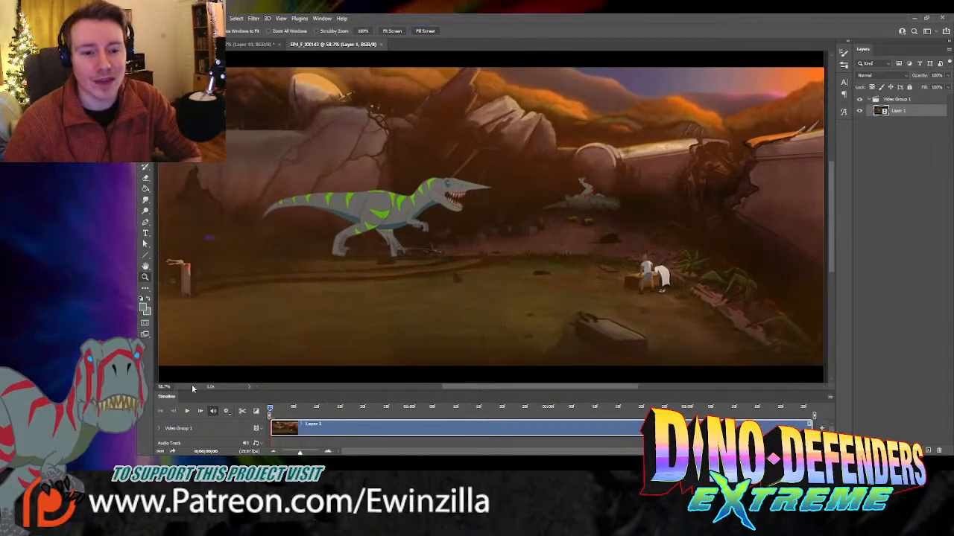
pyautogui.click(186, 410)
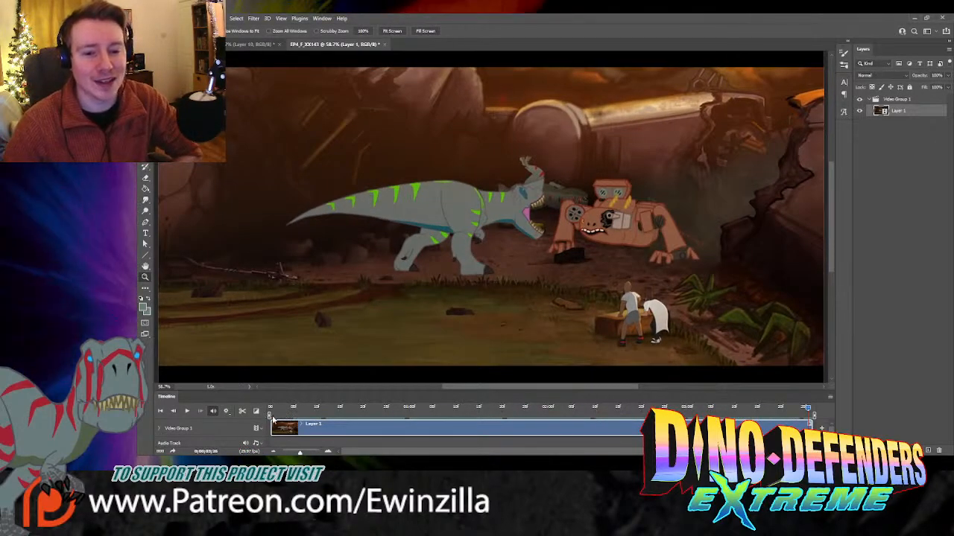
pyautogui.moveTo(807, 409); pyautogui.dragTo(242, 407)
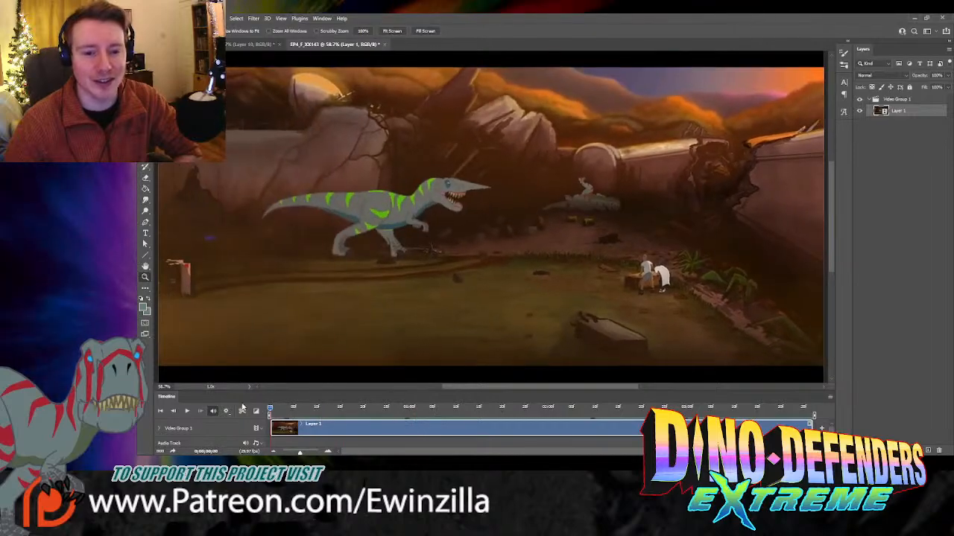
pyautogui.click(187, 410)
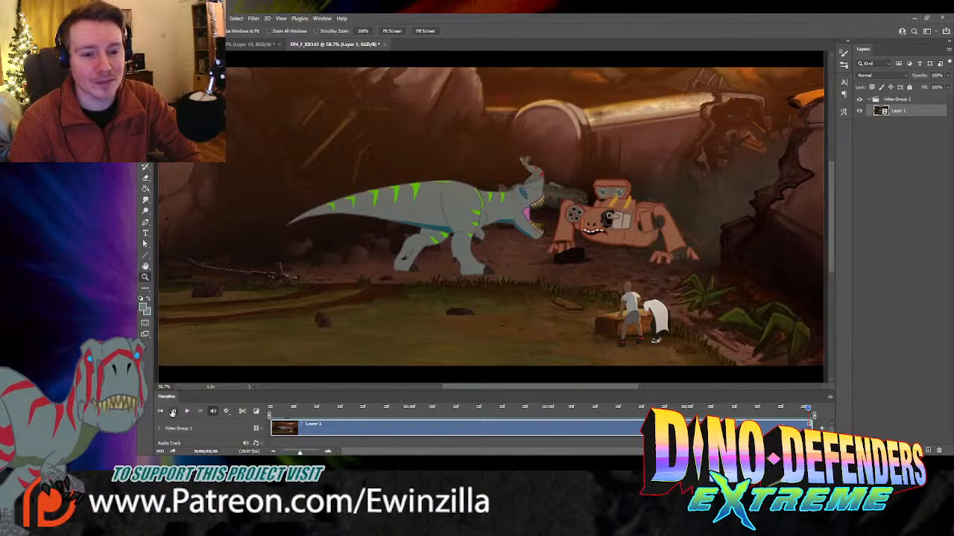
# Step: Close the timeline and the EP4_F_XX143 clip, returning to the dinosaur close-up drawing
pyautogui.rightClick(173, 402)
pyautogui.click(191, 345)
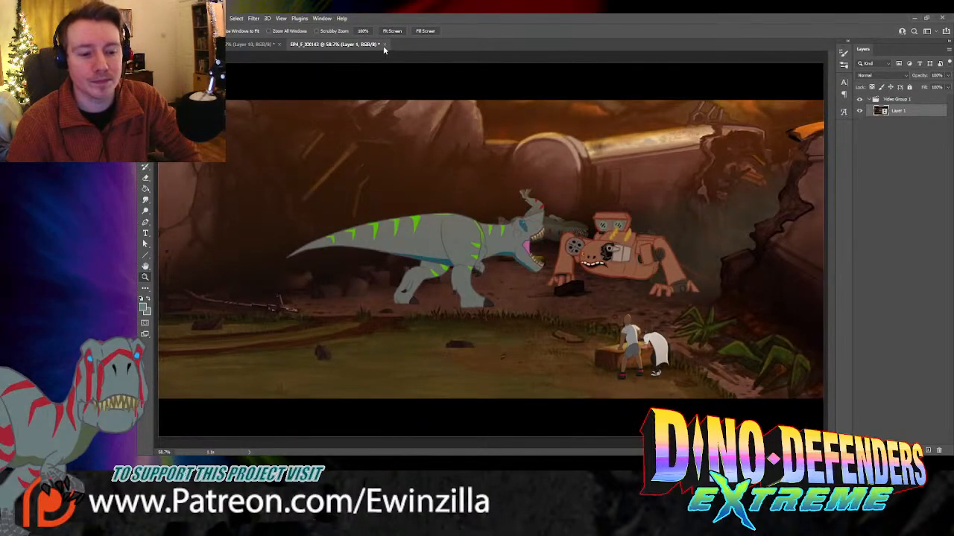
pyautogui.hotkey('ctrl', 'w')
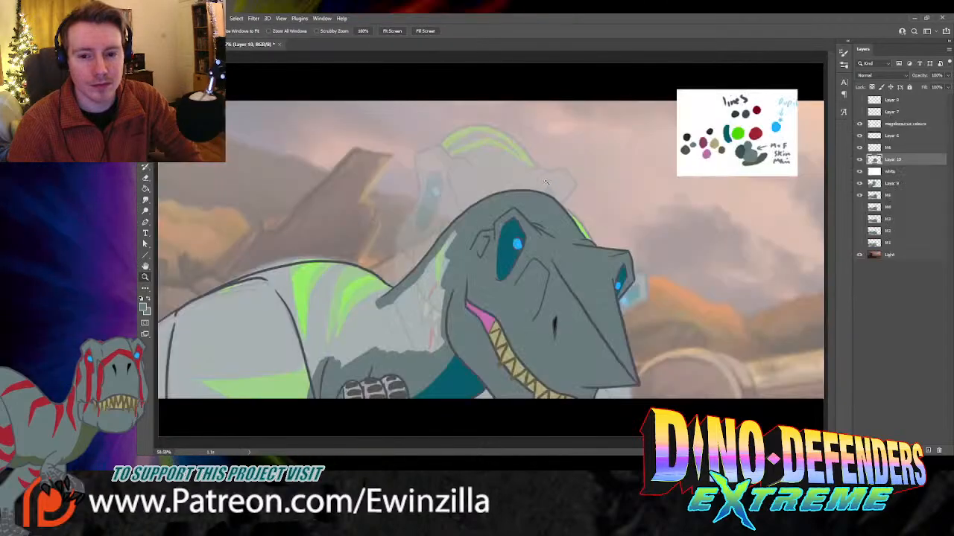
# Step: Paint the rest of the dinosaur's neck, shoulder and back on Layer 10 with the flat grey-green skin colour
pyautogui.click(480, 281)
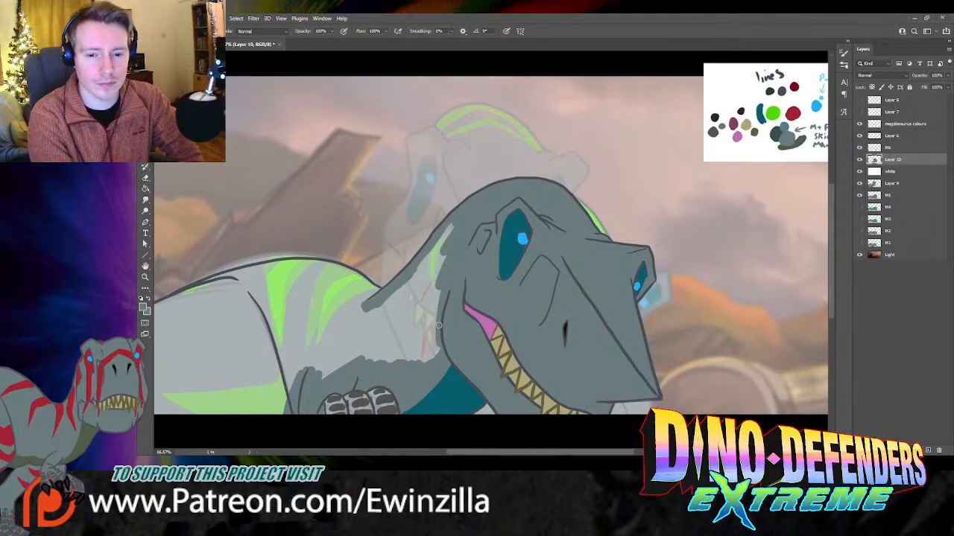
pyautogui.moveTo(440, 312)
pyautogui.mouseDown()
pyautogui.moveTo(431, 353)
pyautogui.moveTo(432, 326)
pyautogui.mouseUp()
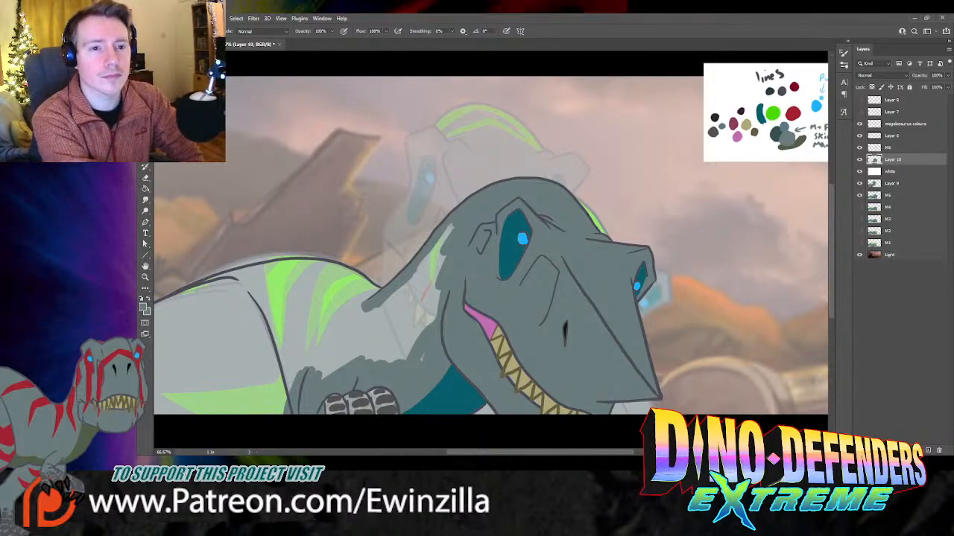
pyautogui.moveTo(452, 282)
pyautogui.mouseDown()
pyautogui.moveTo(424, 274)
pyautogui.moveTo(393, 303)
pyautogui.moveTo(430, 288)
pyautogui.moveTo(413, 355)
pyautogui.moveTo(420, 344)
pyautogui.moveTo(397, 340)
pyautogui.moveTo(295, 391)
pyautogui.mouseUp()
pyautogui.moveTo(482, 451); pyautogui.dragTo(440, 451)
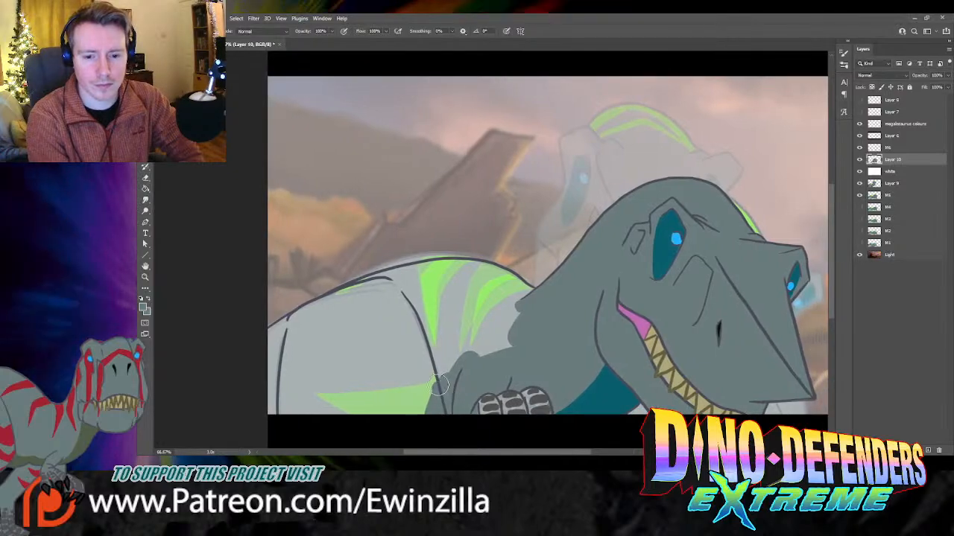
pyautogui.moveTo(440, 385)
pyautogui.mouseDown()
pyautogui.moveTo(390, 388)
pyautogui.moveTo(373, 367)
pyautogui.moveTo(342, 368)
pyautogui.moveTo(287, 398)
pyautogui.moveTo(263, 397)
pyautogui.moveTo(271, 343)
pyautogui.moveTo(282, 333)
pyautogui.moveTo(275, 337)
pyautogui.moveTo(325, 305)
pyautogui.moveTo(284, 333)
pyautogui.moveTo(343, 311)
pyautogui.moveTo(325, 368)
pyautogui.moveTo(441, 333)
pyautogui.moveTo(458, 337)
pyautogui.moveTo(447, 366)
pyautogui.moveTo(469, 363)
pyautogui.moveTo(535, 302)
pyautogui.moveTo(461, 269)
pyautogui.moveTo(356, 291)
pyautogui.moveTo(337, 302)
pyautogui.moveTo(448, 279)
pyautogui.moveTo(441, 323)
pyautogui.moveTo(521, 304)
pyautogui.moveTo(513, 326)
pyautogui.mouseUp()
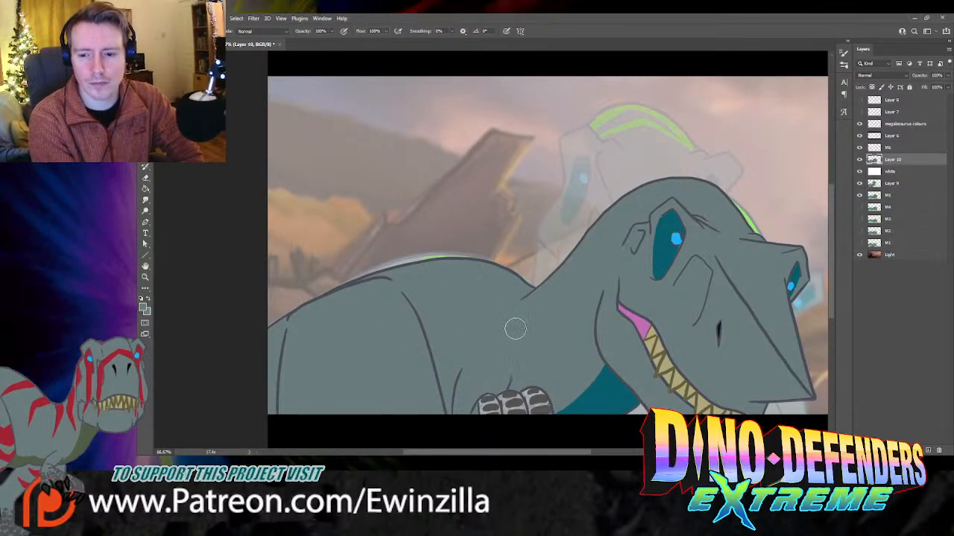
# Step: Add a new empty layer and place it directly beneath Layer 10, above the white layer
pyautogui.moveTo(554, 452); pyautogui.dragTo(584, 451)
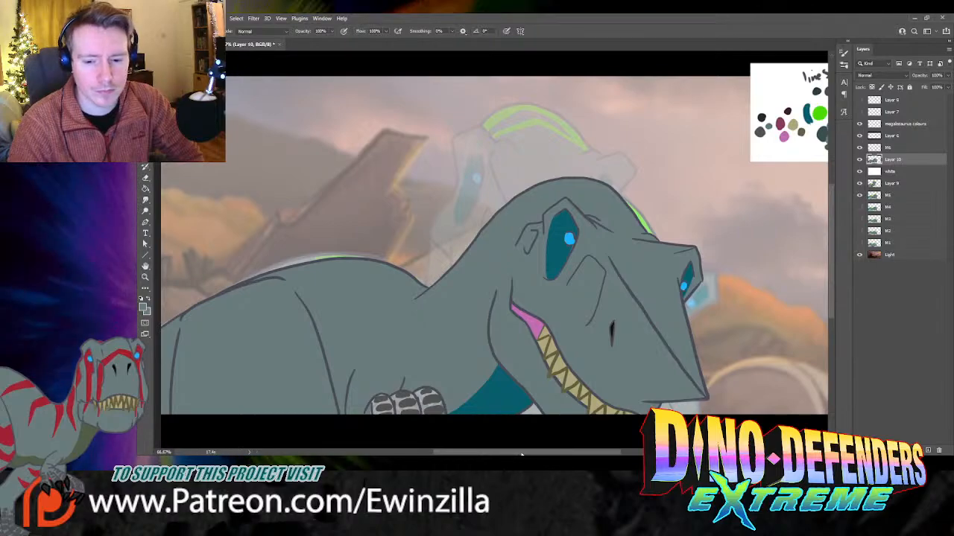
pyautogui.moveTo(522, 454); pyautogui.dragTo(532, 453)
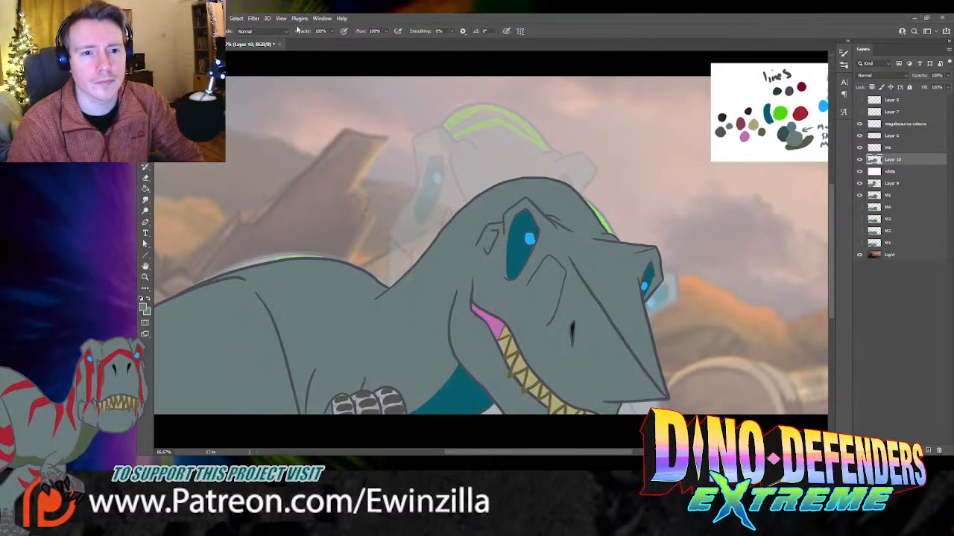
pyautogui.hotkey('ctrl', 'shift', 'alt', 'n')
pyautogui.moveTo(902, 162); pyautogui.dragTo(895, 176)
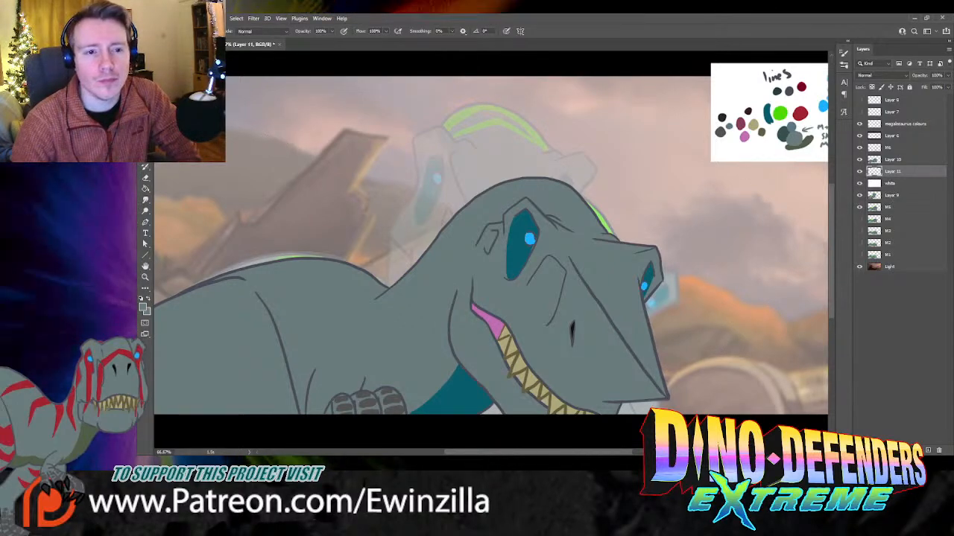
# Step: Sample a colour and lower Layer 10's opacity so the previous frame's stripes can be traced through the skin fill
pyautogui.press('i')
pyautogui.click(784, 110)
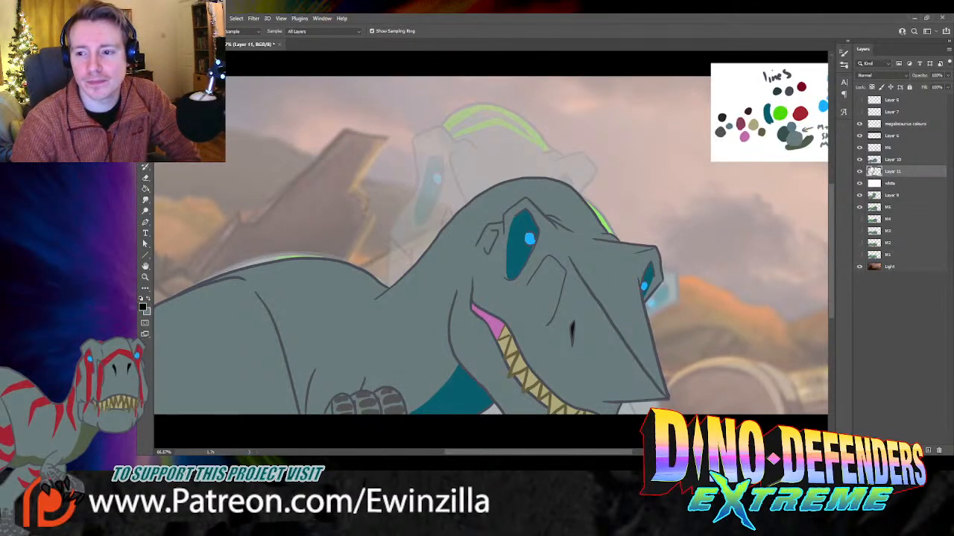
pyautogui.click(893, 160)
pyautogui.click(948, 76)
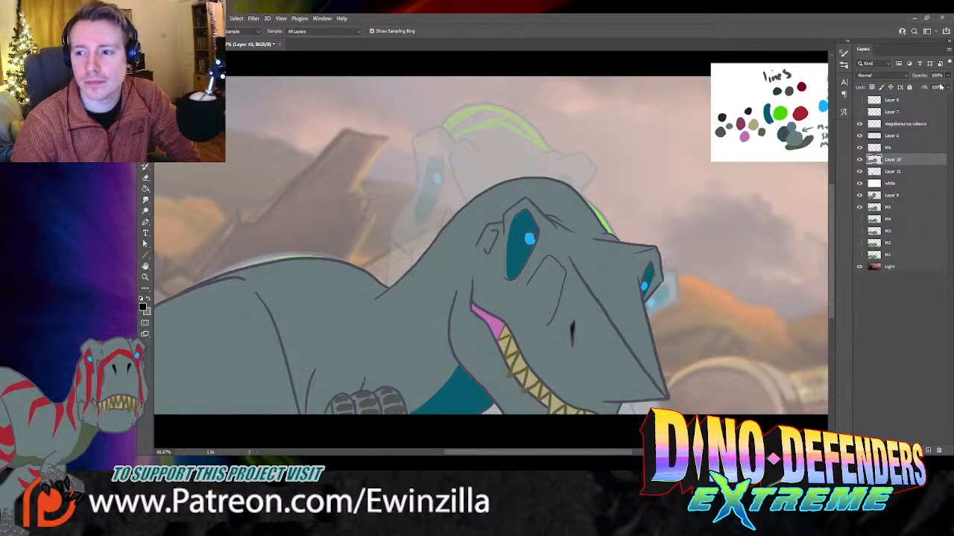
pyautogui.click(935, 88)
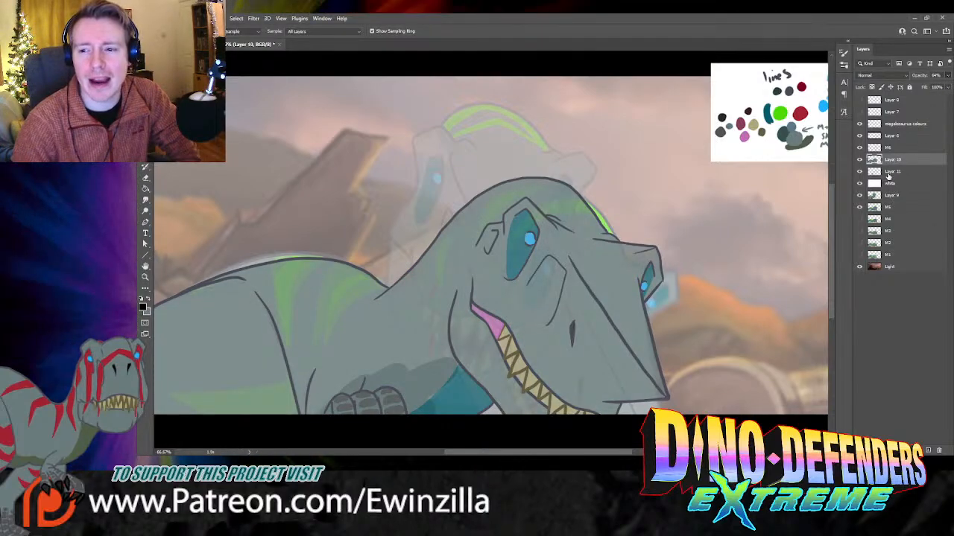
# Step: Paint the stripe above the dinosaur's eye across the top of the head in the palette's bright green
pyautogui.press('b')
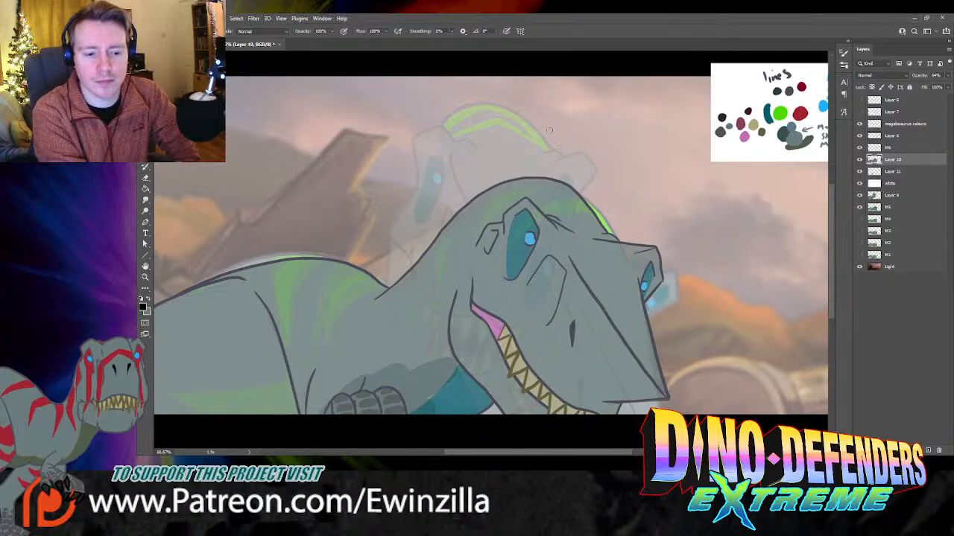
pyautogui.moveTo(594, 214); pyautogui.dragTo(564, 195)
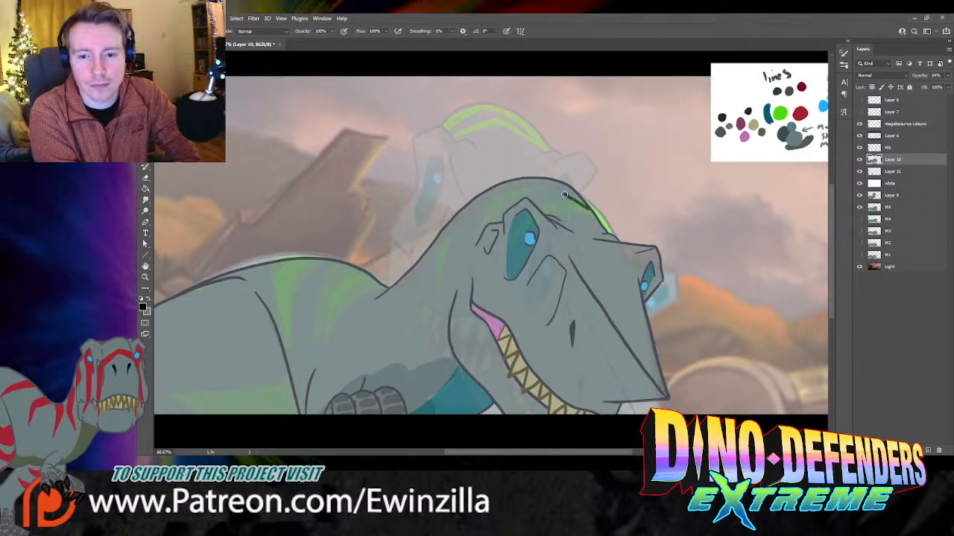
pyautogui.press('i')
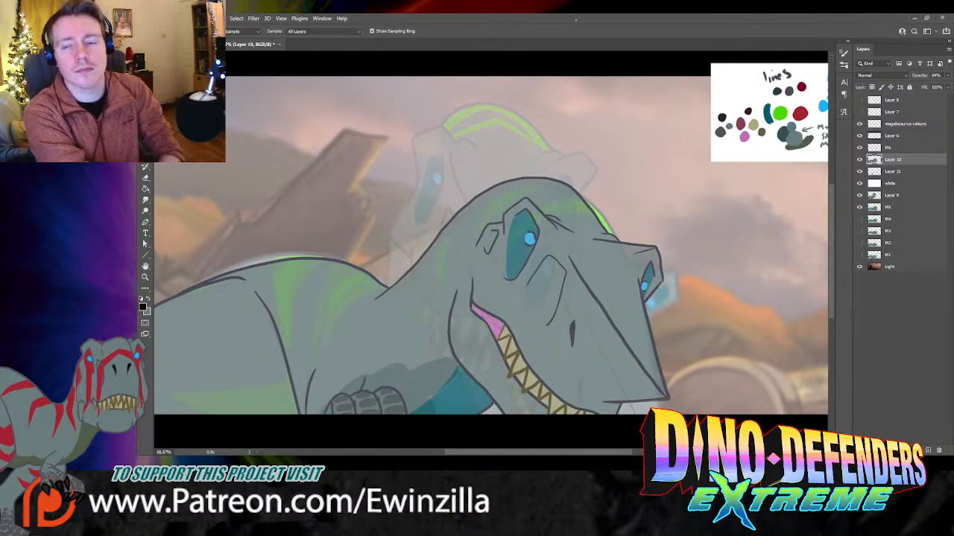
pyautogui.click(780, 114)
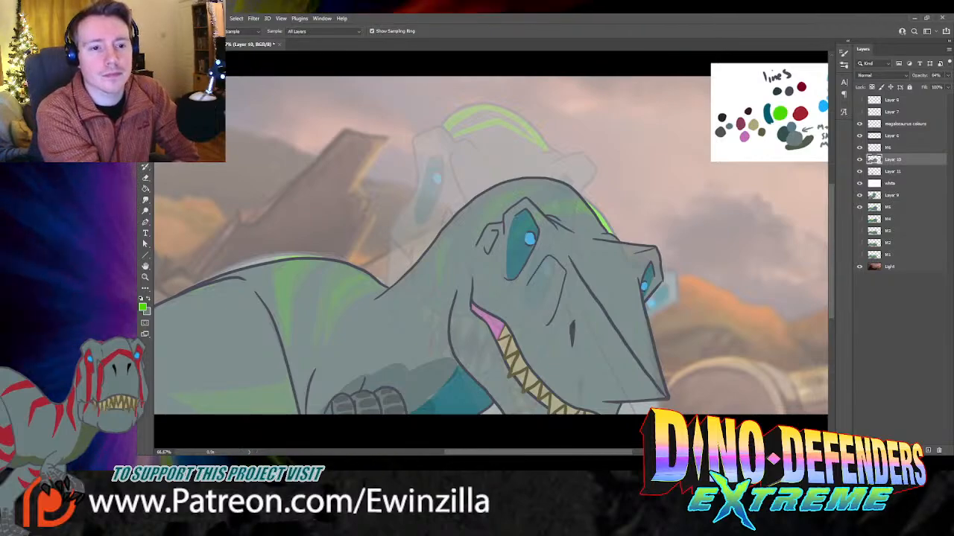
pyautogui.press('b')
pyautogui.moveTo(594, 214)
pyautogui.mouseDown()
pyautogui.moveTo(570, 199)
pyautogui.moveTo(530, 200)
pyautogui.moveTo(572, 195)
pyautogui.moveTo(557, 186)
pyautogui.moveTo(516, 195)
pyautogui.moveTo(497, 220)
pyautogui.moveTo(508, 205)
pyautogui.moveTo(573, 196)
pyautogui.mouseUp()
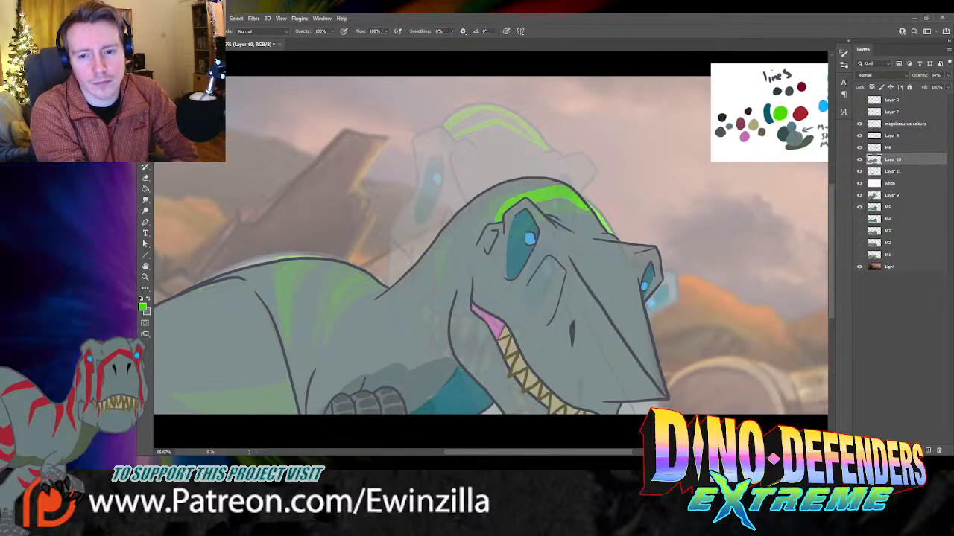
pyautogui.click(145, 200)
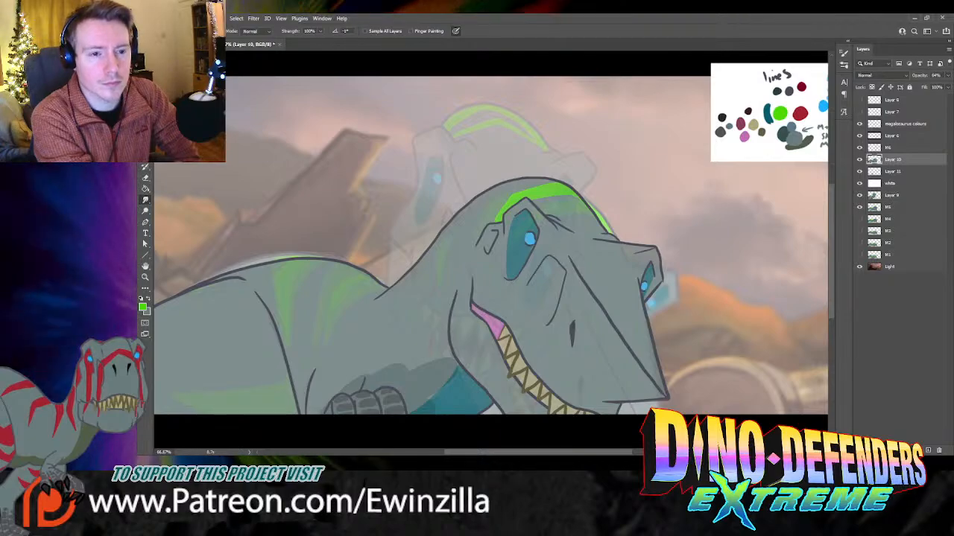
# Step: Paint two more bright green stripes, one on the back of the head and a short pointed one on the neck
pyautogui.press('b')
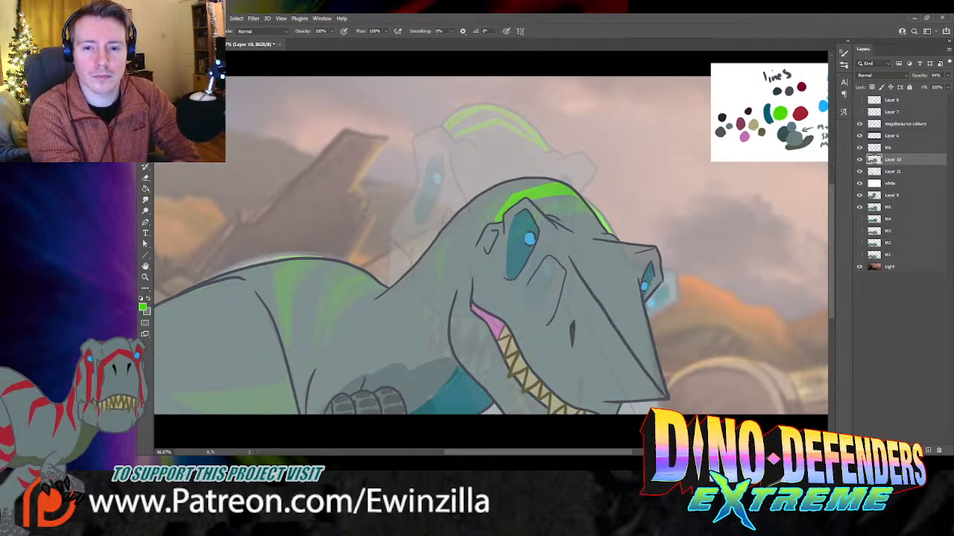
pyautogui.moveTo(484, 195)
pyautogui.mouseDown()
pyautogui.moveTo(463, 237)
pyautogui.moveTo(506, 184)
pyautogui.moveTo(466, 206)
pyautogui.moveTo(476, 201)
pyautogui.moveTo(464, 233)
pyautogui.moveTo(494, 188)
pyautogui.mouseUp()
pyautogui.hotkey('ctrl', 'z')
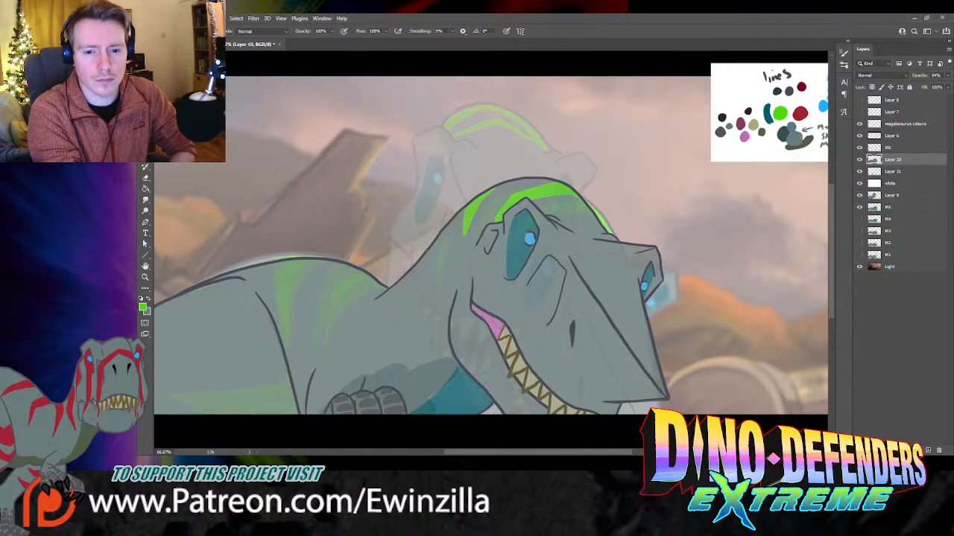
pyautogui.moveTo(421, 287)
pyautogui.mouseDown()
pyautogui.moveTo(427, 253)
pyautogui.moveTo(425, 292)
pyautogui.mouseUp()
pyautogui.click(145, 199)
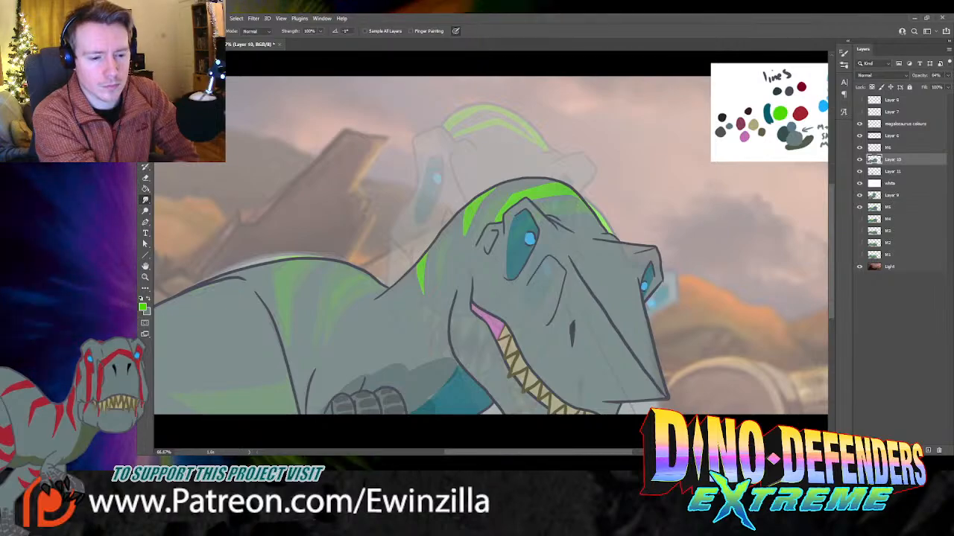
# Step: Outline and fill the bright green stripe on the back nearest the neck, comparing against Layer 9, and smudge its tip
pyautogui.press('b')
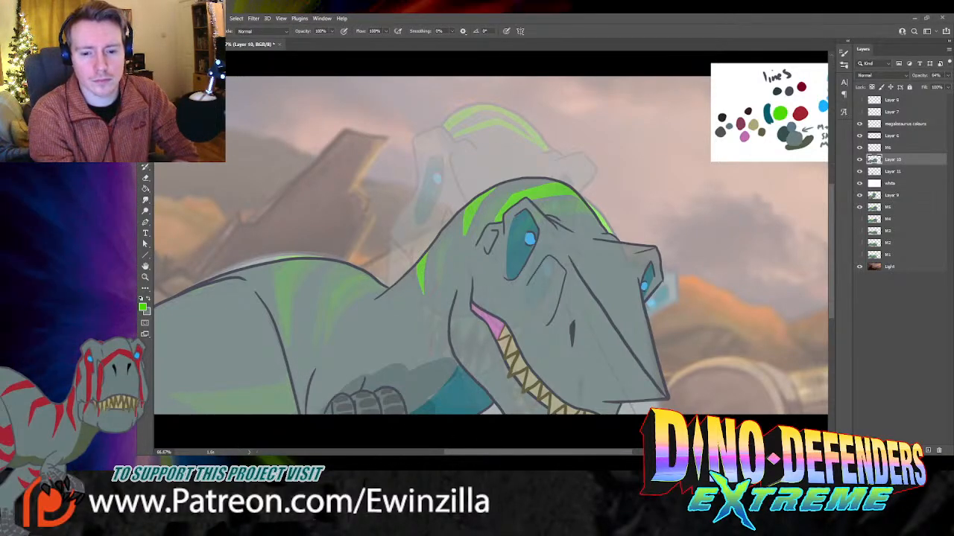
pyautogui.moveTo(475, 452); pyautogui.dragTo(445, 417)
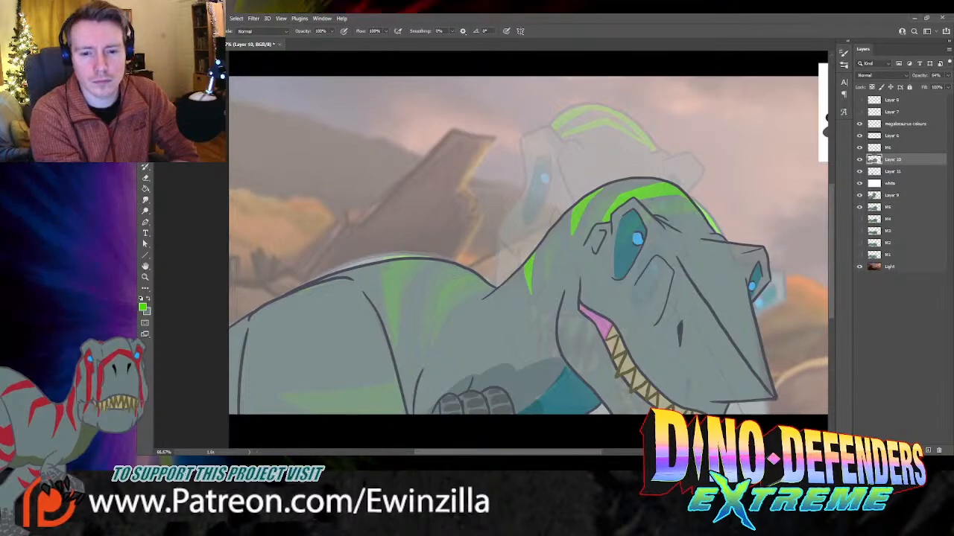
pyautogui.moveTo(457, 265)
pyautogui.mouseDown()
pyautogui.moveTo(435, 298)
pyautogui.moveTo(427, 339)
pyautogui.moveTo(441, 309)
pyautogui.moveTo(479, 282)
pyautogui.mouseUp()
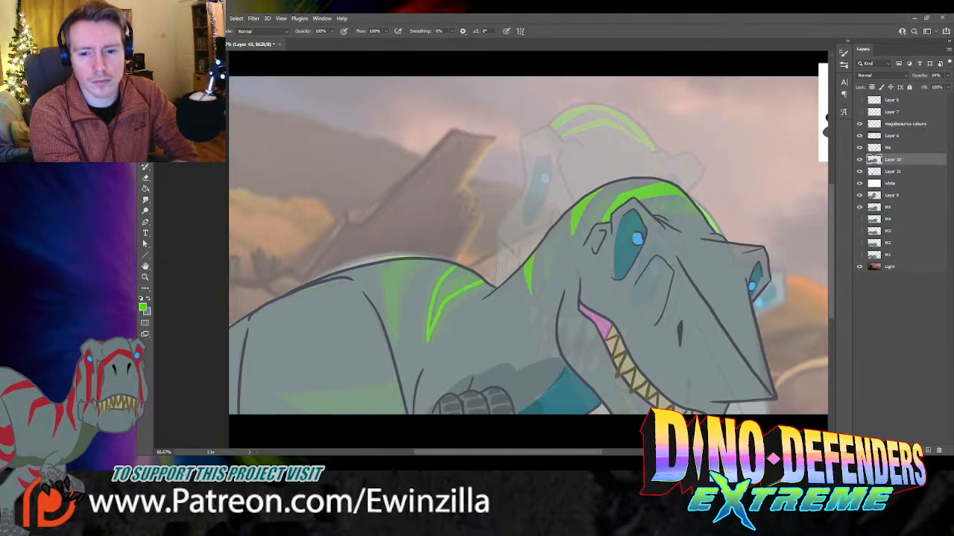
pyautogui.click(859, 196)
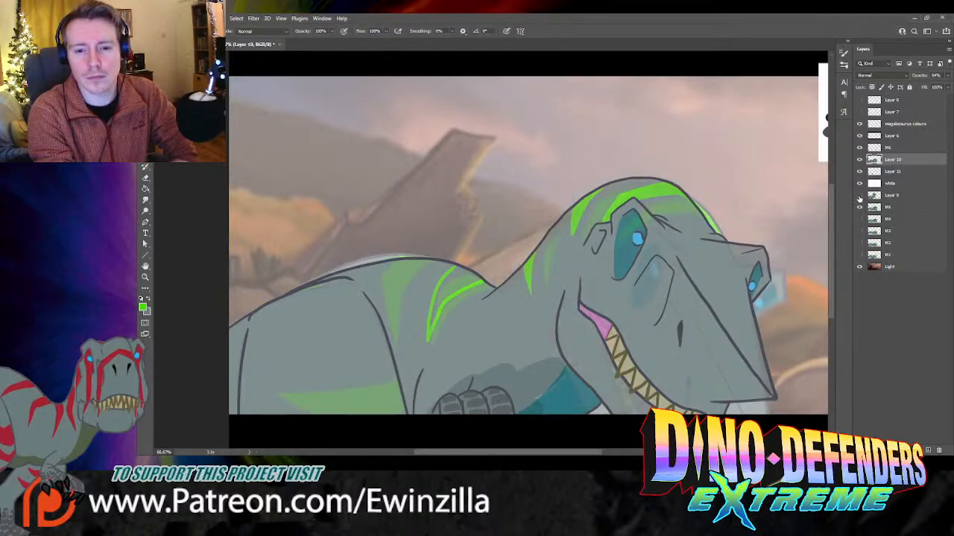
pyautogui.click(859, 196)
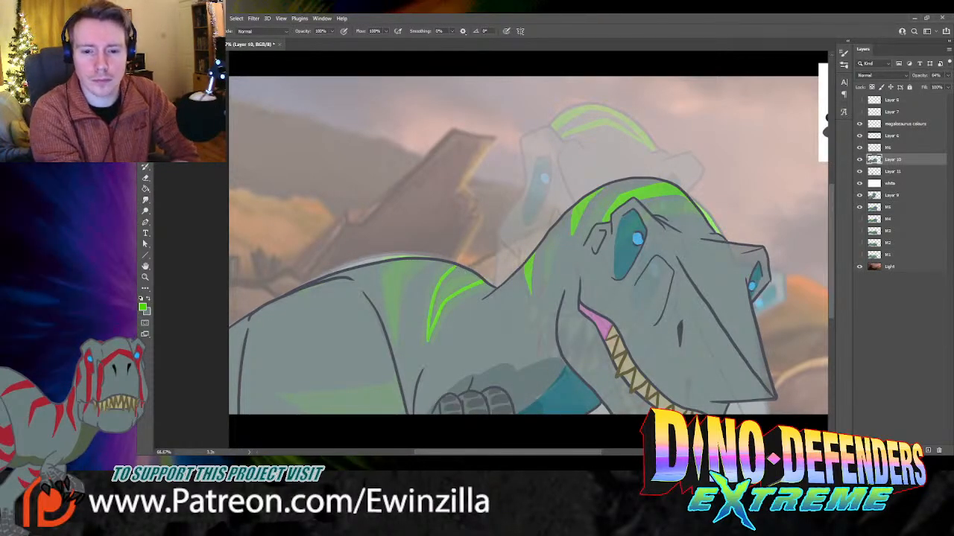
pyautogui.moveTo(475, 279); pyautogui.dragTo(459, 274)
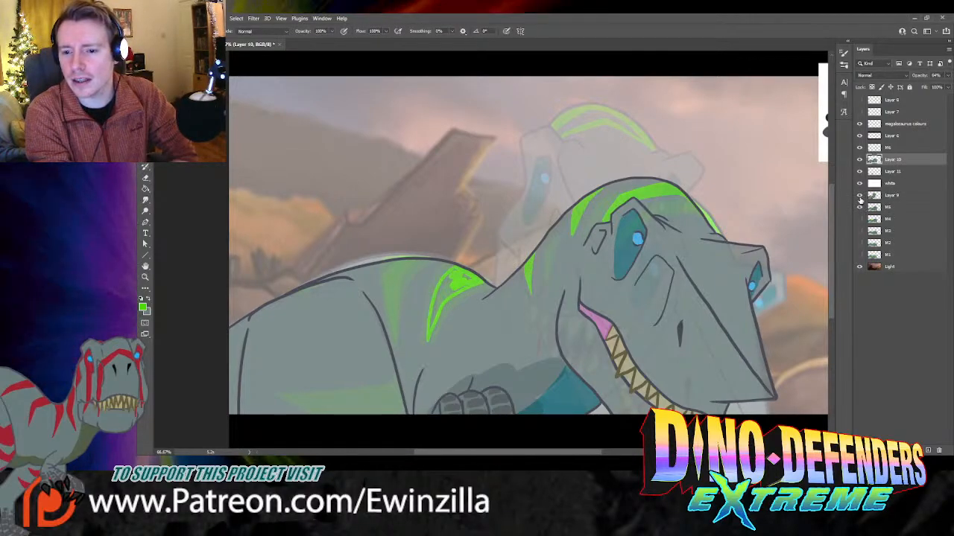
pyautogui.moveTo(456, 271)
pyautogui.mouseDown()
pyautogui.moveTo(451, 281)
pyautogui.moveTo(470, 282)
pyautogui.moveTo(440, 292)
pyautogui.moveTo(432, 322)
pyautogui.moveTo(447, 294)
pyautogui.mouseUp()
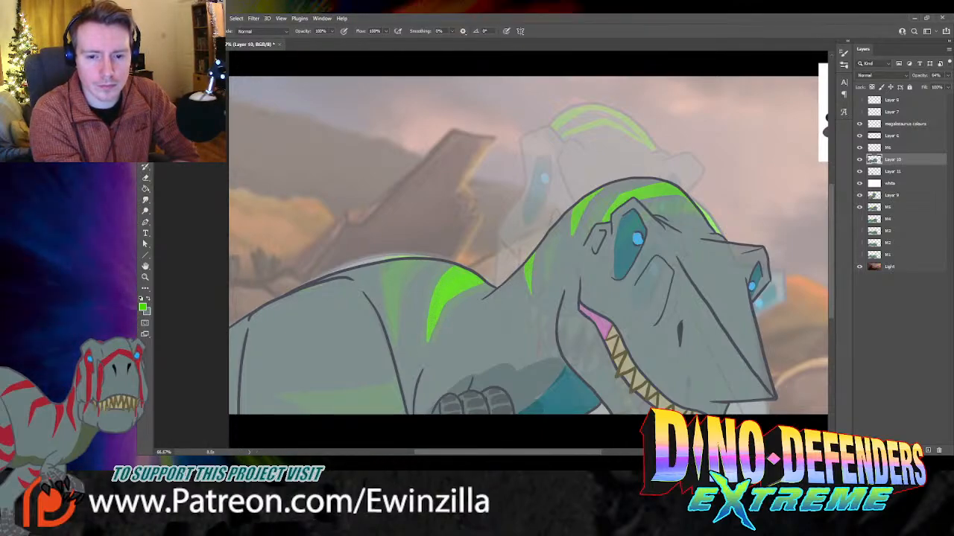
pyautogui.press('r')
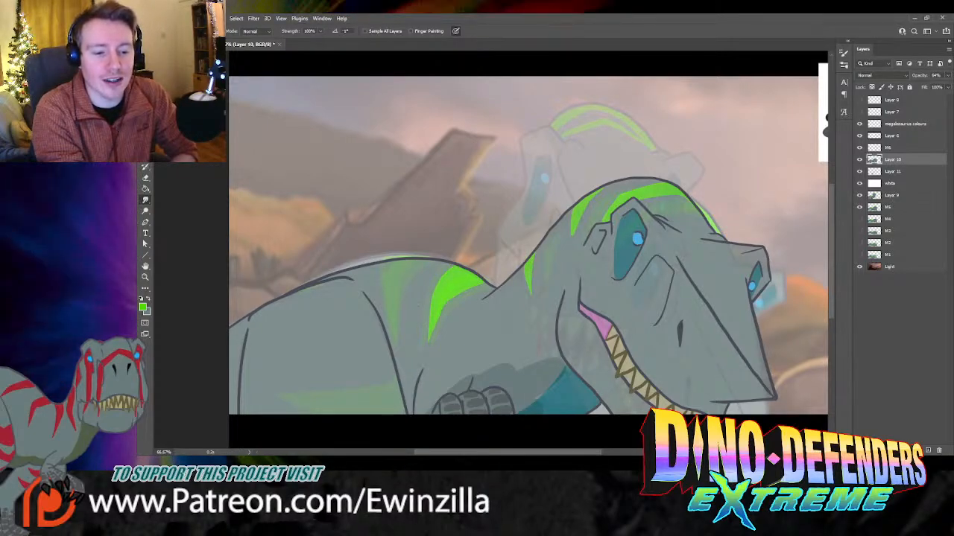
# Step: Paint the next tapering bright green stripe on the back, just ahead of the thigh line
pyautogui.press('b')
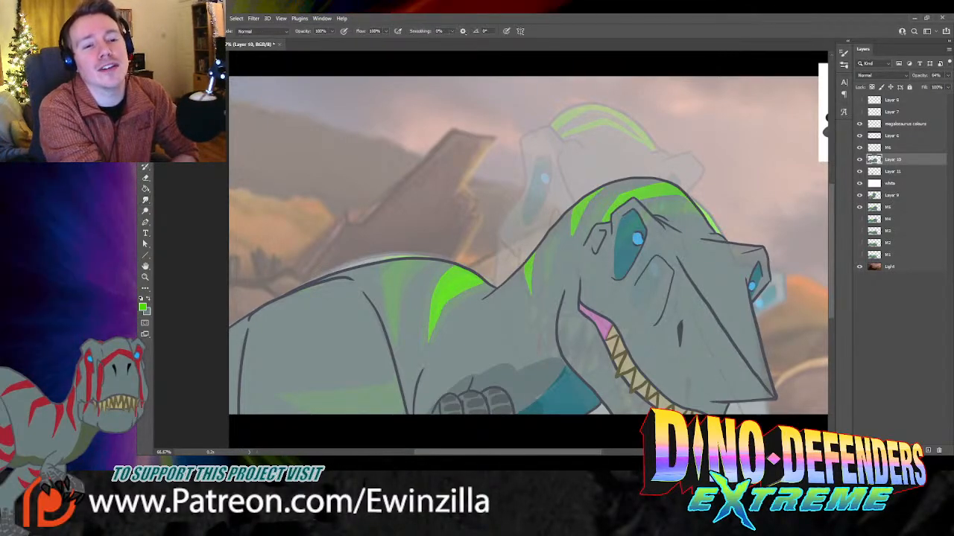
pyautogui.moveTo(383, 259); pyautogui.dragTo(395, 341)
pyautogui.moveTo(396, 296)
pyautogui.mouseDown()
pyautogui.moveTo(417, 262)
pyautogui.moveTo(398, 265)
pyautogui.moveTo(386, 282)
pyautogui.moveTo(409, 267)
pyautogui.moveTo(390, 314)
pyautogui.mouseUp()
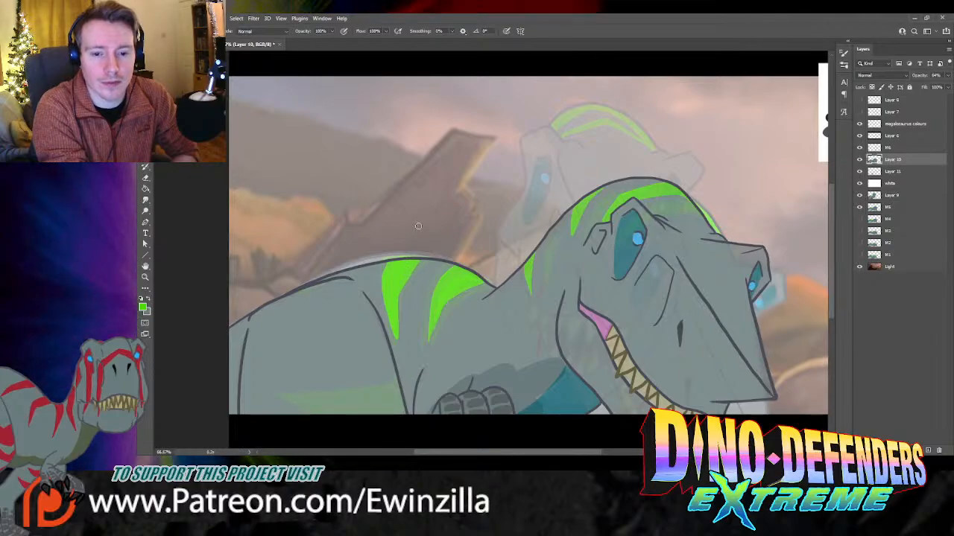
# Step: Paint and fill the long pointed bright green stripe across the lower thigh, and smudge the tip of the back stripe nearest the thigh
pyautogui.moveTo(395, 379)
pyautogui.mouseDown()
pyautogui.moveTo(269, 392)
pyautogui.moveTo(334, 417)
pyautogui.mouseUp()
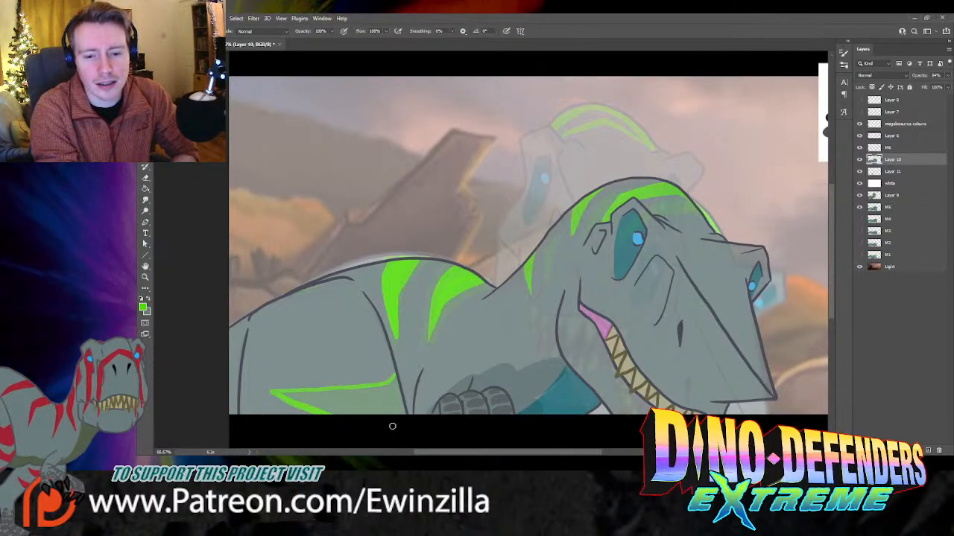
pyautogui.moveTo(400, 406)
pyautogui.mouseDown()
pyautogui.moveTo(396, 378)
pyautogui.moveTo(380, 398)
pyautogui.moveTo(399, 420)
pyautogui.moveTo(363, 394)
pyautogui.moveTo(341, 415)
pyautogui.moveTo(349, 399)
pyautogui.moveTo(283, 391)
pyautogui.moveTo(321, 408)
pyautogui.moveTo(316, 399)
pyautogui.moveTo(335, 398)
pyautogui.mouseUp()
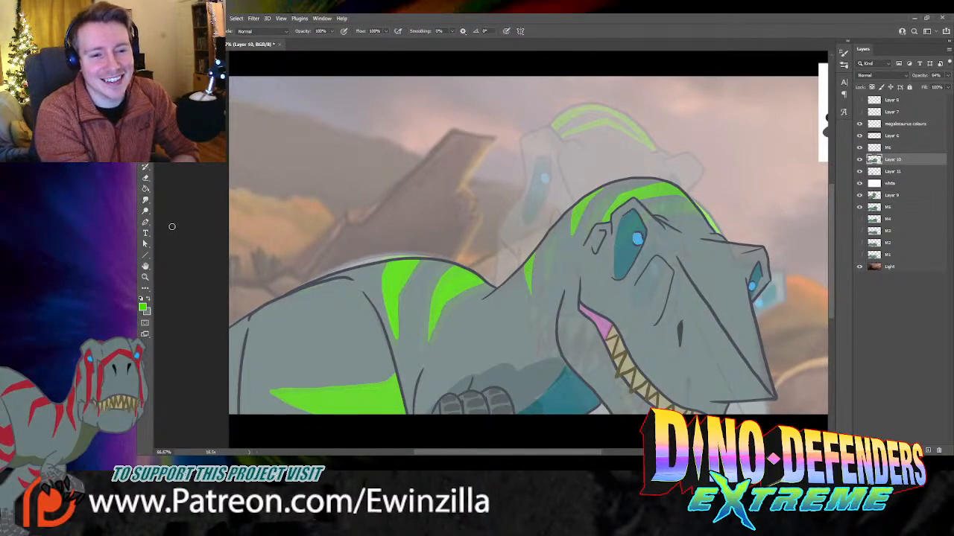
pyautogui.click(146, 199)
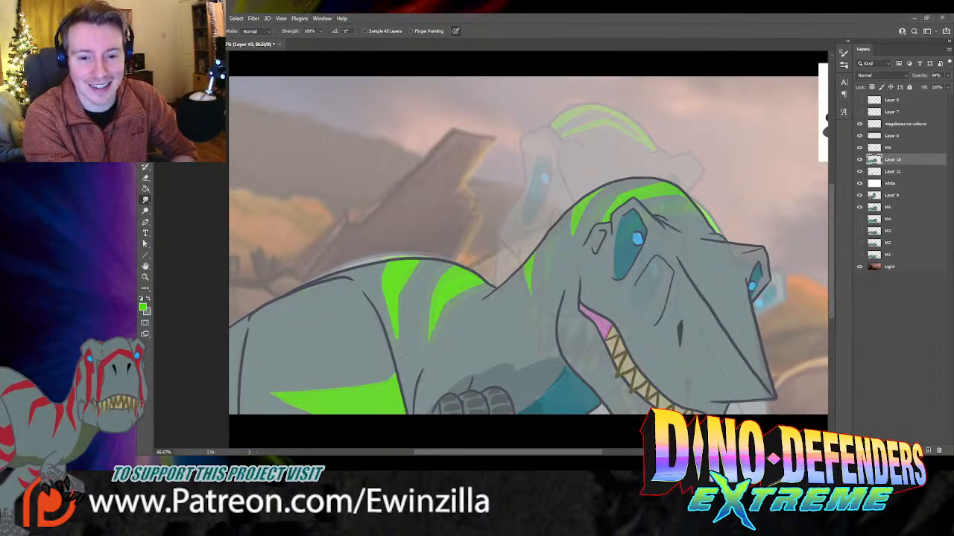
pyautogui.moveTo(400, 342); pyautogui.dragTo(384, 289)
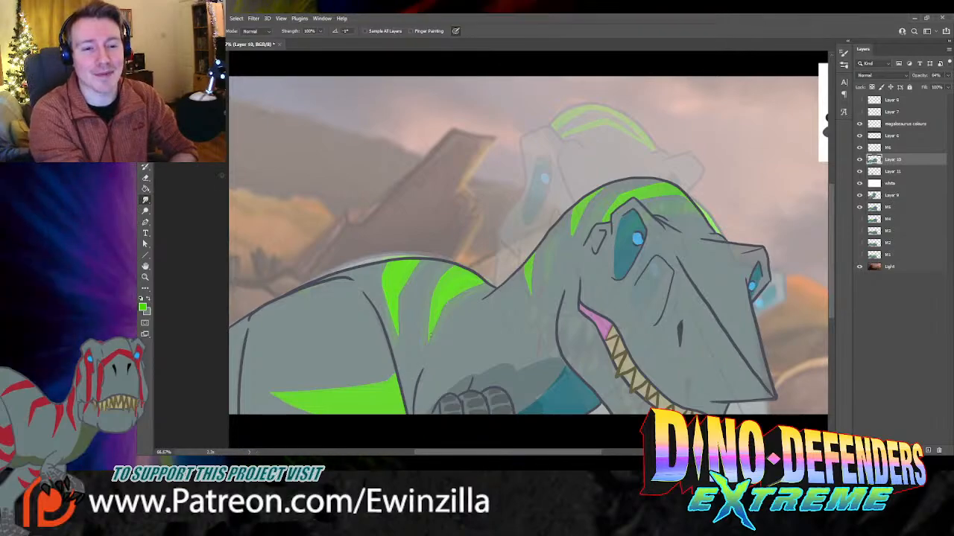
pyautogui.press('b')
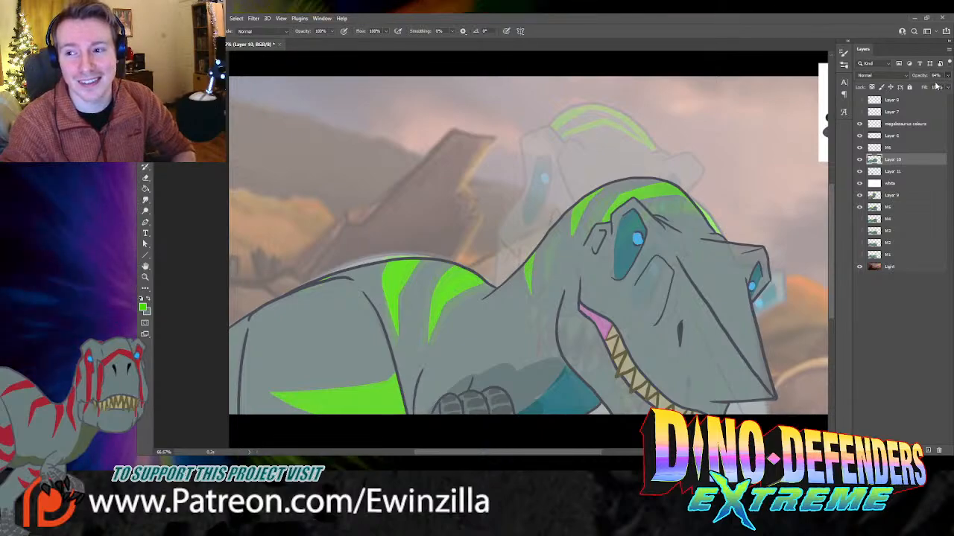
# Step: Set Layer 10's opacity to 100% and merge it with the M6 line layer
pyautogui.moveTo(936, 87); pyautogui.dragTo(952, 87)
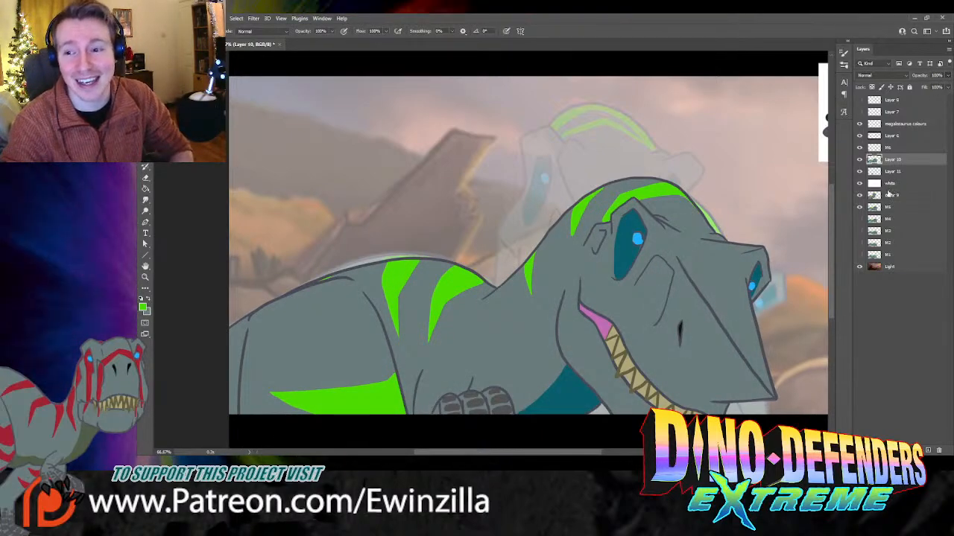
pyautogui.keyDown('ctrl'); pyautogui.click(895, 149); pyautogui.keyUp('ctrl')
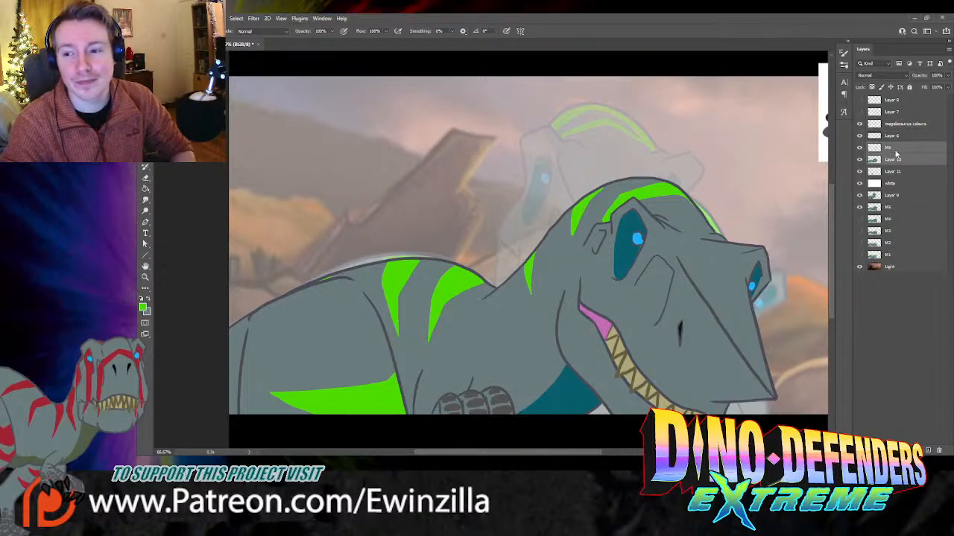
pyautogui.hotkey('ctrl', 'e')
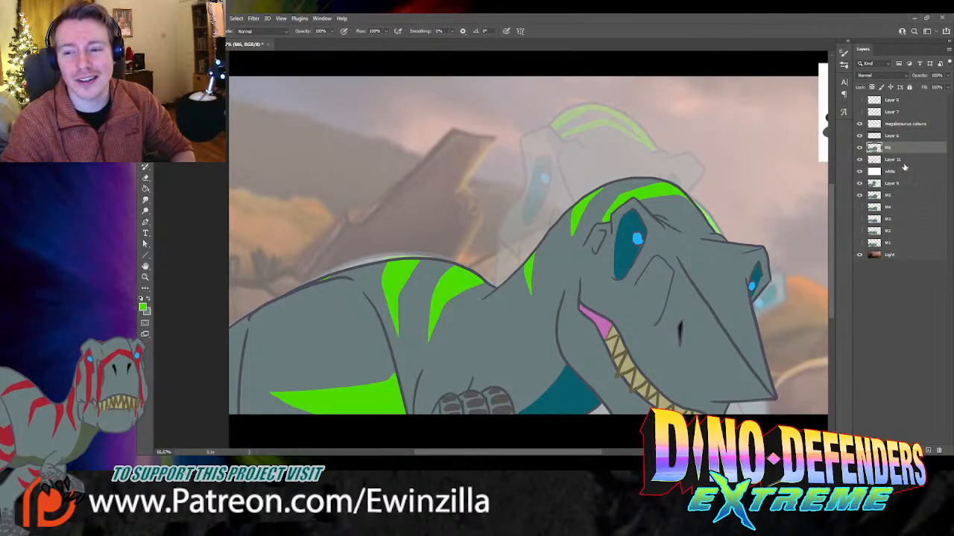
# Step: Move the nostril slightly lower and closer to the snout tip, and smudge skin colour over the gap it leaves
pyautogui.press('l')
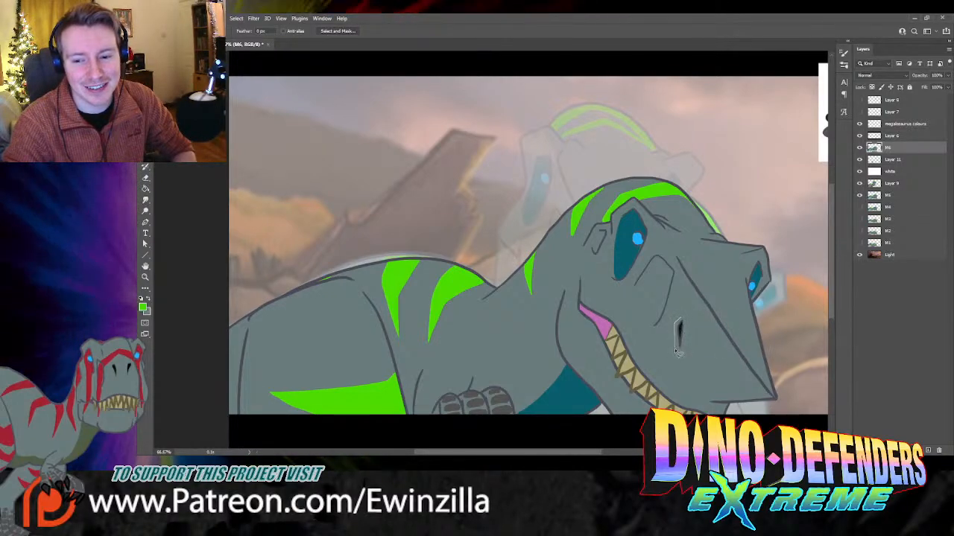
pyautogui.moveTo(680, 354)
pyautogui.mouseDown()
pyautogui.moveTo(685, 320)
pyautogui.moveTo(689, 349)
pyautogui.mouseUp()
pyautogui.press('v')
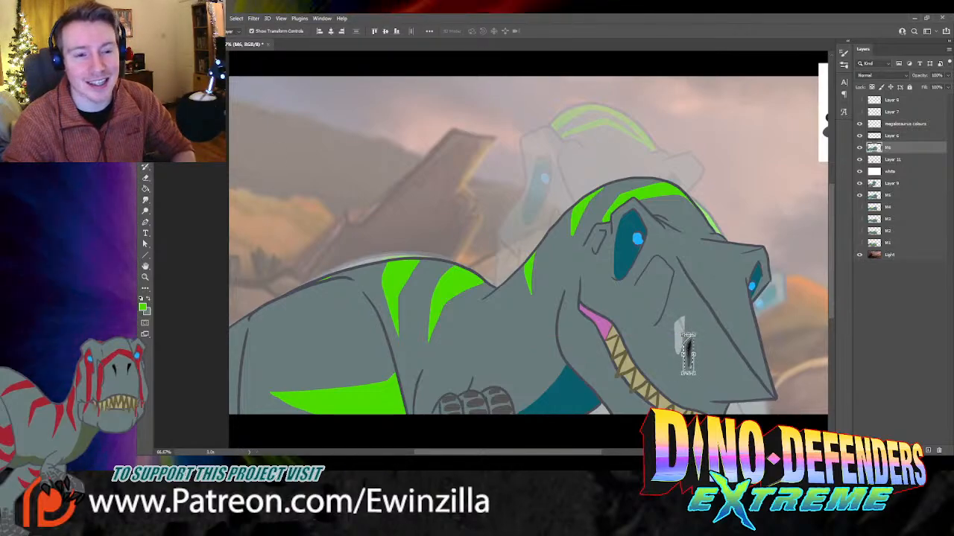
pyautogui.click(146, 79)
pyautogui.hotkey('ctrl', 'd')
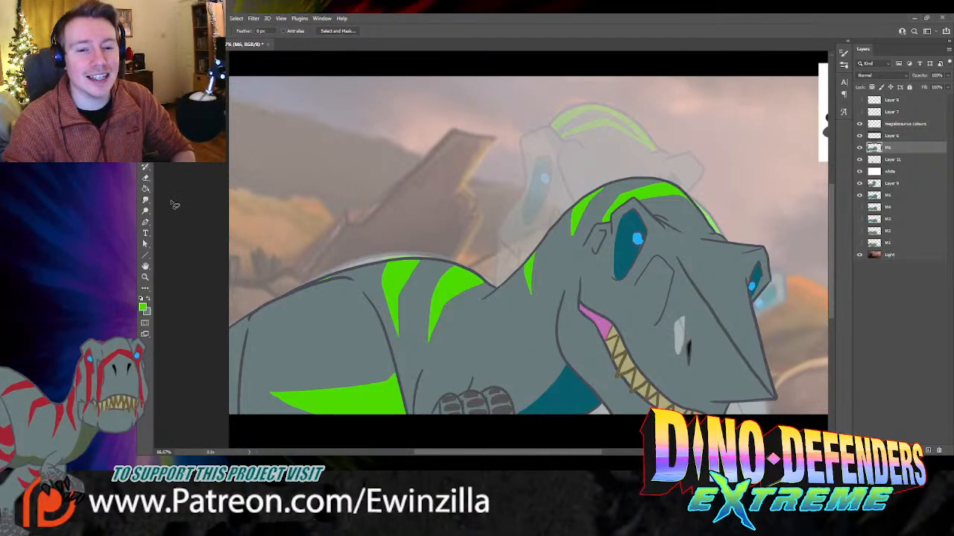
pyautogui.click(146, 200)
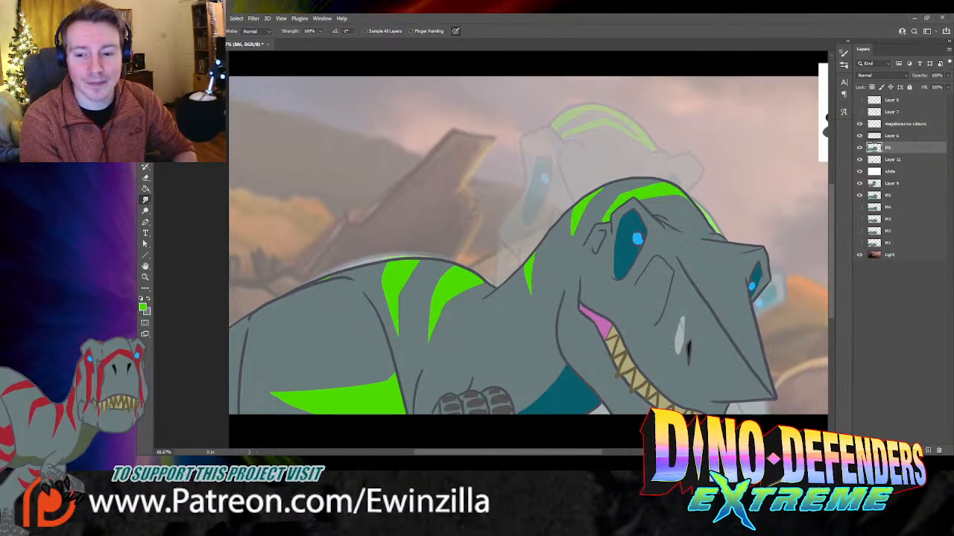
pyautogui.moveTo(672, 346); pyautogui.dragTo(684, 329)
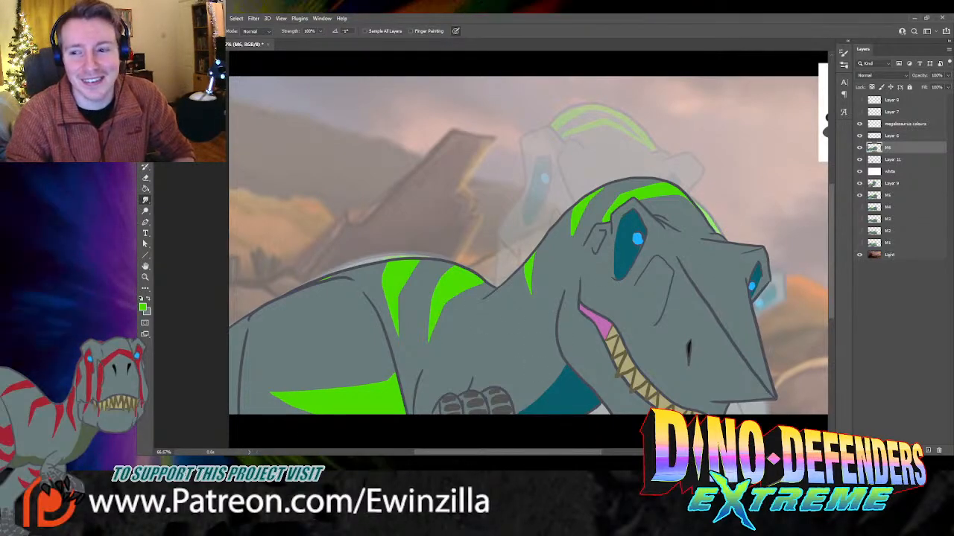
# Step: Merge Layer 11 into M6 and blur the dinosaur's head and neck within a freehand selection
pyautogui.keyDown('shift'); pyautogui.click(886, 160); pyautogui.keyUp('shift')
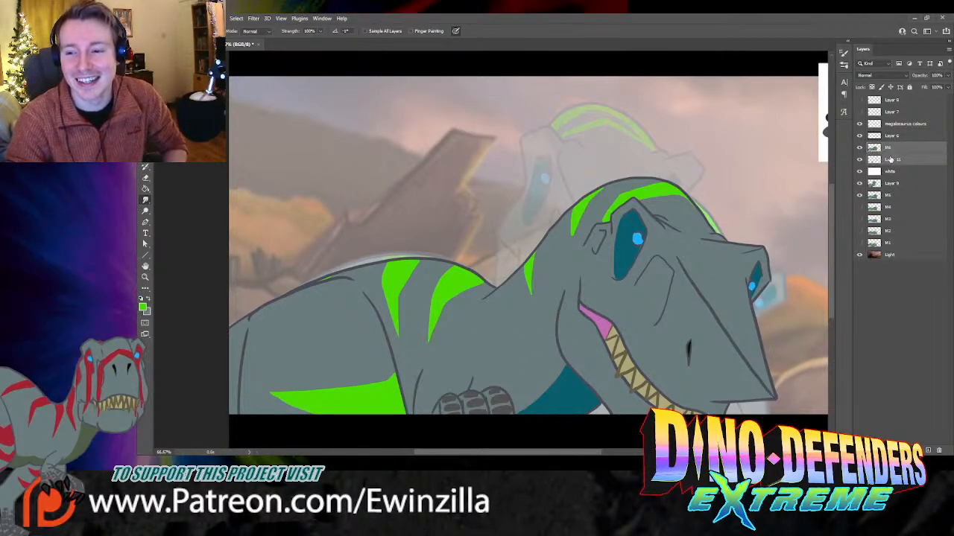
pyautogui.hotkey('ctrl', 'e')
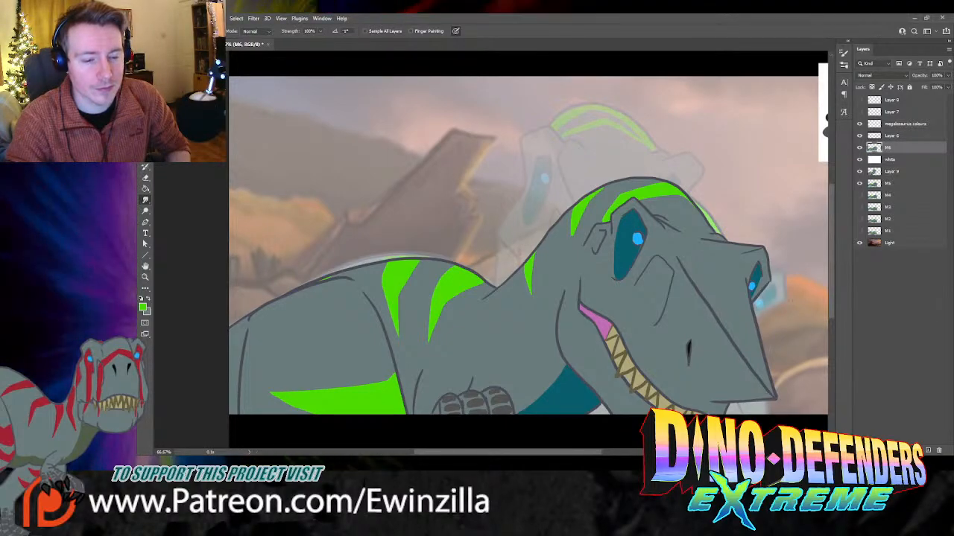
pyautogui.press('l')
pyautogui.moveTo(701, 157)
pyautogui.mouseDown()
pyautogui.moveTo(812, 287)
pyautogui.moveTo(827, 423)
pyautogui.moveTo(622, 438)
pyautogui.moveTo(605, 408)
pyautogui.mouseUp()
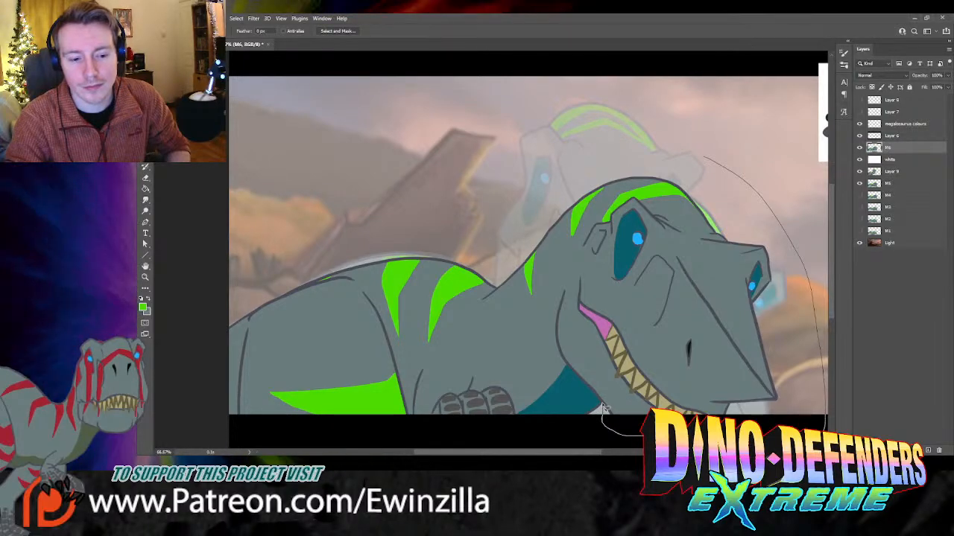
pyautogui.moveTo(605, 409); pyautogui.dragTo(605, 408)
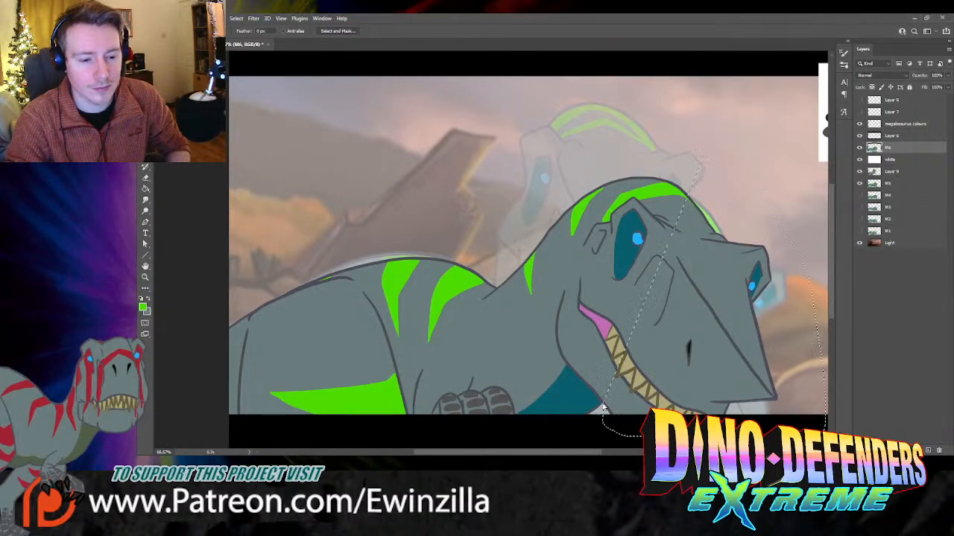
pyautogui.moveTo(578, 450)
pyautogui.mouseDown()
pyautogui.moveTo(526, 431)
pyautogui.moveTo(523, 402)
pyautogui.moveTo(542, 339)
pyautogui.moveTo(481, 301)
pyautogui.moveTo(495, 292)
pyautogui.mouseUp()
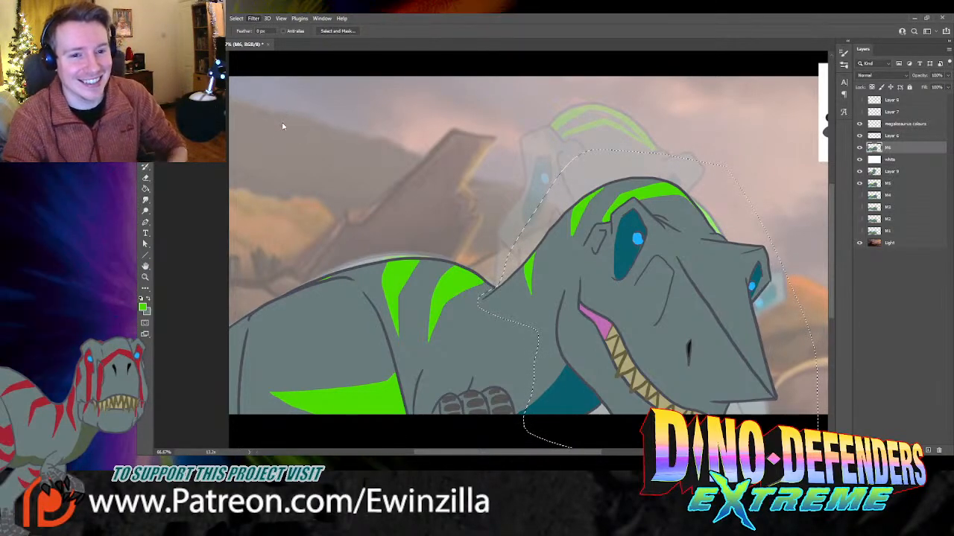
pyautogui.click(381, 175)
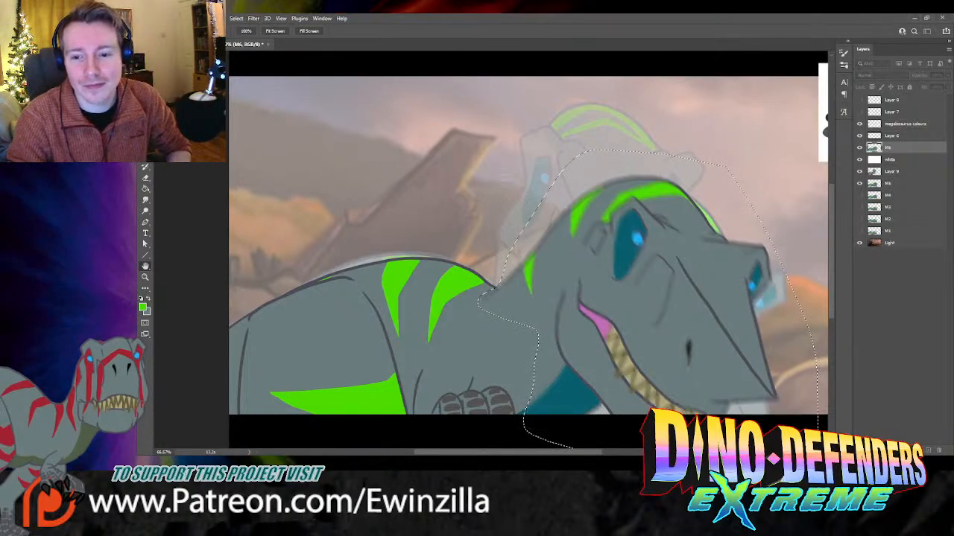
pyautogui.click(692, 150)
pyautogui.hotkey('ctrl', 'd')
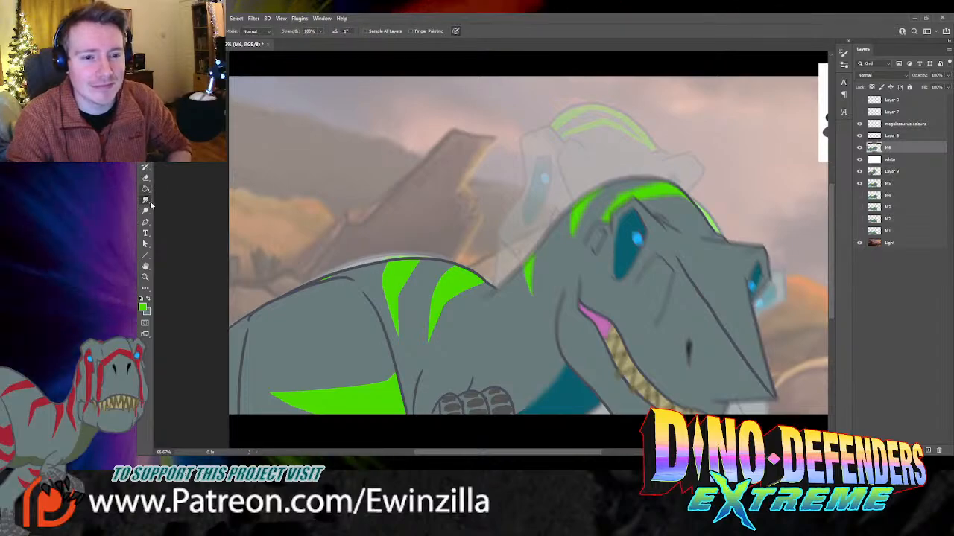
pyautogui.click(145, 199)
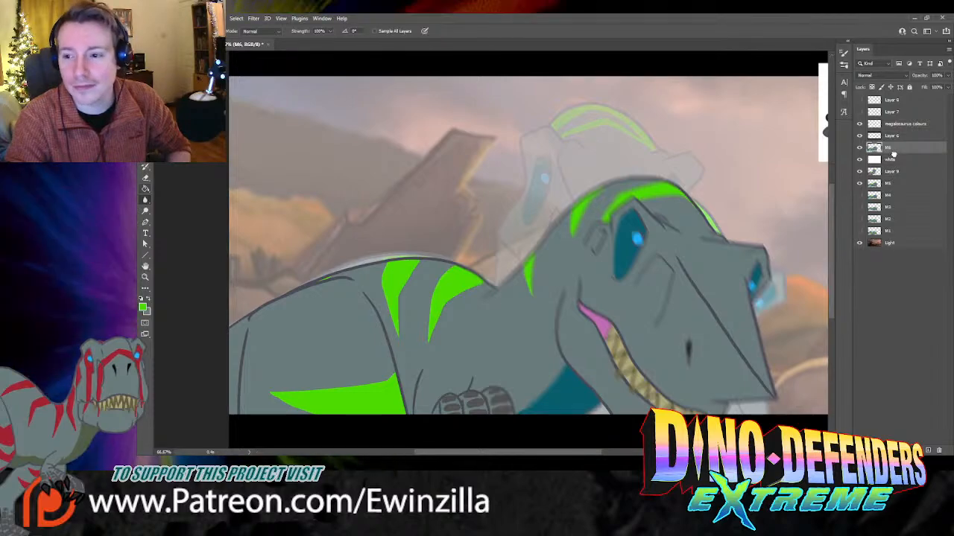
# Step: Move layer M6 below the white layer and Layer 9, and hide layer M5
pyautogui.moveTo(894, 153); pyautogui.dragTo(891, 182)
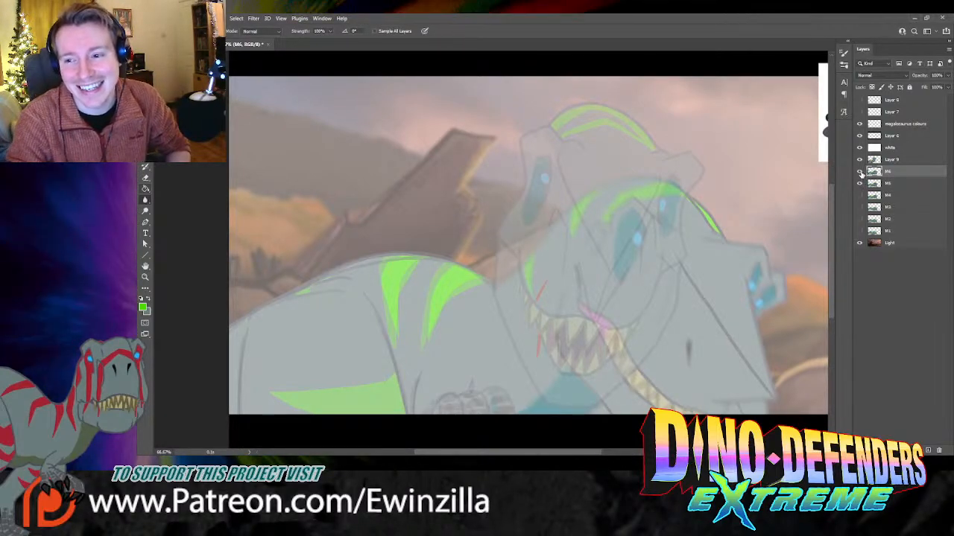
pyautogui.click(861, 174)
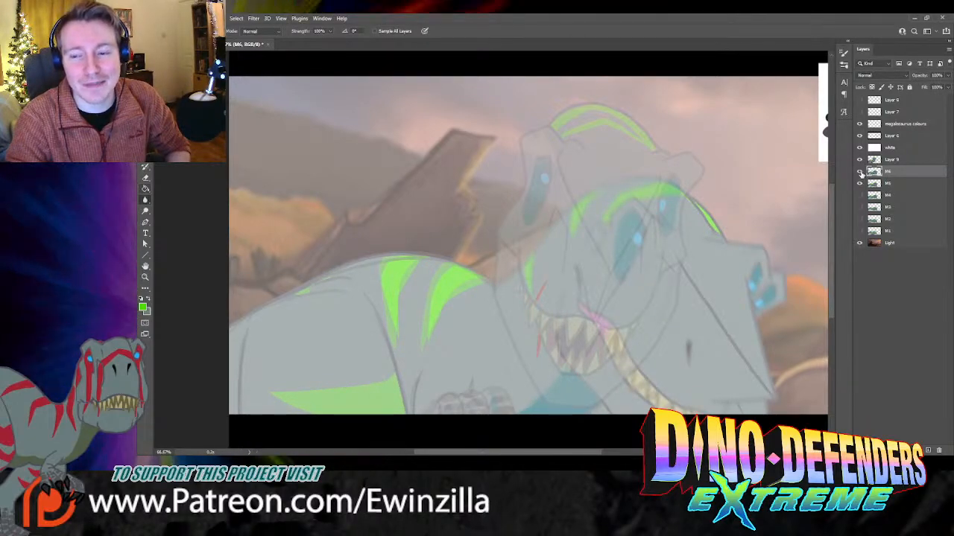
pyautogui.click(860, 186)
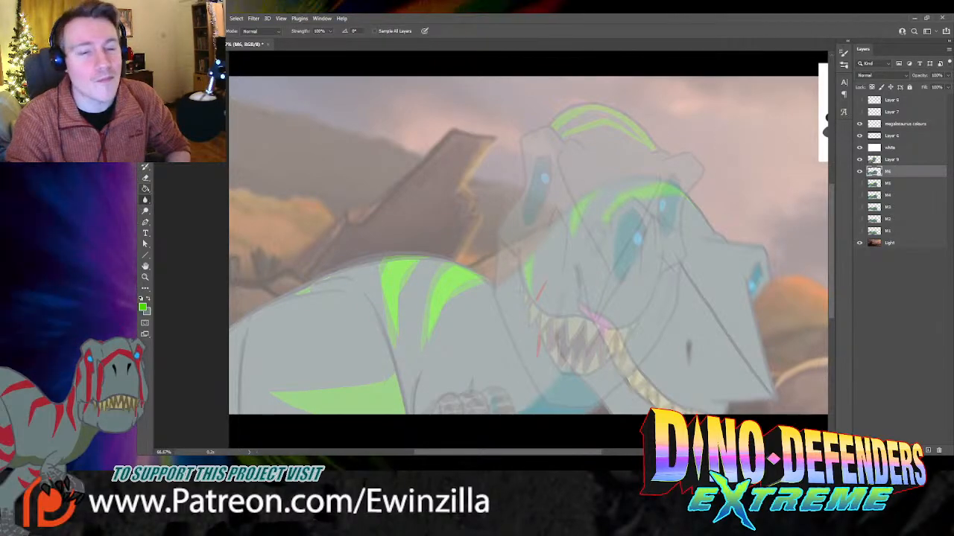
# Step: Save the document and place a new layer named M7 above the white layer
pyautogui.hotkey('ctrl', 's')
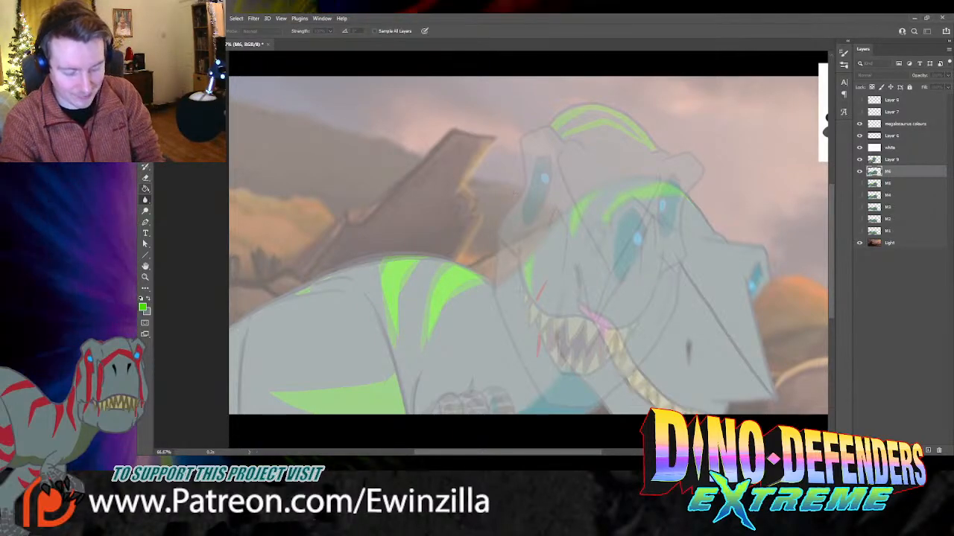
pyautogui.press('Return')
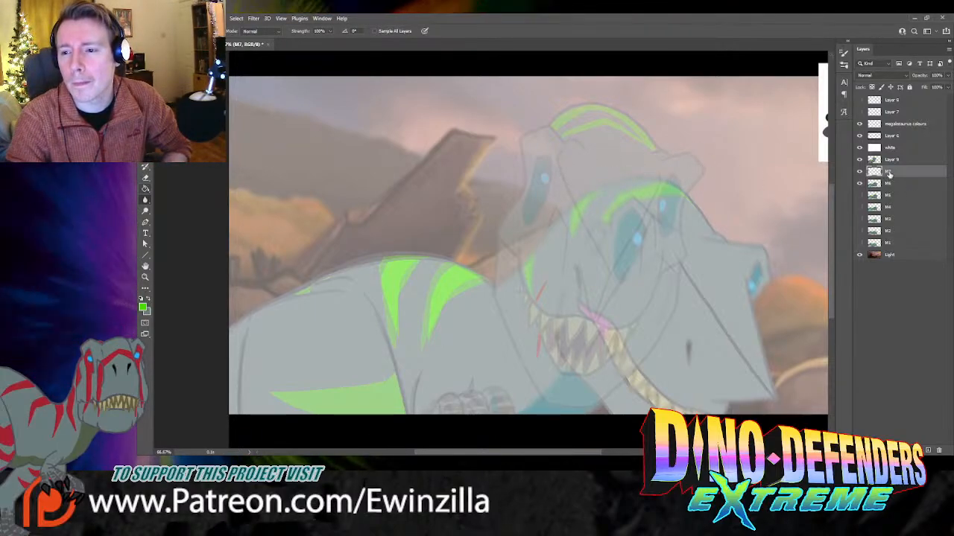
pyautogui.moveTo(888, 172); pyautogui.dragTo(889, 149)
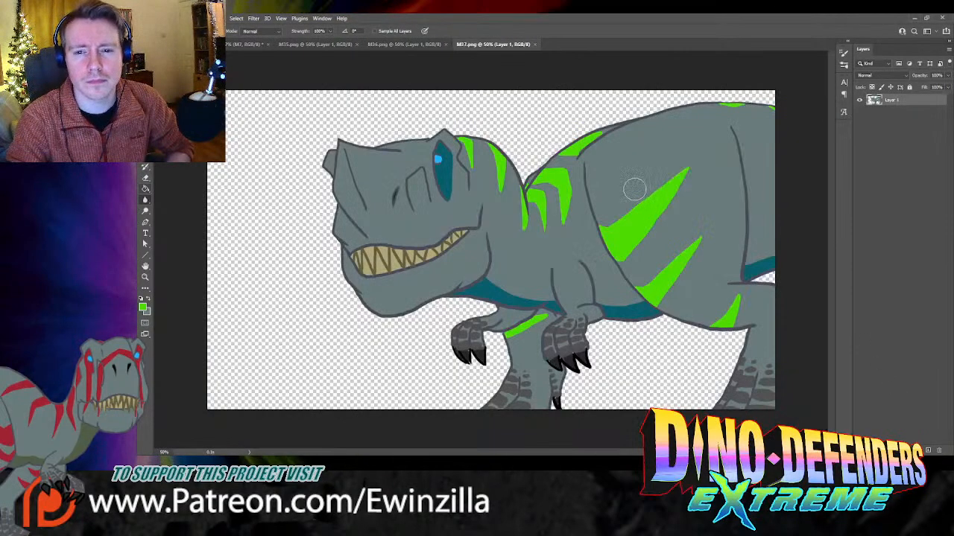
# Step: Look through the opened PNGs of the finished dinosaur frames for reference and close them all
pyautogui.click(250, 44)
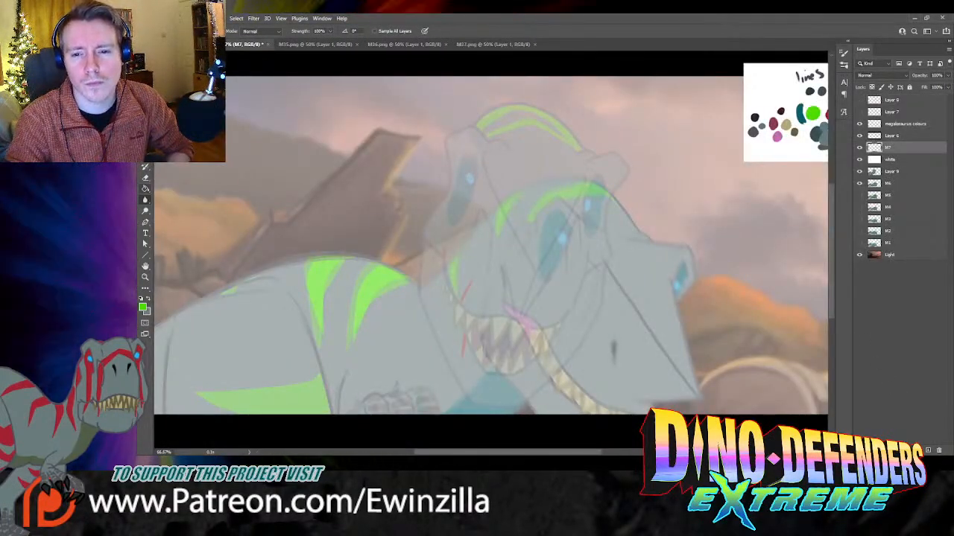
pyautogui.click(316, 44)
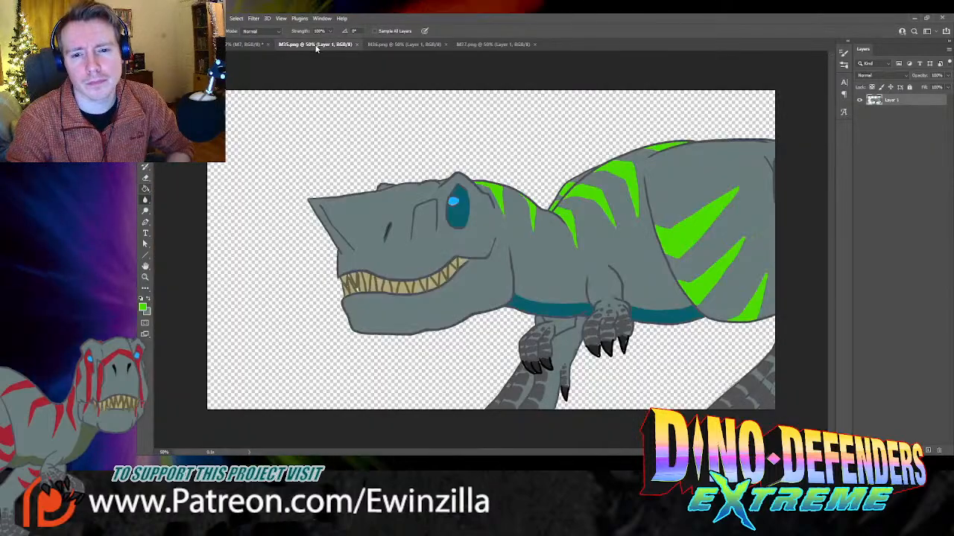
pyautogui.click(399, 45)
pyautogui.click(496, 44)
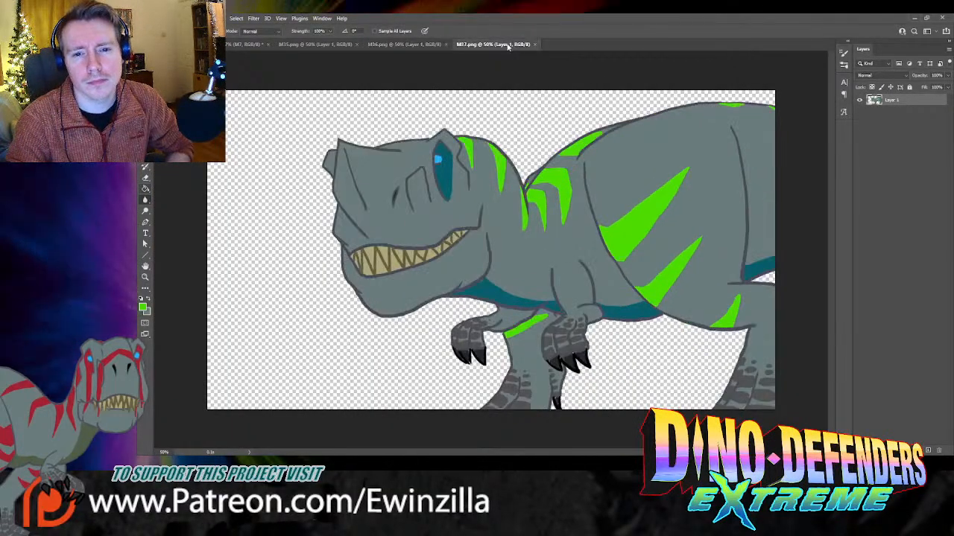
pyautogui.click(357, 44)
pyautogui.click(357, 45)
pyautogui.click(357, 45)
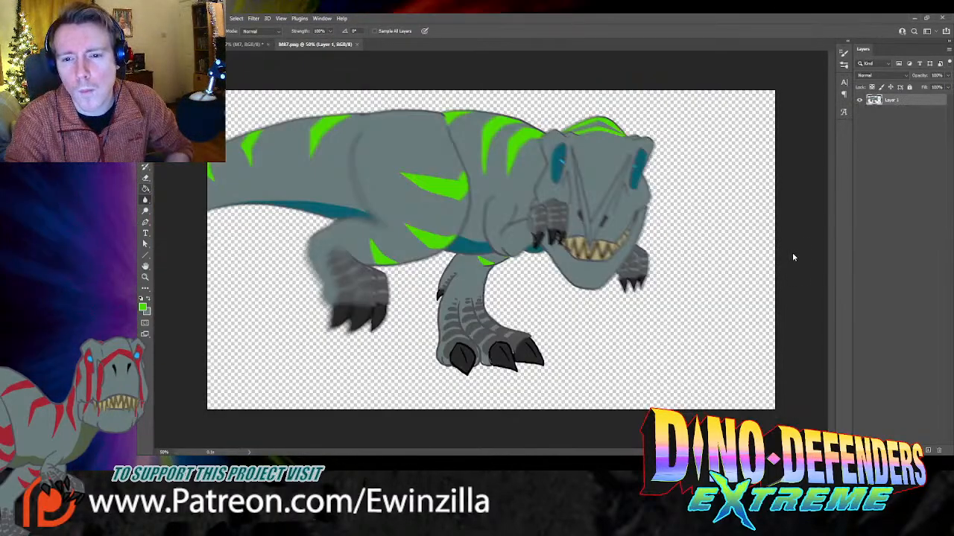
pyautogui.click(357, 44)
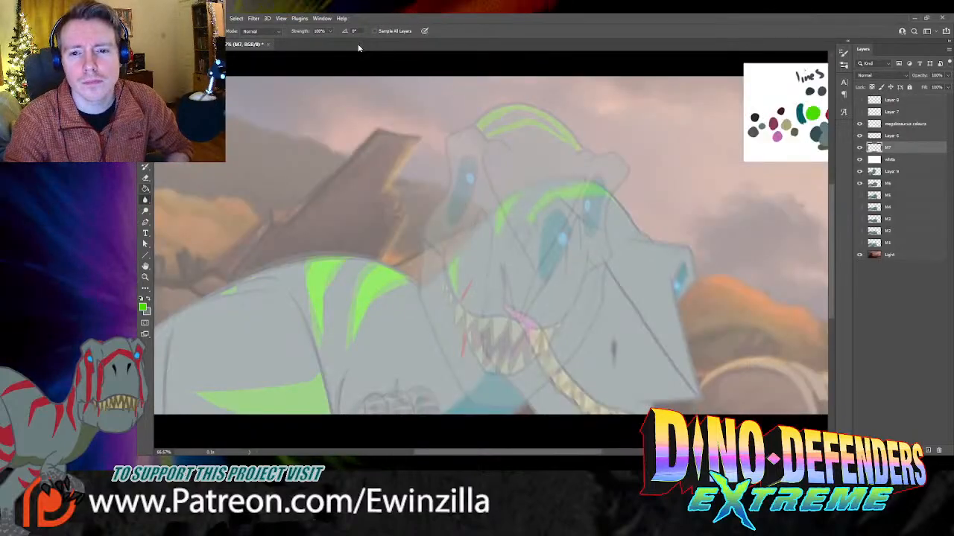
# Step: Sample the dark line colour from the reference palette for drawing with the Brush
pyautogui.press('i')
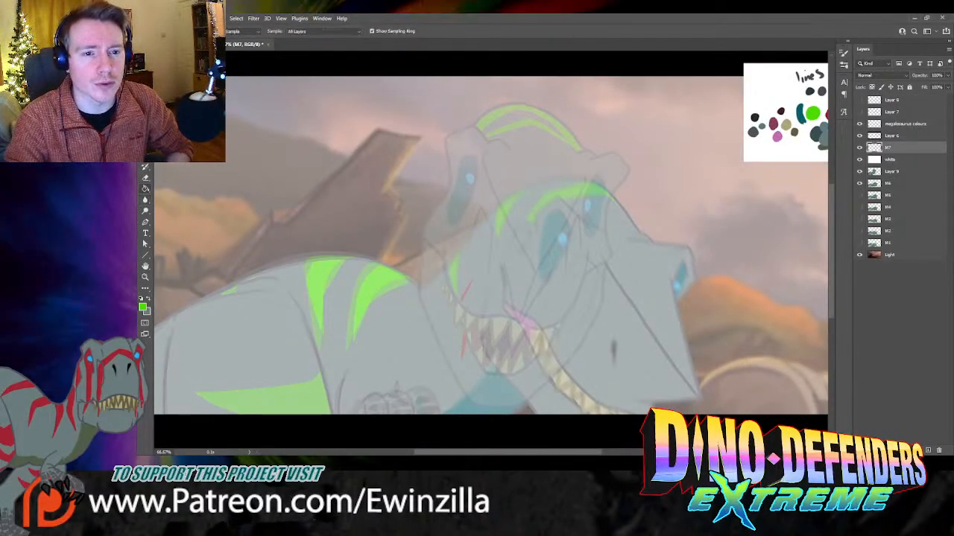
pyautogui.click(821, 90)
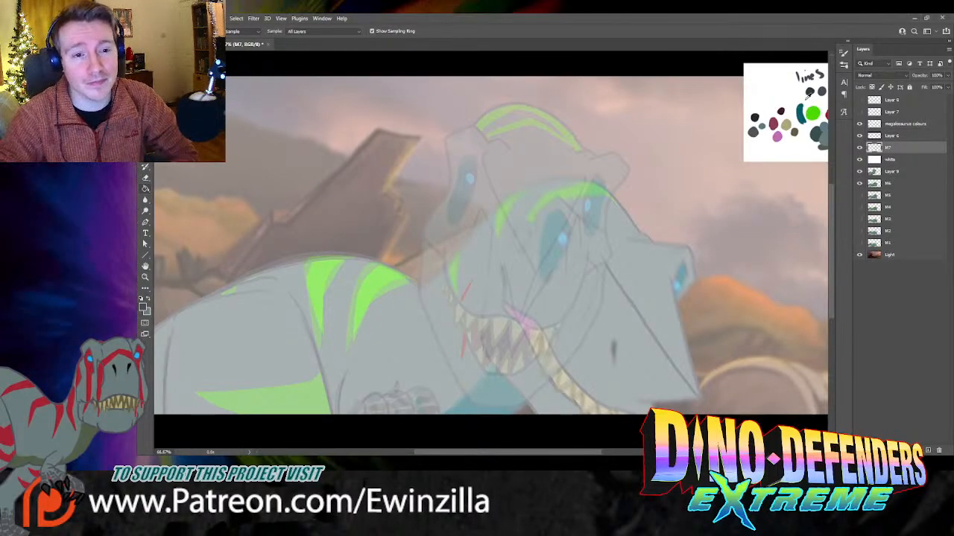
pyautogui.press('b')
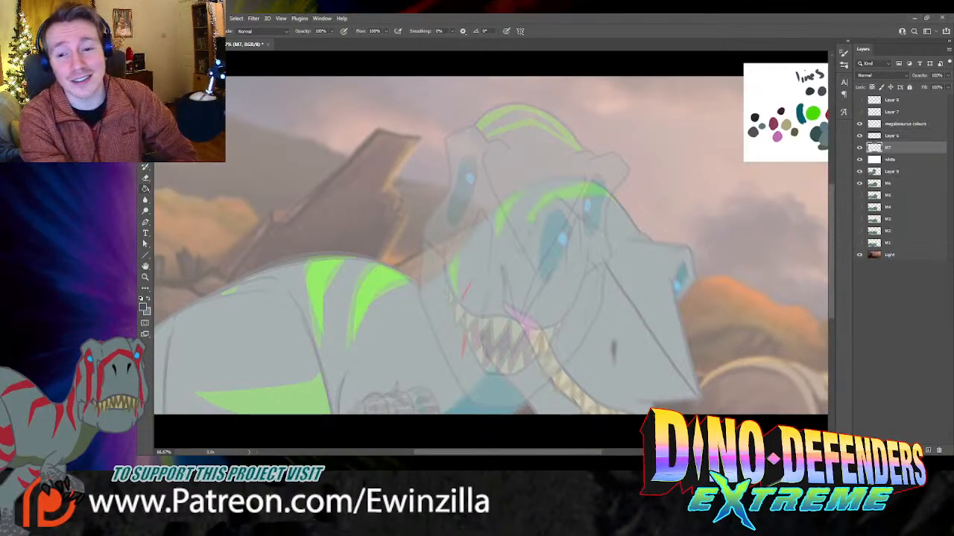
pyautogui.moveTo(588, 207)
pyautogui.mouseDown()
pyautogui.moveTo(547, 175)
pyautogui.moveTo(524, 197)
pyautogui.mouseUp()
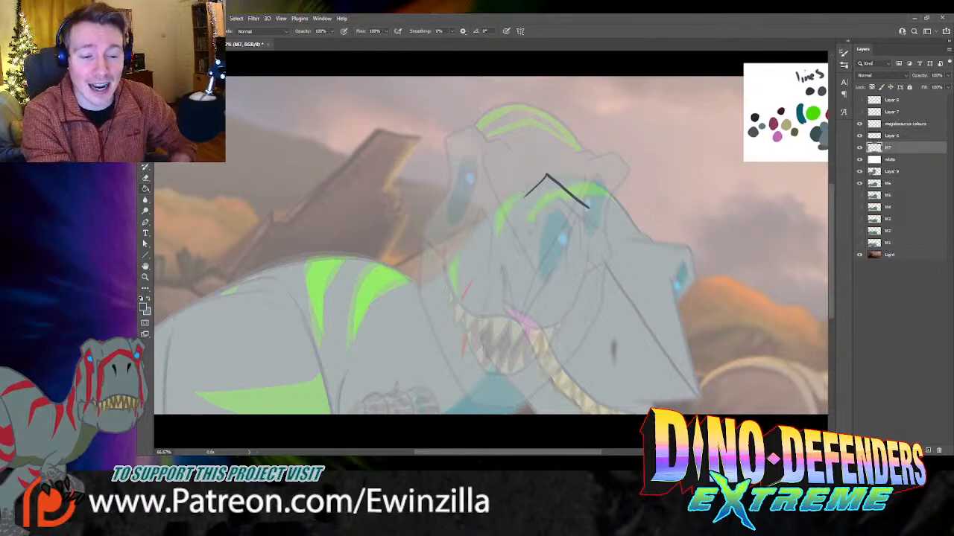
pyautogui.hotkey('ctrl', 'z')
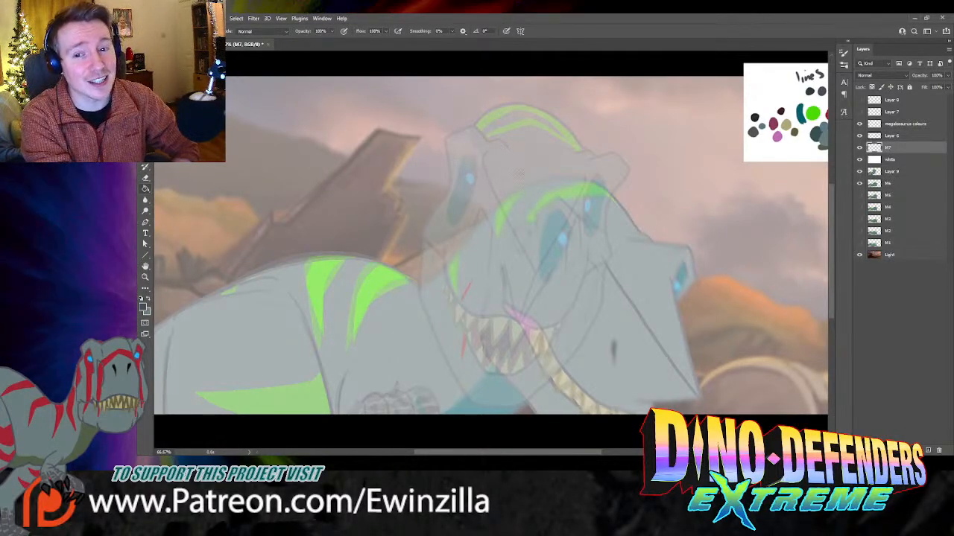
pyautogui.moveTo(531, 171); pyautogui.dragTo(507, 190)
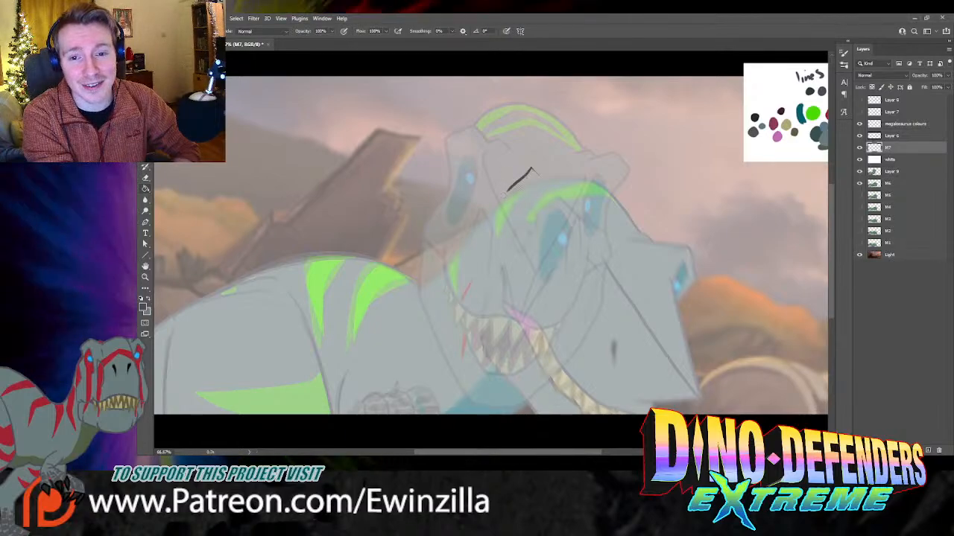
pyautogui.hotkey('ctrl', 'z')
pyautogui.moveTo(568, 190)
pyautogui.mouseDown()
pyautogui.moveTo(540, 175)
pyautogui.moveTo(516, 210)
pyautogui.mouseUp()
pyautogui.hotkey('ctrl', 'z')
pyautogui.moveTo(571, 195)
pyautogui.mouseDown()
pyautogui.moveTo(536, 171)
pyautogui.moveTo(510, 198)
pyautogui.moveTo(507, 219)
pyautogui.mouseUp()
pyautogui.hotkey('ctrl', 'z')
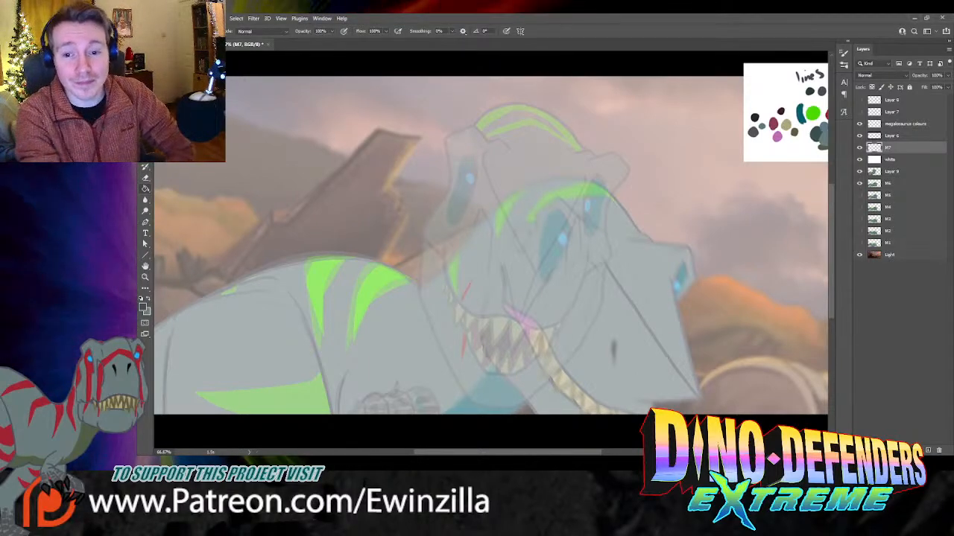
pyautogui.moveTo(549, 188)
pyautogui.mouseDown()
pyautogui.moveTo(533, 171)
pyautogui.moveTo(513, 182)
pyautogui.moveTo(503, 231)
pyautogui.mouseUp()
pyautogui.hotkey('ctrl', 'z')
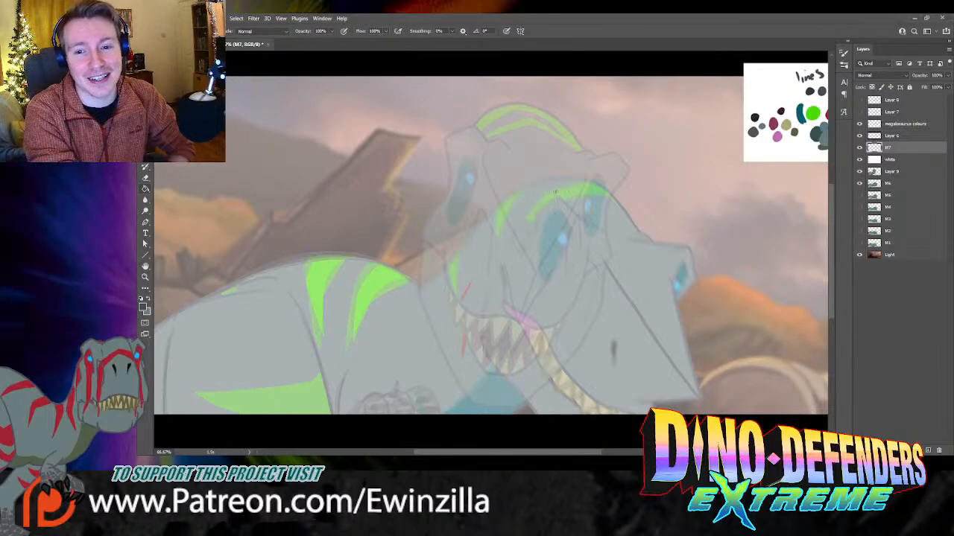
pyautogui.moveTo(556, 193)
pyautogui.mouseDown()
pyautogui.moveTo(523, 171)
pyautogui.moveTo(502, 183)
pyautogui.moveTo(504, 231)
pyautogui.mouseUp()
pyautogui.hotkey('ctrl', 'z')
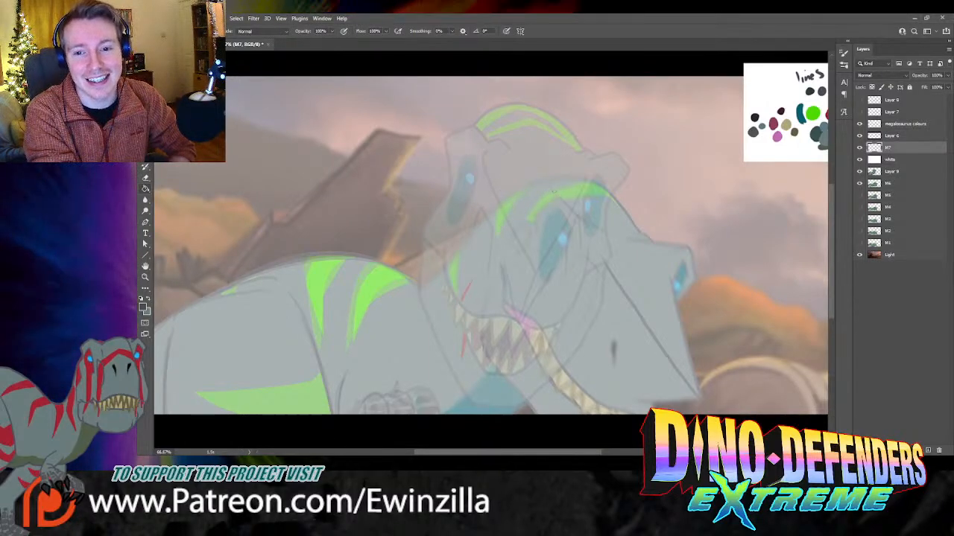
# Step: Draw the dinosaur's near brow ridge, the curved eye outline beneath it and a small pupil on M7
pyautogui.moveTo(550, 189)
pyautogui.mouseDown()
pyautogui.moveTo(524, 175)
pyautogui.moveTo(496, 188)
pyautogui.moveTo(485, 214)
pyautogui.moveTo(520, 188)
pyautogui.moveTo(526, 202)
pyautogui.moveTo(500, 240)
pyautogui.moveTo(522, 187)
pyautogui.moveTo(528, 215)
pyautogui.moveTo(502, 243)
pyautogui.mouseUp()
pyautogui.hotkey('ctrl', 'z')
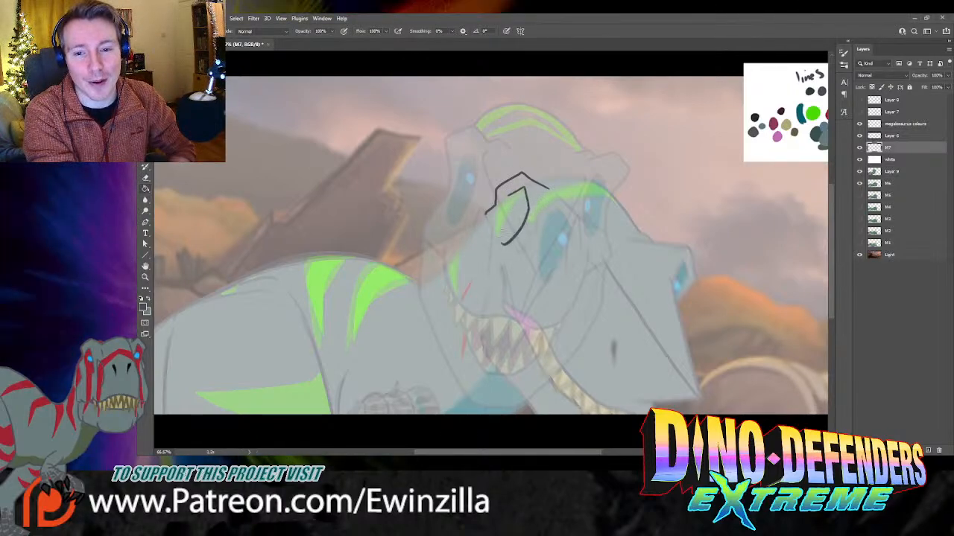
pyautogui.moveTo(526, 200); pyautogui.dragTo(523, 216)
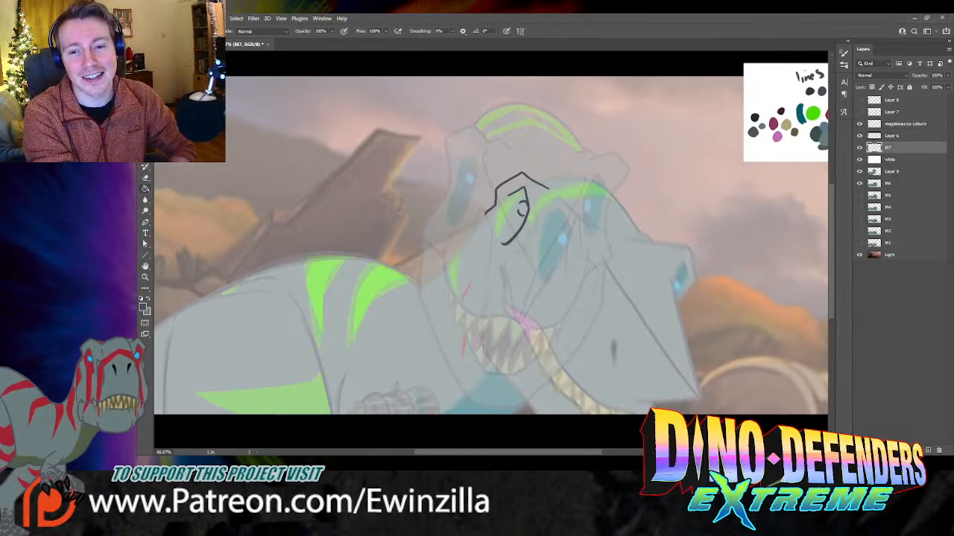
pyautogui.moveTo(615, 207)
pyautogui.mouseDown()
pyautogui.moveTo(653, 225)
pyautogui.moveTo(645, 246)
pyautogui.mouseUp()
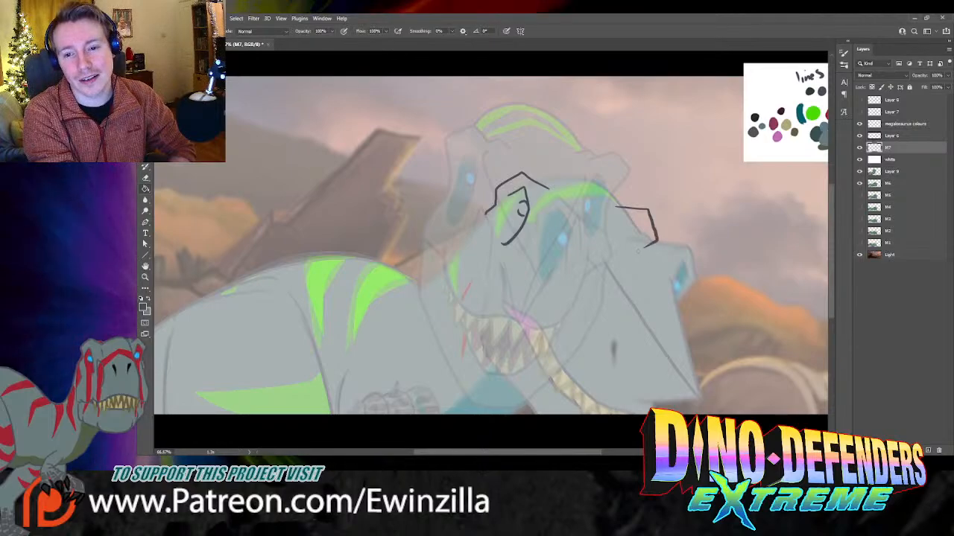
pyautogui.hotkey('ctrl', 'z')
pyautogui.moveTo(619, 208)
pyautogui.mouseDown()
pyautogui.moveTo(654, 218)
pyautogui.moveTo(638, 252)
pyautogui.mouseUp()
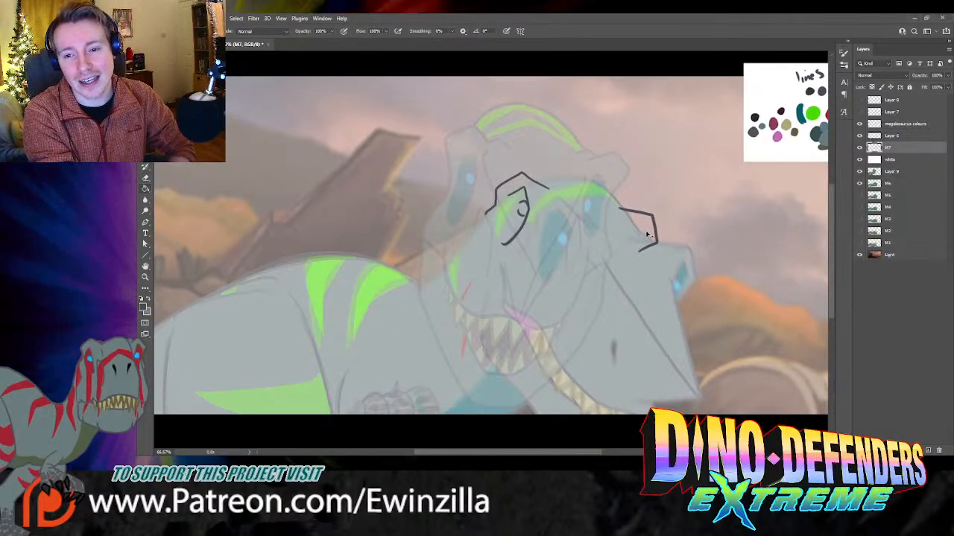
pyautogui.hotkey('ctrl', 'z')
pyautogui.moveTo(621, 210)
pyautogui.mouseDown()
pyautogui.moveTo(648, 214)
pyautogui.moveTo(655, 252)
pyautogui.moveTo(633, 266)
pyautogui.mouseUp()
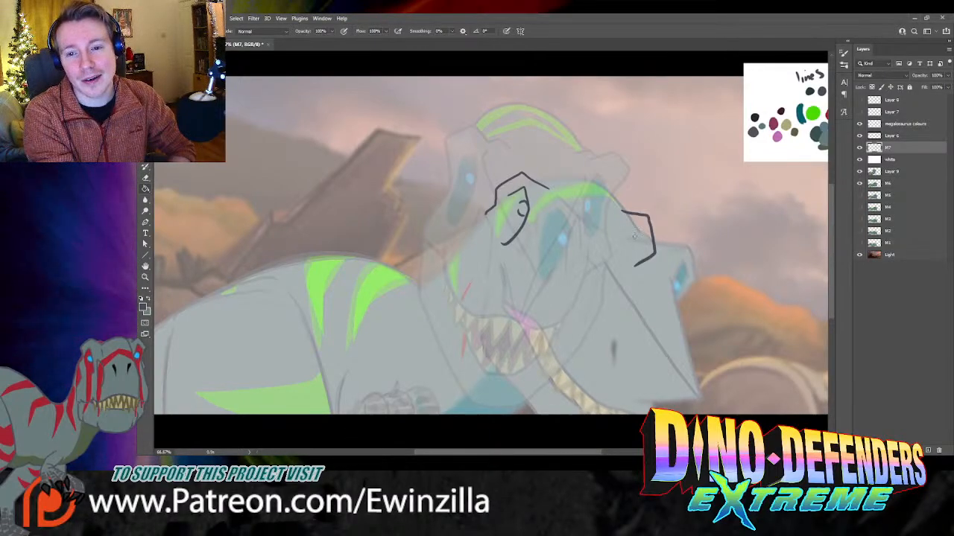
pyautogui.hotkey('ctrl', 'z')
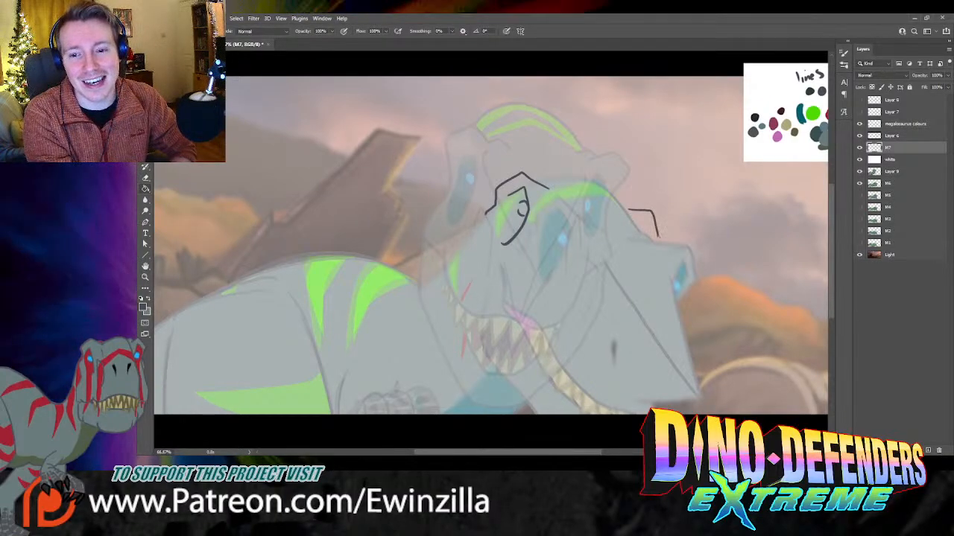
# Step: Draw the angular outline of the far brow ridge on the other side of the head
pyautogui.moveTo(630, 210)
pyautogui.mouseDown()
pyautogui.moveTo(655, 235)
pyautogui.moveTo(635, 255)
pyautogui.mouseUp()
pyautogui.moveTo(633, 218)
pyautogui.mouseDown()
pyautogui.moveTo(645, 228)
pyautogui.moveTo(625, 254)
pyautogui.moveTo(634, 226)
pyautogui.moveTo(625, 254)
pyautogui.mouseUp()
pyautogui.hotkey('ctrl', 'z')
pyautogui.hotkey('ctrl', 'z')
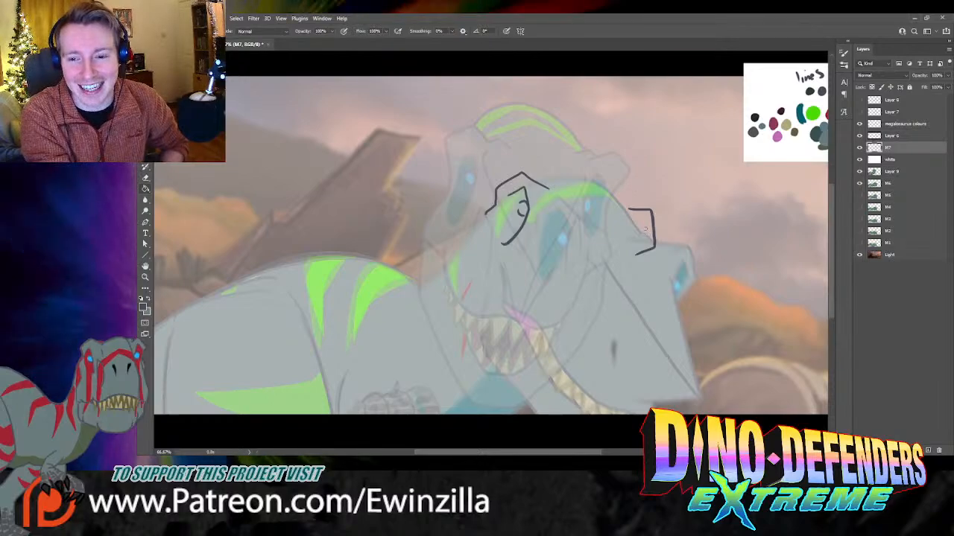
# Step: Draw the small, narrow far eye with its pupil inside the far brow ridge
pyautogui.moveTo(644, 225)
pyautogui.mouseDown()
pyautogui.moveTo(628, 258)
pyautogui.moveTo(649, 244)
pyautogui.moveTo(636, 224)
pyautogui.moveTo(626, 255)
pyautogui.moveTo(637, 247)
pyautogui.mouseUp()
pyautogui.hotkey('ctrl', 'z')
pyautogui.hotkey('ctrl', 'z')
pyautogui.moveTo(627, 254); pyautogui.dragTo(636, 254)
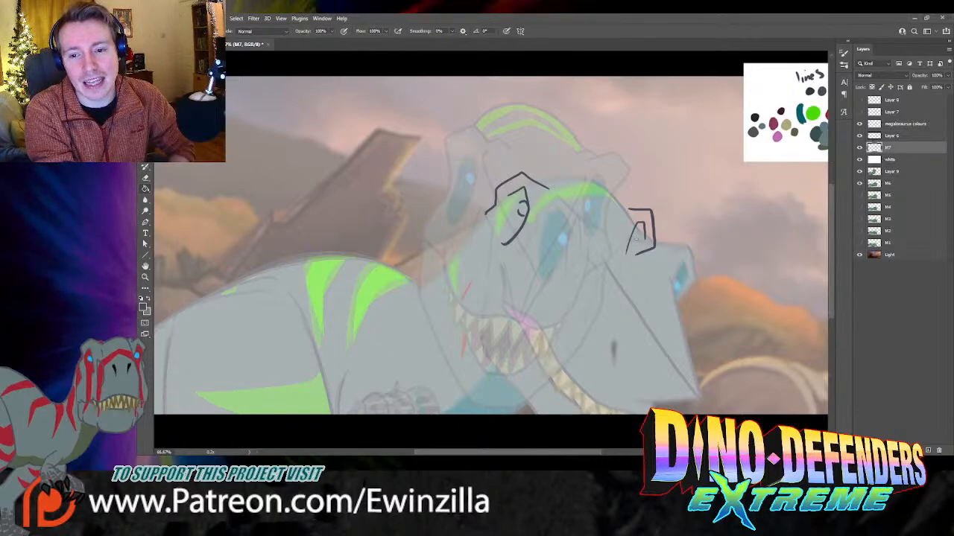
pyautogui.moveTo(637, 235); pyautogui.dragTo(628, 245)
pyautogui.hotkey('ctrl', 'z')
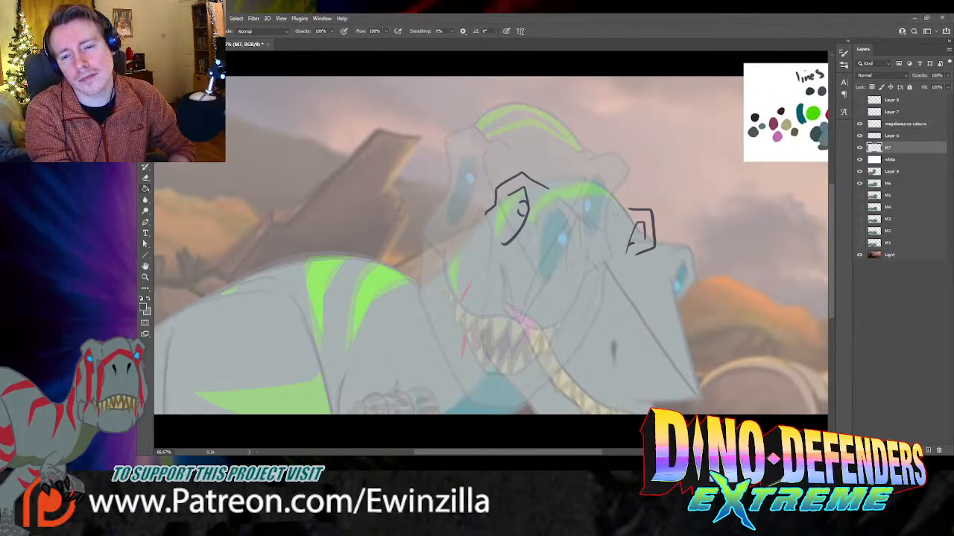
# Step: Draw two long snout lines, one down from each eye, meeting in a point at the nose
pyautogui.moveTo(615, 216); pyautogui.dragTo(641, 255)
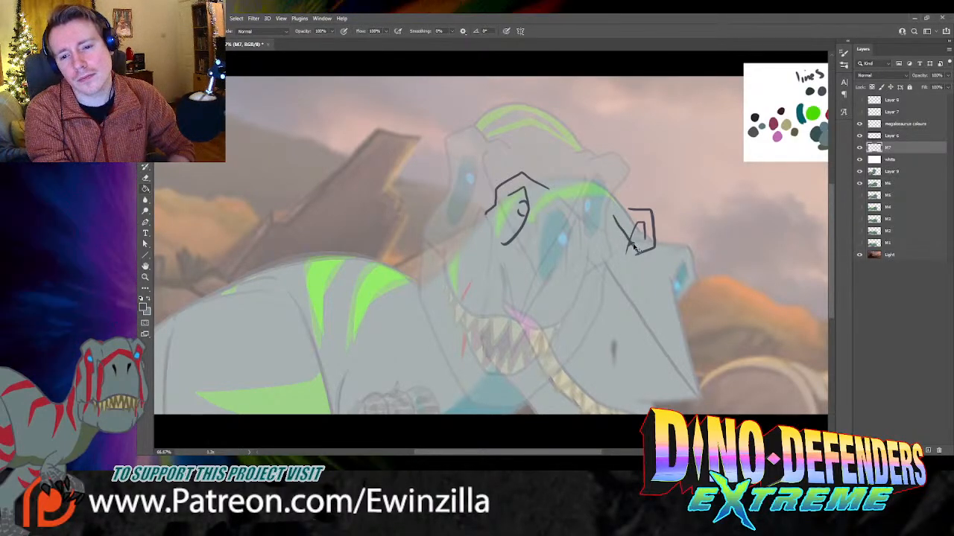
pyautogui.hotkey('ctrl', 'z')
pyautogui.moveTo(630, 219); pyautogui.dragTo(632, 328)
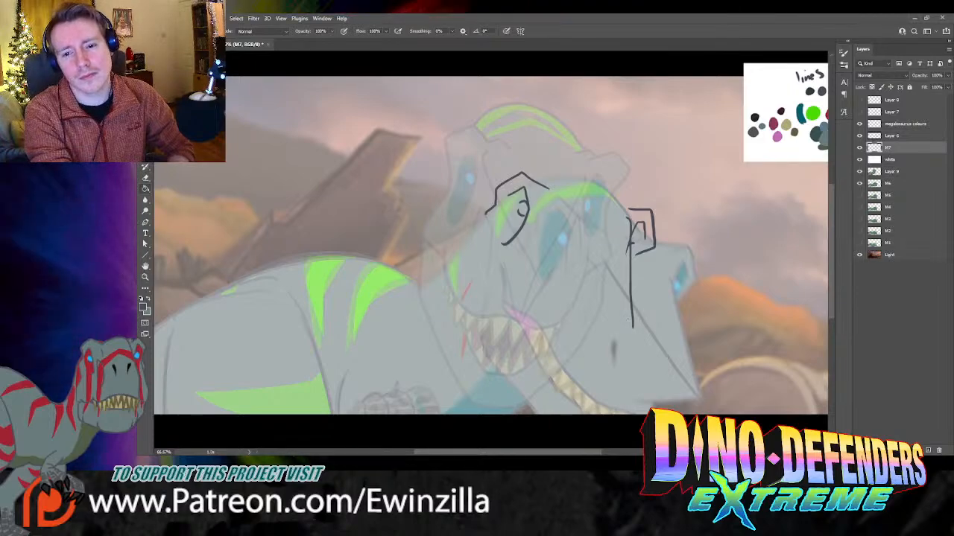
pyautogui.moveTo(541, 211)
pyautogui.mouseDown()
pyautogui.moveTo(619, 343)
pyautogui.moveTo(632, 333)
pyautogui.moveTo(624, 352)
pyautogui.moveTo(634, 326)
pyautogui.moveTo(629, 348)
pyautogui.moveTo(619, 345)
pyautogui.moveTo(630, 357)
pyautogui.mouseUp()
pyautogui.hotkey('ctrl', 'z')
pyautogui.hotkey('ctrl', 'z')
pyautogui.hotkey('ctrl', 'z')
pyautogui.hotkey('ctrl', 'z')
pyautogui.hotkey('ctrl', 'z')
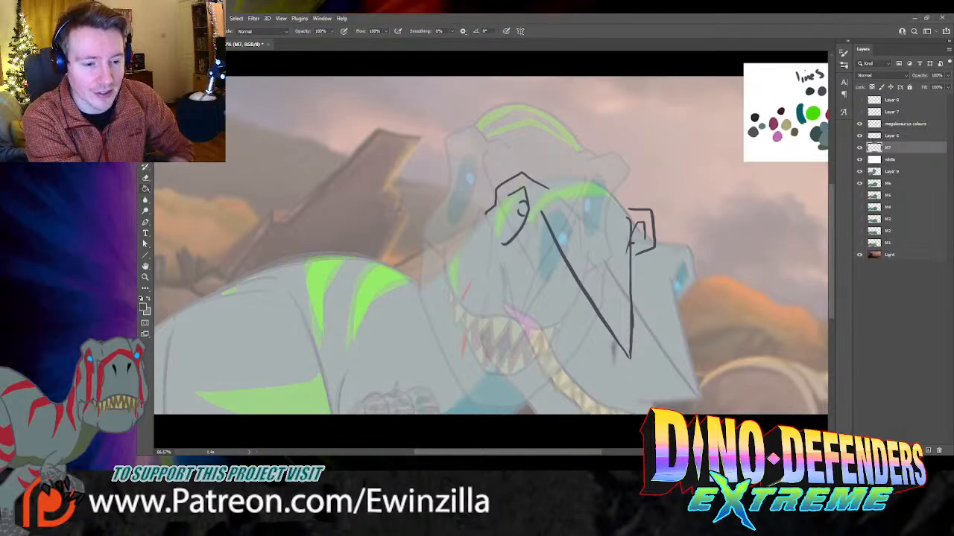
# Step: Smudge the snout lines to sharpen their meeting point and clean up the stray line beside the far eye
pyautogui.click(145, 200)
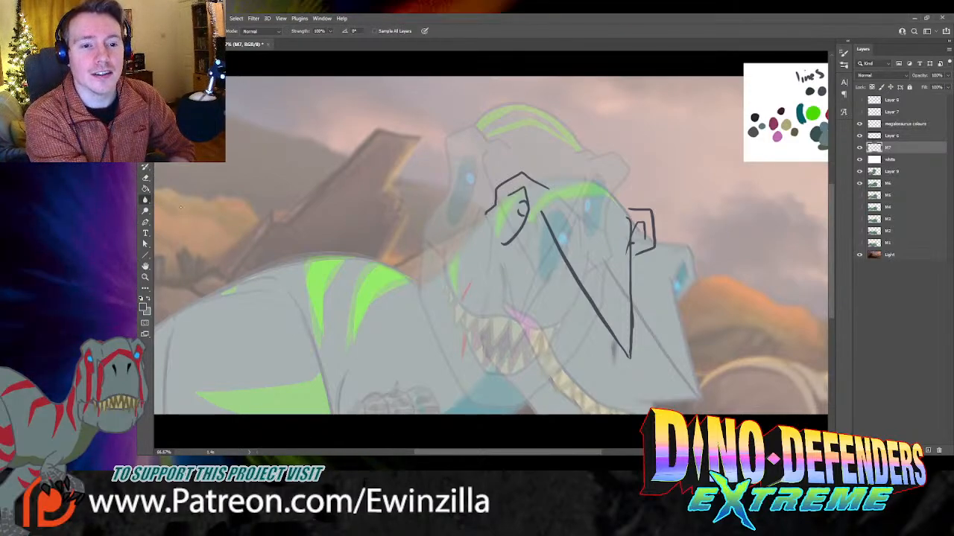
pyautogui.click(182, 222)
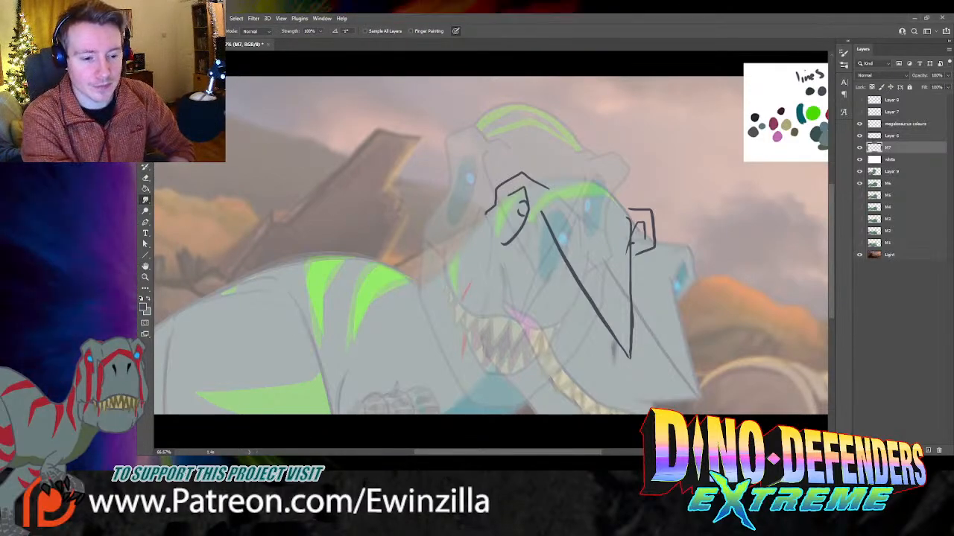
pyautogui.moveTo(624, 350); pyautogui.dragTo(633, 364)
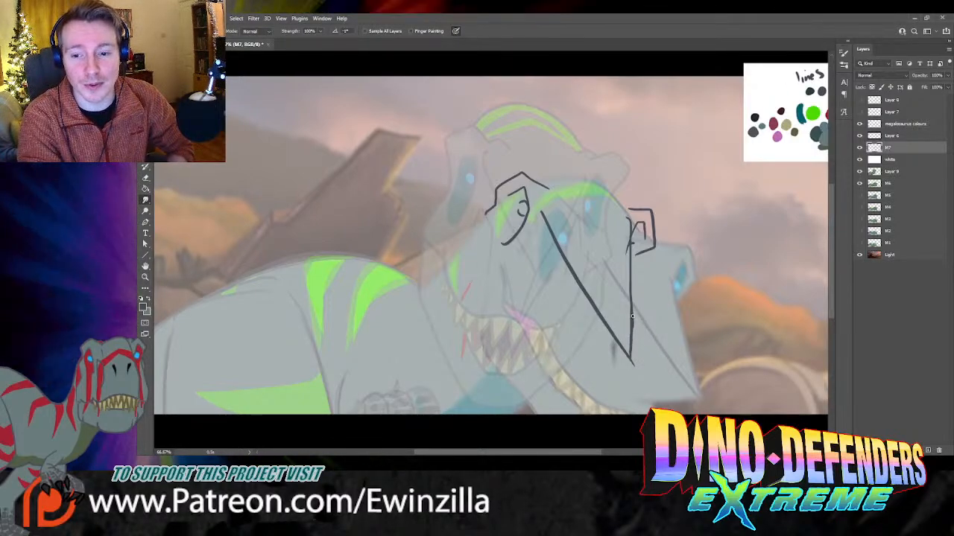
pyautogui.press('z')
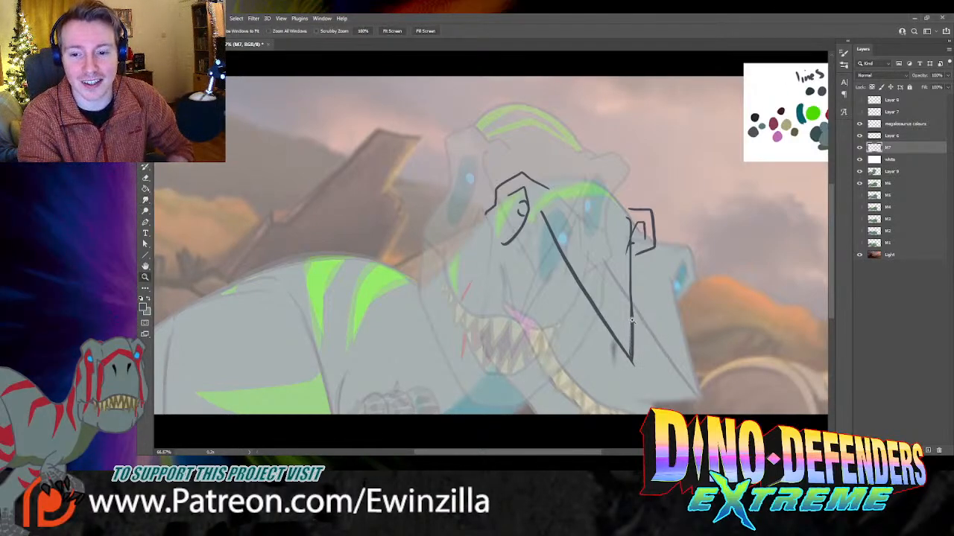
pyautogui.press('r')
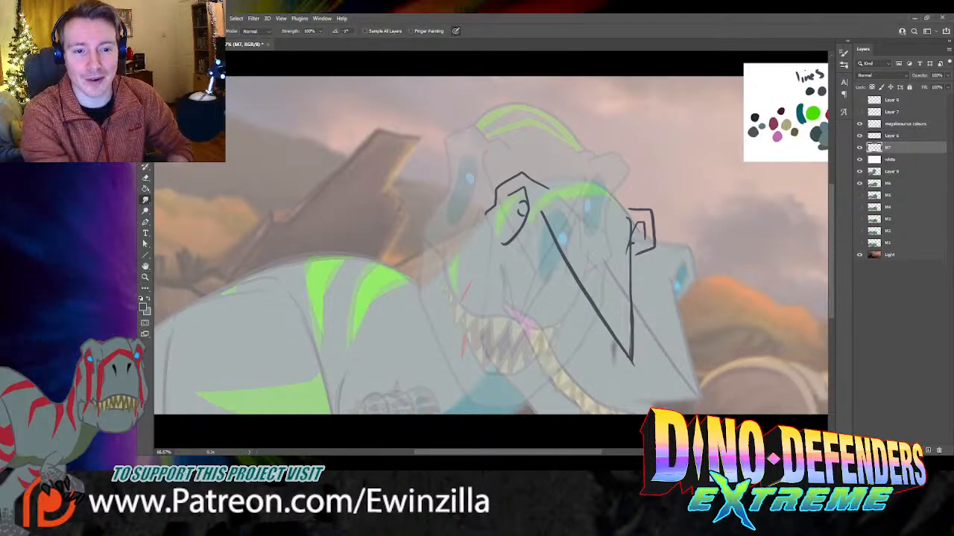
pyautogui.moveTo(632, 329); pyautogui.dragTo(632, 365)
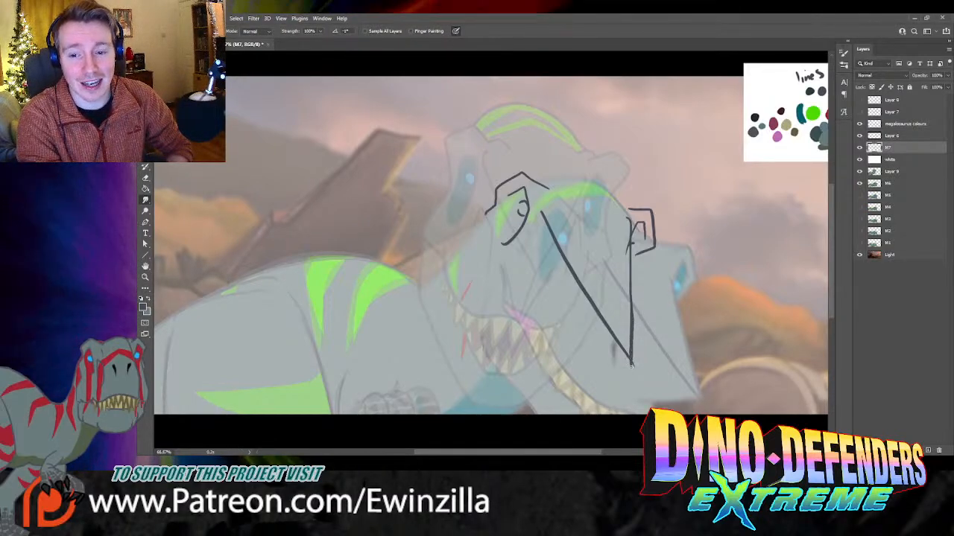
pyautogui.moveTo(635, 319); pyautogui.dragTo(634, 340)
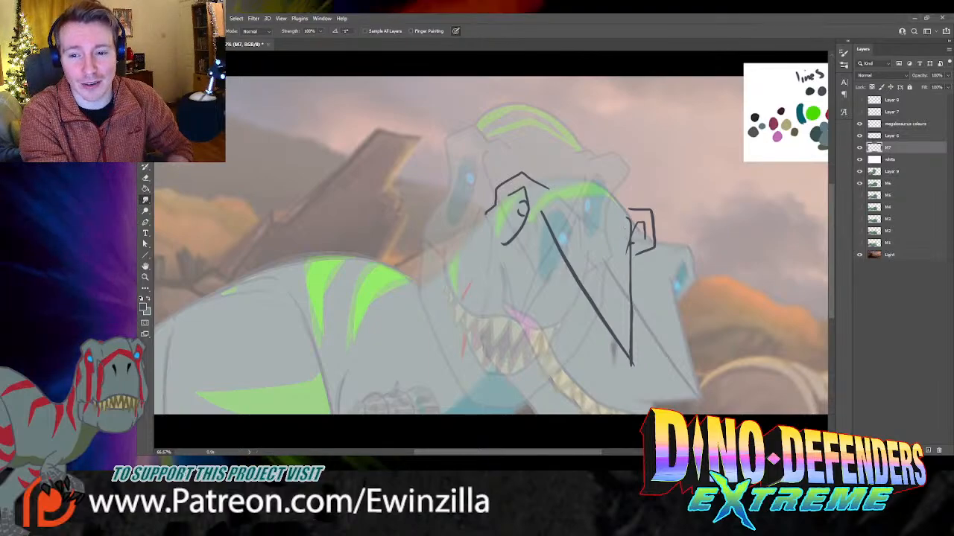
pyautogui.moveTo(626, 252); pyautogui.dragTo(628, 236)
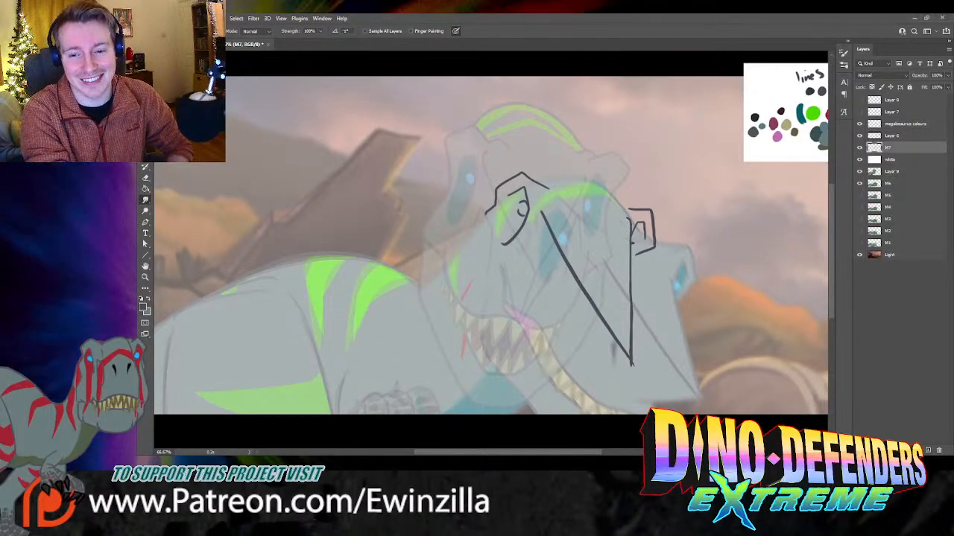
pyautogui.moveTo(632, 370); pyautogui.dragTo(632, 361)
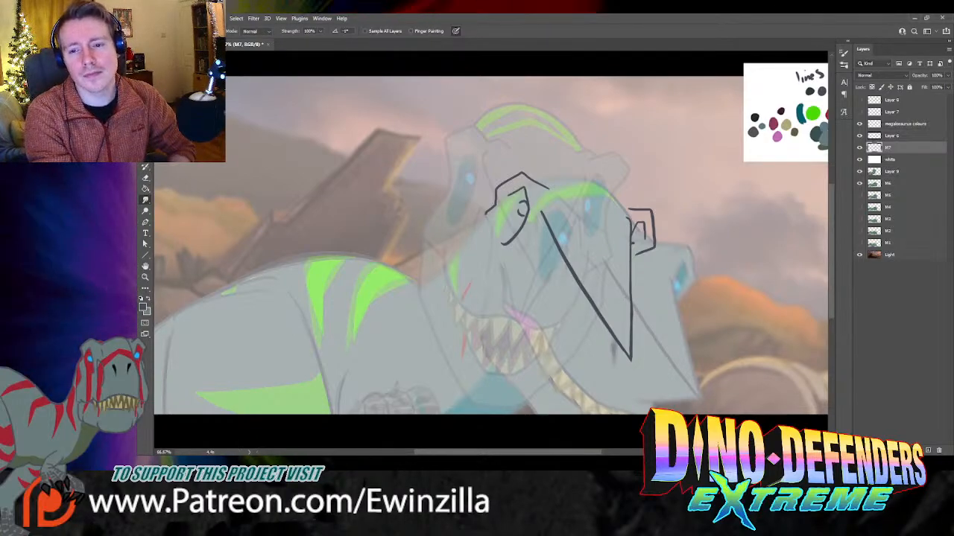
# Step: Extend the top lines of both brow ridges inward towards the middle of the forehead
pyautogui.press('b')
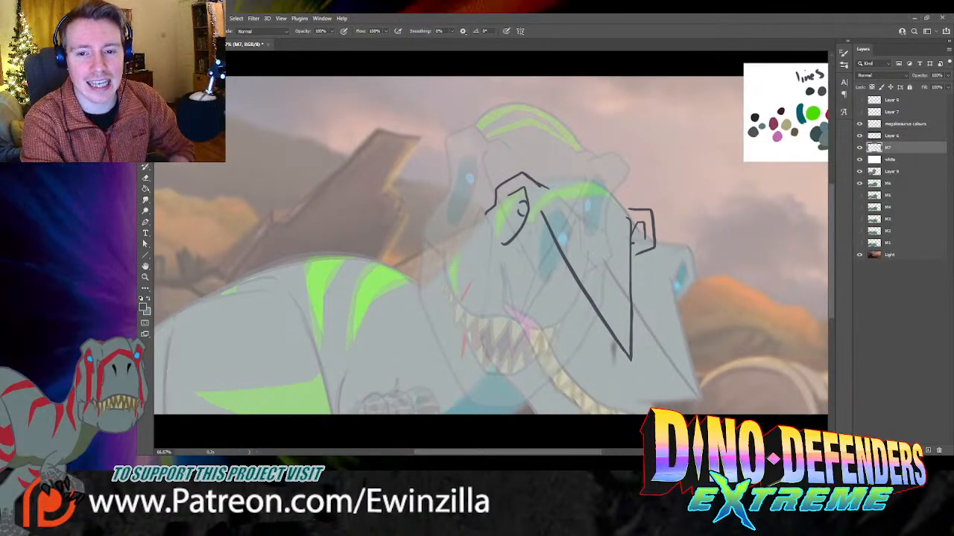
pyautogui.moveTo(530, 184); pyautogui.dragTo(566, 208)
pyautogui.hotkey('ctrl', 'z')
pyautogui.moveTo(530, 180); pyautogui.dragTo(557, 201)
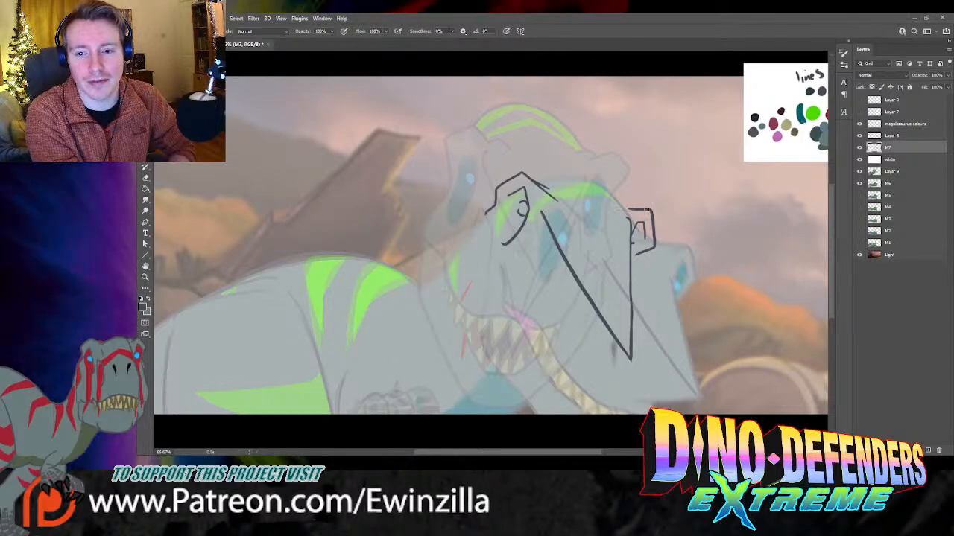
pyautogui.moveTo(650, 211); pyautogui.dragTo(605, 208)
pyautogui.hotkey('ctrl', 'z')
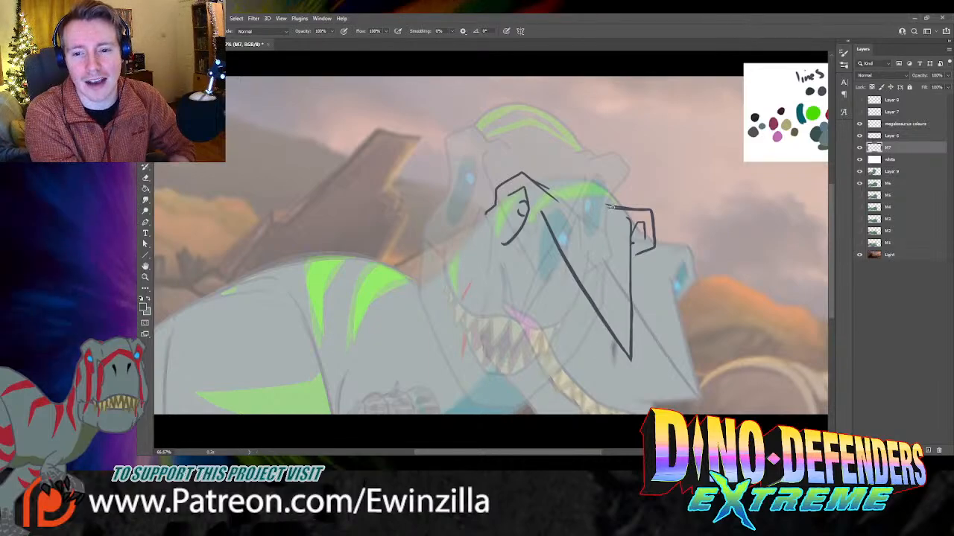
# Step: Draw the front edge of the snout back from its tip and add a small nostril above it
pyautogui.moveTo(631, 361); pyautogui.dragTo(573, 335)
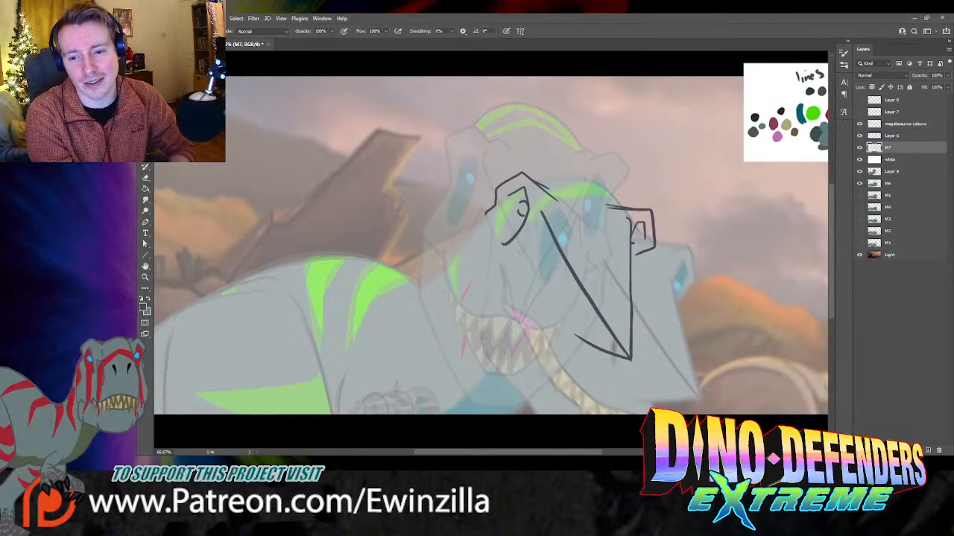
pyautogui.hotkey('ctrl', 'z')
pyautogui.moveTo(630, 360)
pyautogui.mouseDown()
pyautogui.moveTo(542, 338)
pyautogui.moveTo(595, 354)
pyautogui.moveTo(553, 344)
pyautogui.mouseUp()
pyautogui.hotkey('ctrl', 'z')
pyautogui.hotkey('ctrl', 'z')
pyautogui.hotkey('ctrl', 'z')
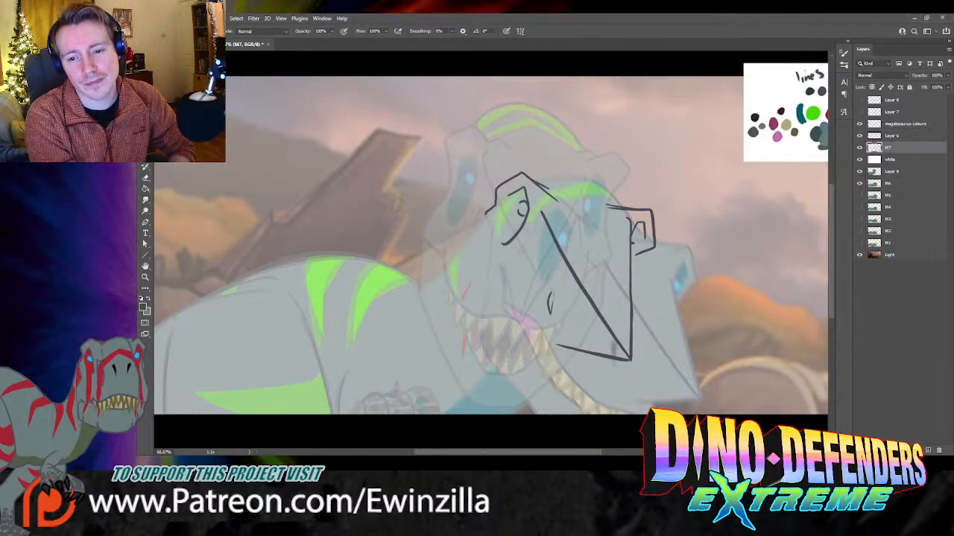
# Step: Draw the small nostril on the side of the snout and a bent cheek line running down below the near eye
pyautogui.press('z')
pyautogui.moveTo(548, 291); pyautogui.dragTo(546, 307)
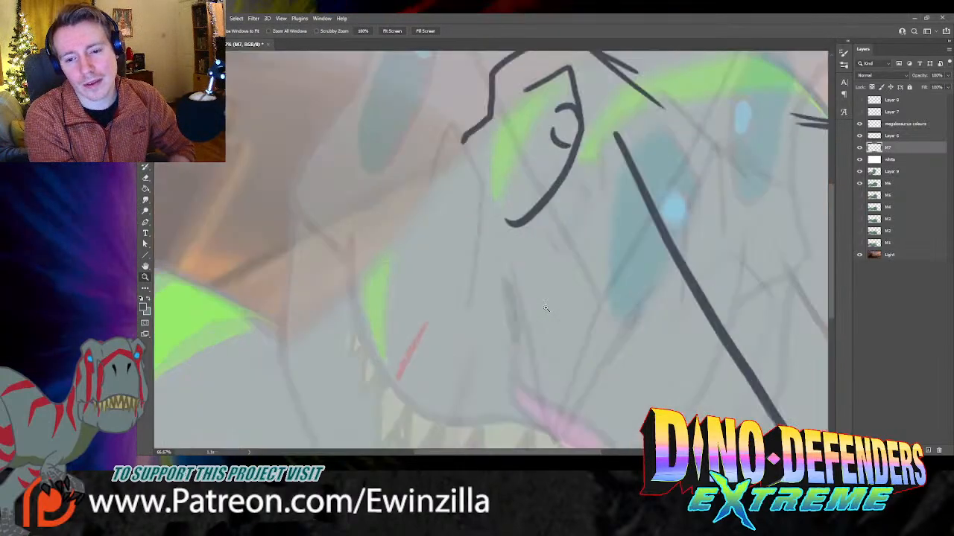
pyautogui.click(392, 31)
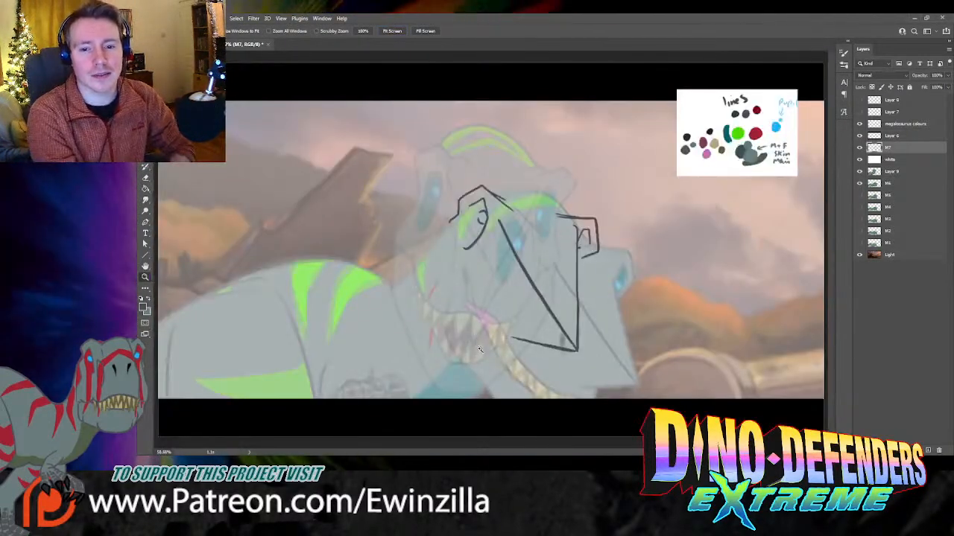
pyautogui.click(480, 350)
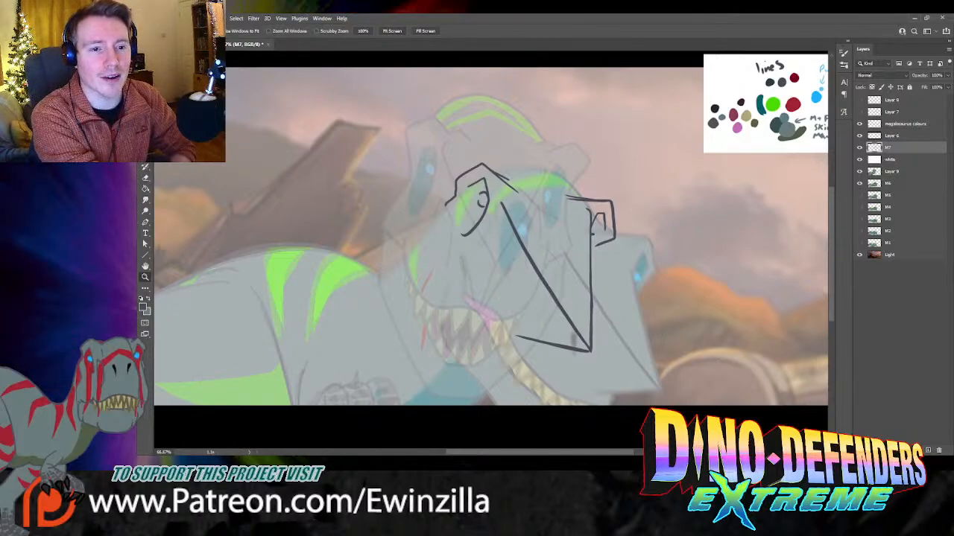
pyautogui.press('b')
pyautogui.moveTo(510, 287); pyautogui.dragTo(508, 303)
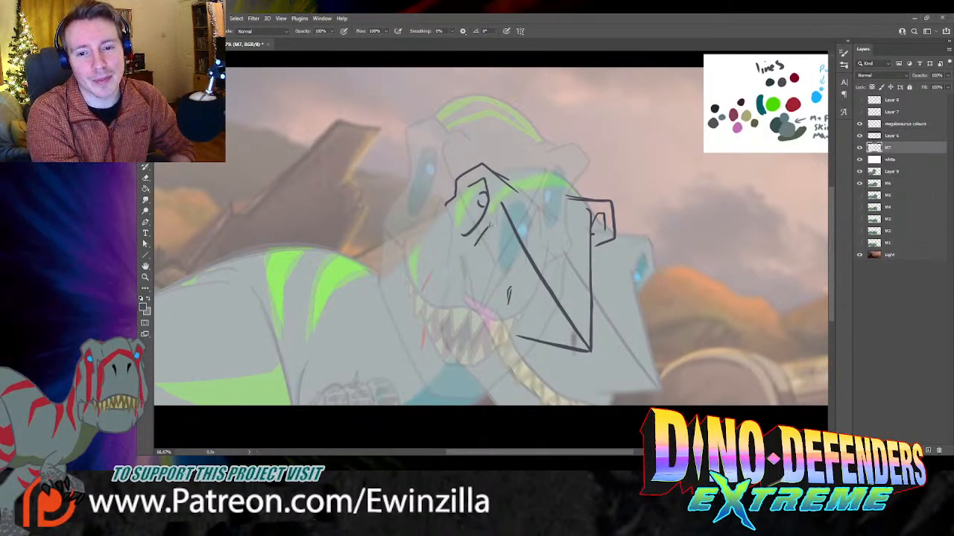
pyautogui.moveTo(487, 221)
pyautogui.mouseDown()
pyautogui.moveTo(499, 244)
pyautogui.moveTo(491, 297)
pyautogui.mouseUp()
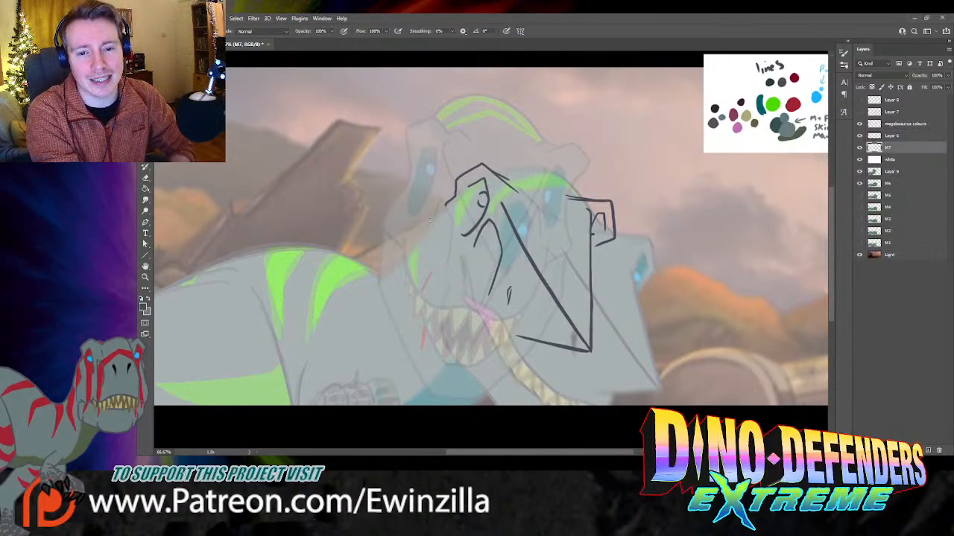
# Step: Draw the mouth corner behind the near eye and a long curved upper jaw line ending at the front of the snout
pyautogui.moveTo(431, 220); pyautogui.dragTo(445, 257)
pyautogui.hotkey('ctrl', 'z')
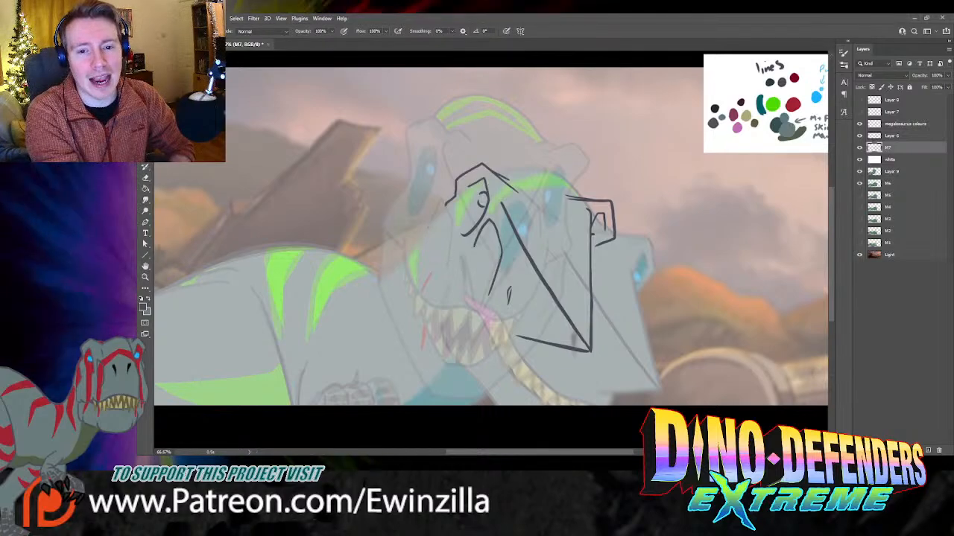
pyautogui.moveTo(424, 222)
pyautogui.mouseDown()
pyautogui.moveTo(417, 251)
pyautogui.moveTo(445, 260)
pyautogui.mouseUp()
pyautogui.hotkey('ctrl', 'z')
pyautogui.moveTo(425, 222)
pyautogui.mouseDown()
pyautogui.moveTo(424, 255)
pyautogui.moveTo(446, 261)
pyautogui.mouseUp()
pyautogui.hotkey('ctrl', 'z')
pyautogui.moveTo(424, 228); pyautogui.dragTo(482, 327)
pyautogui.hotkey('ctrl', 'z')
pyautogui.moveTo(444, 259)
pyautogui.mouseDown()
pyautogui.moveTo(451, 291)
pyautogui.moveTo(492, 326)
pyautogui.mouseUp()
pyautogui.hotkey('ctrl', 'z')
pyautogui.moveTo(446, 260)
pyautogui.mouseDown()
pyautogui.moveTo(460, 321)
pyautogui.moveTo(521, 355)
pyautogui.moveTo(541, 343)
pyautogui.moveTo(530, 361)
pyautogui.moveTo(521, 358)
pyautogui.mouseUp()
pyautogui.hotkey('ctrl', 'z')
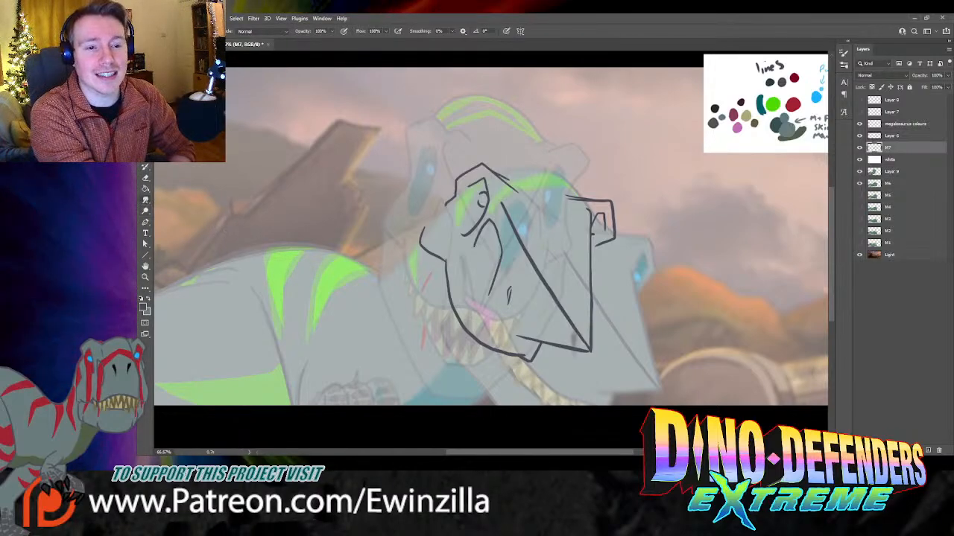
pyautogui.press('r')
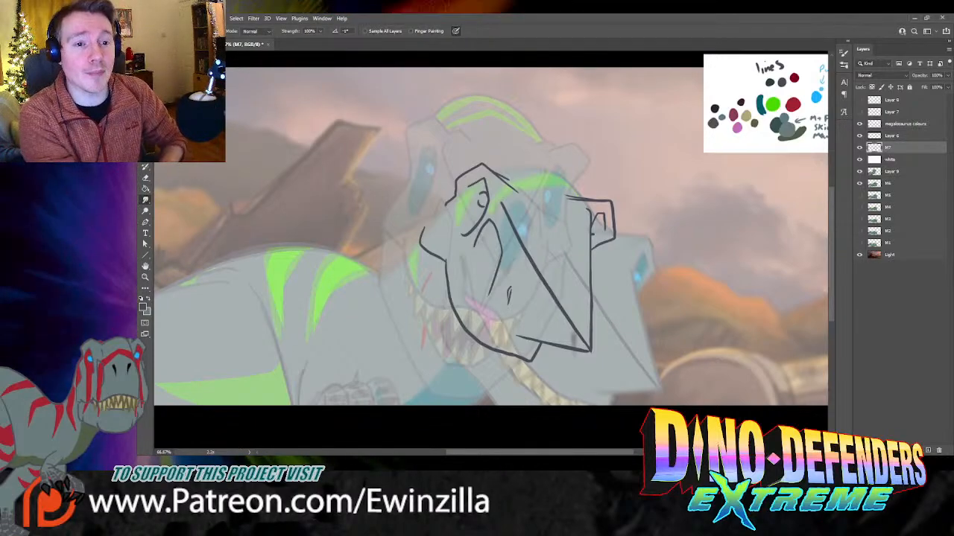
pyautogui.press('b')
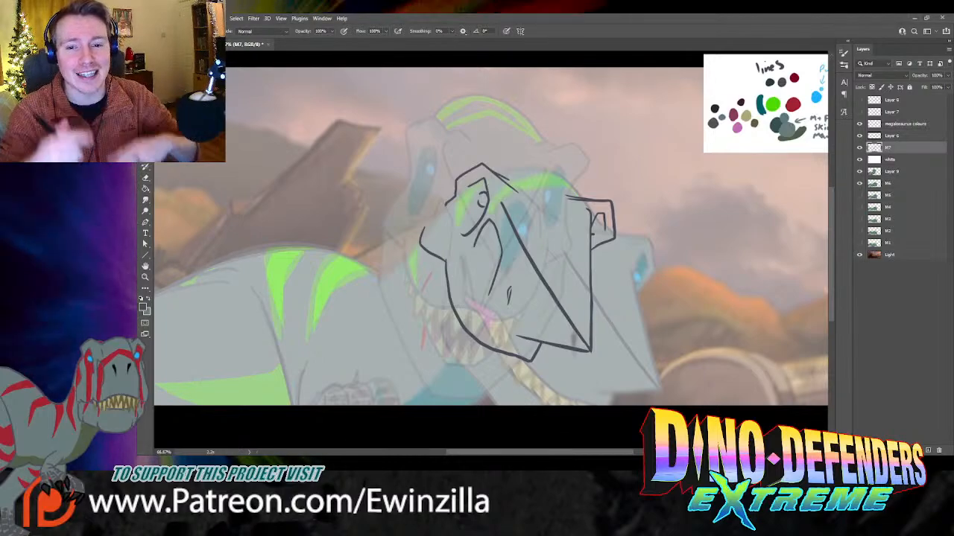
# Step: Draw the lower jaw as two long curves below the upper jaw, meeting in a pointed chin
pyautogui.moveTo(415, 243)
pyautogui.mouseDown()
pyautogui.moveTo(404, 265)
pyautogui.moveTo(410, 324)
pyautogui.moveTo(468, 383)
pyautogui.mouseUp()
pyautogui.hotkey('ctrl', 'z')
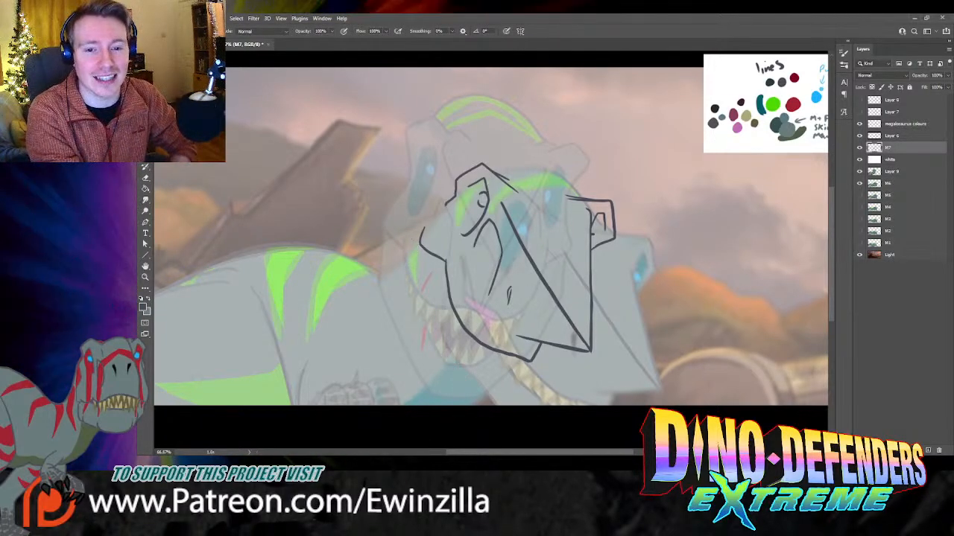
pyautogui.moveTo(409, 244)
pyautogui.mouseDown()
pyautogui.moveTo(396, 292)
pyautogui.moveTo(405, 314)
pyautogui.mouseUp()
pyautogui.hotkey('ctrl', 'z')
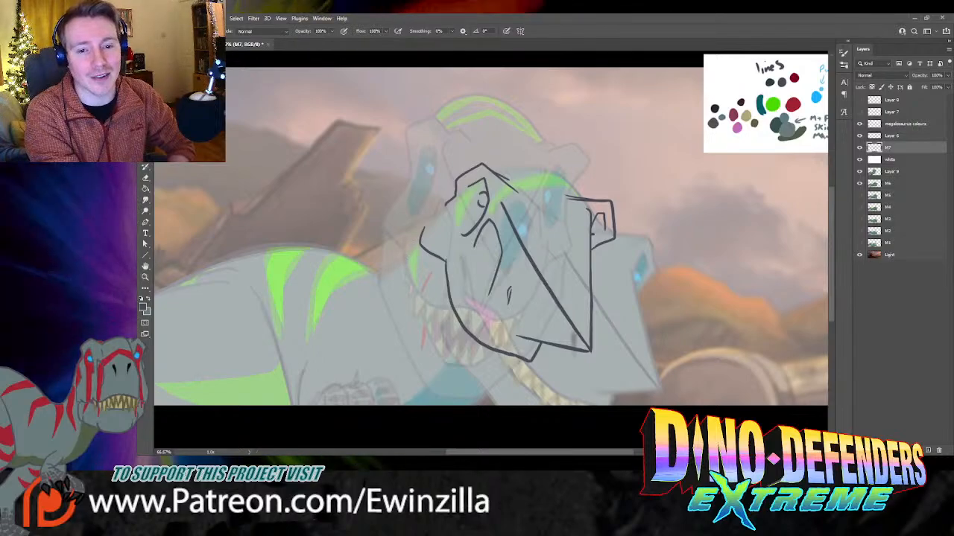
pyautogui.moveTo(412, 238)
pyautogui.mouseDown()
pyautogui.moveTo(395, 289)
pyautogui.moveTo(412, 333)
pyautogui.moveTo(462, 392)
pyautogui.moveTo(501, 406)
pyautogui.moveTo(524, 380)
pyautogui.moveTo(462, 355)
pyautogui.moveTo(427, 255)
pyautogui.mouseUp()
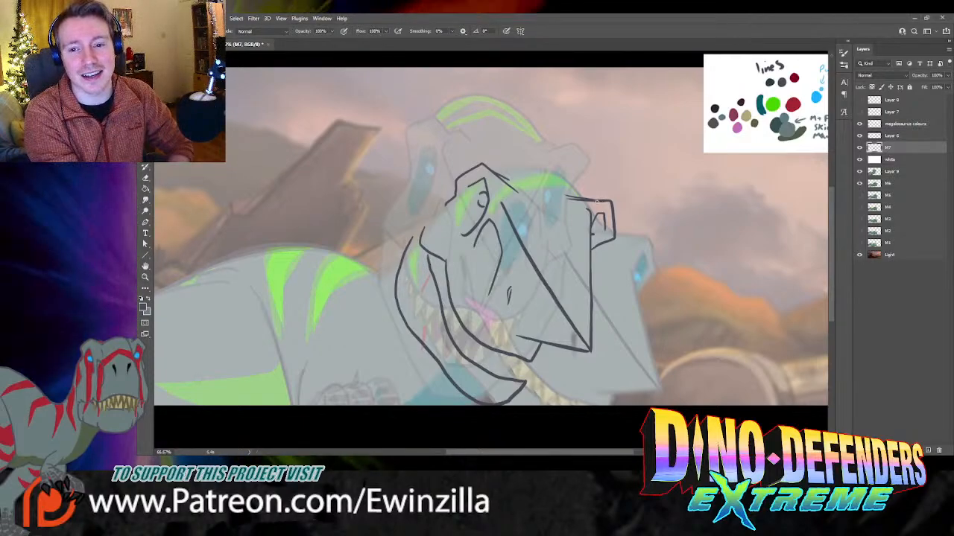
pyautogui.moveTo(558, 190); pyautogui.dragTo(578, 197)
pyautogui.moveTo(496, 175); pyautogui.dragTo(512, 177)
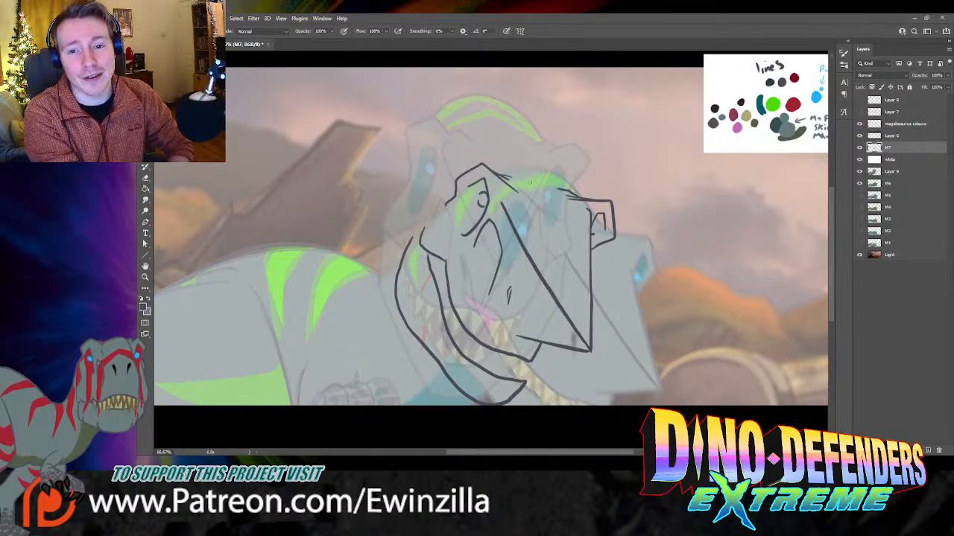
pyautogui.hotkey('ctrl', 'z')
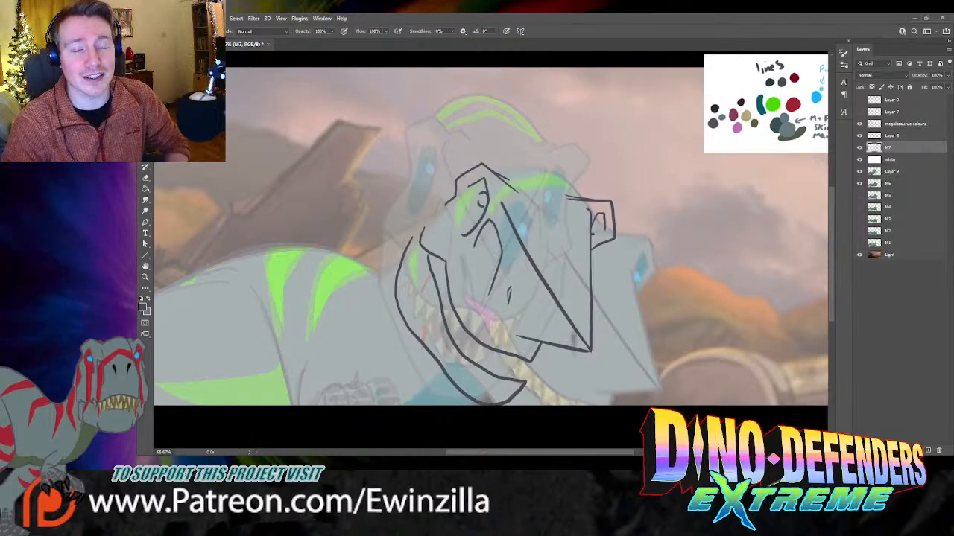
# Step: Move the whole head line art to the right, and lasso the lower jaw and skew it vertically by -7.84 so its rear end sits lower
pyautogui.press('v')
pyautogui.moveTo(519, 261)
pyautogui.mouseDown()
pyautogui.moveTo(568, 264)
pyautogui.moveTo(559, 269)
pyautogui.mouseUp()
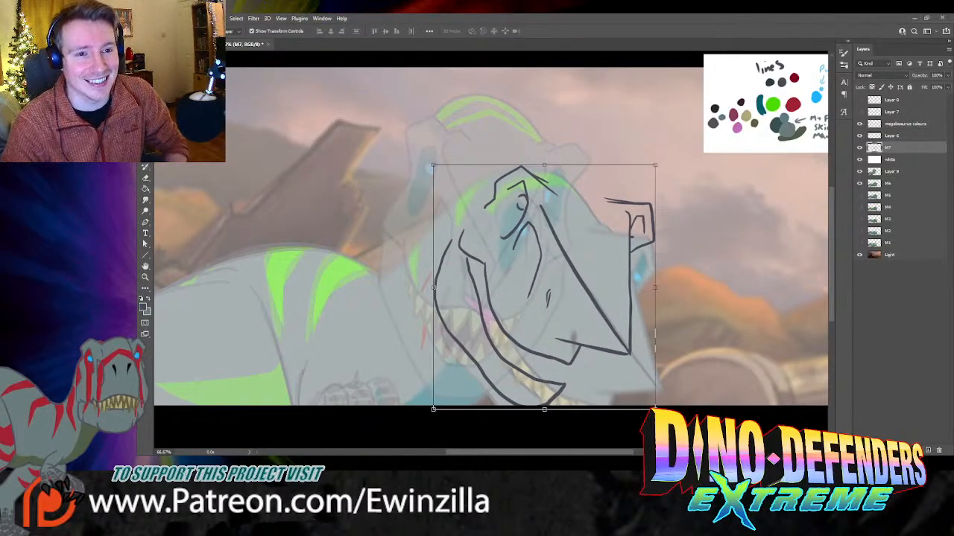
pyautogui.press('l')
pyautogui.moveTo(427, 229)
pyautogui.mouseDown()
pyautogui.moveTo(418, 370)
pyautogui.moveTo(493, 452)
pyautogui.moveTo(583, 436)
pyautogui.moveTo(582, 389)
pyautogui.moveTo(502, 342)
pyautogui.moveTo(455, 229)
pyautogui.mouseUp()
pyautogui.hotkey('ctrl', 't')
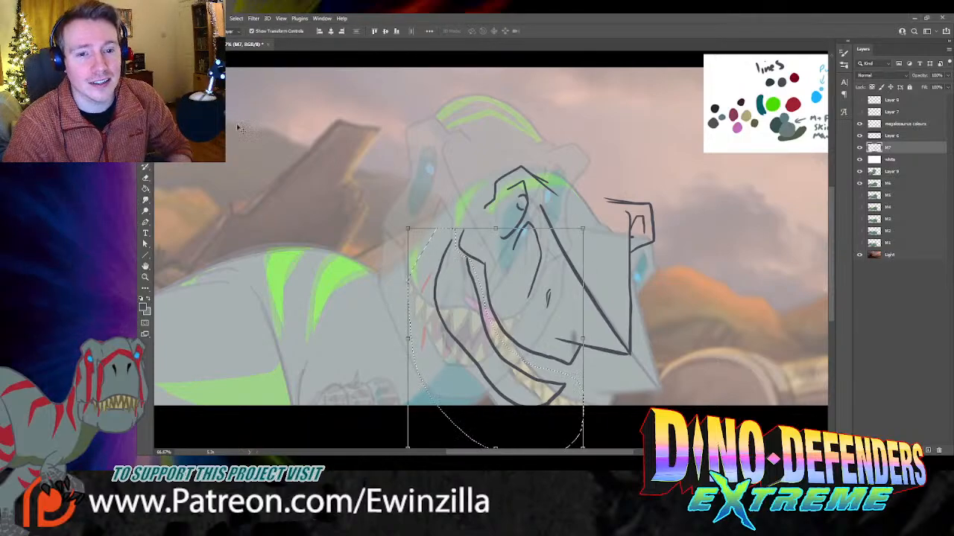
pyautogui.moveTo(584, 337)
pyautogui.mouseDown()
pyautogui.moveTo(583, 316)
pyautogui.moveTo(575, 348)
pyautogui.mouseUp()
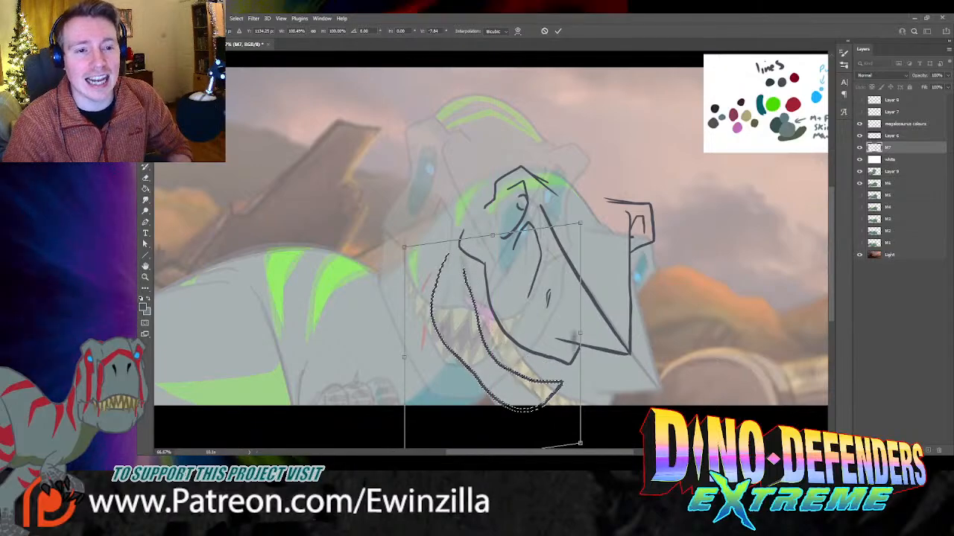
pyautogui.press('Return')
pyautogui.hotkey('ctrl', 'd')
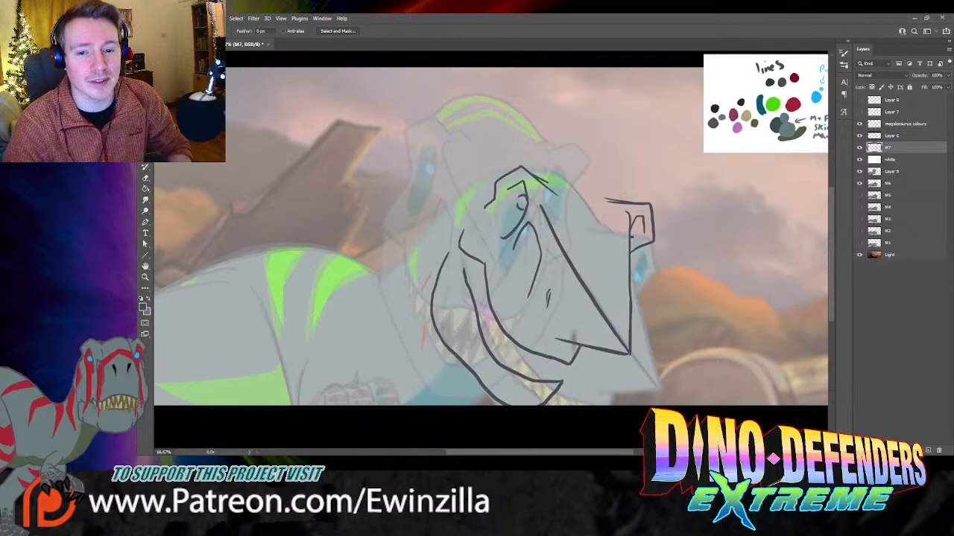
# Step: Smudge the upper end of the lower jaw's inner line up to meet the mouth corner
pyautogui.click(146, 200)
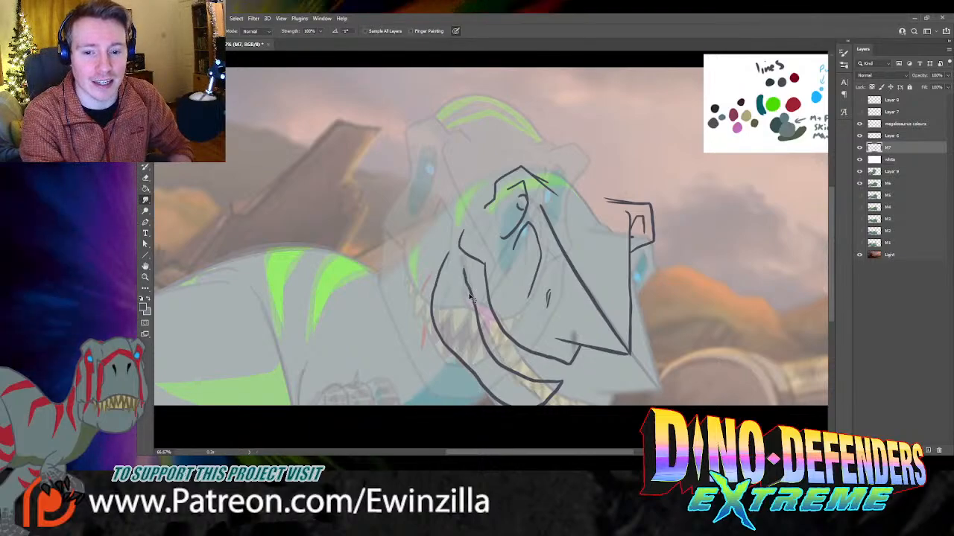
pyautogui.hotkey('ctrl', 'z')
pyautogui.moveTo(473, 300); pyautogui.dragTo(462, 258)
pyautogui.moveTo(474, 301); pyautogui.dragTo(462, 258)
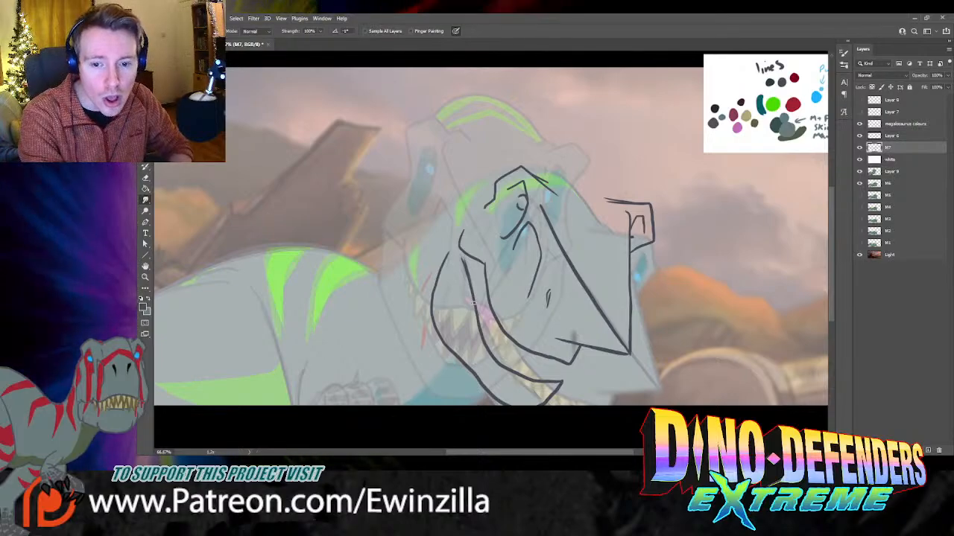
pyautogui.moveTo(473, 303); pyautogui.dragTo(460, 254)
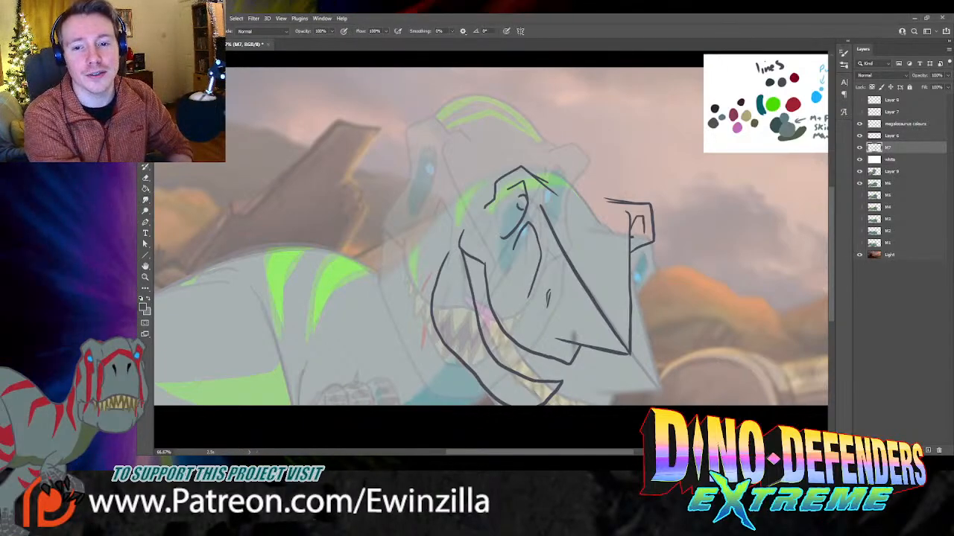
# Step: Draw a large arc from the far brow over the top of the head and down the neck to the back
pyautogui.moveTo(618, 200)
pyautogui.mouseDown()
pyautogui.moveTo(552, 156)
pyautogui.moveTo(498, 166)
pyautogui.moveTo(455, 202)
pyautogui.moveTo(409, 266)
pyautogui.moveTo(378, 283)
pyautogui.mouseUp()
pyautogui.hotkey('ctrl', 'z')
pyautogui.moveTo(617, 201)
pyautogui.mouseDown()
pyautogui.moveTo(551, 155)
pyautogui.moveTo(502, 158)
pyautogui.moveTo(460, 185)
pyautogui.moveTo(390, 273)
pyautogui.moveTo(371, 278)
pyautogui.moveTo(463, 160)
pyautogui.moveTo(508, 146)
pyautogui.moveTo(555, 154)
pyautogui.moveTo(602, 197)
pyautogui.mouseUp()
pyautogui.hotkey('ctrl', 'z')
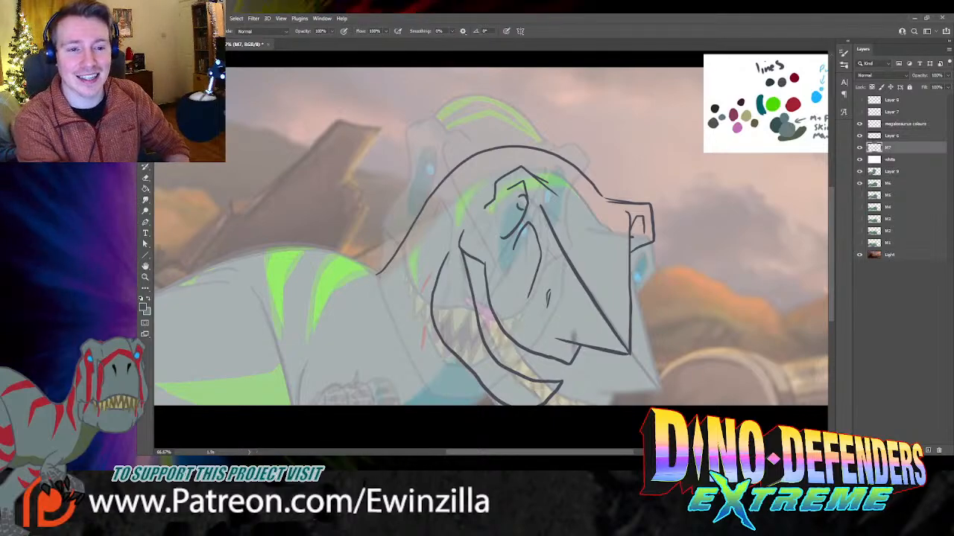
# Step: Redraw the snout's front edge and far side line so they meet in a lower, more forward tip
pyautogui.moveTo(555, 338); pyautogui.dragTo(628, 361)
pyautogui.hotkey('ctrl', 'z')
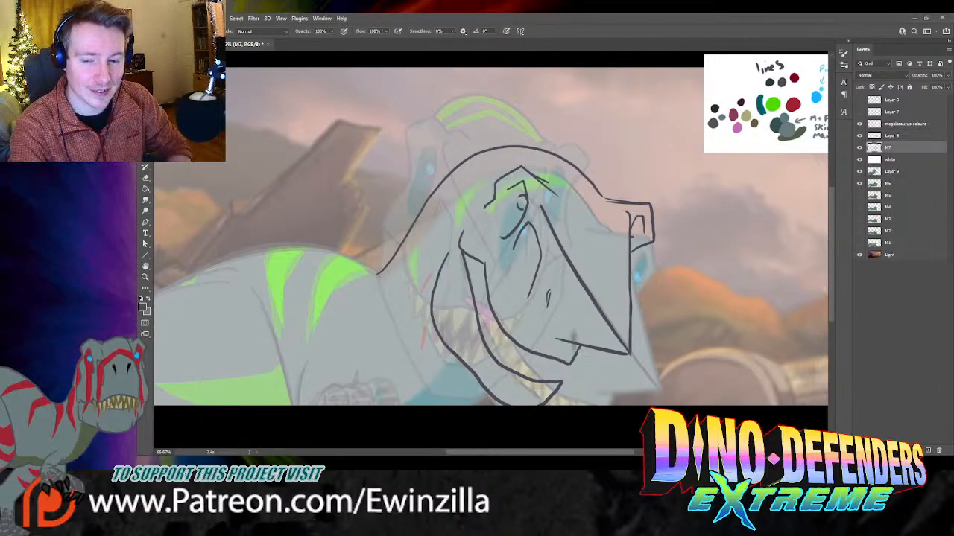
pyautogui.moveTo(555, 340); pyautogui.dragTo(625, 362)
pyautogui.hotkey('ctrl', 'z')
pyautogui.moveTo(552, 337); pyautogui.dragTo(641, 366)
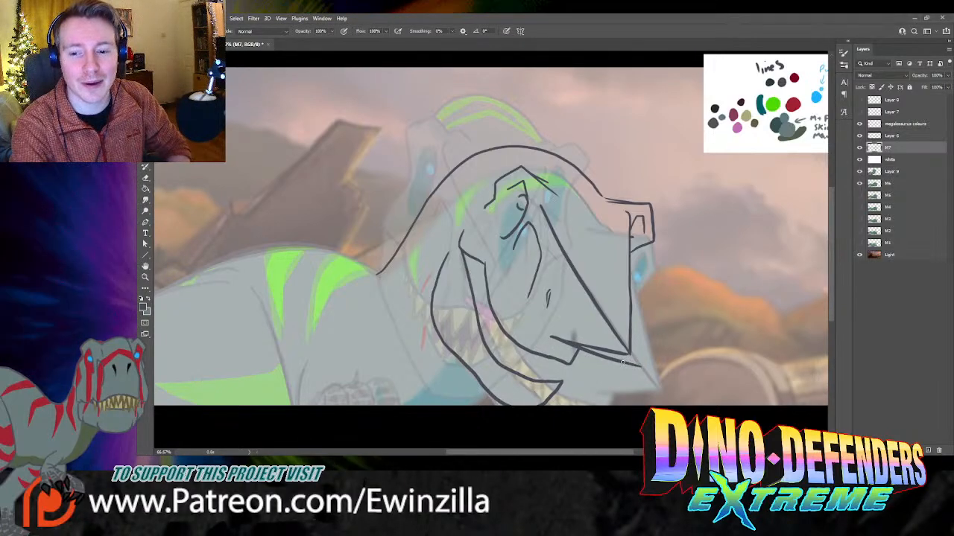
pyautogui.moveTo(630, 231); pyautogui.dragTo(639, 367)
pyautogui.hotkey('ctrl', 'z')
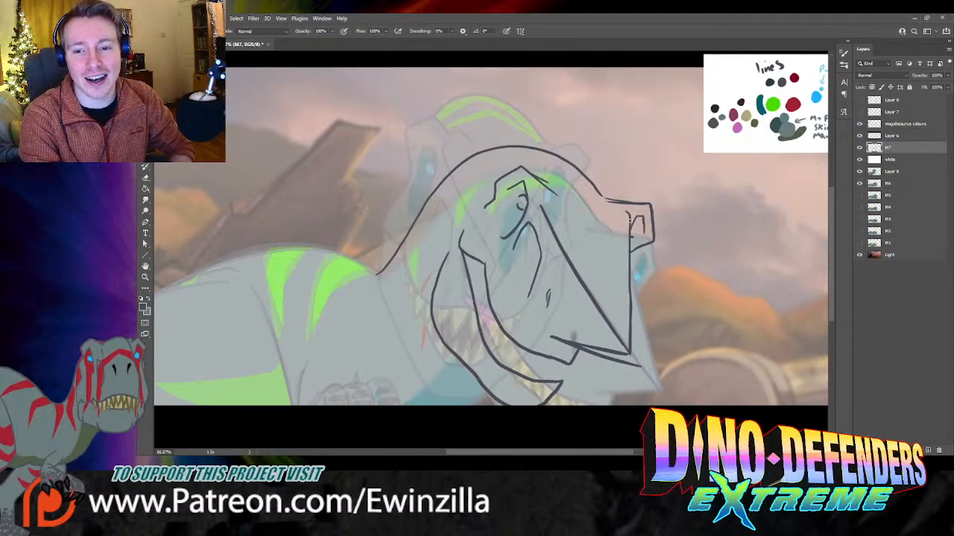
pyautogui.moveTo(629, 223); pyautogui.dragTo(638, 367)
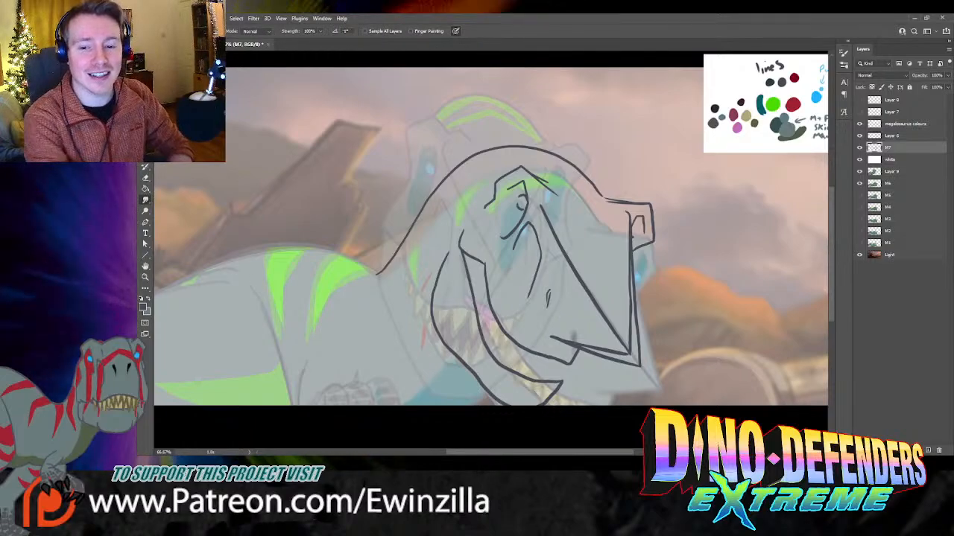
# Step: Smudge away the old snout edge lines and extend the near snout line down to the new tip
pyautogui.moveTo(553, 336)
pyautogui.mouseDown()
pyautogui.moveTo(618, 352)
pyautogui.moveTo(572, 344)
pyautogui.moveTo(609, 353)
pyautogui.moveTo(630, 340)
pyautogui.moveTo(629, 228)
pyautogui.mouseUp()
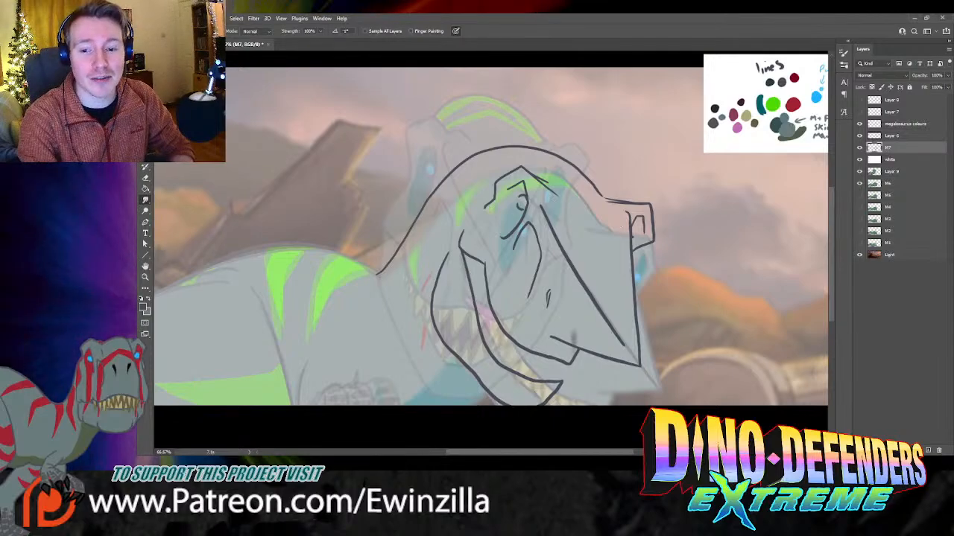
pyautogui.moveTo(623, 344); pyautogui.dragTo(640, 365)
pyautogui.hotkey('ctrl', 'z')
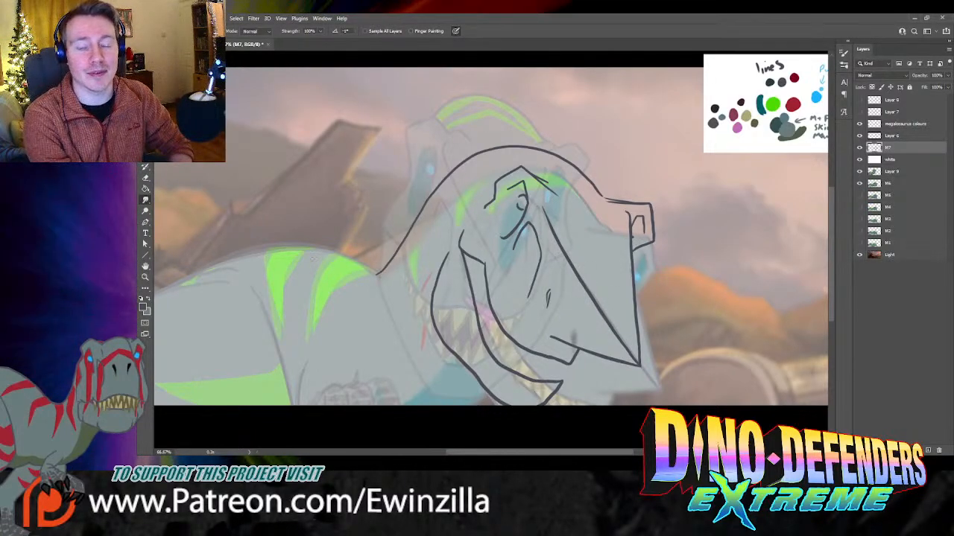
# Step: Sample the olive tooth line colour from the palette, draw zigzag teeth between the upper and lower jaws, and smudge them clean
pyautogui.press('i')
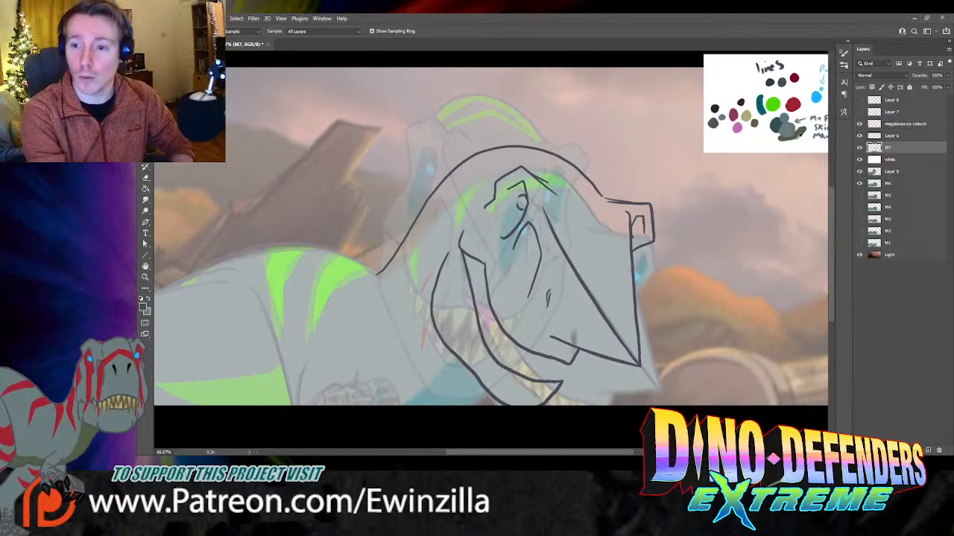
pyautogui.click(754, 125)
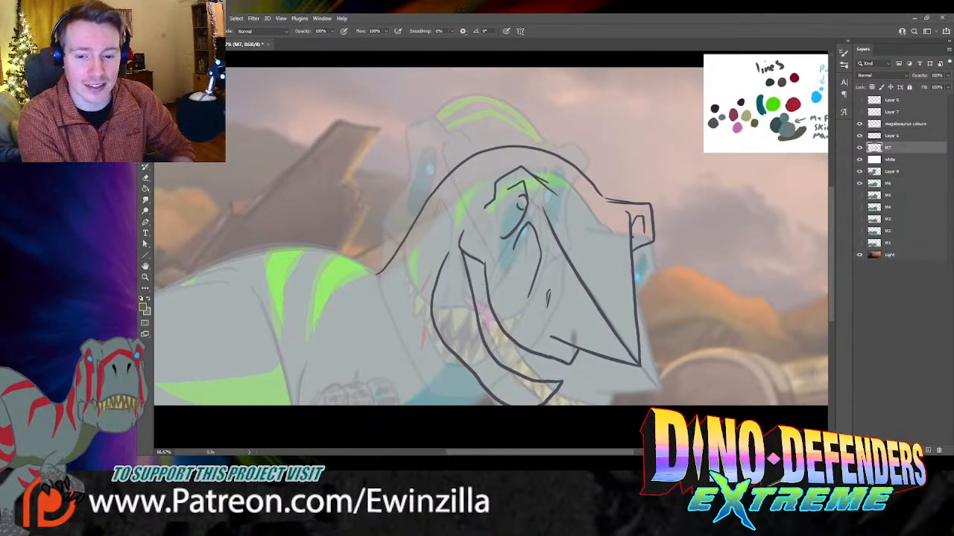
pyautogui.moveTo(488, 296)
pyautogui.mouseDown()
pyautogui.moveTo(477, 321)
pyautogui.moveTo(489, 313)
pyautogui.moveTo(478, 343)
pyautogui.moveTo(500, 329)
pyautogui.moveTo(491, 356)
pyautogui.moveTo(506, 339)
pyautogui.moveTo(504, 363)
pyautogui.moveTo(519, 351)
pyautogui.moveTo(514, 340)
pyautogui.moveTo(504, 357)
pyautogui.moveTo(516, 358)
pyautogui.moveTo(516, 371)
pyautogui.moveTo(534, 357)
pyautogui.moveTo(534, 376)
pyautogui.moveTo(545, 362)
pyautogui.moveTo(548, 380)
pyautogui.moveTo(559, 363)
pyautogui.moveTo(560, 381)
pyautogui.moveTo(567, 368)
pyautogui.mouseUp()
pyautogui.hotkey('ctrl', 'z')
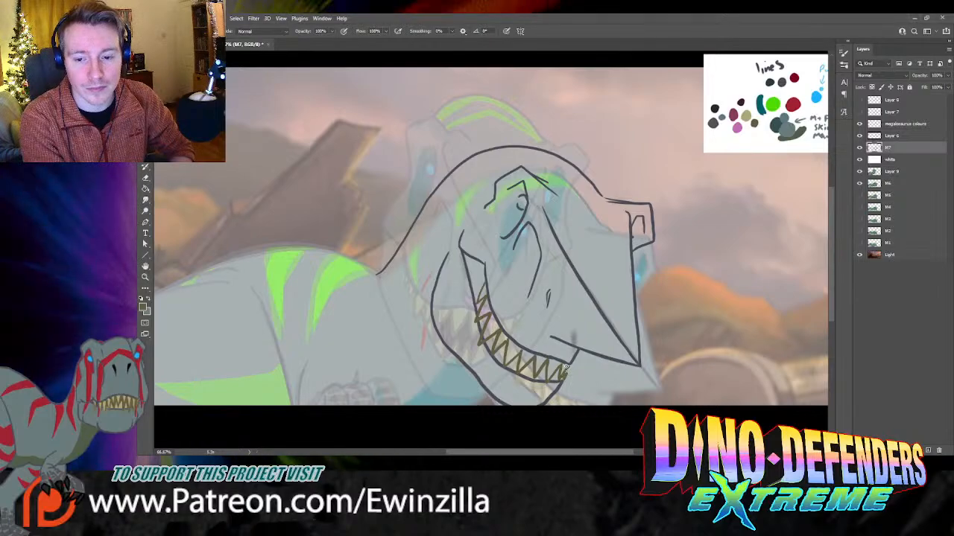
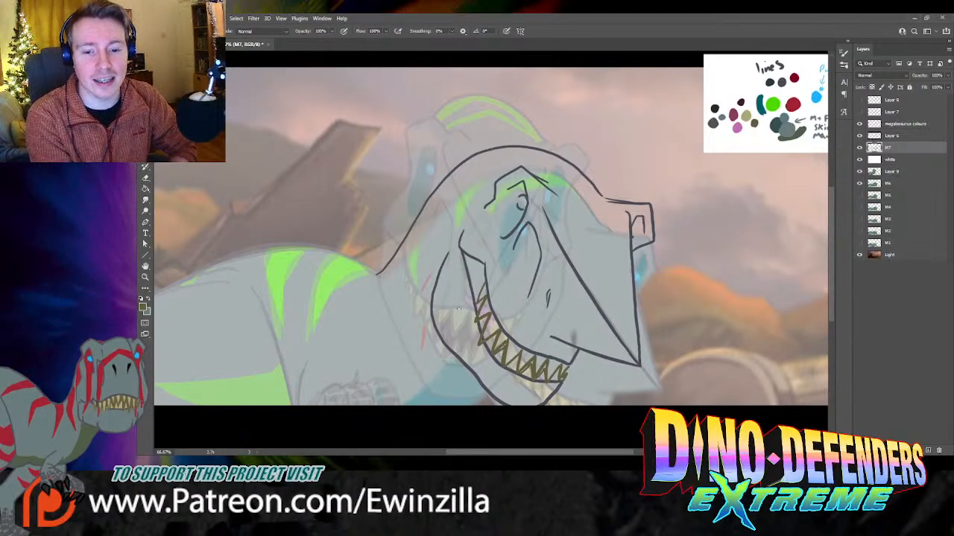
pyautogui.click(145, 200)
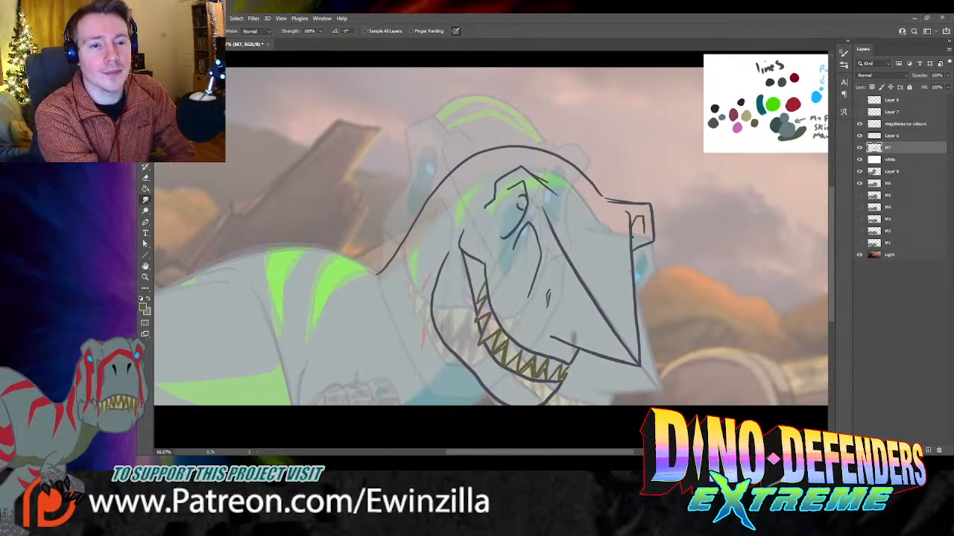
# Step: Sample the pink colour from the palette, draw a short gum line at the corner of the mouth, and smudge its end clean
pyautogui.press('i')
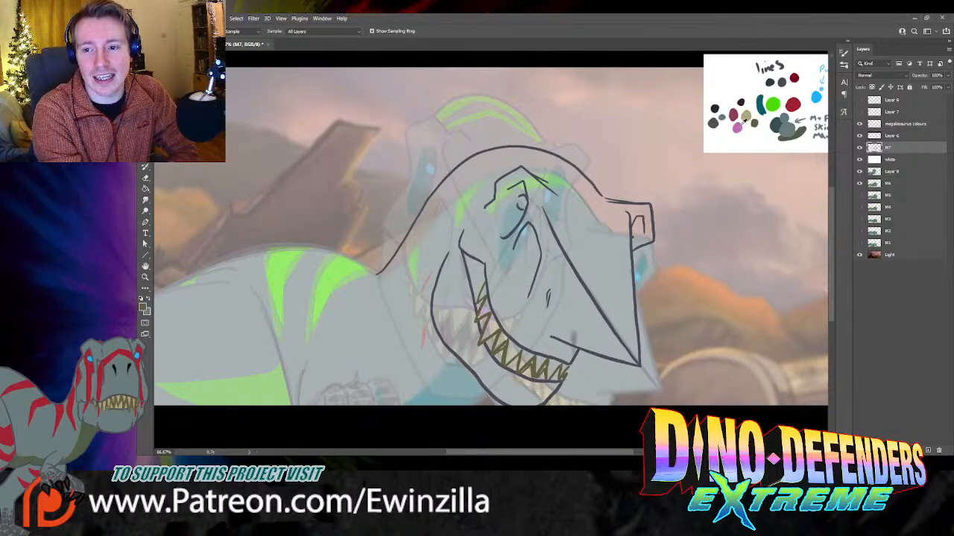
pyautogui.click(737, 125)
pyautogui.press('b')
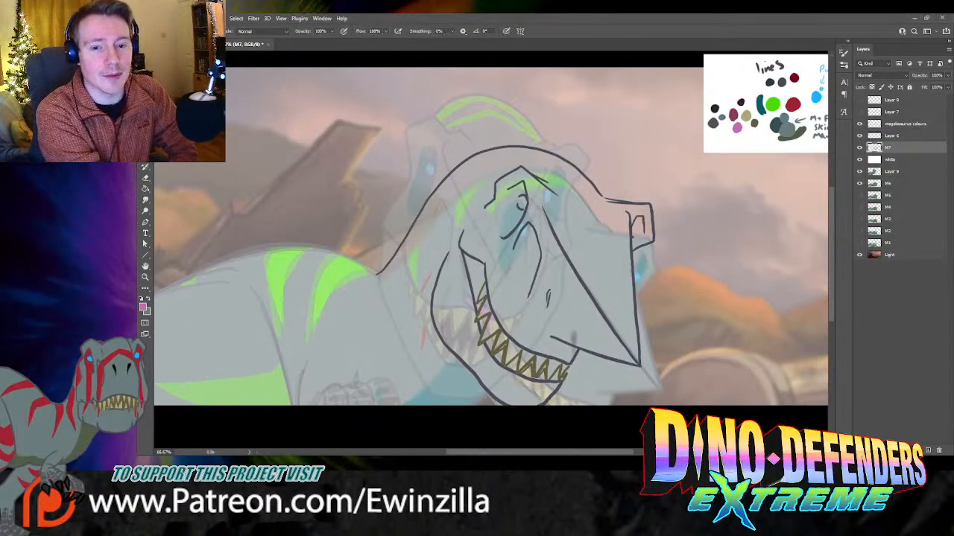
pyautogui.moveTo(484, 281); pyautogui.dragTo(476, 301)
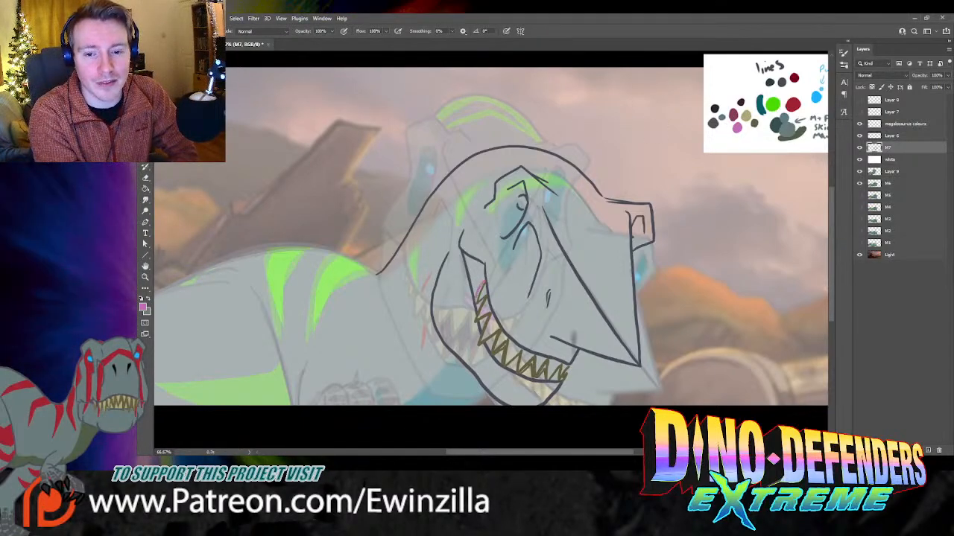
pyautogui.hotkey('ctrl', 'z')
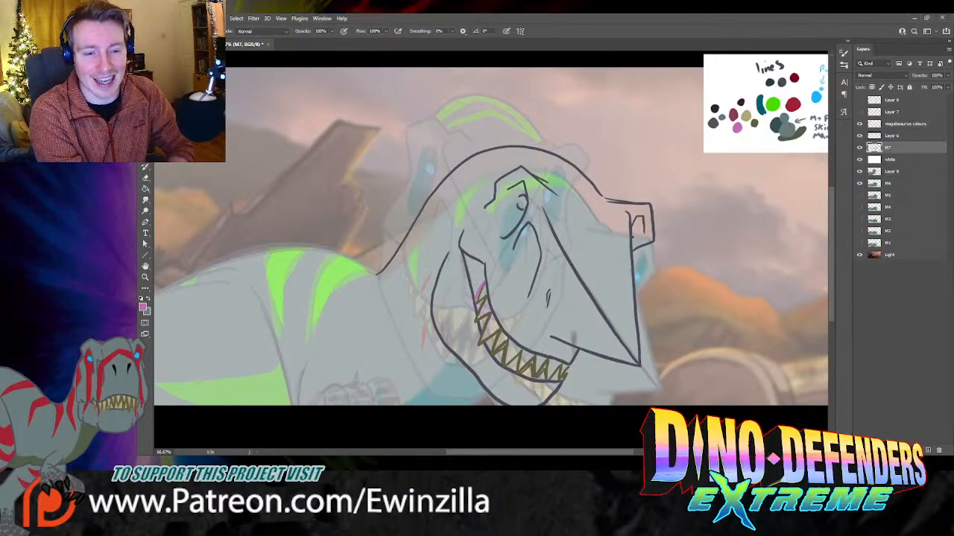
pyautogui.click(146, 200)
pyautogui.moveTo(474, 300); pyautogui.dragTo(472, 299)
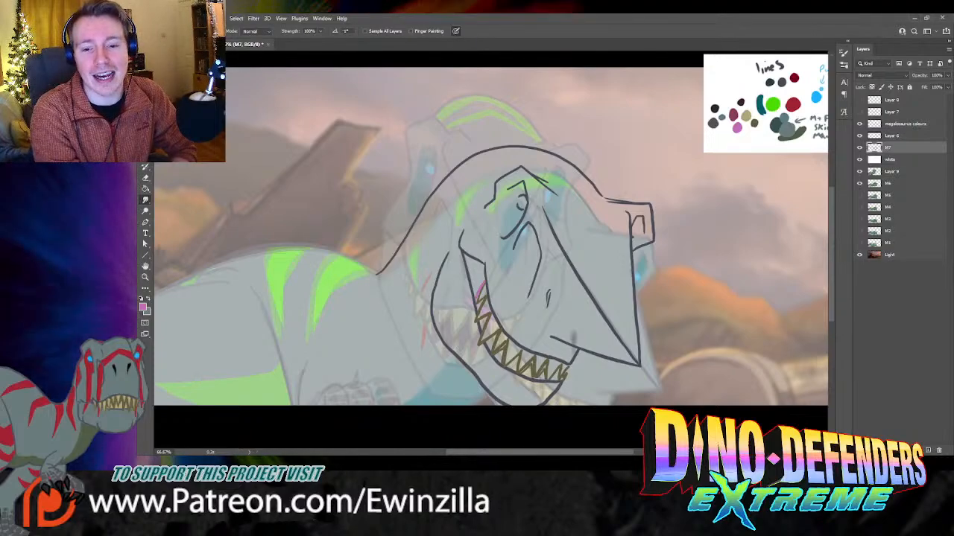
# Step: Draw a short throat line from the underside of the lower jaw down to the frame's bottom edge
pyautogui.moveTo(470, 370); pyautogui.dragTo(453, 433)
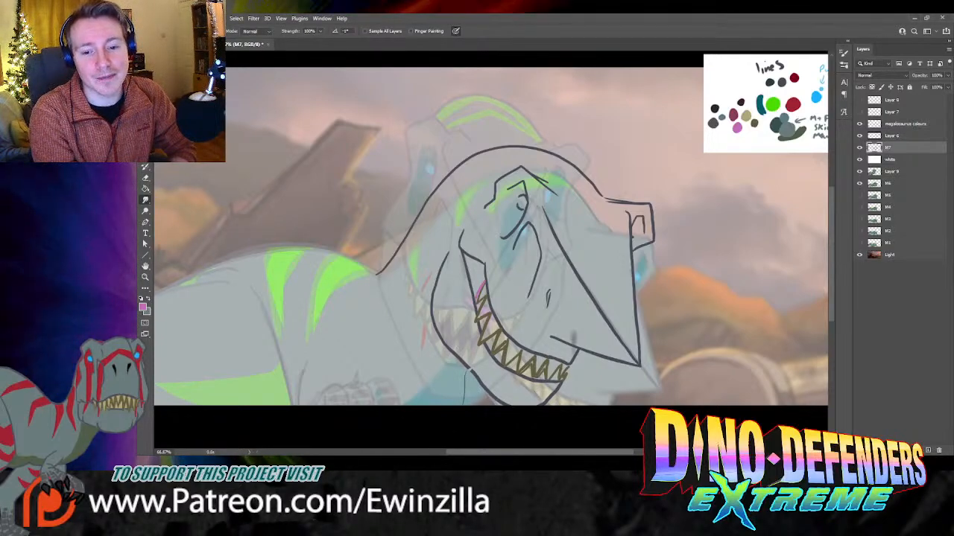
pyautogui.hotkey('ctrl', 'z')
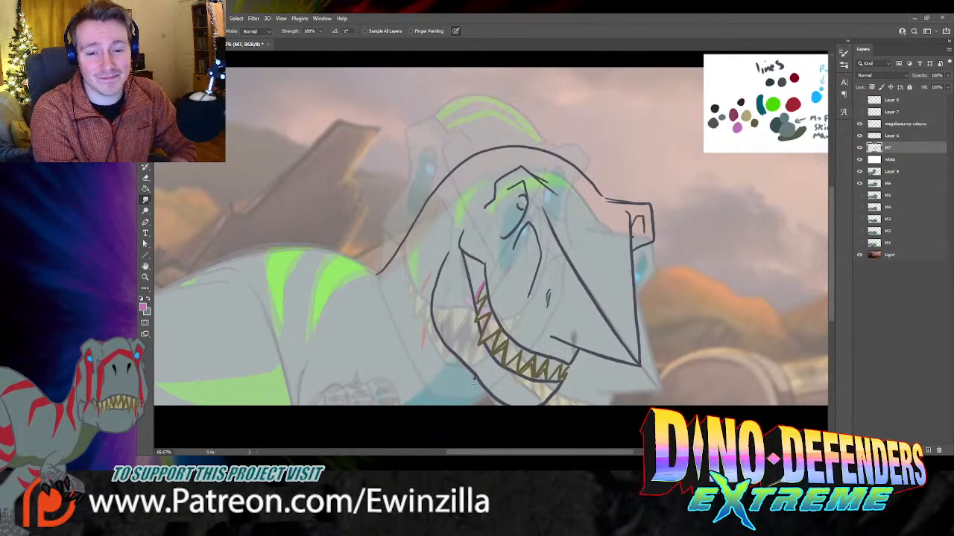
pyautogui.moveTo(476, 379); pyautogui.dragTo(453, 426)
pyautogui.hotkey('ctrl', 'z')
pyautogui.hotkey('ctrl', 'z')
pyautogui.moveTo(478, 381); pyautogui.dragTo(473, 415)
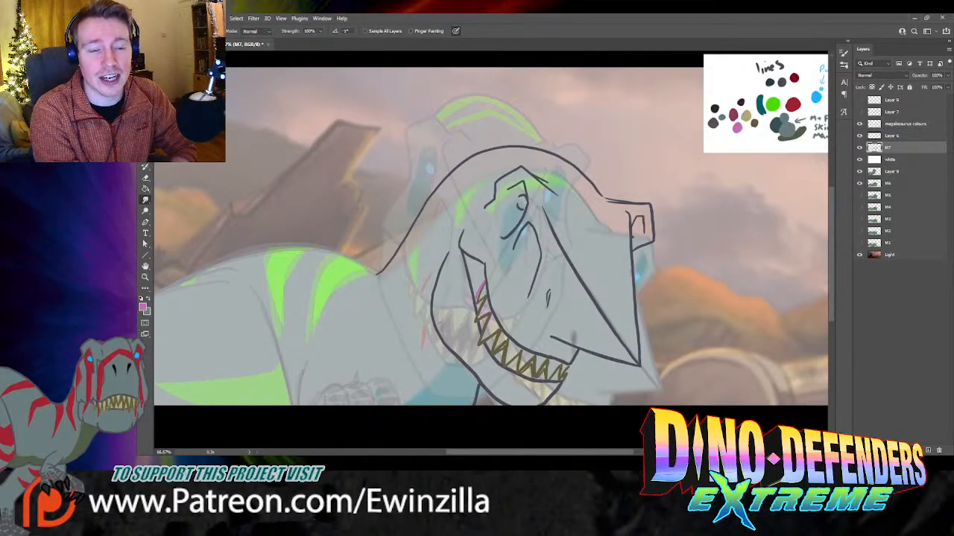
# Step: Sample the dark grey line colour and trace the back outline from the base of the neck to the frame's rear edge
pyautogui.press('i')
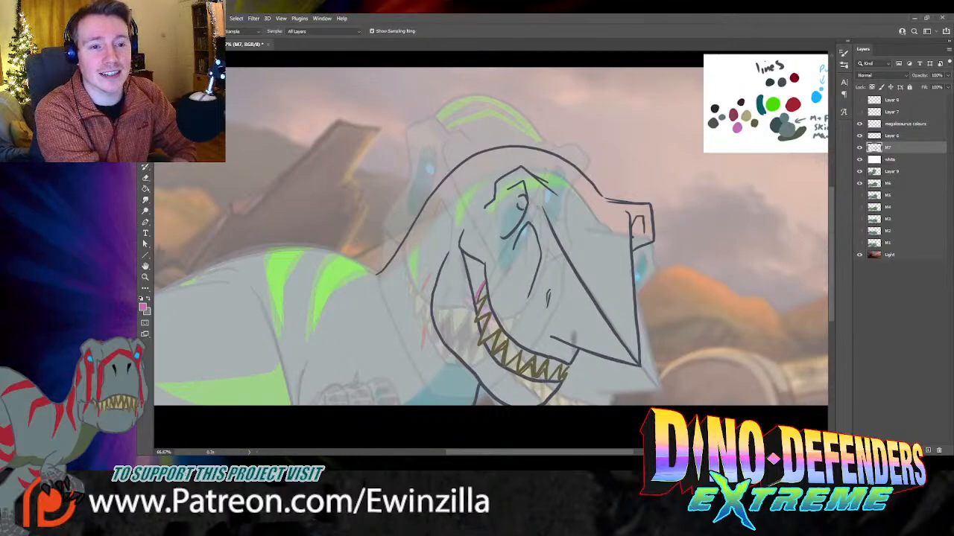
pyautogui.click(781, 82)
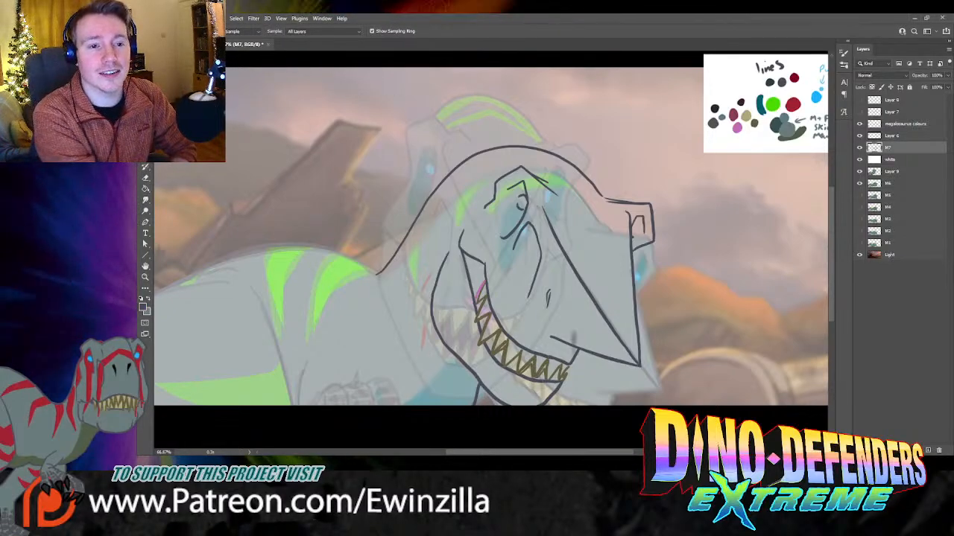
pyautogui.press('b')
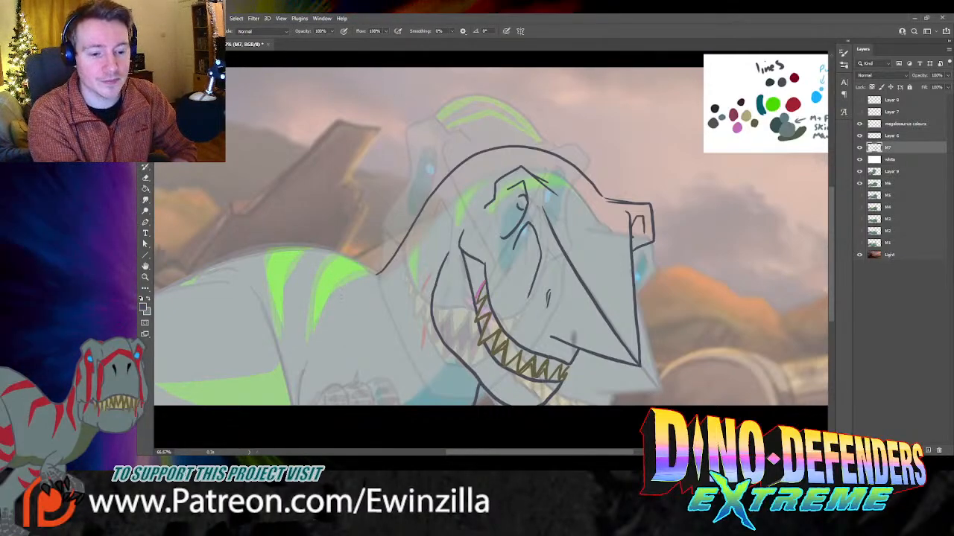
pyautogui.moveTo(376, 275)
pyautogui.mouseDown()
pyautogui.moveTo(356, 287)
pyautogui.moveTo(359, 266)
pyautogui.moveTo(344, 258)
pyautogui.moveTo(353, 259)
pyautogui.moveTo(296, 248)
pyautogui.moveTo(221, 255)
pyautogui.moveTo(158, 287)
pyautogui.mouseUp()
pyautogui.hotkey('ctrl', 'z')
pyautogui.hotkey('ctrl', 'z')
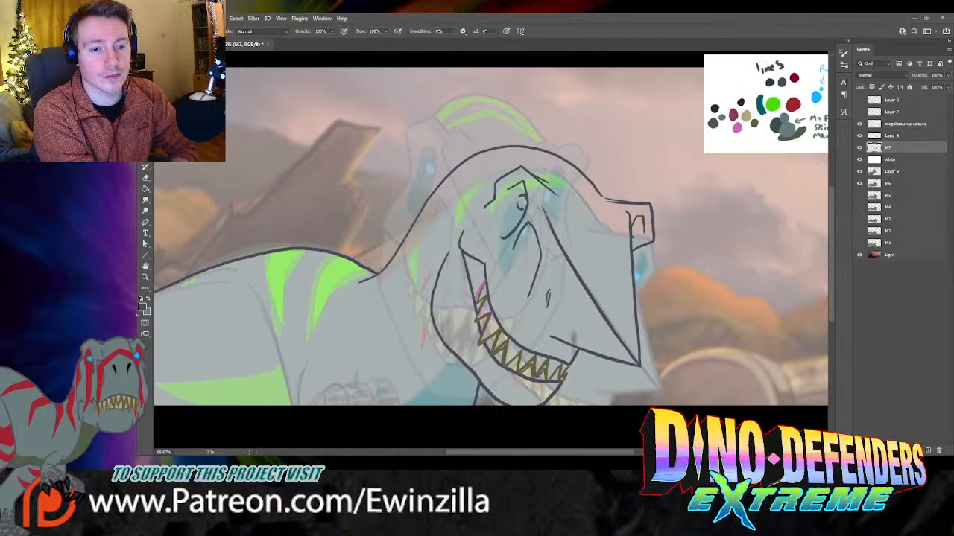
pyautogui.moveTo(502, 452); pyautogui.dragTo(454, 454)
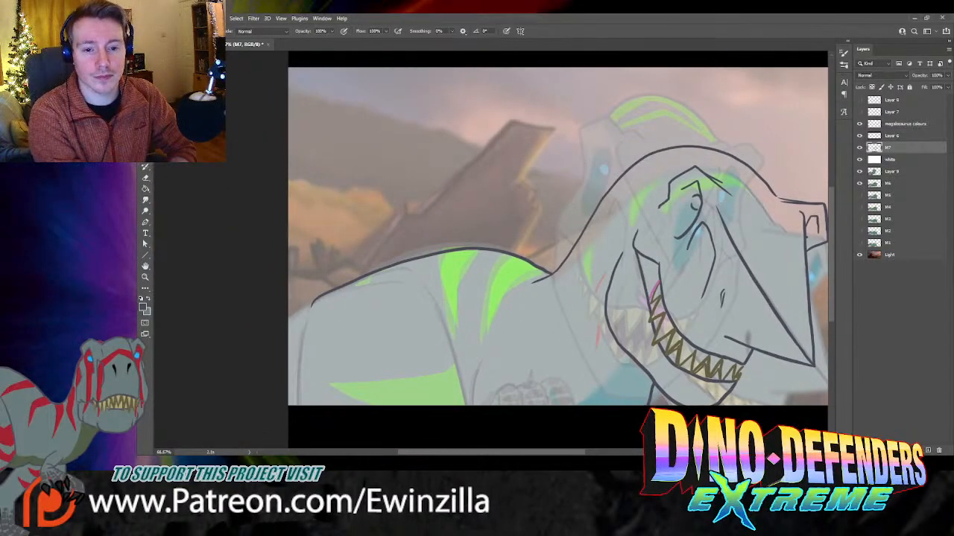
pyautogui.moveTo(316, 297); pyautogui.dragTo(289, 317)
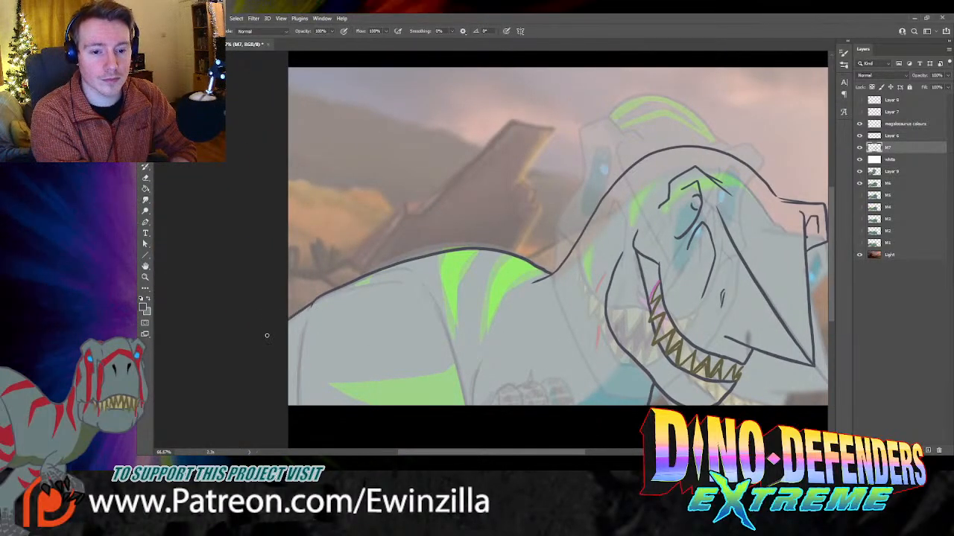
# Step: Add a short inner contour below the back line and trace the rear body line down to the frame's bottom edge
pyautogui.moveTo(353, 283); pyautogui.dragTo(408, 265)
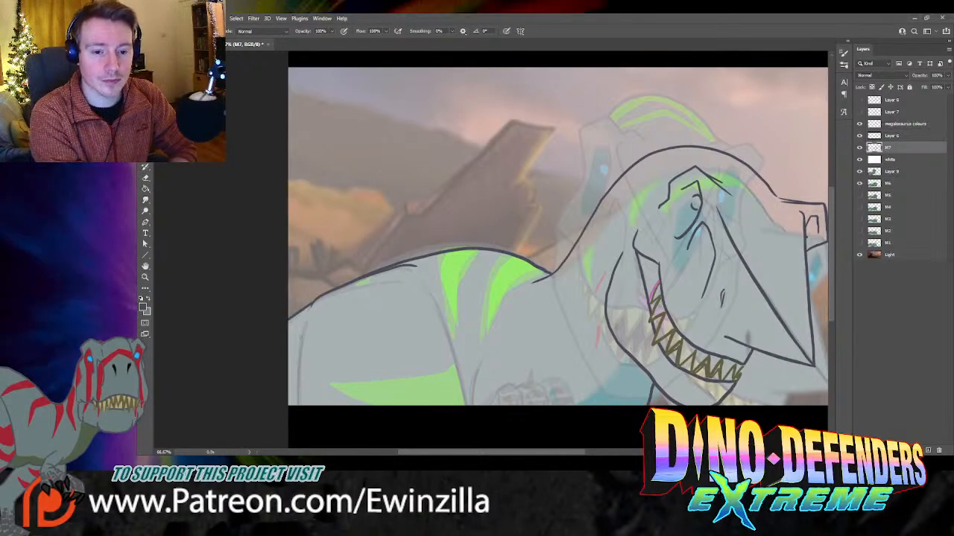
pyautogui.moveTo(306, 321); pyautogui.dragTo(304, 406)
pyautogui.hotkey('ctrl', 'z')
pyautogui.moveTo(305, 322); pyautogui.dragTo(303, 409)
pyautogui.hotkey('ctrl', 'z')
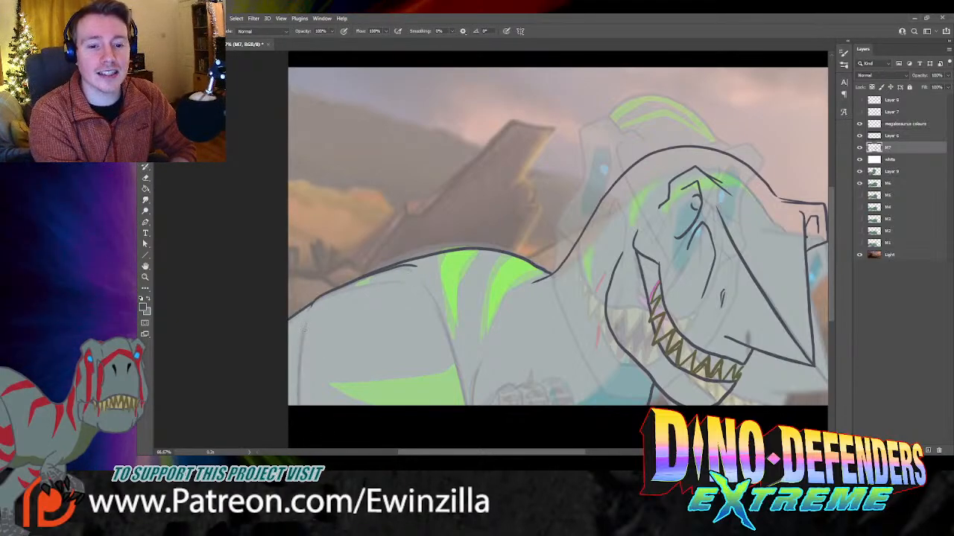
pyautogui.moveTo(305, 321); pyautogui.dragTo(301, 407)
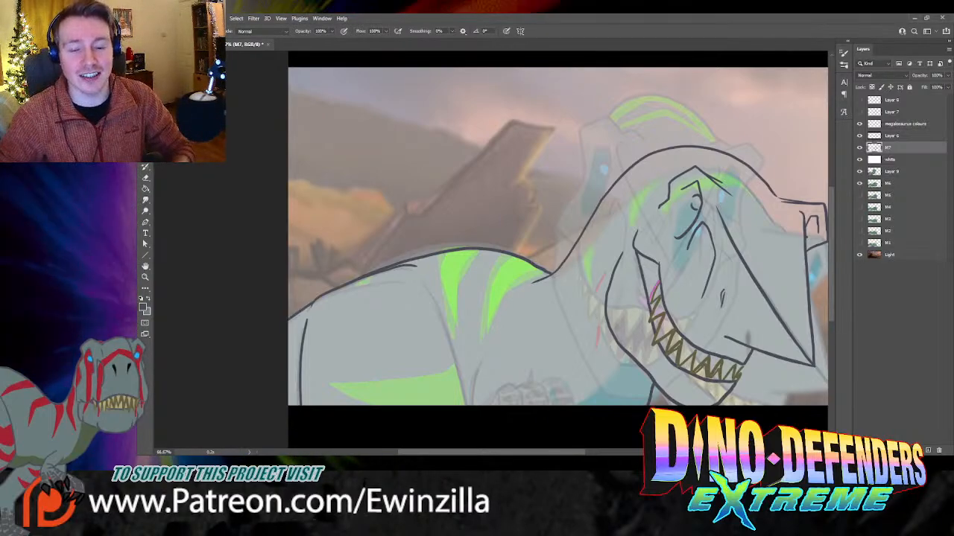
# Step: Trace the curved line down the flank behind the green stripes, comparing the drawing with and without the stroke
pyautogui.moveTo(423, 280); pyautogui.dragTo(472, 414)
pyautogui.hotkey('ctrl', 'z')
pyautogui.hotkey('ctrl', 'shift', 'z')
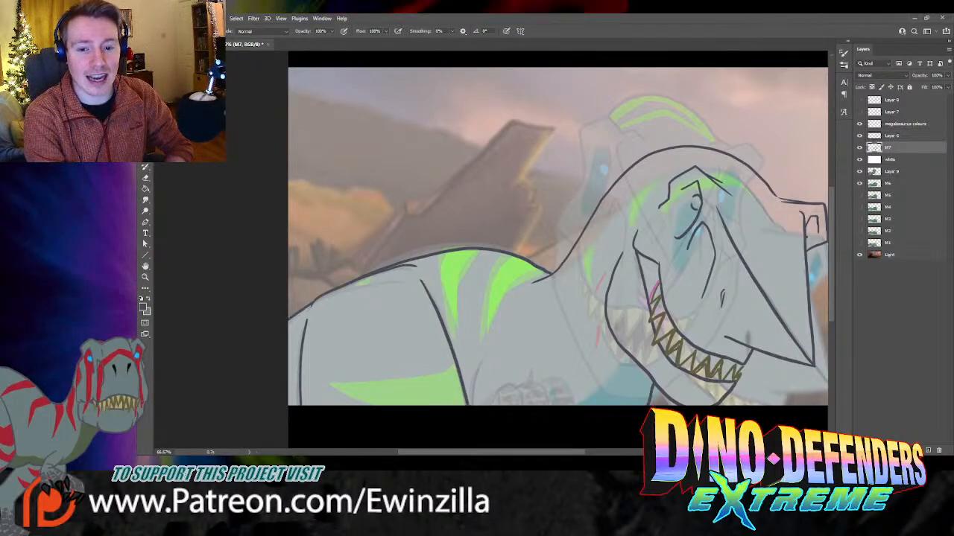
pyautogui.hotkey('ctrl', 'z')
pyautogui.hotkey('ctrl', 'shift', 'z')
pyautogui.hotkey('ctrl', 'z')
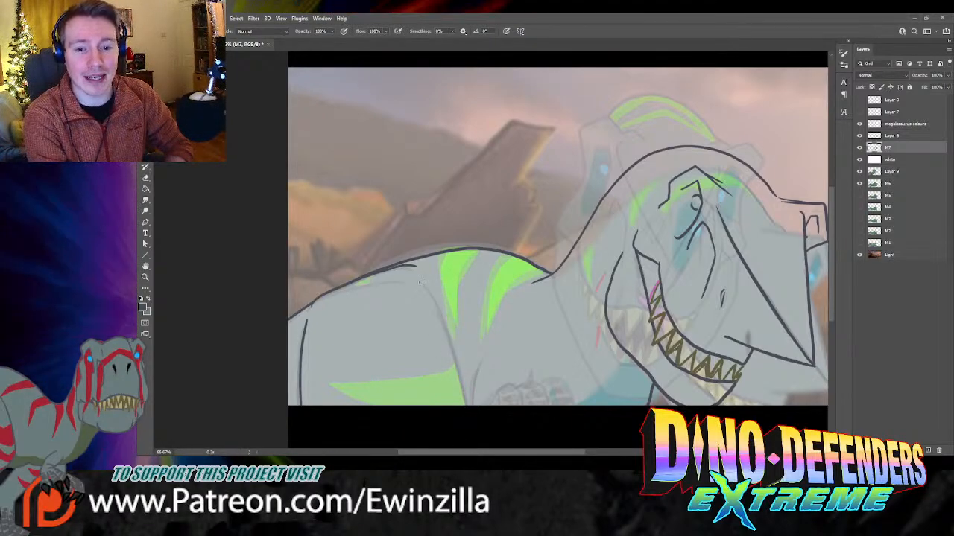
pyautogui.hotkey('ctrl', 'shift', 'z')
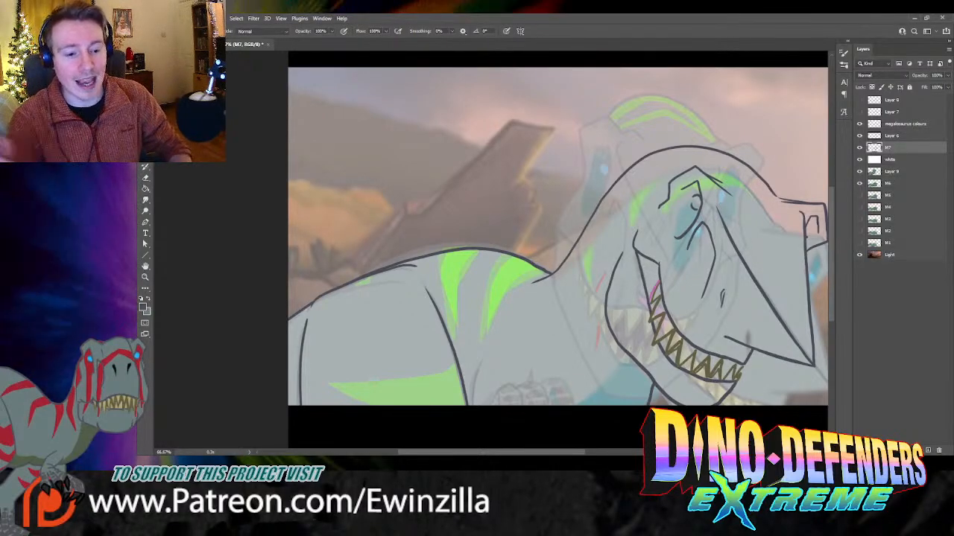
# Step: Trace the near arm's line and the curled fingers of the hand at the frame's bottom edge
pyautogui.scroll(-1, 558, 228)
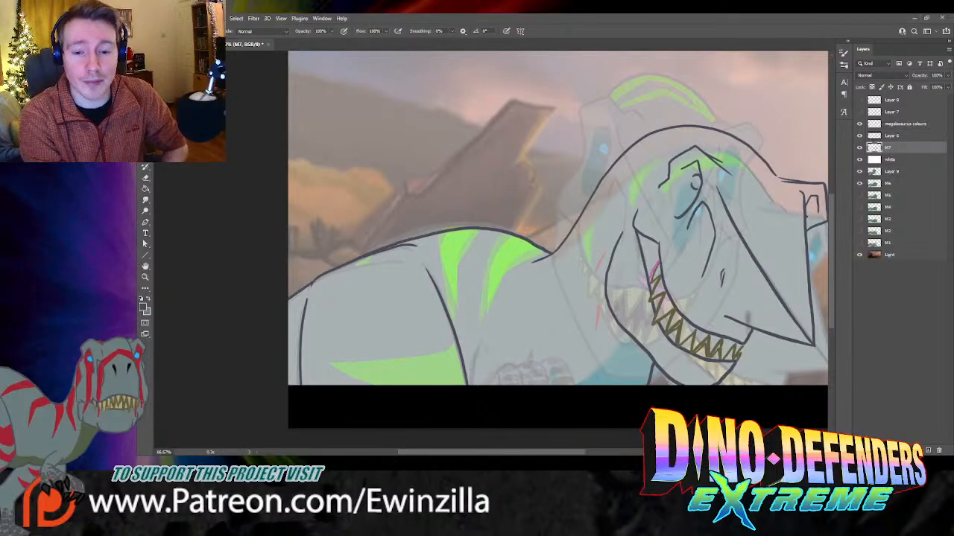
pyautogui.moveTo(485, 342); pyautogui.dragTo(474, 404)
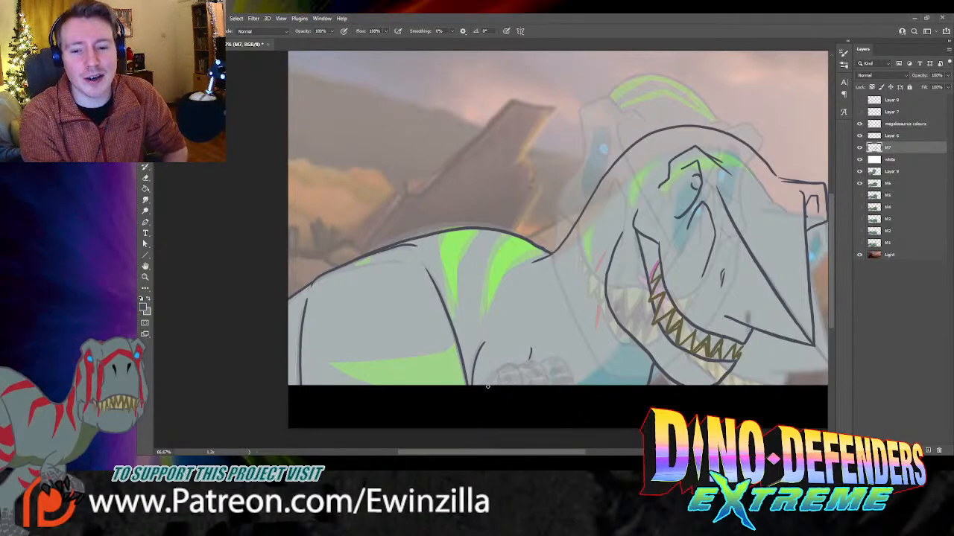
pyautogui.moveTo(506, 371)
pyautogui.mouseDown()
pyautogui.moveTo(519, 394)
pyautogui.moveTo(538, 363)
pyautogui.moveTo(551, 383)
pyautogui.moveTo(529, 385)
pyautogui.moveTo(567, 360)
pyautogui.moveTo(572, 384)
pyautogui.mouseUp()
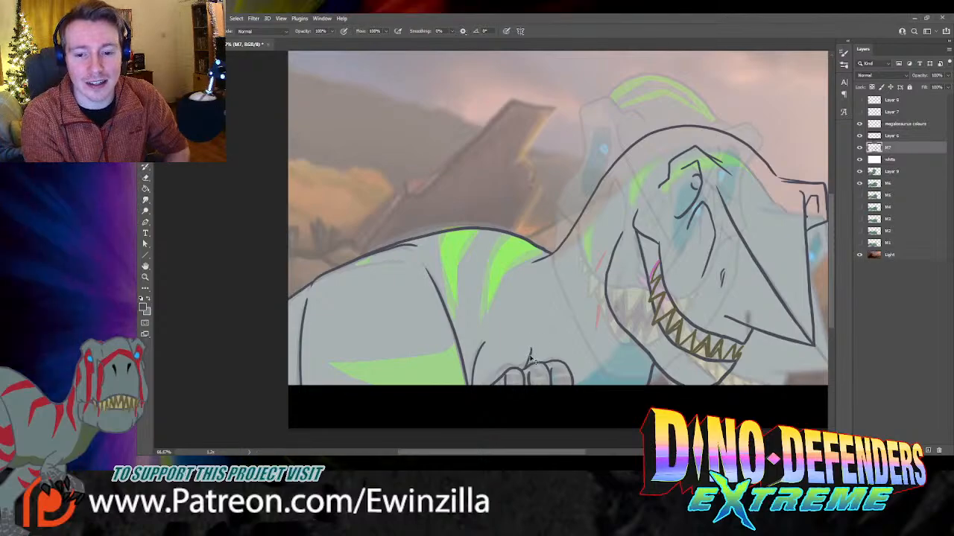
pyautogui.moveTo(531, 353); pyautogui.dragTo(531, 365)
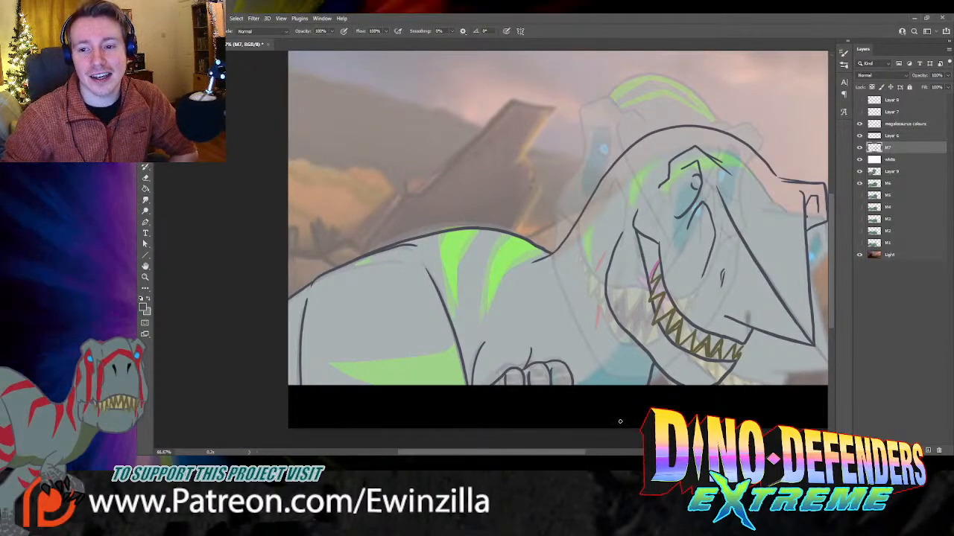
# Step: Lasso the near eye and brow lines, nudge them slightly toward the snout, and deselect
pyautogui.moveTo(566, 456); pyautogui.dragTo(596, 454)
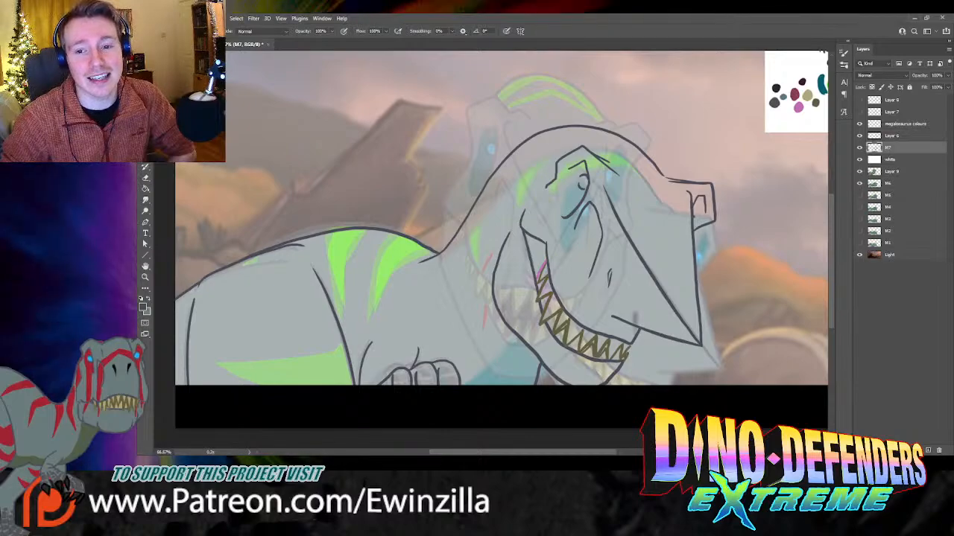
pyautogui.moveTo(624, 157)
pyautogui.mouseDown()
pyautogui.moveTo(634, 186)
pyautogui.moveTo(600, 184)
pyautogui.moveTo(570, 228)
pyautogui.moveTo(547, 217)
pyautogui.moveTo(539, 184)
pyautogui.moveTo(556, 145)
pyautogui.moveTo(594, 149)
pyautogui.moveTo(639, 131)
pyautogui.moveTo(630, 152)
pyautogui.mouseUp()
pyautogui.press('v')
pyautogui.press('Return')
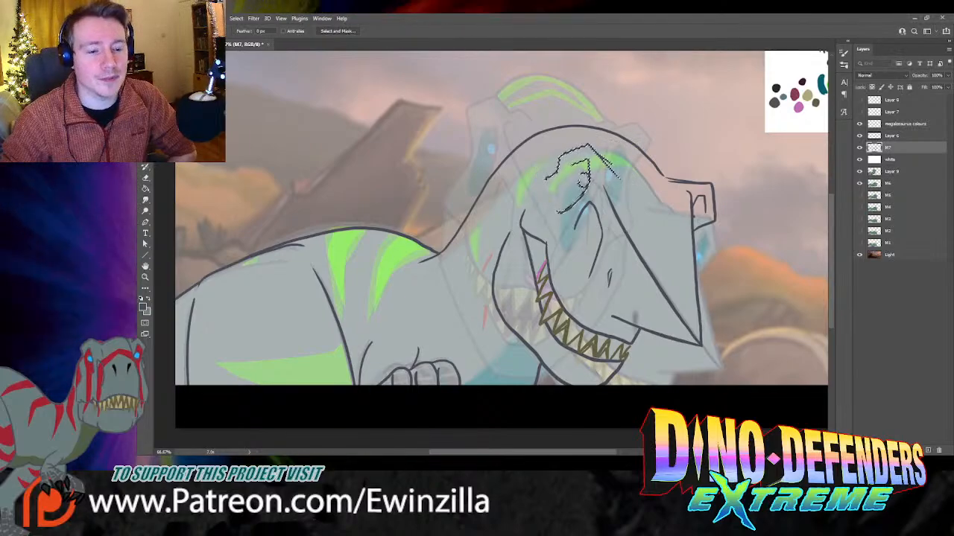
pyautogui.hotkey('ctrl', 'd')
pyautogui.press('l')
# Step: Add a new layer and place it directly beneath the M7 line art layer
pyautogui.moveTo(592, 452); pyautogui.dragTo(592, 452)
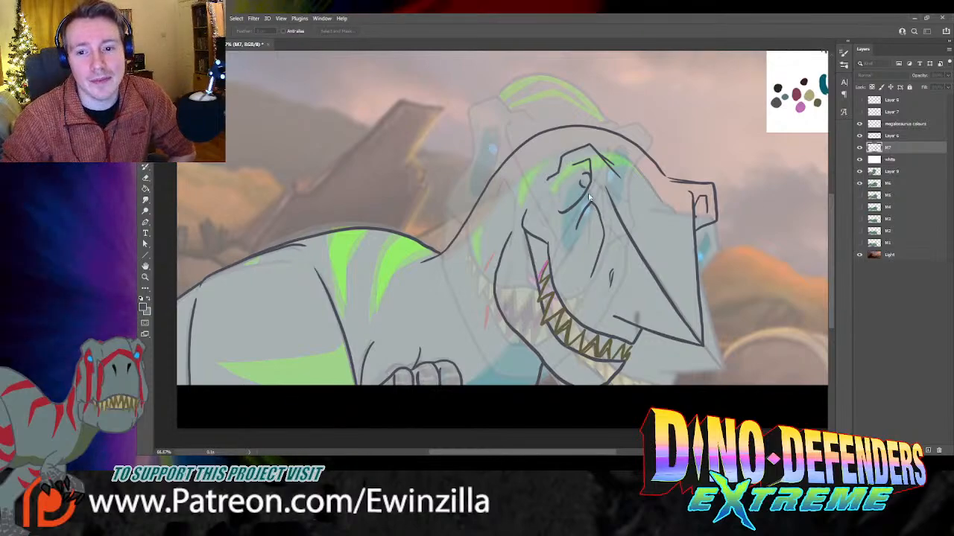
pyautogui.hotkey('ctrl', 'shift', 'alt', 'n')
pyautogui.moveTo(900, 151); pyautogui.dragTo(899, 165)
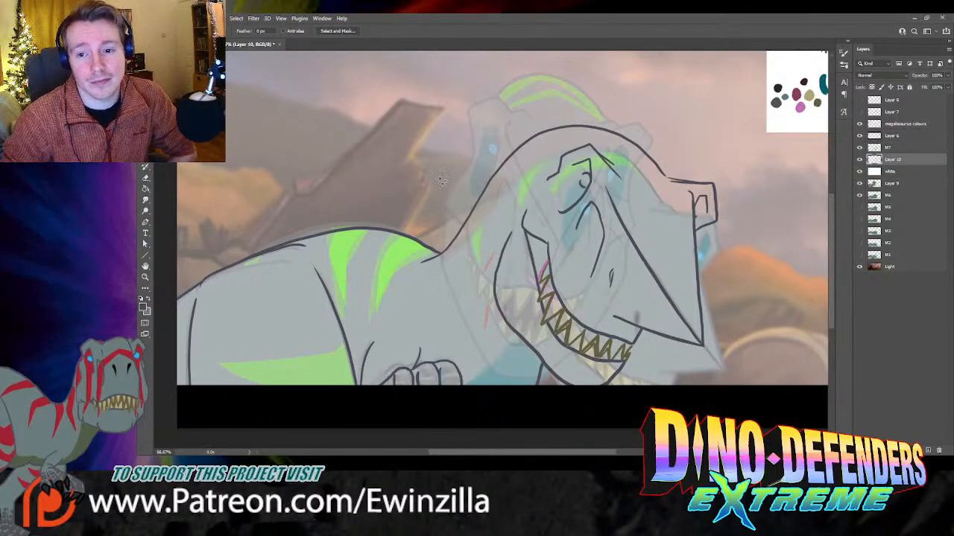
# Step: Smudge the join between the head arc and the far brow line clean on the M7 layer
pyautogui.click(145, 200)
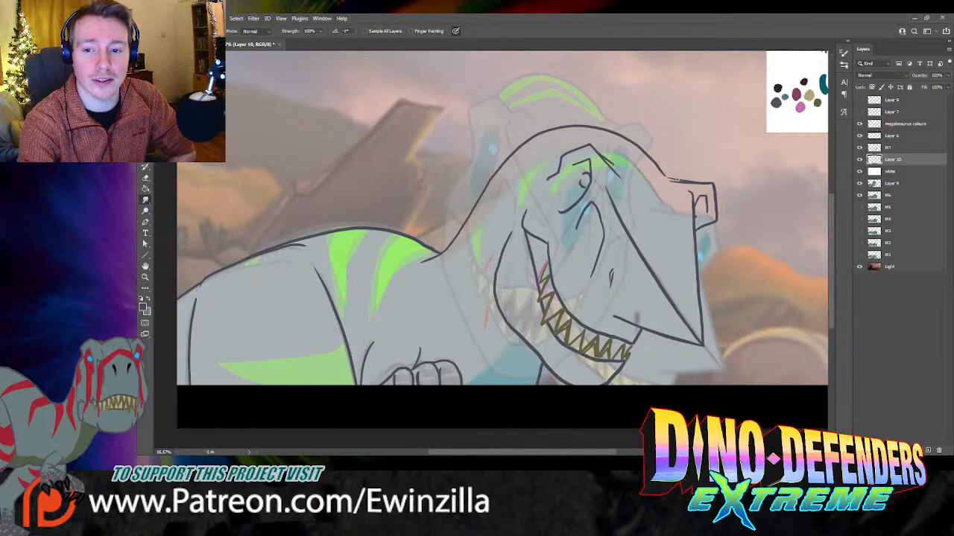
pyautogui.click(897, 148)
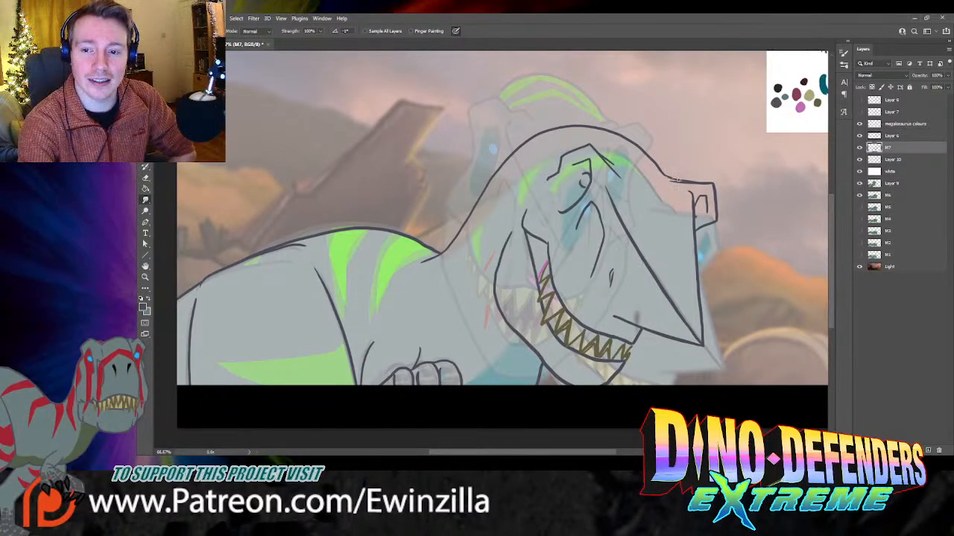
pyautogui.moveTo(666, 177); pyautogui.dragTo(676, 181)
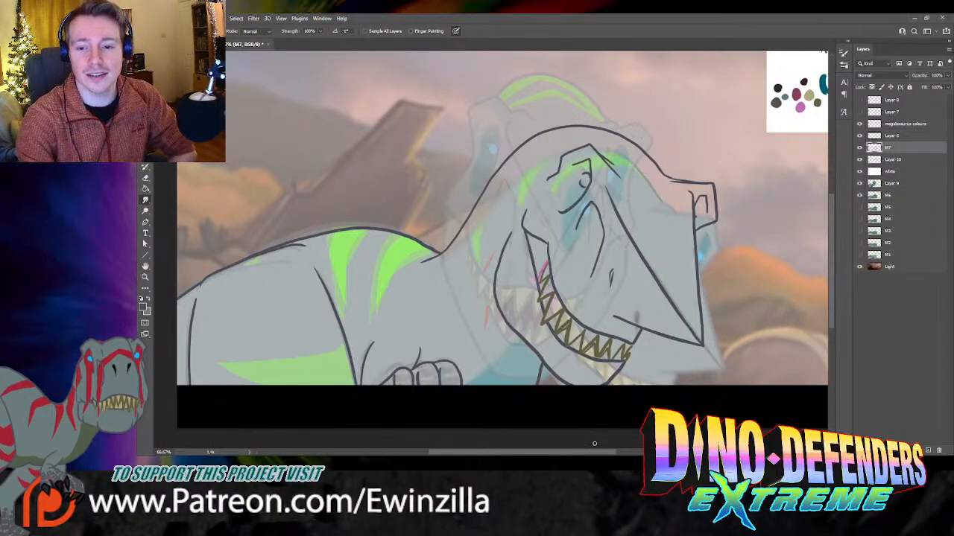
# Step: On Layer 10, sample the main grey-green skin colour from the colour palette and fill the dinosaur's back, body, arm and chest beneath the lines
pyautogui.click(901, 159)
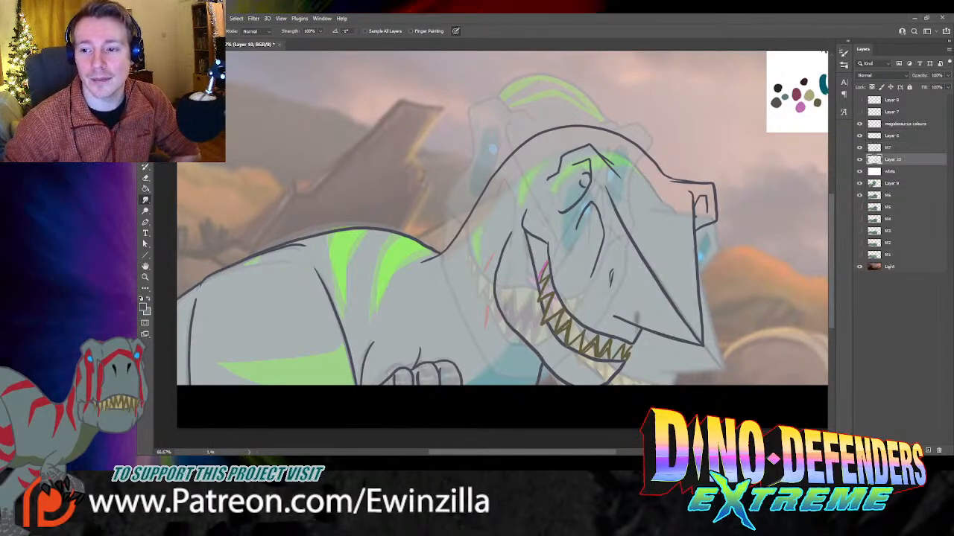
pyautogui.moveTo(509, 454); pyautogui.dragTo(523, 455)
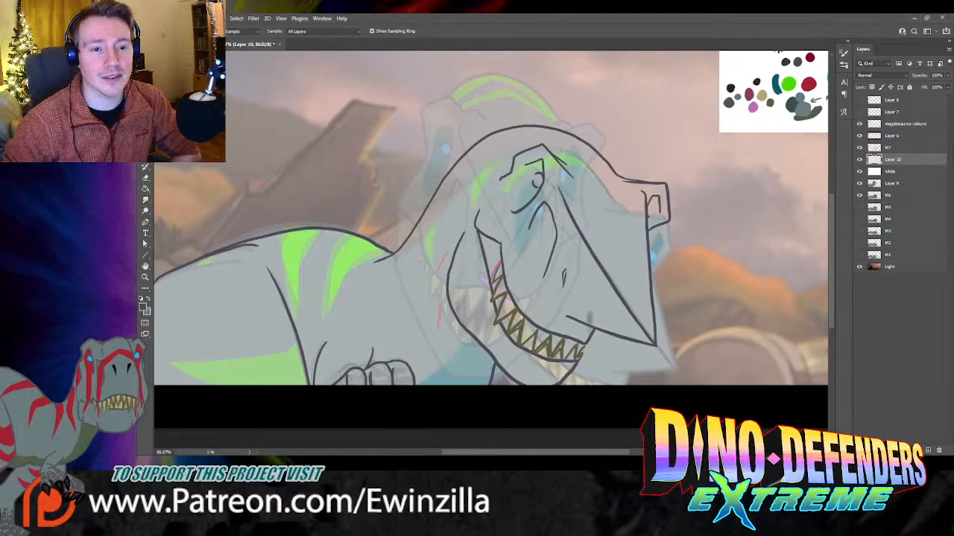
pyautogui.click(804, 105)
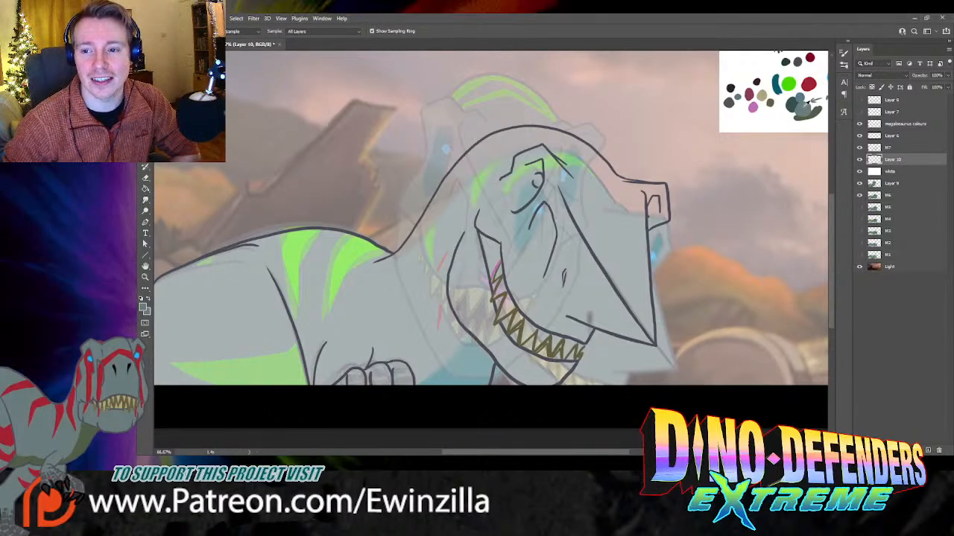
pyautogui.click(808, 104)
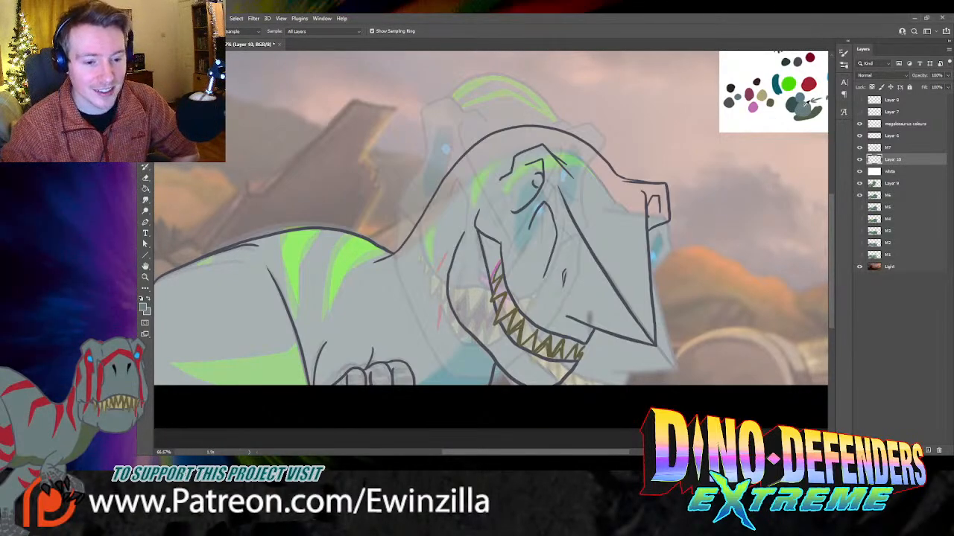
pyautogui.click(806, 104)
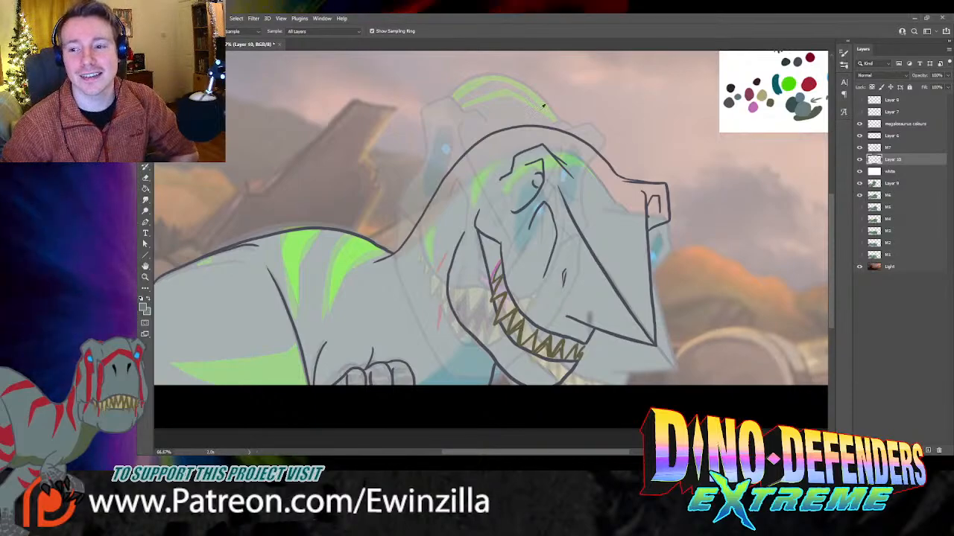
pyautogui.moveTo(462, 453); pyautogui.dragTo(447, 453)
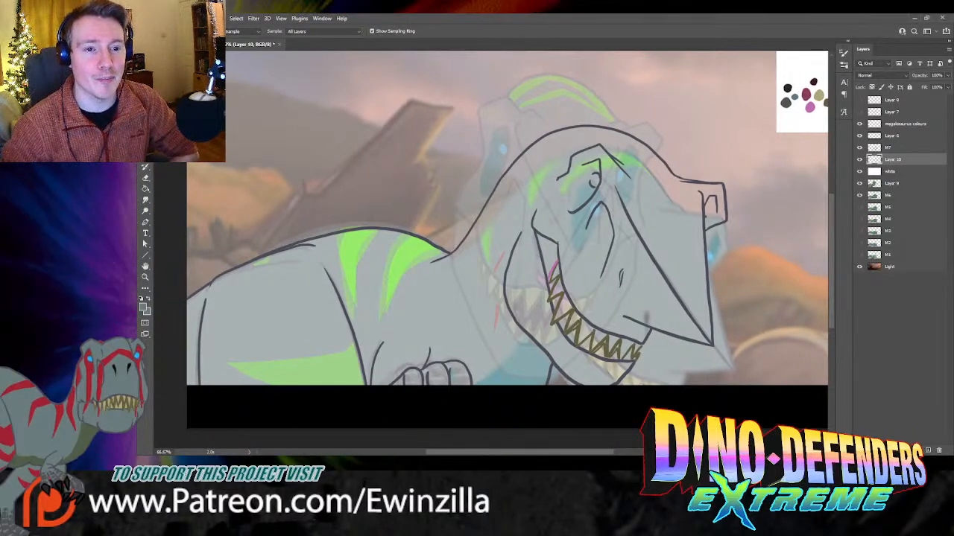
pyautogui.press('b')
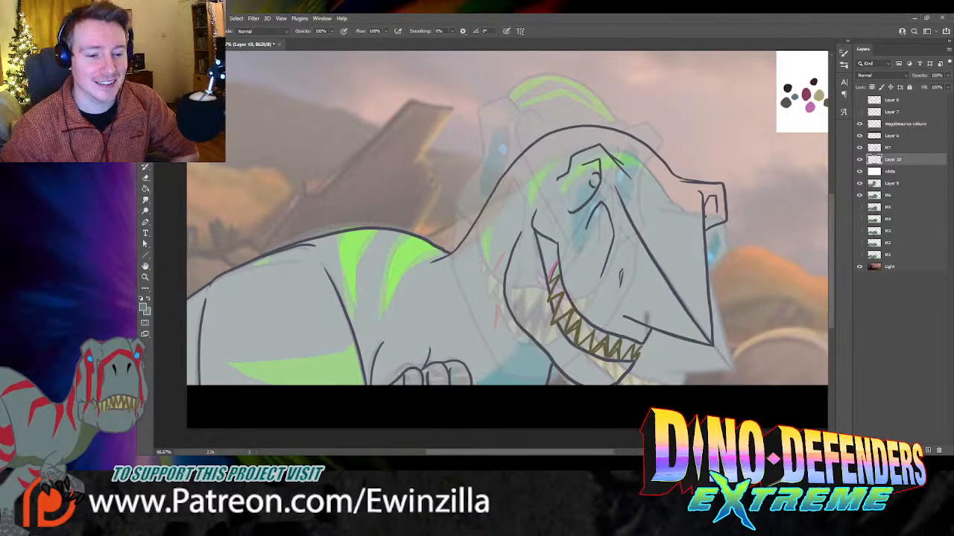
pyautogui.moveTo(234, 284)
pyautogui.mouseDown()
pyautogui.moveTo(195, 304)
pyautogui.moveTo(220, 282)
pyautogui.moveTo(298, 247)
pyautogui.moveTo(381, 232)
pyautogui.moveTo(429, 251)
pyautogui.moveTo(446, 261)
pyautogui.moveTo(440, 266)
pyautogui.mouseUp()
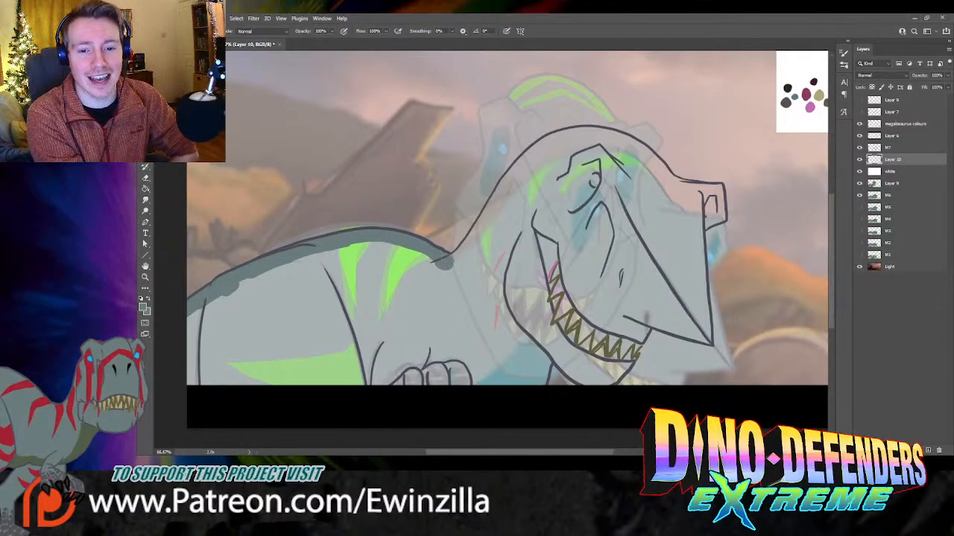
pyautogui.moveTo(269, 274)
pyautogui.mouseDown()
pyautogui.moveTo(200, 319)
pyautogui.moveTo(210, 371)
pyautogui.moveTo(196, 351)
pyautogui.moveTo(223, 383)
pyautogui.moveTo(379, 373)
pyautogui.moveTo(462, 383)
pyautogui.moveTo(486, 361)
pyautogui.moveTo(501, 292)
pyautogui.moveTo(498, 357)
pyautogui.moveTo(477, 383)
pyautogui.moveTo(507, 277)
pyautogui.moveTo(435, 357)
pyautogui.moveTo(331, 367)
pyautogui.mouseUp()
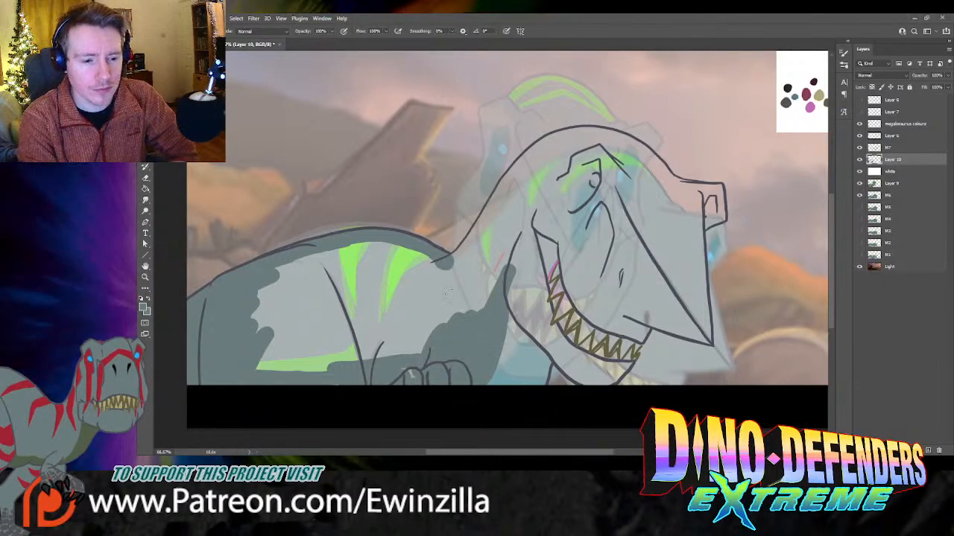
pyautogui.moveTo(402, 246)
pyautogui.mouseDown()
pyautogui.moveTo(468, 277)
pyautogui.moveTo(456, 257)
pyautogui.moveTo(472, 262)
pyautogui.moveTo(463, 317)
pyautogui.mouseUp()
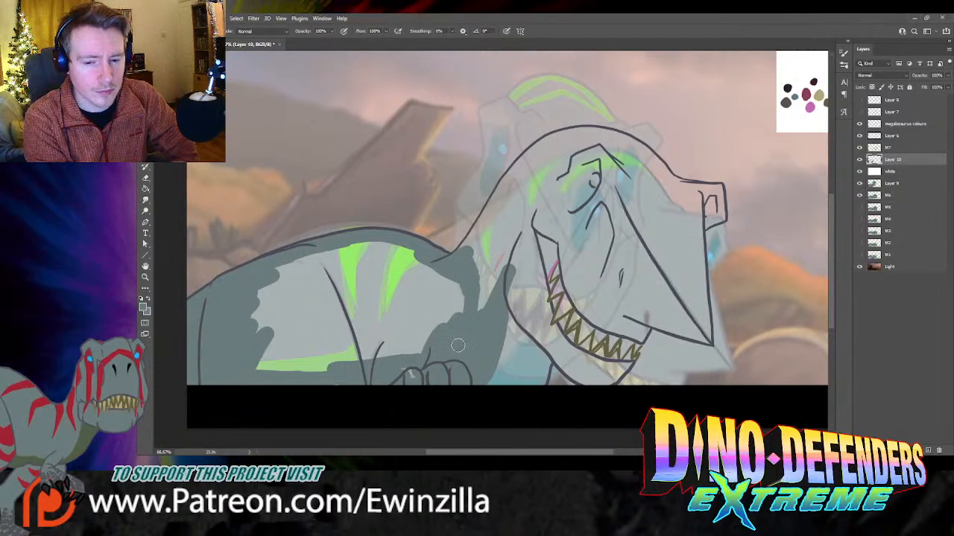
pyautogui.moveTo(459, 306)
pyautogui.mouseDown()
pyautogui.moveTo(447, 349)
pyautogui.moveTo(424, 348)
pyautogui.mouseUp()
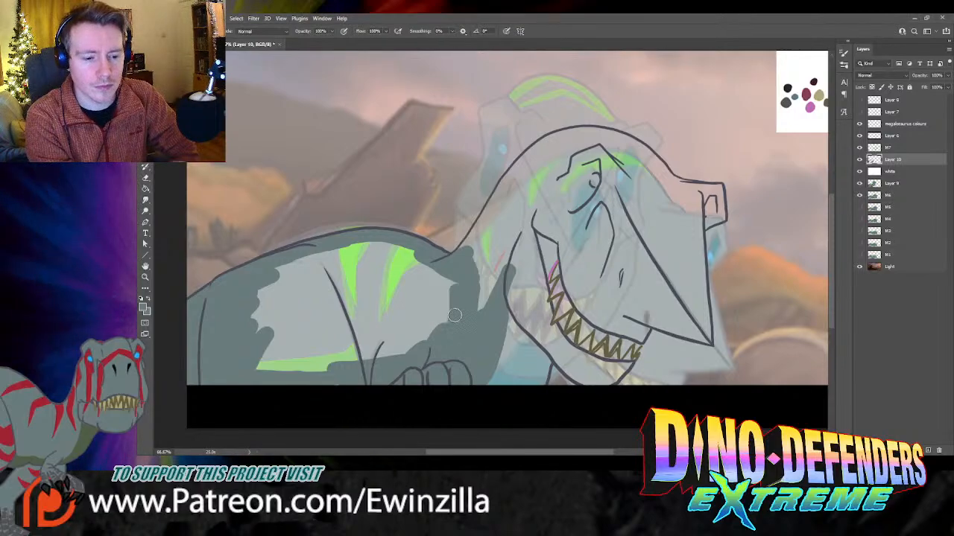
pyautogui.moveTo(453, 295)
pyautogui.mouseDown()
pyautogui.moveTo(443, 275)
pyautogui.moveTo(398, 248)
pyautogui.moveTo(354, 244)
pyautogui.moveTo(299, 258)
pyautogui.moveTo(264, 281)
pyautogui.moveTo(254, 327)
pyautogui.moveTo(262, 368)
pyautogui.moveTo(385, 351)
pyautogui.moveTo(456, 317)
pyautogui.moveTo(382, 364)
pyautogui.moveTo(277, 357)
pyautogui.moveTo(268, 345)
pyautogui.moveTo(274, 353)
pyautogui.moveTo(275, 294)
pyautogui.moveTo(294, 262)
pyautogui.moveTo(257, 333)
pyautogui.moveTo(297, 262)
pyautogui.moveTo(361, 250)
pyautogui.moveTo(415, 261)
pyautogui.moveTo(444, 288)
pyautogui.moveTo(422, 331)
pyautogui.moveTo(331, 347)
pyautogui.moveTo(274, 334)
pyautogui.moveTo(280, 300)
pyautogui.moveTo(292, 350)
pyautogui.moveTo(353, 352)
pyautogui.moveTo(275, 343)
pyautogui.moveTo(283, 293)
pyautogui.moveTo(317, 265)
pyautogui.moveTo(389, 260)
pyautogui.moveTo(457, 287)
pyautogui.moveTo(350, 346)
pyautogui.moveTo(276, 337)
pyautogui.moveTo(298, 285)
pyautogui.moveTo(387, 264)
pyautogui.moveTo(442, 283)
pyautogui.moveTo(396, 311)
pyautogui.moveTo(298, 328)
pyautogui.moveTo(290, 304)
pyautogui.moveTo(405, 274)
pyautogui.moveTo(444, 295)
pyautogui.moveTo(367, 322)
pyautogui.moveTo(287, 314)
pyautogui.moveTo(339, 288)
pyautogui.moveTo(429, 291)
pyautogui.moveTo(299, 312)
pyautogui.moveTo(310, 332)
pyautogui.moveTo(410, 324)
pyautogui.moveTo(444, 301)
pyautogui.moveTo(296, 310)
pyautogui.moveTo(446, 287)
pyautogui.moveTo(364, 282)
pyautogui.moveTo(396, 270)
pyautogui.mouseUp()
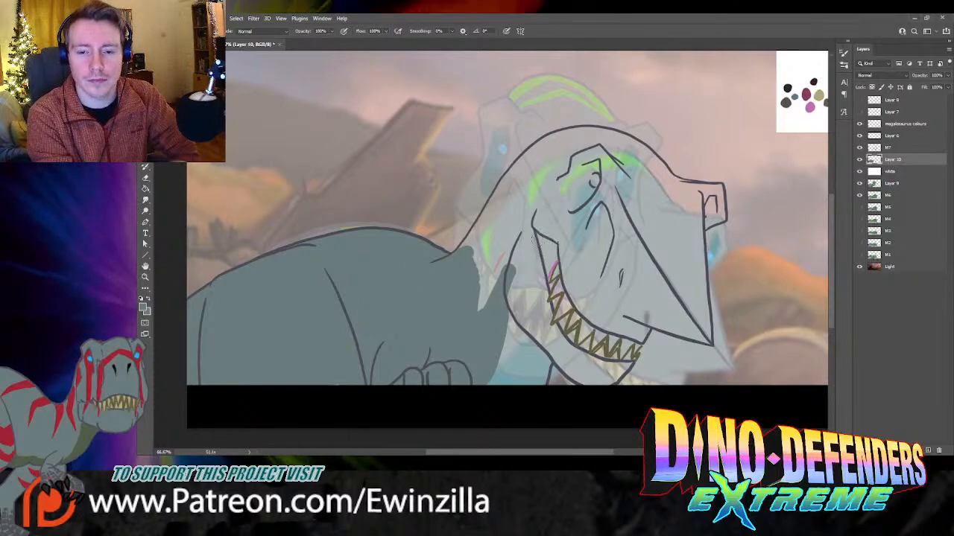
# Step: Fill the lower jaw with the grey-green skin colour from the jaw hinge to the chin, keeping clear of the teeth
pyautogui.moveTo(532, 231); pyautogui.dragTo(513, 274)
pyautogui.moveTo(532, 234); pyautogui.dragTo(548, 300)
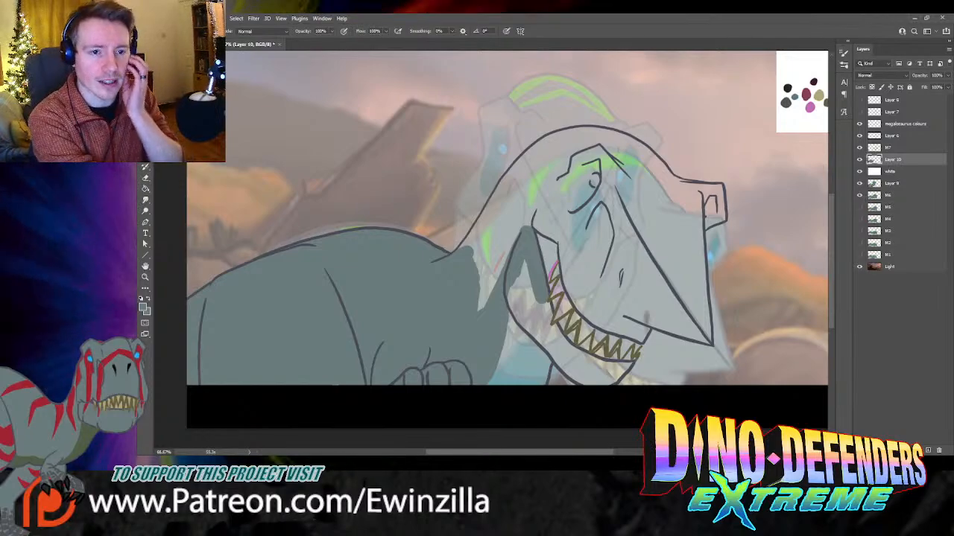
pyautogui.moveTo(525, 264)
pyautogui.mouseDown()
pyautogui.moveTo(513, 307)
pyautogui.moveTo(579, 380)
pyautogui.moveTo(598, 386)
pyautogui.mouseUp()
pyautogui.moveTo(605, 386); pyautogui.dragTo(624, 368)
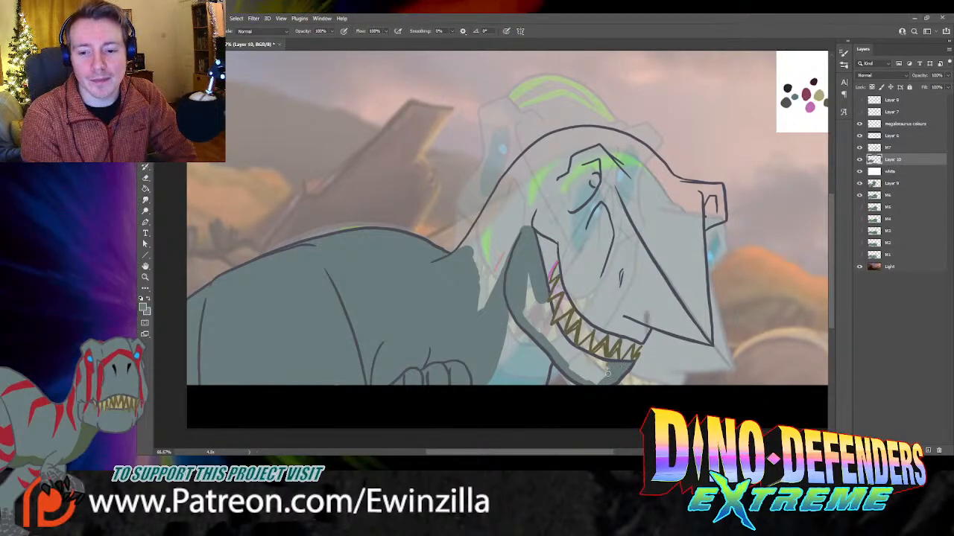
pyautogui.moveTo(606, 373); pyautogui.dragTo(593, 380)
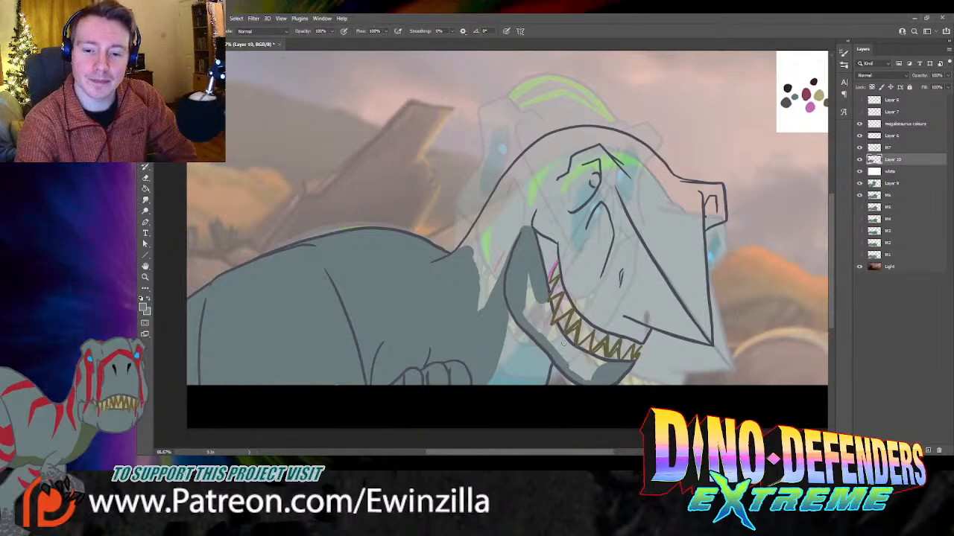
pyautogui.moveTo(543, 299)
pyautogui.mouseDown()
pyautogui.moveTo(537, 329)
pyautogui.moveTo(559, 351)
pyautogui.moveTo(548, 320)
pyautogui.moveTo(568, 343)
pyautogui.moveTo(548, 336)
pyautogui.moveTo(599, 361)
pyautogui.moveTo(595, 379)
pyautogui.moveTo(565, 372)
pyautogui.mouseUp()
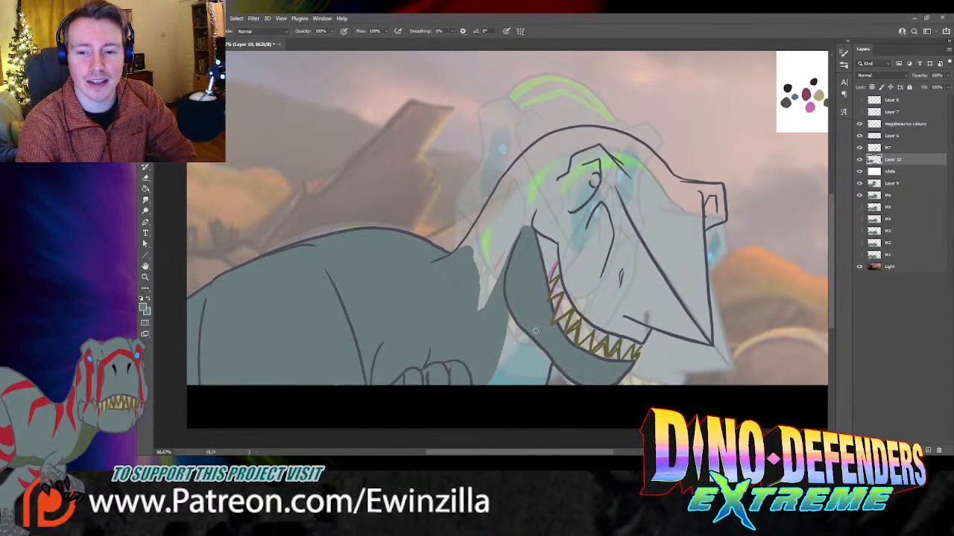
# Step: Paint a grey-green border inside the upper lip, the front of the snout and the edges around the far eye
pyautogui.moveTo(542, 222)
pyautogui.mouseDown()
pyautogui.moveTo(534, 209)
pyautogui.moveTo(561, 243)
pyautogui.moveTo(574, 301)
pyautogui.moveTo(609, 331)
pyautogui.moveTo(638, 340)
pyautogui.moveTo(653, 325)
pyautogui.moveTo(713, 345)
pyautogui.moveTo(708, 285)
pyautogui.mouseUp()
pyautogui.moveTo(701, 334)
pyautogui.mouseDown()
pyautogui.moveTo(700, 237)
pyautogui.moveTo(699, 248)
pyautogui.mouseUp()
pyautogui.moveTo(698, 210)
pyautogui.mouseDown()
pyautogui.moveTo(705, 192)
pyautogui.moveTo(718, 192)
pyautogui.moveTo(723, 216)
pyautogui.moveTo(704, 227)
pyautogui.mouseUp()
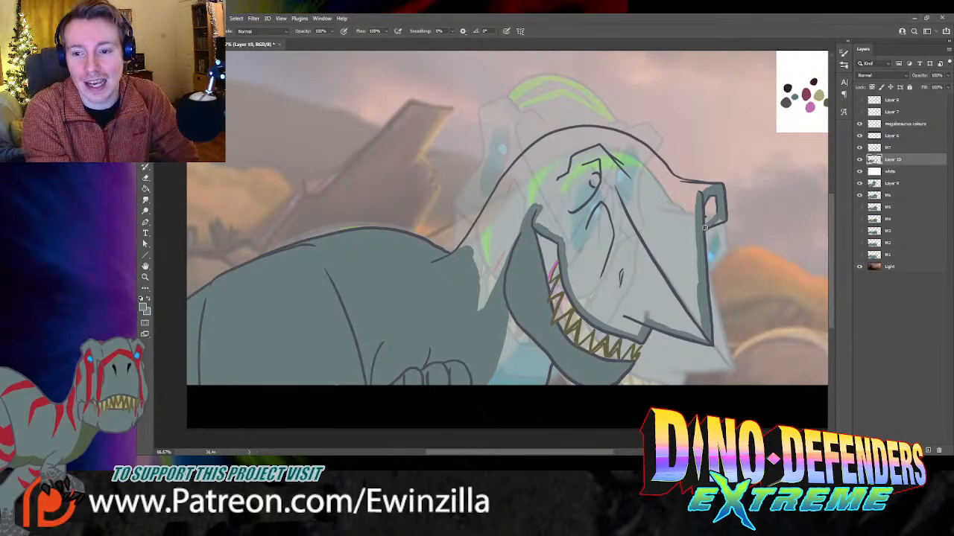
pyautogui.moveTo(706, 187); pyautogui.dragTo(678, 181)
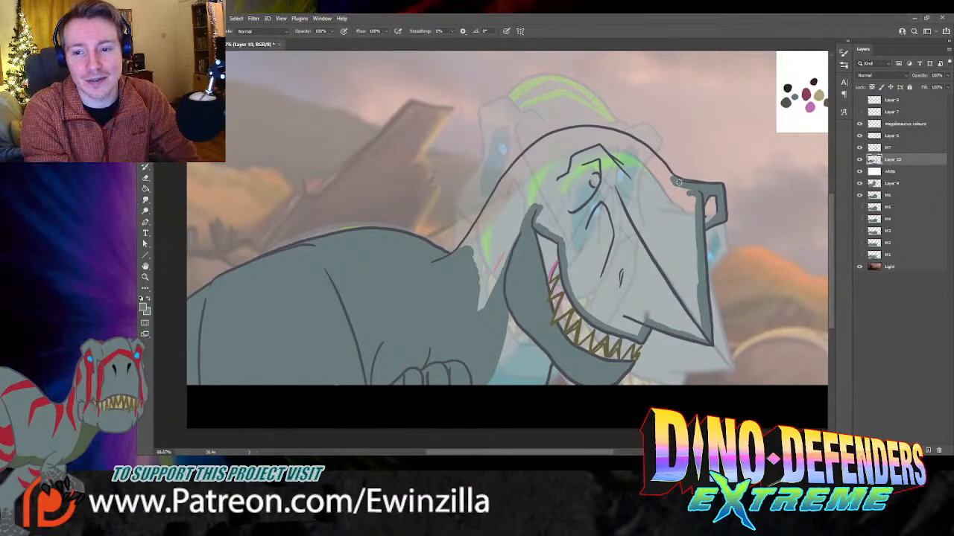
# Step: Fill the near side of the face in grey-green around the eye, across the cheek and around the nostril, leaving the eye area unpainted
pyautogui.moveTo(574, 163)
pyautogui.mouseDown()
pyautogui.moveTo(603, 160)
pyautogui.moveTo(601, 186)
pyautogui.moveTo(565, 209)
pyautogui.moveTo(579, 158)
pyautogui.moveTo(592, 158)
pyautogui.moveTo(562, 201)
pyautogui.moveTo(562, 227)
pyautogui.moveTo(539, 209)
pyautogui.moveTo(562, 212)
pyautogui.moveTo(555, 205)
pyautogui.moveTo(552, 216)
pyautogui.moveTo(538, 211)
pyautogui.moveTo(563, 157)
pyautogui.moveTo(613, 160)
pyautogui.mouseUp()
pyautogui.moveTo(607, 192)
pyautogui.mouseDown()
pyautogui.moveTo(576, 225)
pyautogui.moveTo(569, 266)
pyautogui.moveTo(582, 307)
pyautogui.mouseUp()
pyautogui.moveTo(620, 277)
pyautogui.mouseDown()
pyautogui.moveTo(618, 292)
pyautogui.moveTo(624, 267)
pyautogui.moveTo(626, 329)
pyautogui.moveTo(637, 298)
pyautogui.moveTo(639, 328)
pyautogui.moveTo(618, 328)
pyautogui.mouseUp()
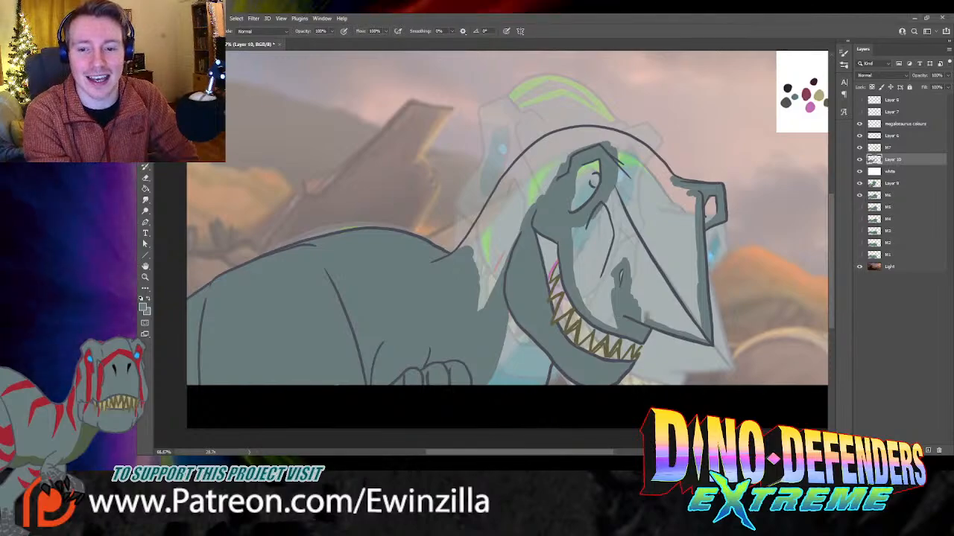
pyautogui.moveTo(574, 237)
pyautogui.mouseDown()
pyautogui.moveTo(590, 313)
pyautogui.moveTo(607, 322)
pyautogui.moveTo(596, 268)
pyautogui.moveTo(613, 316)
pyautogui.moveTo(606, 220)
pyautogui.moveTo(592, 254)
pyautogui.moveTo(601, 208)
pyautogui.moveTo(579, 261)
pyautogui.moveTo(576, 231)
pyautogui.moveTo(608, 220)
pyautogui.moveTo(614, 260)
pyautogui.moveTo(611, 251)
pyautogui.moveTo(631, 268)
pyautogui.moveTo(649, 321)
pyautogui.moveTo(666, 299)
pyautogui.moveTo(659, 313)
pyautogui.moveTo(704, 339)
pyautogui.moveTo(652, 270)
pyautogui.moveTo(613, 187)
pyautogui.mouseUp()
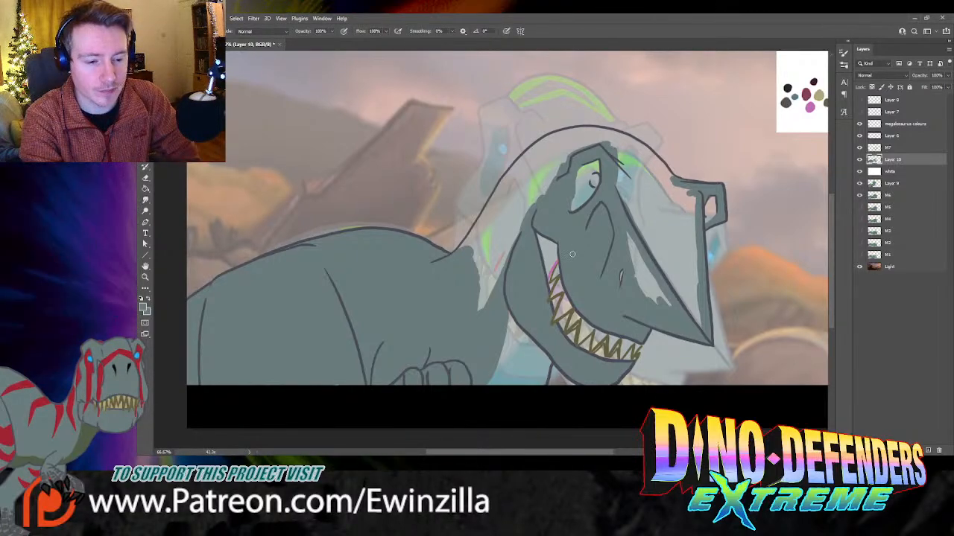
pyautogui.moveTo(635, 258)
pyautogui.mouseDown()
pyautogui.moveTo(652, 296)
pyautogui.moveTo(639, 258)
pyautogui.moveTo(669, 303)
pyautogui.mouseUp()
# Step: Fill the snout's top plane, the forehead and the neck with the grey-green skin colour up to the head outline
pyautogui.moveTo(639, 233)
pyautogui.mouseDown()
pyautogui.moveTo(632, 212)
pyautogui.moveTo(668, 280)
pyautogui.moveTo(659, 246)
pyautogui.moveTo(665, 238)
pyautogui.moveTo(678, 255)
pyautogui.moveTo(674, 228)
pyautogui.mouseUp()
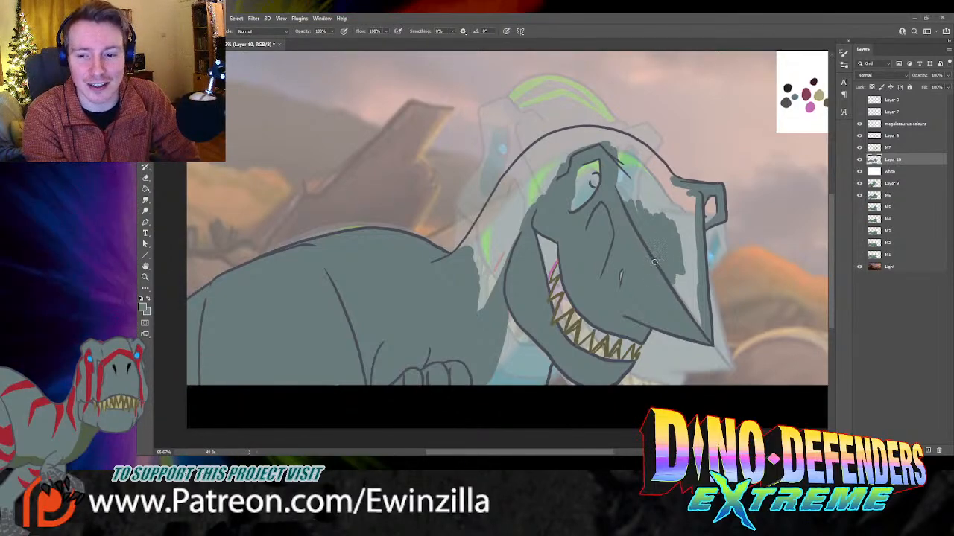
pyautogui.moveTo(678, 282)
pyautogui.mouseDown()
pyautogui.moveTo(692, 246)
pyautogui.moveTo(700, 322)
pyautogui.mouseUp()
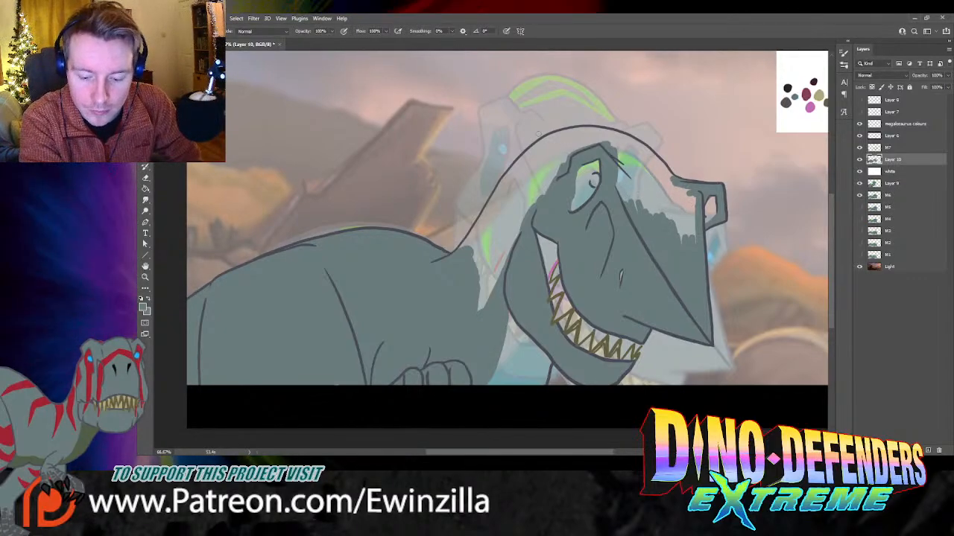
pyautogui.moveTo(625, 143)
pyautogui.mouseDown()
pyautogui.moveTo(689, 202)
pyautogui.moveTo(703, 197)
pyautogui.moveTo(685, 195)
pyautogui.moveTo(679, 237)
pyautogui.mouseUp()
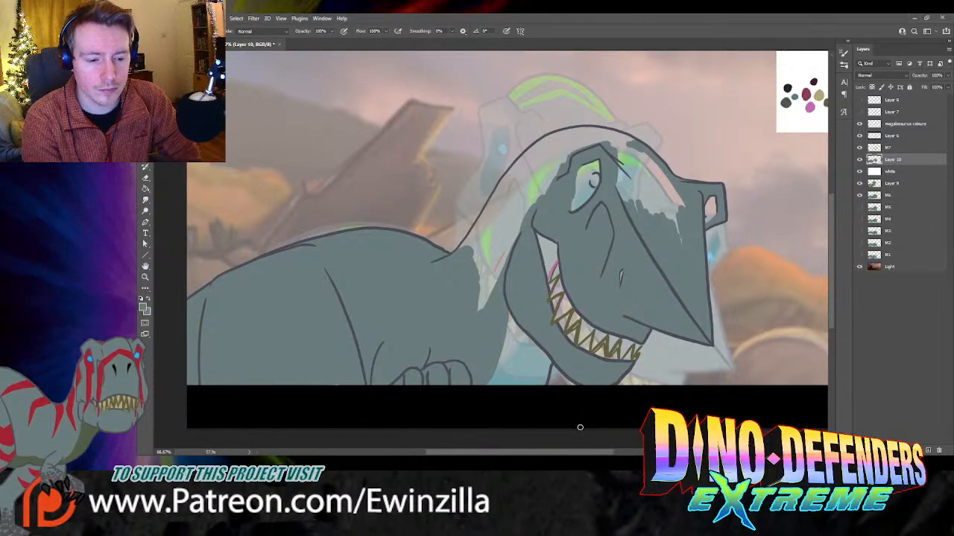
pyautogui.moveTo(575, 452); pyautogui.dragTo(561, 453)
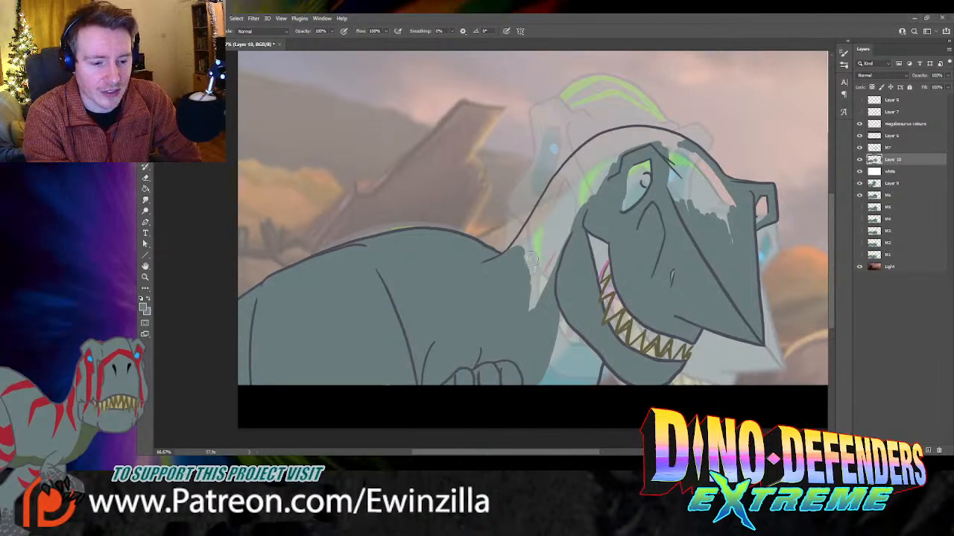
pyautogui.moveTo(520, 318)
pyautogui.mouseDown()
pyautogui.moveTo(581, 220)
pyautogui.moveTo(525, 310)
pyautogui.moveTo(553, 217)
pyautogui.moveTo(512, 262)
pyautogui.moveTo(563, 178)
pyautogui.moveTo(554, 193)
pyautogui.moveTo(603, 146)
pyautogui.moveTo(587, 152)
pyautogui.moveTo(619, 136)
pyautogui.moveTo(682, 147)
pyautogui.moveTo(669, 167)
pyautogui.moveTo(666, 138)
pyautogui.moveTo(678, 200)
pyautogui.moveTo(677, 150)
pyautogui.moveTo(719, 182)
pyautogui.moveTo(722, 196)
pyautogui.moveTo(708, 178)
pyautogui.moveTo(731, 244)
pyautogui.moveTo(717, 207)
pyautogui.moveTo(641, 142)
pyautogui.moveTo(658, 146)
pyautogui.moveTo(569, 205)
pyautogui.moveTo(624, 146)
pyautogui.moveTo(597, 167)
pyautogui.mouseUp()
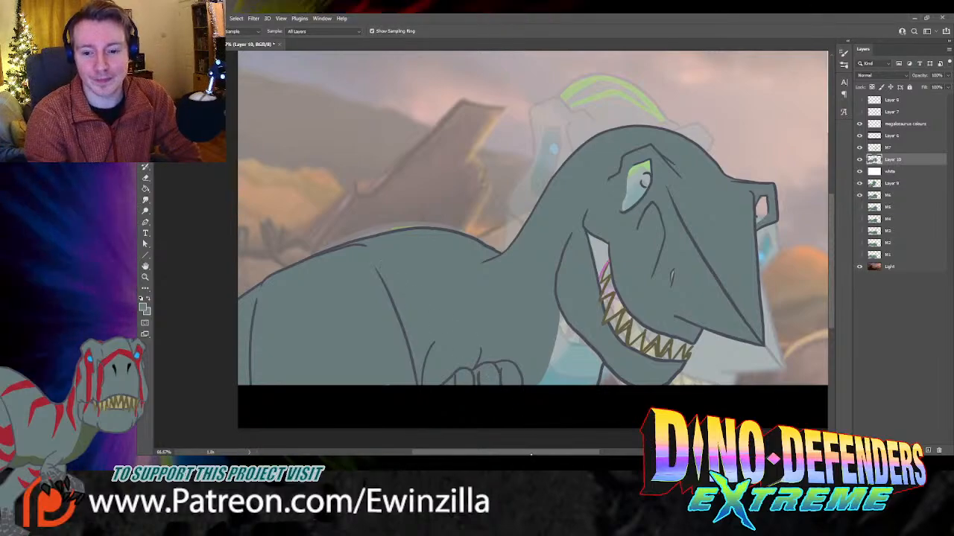
# Step: Paint the patches around both eyes dark teal from the palette, leaving the eyeballs bare, and switch to the Smudge tool on the M7 layer
pyautogui.moveTo(531, 453); pyautogui.dragTo(593, 453)
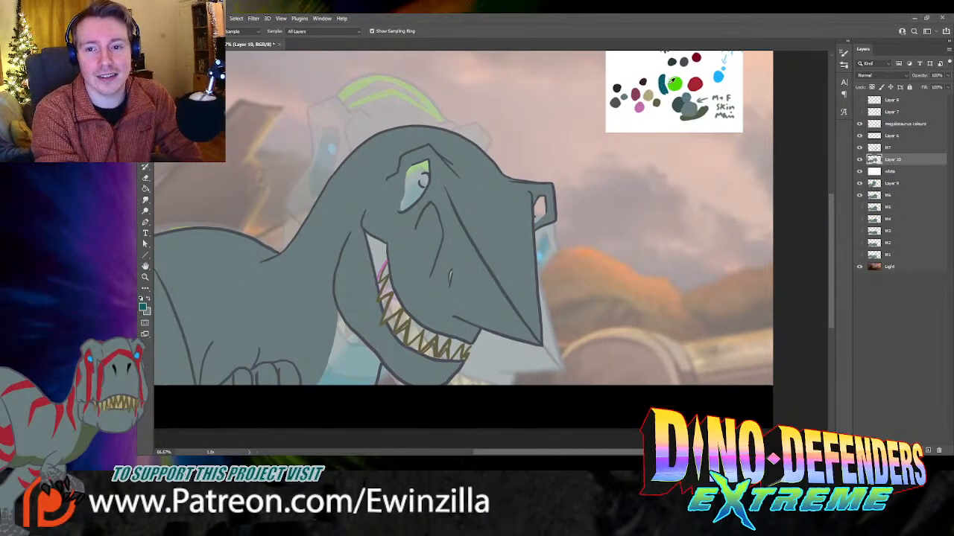
pyautogui.press('b')
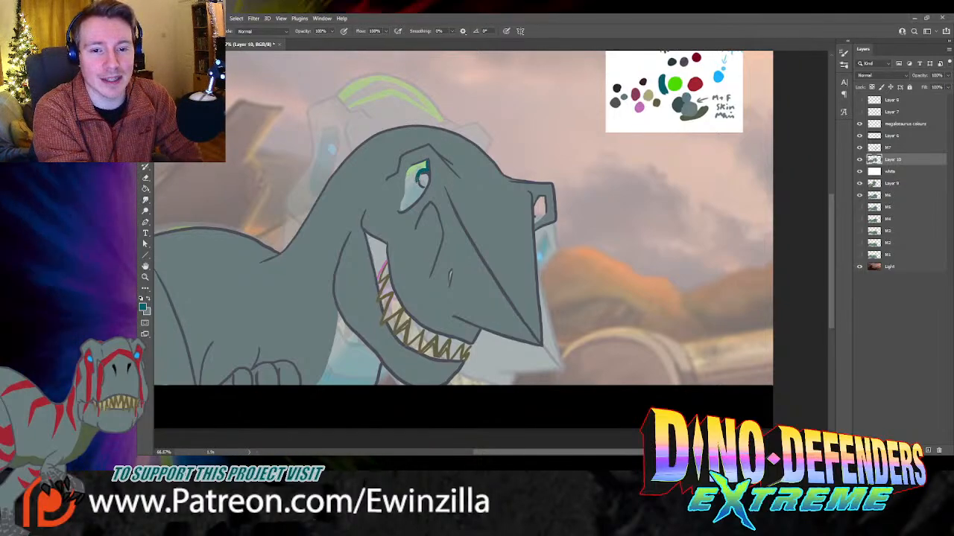
pyautogui.moveTo(418, 180)
pyautogui.mouseDown()
pyautogui.moveTo(425, 191)
pyautogui.moveTo(418, 166)
pyautogui.moveTo(404, 211)
pyautogui.moveTo(419, 197)
pyautogui.mouseUp()
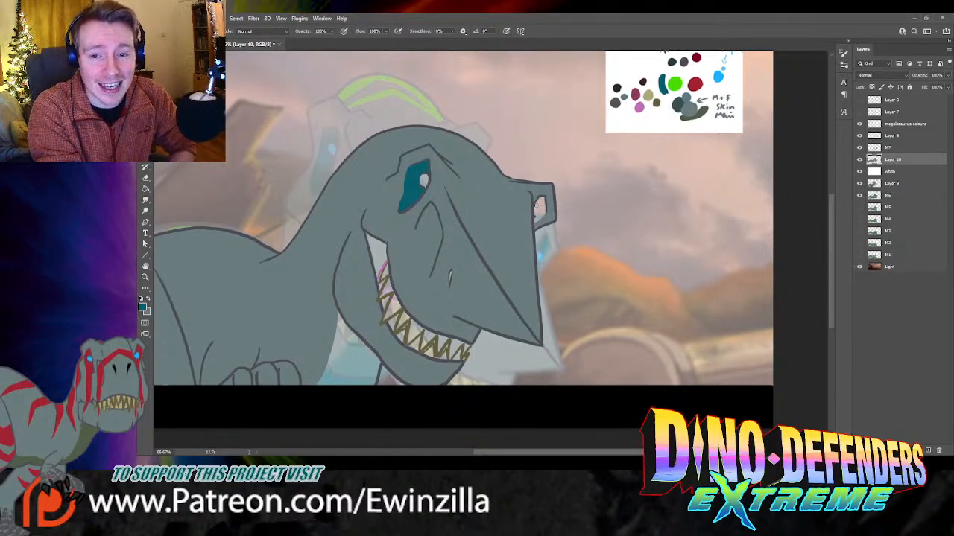
pyautogui.moveTo(540, 200); pyautogui.dragTo(542, 204)
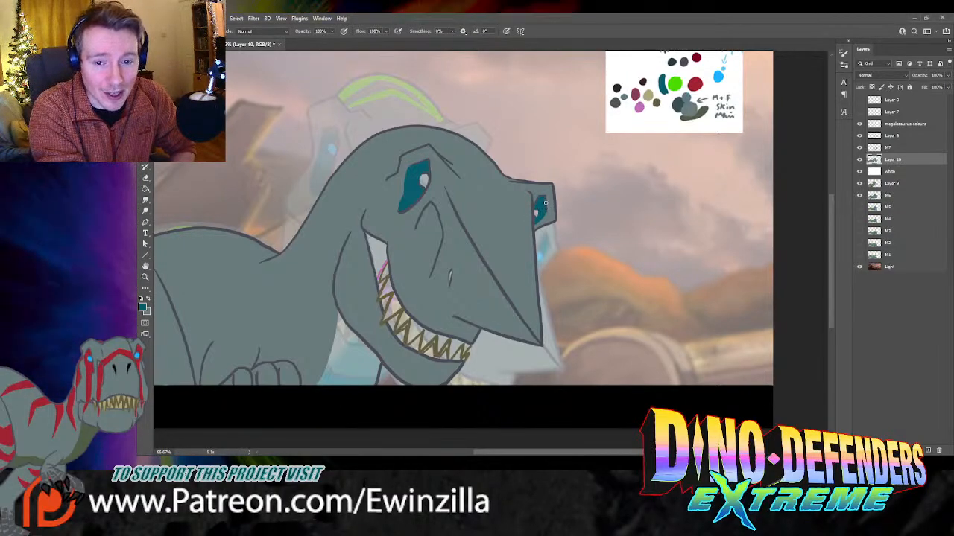
pyautogui.click(145, 200)
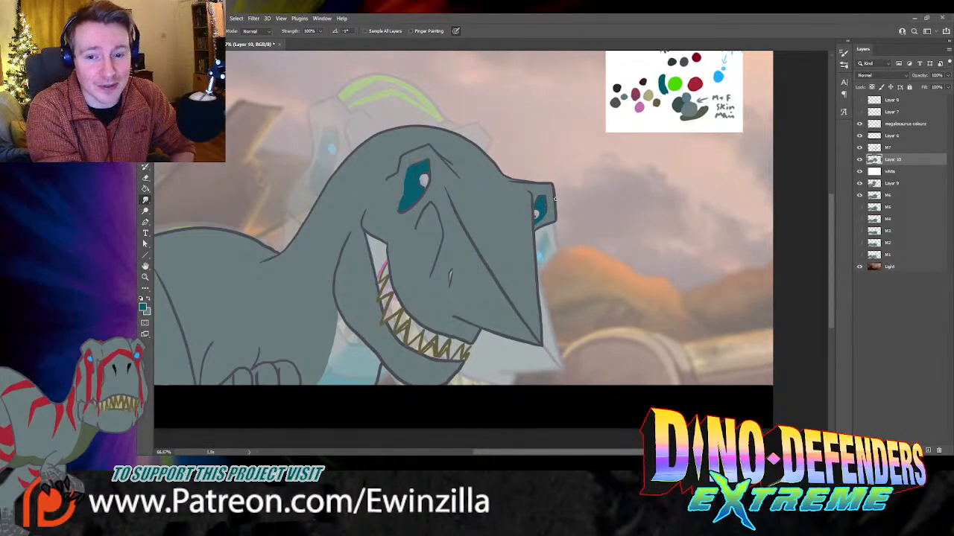
pyautogui.click(909, 147)
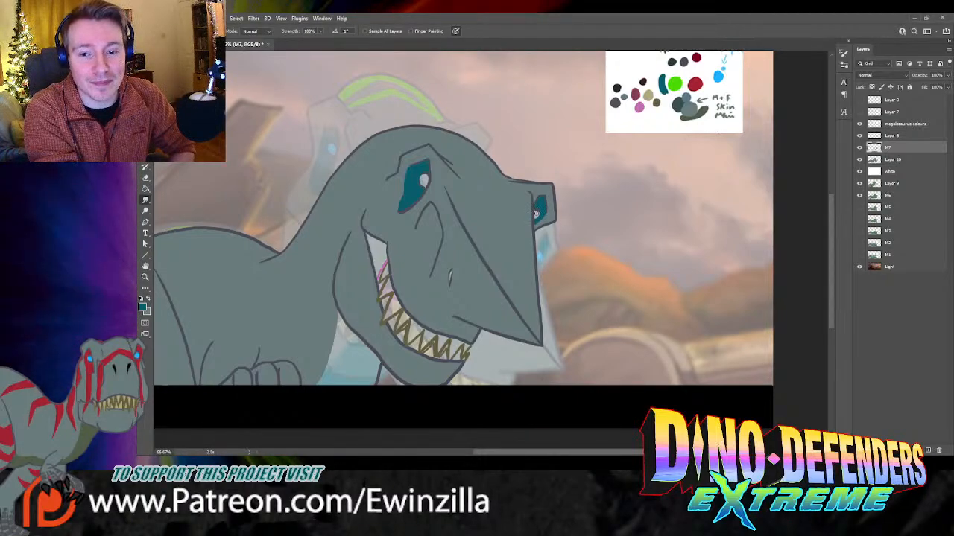
# Step: Fill the throat area below the lower jaw with dark teal on Layer 10 and switch to colour sampling
pyautogui.click(893, 159)
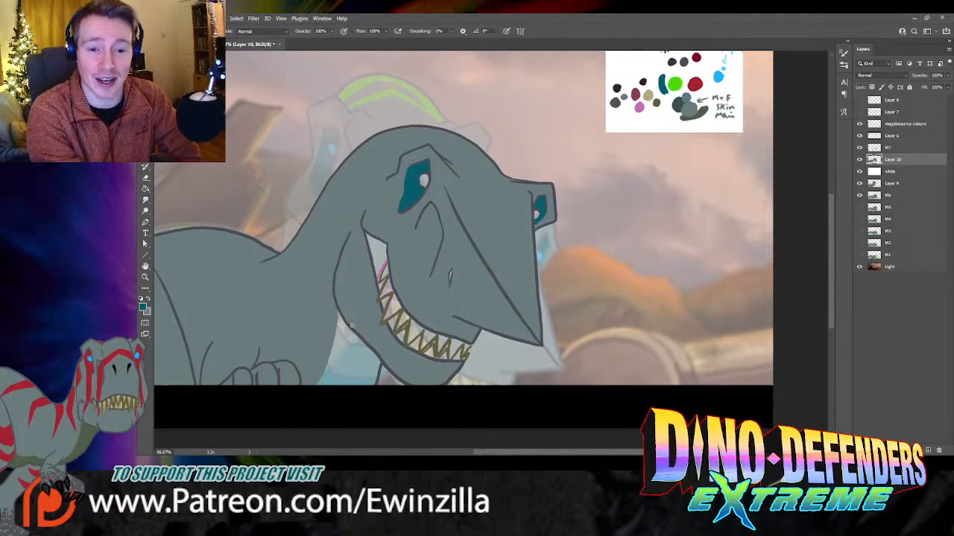
pyautogui.moveTo(339, 310)
pyautogui.mouseDown()
pyautogui.moveTo(331, 357)
pyautogui.moveTo(317, 384)
pyautogui.mouseUp()
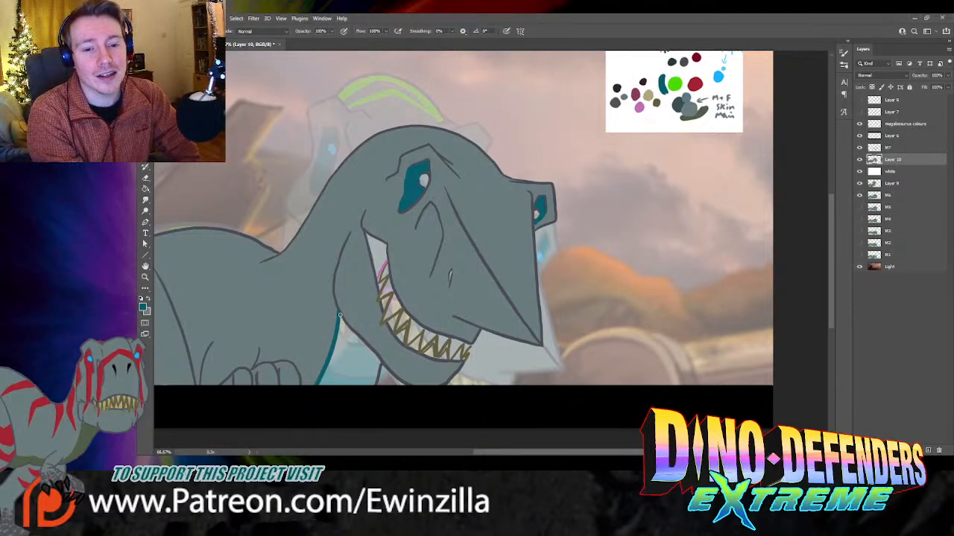
pyautogui.moveTo(340, 315)
pyautogui.mouseDown()
pyautogui.moveTo(323, 377)
pyautogui.moveTo(334, 359)
pyautogui.moveTo(330, 392)
pyautogui.moveTo(346, 326)
pyautogui.moveTo(380, 359)
pyautogui.moveTo(368, 389)
pyautogui.moveTo(364, 355)
pyautogui.moveTo(349, 395)
pyautogui.mouseUp()
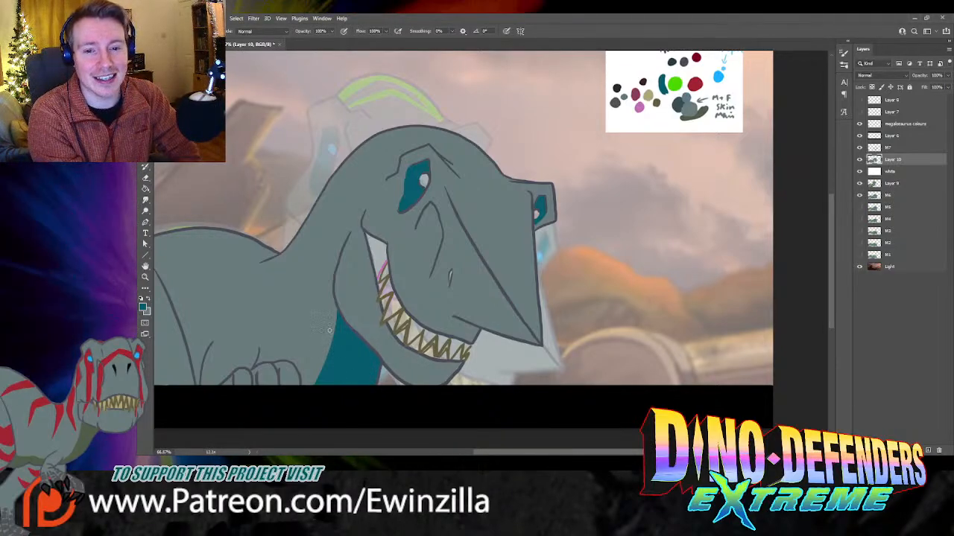
pyautogui.press('i')
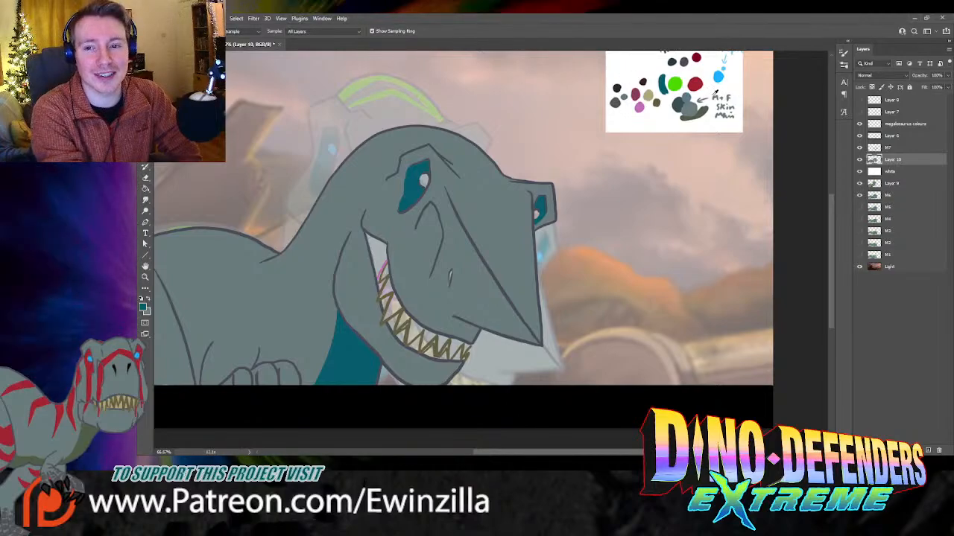
# Step: Paint both eyeballs bright blue on Layer 10, refine them with the Smudge tool and return to the M7 layer
pyautogui.press('b')
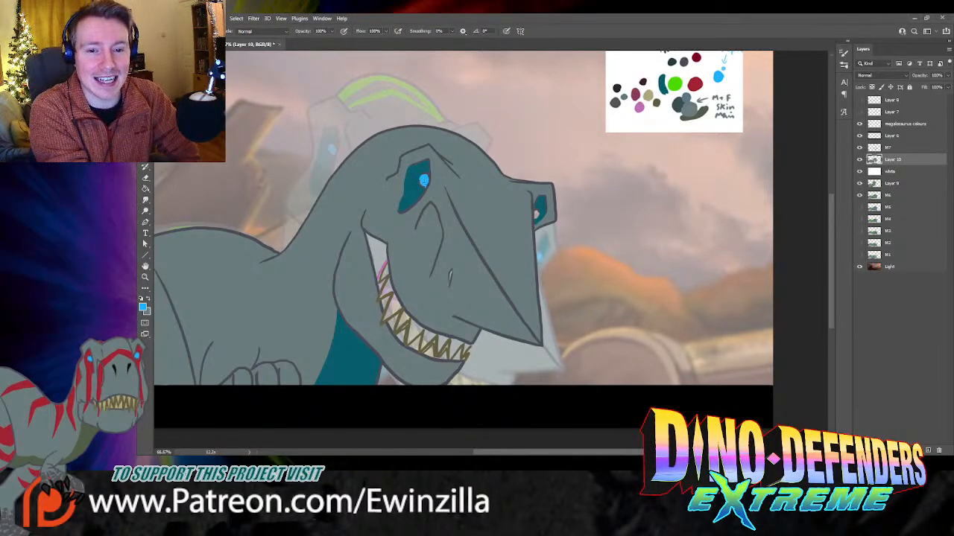
pyautogui.click(535, 214)
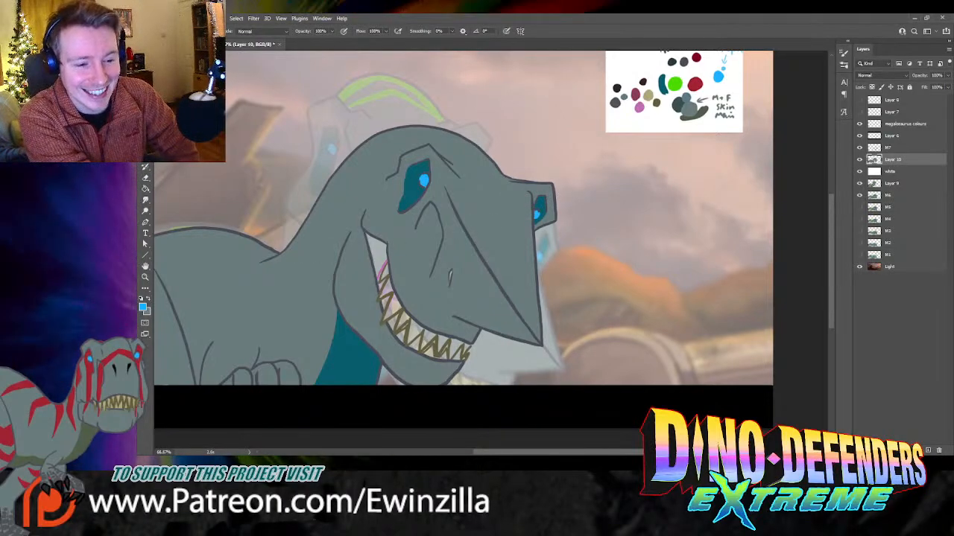
pyautogui.click(145, 200)
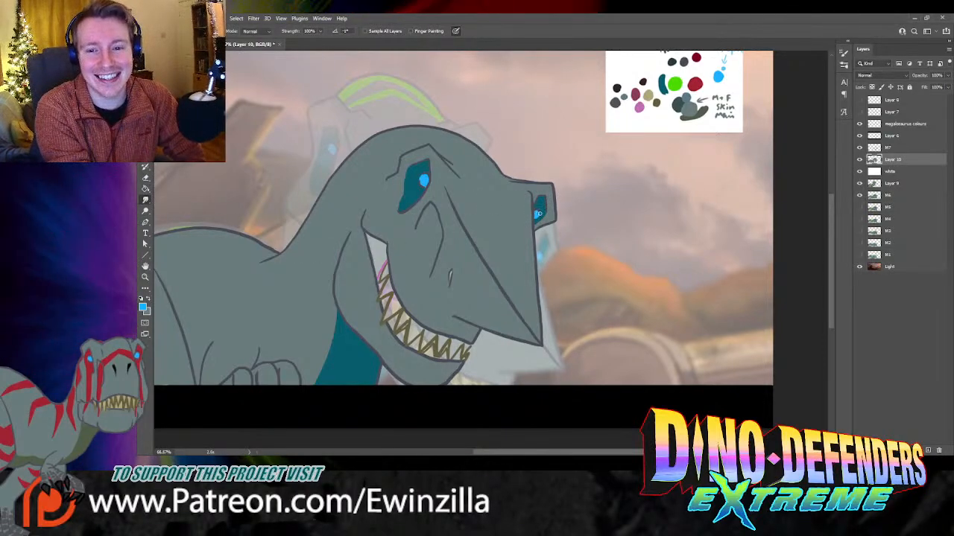
pyautogui.click(894, 148)
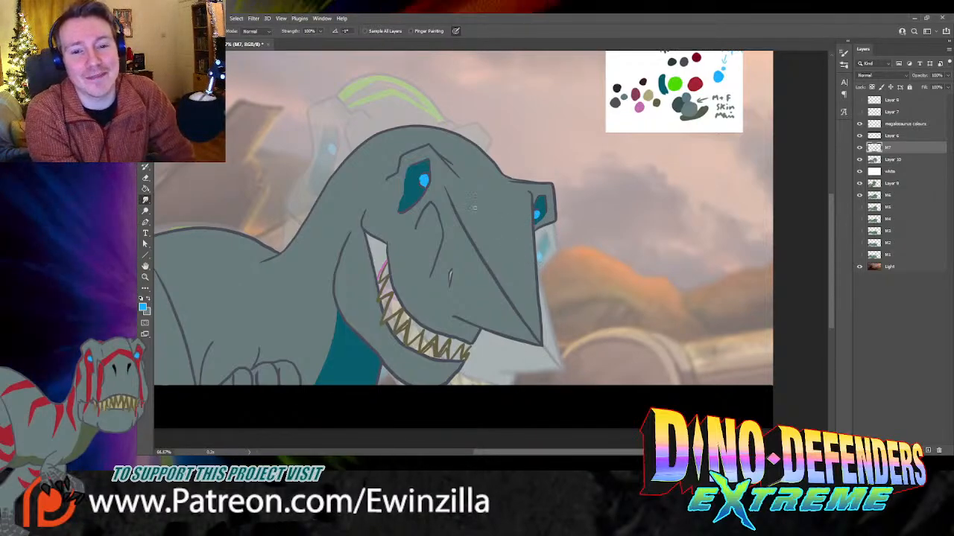
pyautogui.click(892, 159)
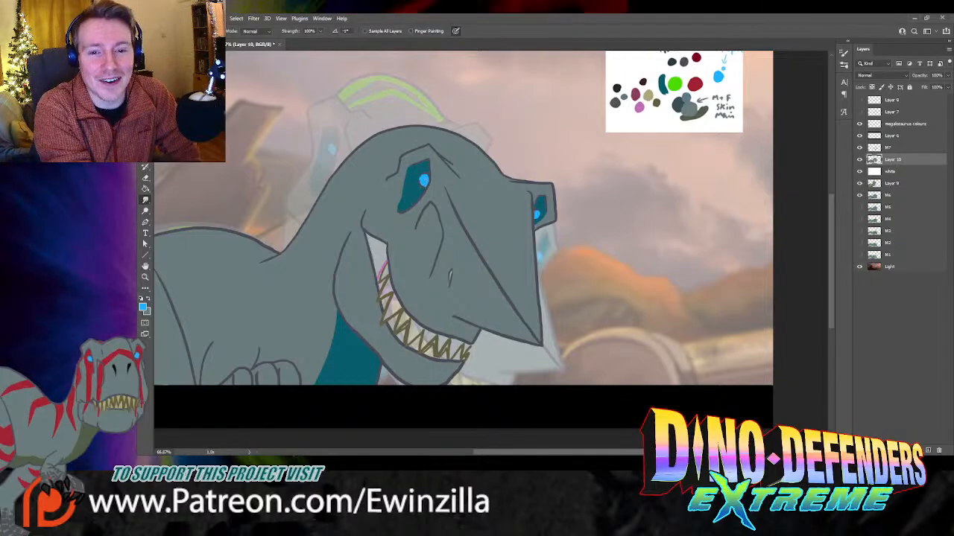
pyautogui.click(902, 148)
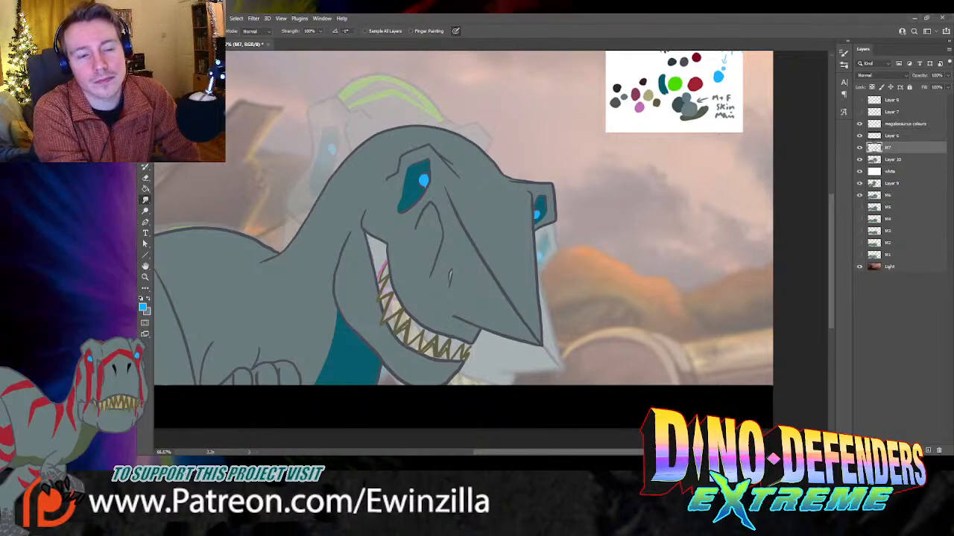
# Step: Fill the inner corner of the mouth behind the teeth with the palette's pink on Layer 10
pyautogui.press('i')
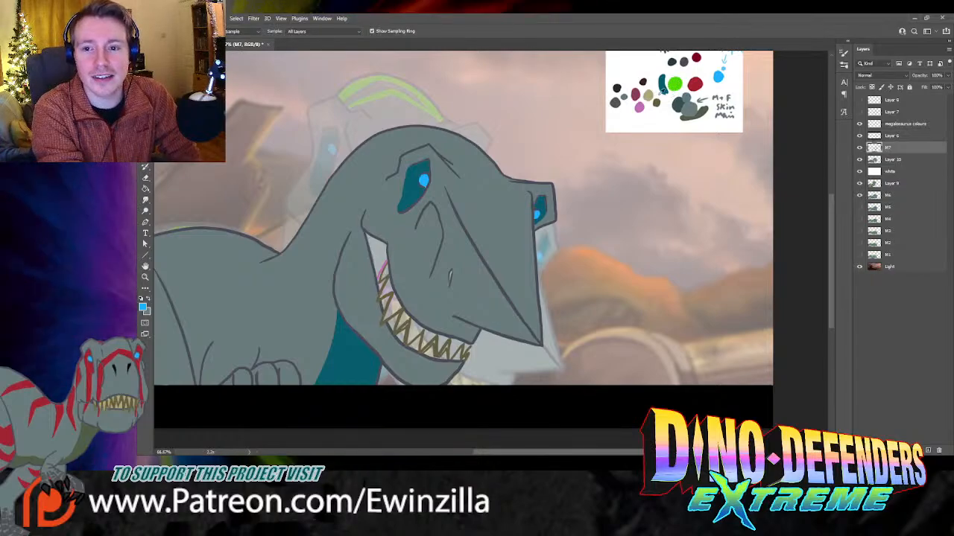
pyautogui.click(639, 106)
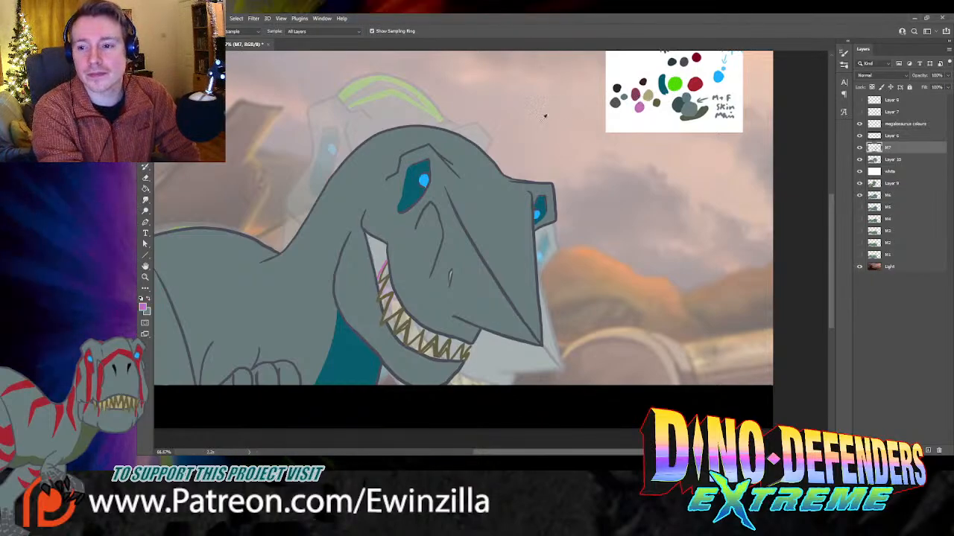
pyautogui.click(885, 160)
pyautogui.press('b')
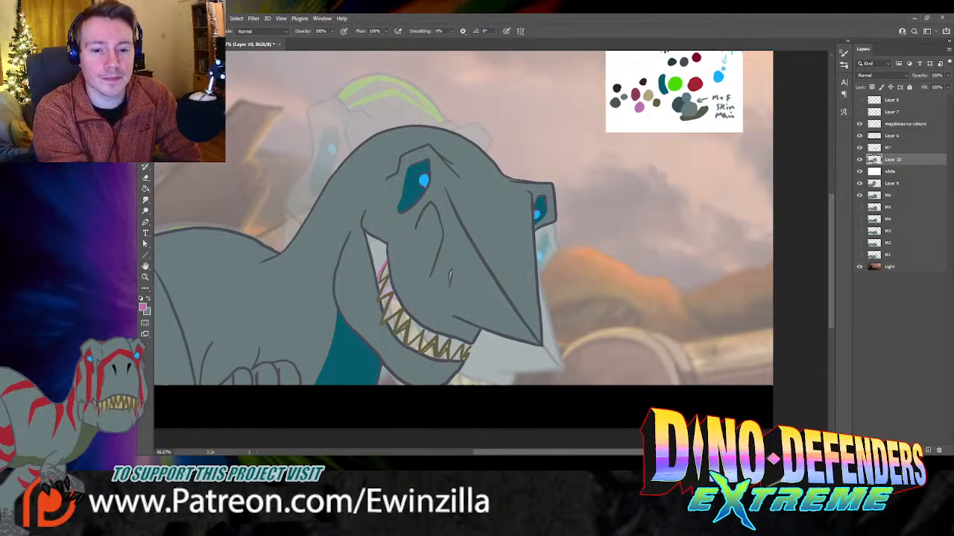
pyautogui.moveTo(364, 234)
pyautogui.mouseDown()
pyautogui.moveTo(384, 249)
pyautogui.moveTo(377, 274)
pyautogui.moveTo(369, 246)
pyautogui.moveTo(379, 259)
pyautogui.moveTo(384, 246)
pyautogui.mouseUp()
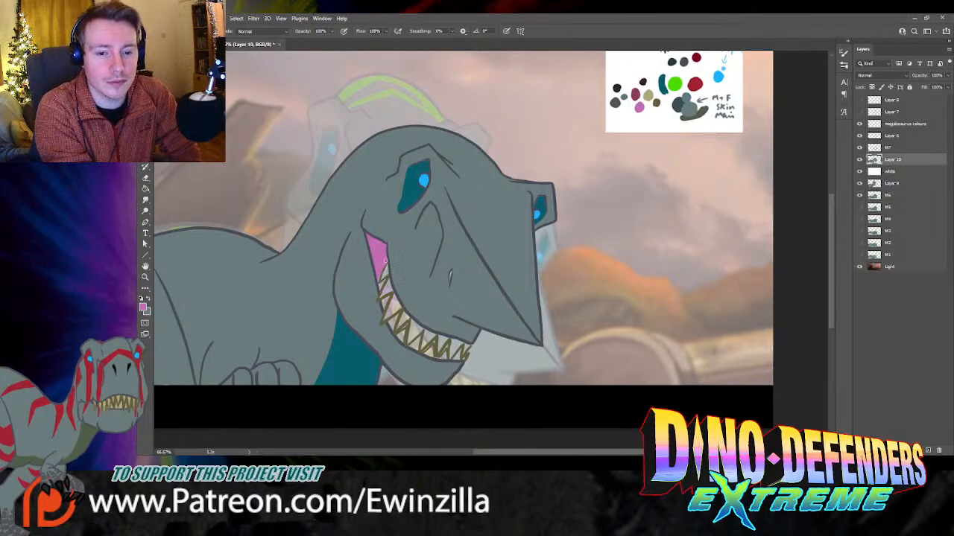
# Step: Fill the row of teeth with the palette's khaki yellow and pick the darkest brown for the small details
pyautogui.press('alt')
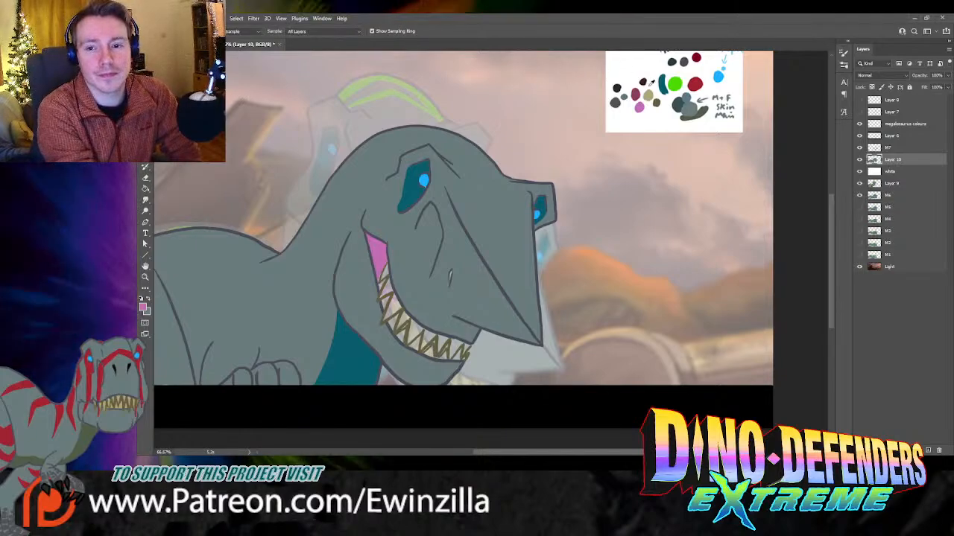
pyautogui.keyDown('alt'); pyautogui.click(648, 92); pyautogui.keyUp('alt')
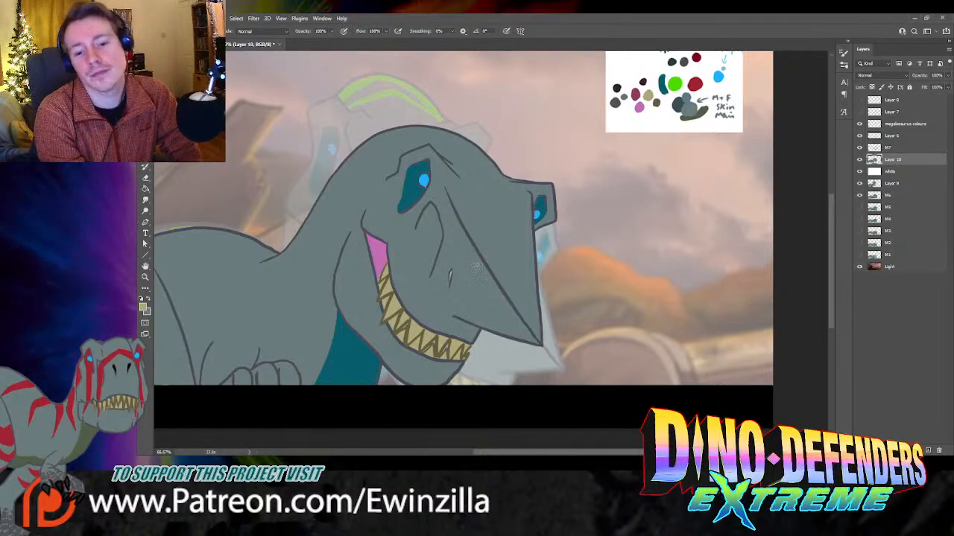
pyautogui.press('i')
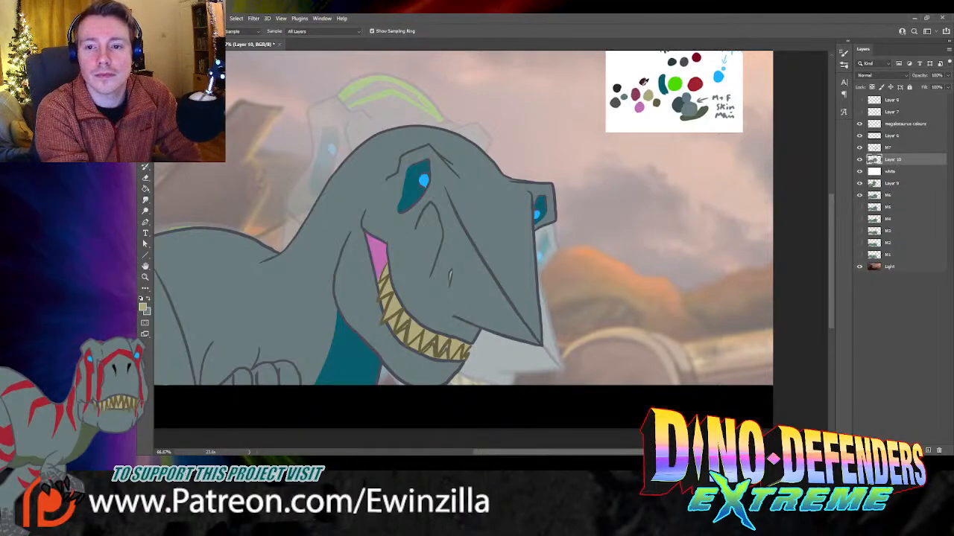
pyautogui.click(644, 82)
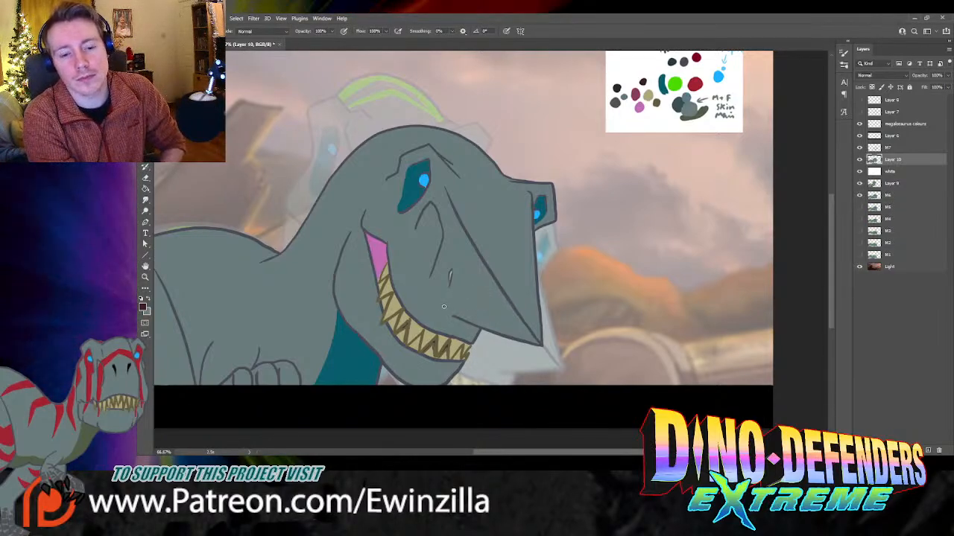
# Step: Paint dark grey markings over the fingers of the hand below the chest and tidy them with the Smudge tool
pyautogui.press('i')
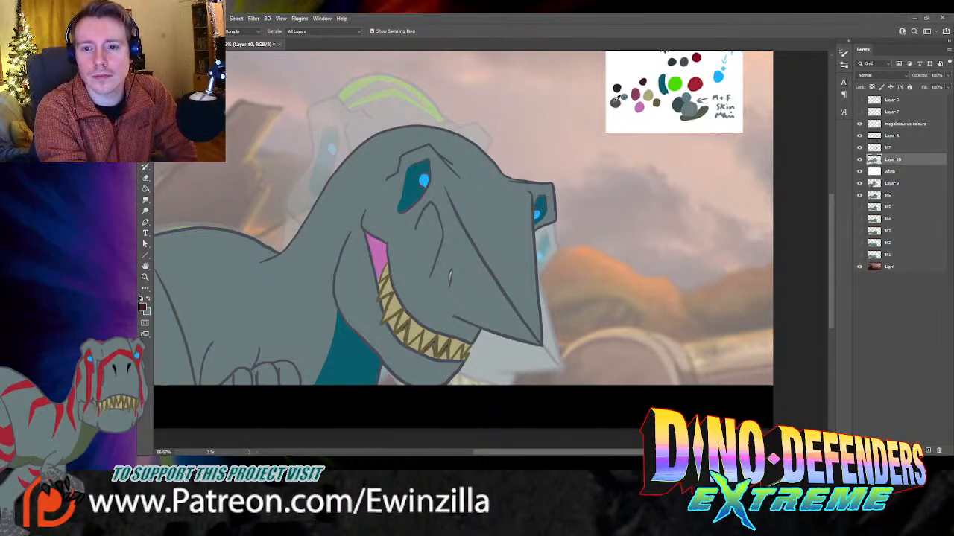
pyautogui.moveTo(531, 451); pyautogui.dragTo(500, 451)
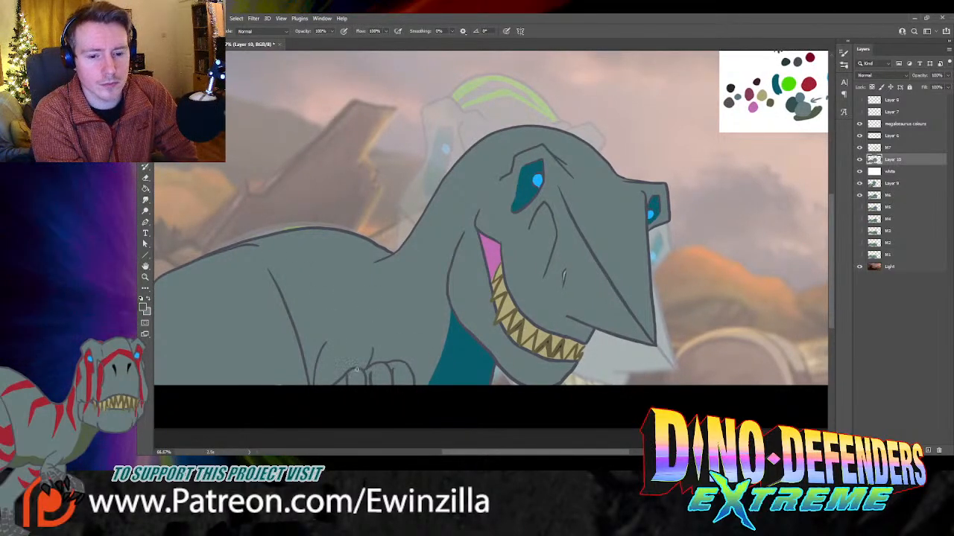
pyautogui.moveTo(350, 380)
pyautogui.mouseDown()
pyautogui.moveTo(375, 369)
pyautogui.moveTo(388, 371)
pyautogui.moveTo(379, 384)
pyautogui.moveTo(403, 370)
pyautogui.mouseUp()
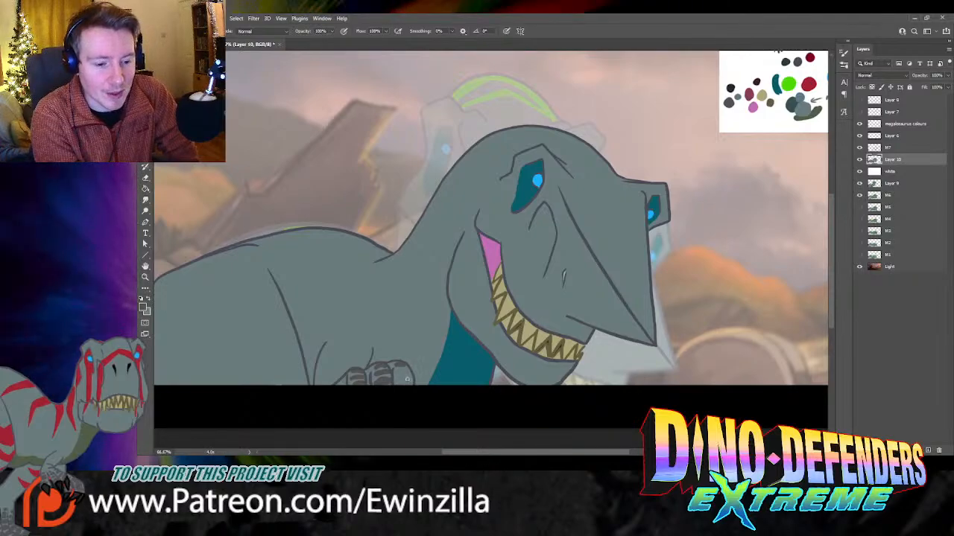
pyautogui.moveTo(410, 375); pyautogui.dragTo(409, 384)
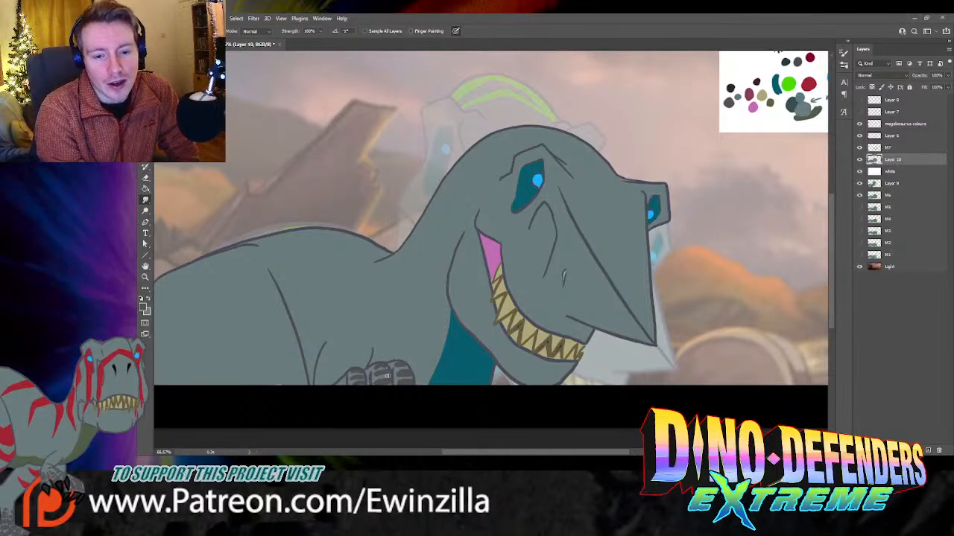
pyautogui.moveTo(375, 380)
pyautogui.mouseDown()
pyautogui.moveTo(393, 377)
pyautogui.moveTo(350, 379)
pyautogui.moveTo(349, 392)
pyautogui.moveTo(348, 375)
pyautogui.mouseUp()
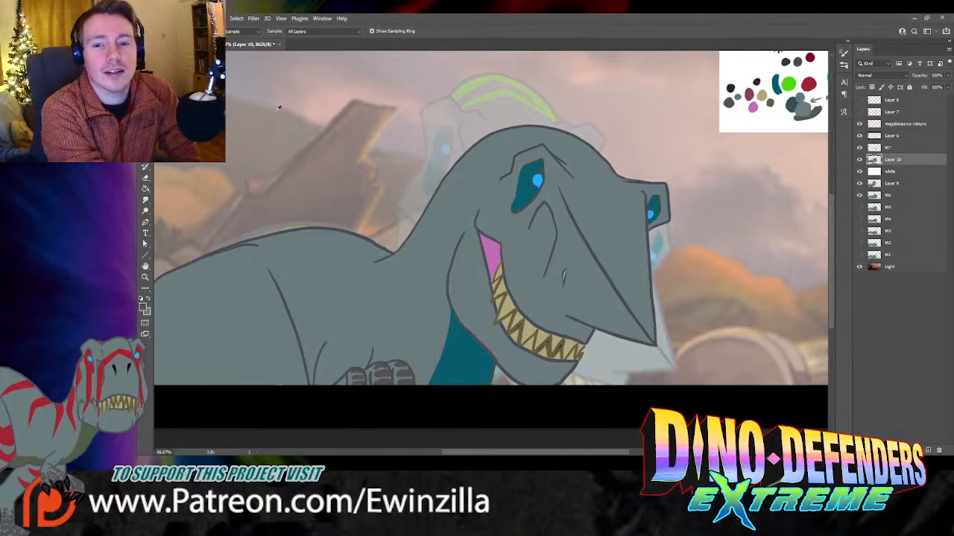
# Step: Lower the opacity of Layer 10 to 72% so the previous frame's markings show through
pyautogui.press('i')
pyautogui.click(948, 76)
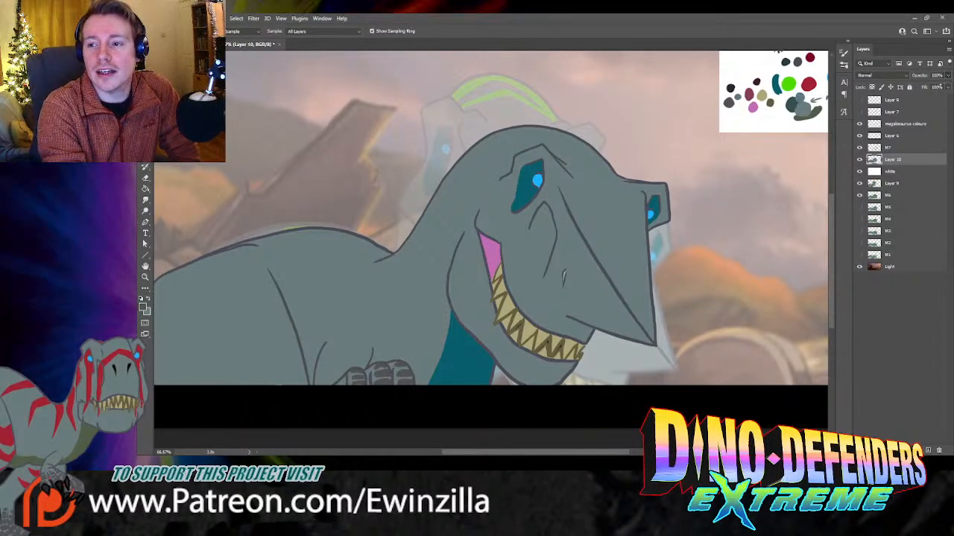
pyautogui.moveTo(947, 85); pyautogui.dragTo(937, 87)
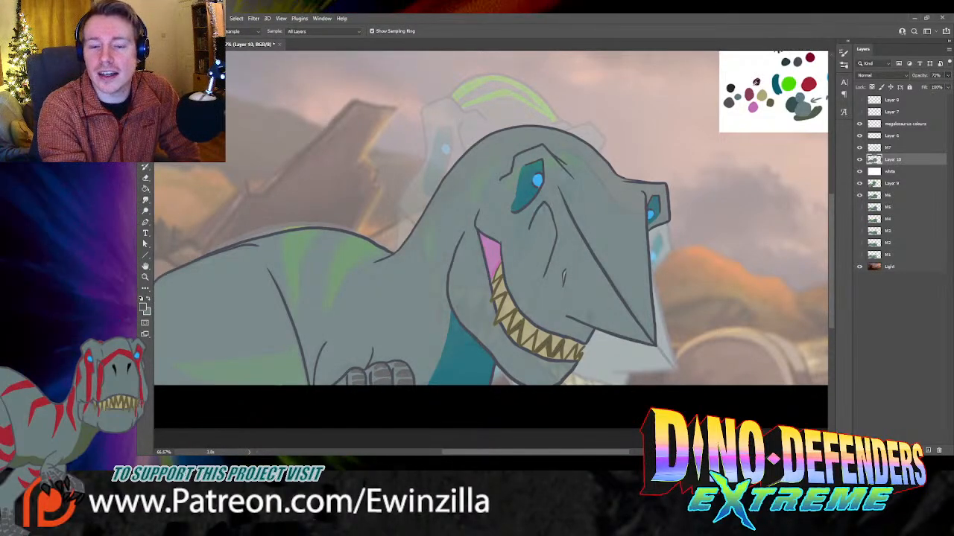
# Step: Paint a bright green stripe across the top of the head above the near eye and smudge both its ends to points
pyautogui.click(788, 82)
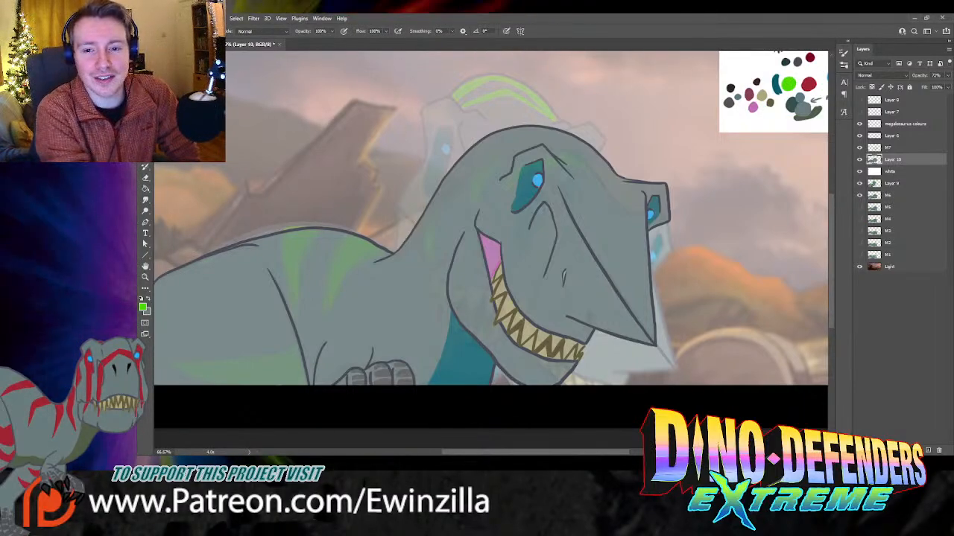
pyautogui.moveTo(605, 161)
pyautogui.mouseDown()
pyautogui.moveTo(552, 140)
pyautogui.moveTo(491, 173)
pyautogui.moveTo(524, 140)
pyautogui.moveTo(552, 134)
pyautogui.moveTo(592, 150)
pyautogui.moveTo(555, 137)
pyautogui.moveTo(497, 162)
pyautogui.moveTo(517, 144)
pyautogui.moveTo(507, 148)
pyautogui.moveTo(559, 132)
pyautogui.mouseUp()
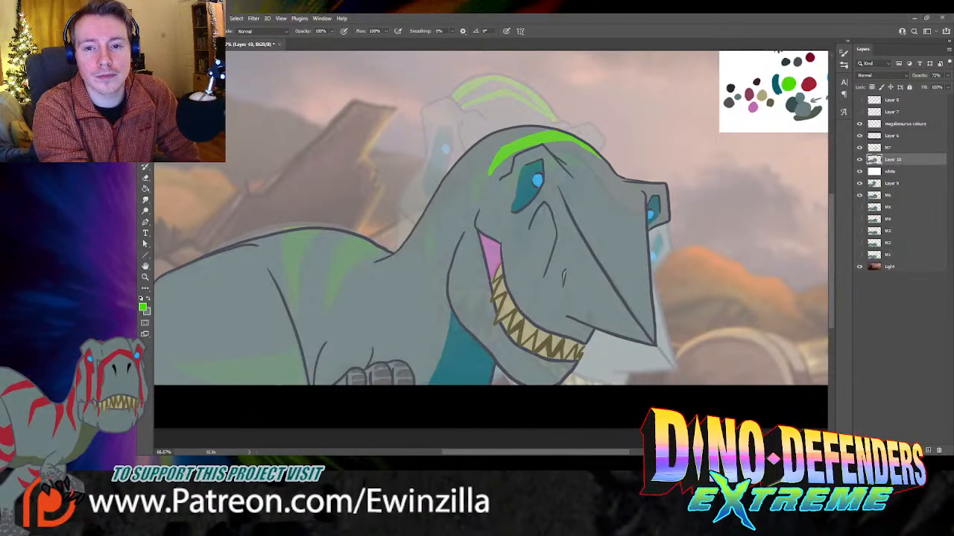
pyautogui.press('r')
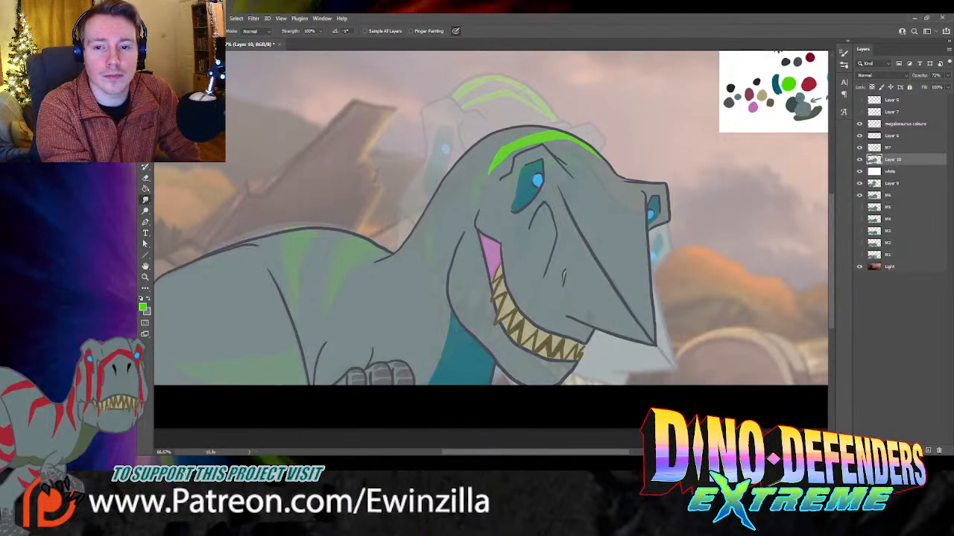
pyautogui.moveTo(602, 159); pyautogui.dragTo(585, 145)
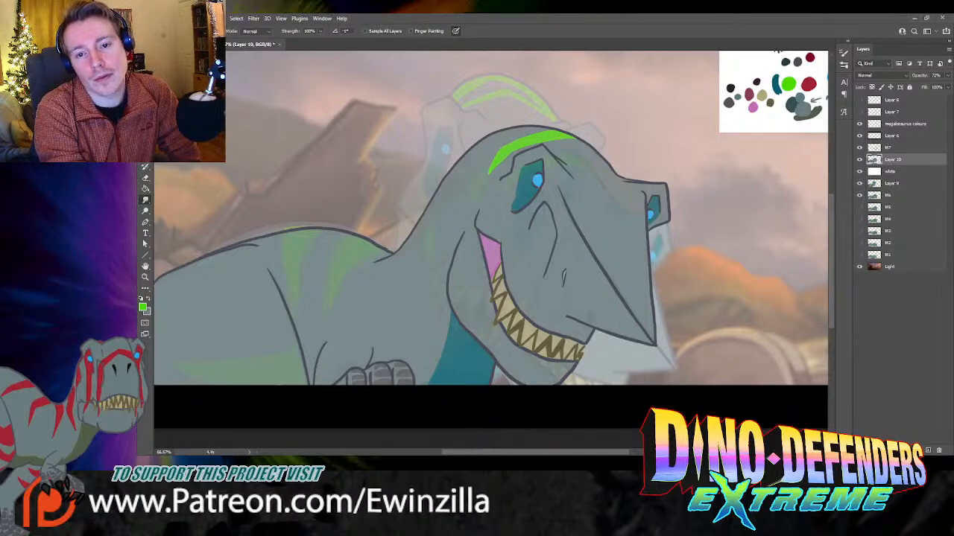
pyautogui.moveTo(489, 173); pyautogui.dragTo(500, 156)
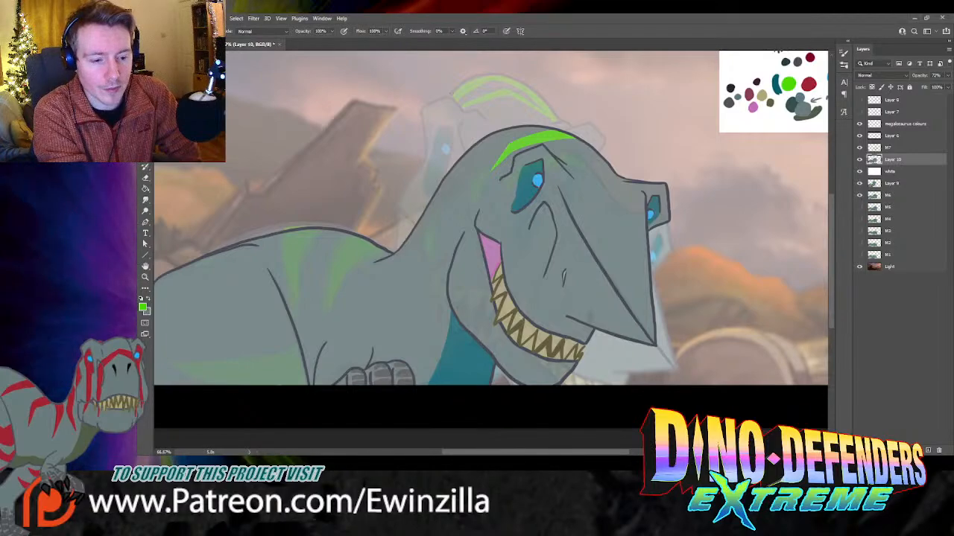
# Step: Add bright green stripes at the back of the head and on the neck, shaping them with the Smudge tool
pyautogui.moveTo(482, 139)
pyautogui.mouseDown()
pyautogui.moveTo(467, 174)
pyautogui.moveTo(496, 134)
pyautogui.moveTo(465, 175)
pyautogui.moveTo(469, 153)
pyautogui.mouseUp()
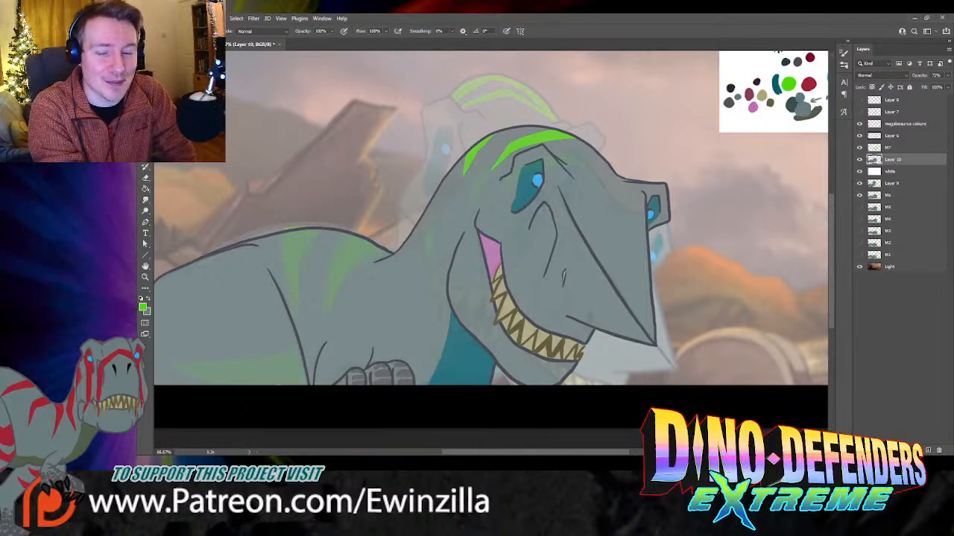
pyautogui.moveTo(425, 216)
pyautogui.mouseDown()
pyautogui.moveTo(429, 244)
pyautogui.moveTo(432, 201)
pyautogui.moveTo(427, 240)
pyautogui.mouseUp()
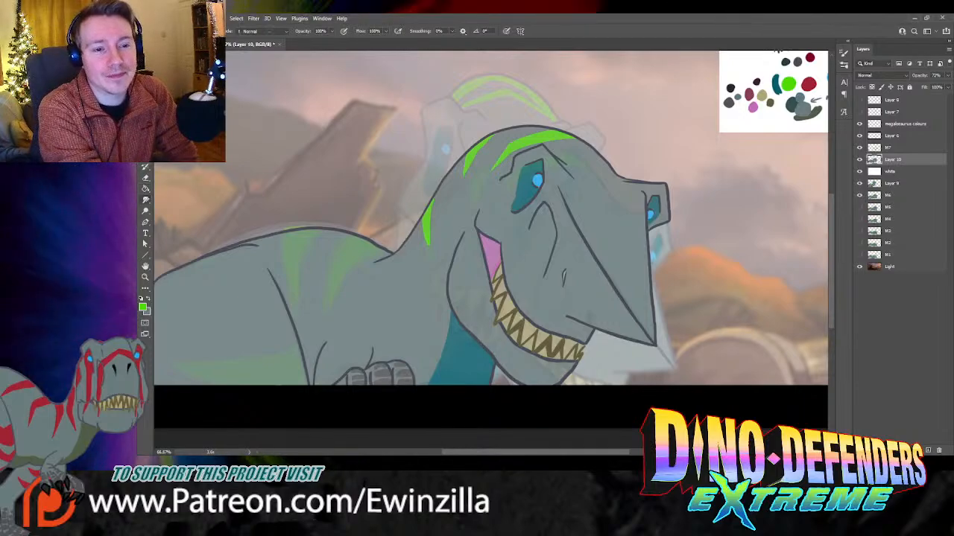
pyautogui.press('r')
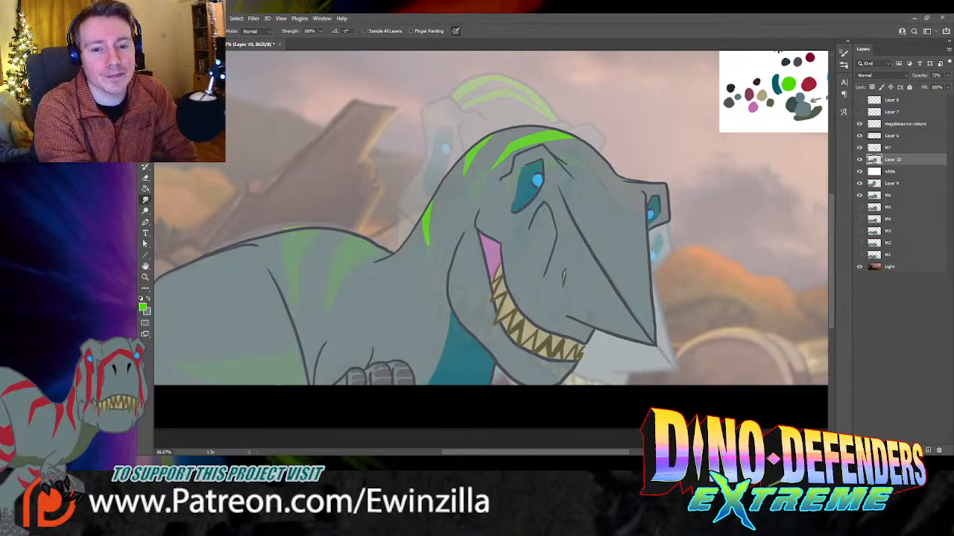
pyautogui.press('b')
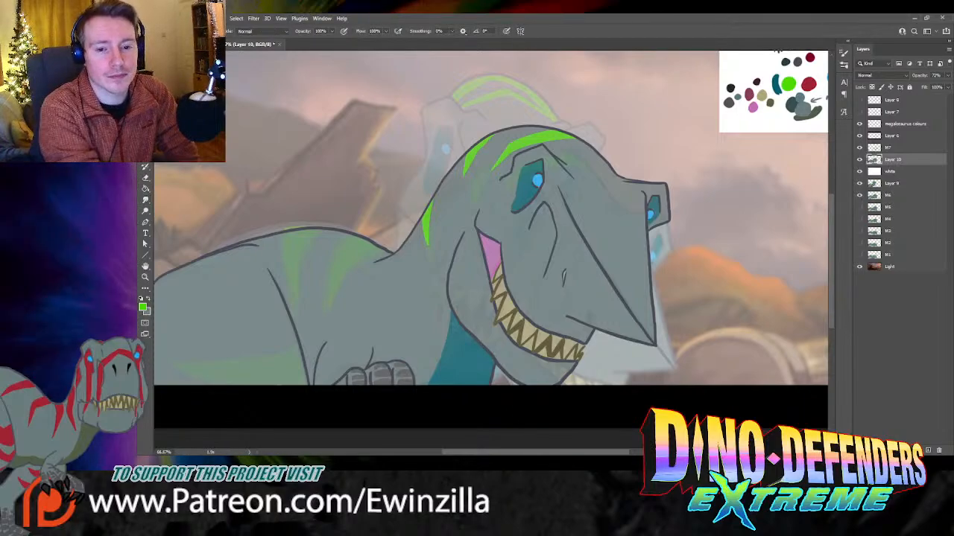
# Step: Paint two tapering bright green stripes down from the back over the shoulder, following the previous frame's markings
pyautogui.moveTo(347, 235)
pyautogui.mouseDown()
pyautogui.moveTo(327, 313)
pyautogui.moveTo(338, 280)
pyautogui.moveTo(379, 250)
pyautogui.moveTo(353, 237)
pyautogui.moveTo(367, 245)
pyautogui.moveTo(353, 239)
pyautogui.moveTo(343, 254)
pyautogui.moveTo(377, 249)
pyautogui.moveTo(339, 272)
pyautogui.moveTo(336, 254)
pyautogui.moveTo(330, 292)
pyautogui.mouseUp()
pyautogui.moveTo(338, 257); pyautogui.dragTo(332, 293)
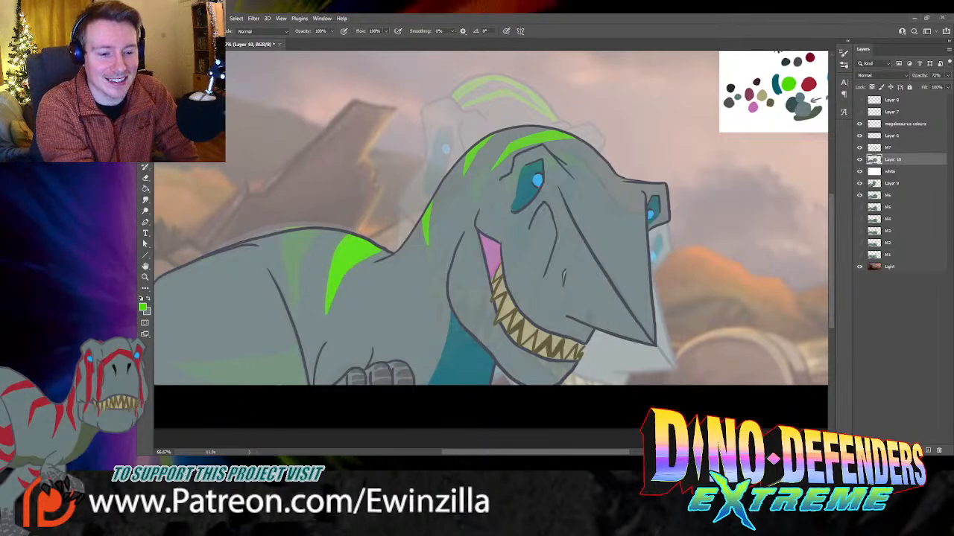
pyautogui.moveTo(283, 232)
pyautogui.mouseDown()
pyautogui.moveTo(281, 258)
pyautogui.moveTo(296, 305)
pyautogui.moveTo(304, 233)
pyautogui.mouseUp()
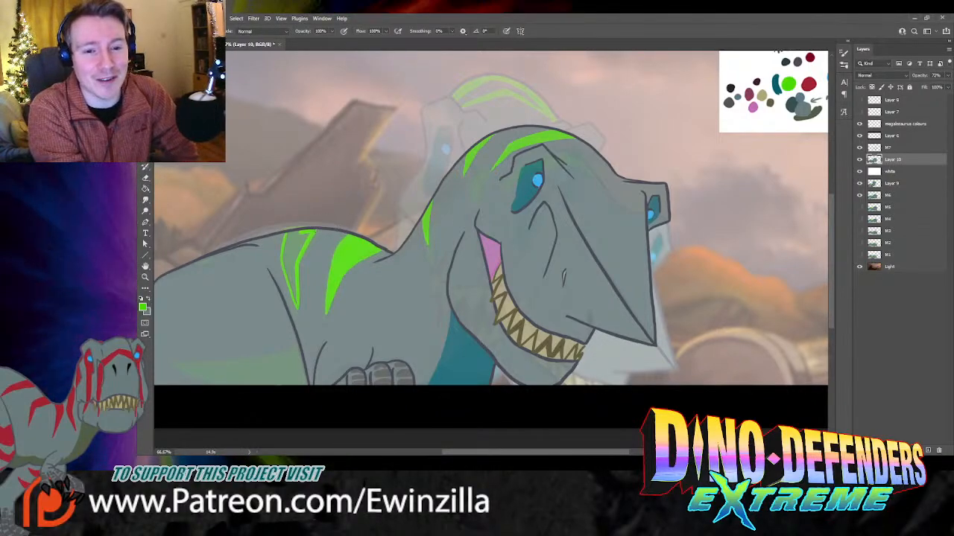
pyautogui.moveTo(289, 234)
pyautogui.mouseDown()
pyautogui.moveTo(291, 251)
pyautogui.moveTo(304, 239)
pyautogui.moveTo(289, 273)
pyautogui.moveTo(286, 253)
pyautogui.moveTo(295, 302)
pyautogui.mouseUp()
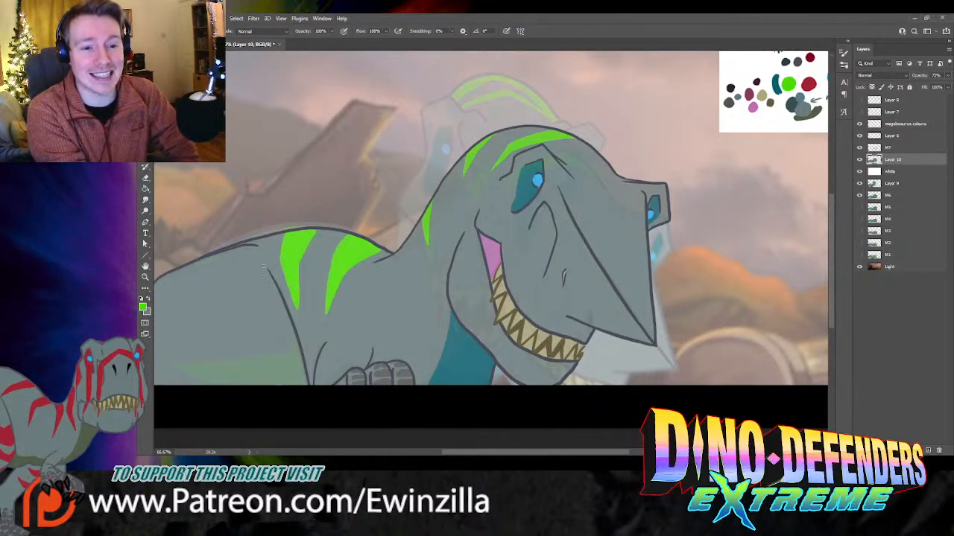
# Step: Paint a thin bright green stripe along the rear of the back and fill a large tapering green patch low on the flank
pyautogui.moveTo(187, 267); pyautogui.dragTo(237, 248)
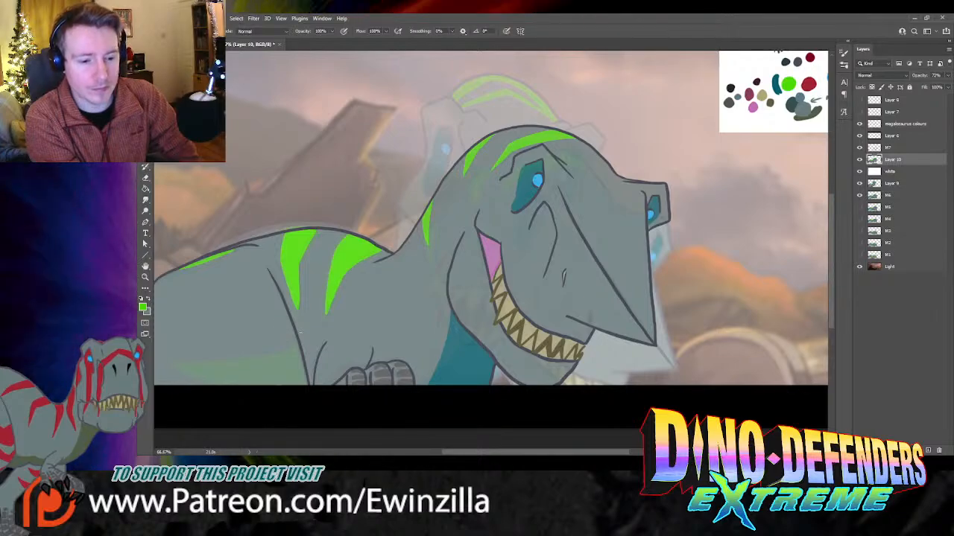
pyautogui.moveTo(296, 342)
pyautogui.mouseDown()
pyautogui.moveTo(247, 362)
pyautogui.moveTo(171, 363)
pyautogui.moveTo(257, 390)
pyautogui.moveTo(304, 384)
pyautogui.moveTo(297, 345)
pyautogui.moveTo(270, 362)
pyautogui.moveTo(181, 364)
pyautogui.moveTo(263, 361)
pyautogui.mouseUp()
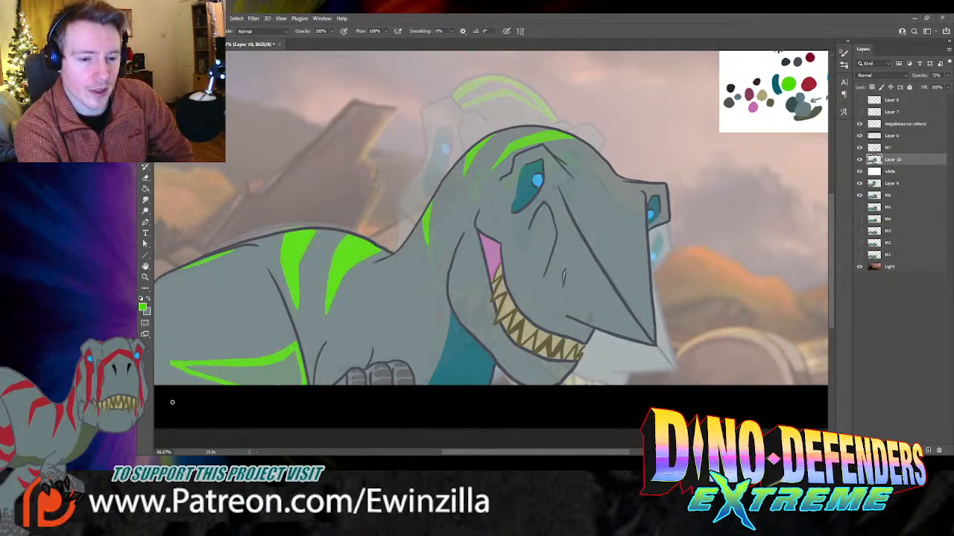
pyautogui.moveTo(238, 385)
pyautogui.mouseDown()
pyautogui.moveTo(210, 373)
pyautogui.moveTo(290, 389)
pyautogui.moveTo(246, 365)
pyautogui.moveTo(276, 374)
pyautogui.moveTo(276, 362)
pyautogui.moveTo(298, 365)
pyautogui.mouseUp()
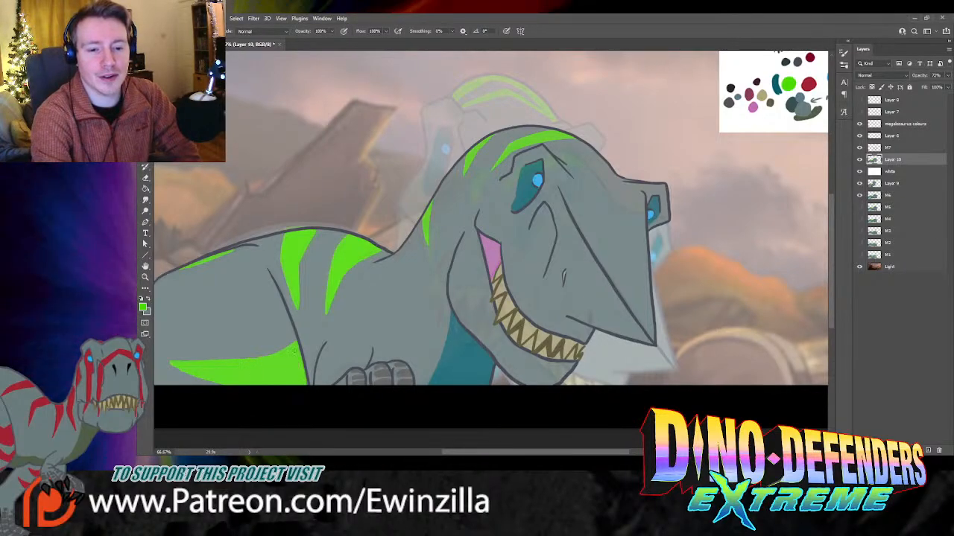
# Step: Restore the opacity of Layer 10 to 100%
pyautogui.press('r')
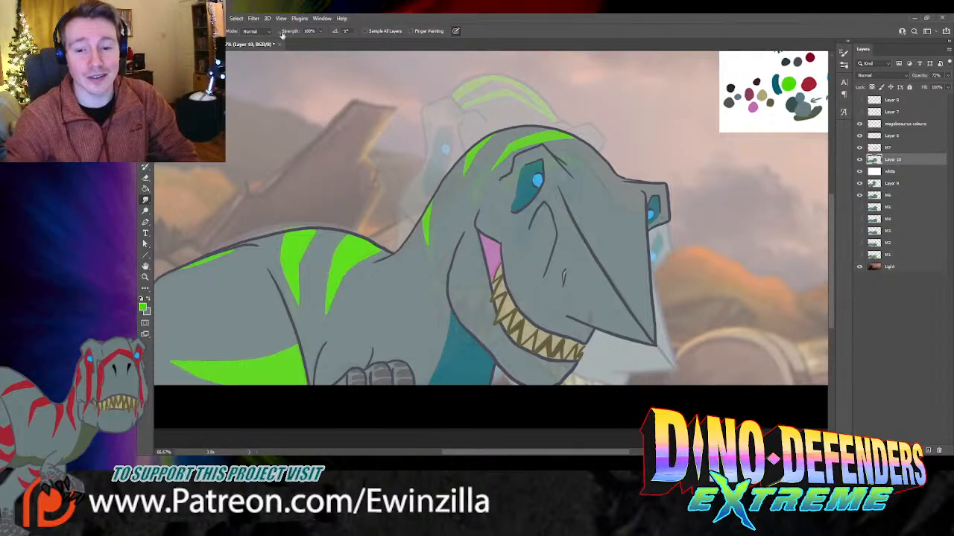
pyautogui.click(948, 75)
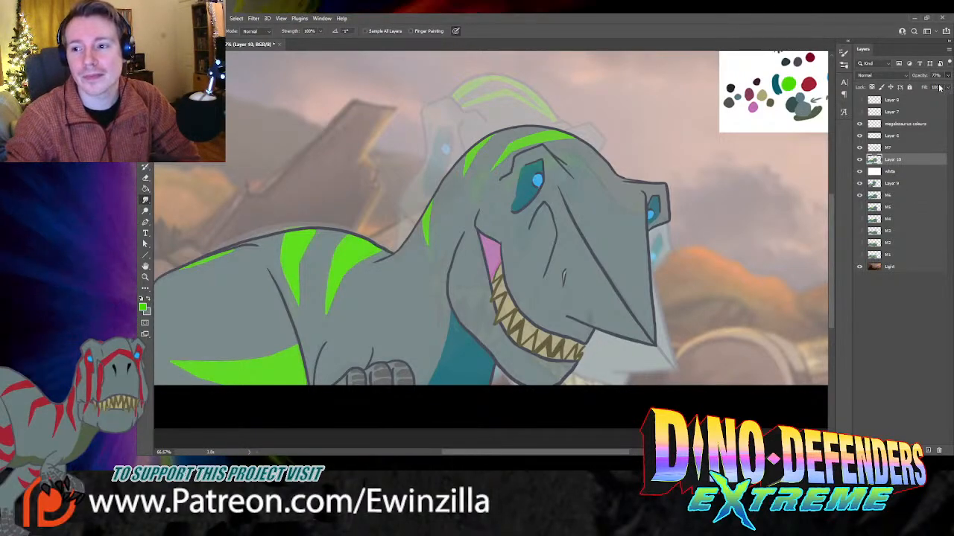
pyautogui.moveTo(938, 85); pyautogui.dragTo(948, 98)
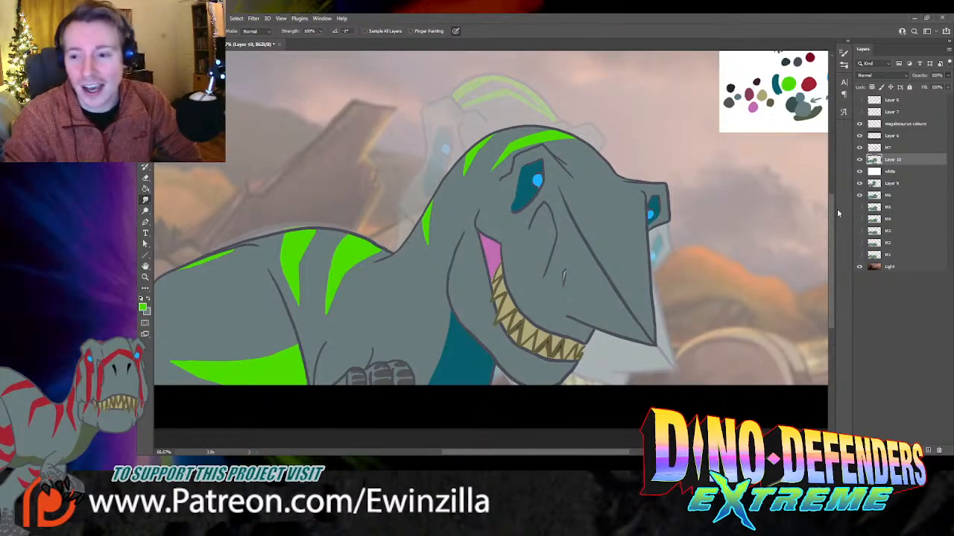
# Step: Sample the near-black swatch from the colour palette and paint in the dinosaur's nostril with it
pyautogui.press('i')
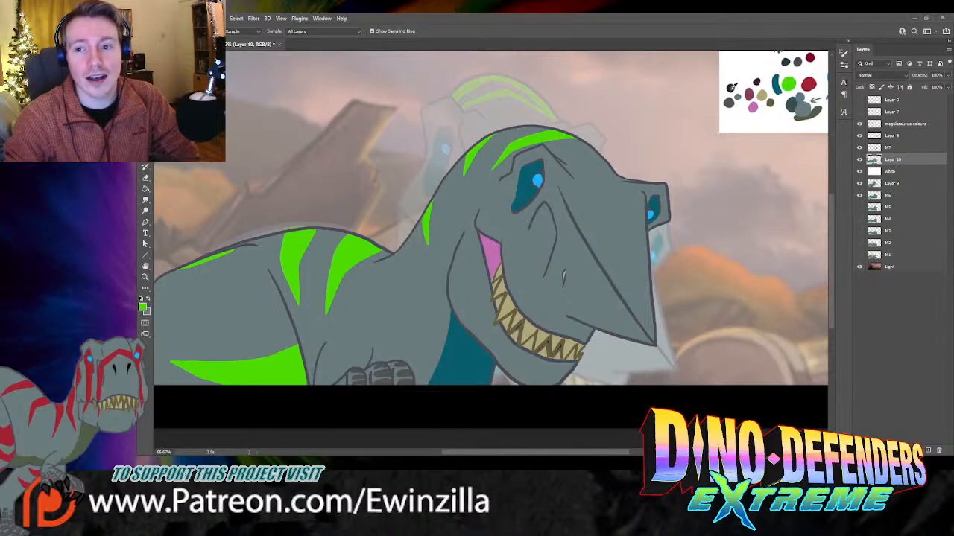
pyautogui.click(734, 88)
pyautogui.press('b')
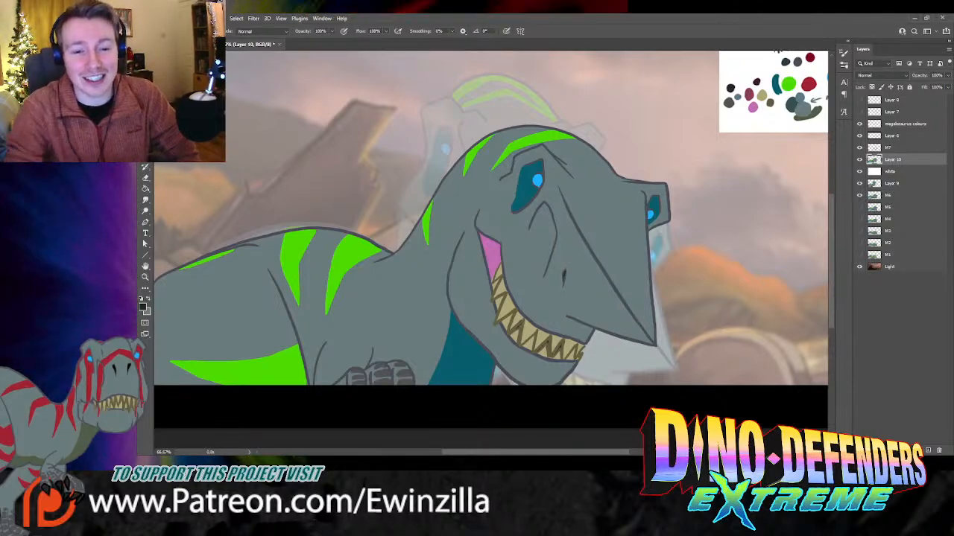
# Step: Refine the lower tip of the front shoulder stripe into a sharp point with the Smudge tool
pyautogui.click(145, 200)
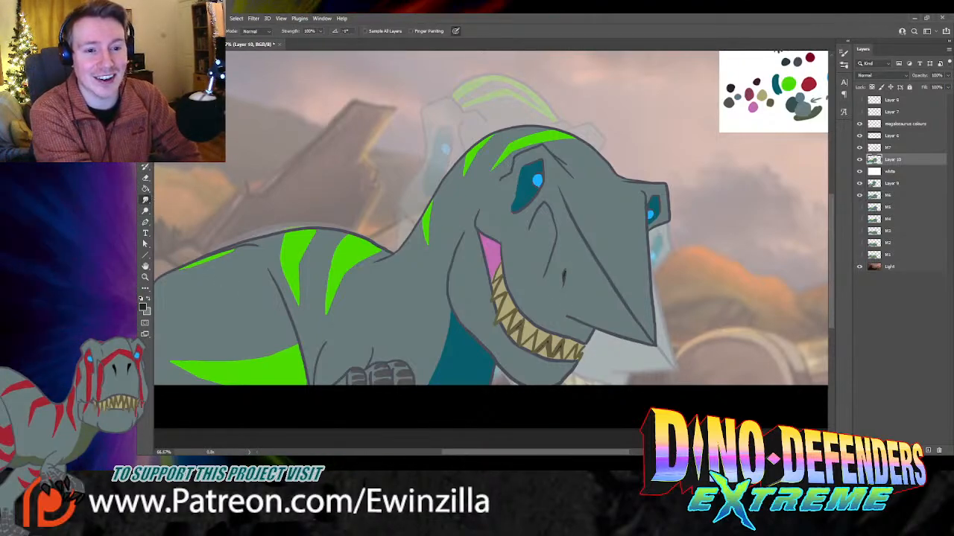
pyautogui.moveTo(328, 257); pyautogui.dragTo(325, 313)
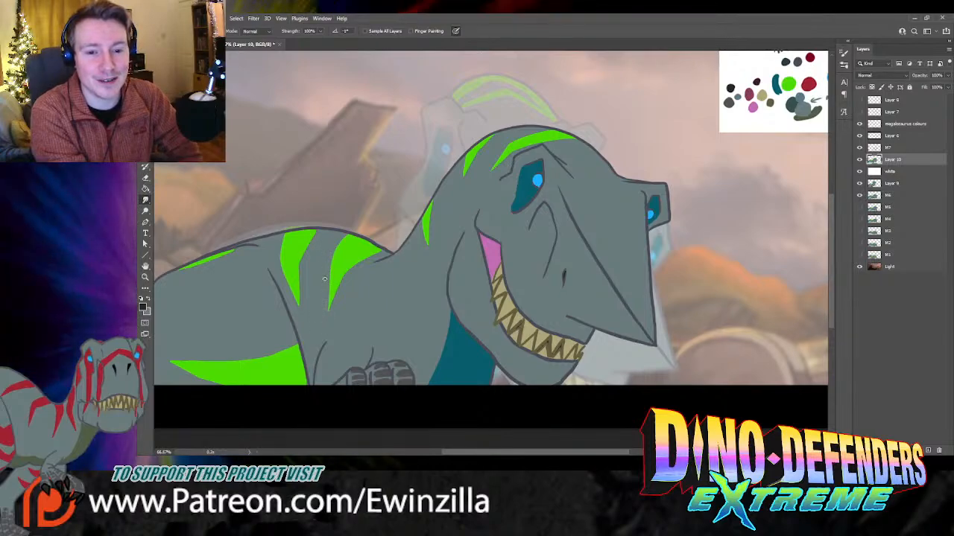
pyautogui.moveTo(332, 272); pyautogui.dragTo(326, 315)
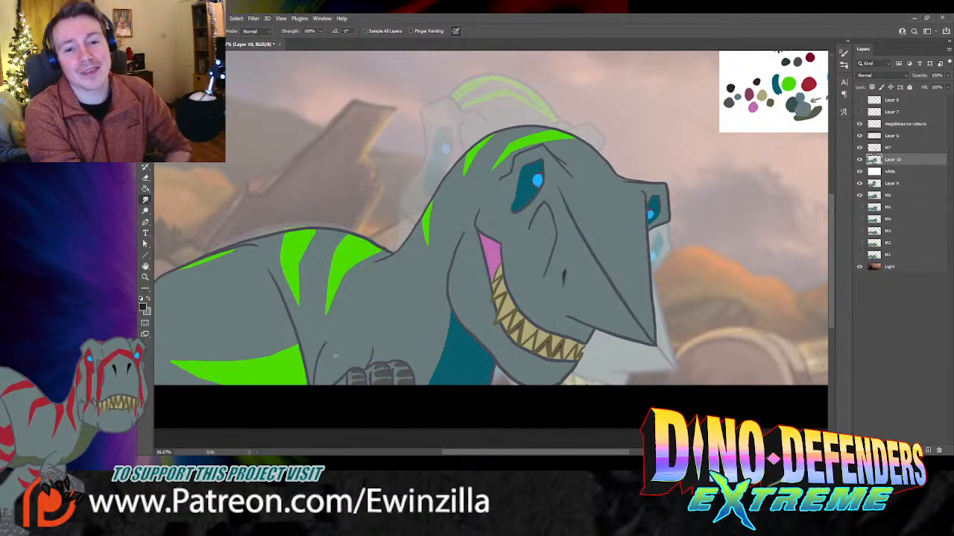
# Step: Merge the Layer 10 colours with the M7 line art into a single M7 layer
pyautogui.click(859, 148)
pyautogui.click(860, 149)
pyautogui.keyDown('shift'); pyautogui.click(893, 149); pyautogui.keyUp('shift')
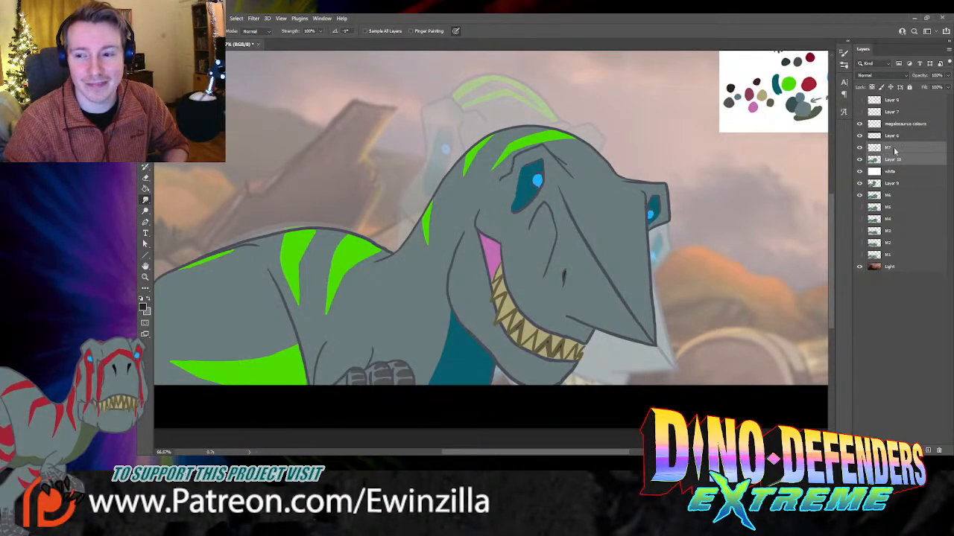
pyautogui.hotkey('ctrl', 'e')
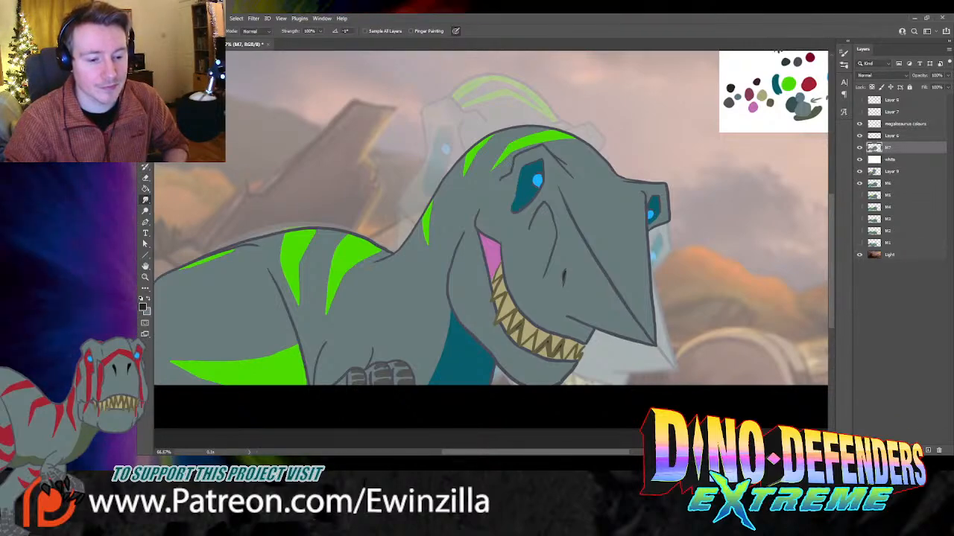
# Step: Lasso the dinosaur's head on layer M7, blur it with a filter, deselect it and soften the transition with the Blur tool
pyautogui.press('l')
pyautogui.moveTo(588, 132)
pyautogui.mouseDown()
pyautogui.moveTo(641, 156)
pyautogui.moveTo(697, 339)
pyautogui.moveTo(659, 408)
pyautogui.moveTo(543, 421)
pyautogui.moveTo(511, 397)
pyautogui.moveTo(442, 296)
pyautogui.moveTo(465, 176)
pyautogui.moveTo(488, 123)
pyautogui.moveTo(555, 110)
pyautogui.mouseUp()
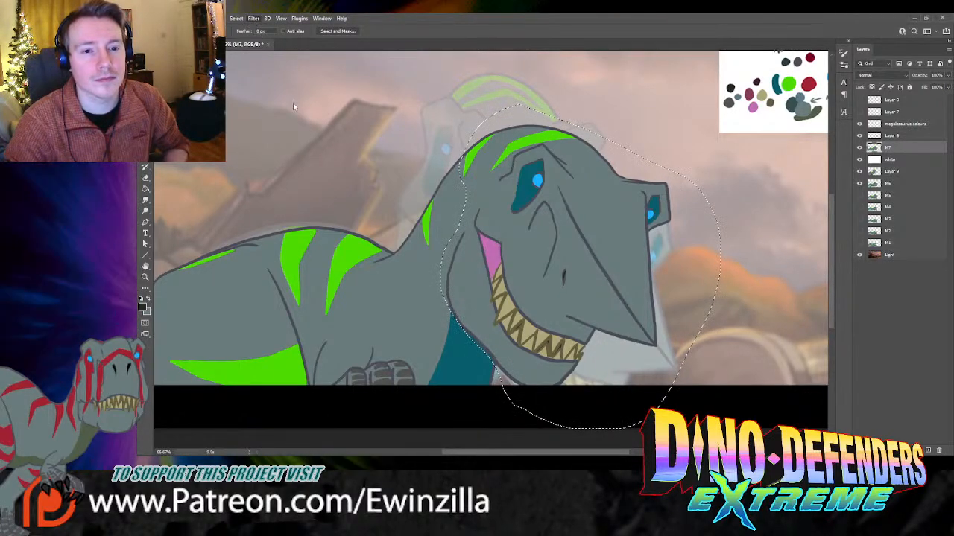
pyautogui.click(383, 178)
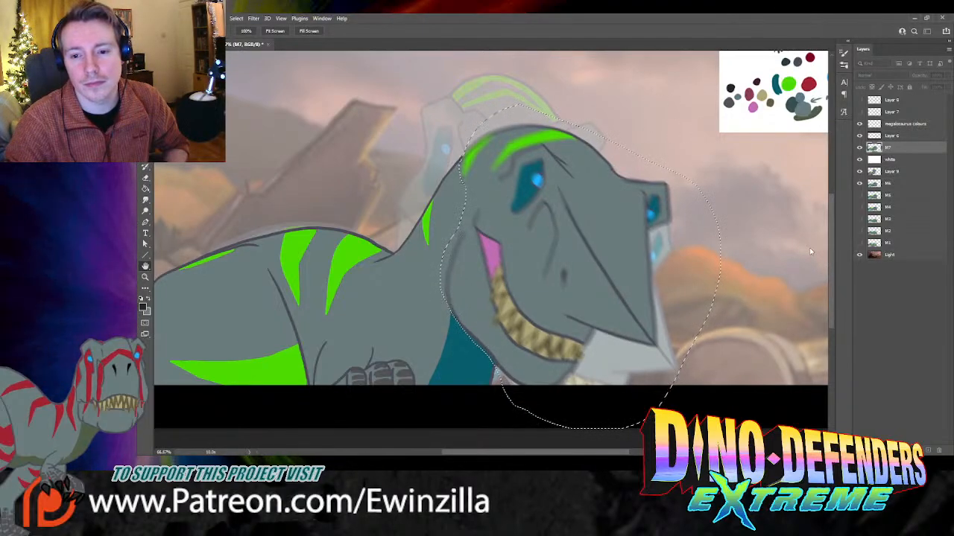
pyautogui.hotkey('ctrl', 'd')
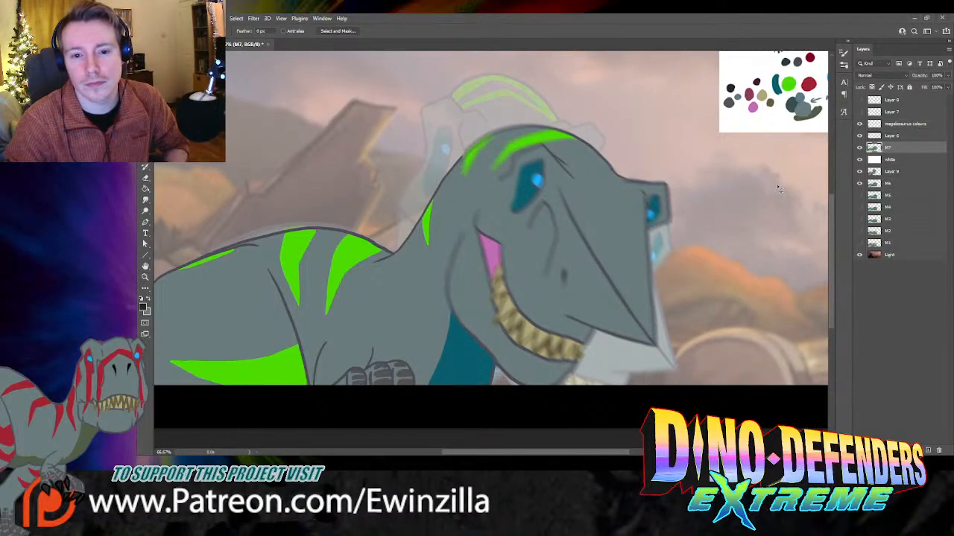
pyautogui.click(146, 200)
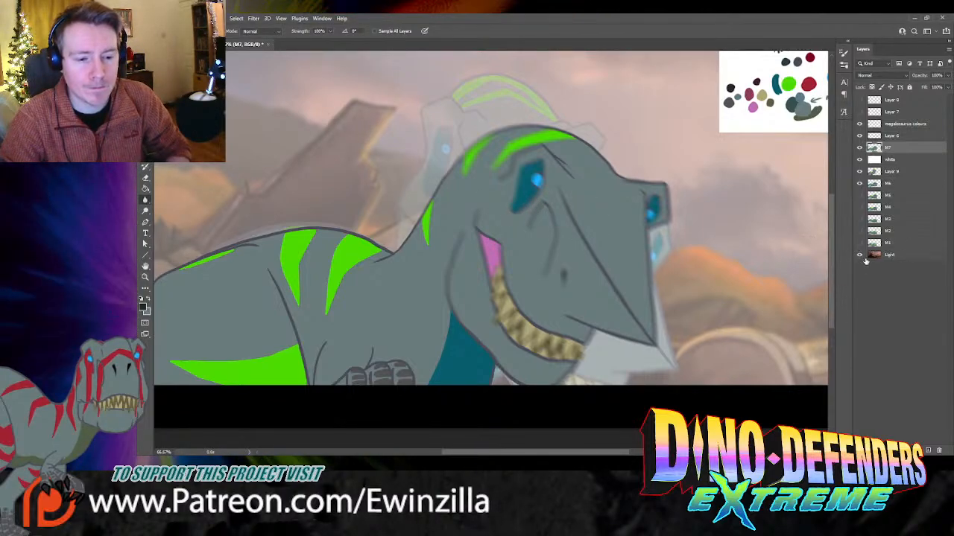
# Step: Move layer M7 beneath Layer 9, directly above M6, and hide M6
pyautogui.moveTo(907, 153); pyautogui.dragTo(898, 173)
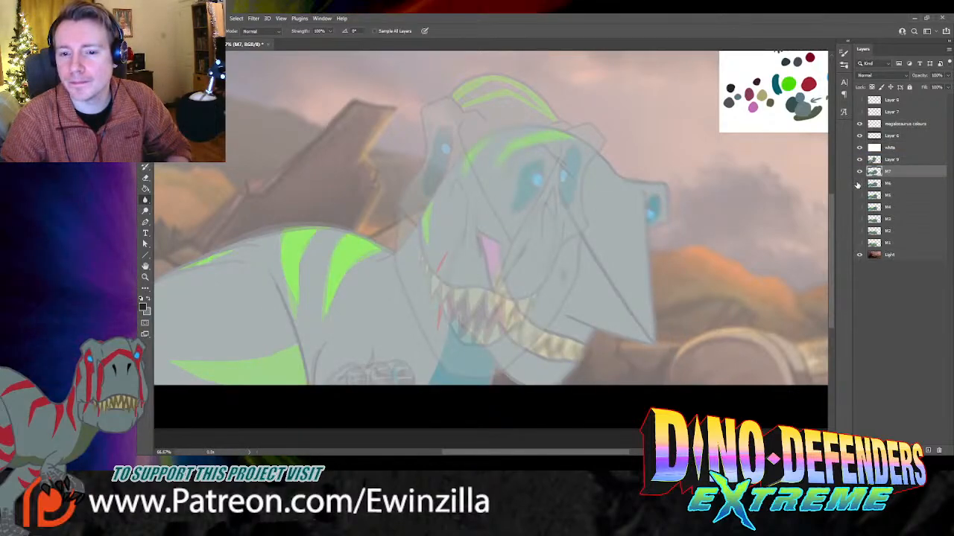
pyautogui.click(858, 175)
pyautogui.click(858, 175)
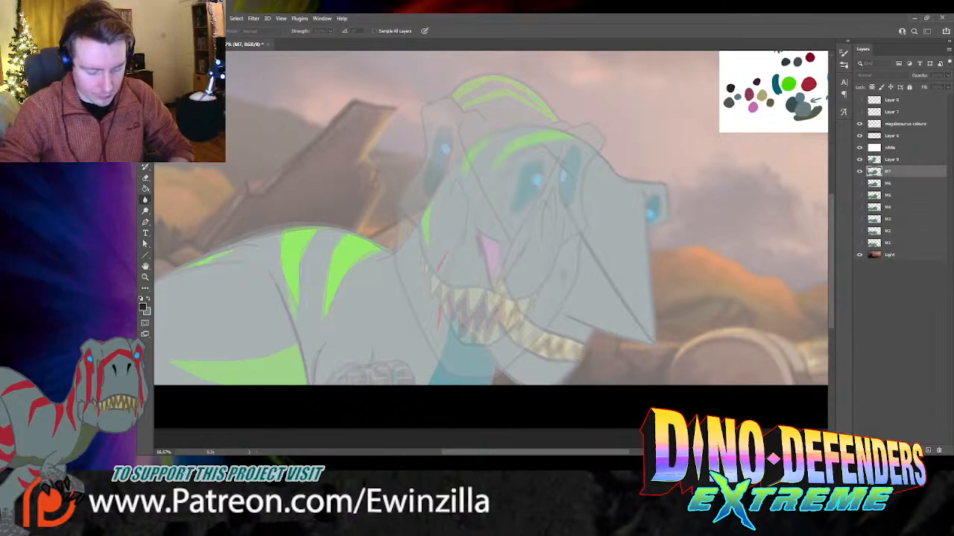
# Step: Add a new layer named M8 and place it above the white layer
pyautogui.write('M8')
pyautogui.click(579, 207)
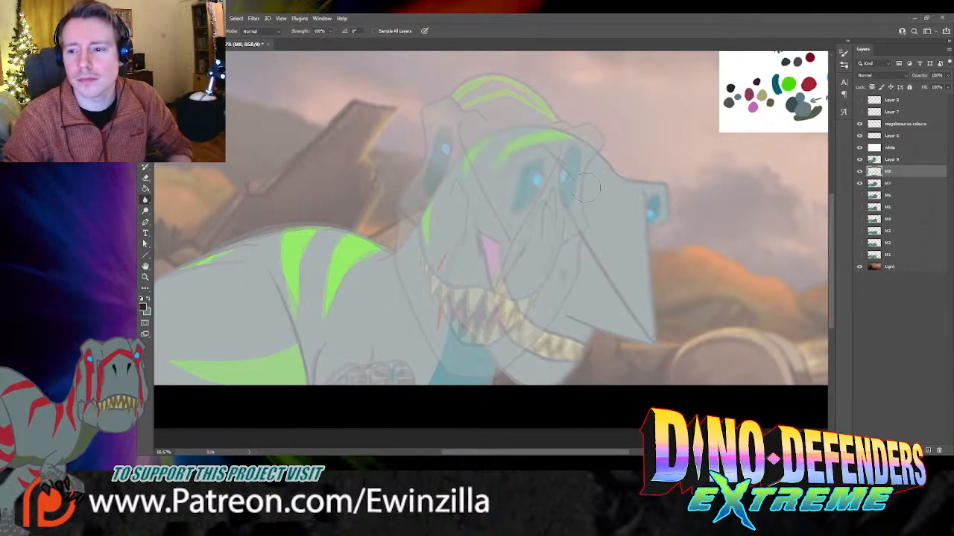
pyautogui.moveTo(901, 177); pyautogui.dragTo(897, 148)
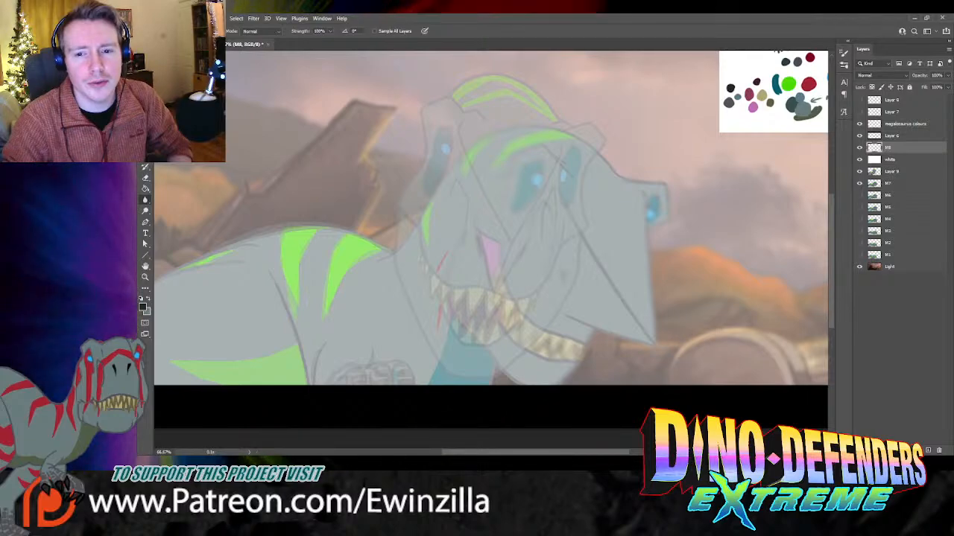
# Step: Sample the dark grey outline swatch from the colour palette for drawing with the Brush tool
pyautogui.click(147, 277)
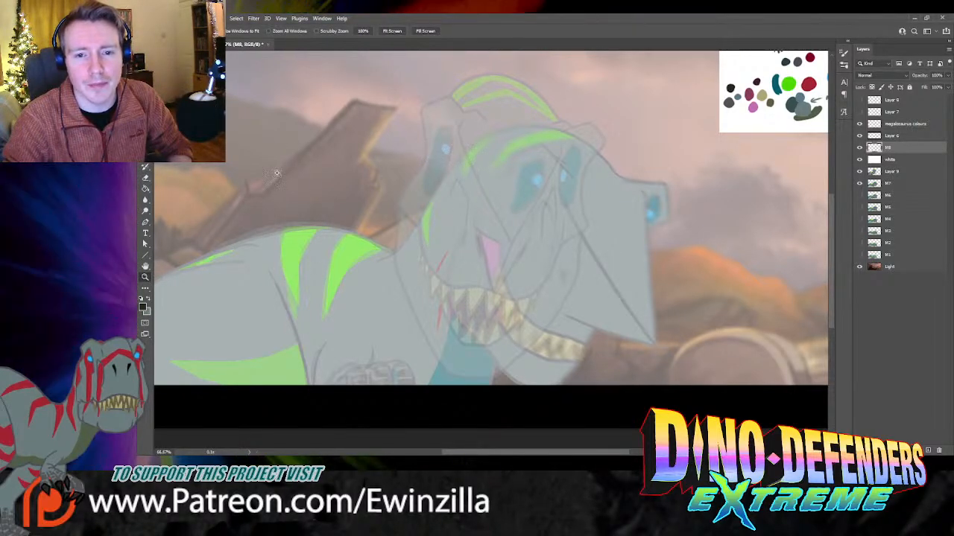
pyautogui.click(145, 145)
pyautogui.click(145, 123)
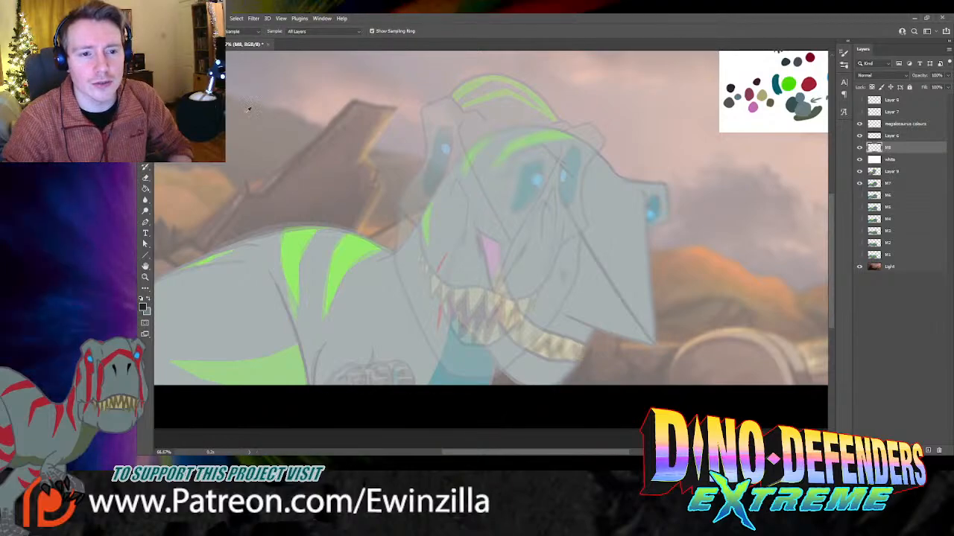
pyautogui.click(797, 61)
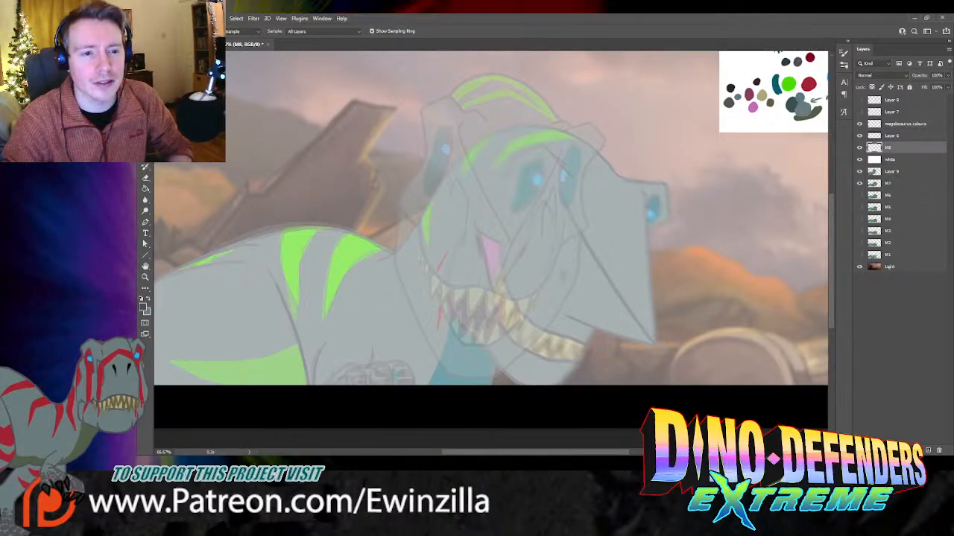
pyautogui.press('b')
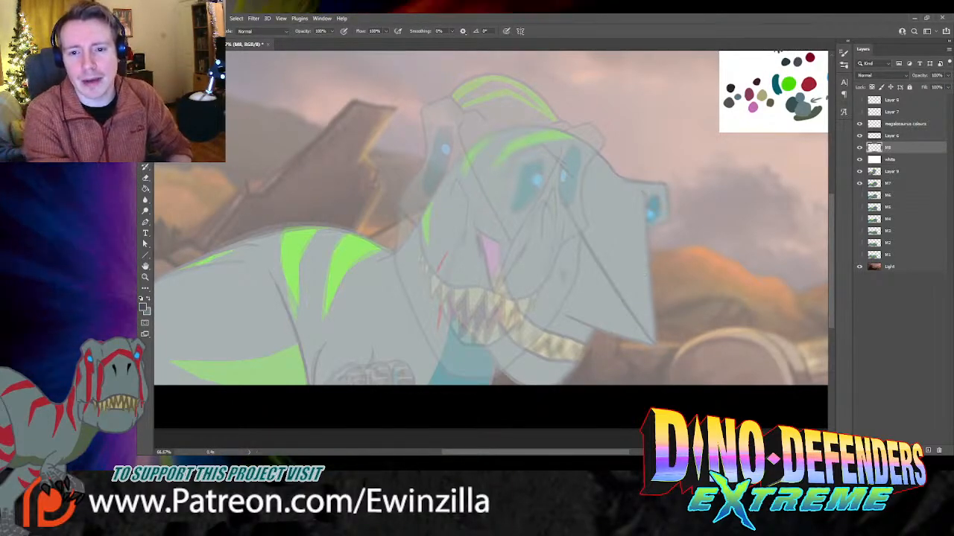
# Step: Draw the near brow ridge and the near eye with its pupil on layer M8, over the faded previous frame
pyautogui.press('z')
pyautogui.click(575, 235)
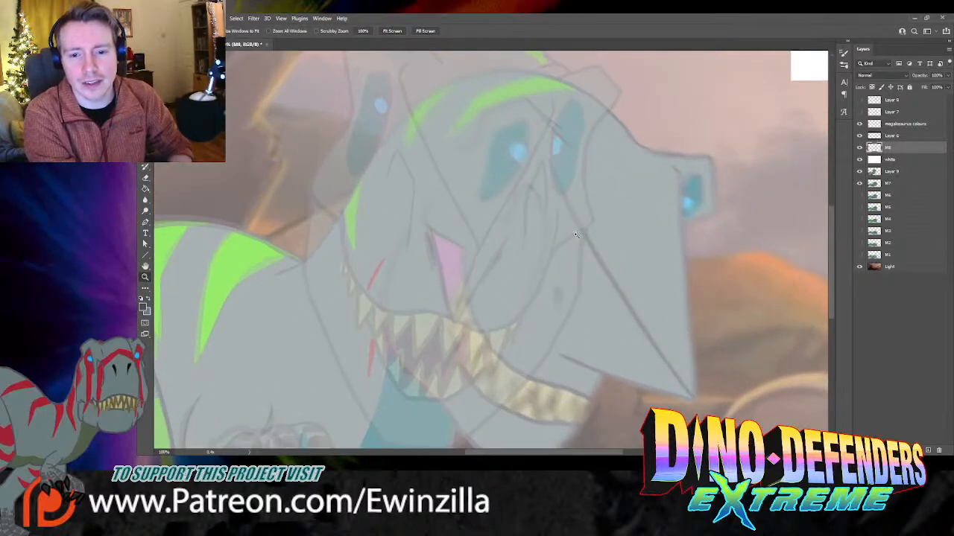
pyautogui.press('b')
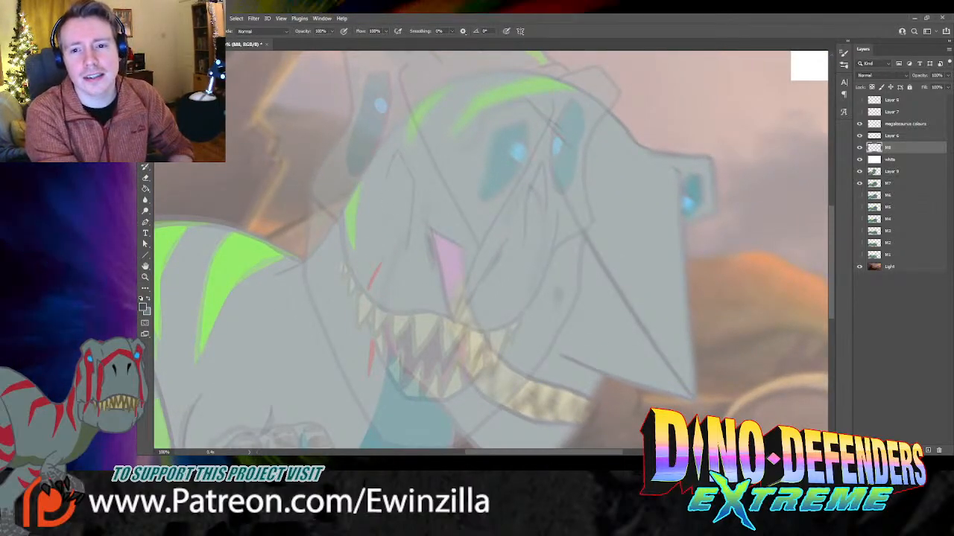
pyautogui.scroll(2, 644, 195)
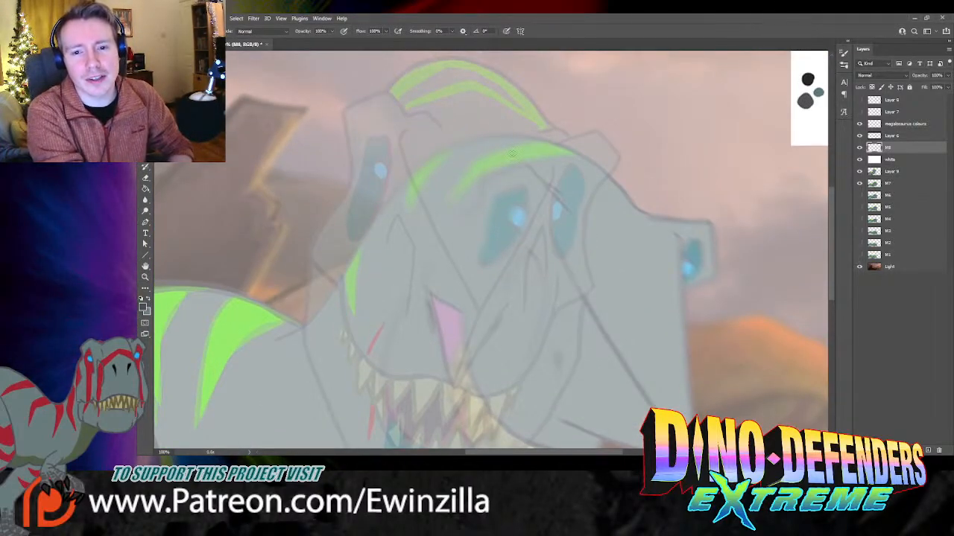
pyautogui.moveTo(526, 153)
pyautogui.mouseDown()
pyautogui.moveTo(502, 137)
pyautogui.moveTo(461, 158)
pyautogui.moveTo(498, 136)
pyautogui.moveTo(492, 132)
pyautogui.moveTo(455, 158)
pyautogui.moveTo(453, 189)
pyautogui.moveTo(420, 222)
pyautogui.moveTo(422, 281)
pyautogui.mouseUp()
pyautogui.hotkey('ctrl', 'z')
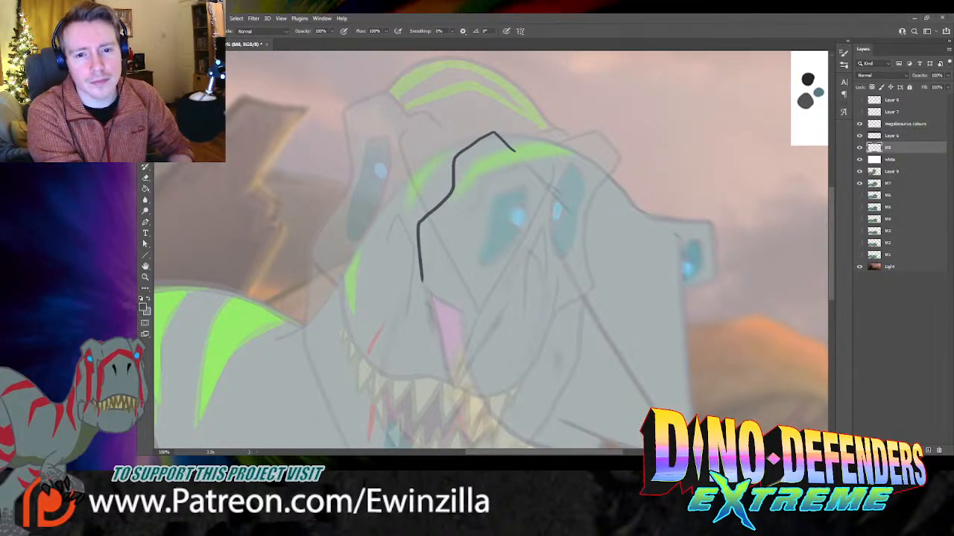
pyautogui.moveTo(478, 178)
pyautogui.mouseDown()
pyautogui.moveTo(499, 169)
pyautogui.moveTo(510, 181)
pyautogui.moveTo(504, 218)
pyautogui.moveTo(458, 283)
pyautogui.mouseUp()
pyautogui.moveTo(497, 201); pyautogui.dragTo(508, 212)
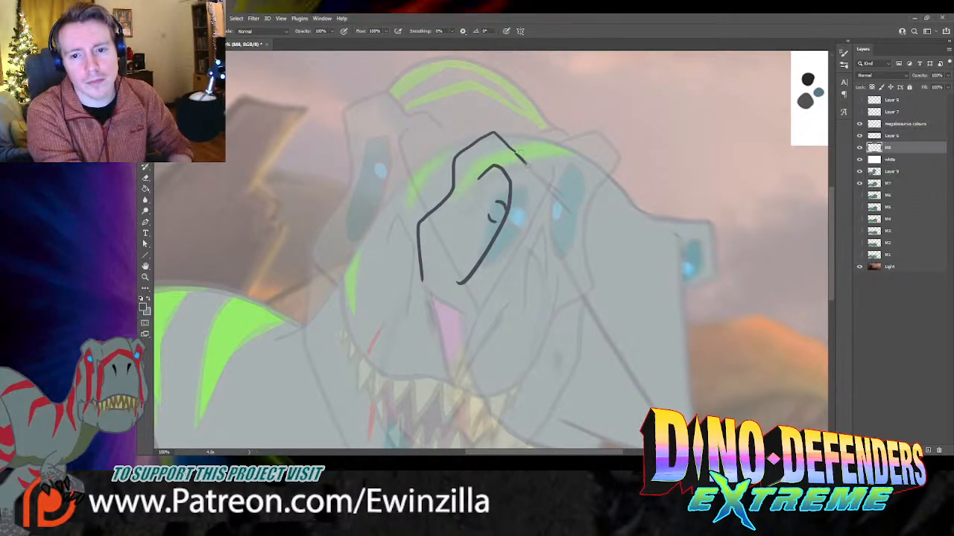
# Step: Draw the ridge across the top of the head, the far brow and the narrow far eye with its pupil
pyautogui.moveTo(511, 149)
pyautogui.mouseDown()
pyautogui.moveTo(556, 171)
pyautogui.moveTo(684, 210)
pyautogui.moveTo(693, 255)
pyautogui.moveTo(660, 296)
pyautogui.moveTo(647, 364)
pyautogui.mouseUp()
pyautogui.hotkey('ctrl', 'z')
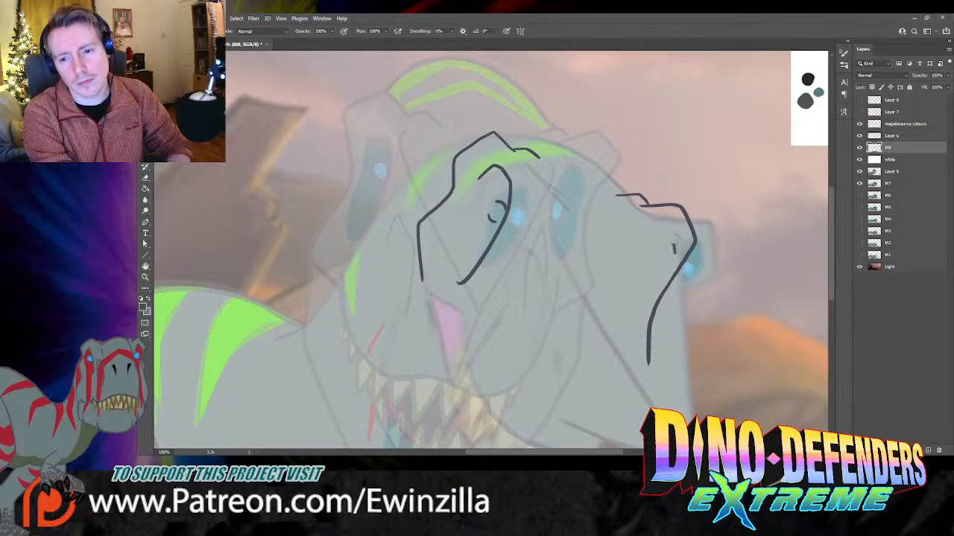
pyautogui.moveTo(673, 247)
pyautogui.mouseDown()
pyautogui.moveTo(642, 275)
pyautogui.moveTo(634, 331)
pyautogui.mouseUp()
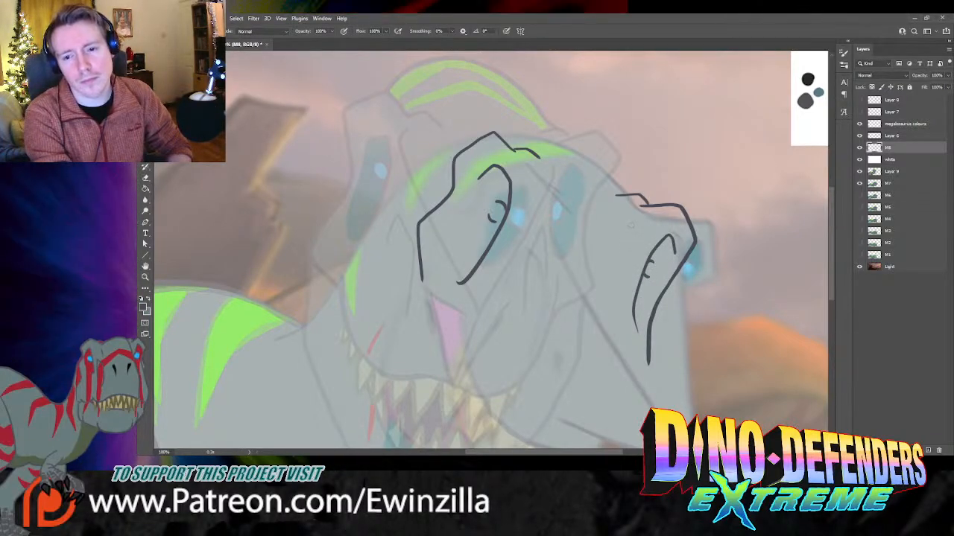
pyautogui.moveTo(622, 227); pyautogui.dragTo(654, 394)
pyautogui.moveTo(523, 207); pyautogui.dragTo(597, 375)
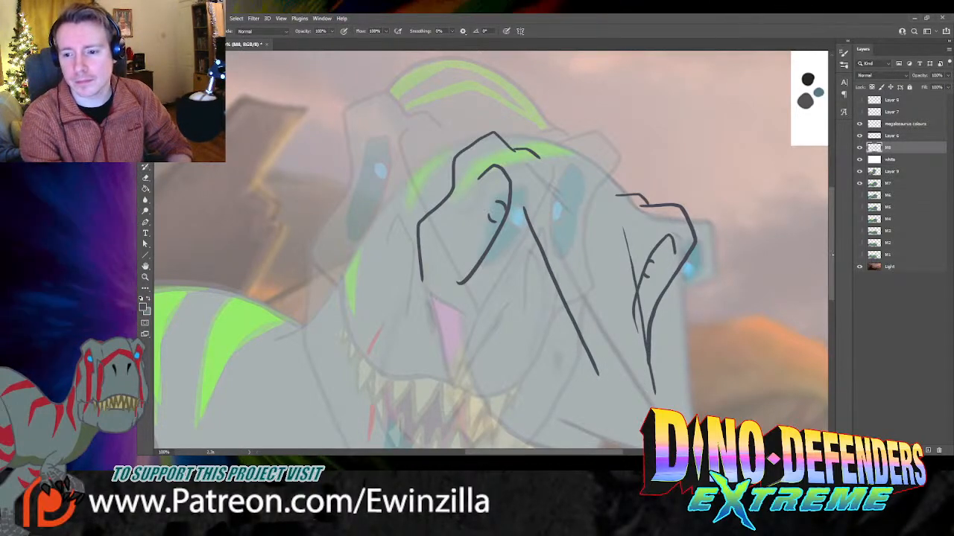
pyautogui.scroll(-3, 601, 325)
pyautogui.hotkey('ctrl', 'z')
pyautogui.hotkey('ctrl', 'z')
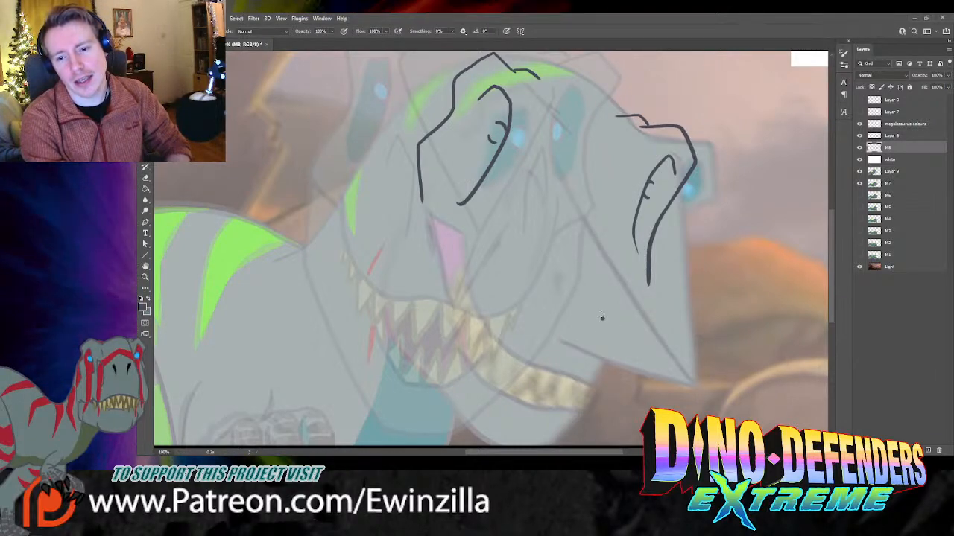
pyautogui.moveTo(603, 321); pyautogui.dragTo(638, 164)
pyautogui.hotkey('ctrl', 'z')
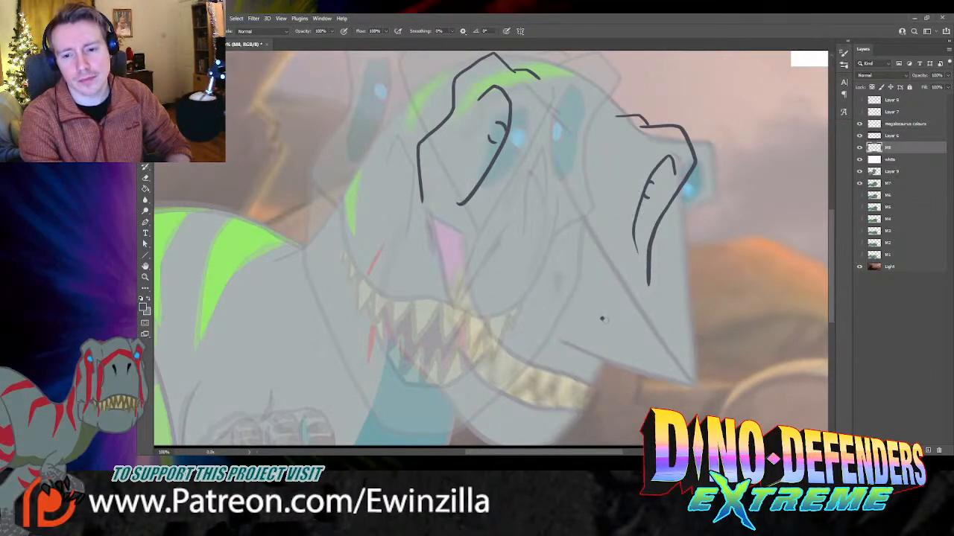
# Step: Draw the two snout ridge lines on layer M8, running from between the eyes down to a point at the nose tip
pyautogui.moveTo(602, 319); pyautogui.dragTo(663, 157)
pyautogui.hotkey('ctrl', 'z')
pyautogui.moveTo(602, 319); pyautogui.dragTo(647, 146)
pyautogui.moveTo(602, 319); pyautogui.dragTo(514, 102)
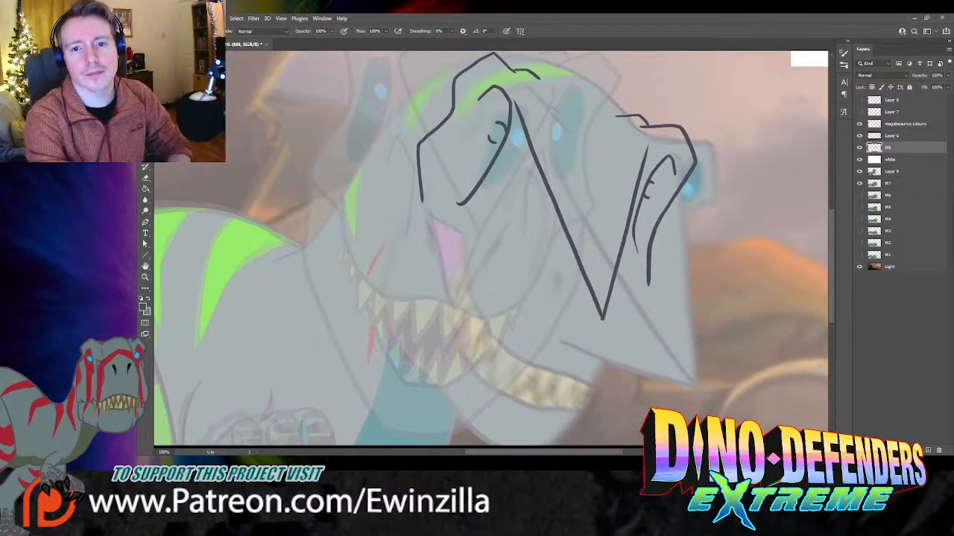
pyautogui.hotkey('ctrl', 'z')
pyautogui.moveTo(530, 135); pyautogui.dragTo(559, 206)
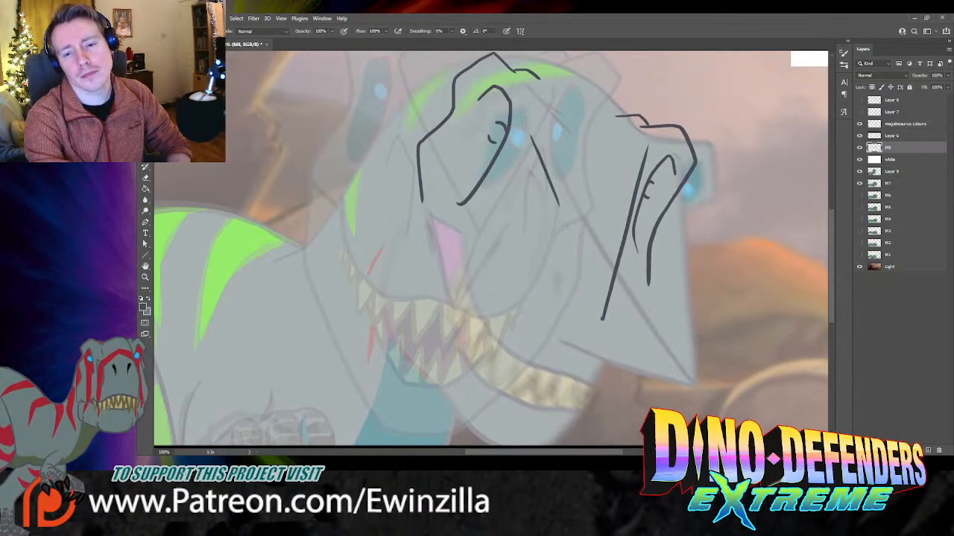
pyautogui.hotkey('ctrl', 'z')
pyautogui.moveTo(520, 110); pyautogui.dragTo(602, 319)
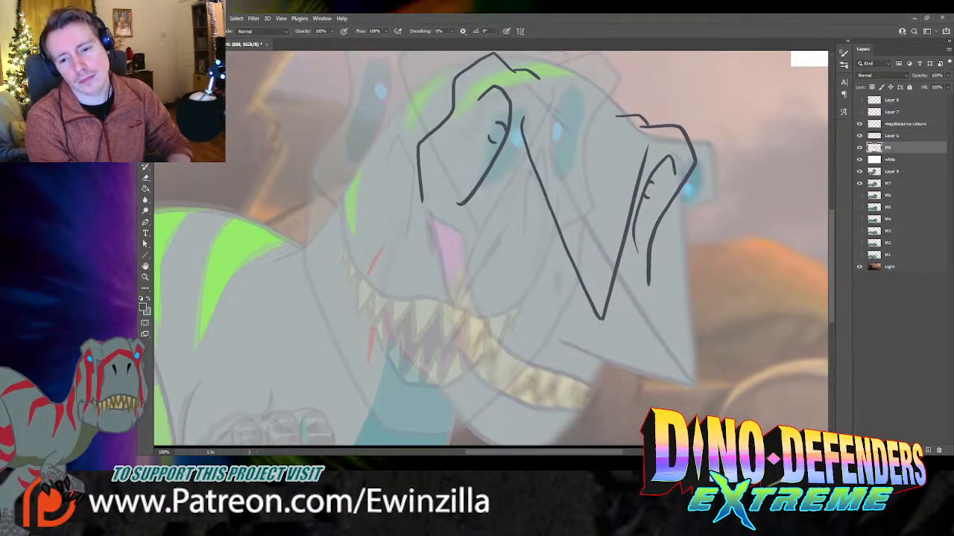
# Step: Draw a short, slightly slanted lip line running back from the nose tip toward the near side of the mouth
pyautogui.moveTo(602, 318); pyautogui.dragTo(537, 325)
pyautogui.moveTo(602, 320); pyautogui.dragTo(550, 347)
pyautogui.hotkey('ctrl', 'z')
pyautogui.hotkey('ctrl', 'z')
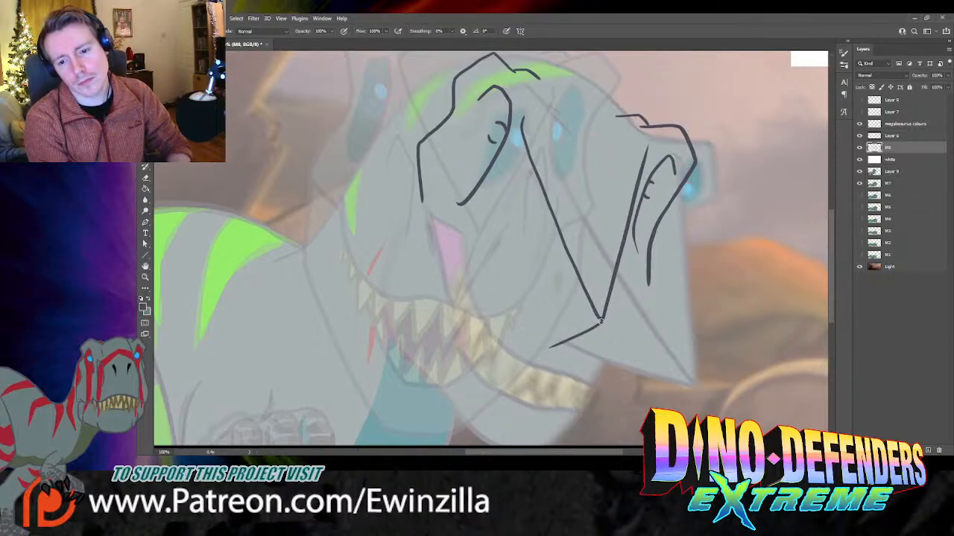
pyautogui.moveTo(601, 321); pyautogui.dragTo(546, 336)
pyautogui.hotkey('ctrl', 'z')
pyautogui.hotkey('ctrl', 'z')
pyautogui.moveTo(601, 321); pyautogui.dragTo(535, 335)
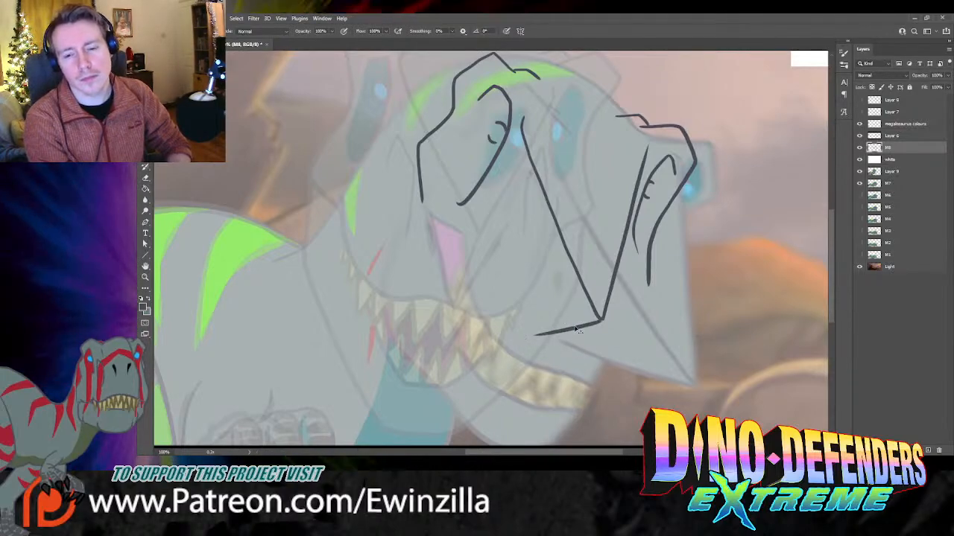
pyautogui.hotkey('ctrl', 'z')
pyautogui.moveTo(601, 321); pyautogui.dragTo(547, 333)
# Step: Draw the angular fold below the near eye and a small near nostril, saving the document along the way
pyautogui.moveTo(483, 218)
pyautogui.mouseDown()
pyautogui.moveTo(519, 228)
pyautogui.moveTo(513, 274)
pyautogui.mouseUp()
pyautogui.hotkey('ctrl', 'z')
pyautogui.moveTo(477, 223)
pyautogui.mouseDown()
pyautogui.moveTo(515, 194)
pyautogui.moveTo(498, 262)
pyautogui.mouseUp()
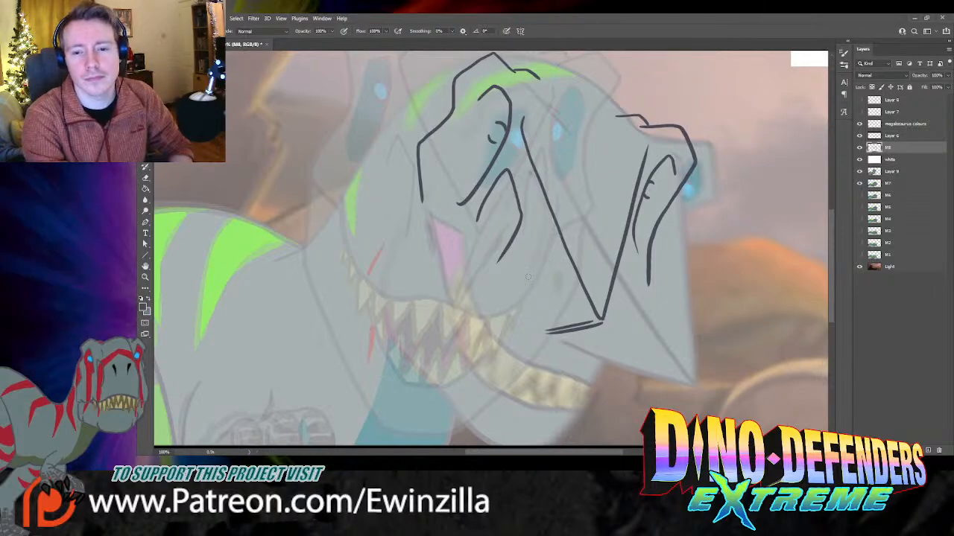
pyautogui.press('s')
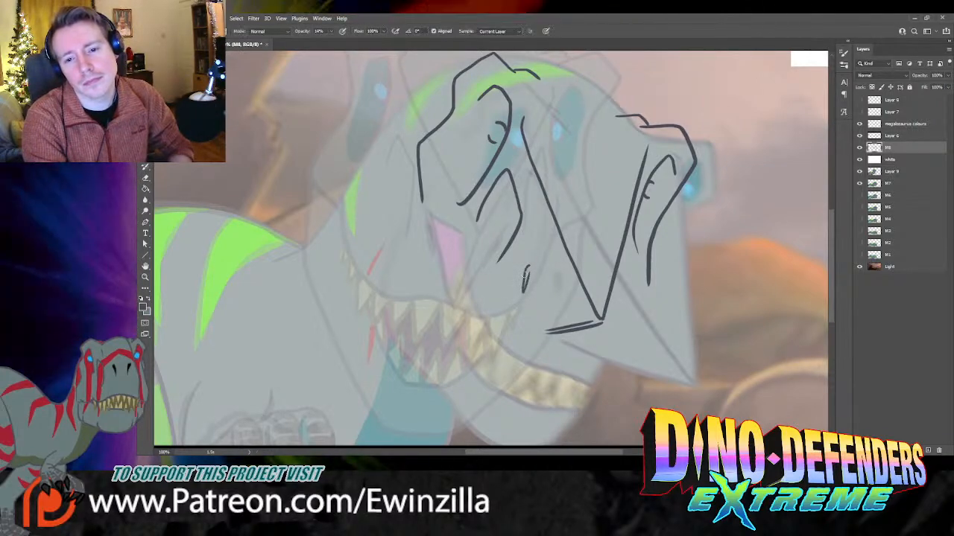
pyautogui.hotkey('ctrl', 's')
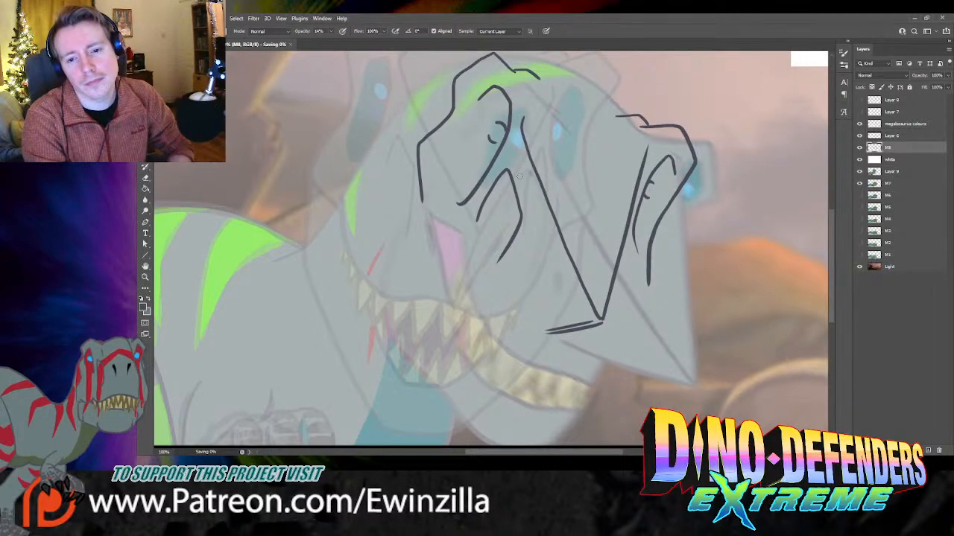
pyautogui.press('b')
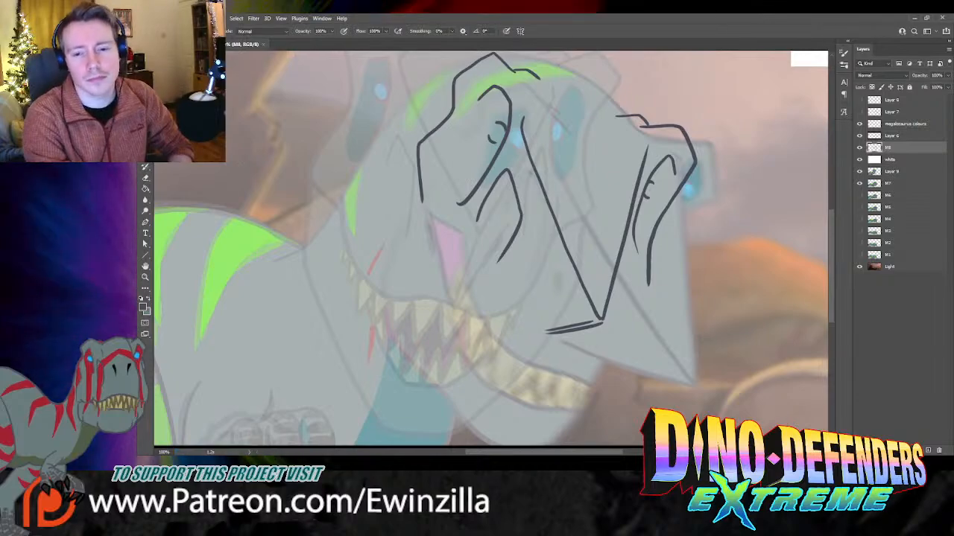
pyautogui.moveTo(524, 262); pyautogui.dragTo(521, 285)
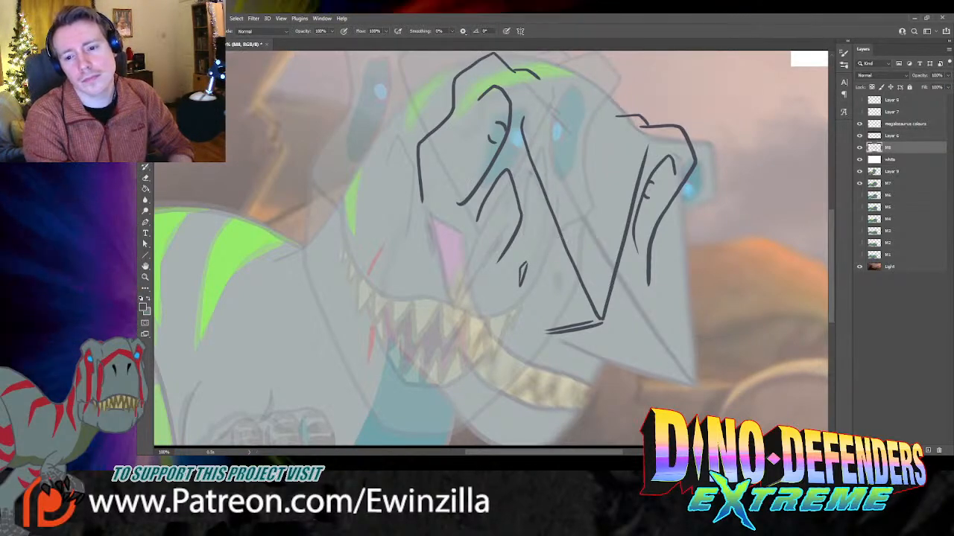
# Step: Draw the far cheek edge from the bottom of the far brow inward to the far snout ridge
pyautogui.moveTo(648, 283); pyautogui.dragTo(612, 312)
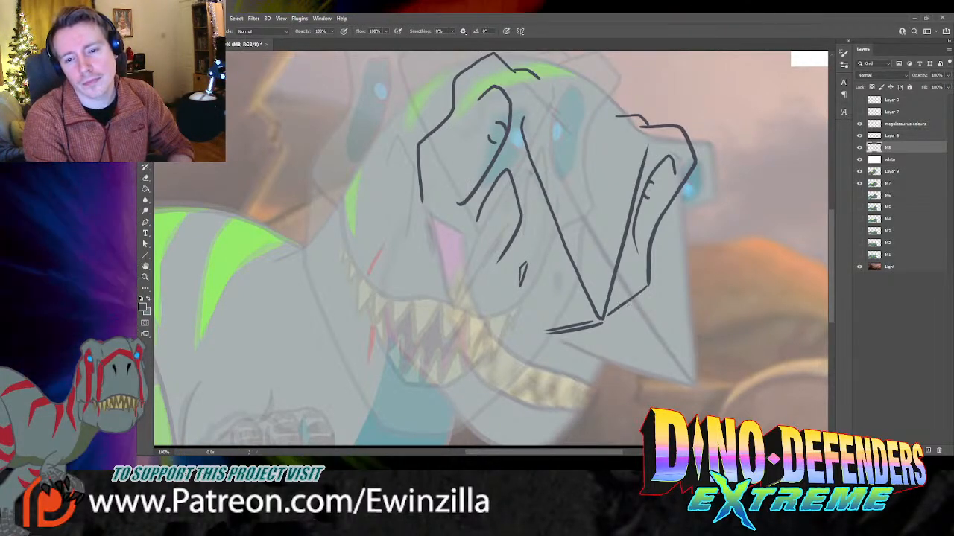
pyautogui.press('z')
pyautogui.press('s')
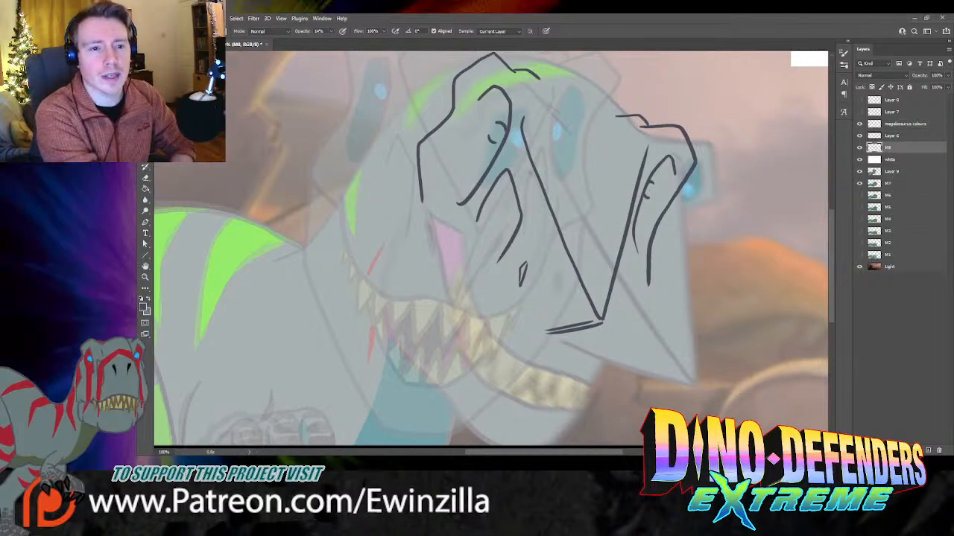
pyautogui.press('b')
pyautogui.moveTo(649, 281); pyautogui.dragTo(608, 300)
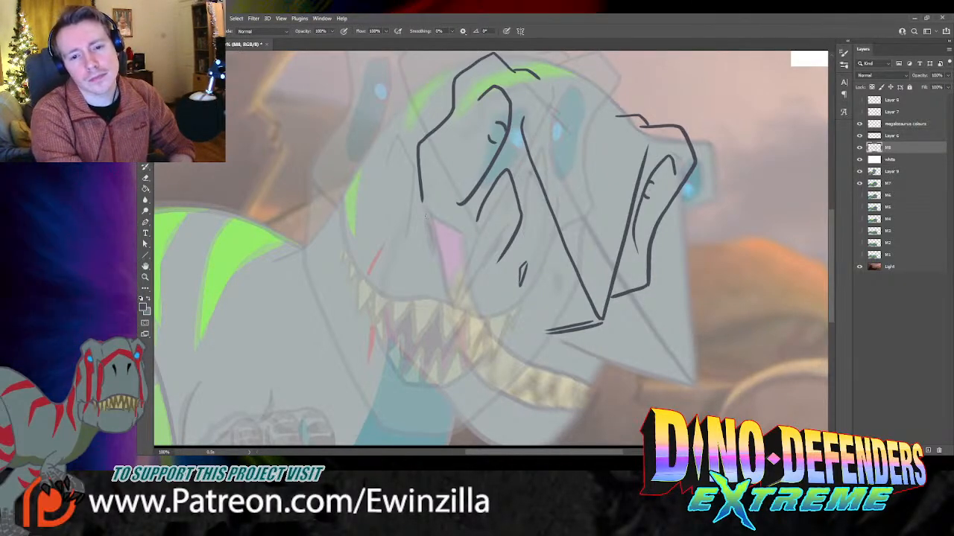
# Step: Draw the upper jaw outline from below the near brow, curving under the cheek and up to the lip line
pyautogui.moveTo(425, 221)
pyautogui.mouseDown()
pyautogui.moveTo(425, 263)
pyautogui.moveTo(446, 304)
pyautogui.moveTo(552, 378)
pyautogui.mouseUp()
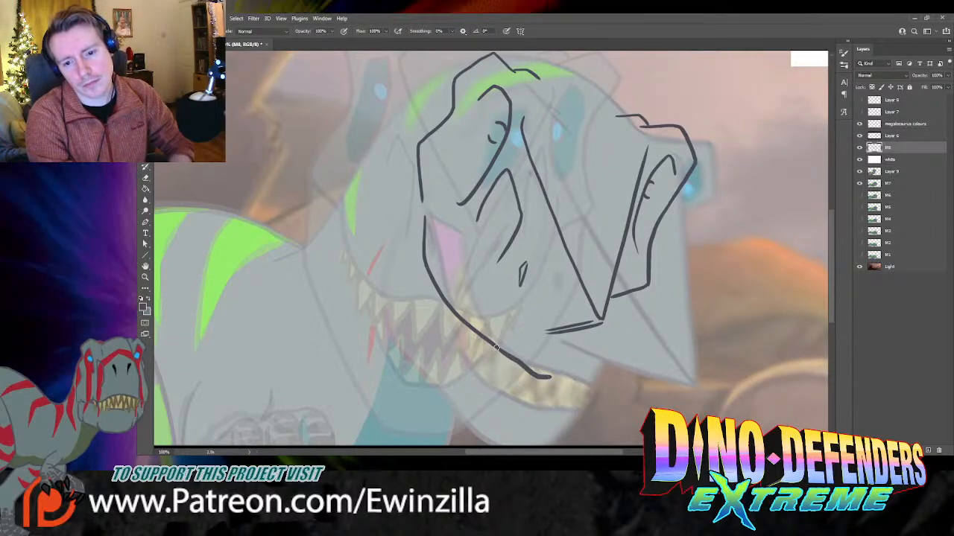
pyautogui.hotkey('ctrl', 'z')
pyautogui.moveTo(499, 349)
pyautogui.mouseDown()
pyautogui.moveTo(553, 367)
pyautogui.moveTo(586, 344)
pyautogui.mouseUp()
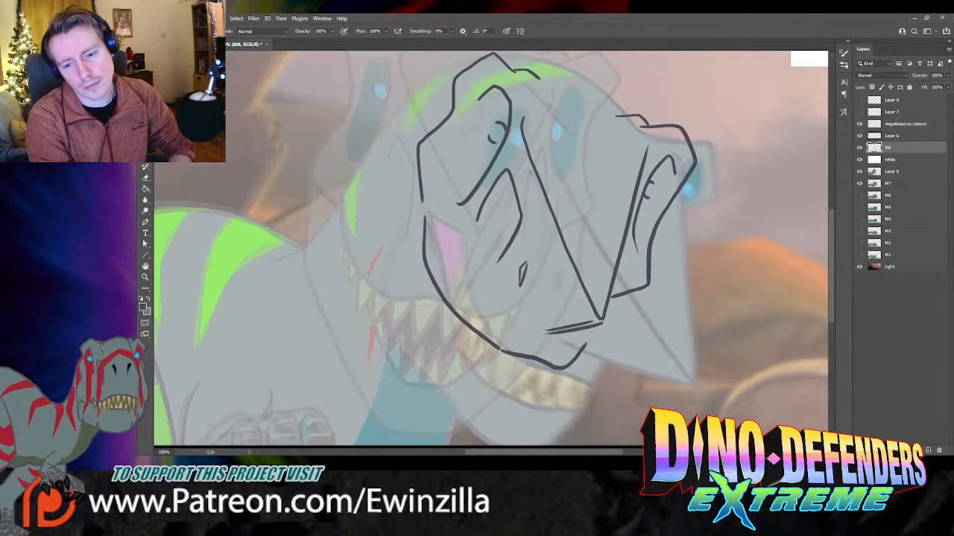
pyautogui.hotkey('ctrl', 'z')
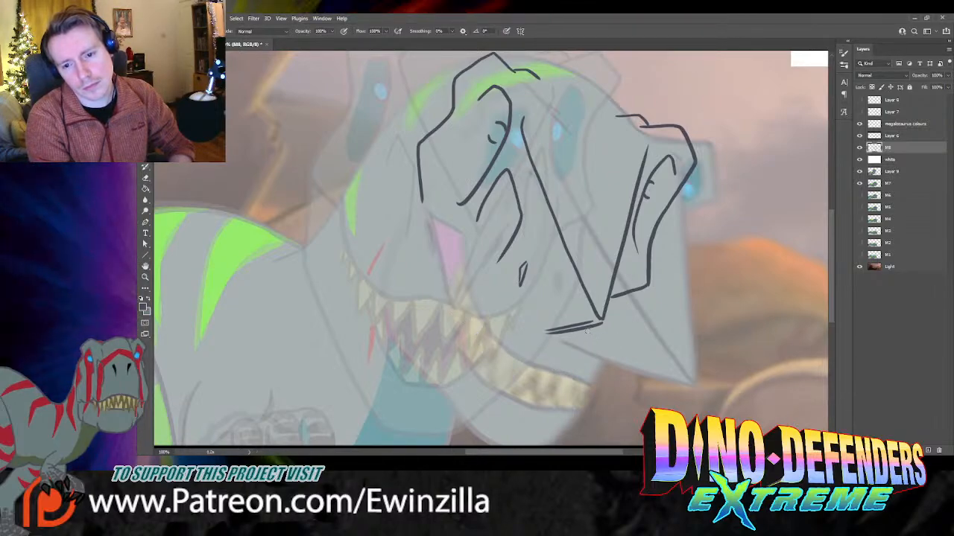
pyautogui.moveTo(589, 332)
pyautogui.mouseDown()
pyautogui.moveTo(584, 353)
pyautogui.moveTo(545, 380)
pyautogui.mouseUp()
pyautogui.hotkey('ctrl', 'z')
pyautogui.moveTo(583, 334)
pyautogui.mouseDown()
pyautogui.moveTo(575, 358)
pyautogui.moveTo(538, 372)
pyautogui.moveTo(447, 321)
pyautogui.moveTo(422, 216)
pyautogui.mouseUp()
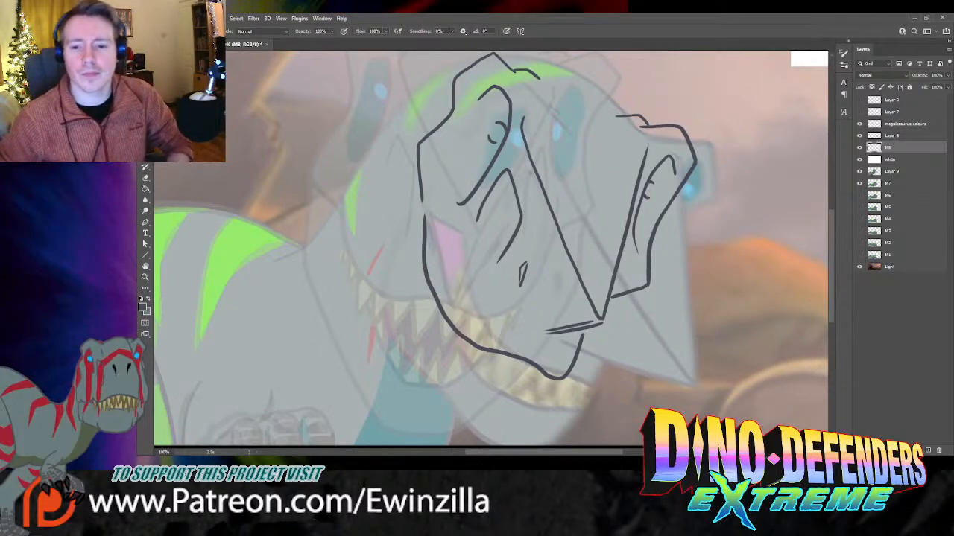
# Step: Lasso the snout ridges and lip line and distort the selection's lower far corner outward to lengthen the snout
pyautogui.press('l')
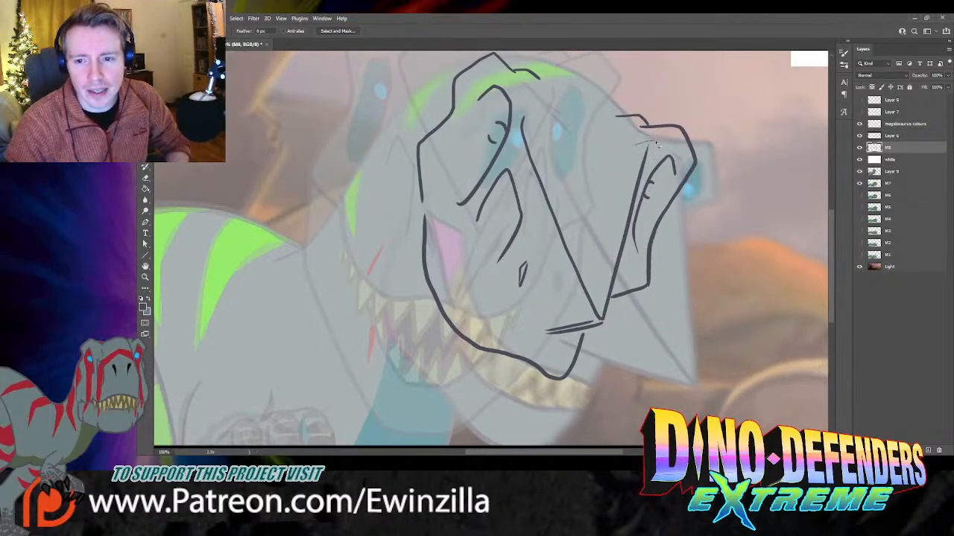
pyautogui.moveTo(656, 144); pyautogui.dragTo(639, 218)
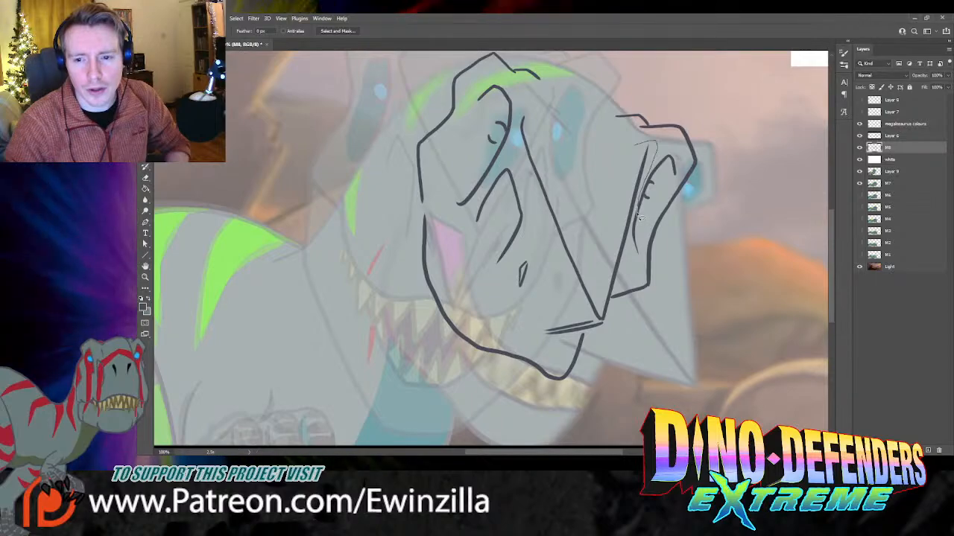
pyautogui.hotkey('ctrl', 'z')
pyautogui.moveTo(632, 151)
pyautogui.mouseDown()
pyautogui.moveTo(656, 155)
pyautogui.moveTo(615, 300)
pyautogui.mouseUp()
pyautogui.moveTo(588, 337)
pyautogui.mouseDown()
pyautogui.moveTo(550, 344)
pyautogui.moveTo(530, 319)
pyautogui.moveTo(546, 257)
pyautogui.moveTo(516, 135)
pyautogui.moveTo(523, 106)
pyautogui.mouseUp()
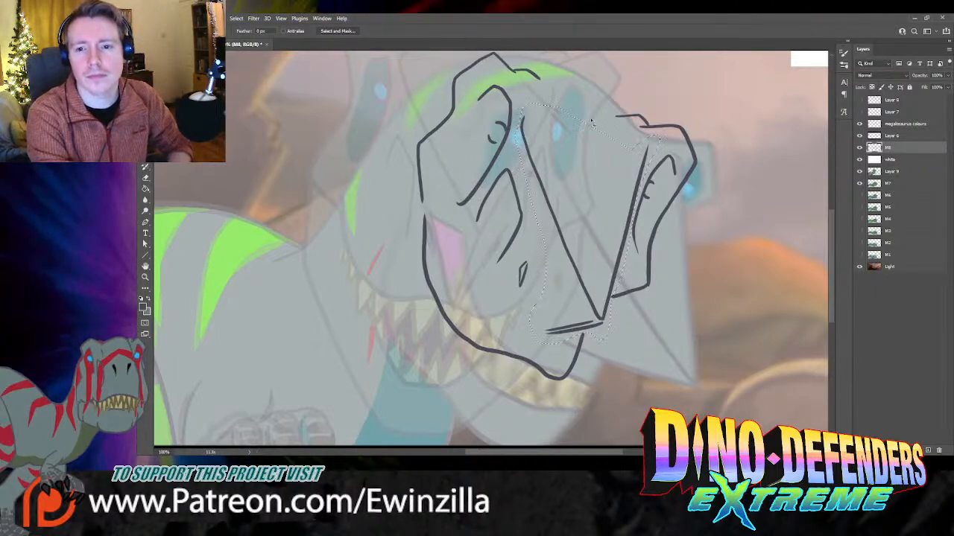
pyautogui.press('v')
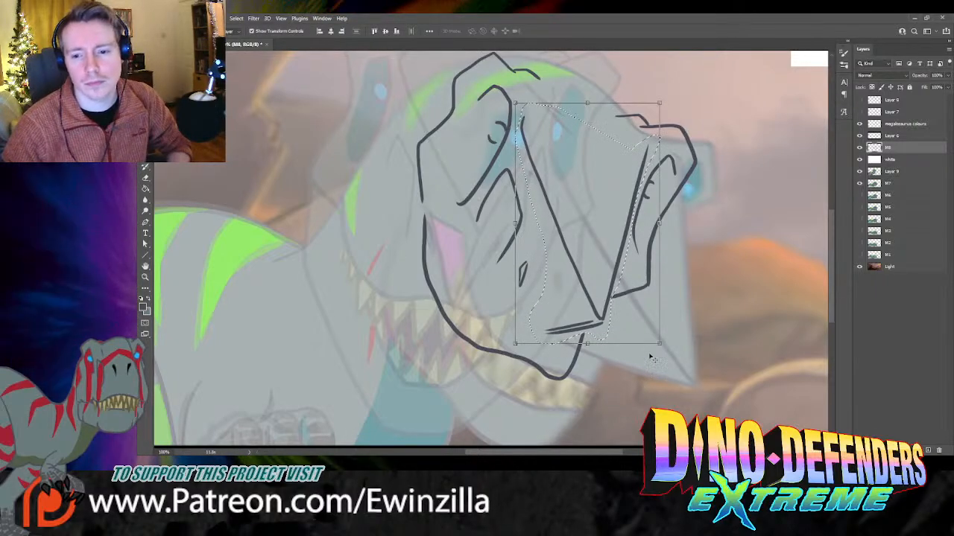
pyautogui.moveTo(660, 342)
pyautogui.mouseDown()
pyautogui.moveTo(711, 411)
pyautogui.moveTo(701, 411)
pyautogui.moveTo(717, 410)
pyautogui.moveTo(736, 440)
pyautogui.moveTo(702, 347)
pyautogui.moveTo(699, 376)
pyautogui.mouseUp()
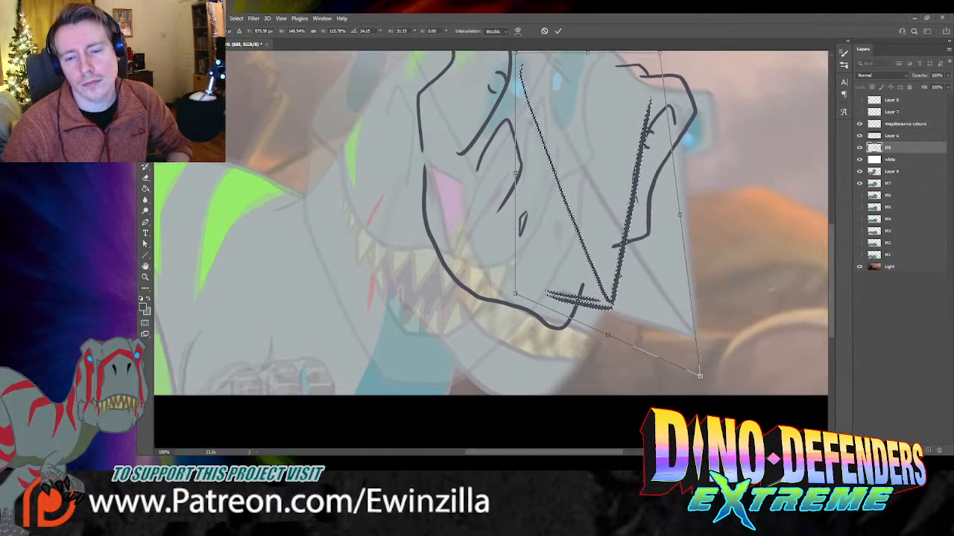
pyautogui.scroll(5, 772, 289)
pyautogui.press('Return')
pyautogui.hotkey('ctrl', 'd')
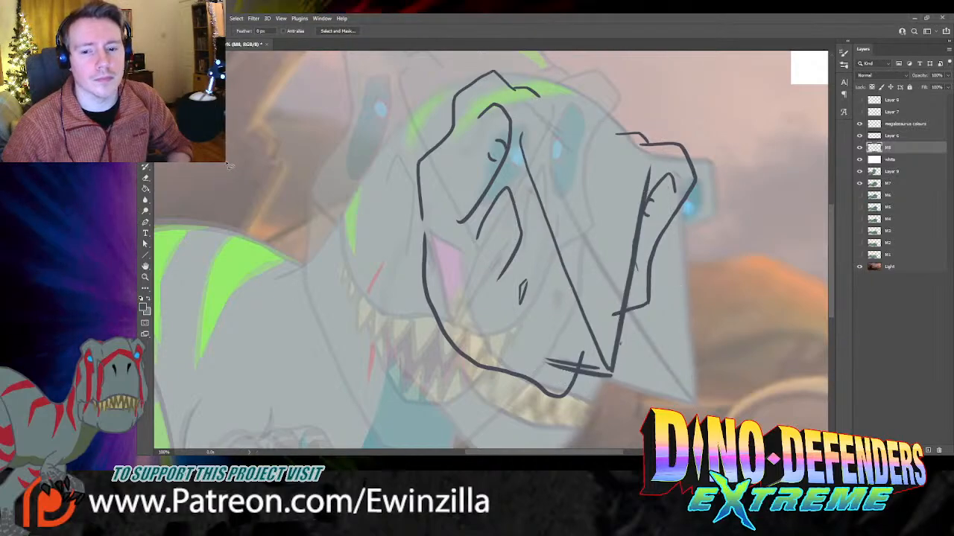
# Step: Use the Smudge tool to clean up the overlapping lip and jaw lines at the front of the snout
pyautogui.click(145, 199)
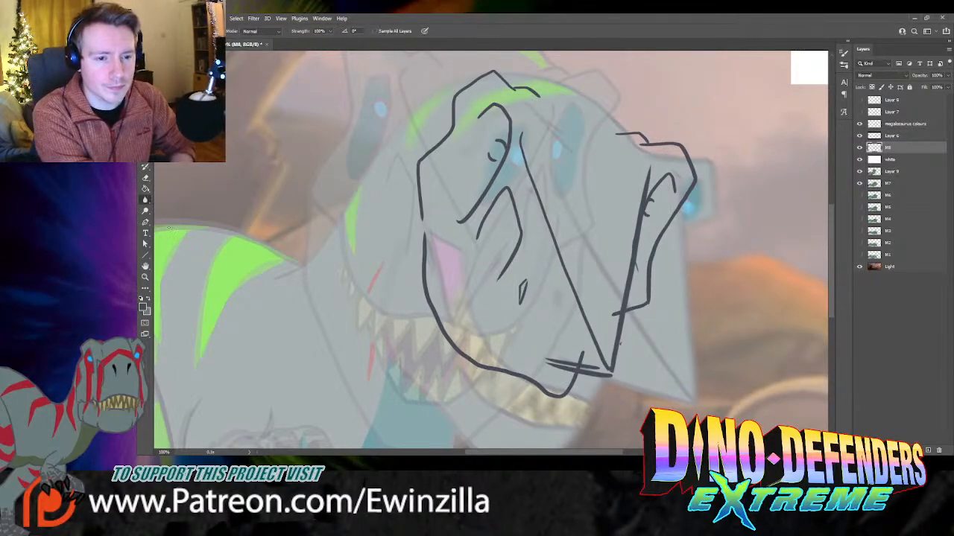
pyautogui.click(177, 218)
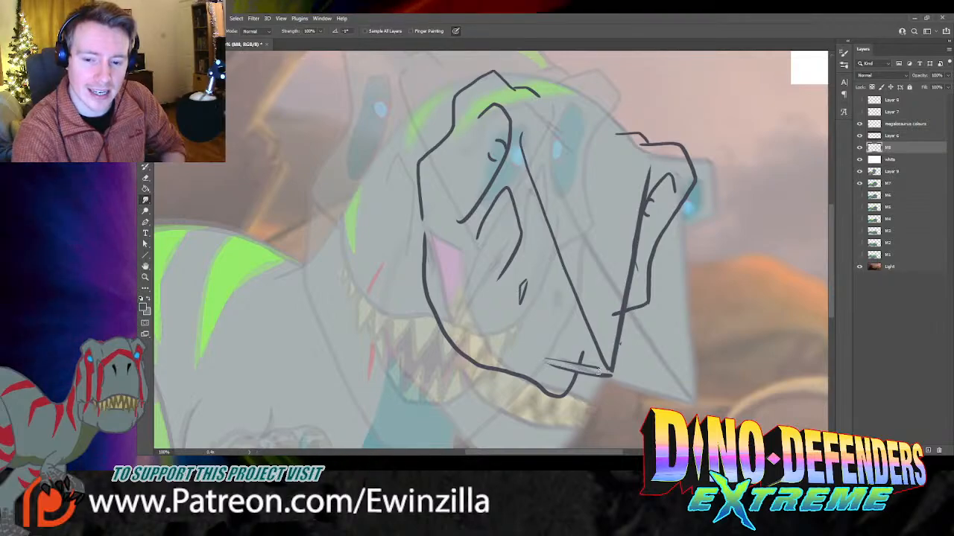
pyautogui.moveTo(547, 363); pyautogui.dragTo(603, 374)
pyautogui.hotkey('ctrl', 'z')
pyautogui.hotkey('ctrl', 'z')
pyautogui.moveTo(548, 364); pyautogui.dragTo(604, 371)
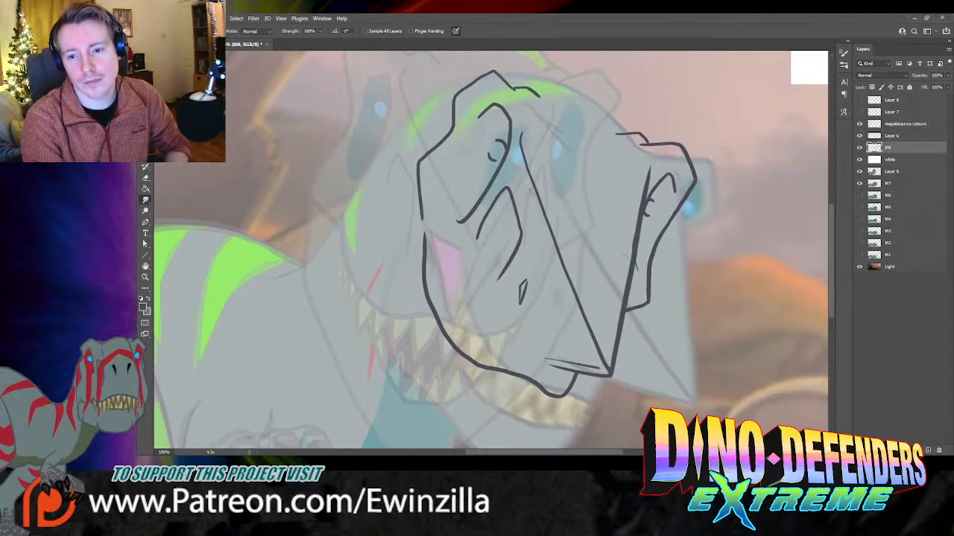
# Step: Lasso the area between the snout ridges to trim the inner edge of the far ridge line, and clear the selection
pyautogui.press('l')
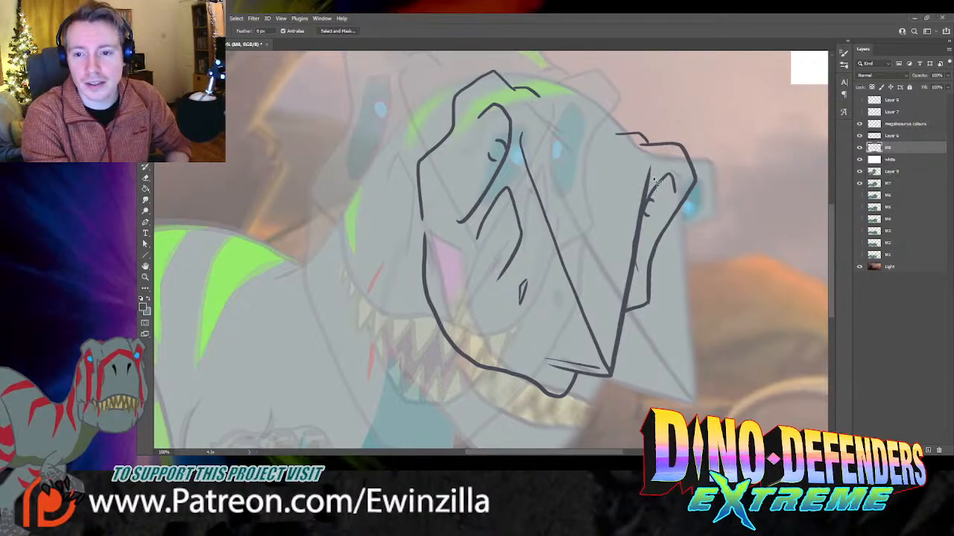
pyautogui.moveTo(653, 170)
pyautogui.mouseDown()
pyautogui.moveTo(615, 377)
pyautogui.moveTo(603, 289)
pyautogui.moveTo(540, 129)
pyautogui.moveTo(543, 140)
pyautogui.moveTo(650, 170)
pyautogui.mouseUp()
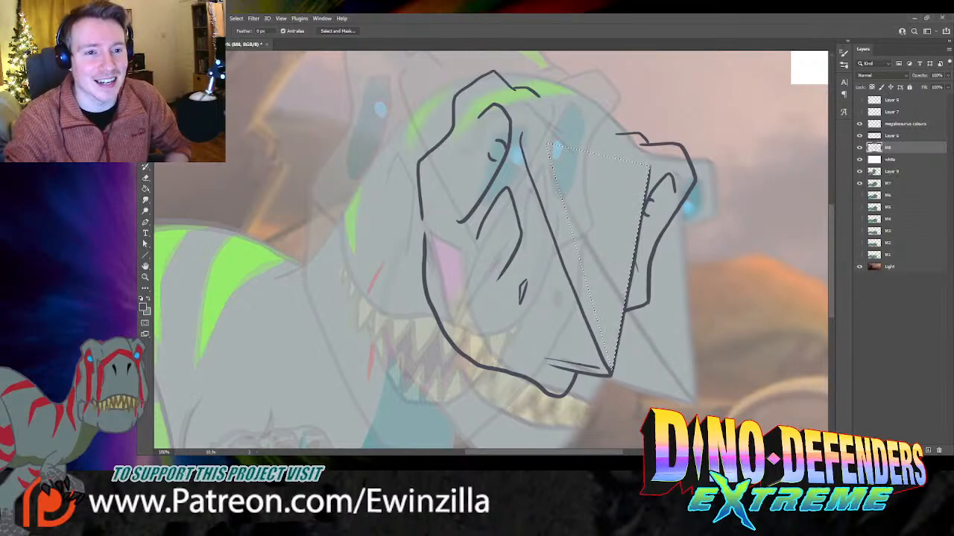
pyautogui.hotkey('ctrl', 'd')
# Step: Draw the back of the neck with the Brush tool, curving from behind the head down to the shoulders
pyautogui.hscroll(-3, 492, 246)
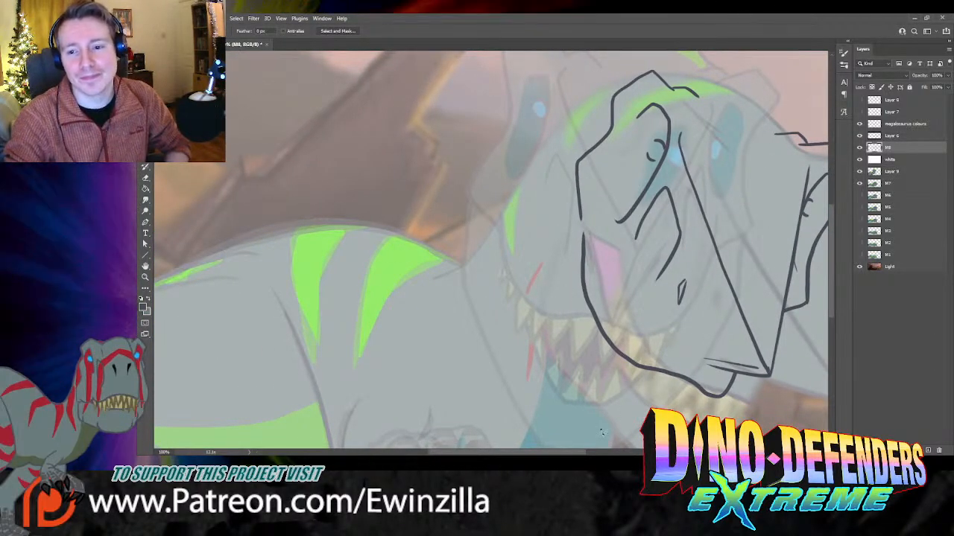
pyautogui.hscroll(3, 567, 452)
pyautogui.scroll(1, 598, 420)
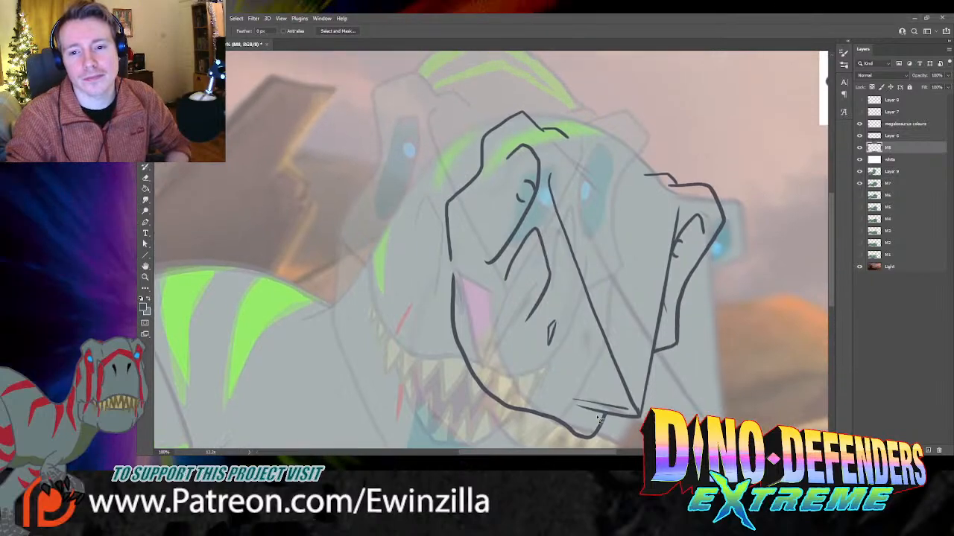
pyautogui.press('b')
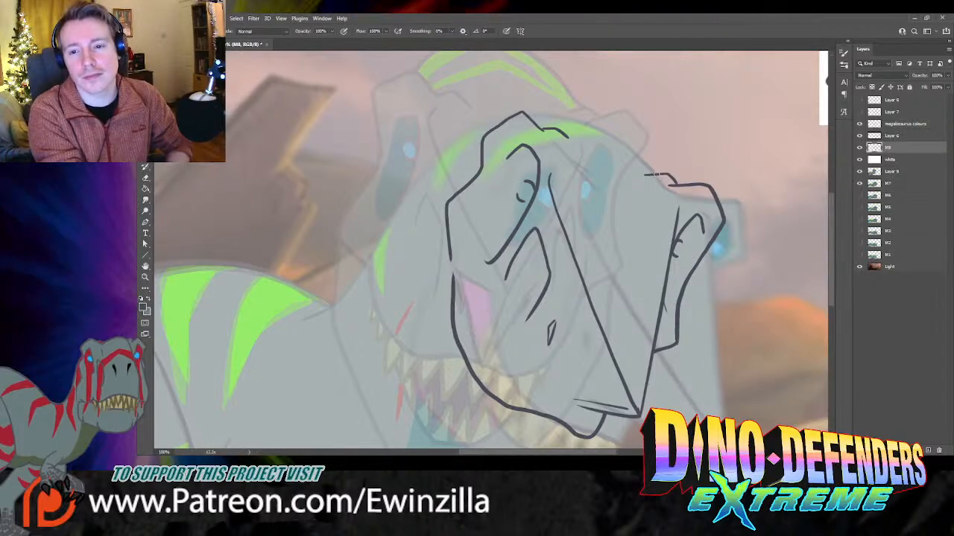
pyautogui.moveTo(659, 177)
pyautogui.mouseDown()
pyautogui.moveTo(628, 131)
pyautogui.moveTo(568, 99)
pyautogui.moveTo(495, 111)
pyautogui.moveTo(442, 156)
pyautogui.moveTo(387, 287)
pyautogui.moveTo(365, 328)
pyautogui.moveTo(343, 340)
pyautogui.moveTo(339, 313)
pyautogui.moveTo(419, 231)
pyautogui.mouseUp()
pyautogui.hotkey('ctrl', 'z')
pyautogui.hotkey('ctrl', 'z')
pyautogui.moveTo(315, 321)
pyautogui.mouseDown()
pyautogui.moveTo(426, 225)
pyautogui.moveTo(470, 146)
pyautogui.mouseUp()
pyautogui.hotkey('ctrl', 'z')
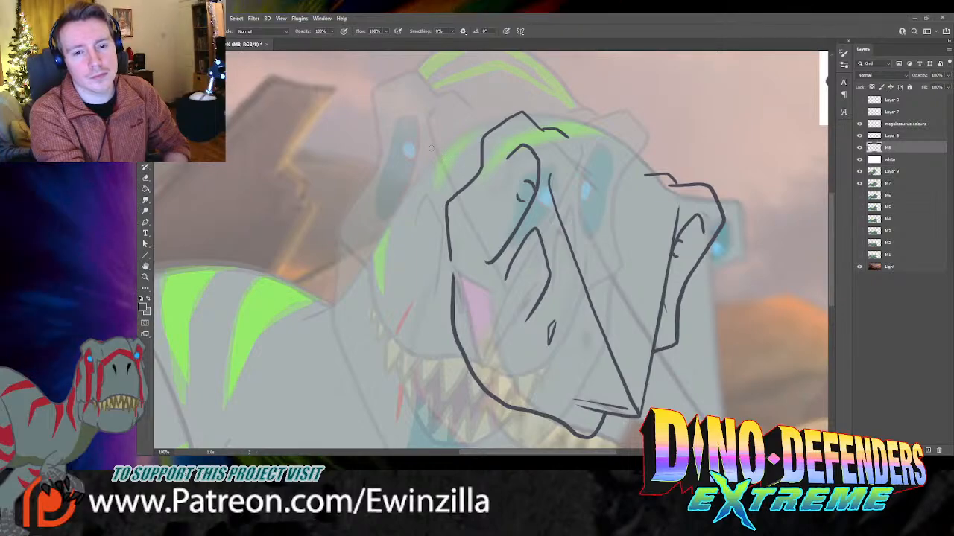
pyautogui.moveTo(430, 148)
pyautogui.mouseDown()
pyautogui.moveTo(374, 270)
pyautogui.moveTo(312, 317)
pyautogui.mouseUp()
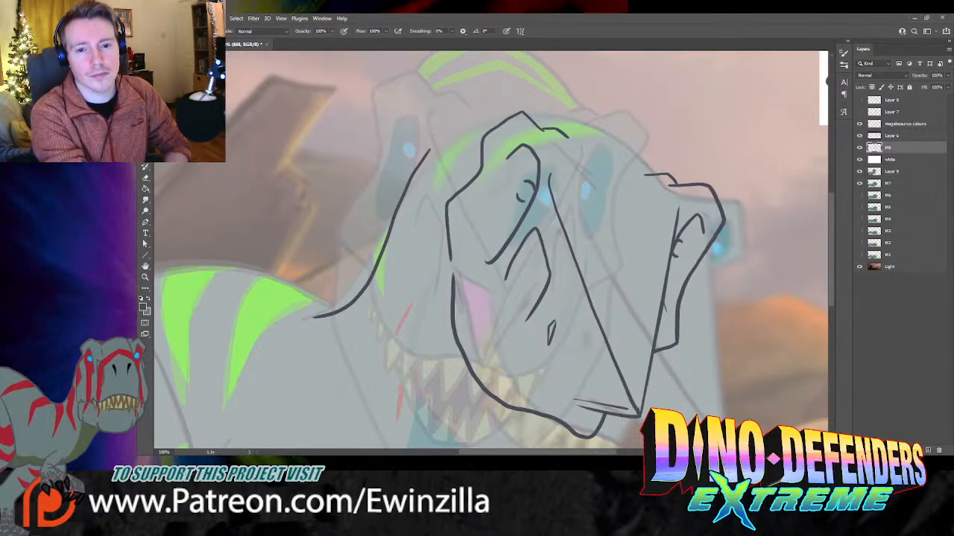
# Step: Draw one rounded arc over the top of the head, joining the far brow to the back of the neck
pyautogui.moveTo(429, 149)
pyautogui.mouseDown()
pyautogui.moveTo(481, 112)
pyautogui.moveTo(563, 110)
pyautogui.moveTo(633, 145)
pyautogui.moveTo(656, 174)
pyautogui.moveTo(607, 116)
pyautogui.moveTo(532, 95)
pyautogui.mouseUp()
pyautogui.hotkey('ctrl', 'z')
pyautogui.hotkey('ctrl', 'z')
pyautogui.hotkey('ctrl', 'shift', 'z')
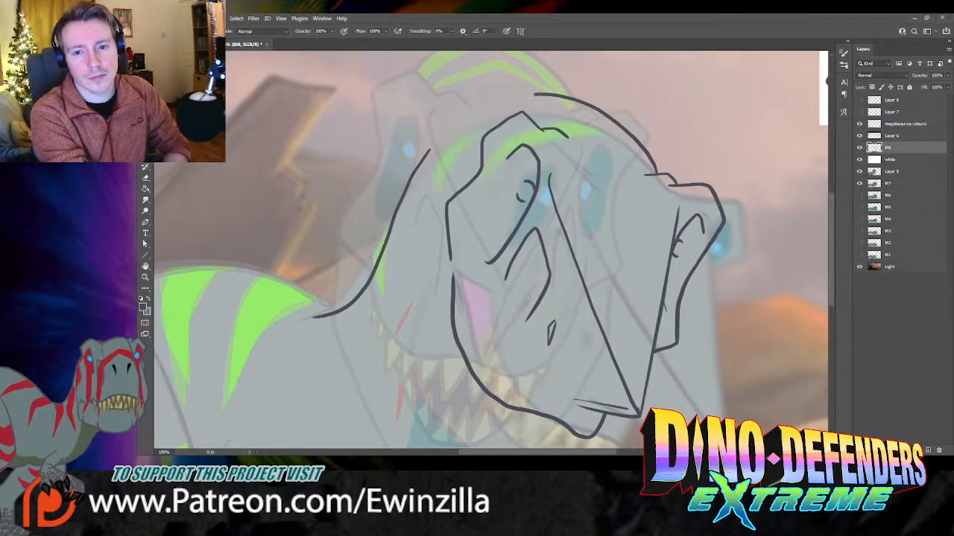
pyautogui.hotkey('ctrl', 'z')
pyautogui.moveTo(654, 176)
pyautogui.mouseDown()
pyautogui.moveTo(625, 133)
pyautogui.moveTo(585, 108)
pyautogui.moveTo(535, 97)
pyautogui.moveTo(479, 108)
pyautogui.moveTo(437, 136)
pyautogui.moveTo(391, 222)
pyautogui.mouseUp()
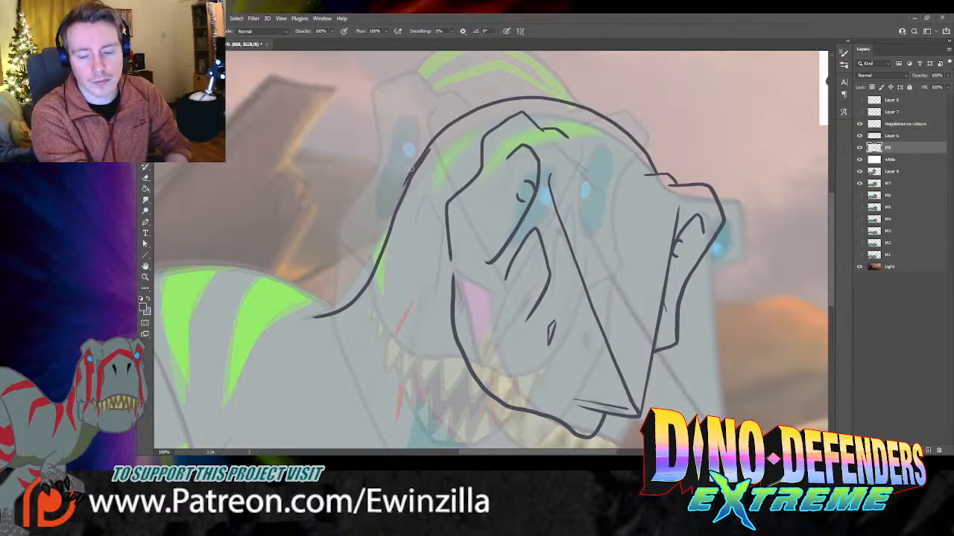
# Step: Redraw the arc over the top of the head slightly higher, and smudge its join with the back of the neck
pyautogui.hotkey('ctrl', 'z')
pyautogui.moveTo(416, 170)
pyautogui.mouseDown()
pyautogui.moveTo(476, 109)
pyautogui.moveTo(555, 88)
pyautogui.moveTo(627, 119)
pyautogui.moveTo(654, 165)
pyautogui.mouseUp()
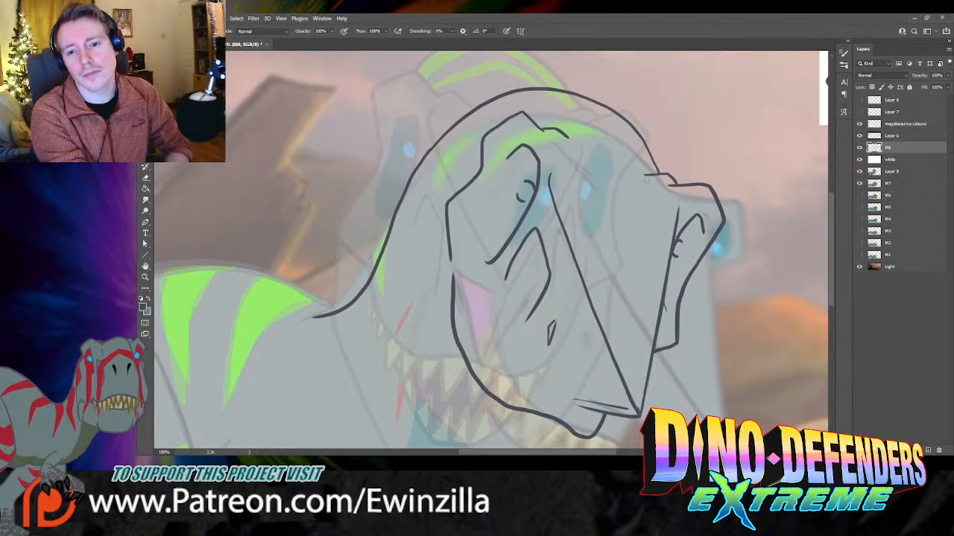
pyautogui.click(145, 200)
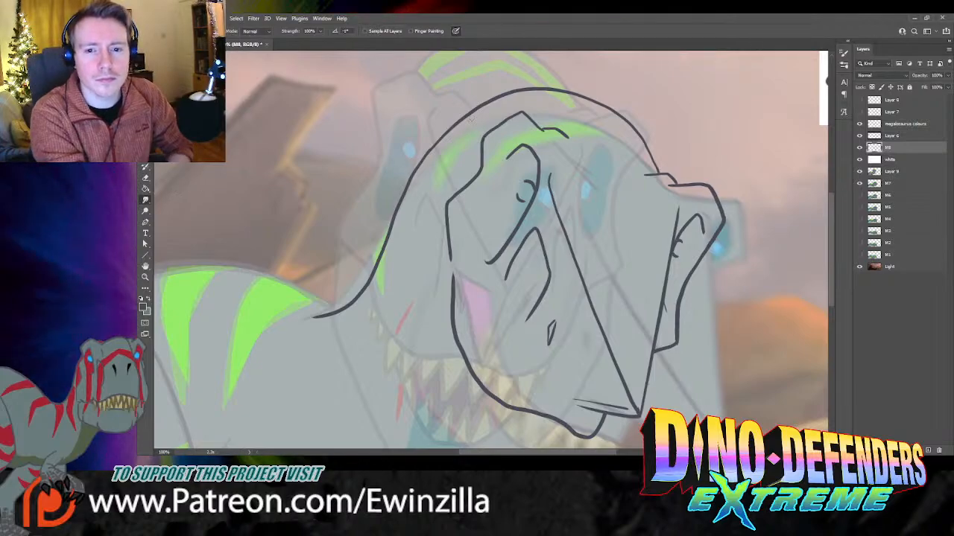
pyautogui.moveTo(413, 173)
pyautogui.mouseDown()
pyautogui.moveTo(468, 113)
pyautogui.moveTo(402, 196)
pyautogui.mouseUp()
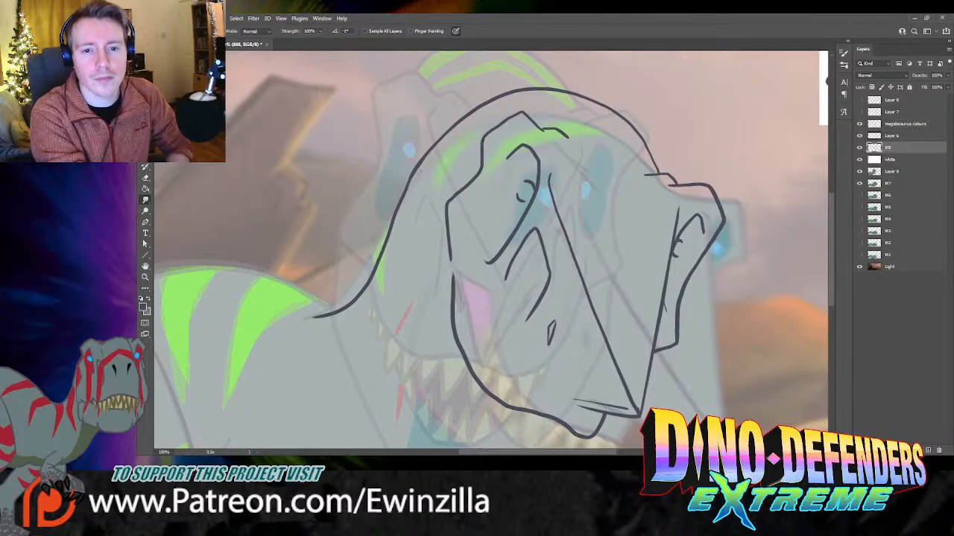
pyautogui.moveTo(420, 164)
pyautogui.mouseDown()
pyautogui.moveTo(406, 193)
pyautogui.moveTo(441, 136)
pyautogui.moveTo(405, 193)
pyautogui.moveTo(428, 153)
pyautogui.mouseUp()
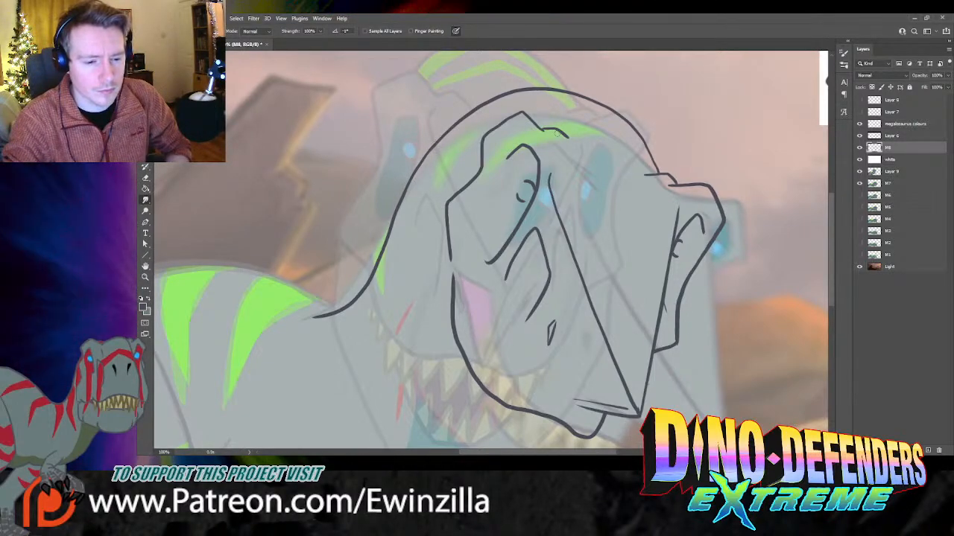
# Step: Draw a short crease with the Brush tool just inside the outer edge of the near brow ridge
pyautogui.scroll(-3, 557, 133)
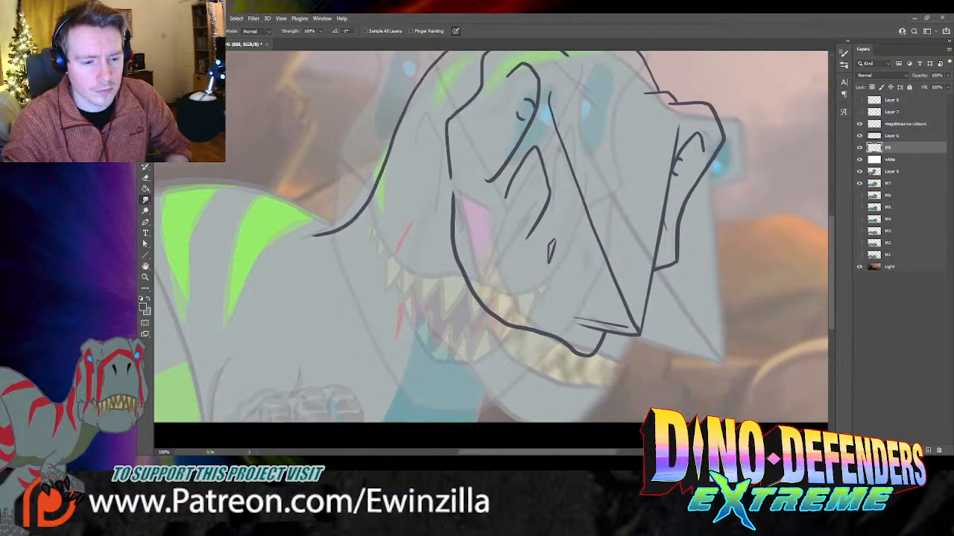
pyautogui.scroll(-2, 561, 147)
pyautogui.scroll(1, 560, 147)
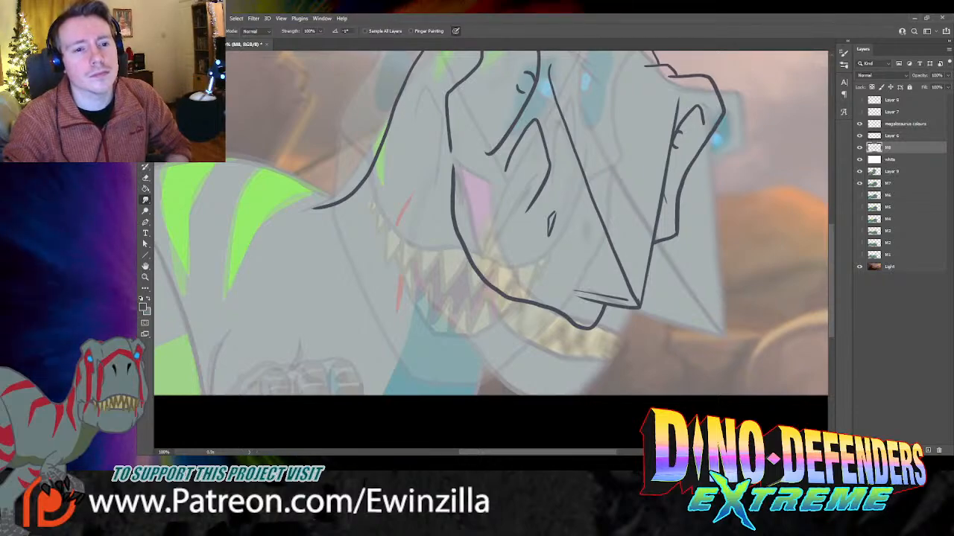
pyautogui.press('b')
pyautogui.scroll(2, 331, 221)
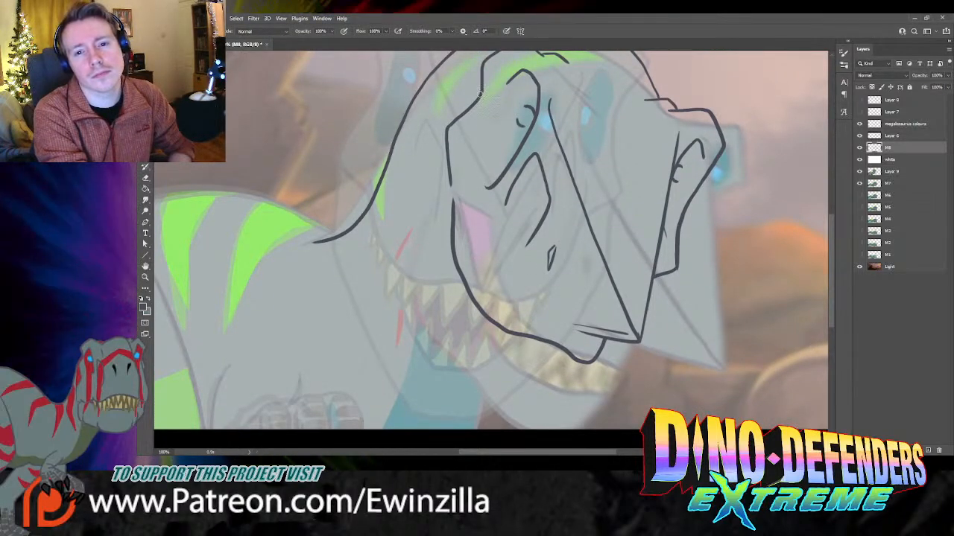
pyautogui.moveTo(467, 125)
pyautogui.mouseDown()
pyautogui.moveTo(485, 106)
pyautogui.moveTo(460, 147)
pyautogui.mouseUp()
pyautogui.hotkey('ctrl', 'z')
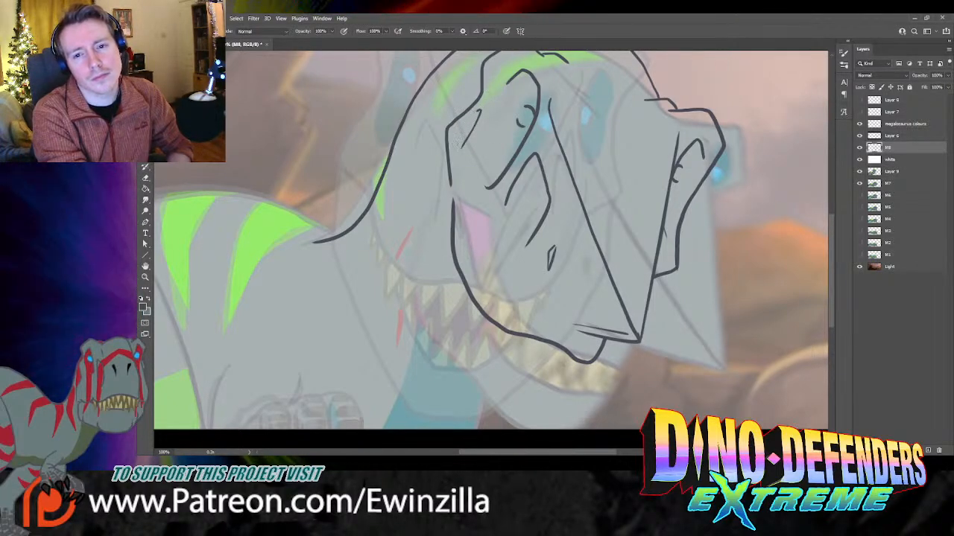
# Step: Draw the lower jaw from the cheek around under the chin, with an inner lip line running back to the mouth corner
pyautogui.moveTo(433, 167)
pyautogui.mouseDown()
pyautogui.moveTo(415, 200)
pyautogui.moveTo(407, 277)
pyautogui.mouseUp()
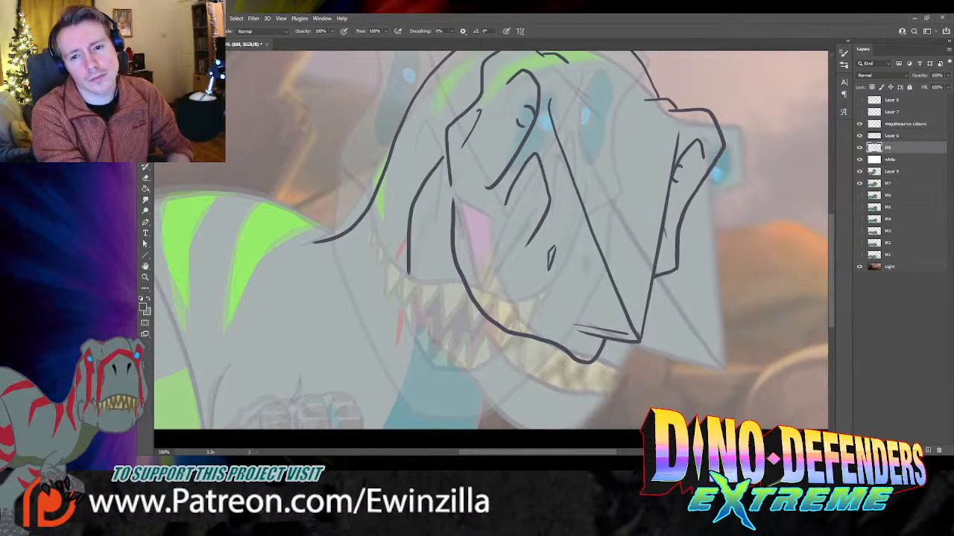
pyautogui.hotkey('ctrl', 'z')
pyautogui.moveTo(438, 158)
pyautogui.mouseDown()
pyautogui.moveTo(406, 200)
pyautogui.moveTo(401, 248)
pyautogui.moveTo(419, 331)
pyautogui.moveTo(444, 384)
pyautogui.moveTo(487, 415)
pyautogui.moveTo(539, 426)
pyautogui.moveTo(562, 421)
pyautogui.moveTo(592, 358)
pyautogui.mouseUp()
pyautogui.moveTo(517, 427)
pyautogui.mouseDown()
pyautogui.moveTo(558, 408)
pyautogui.moveTo(595, 363)
pyautogui.moveTo(549, 391)
pyautogui.moveTo(492, 381)
pyautogui.moveTo(470, 348)
pyautogui.mouseUp()
pyautogui.hotkey('ctrl', 'z')
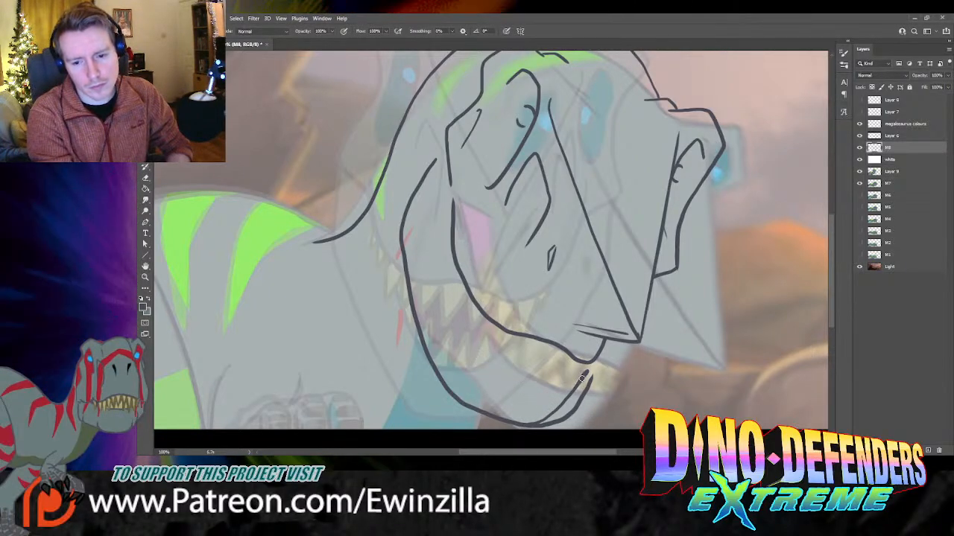
pyautogui.moveTo(588, 372)
pyautogui.mouseDown()
pyautogui.moveTo(540, 388)
pyautogui.moveTo(480, 358)
pyautogui.moveTo(464, 337)
pyautogui.moveTo(448, 271)
pyautogui.moveTo(445, 189)
pyautogui.mouseUp()
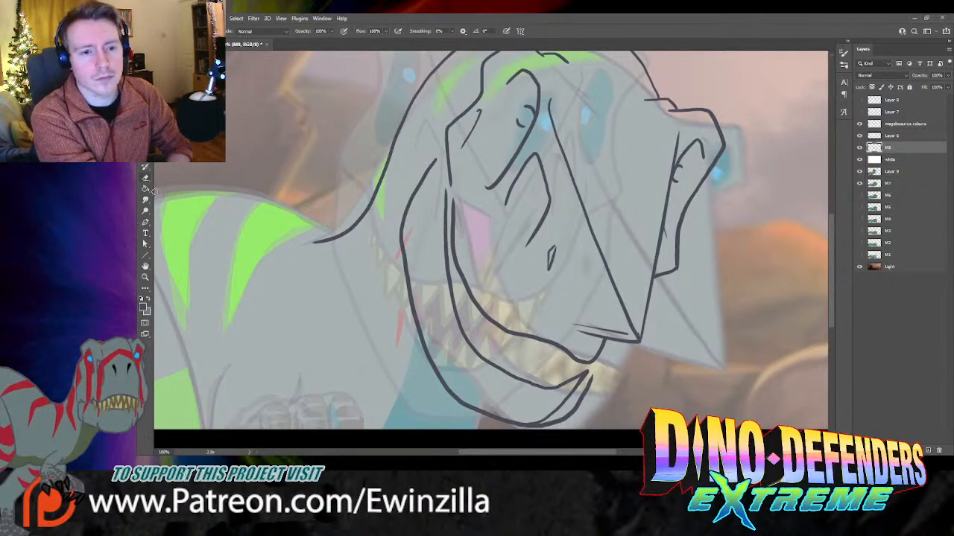
# Step: Use the Smudge tool to merge the doubled lines at the chin tip and tidy the corner of the mouth
pyautogui.click(145, 199)
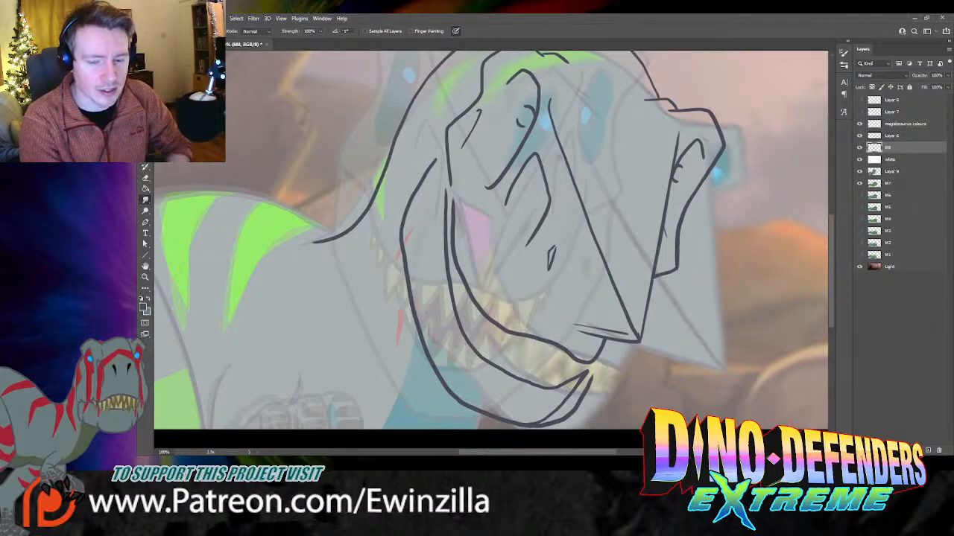
pyautogui.moveTo(590, 376); pyautogui.dragTo(555, 428)
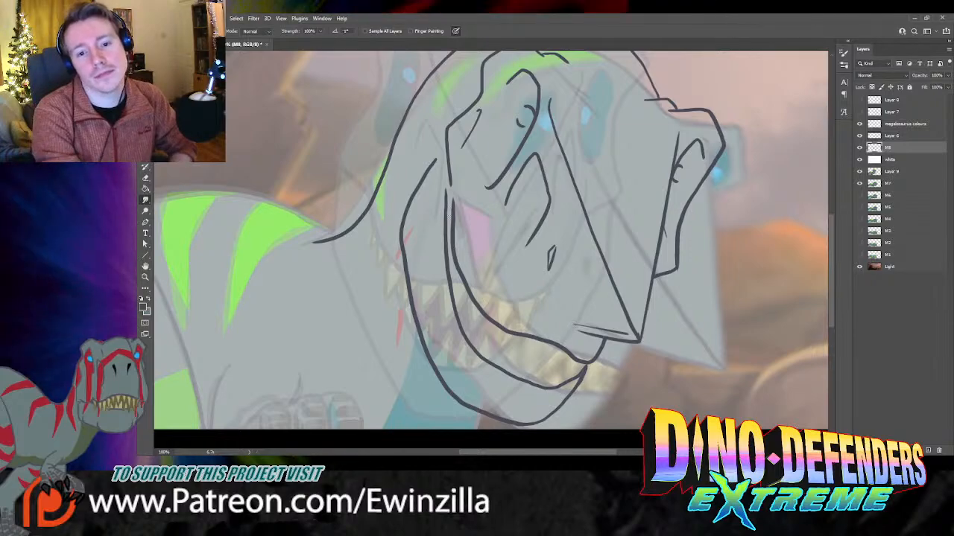
pyautogui.moveTo(454, 250); pyautogui.dragTo(451, 188)
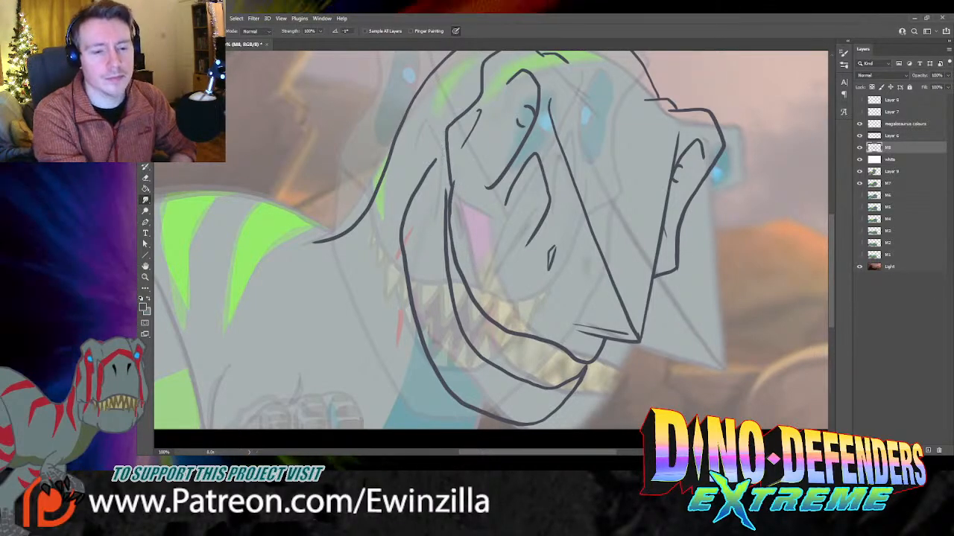
# Step: Draw the arm's edge and the rounded knuckles of the hand at the lower edge of the frame with the Brush tool
pyautogui.press('b')
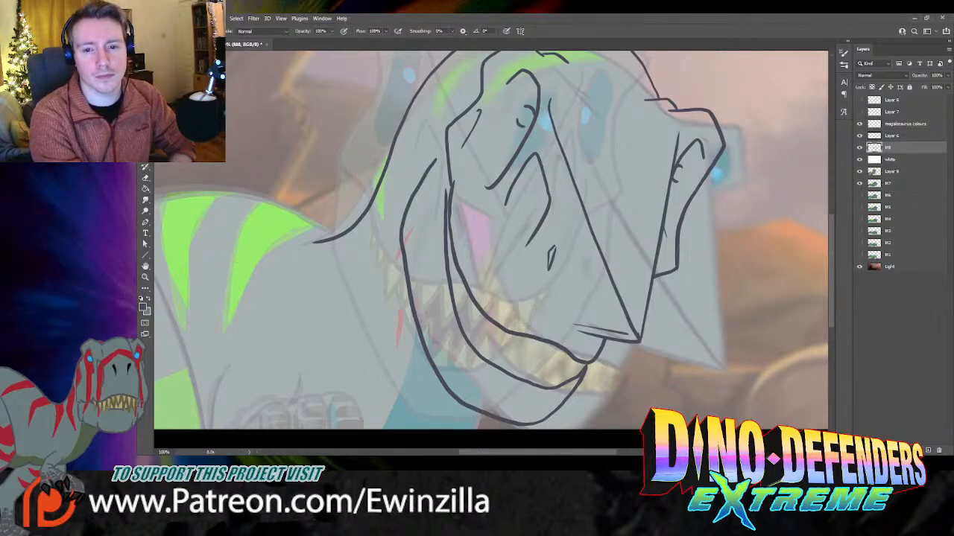
pyautogui.moveTo(217, 372); pyautogui.dragTo(209, 427)
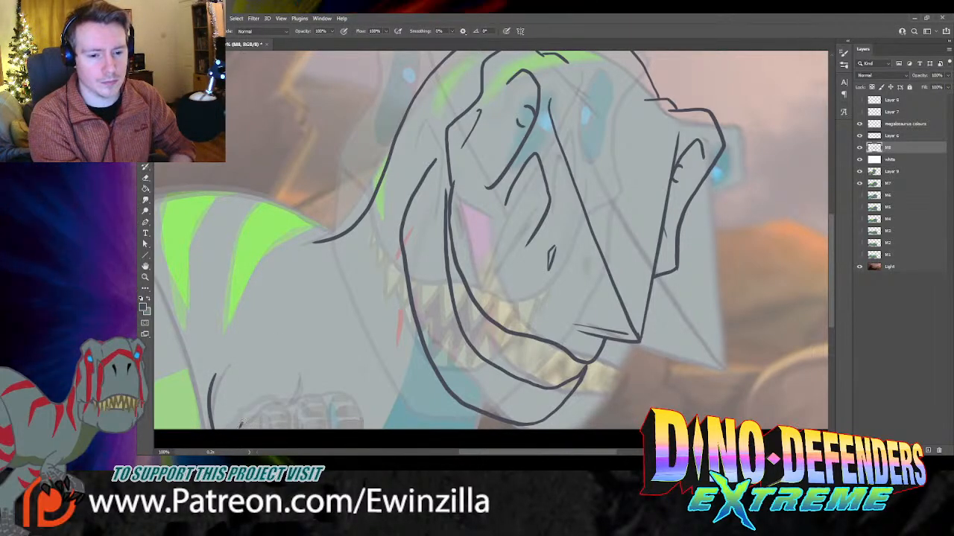
pyautogui.moveTo(240, 425)
pyautogui.mouseDown()
pyautogui.moveTo(267, 403)
pyautogui.moveTo(285, 433)
pyautogui.moveTo(253, 431)
pyautogui.moveTo(319, 403)
pyautogui.moveTo(330, 428)
pyautogui.mouseUp()
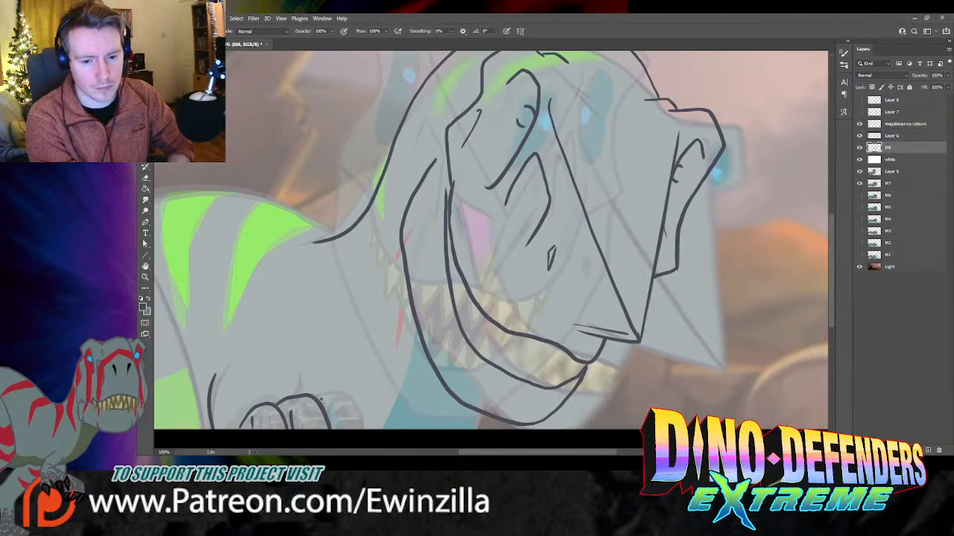
pyautogui.moveTo(321, 398)
pyautogui.mouseDown()
pyautogui.moveTo(359, 402)
pyautogui.moveTo(371, 426)
pyautogui.mouseUp()
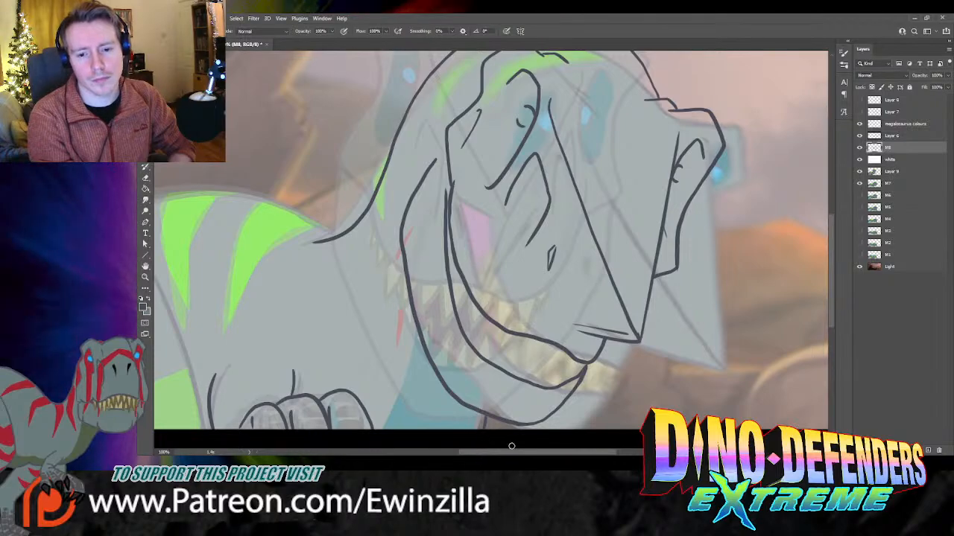
# Step: Draw the back outline from the base of the neck to the frame's edge, and add the upper thigh contour below it
pyautogui.moveTo(515, 453); pyautogui.dragTo(451, 453)
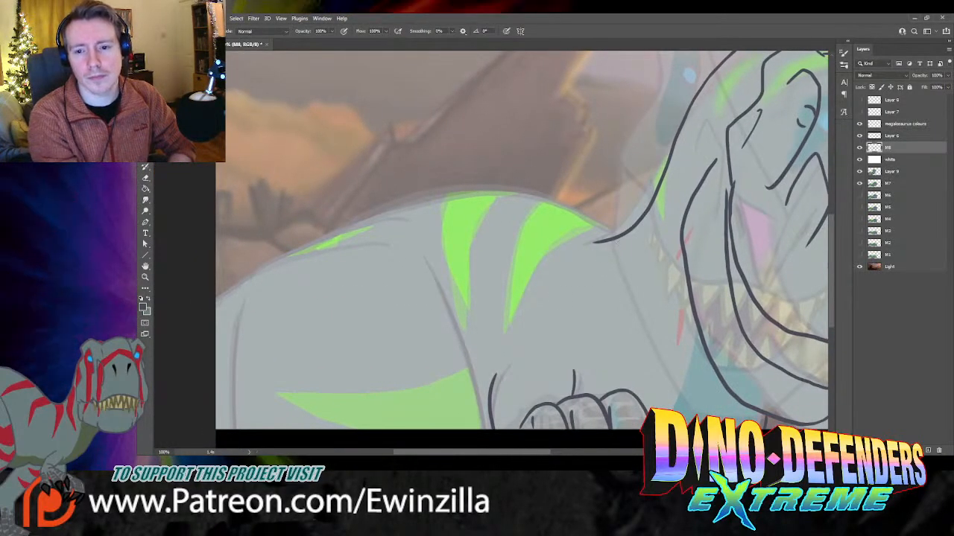
pyautogui.moveTo(608, 235)
pyautogui.mouseDown()
pyautogui.moveTo(549, 207)
pyautogui.moveTo(422, 197)
pyautogui.moveTo(309, 244)
pyautogui.moveTo(200, 321)
pyautogui.mouseUp()
pyautogui.moveTo(249, 284)
pyautogui.mouseDown()
pyautogui.moveTo(325, 244)
pyautogui.moveTo(406, 229)
pyautogui.mouseUp()
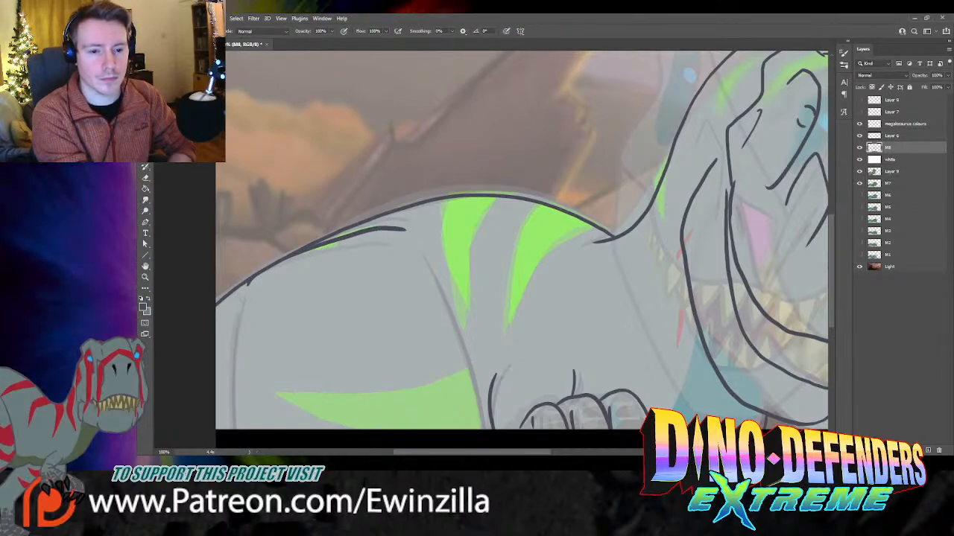
# Step: Draw the rear and front edges of the thigh down to the frame's lower edge, redoing strokes until they follow frame M7
pyautogui.moveTo(243, 299); pyautogui.dragTo(234, 431)
pyautogui.hotkey('ctrl', 'z')
pyautogui.moveTo(243, 304); pyautogui.dragTo(235, 431)
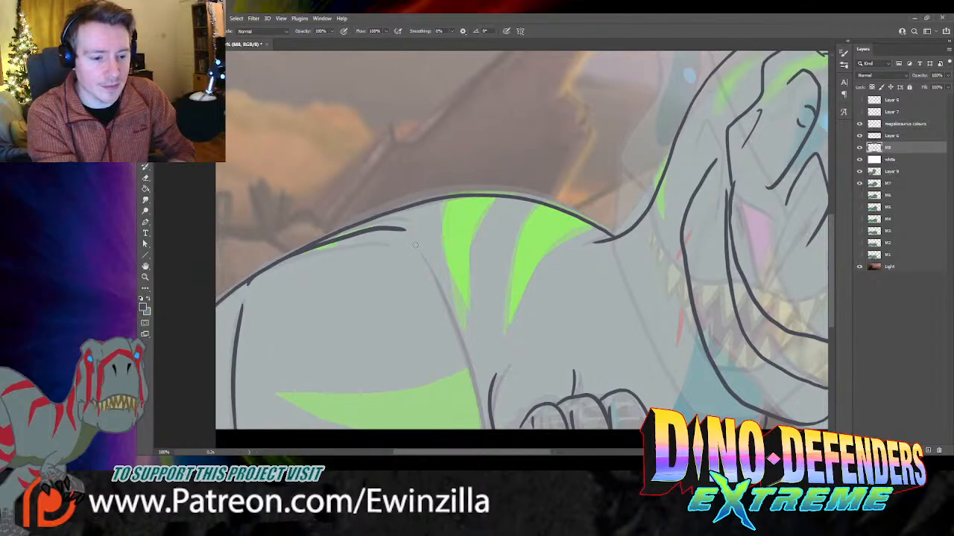
pyautogui.moveTo(418, 246); pyautogui.dragTo(474, 429)
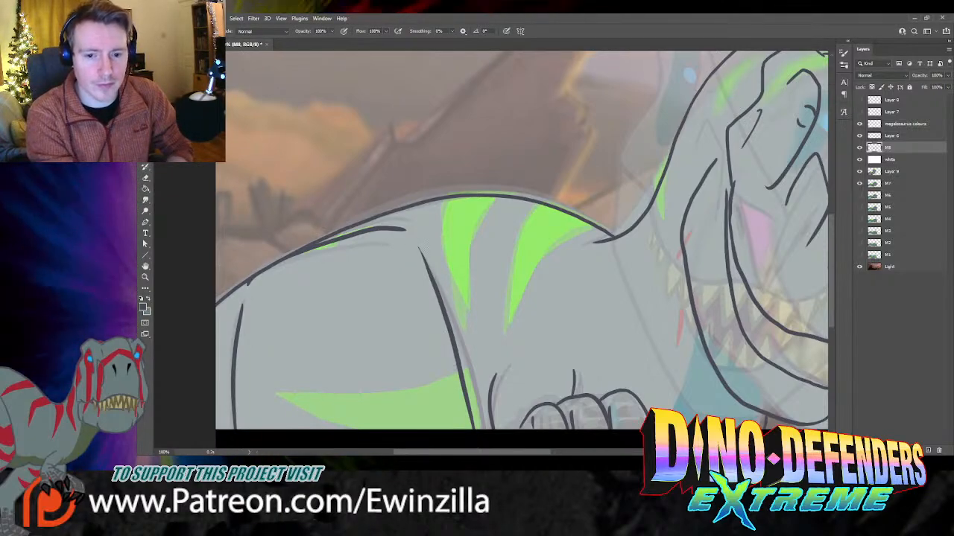
pyautogui.hotkey('ctrl', 'z')
pyautogui.moveTo(414, 240)
pyautogui.mouseDown()
pyautogui.moveTo(440, 283)
pyautogui.moveTo(488, 425)
pyautogui.mouseUp()
pyautogui.hotkey('ctrl', 'z')
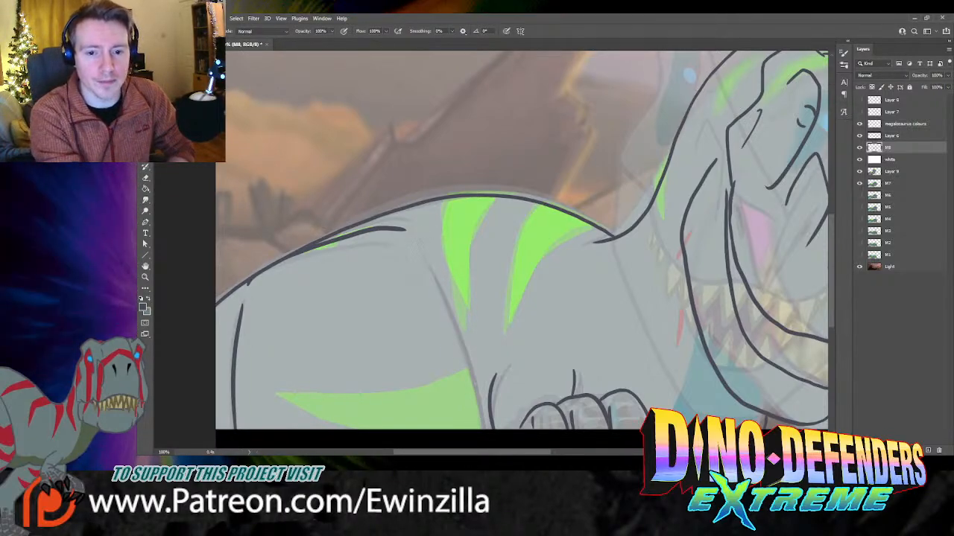
pyautogui.moveTo(417, 243); pyautogui.dragTo(483, 429)
pyautogui.hotkey('ctrl', 'z')
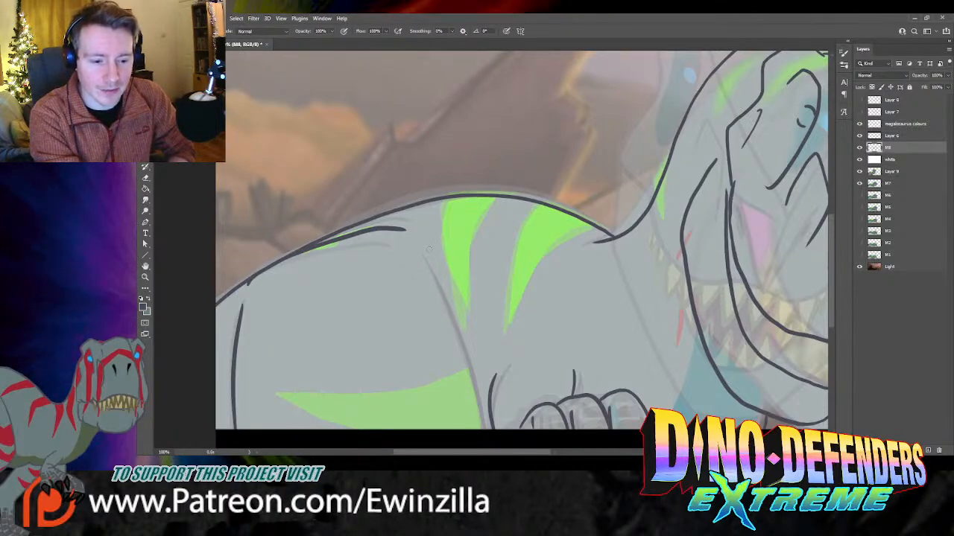
pyautogui.moveTo(420, 246); pyautogui.dragTo(482, 427)
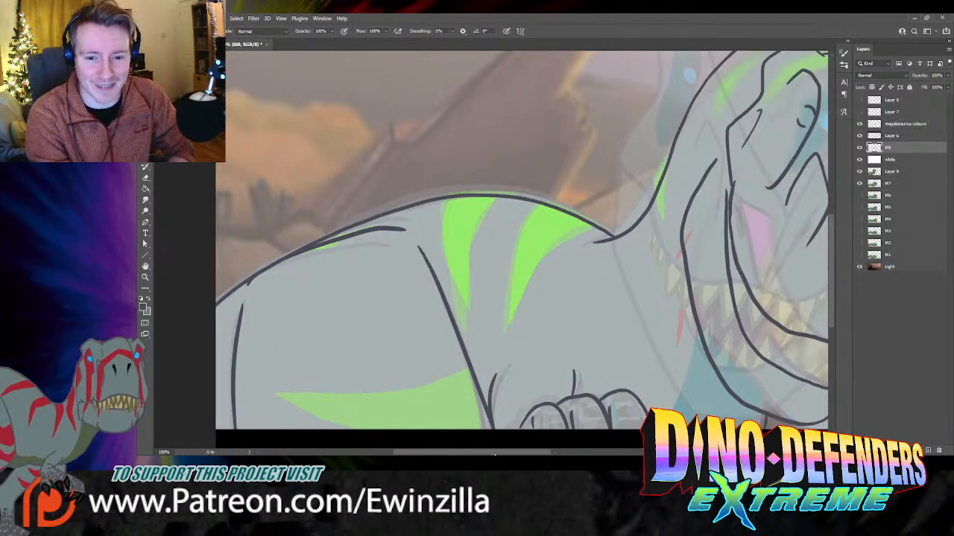
pyautogui.hotkey('ctrl', 'z')
pyautogui.moveTo(421, 244); pyautogui.dragTo(483, 430)
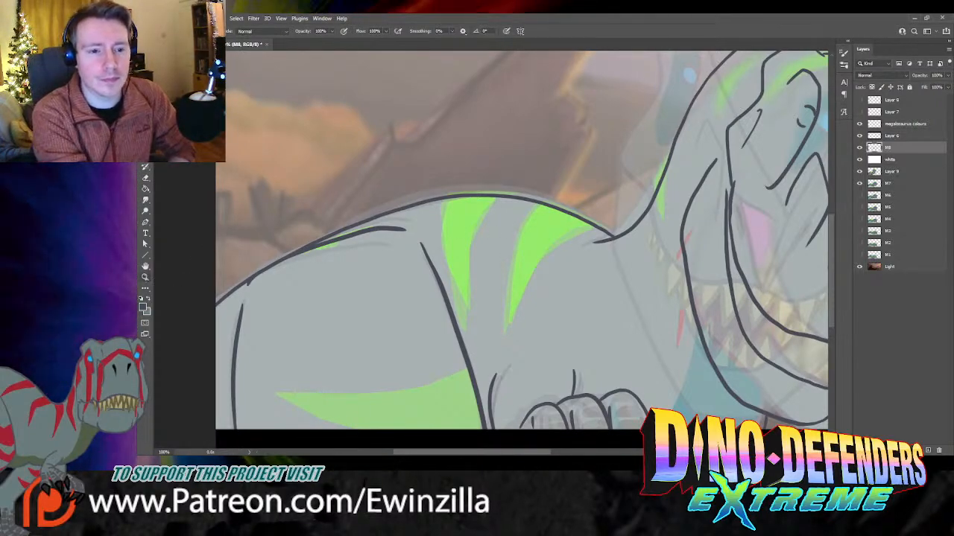
# Step: Sample the olive line colour from the colour palette and draw zigzag teeth along the mouth between the lip lines
pyautogui.press('z')
pyautogui.keyDown('alt'); pyautogui.click(649, 361); pyautogui.keyUp('alt')
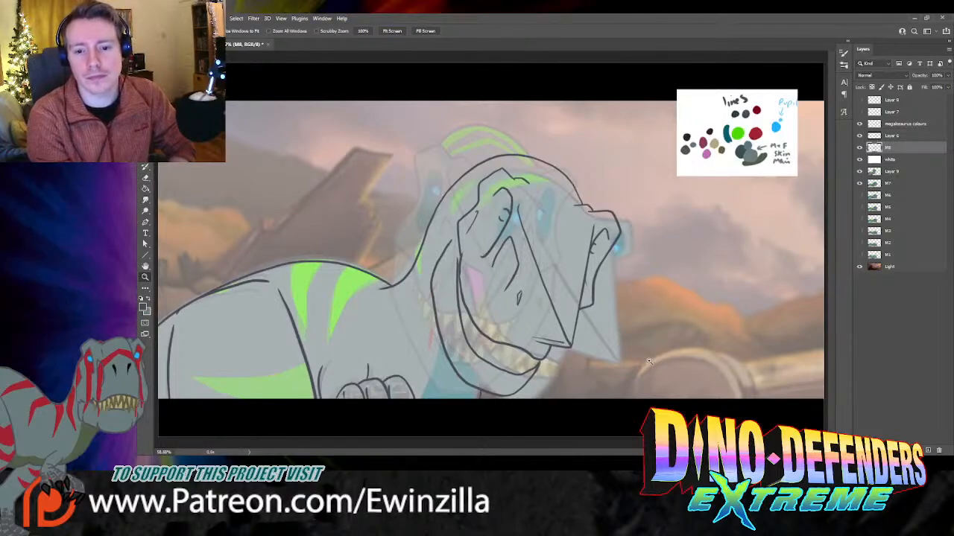
pyautogui.click(649, 361)
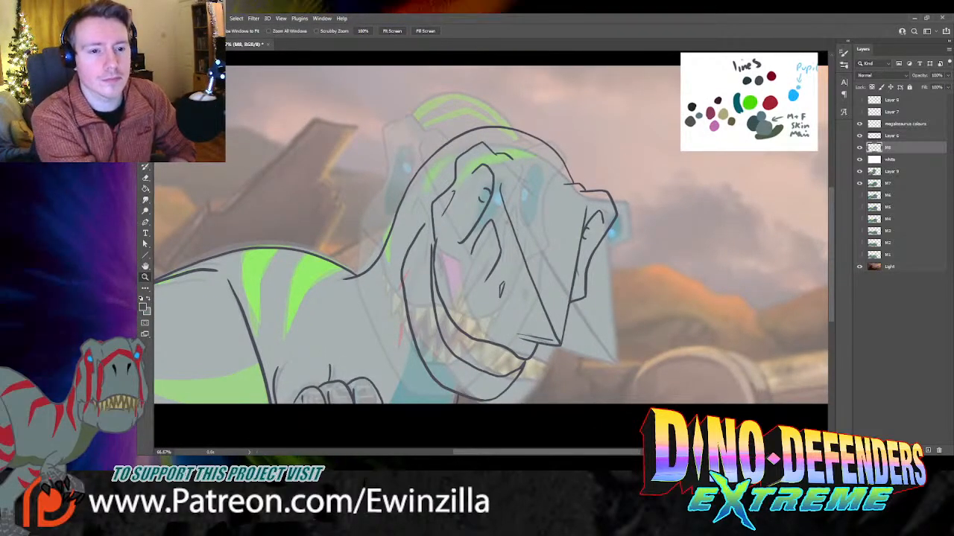
pyautogui.press('i')
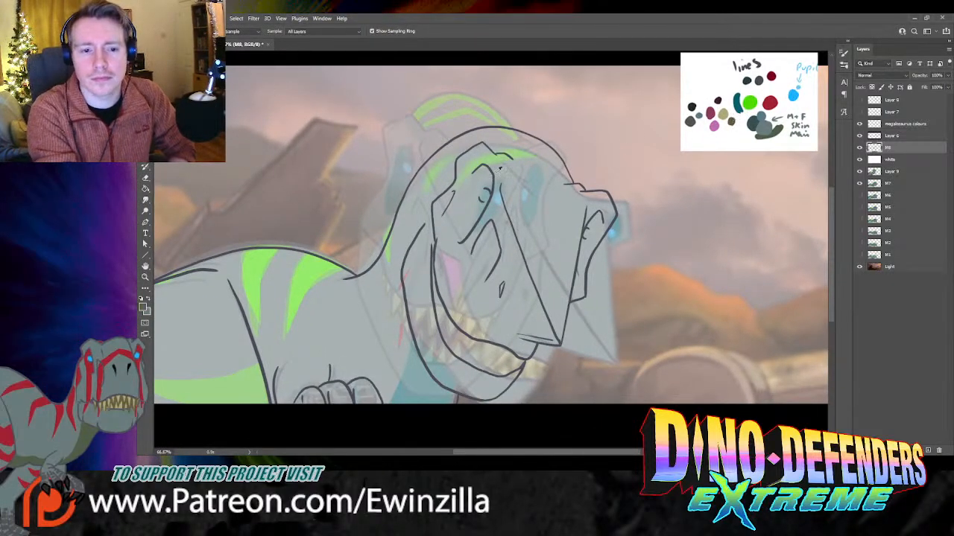
pyautogui.press('z')
pyautogui.click(478, 413)
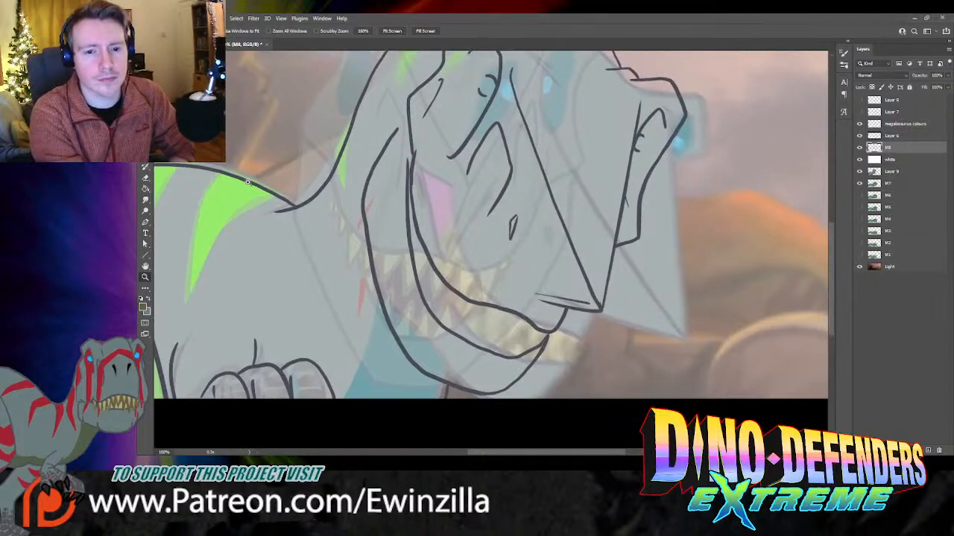
pyautogui.press('b')
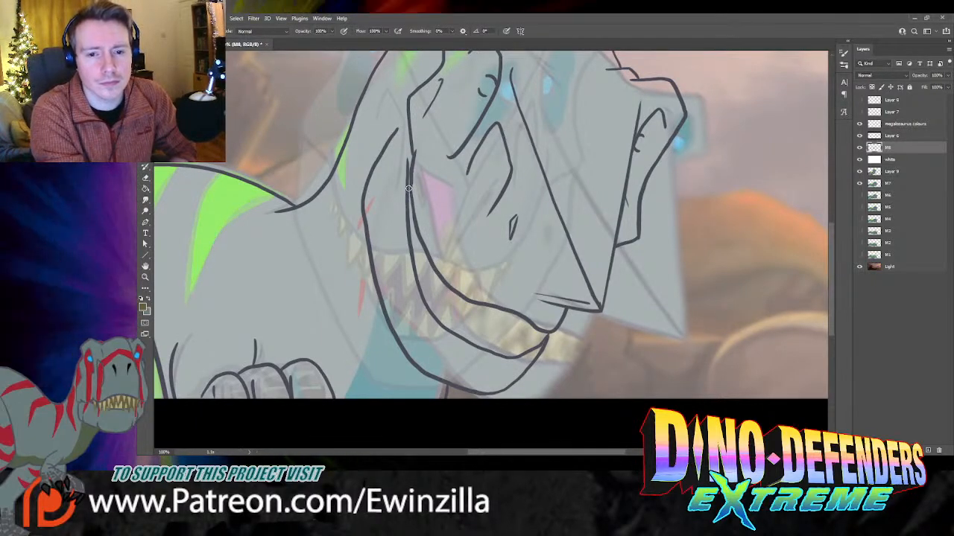
pyautogui.moveTo(399, 220)
pyautogui.mouseDown()
pyautogui.moveTo(402, 245)
pyautogui.moveTo(419, 236)
pyautogui.moveTo(419, 254)
pyautogui.moveTo(415, 243)
pyautogui.moveTo(414, 272)
pyautogui.mouseUp()
pyautogui.moveTo(409, 270); pyautogui.dragTo(430, 253)
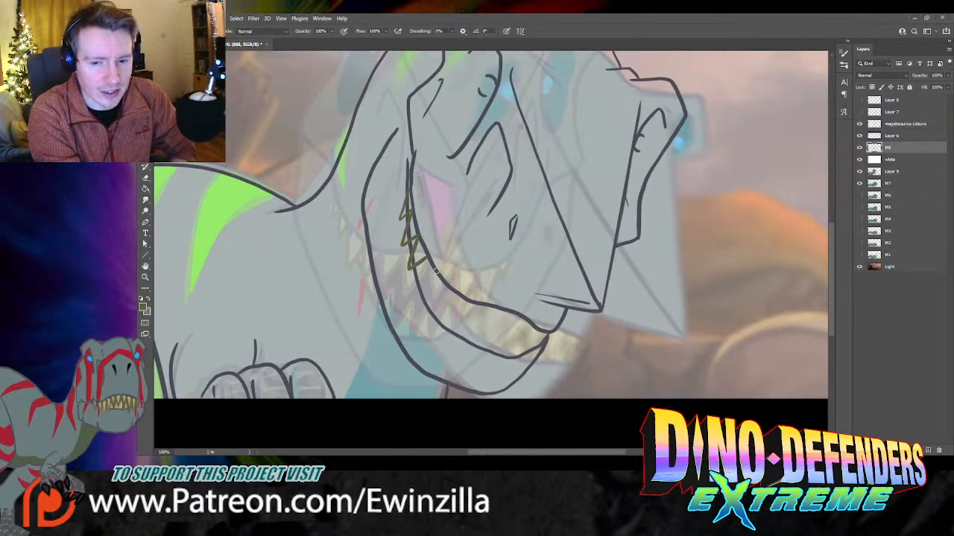
pyautogui.moveTo(432, 265)
pyautogui.mouseDown()
pyautogui.moveTo(415, 302)
pyautogui.moveTo(436, 279)
pyautogui.moveTo(418, 293)
pyautogui.moveTo(437, 281)
pyautogui.moveTo(424, 313)
pyautogui.moveTo(456, 292)
pyautogui.moveTo(447, 329)
pyautogui.moveTo(475, 301)
pyautogui.moveTo(470, 341)
pyautogui.moveTo(498, 312)
pyautogui.moveTo(498, 351)
pyautogui.moveTo(525, 319)
pyautogui.moveTo(516, 356)
pyautogui.moveTo(537, 330)
pyautogui.moveTo(533, 352)
pyautogui.moveTo(547, 338)
pyautogui.mouseUp()
pyautogui.hotkey('ctrl', 'z')
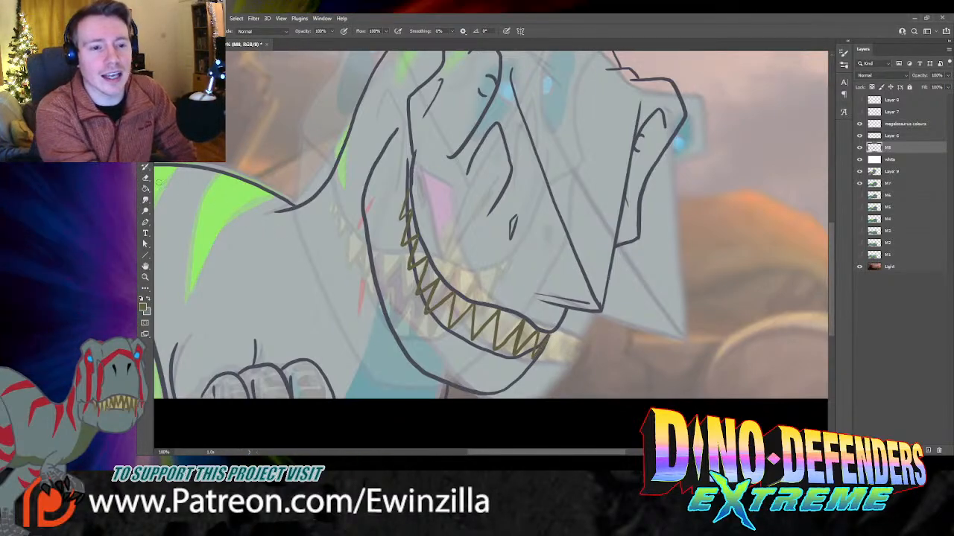
# Step: Smudge the small rear teeth near the corner of the mouth to adjust their outlines
pyautogui.press('r')
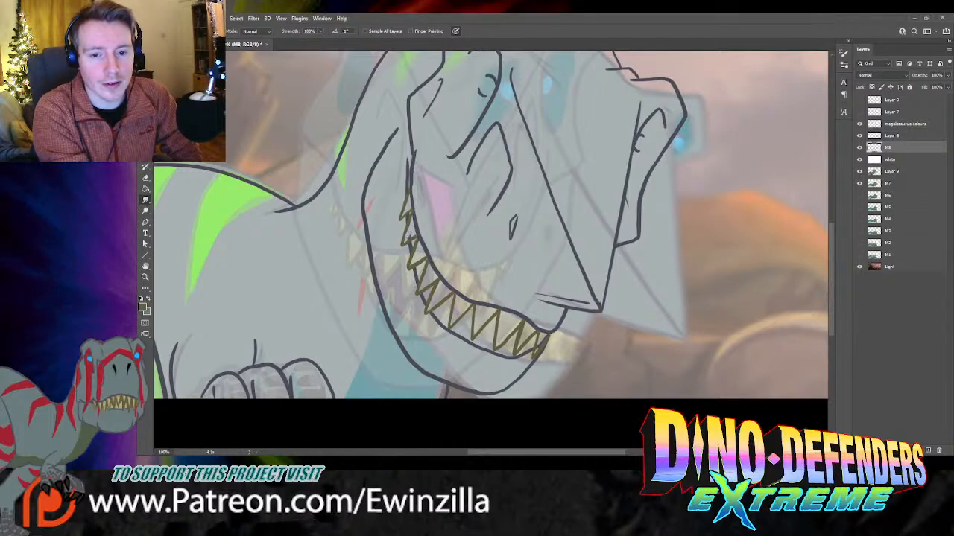
pyautogui.moveTo(409, 238); pyautogui.dragTo(409, 216)
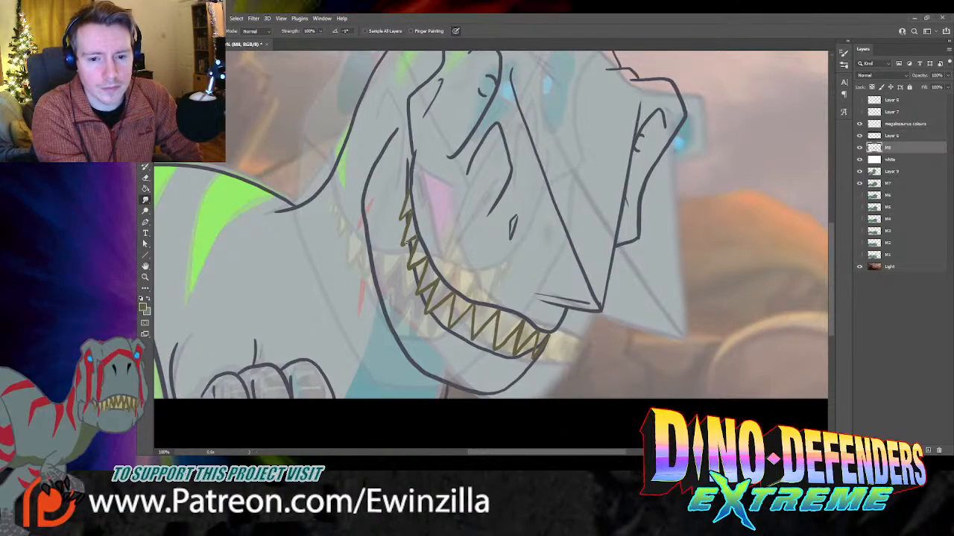
pyautogui.moveTo(414, 238)
pyautogui.mouseDown()
pyautogui.moveTo(405, 243)
pyautogui.moveTo(415, 247)
pyautogui.mouseUp()
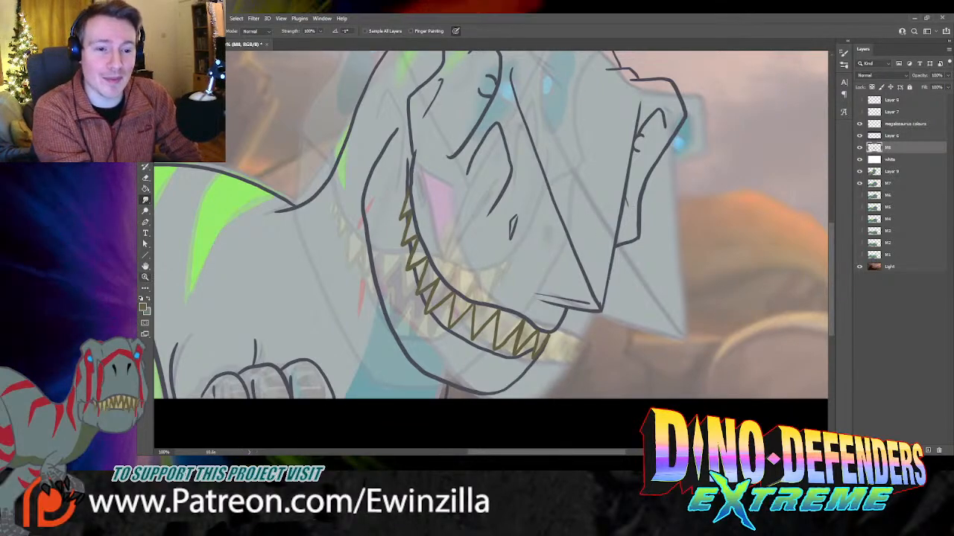
pyautogui.press('z')
pyautogui.click(391, 32)
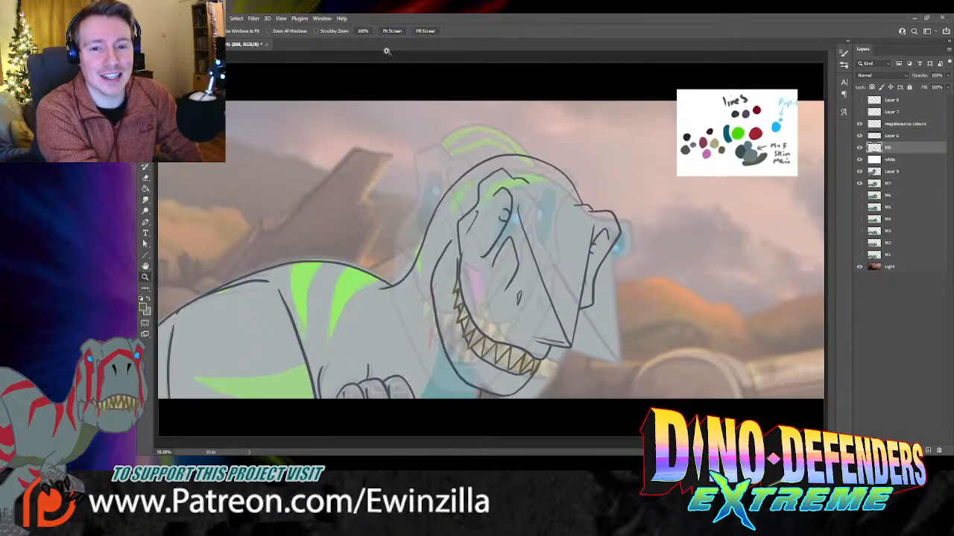
# Step: Sample the dark grey line colour from the colour palette for the Brush, and compare frame M8 with the previous frames by toggling its visibility
pyautogui.click(498, 422)
pyautogui.press('i')
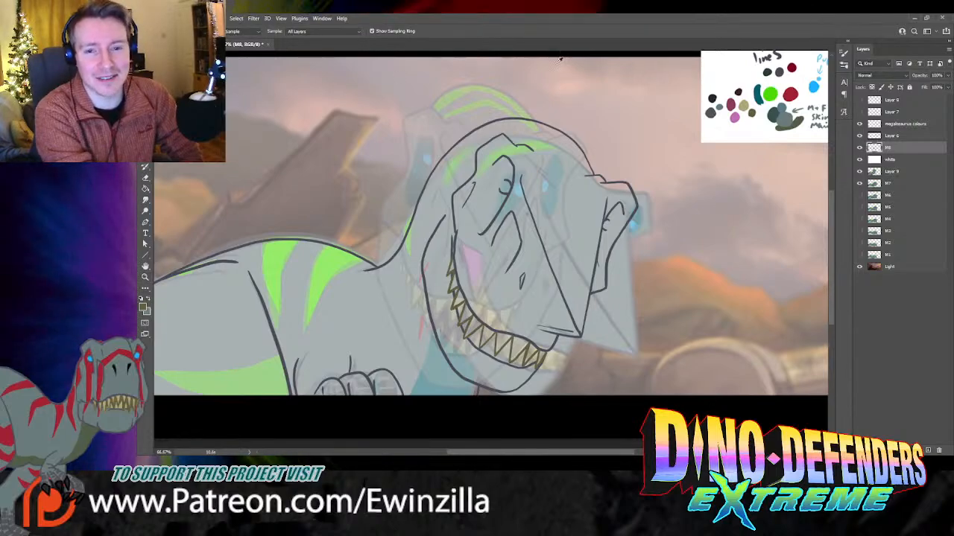
pyautogui.press('b')
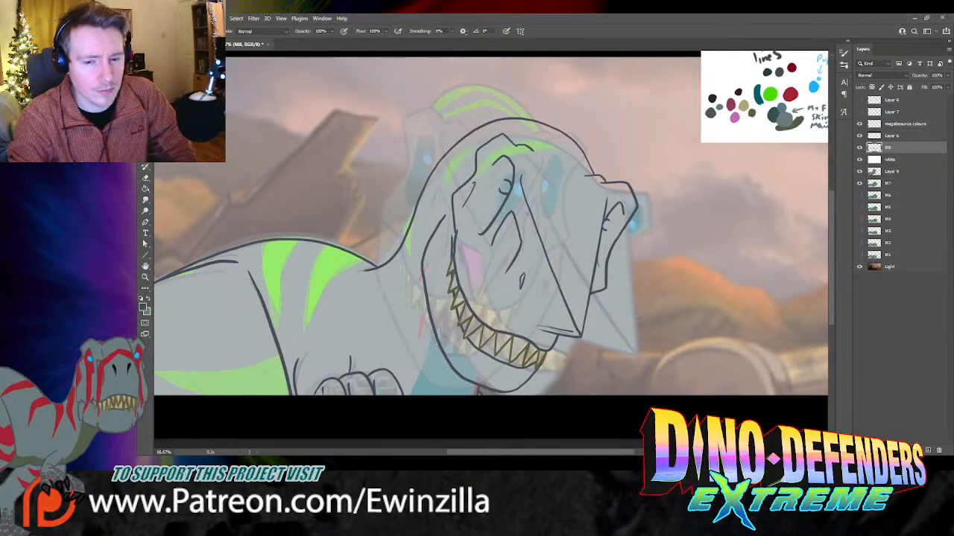
pyautogui.click(860, 148)
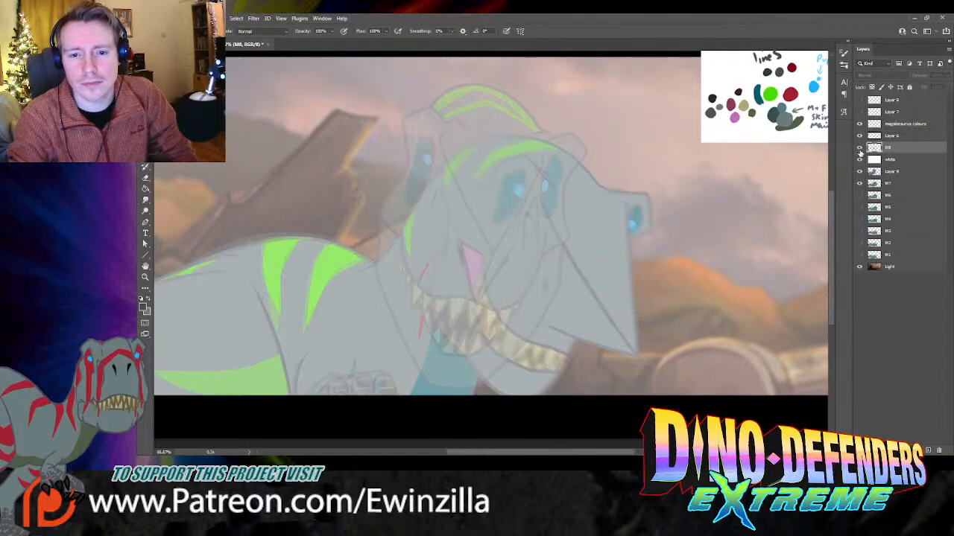
pyautogui.click(860, 148)
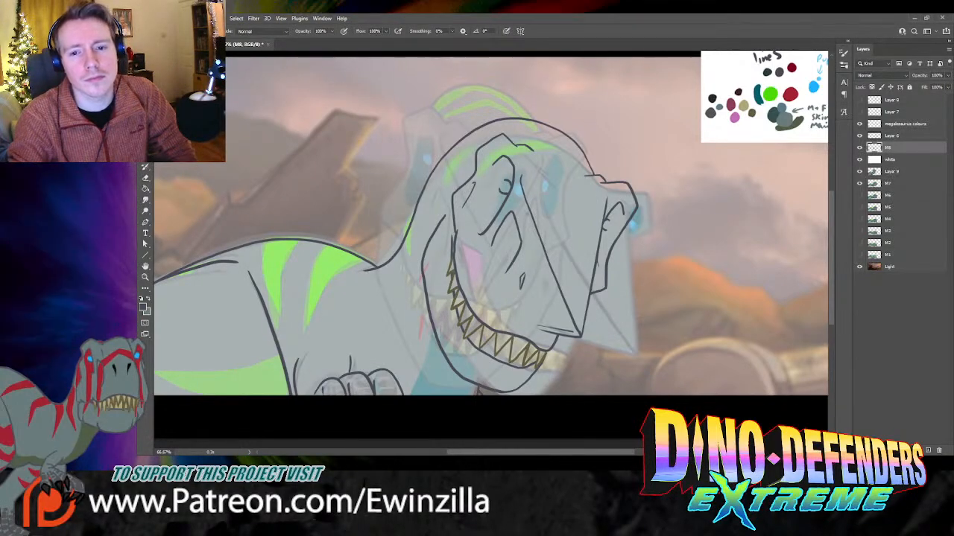
# Step: Lasso the face and jaw lines on M8, rotate them about 4.4° counter-clockwise with a slight shift, and check the motion against the previous frames
pyautogui.press('l')
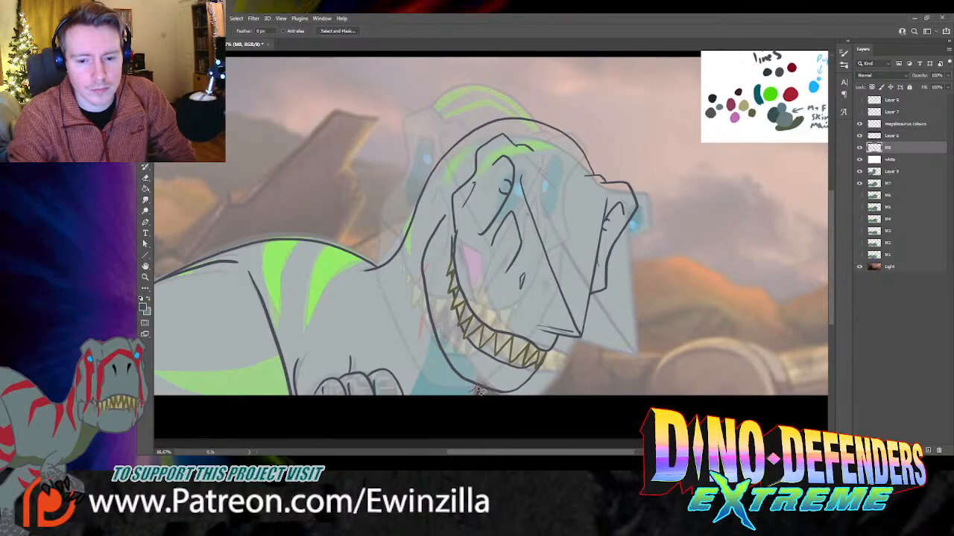
pyautogui.moveTo(483, 393)
pyautogui.mouseDown()
pyautogui.moveTo(610, 382)
pyautogui.moveTo(675, 275)
pyautogui.moveTo(677, 194)
pyautogui.moveTo(640, 171)
pyautogui.moveTo(587, 176)
pyautogui.moveTo(507, 132)
pyautogui.moveTo(473, 146)
pyautogui.moveTo(423, 229)
pyautogui.moveTo(414, 269)
pyautogui.moveTo(413, 325)
pyautogui.moveTo(433, 375)
pyautogui.moveTo(454, 389)
pyautogui.mouseUp()
pyautogui.press('v')
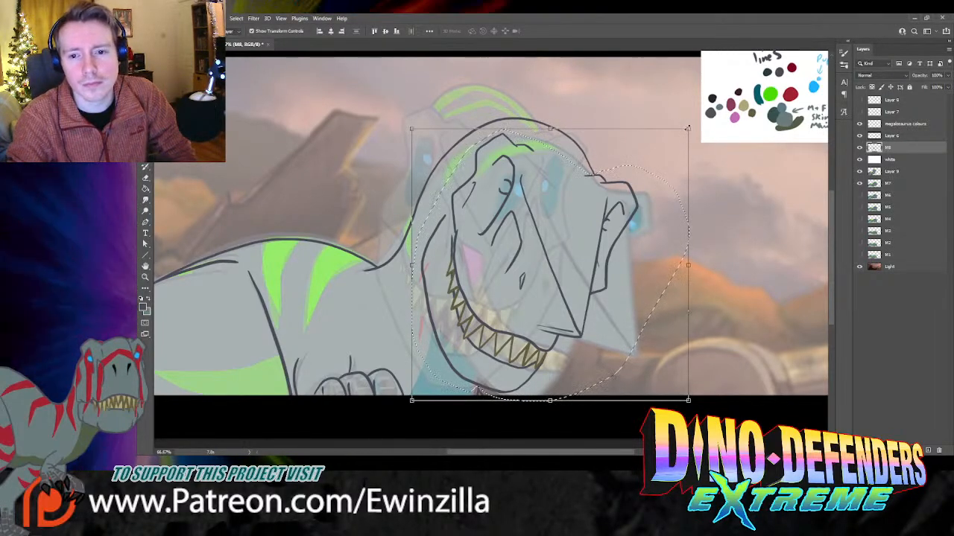
pyautogui.moveTo(689, 122); pyautogui.dragTo(679, 112)
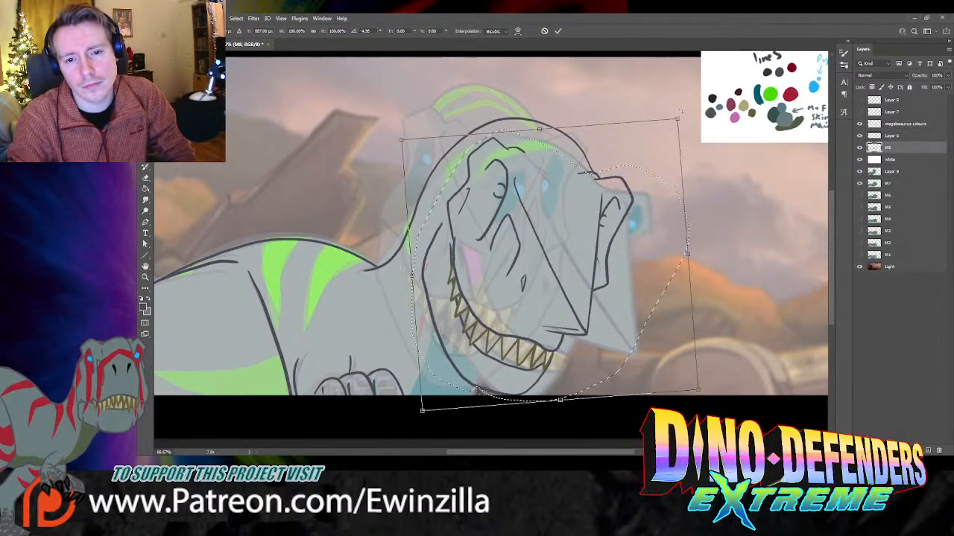
pyautogui.moveTo(666, 154); pyautogui.dragTo(669, 152)
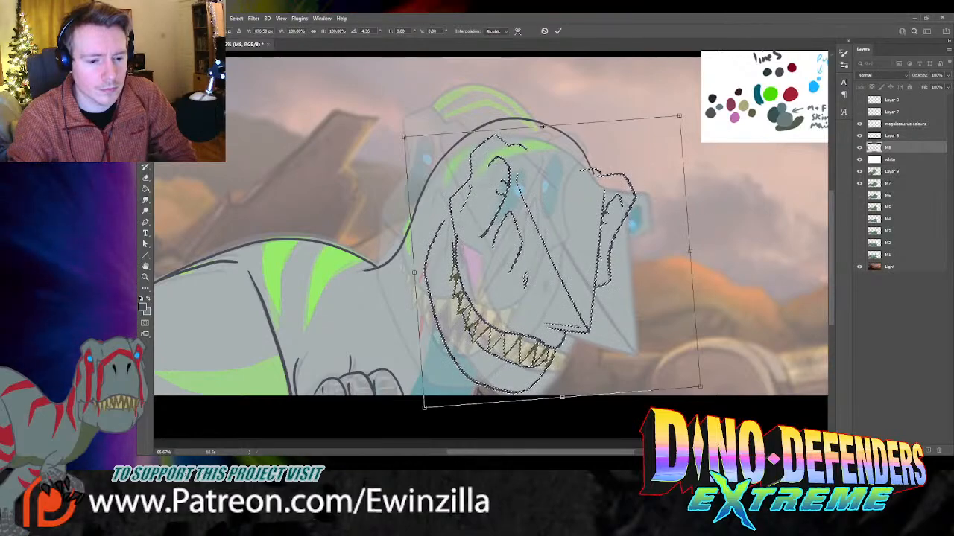
pyautogui.press('Return')
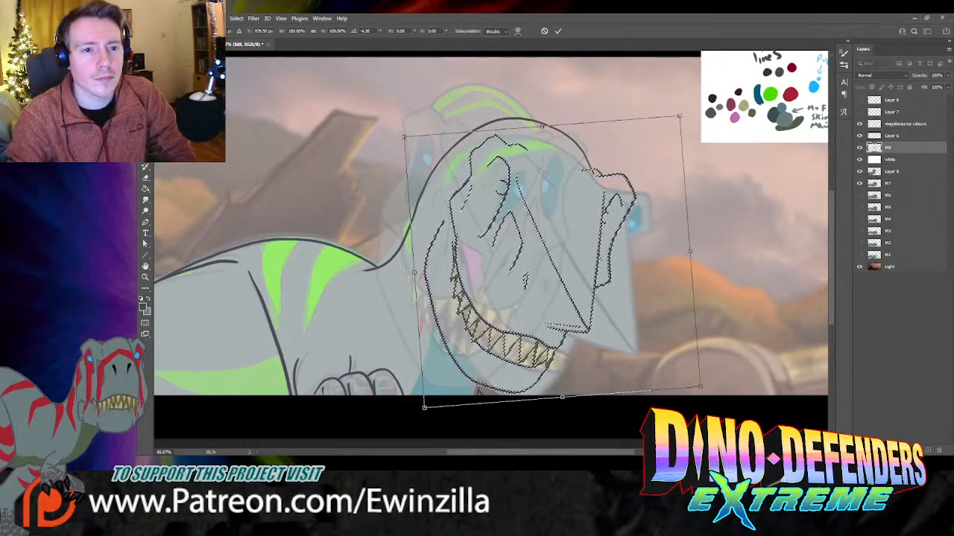
pyautogui.click(145, 202)
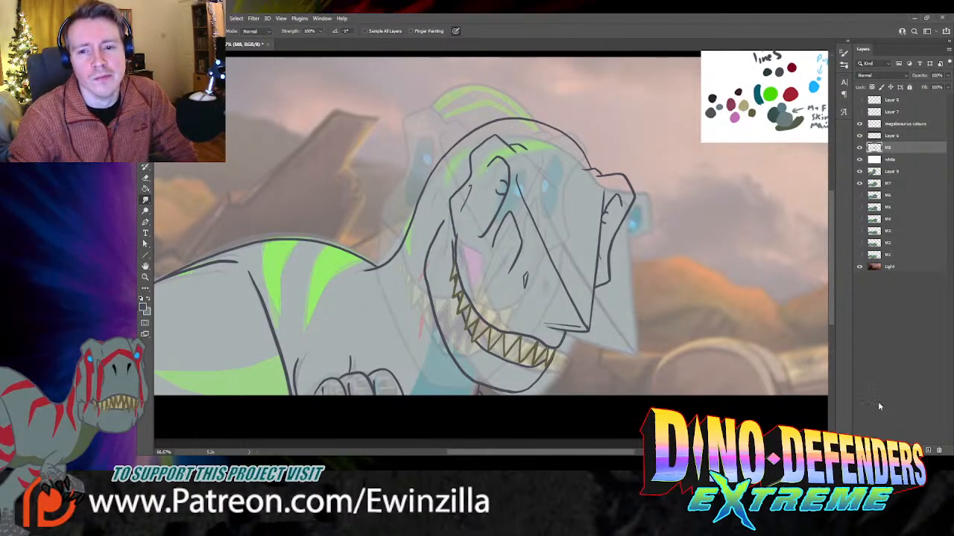
pyautogui.click(859, 150)
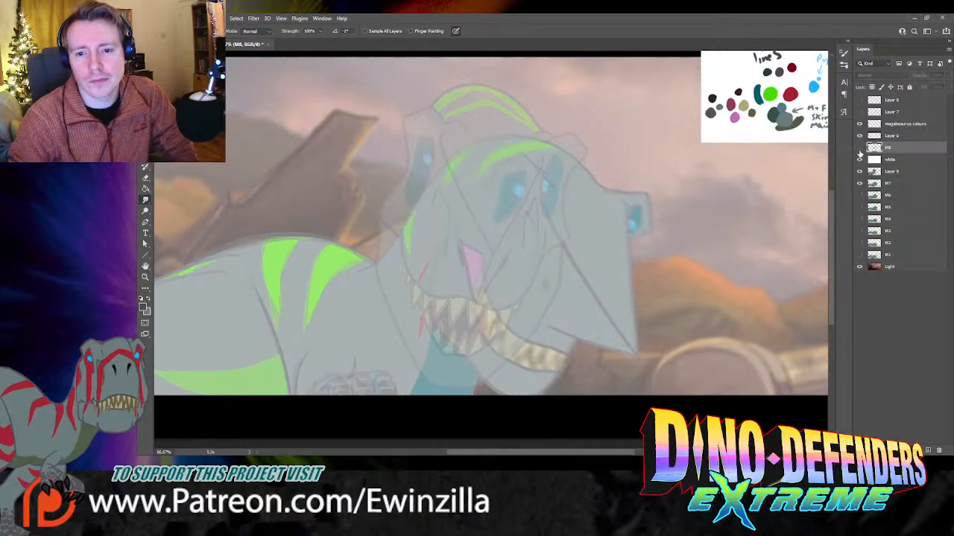
pyautogui.click(859, 150)
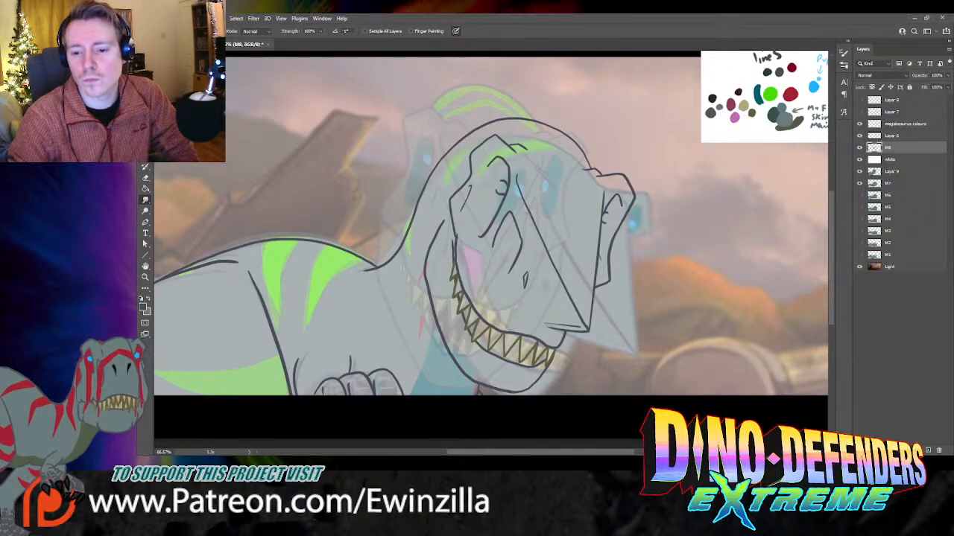
# Step: Compare M8 with the underlying frames, hiding Layer 9 and keeping only frame M7 shown as the reference
pyautogui.moveTo(630, 452); pyautogui.dragTo(609, 453)
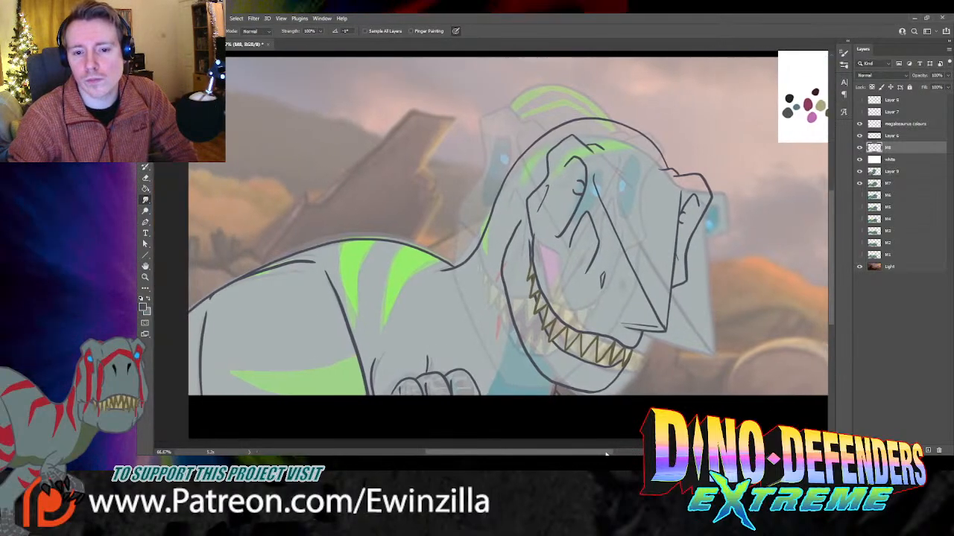
pyautogui.click(859, 173)
pyautogui.click(860, 184)
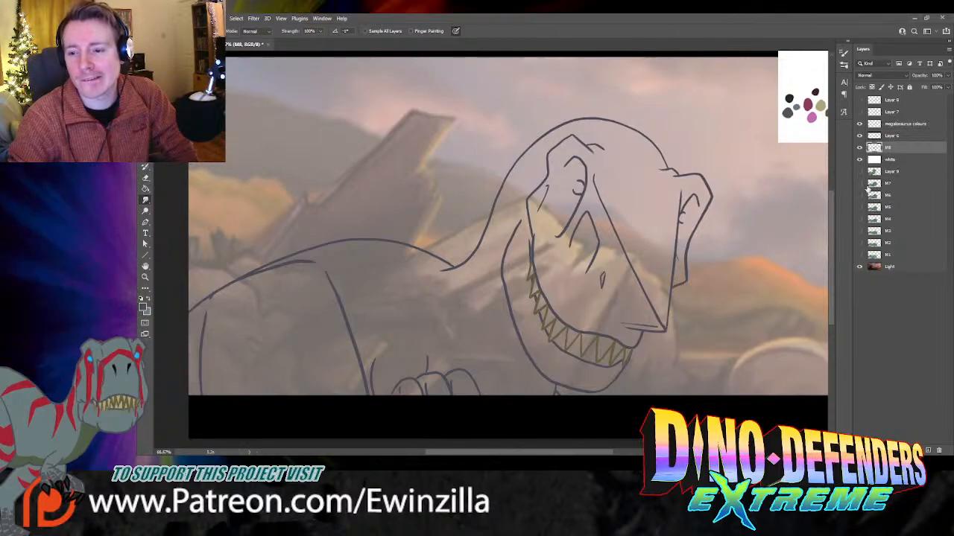
pyautogui.click(859, 173)
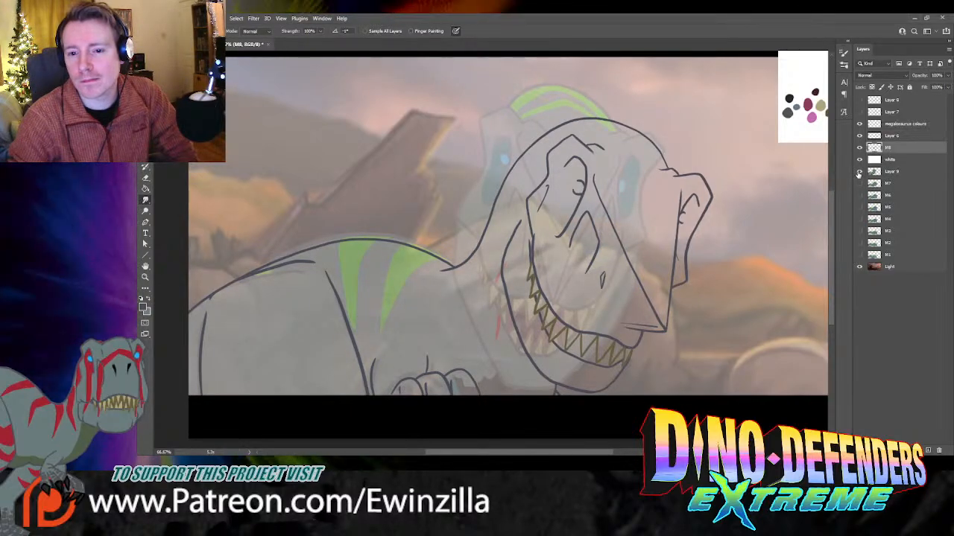
pyautogui.click(859, 173)
pyautogui.click(859, 184)
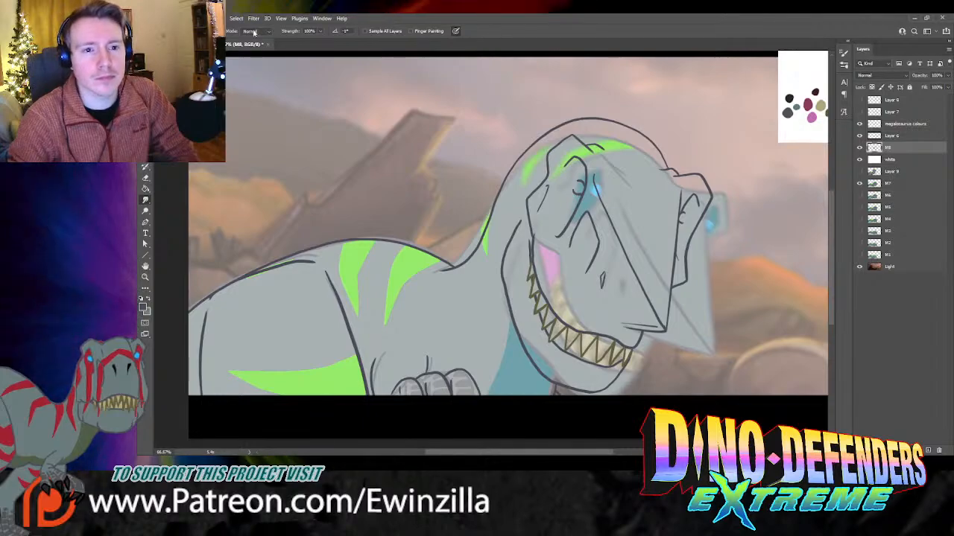
# Step: Add a new empty layer and place it directly beneath the M8 line art, with the whole frame in view
pyautogui.click(328, 32)
pyautogui.press('Return')
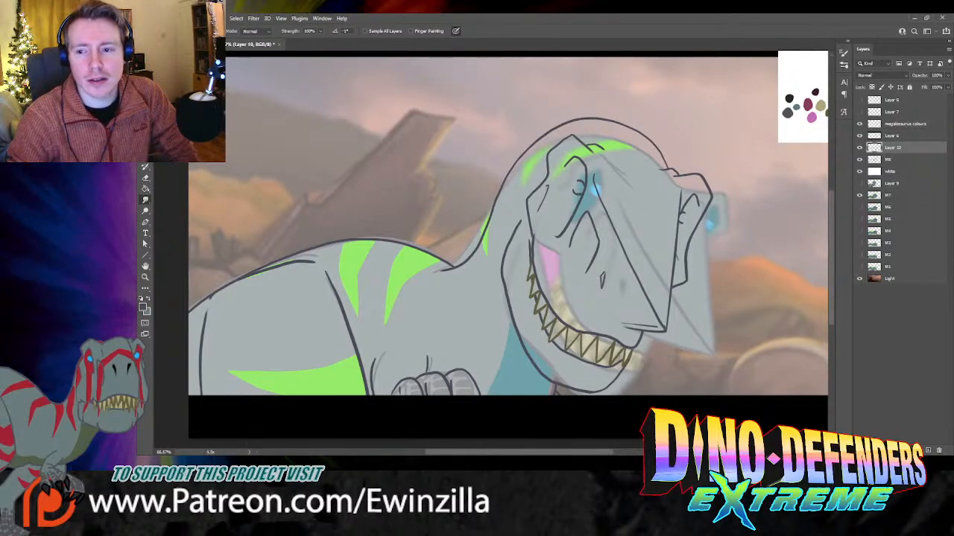
pyautogui.moveTo(908, 141); pyautogui.dragTo(894, 163)
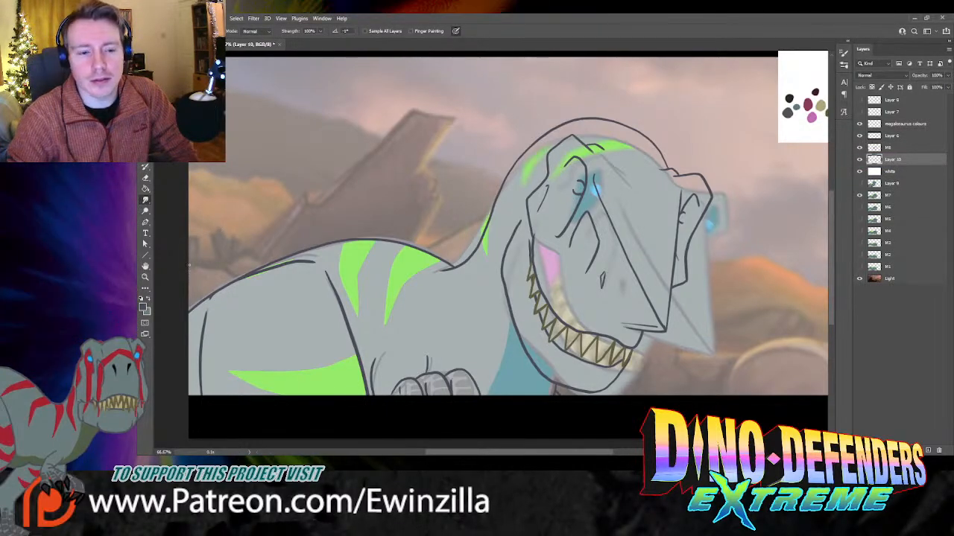
pyautogui.click(146, 278)
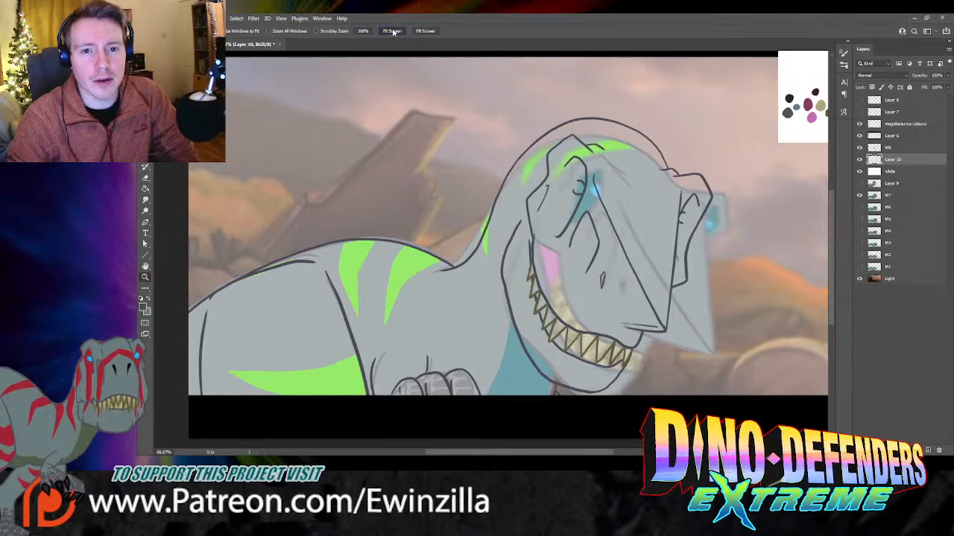
pyautogui.click(392, 30)
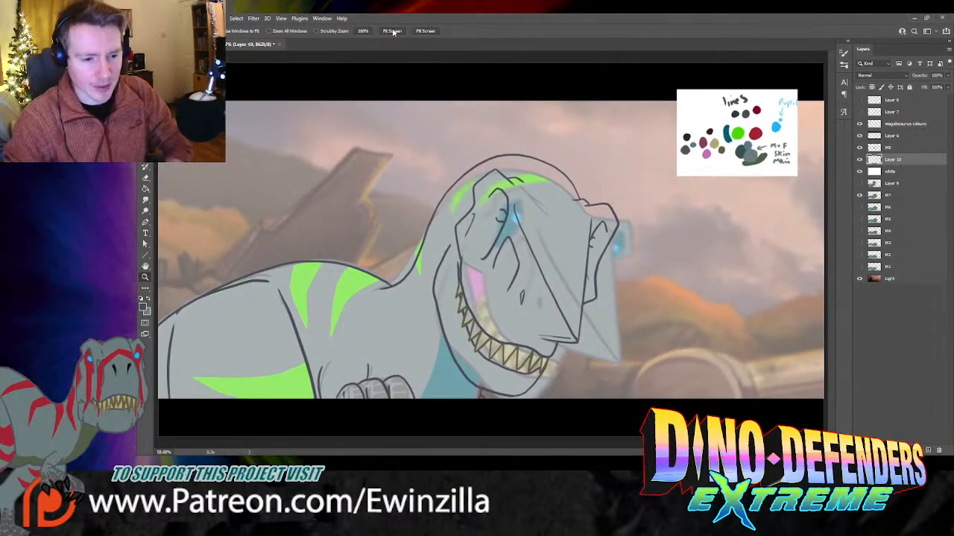